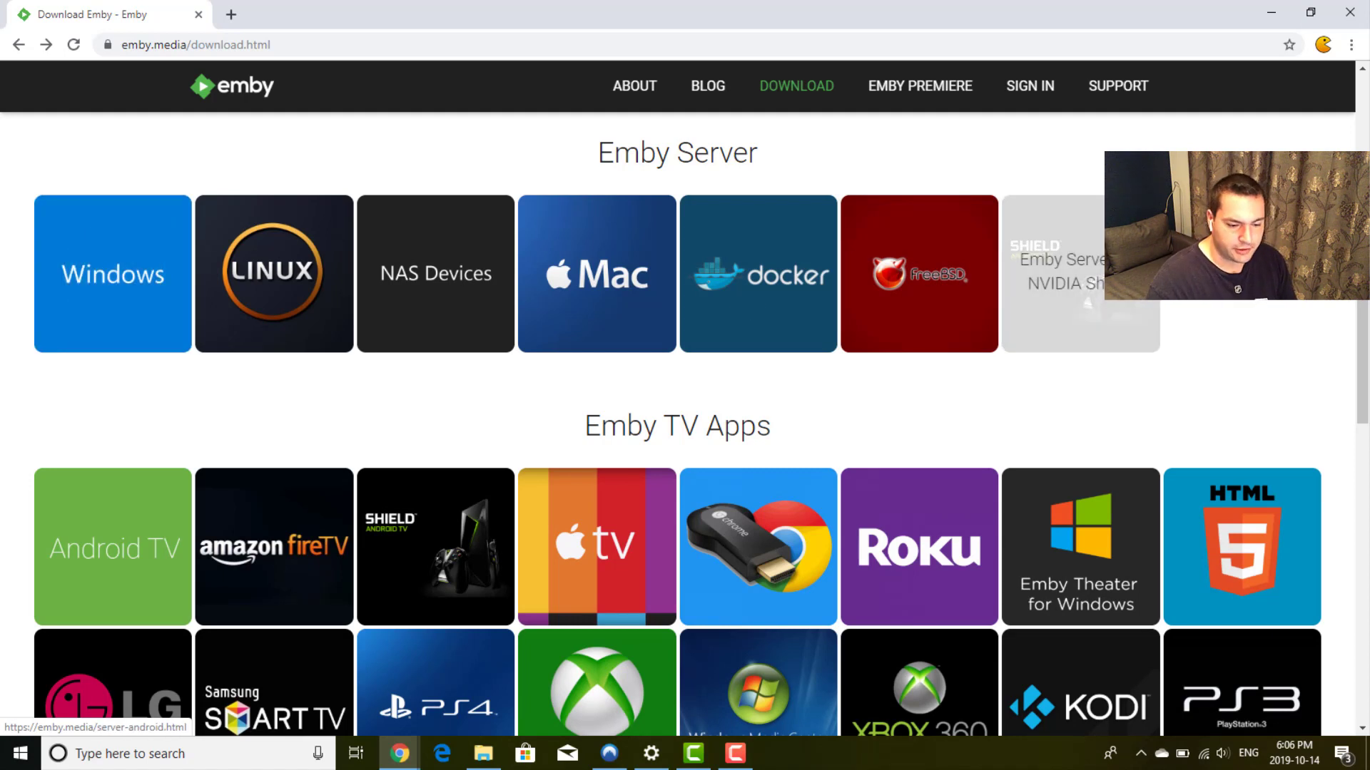
# Step: Scroll to the Emby Server downloads and open the Windows server download page
pyautogui.scroll(-1, 11, 375)
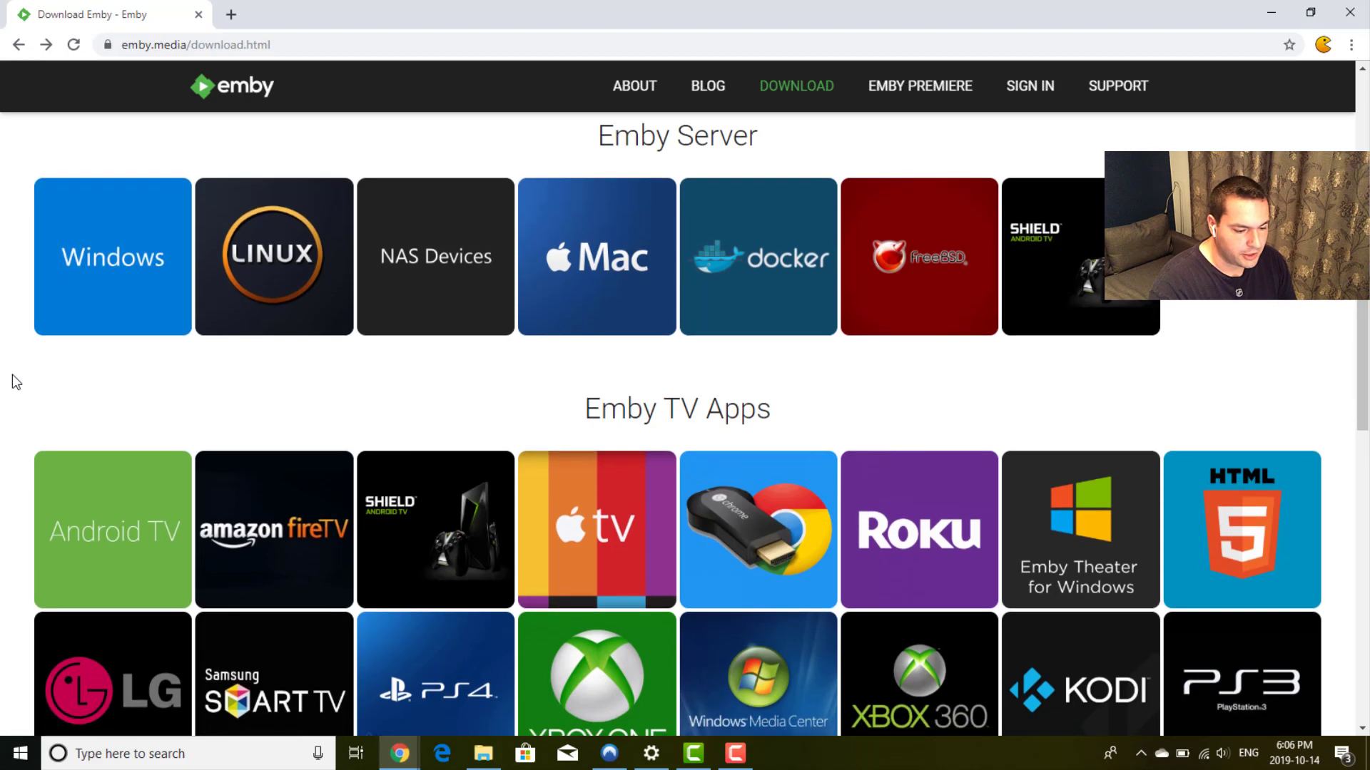
pyautogui.scroll(-2, 11, 375)
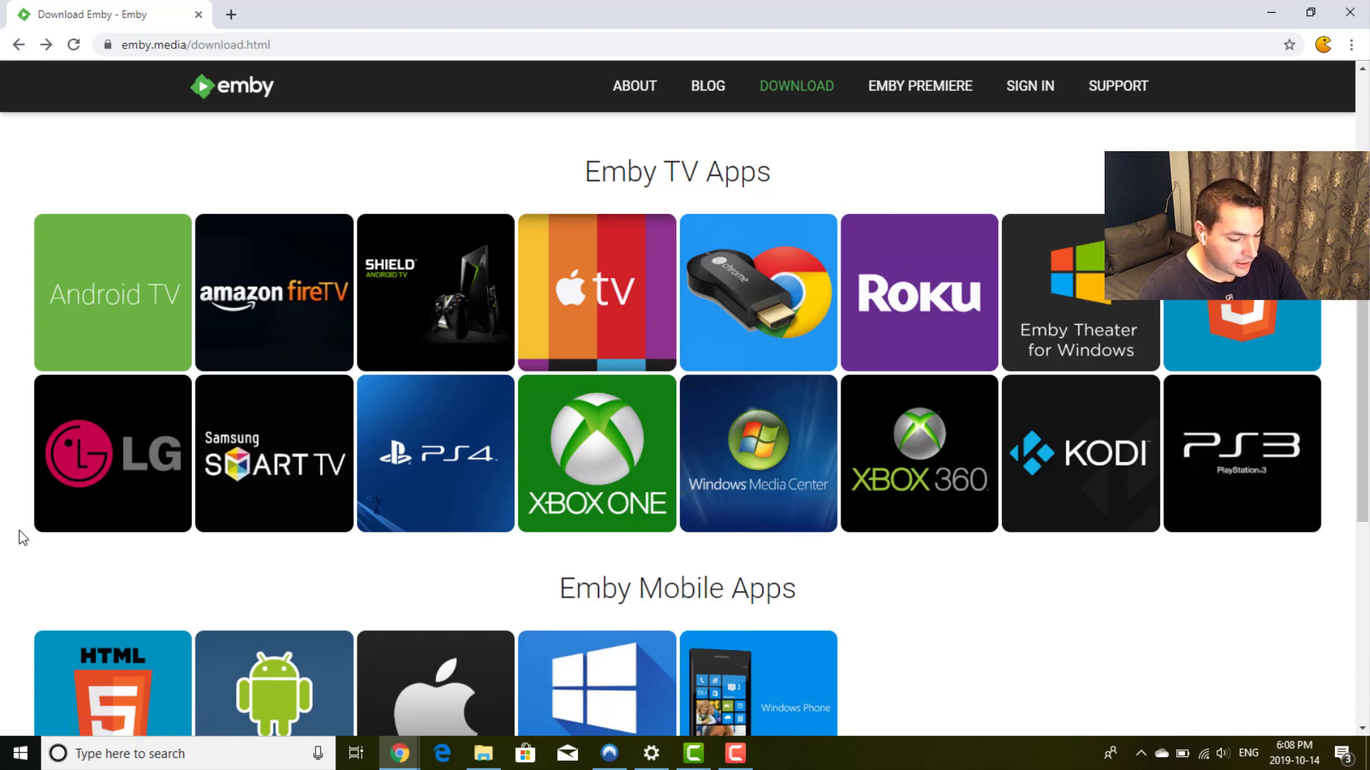
pyautogui.scroll(-2, 22, 538)
pyautogui.scroll(-1, 21, 537)
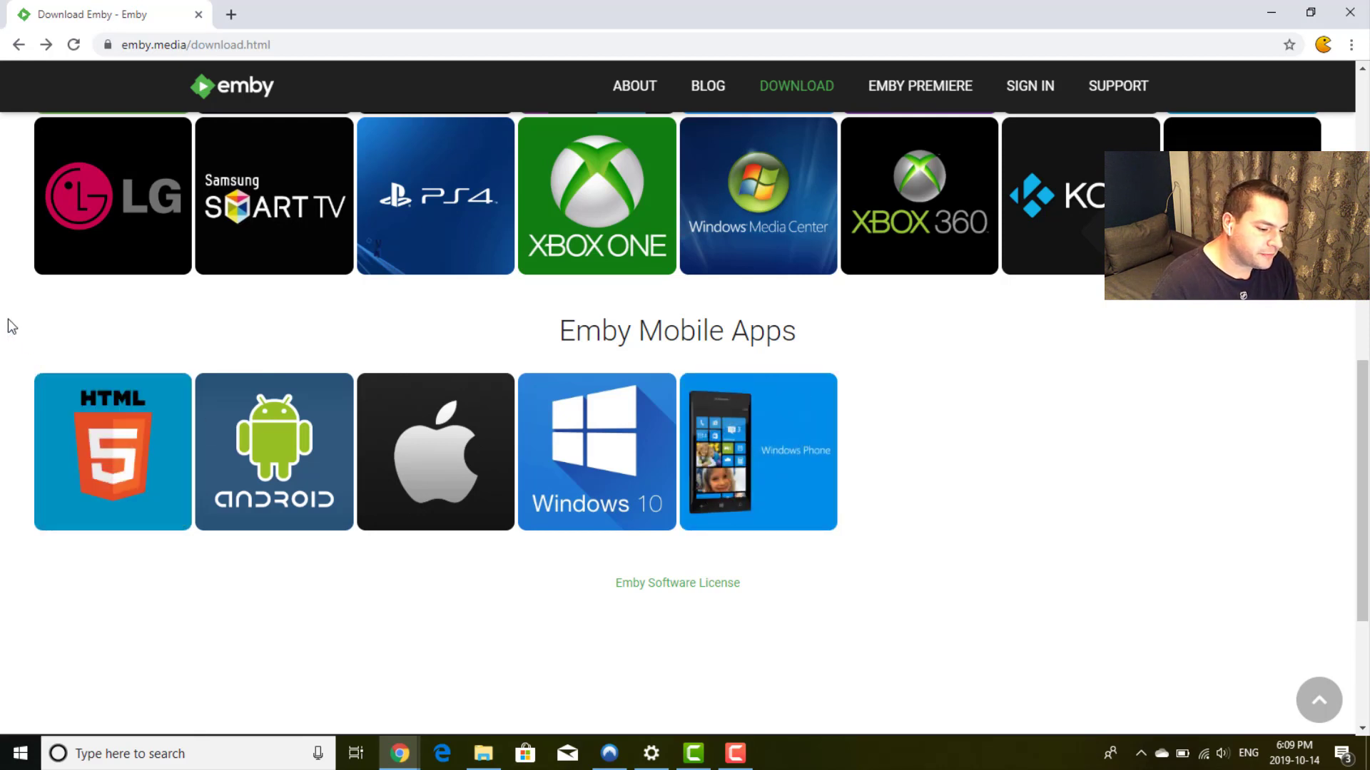
pyautogui.scroll(10, 7, 319)
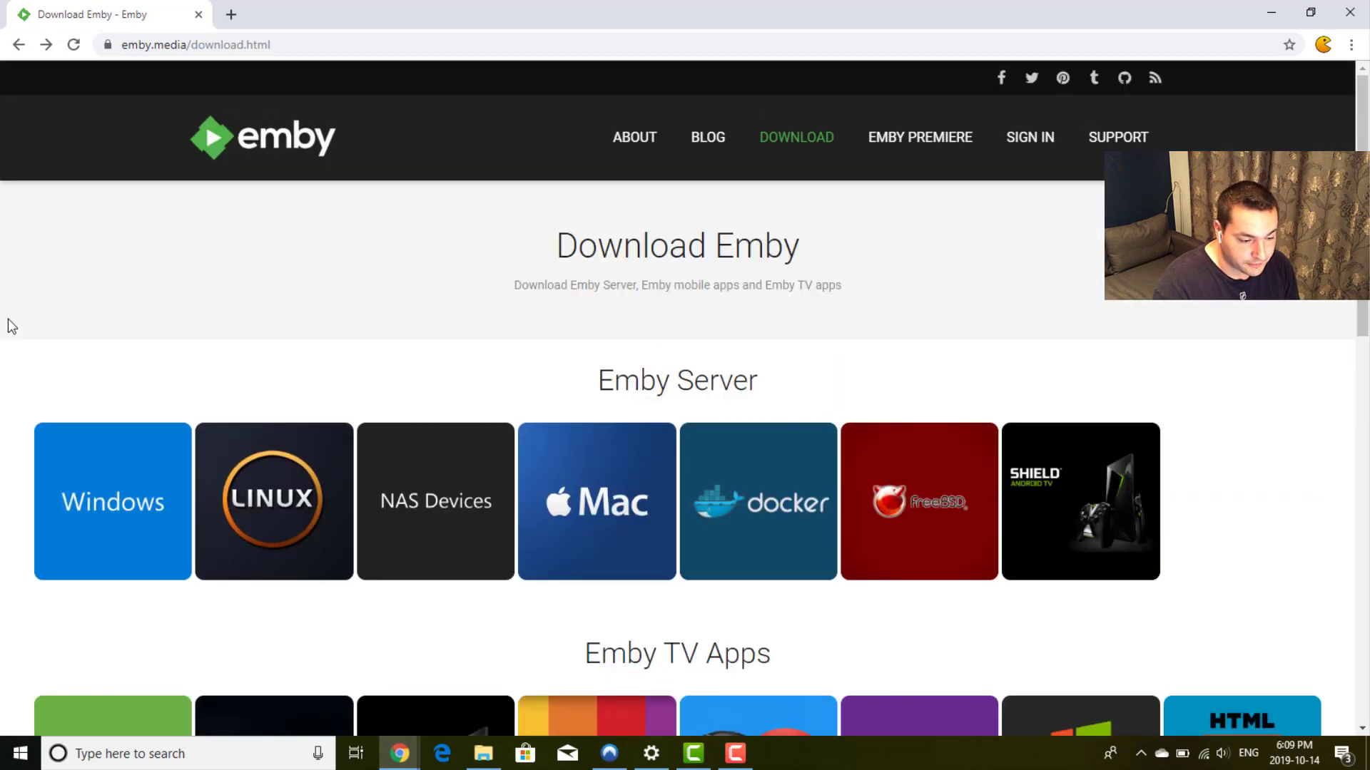
pyautogui.scroll(-1, 8, 320)
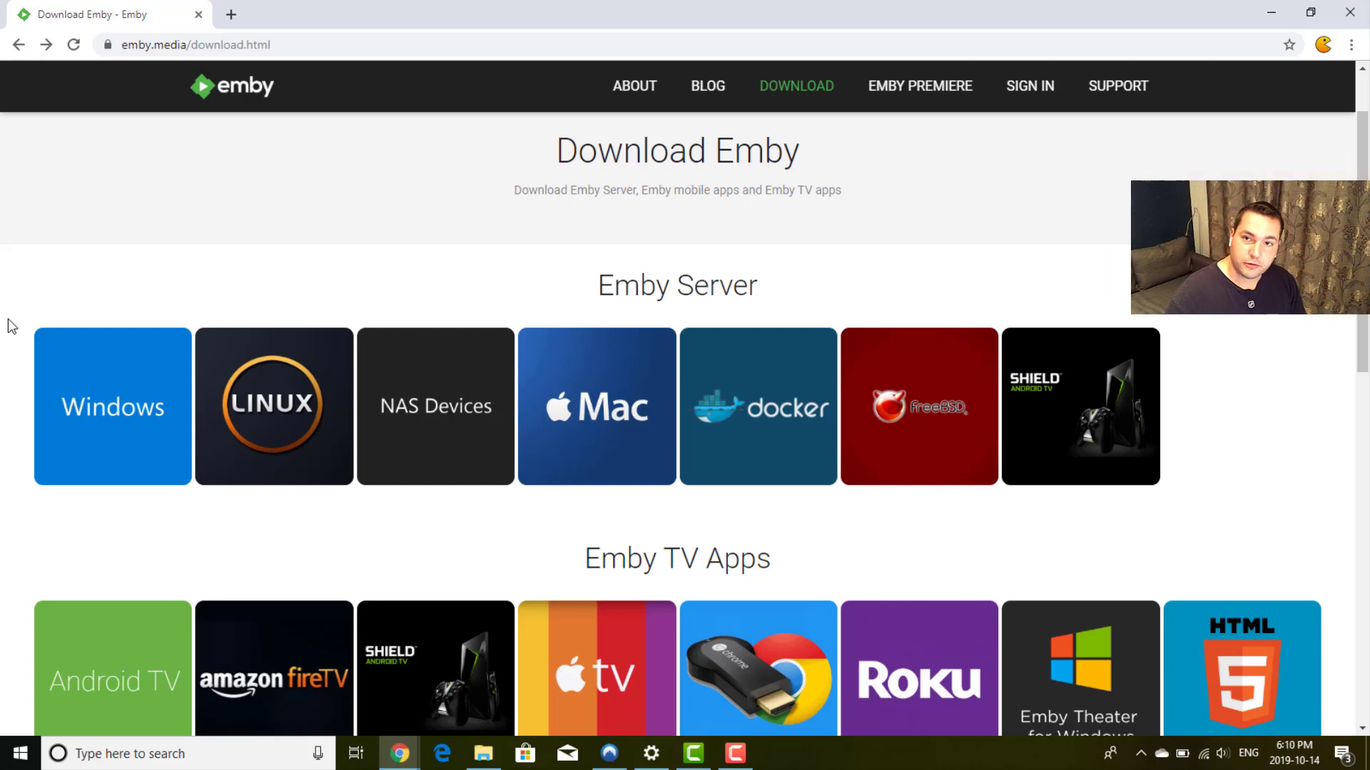
pyautogui.click(109, 365)
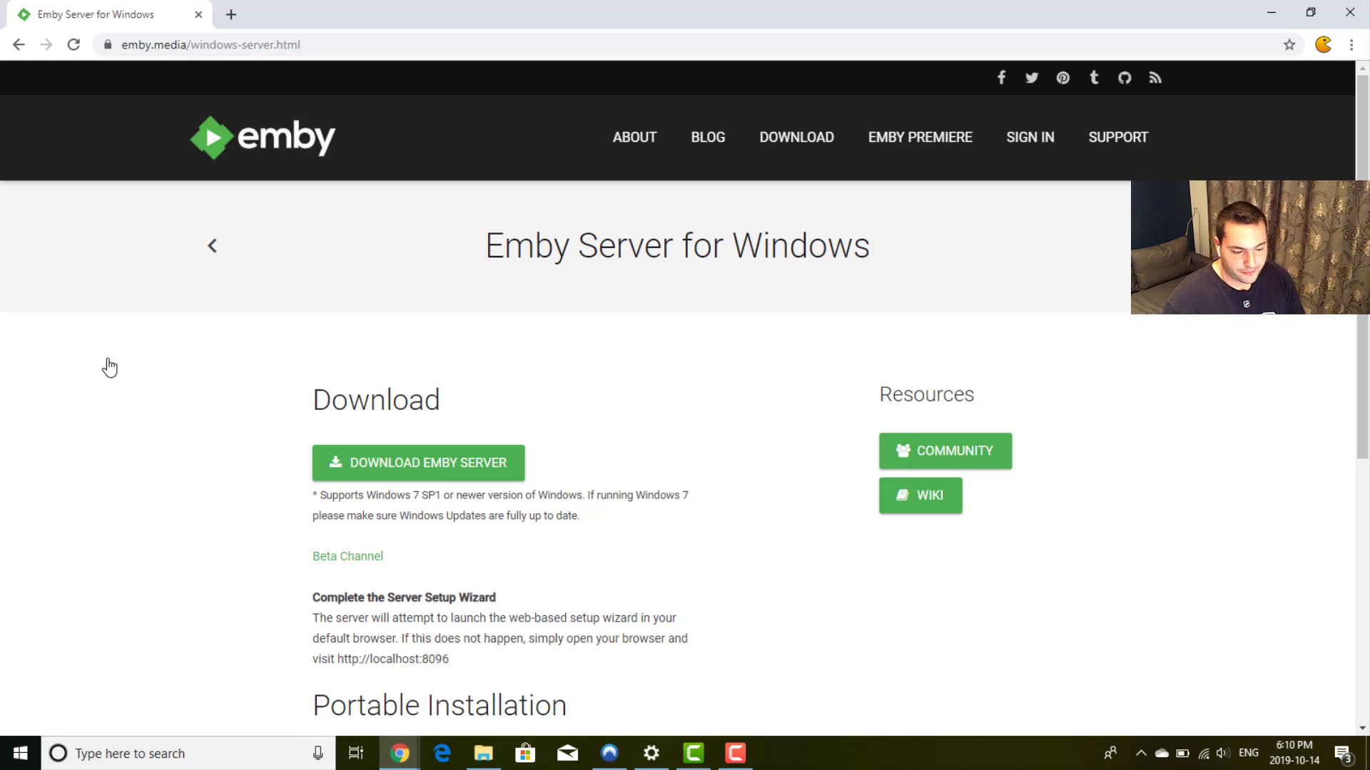
pyautogui.scroll(-1, 674, 389)
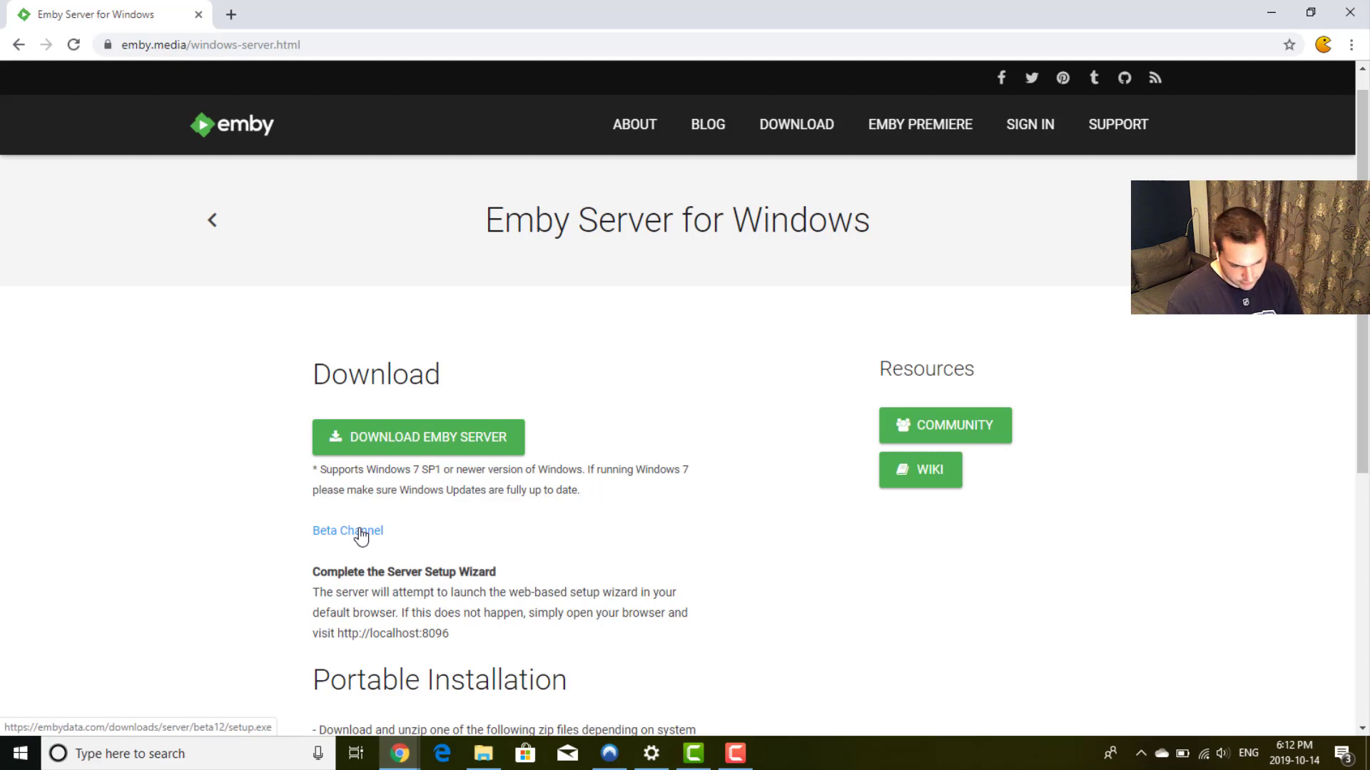
# Step: Request the Beta Channel server download, dismiss the beta notice, and launch setup (1).exe
pyautogui.click(361, 536)
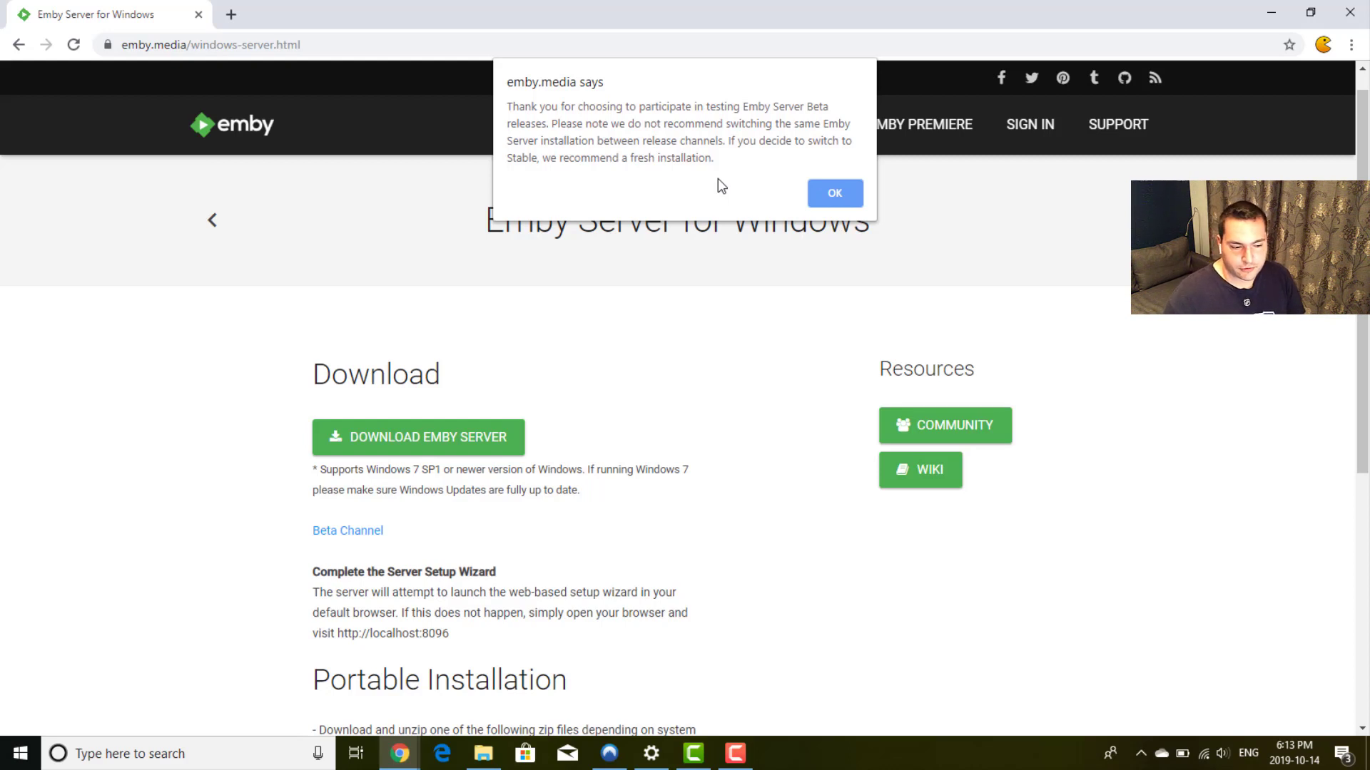
pyautogui.click(837, 191)
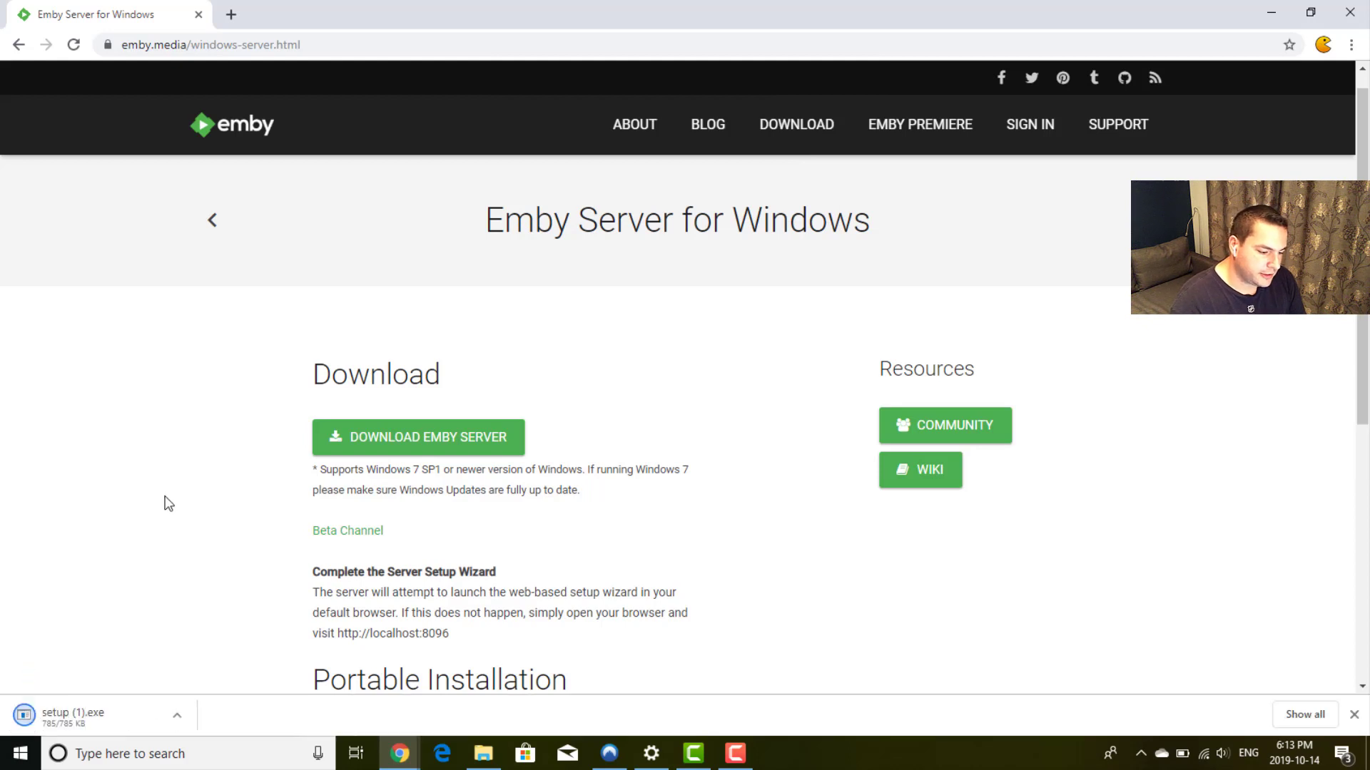
pyautogui.click(79, 722)
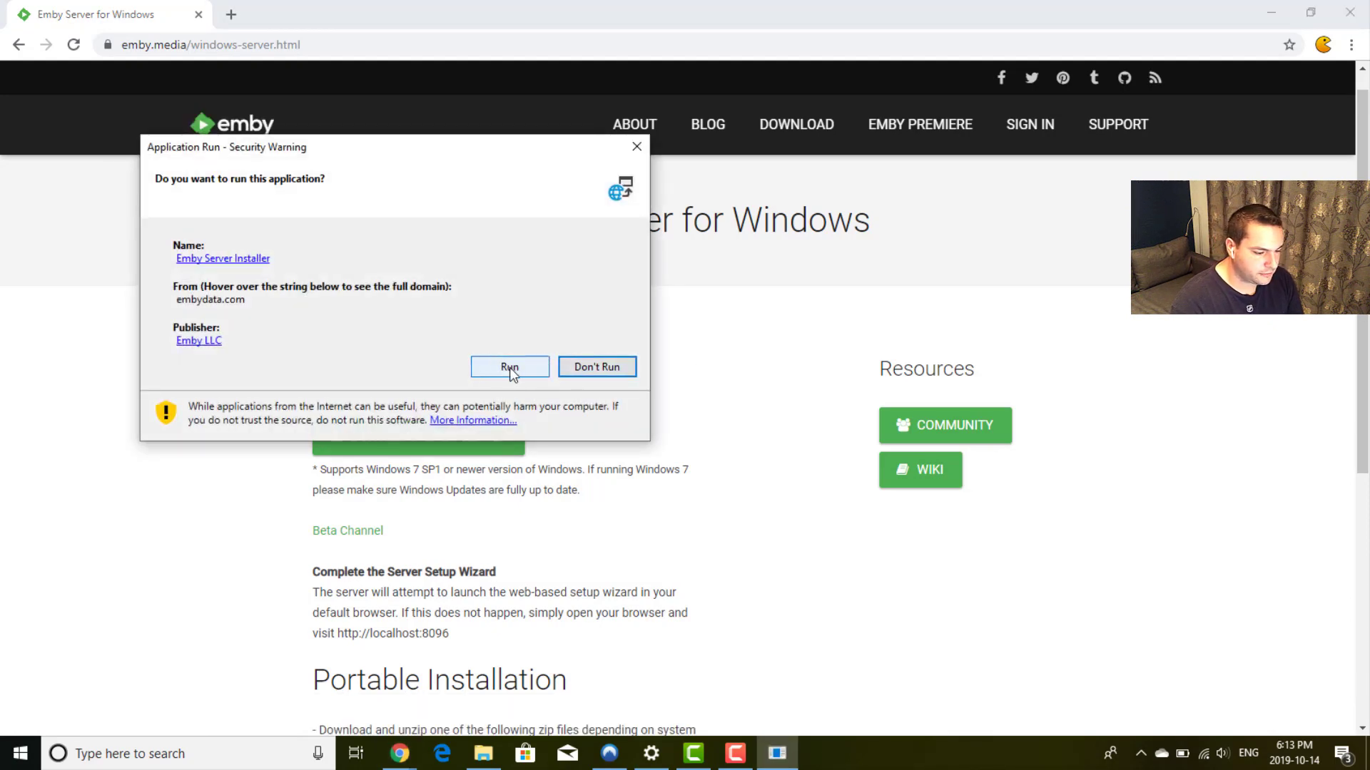
# Step: Run the Emby Server installer and attempt the bundled Visual C++ 2015 runtime install
pyautogui.click(509, 367)
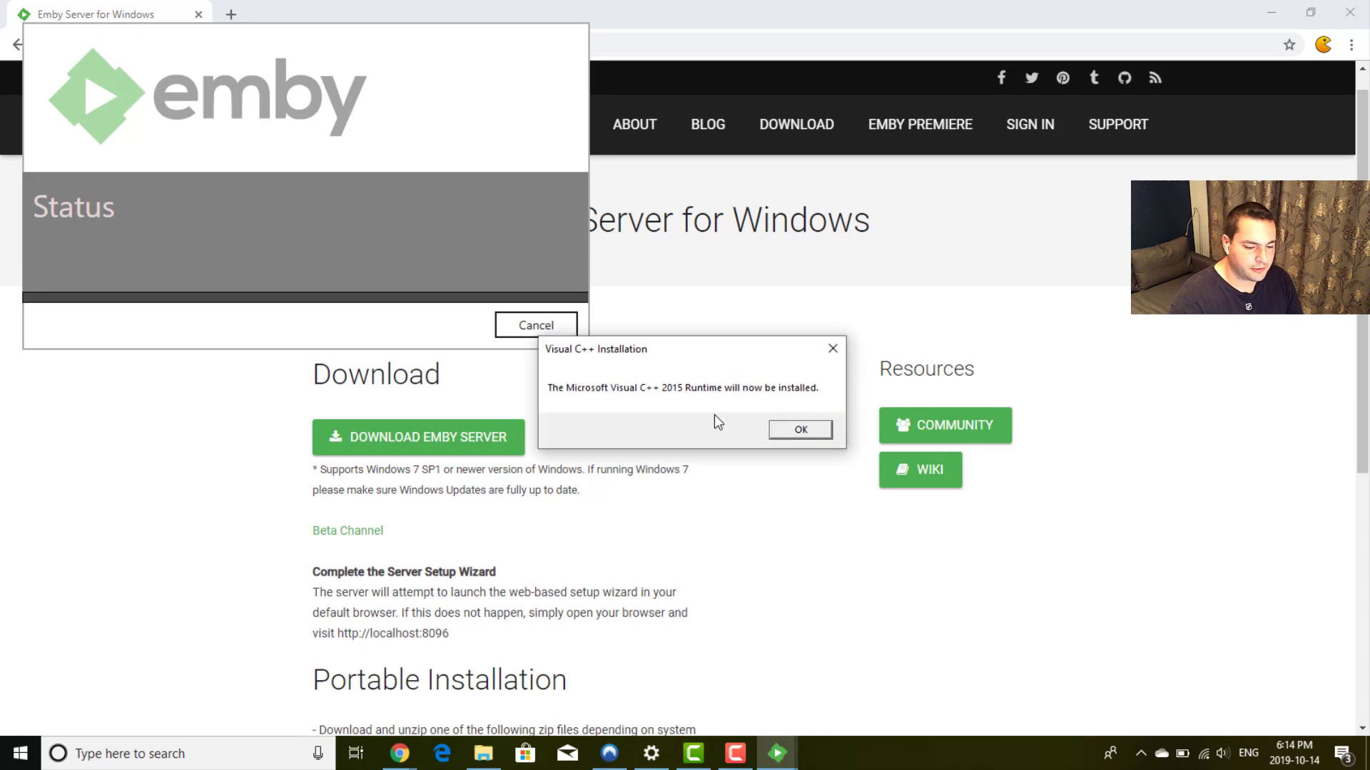
pyautogui.click(799, 428)
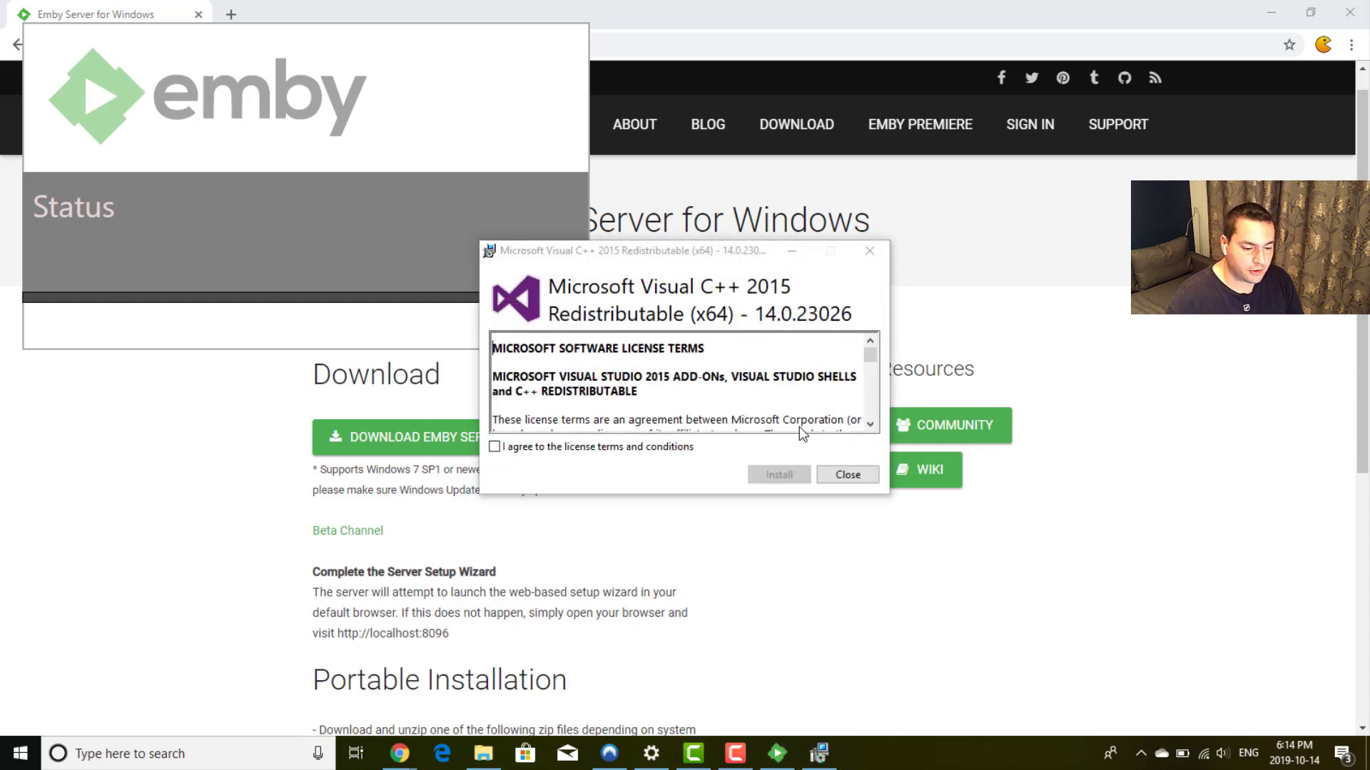
pyautogui.click(651, 450)
pyautogui.click(779, 475)
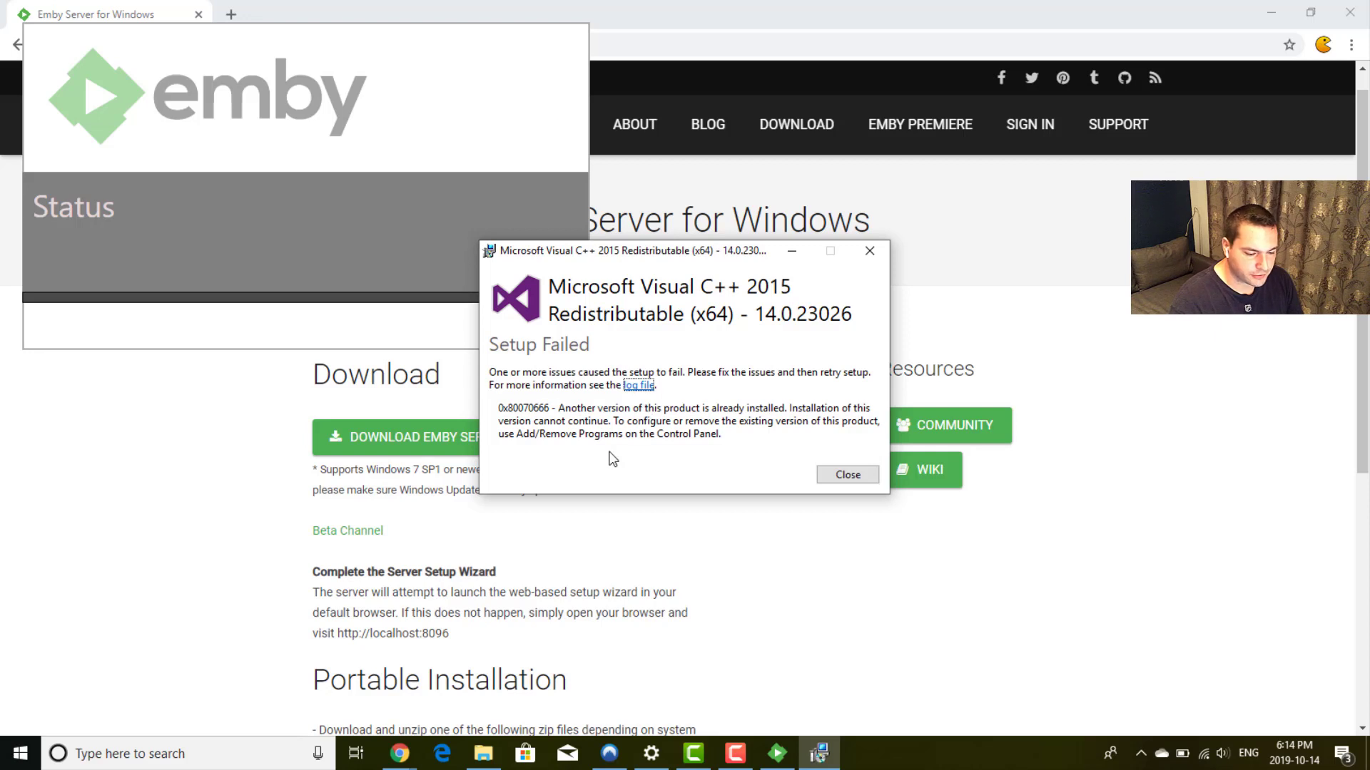
# Step: Close the failed Visual C++ 2015 setup so the Emby Server install can finish
pyautogui.click(846, 475)
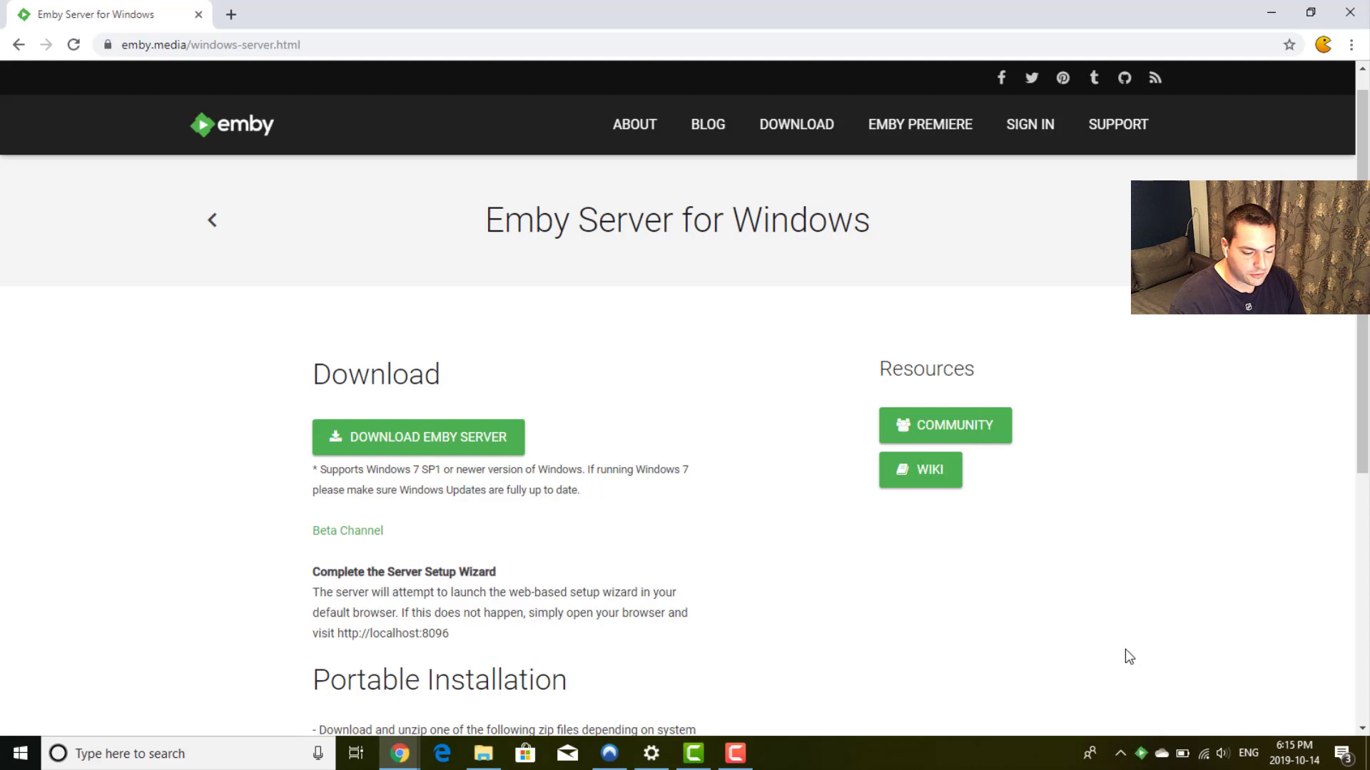
# Step: Install Visual C++ 2015-2019 Redistributable (x64) 14.23.27820 with the license accepted, then close setup
pyautogui.rightClick(1142, 754)
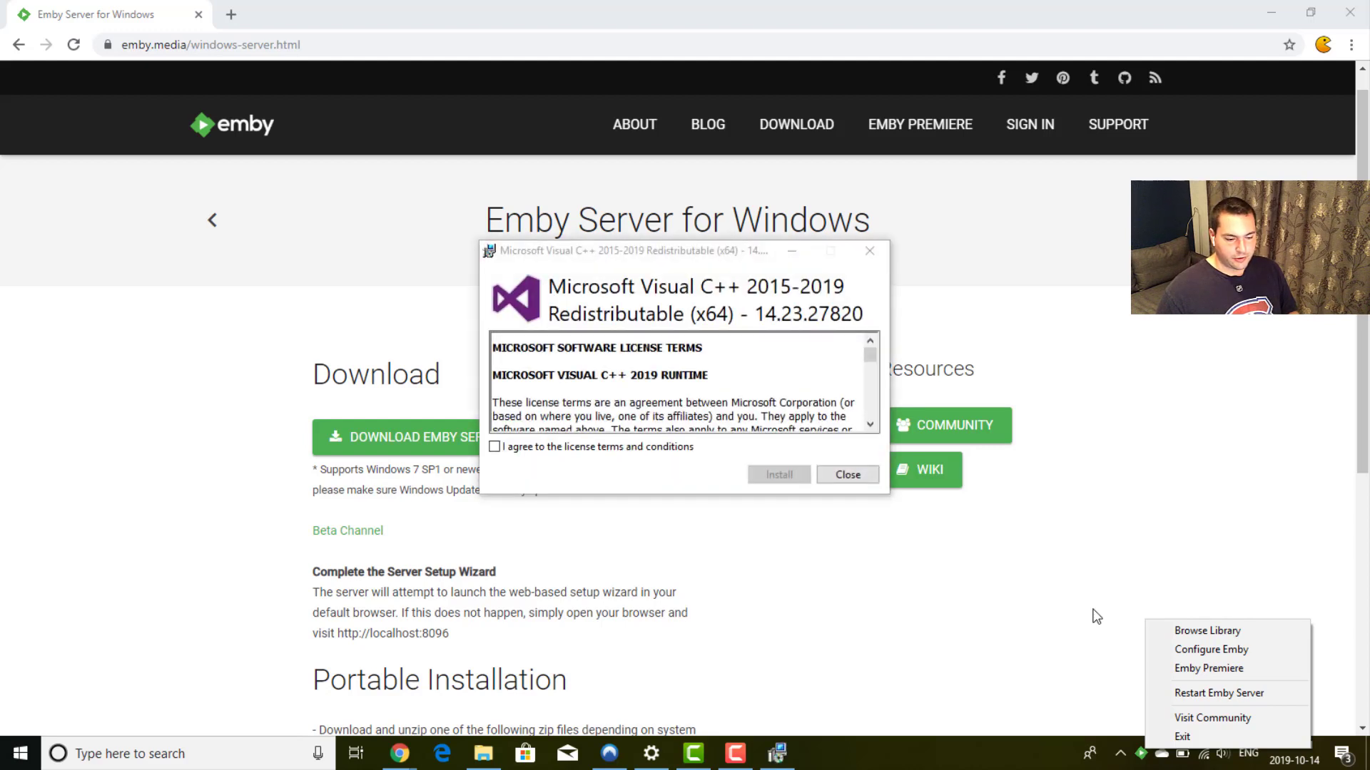
pyautogui.click(530, 449)
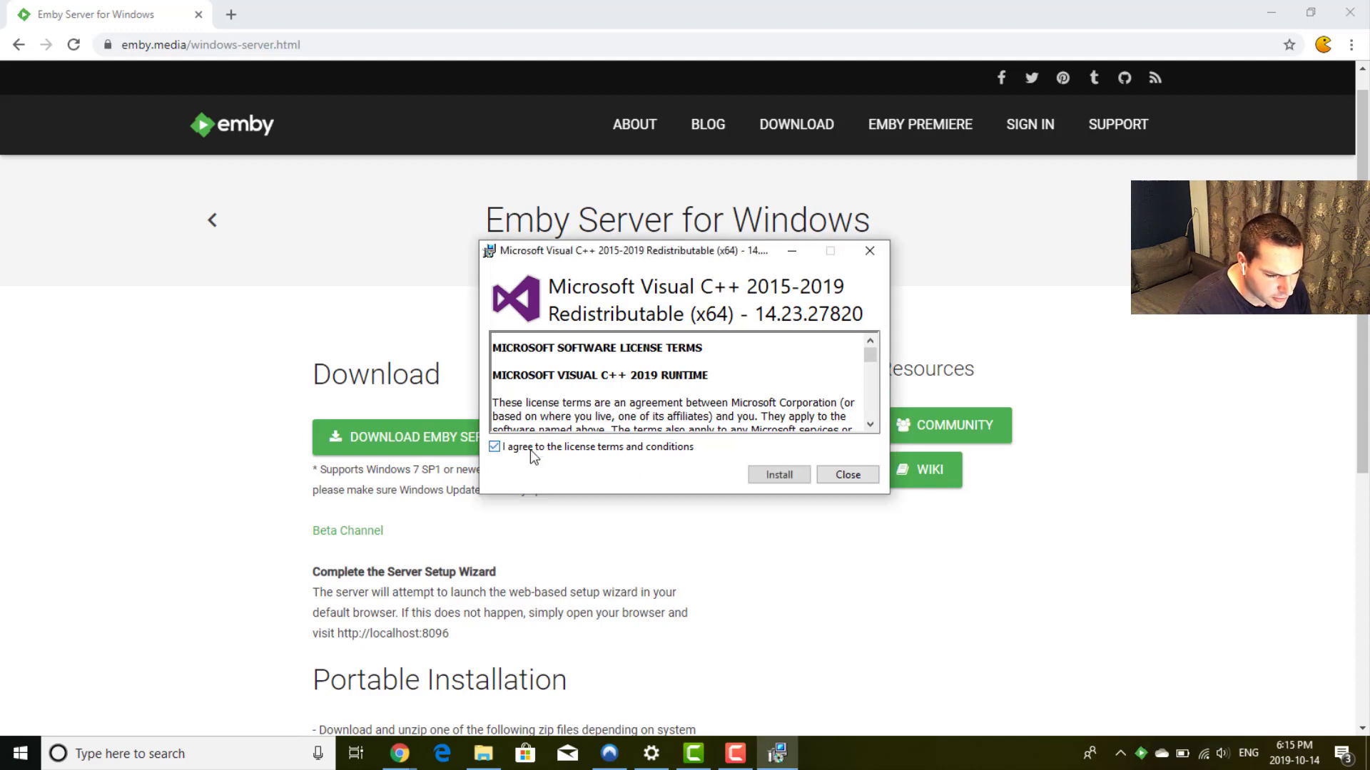
pyautogui.click(785, 482)
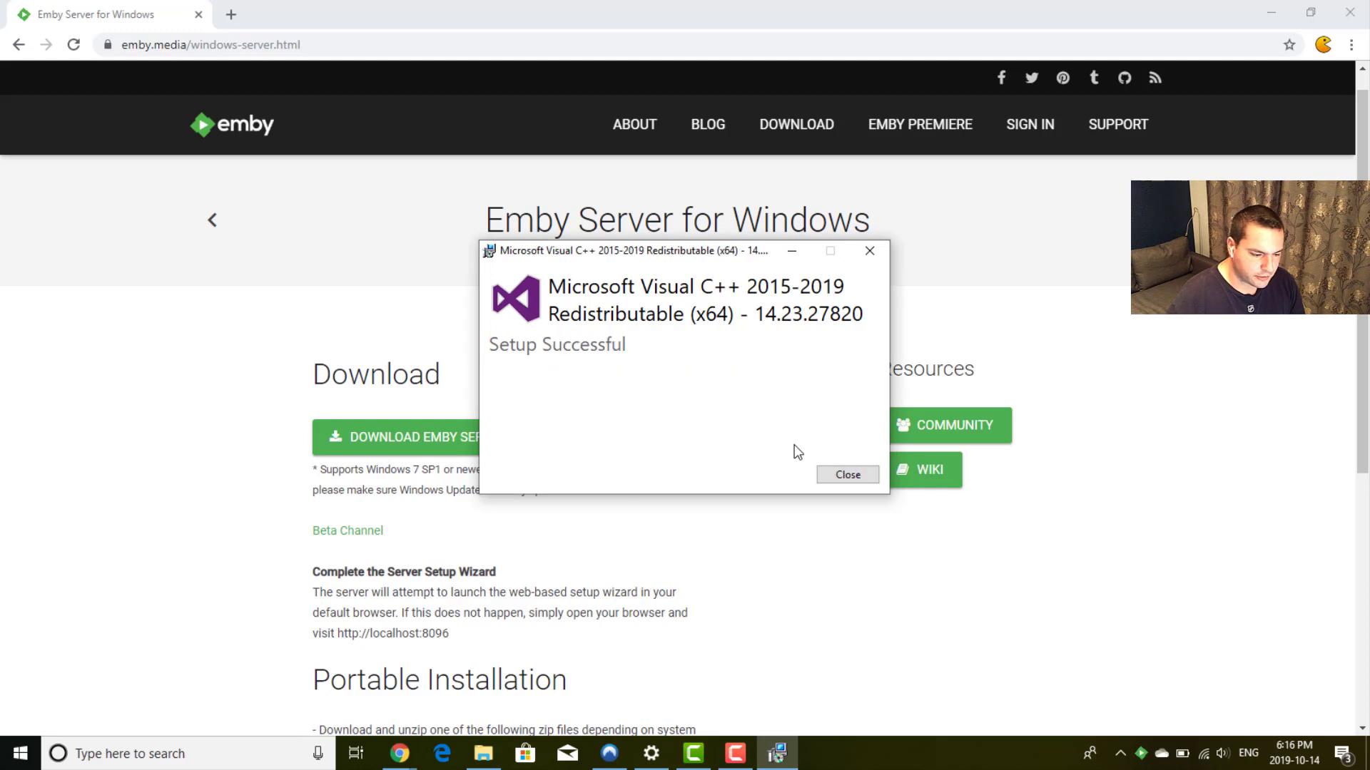
pyautogui.click(848, 475)
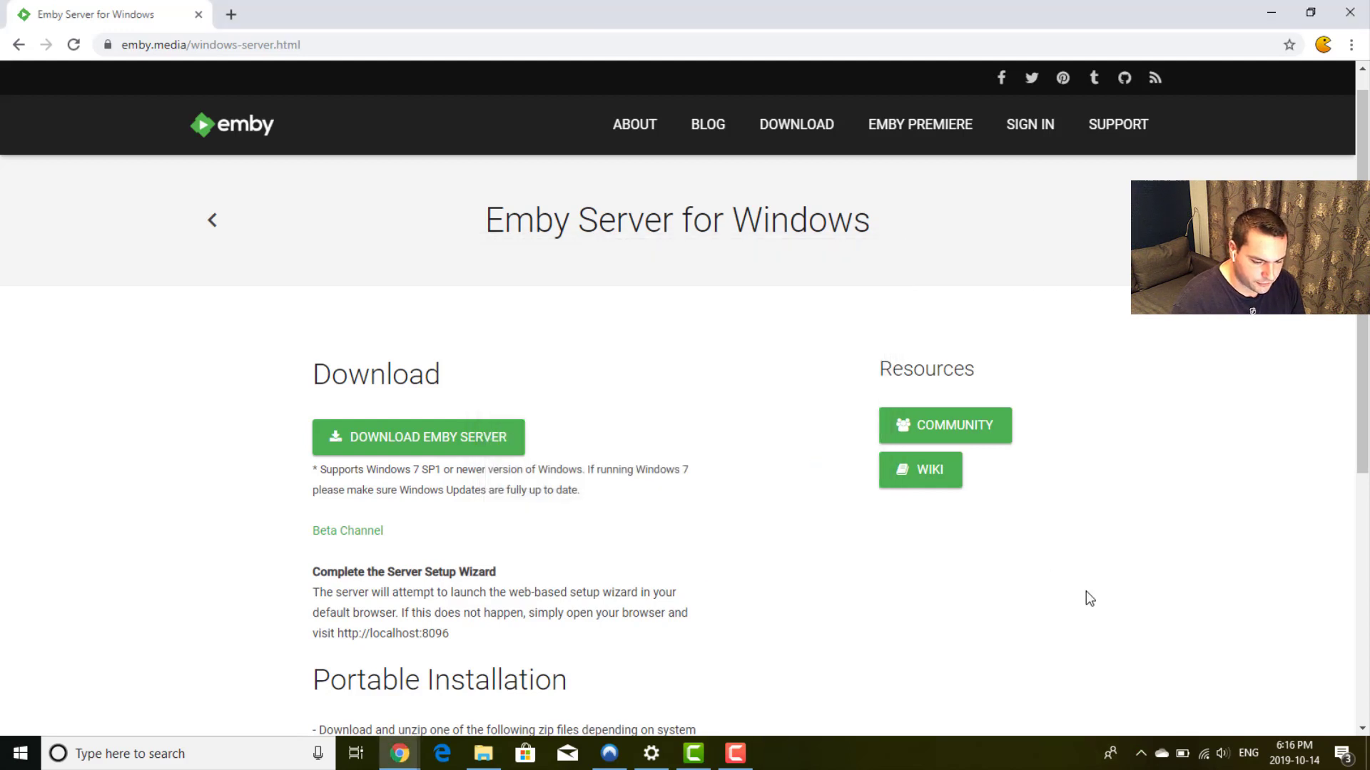
# Step: Find Emby among the hidden tray icons and allow EmbyServer through Windows Defender Firewall
pyautogui.click(1140, 744)
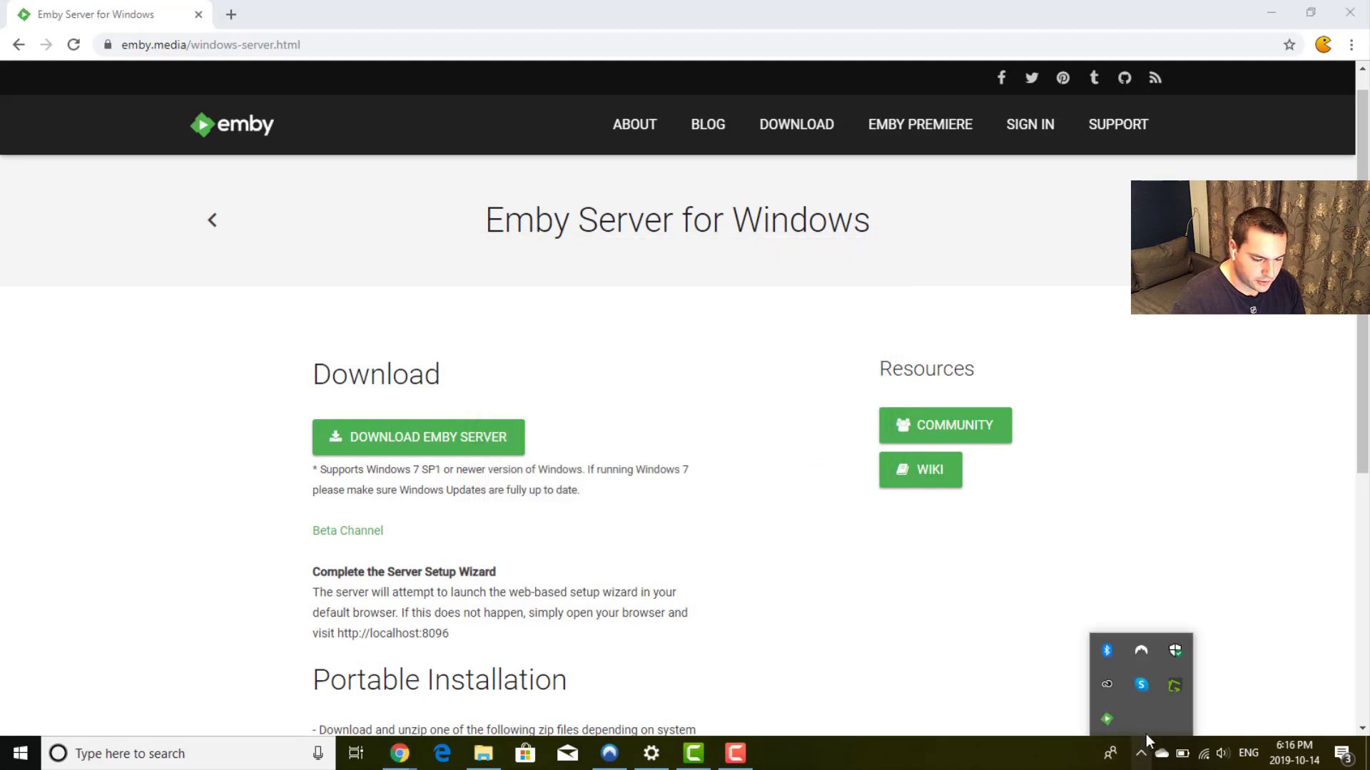
pyautogui.rightClick(1105, 721)
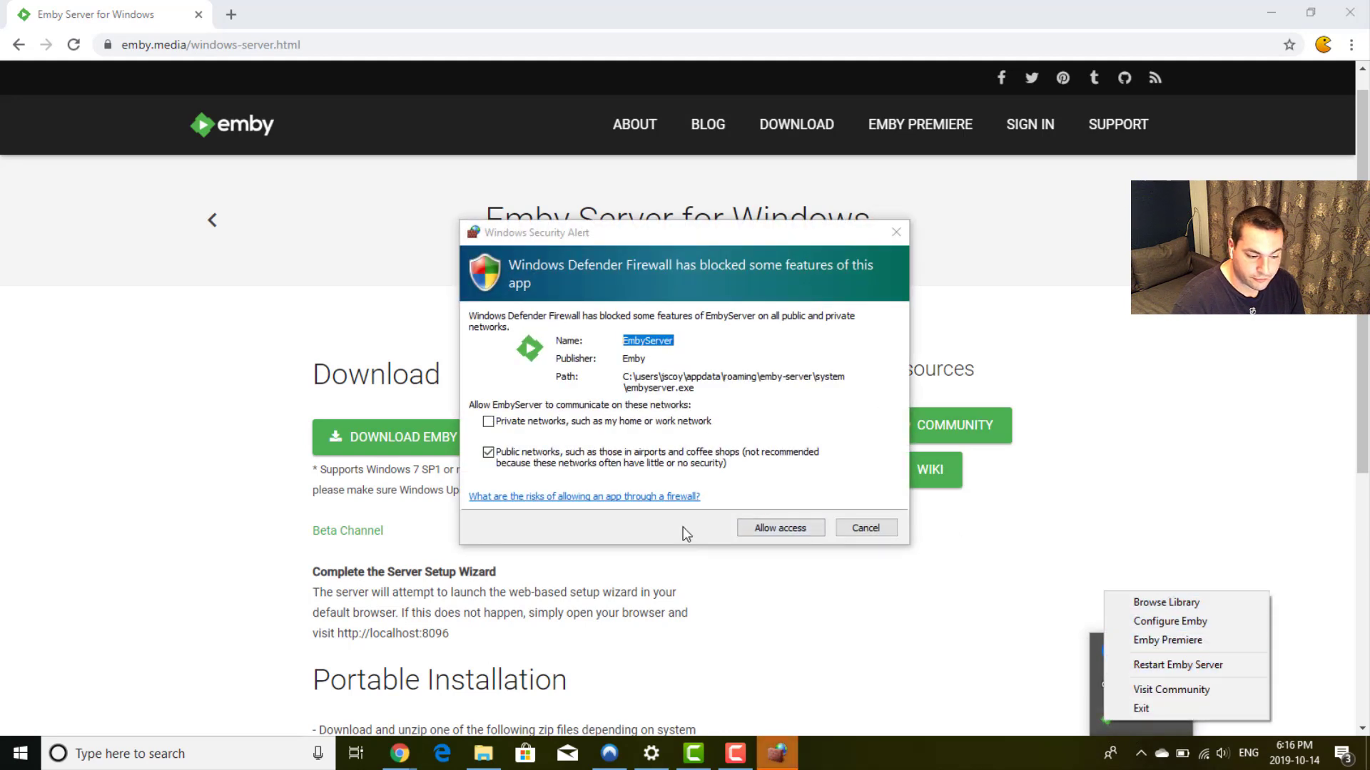
pyautogui.click(727, 528)
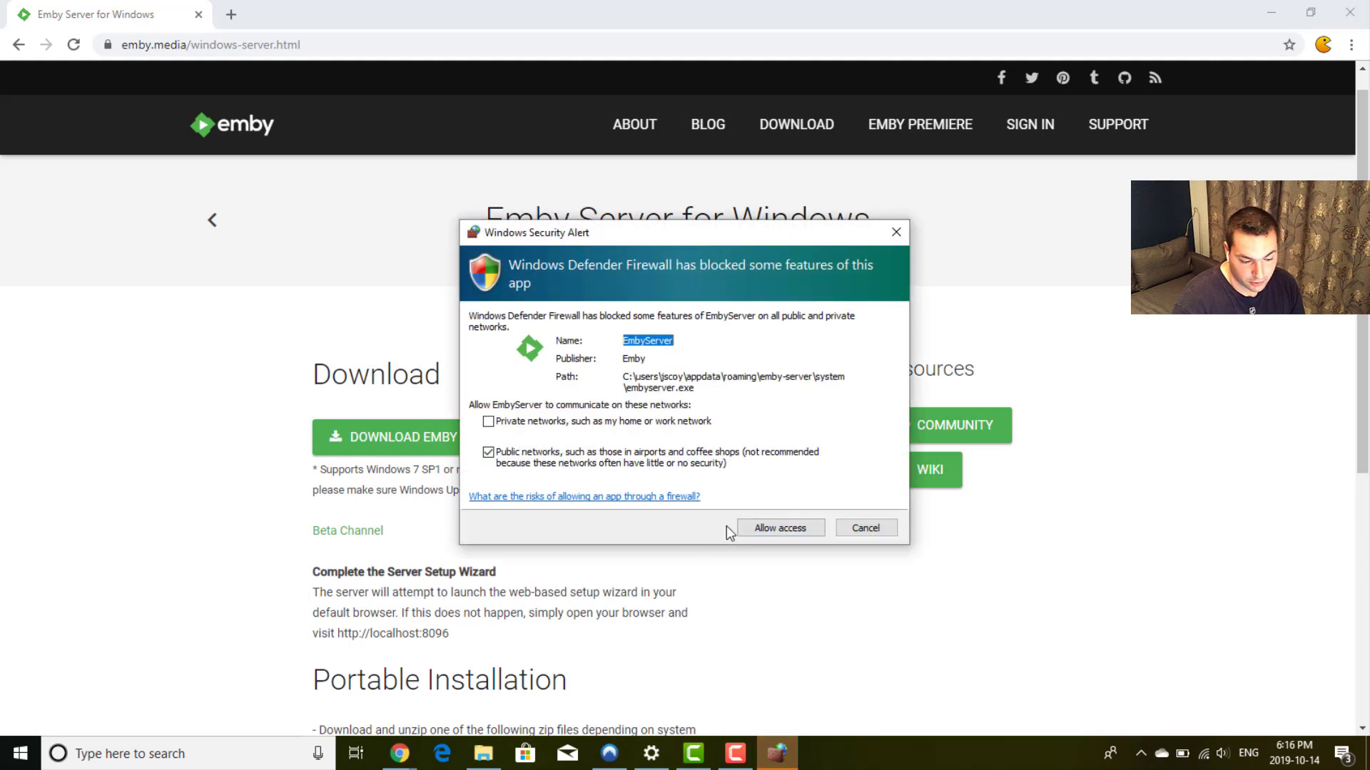
pyautogui.click(782, 529)
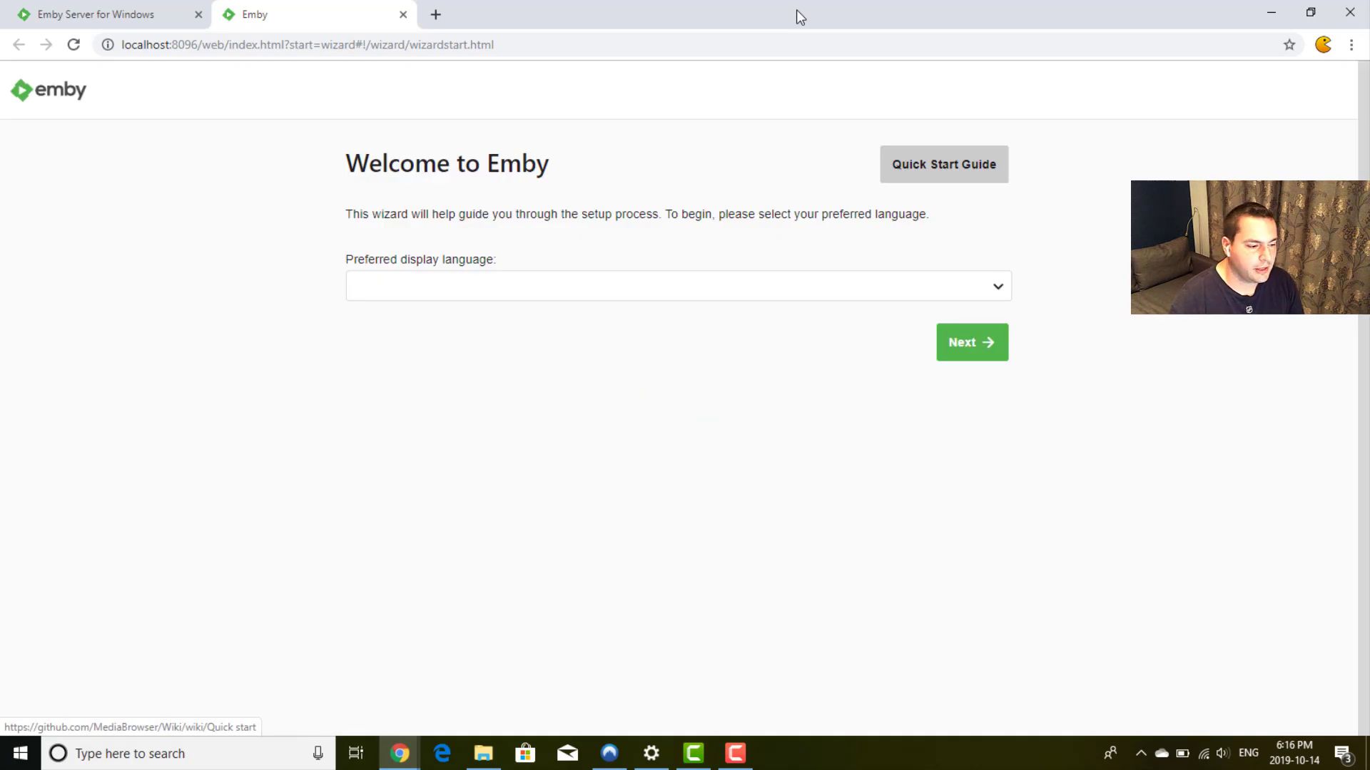
# Step: Allow the localhost:8096 wizard page to show notifications
pyautogui.doubleClick(136, 44)
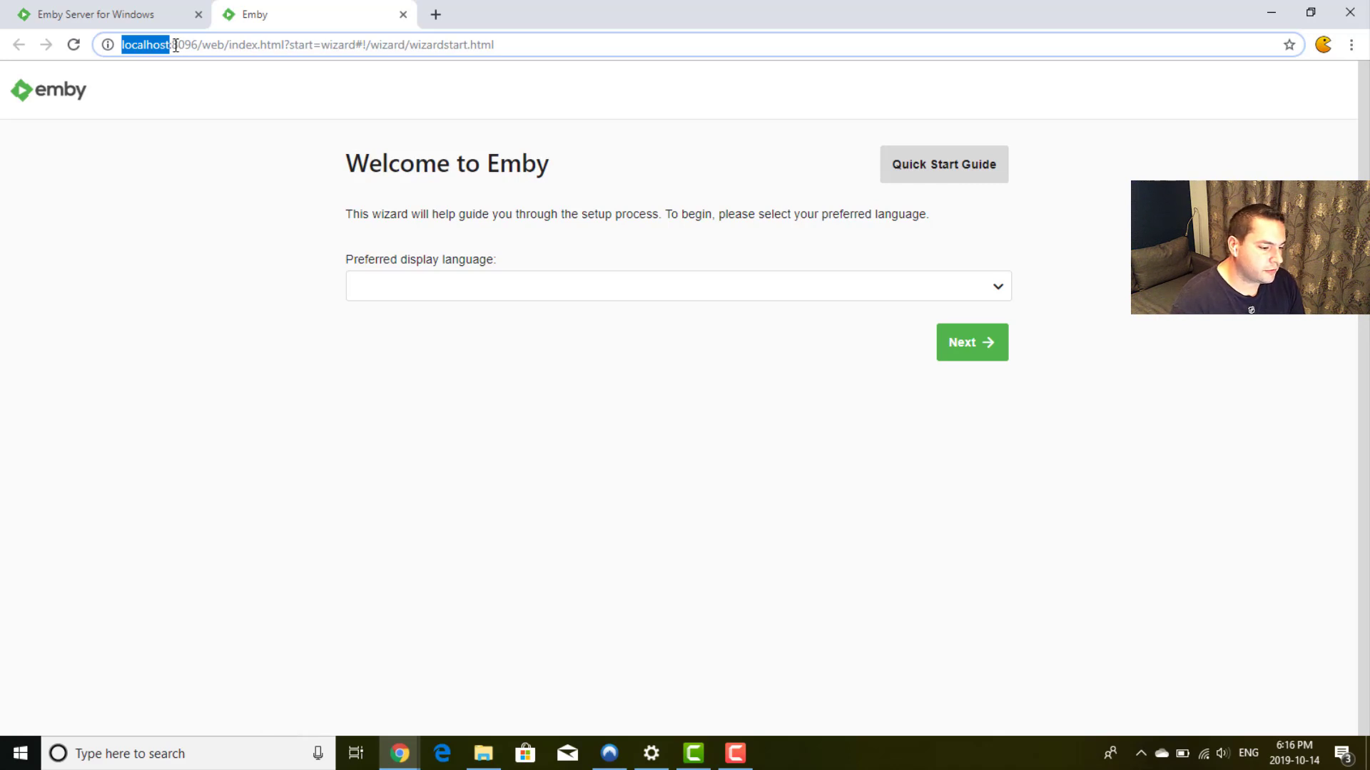
pyautogui.moveTo(173, 45); pyautogui.dragTo(199, 44)
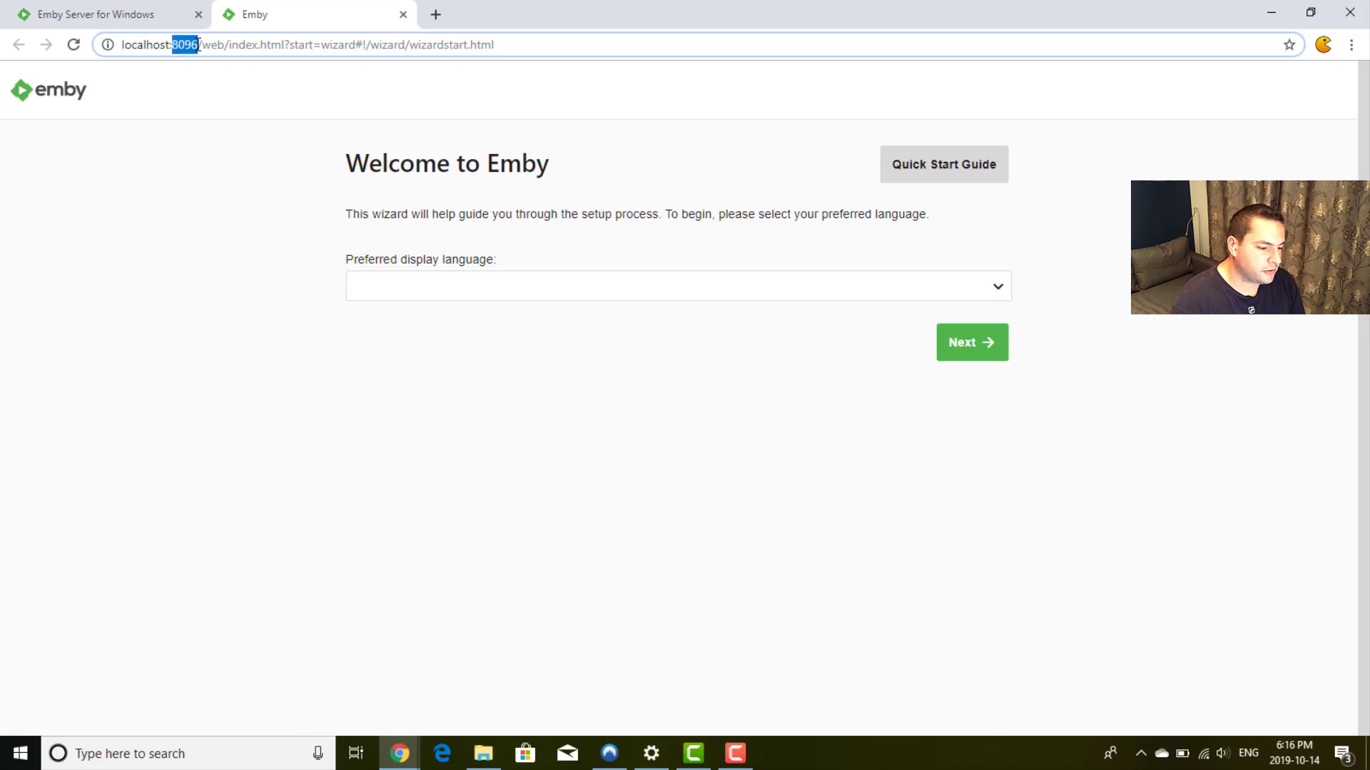
pyautogui.click(273, 93)
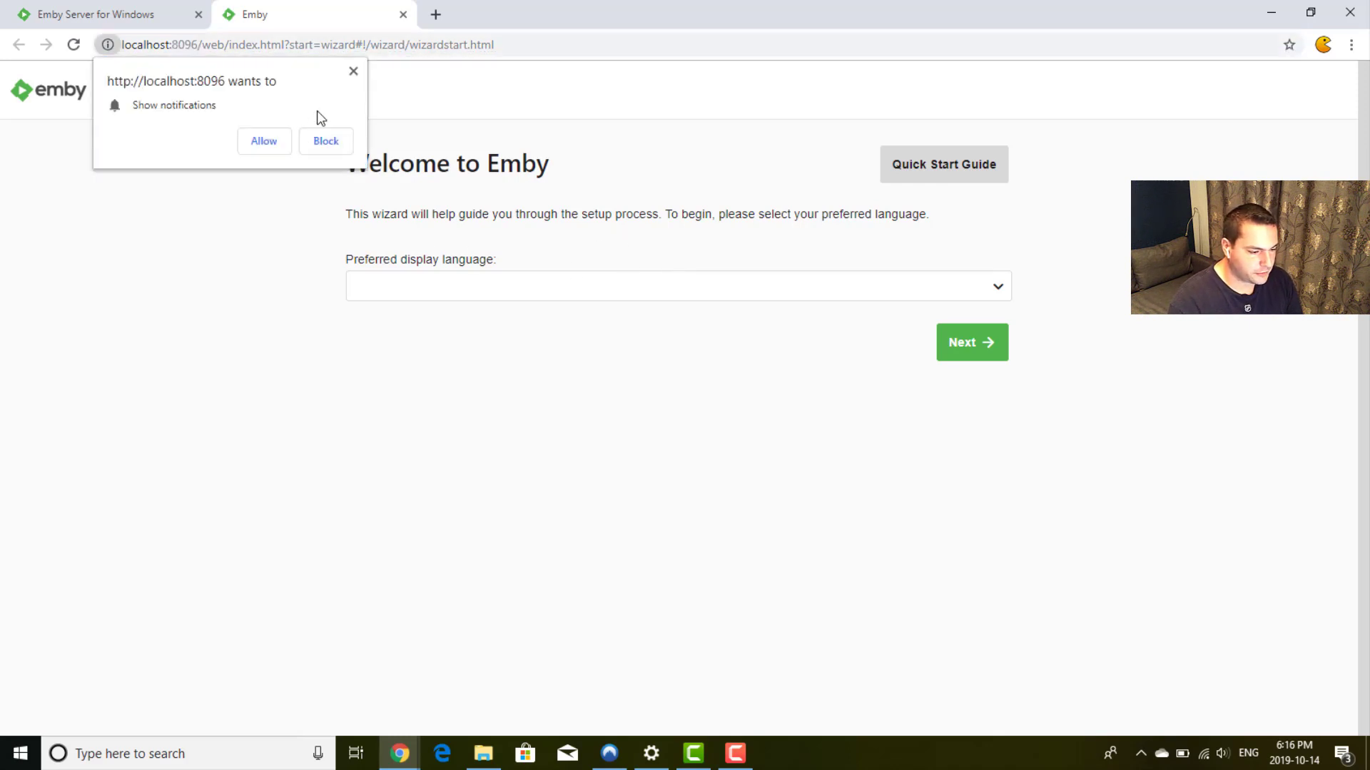
pyautogui.click(277, 140)
# Step: Pick English (United States) from the preferred display language list
pyautogui.click(695, 289)
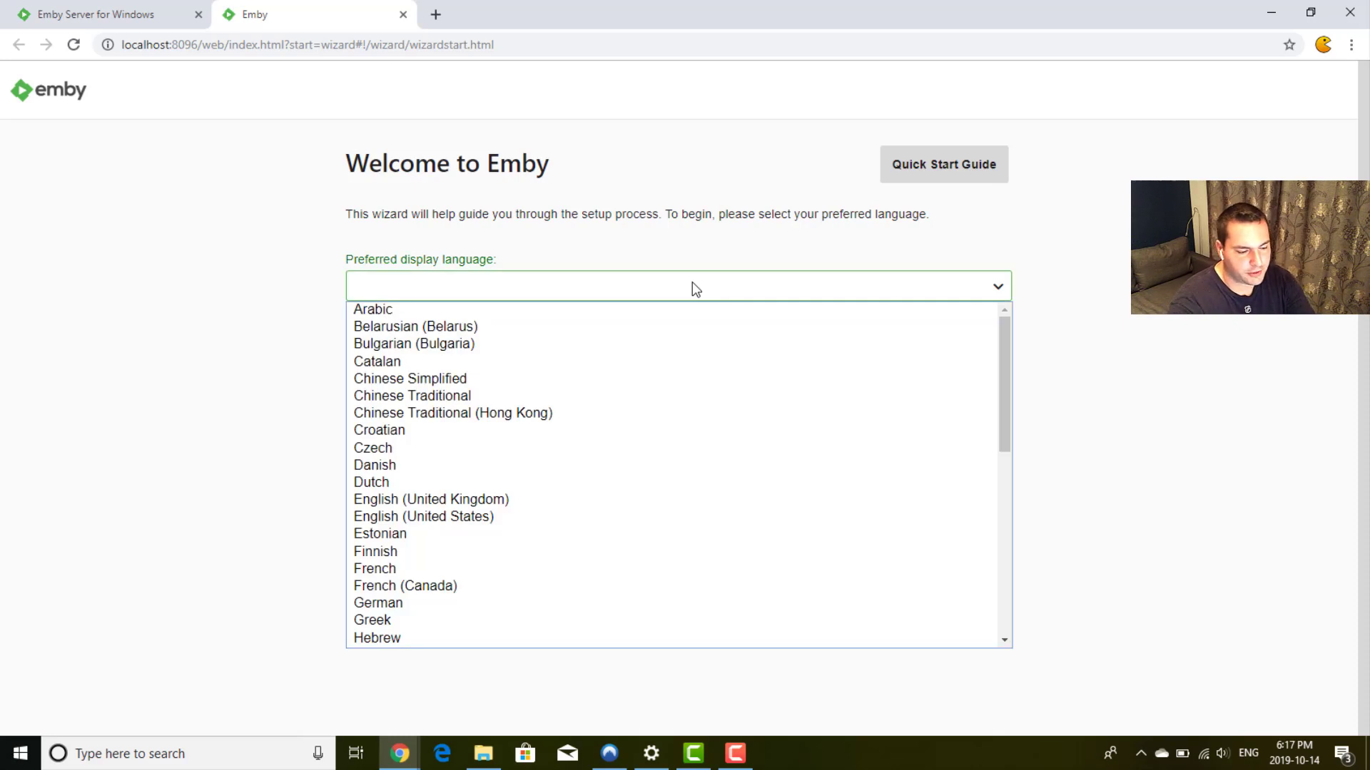
pyautogui.press('e')
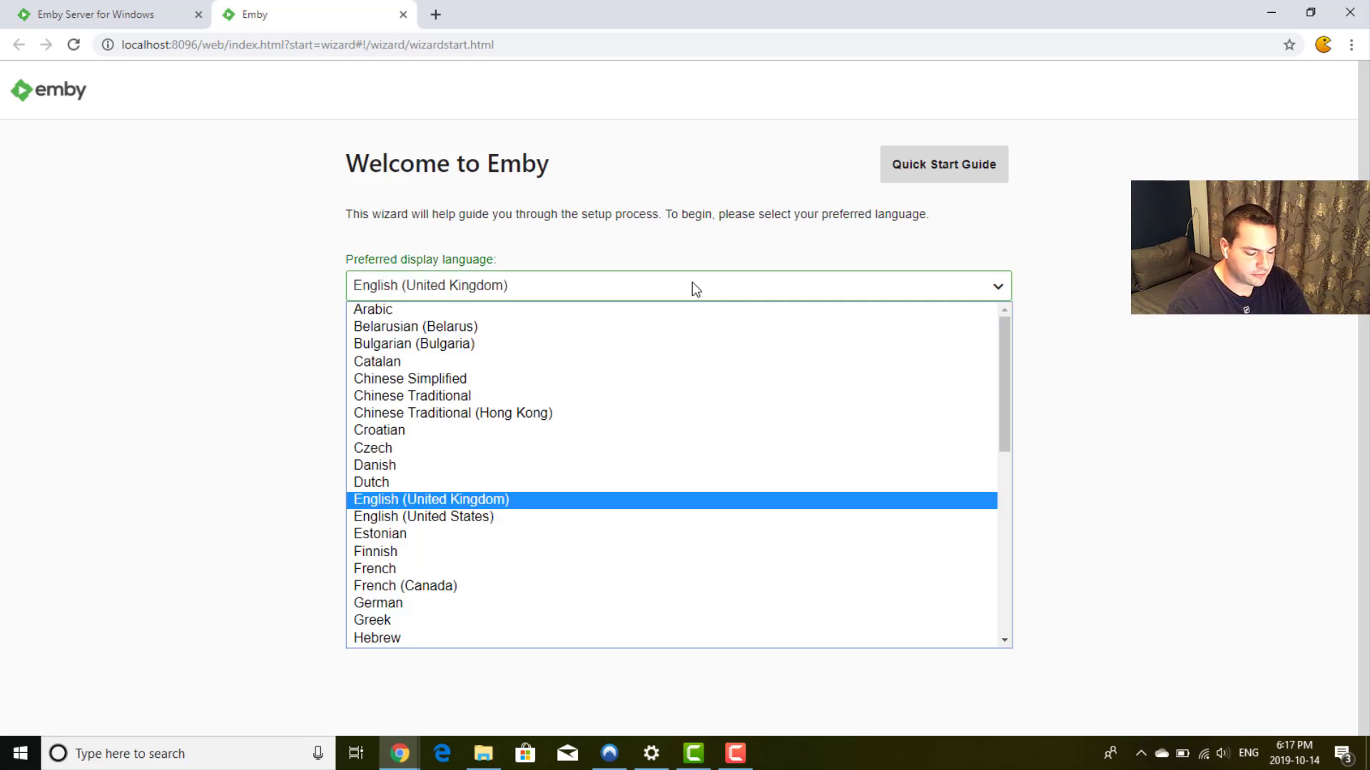
pyautogui.press('Down')
pyautogui.press('Return')
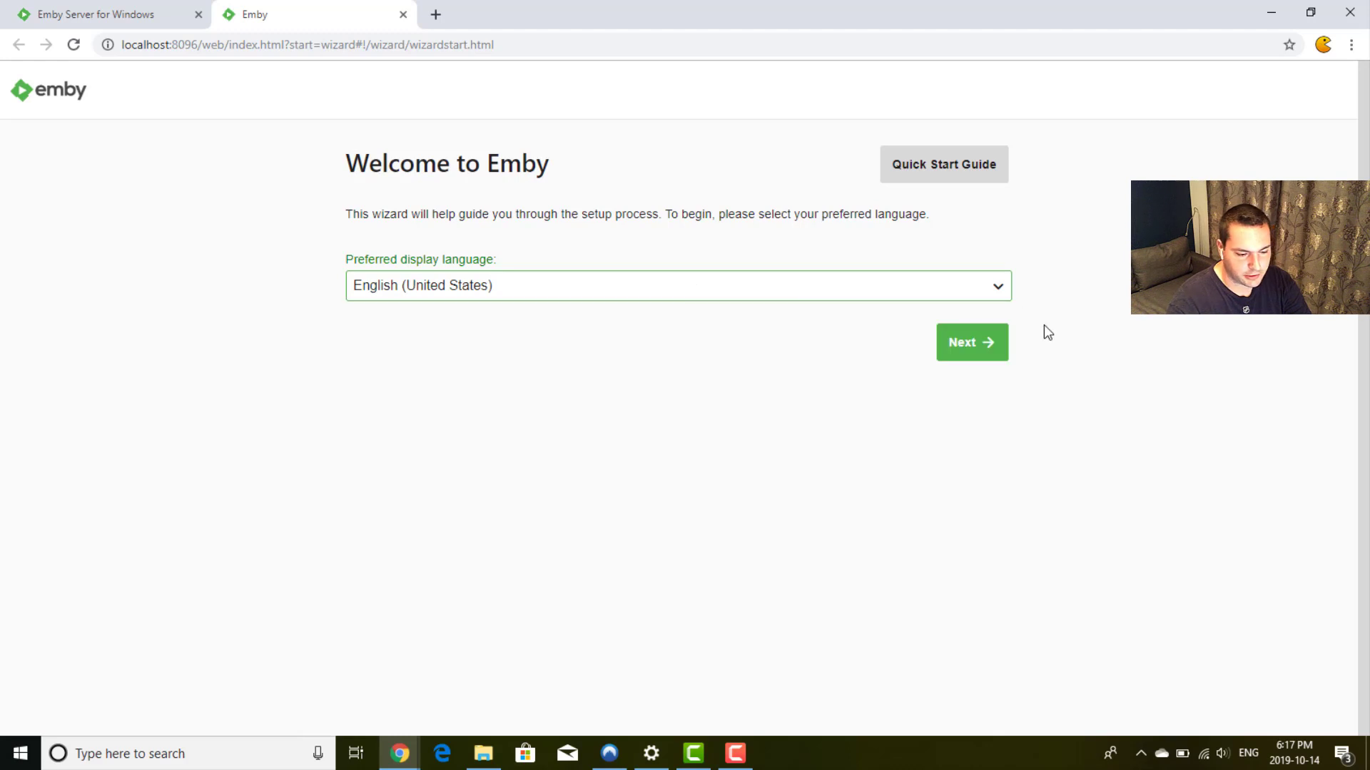
# Step: Continue to the first-user page and replace the username with root
pyautogui.click(972, 360)
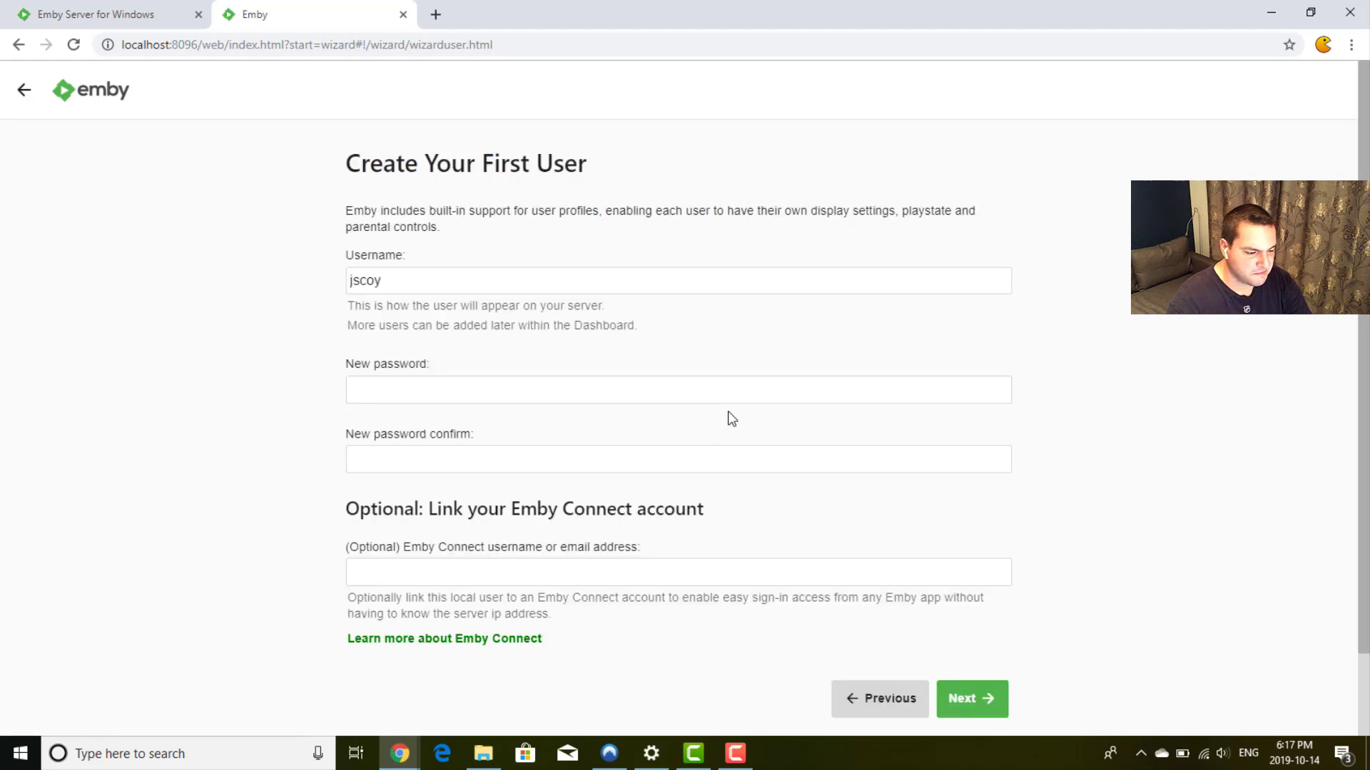
pyautogui.scroll(-1, 317, 298)
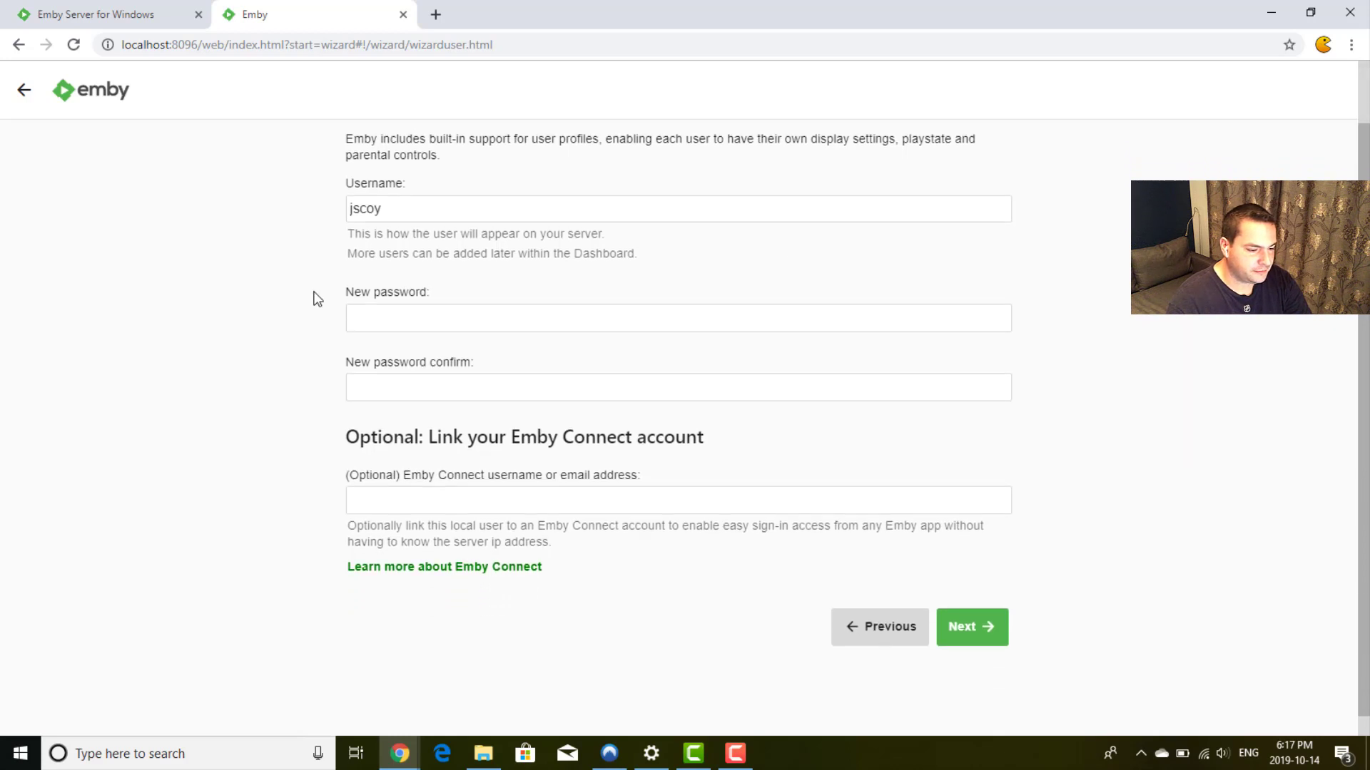
pyautogui.doubleClick(453, 208)
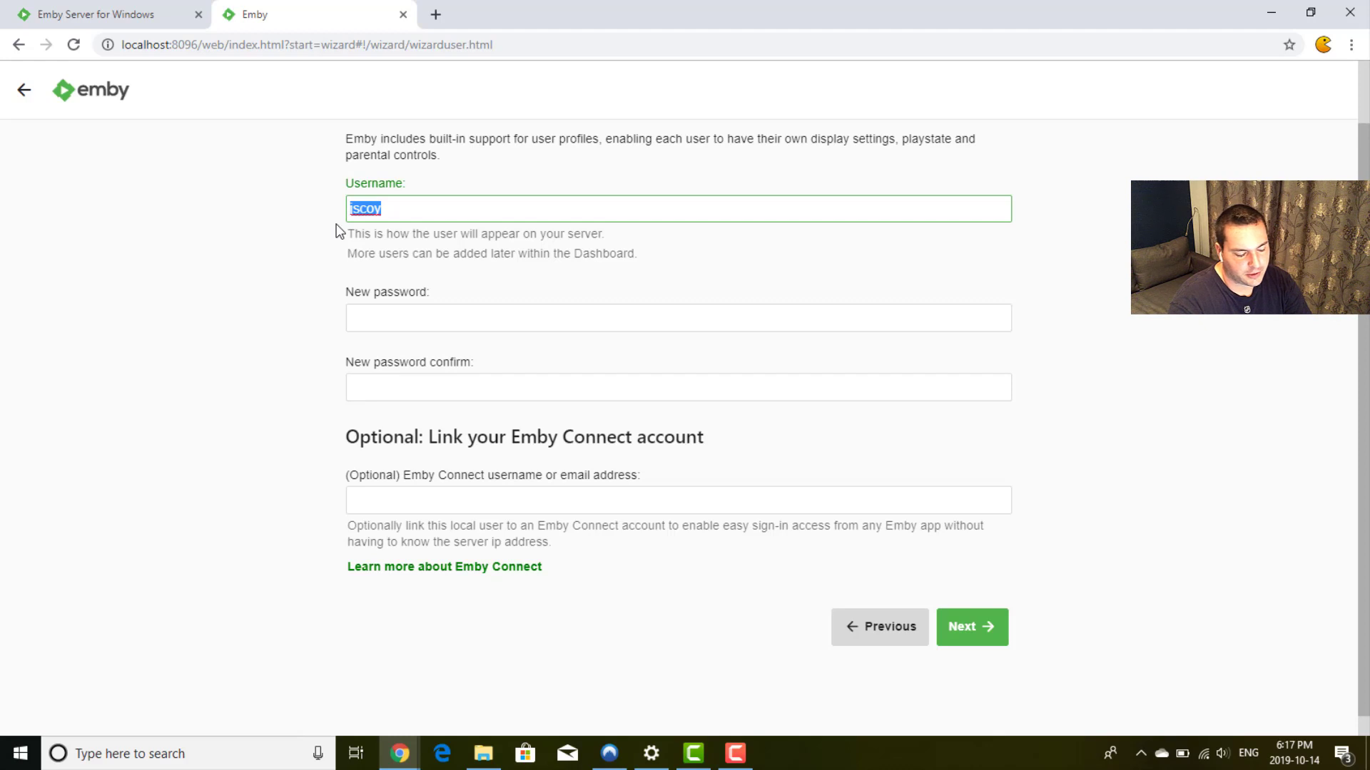
pyautogui.write('testing')
pyautogui.press('BackSpace')
pyautogui.press('BackSpace')
pyautogui.press('BackSpace')
pyautogui.press('BackSpace')
pyautogui.press('BackSpace')
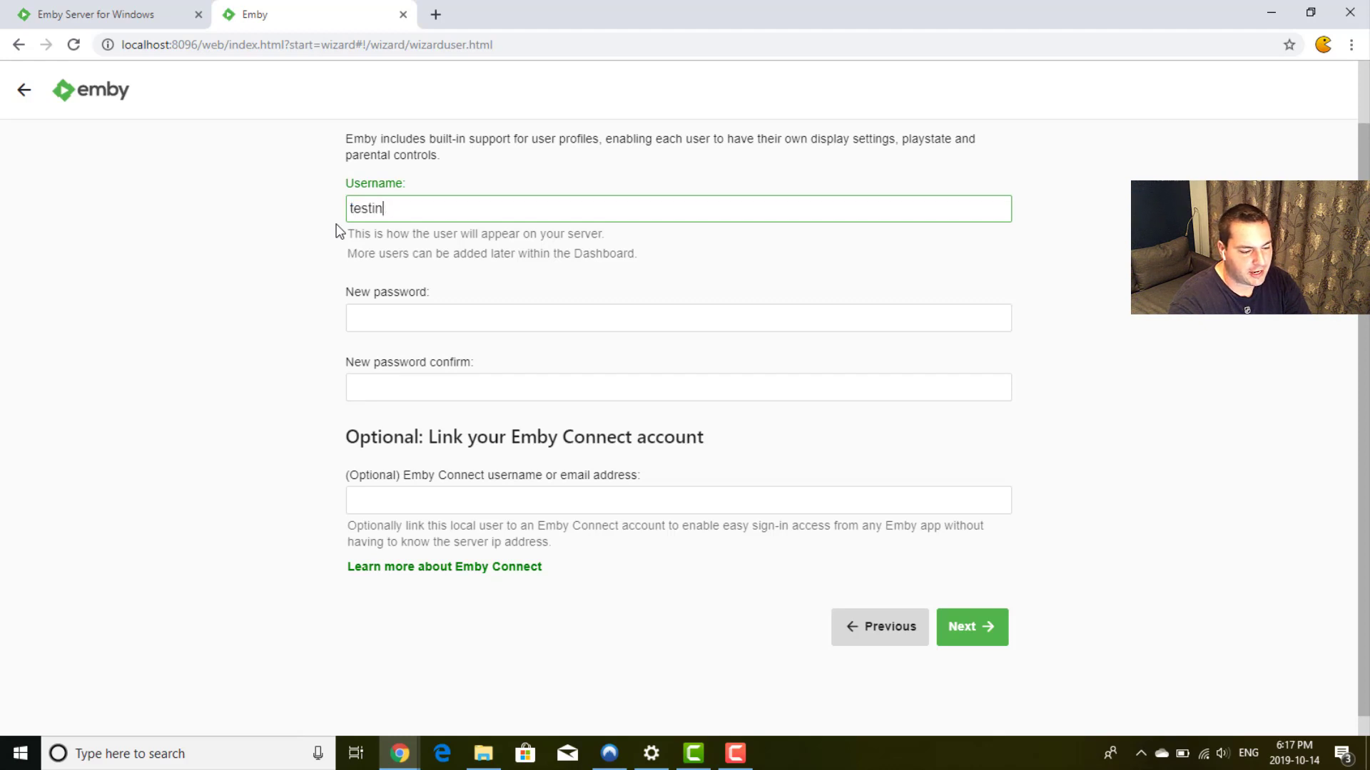
pyautogui.press('BackSpace')
pyautogui.press('BackSpace')
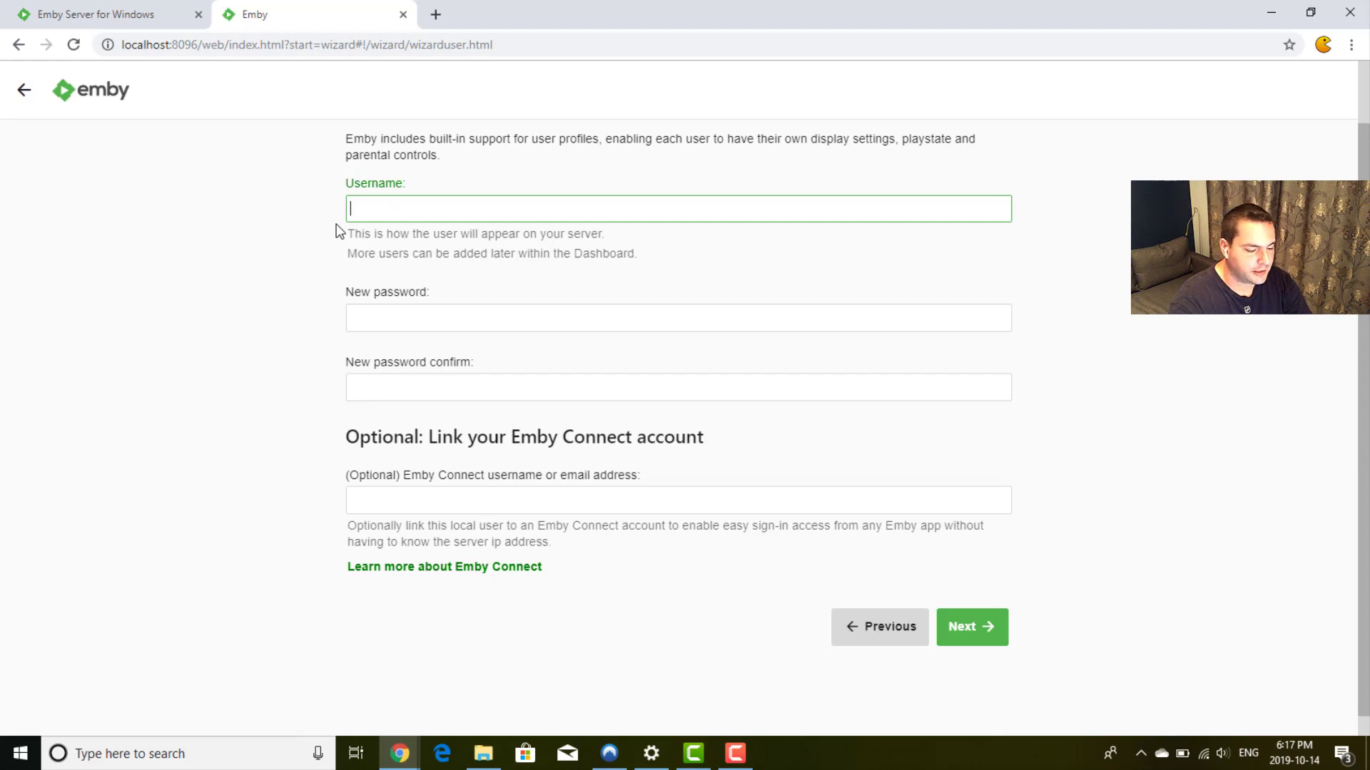
pyautogui.write('root')
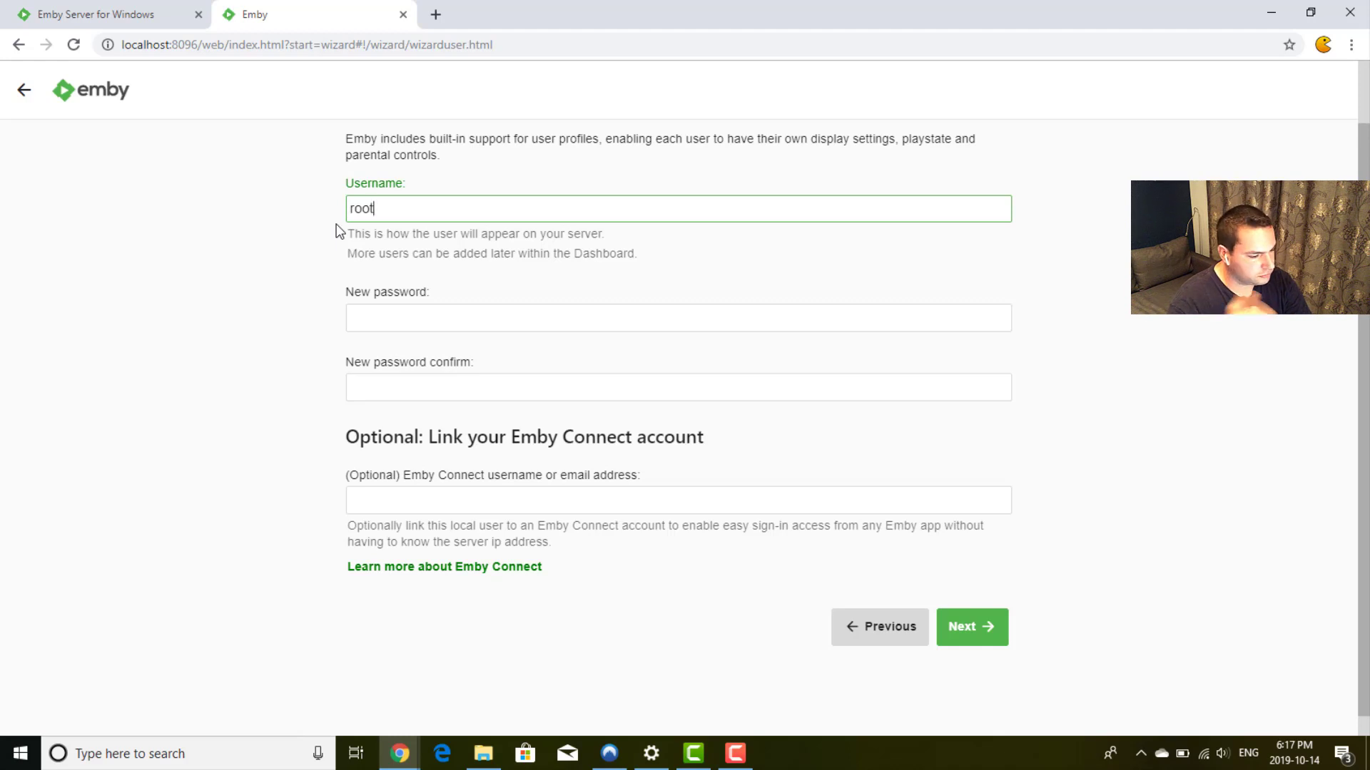
# Step: Enter the password and its confirmation, leaving the Emby Connect field empty
pyautogui.press('Tab')
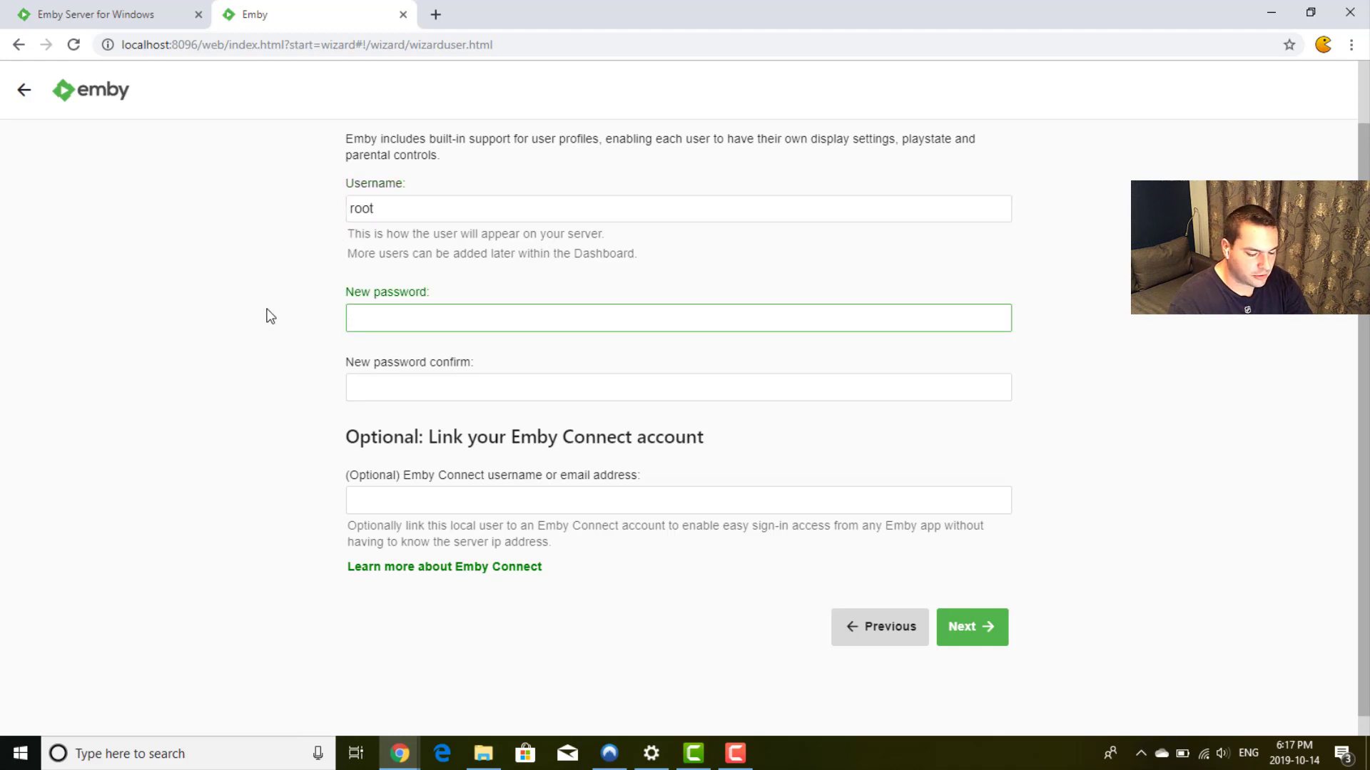
pyautogui.write('•')
pyautogui.press('BackSpace')
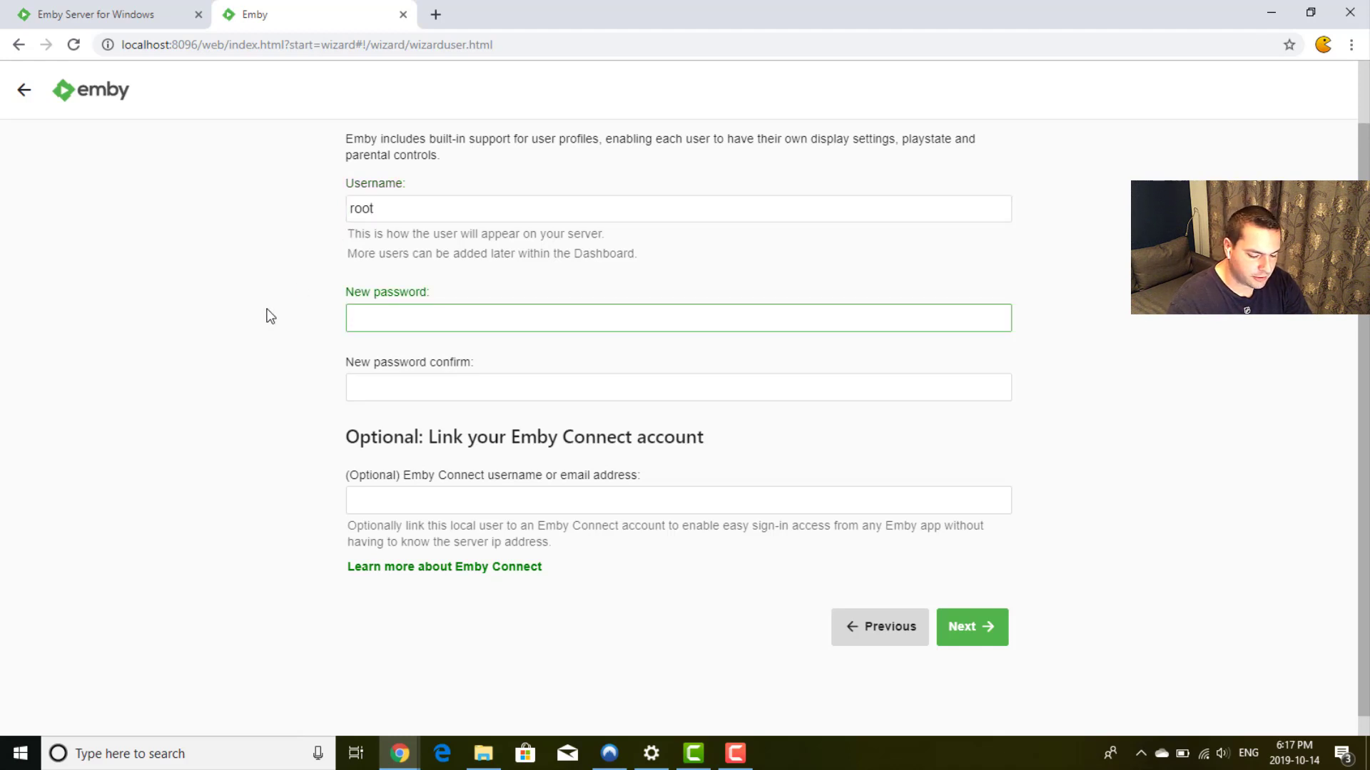
pyautogui.write('••••')
pyautogui.press('Tab')
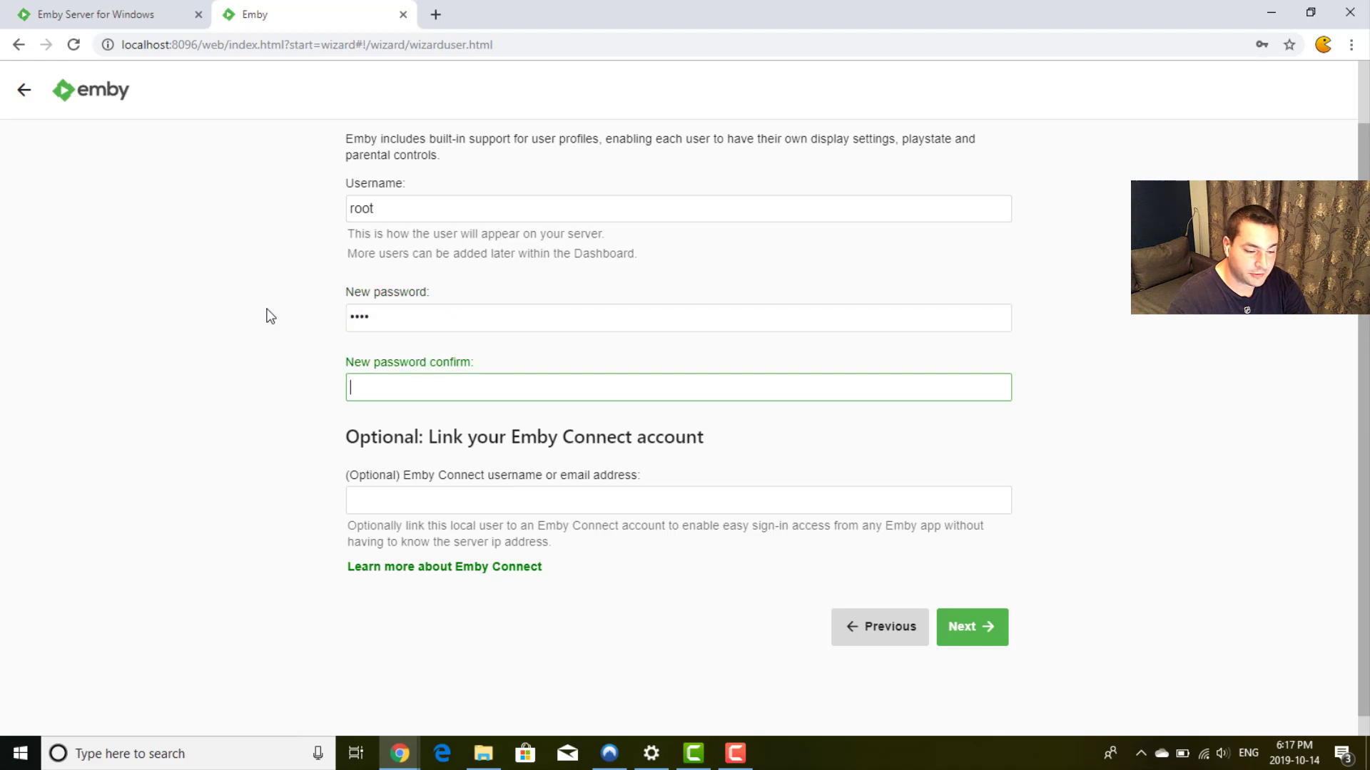
pyautogui.write('••••')
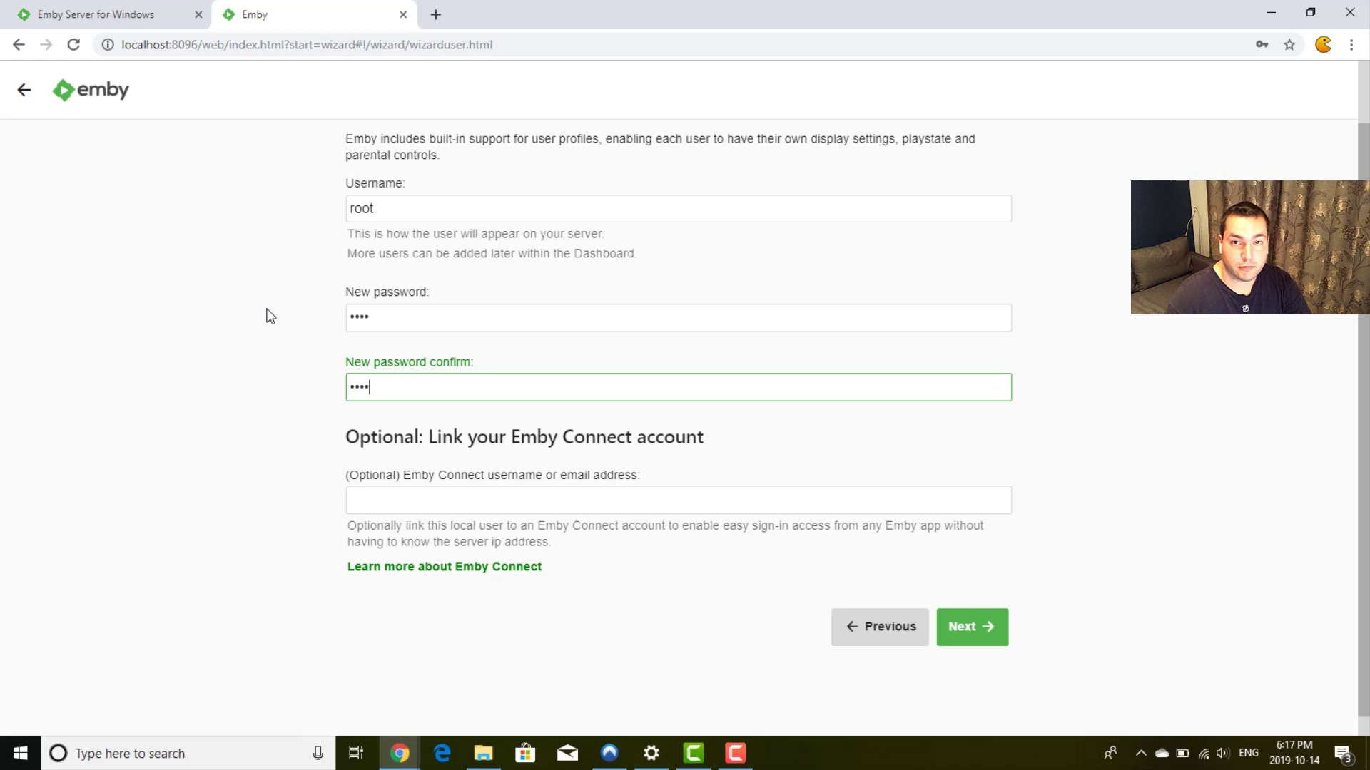
pyautogui.press('Tab')
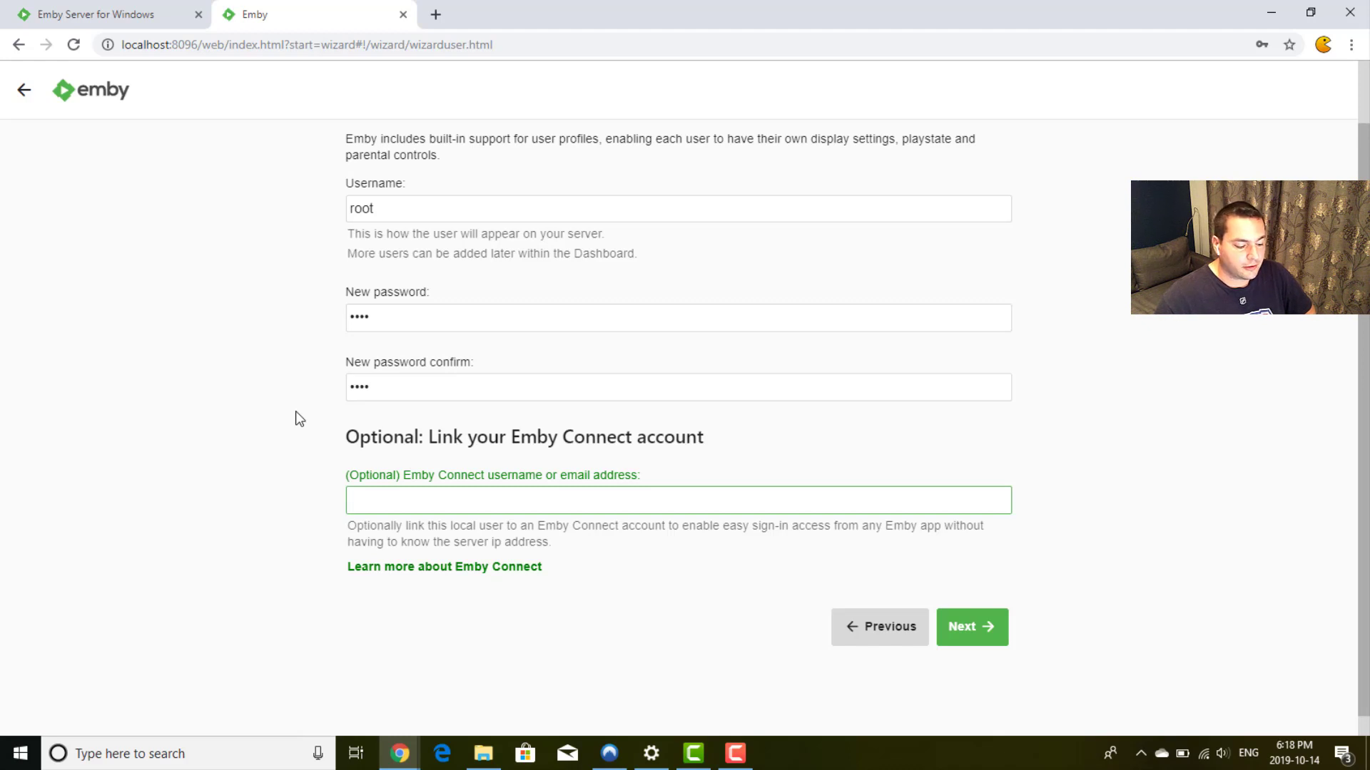
# Step: In a new tab, go to emby.media, choose Sign In, and continue past the welcome page
pyautogui.hotkey('ctrl', 't')
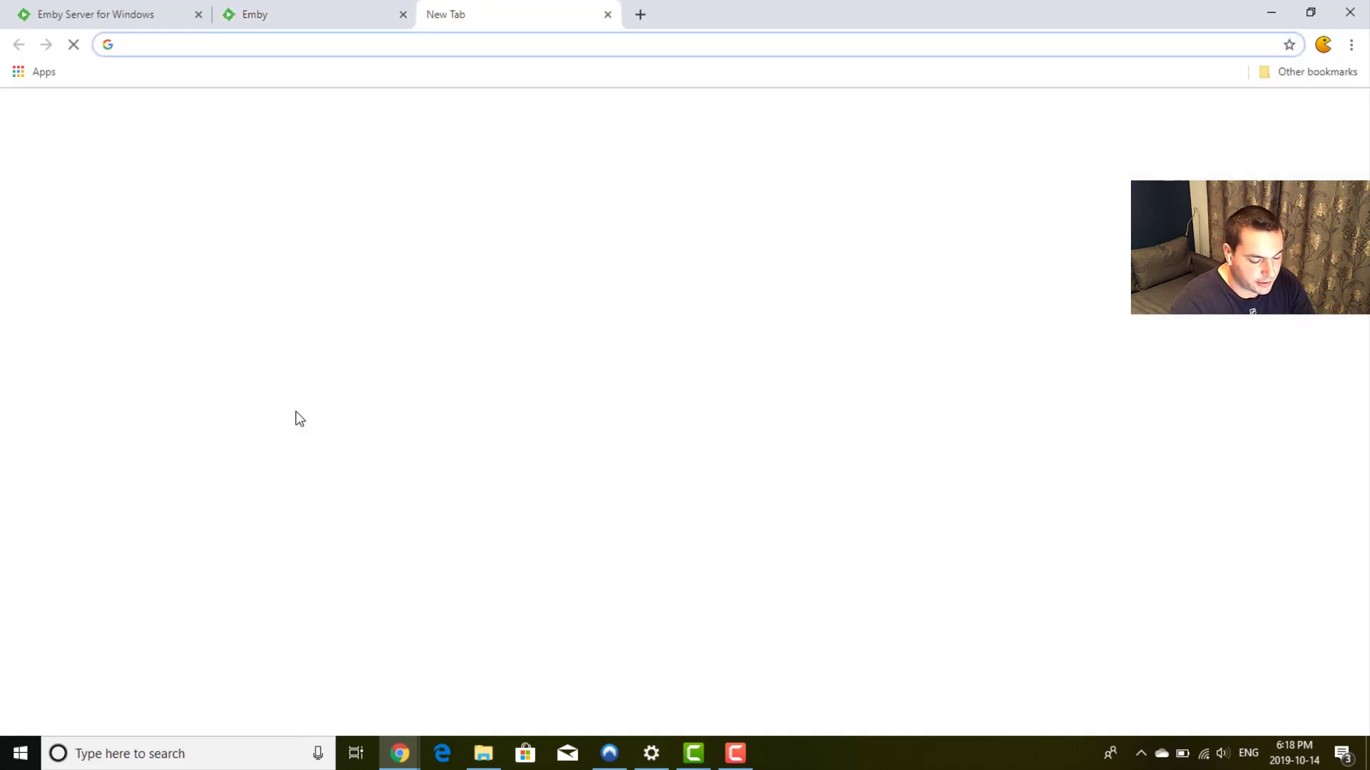
pyautogui.write('emby.media')
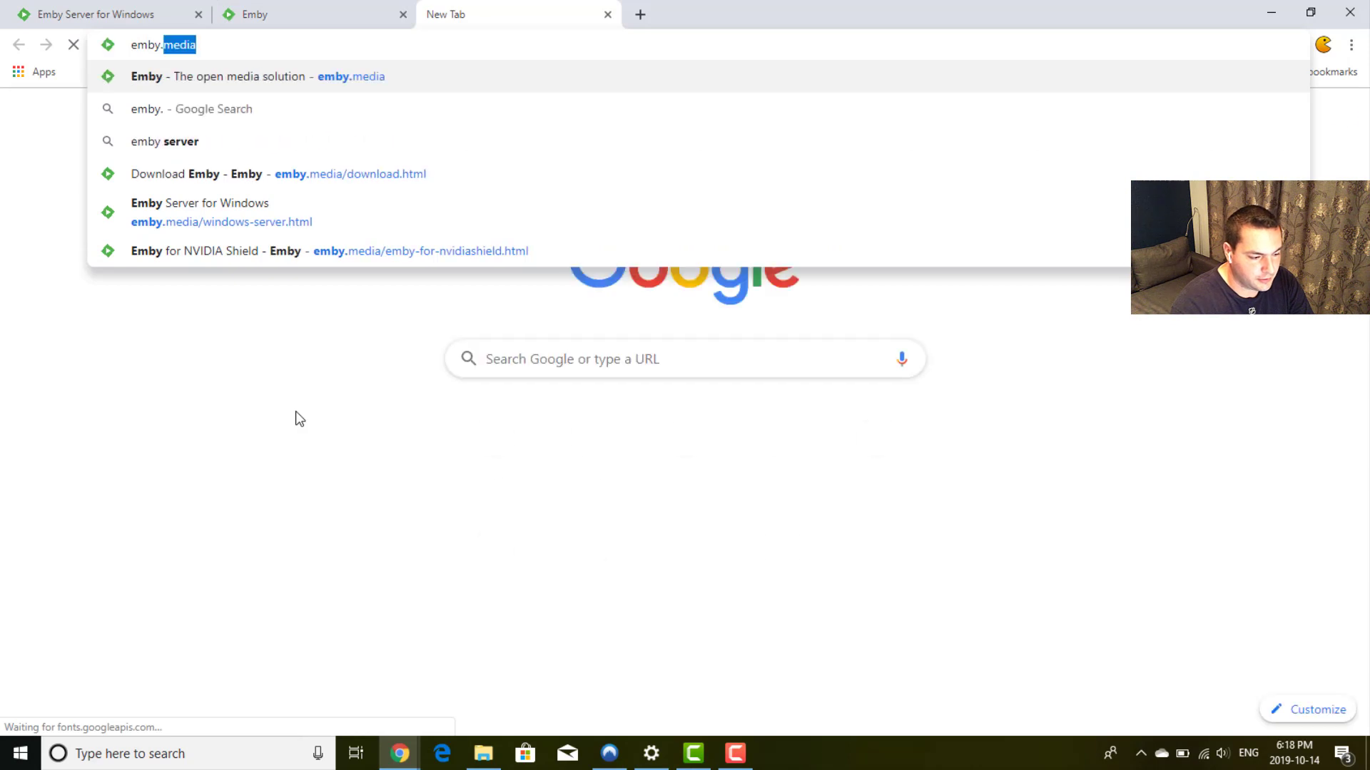
pyautogui.press('Return')
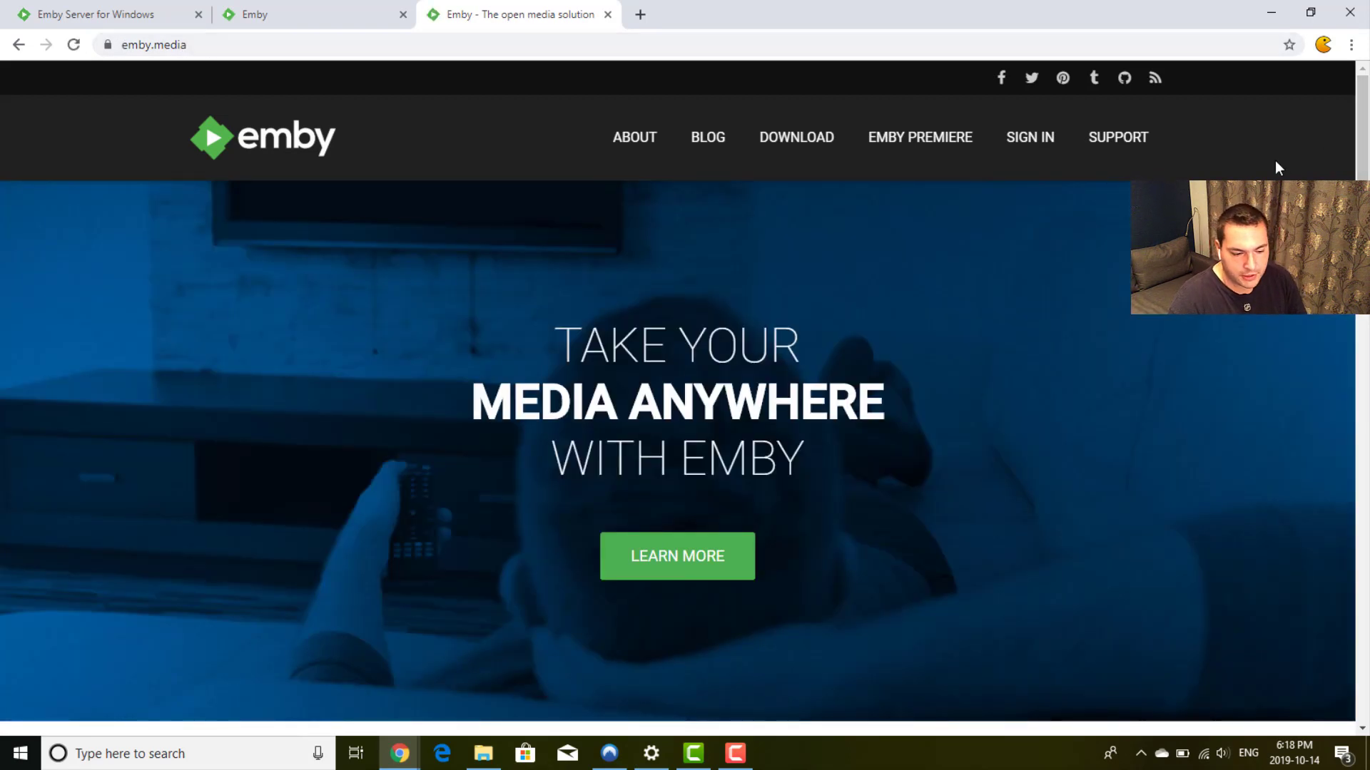
pyautogui.click(1031, 141)
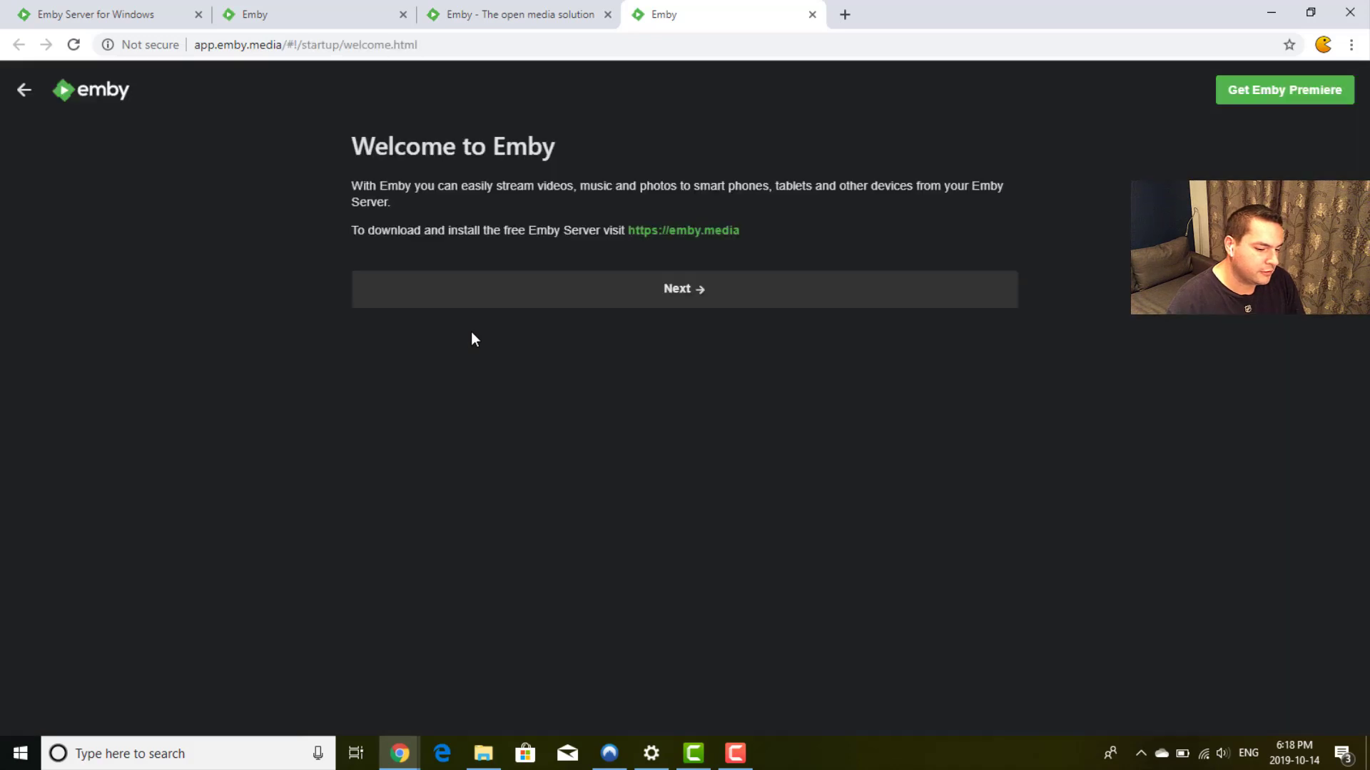
pyautogui.click(716, 297)
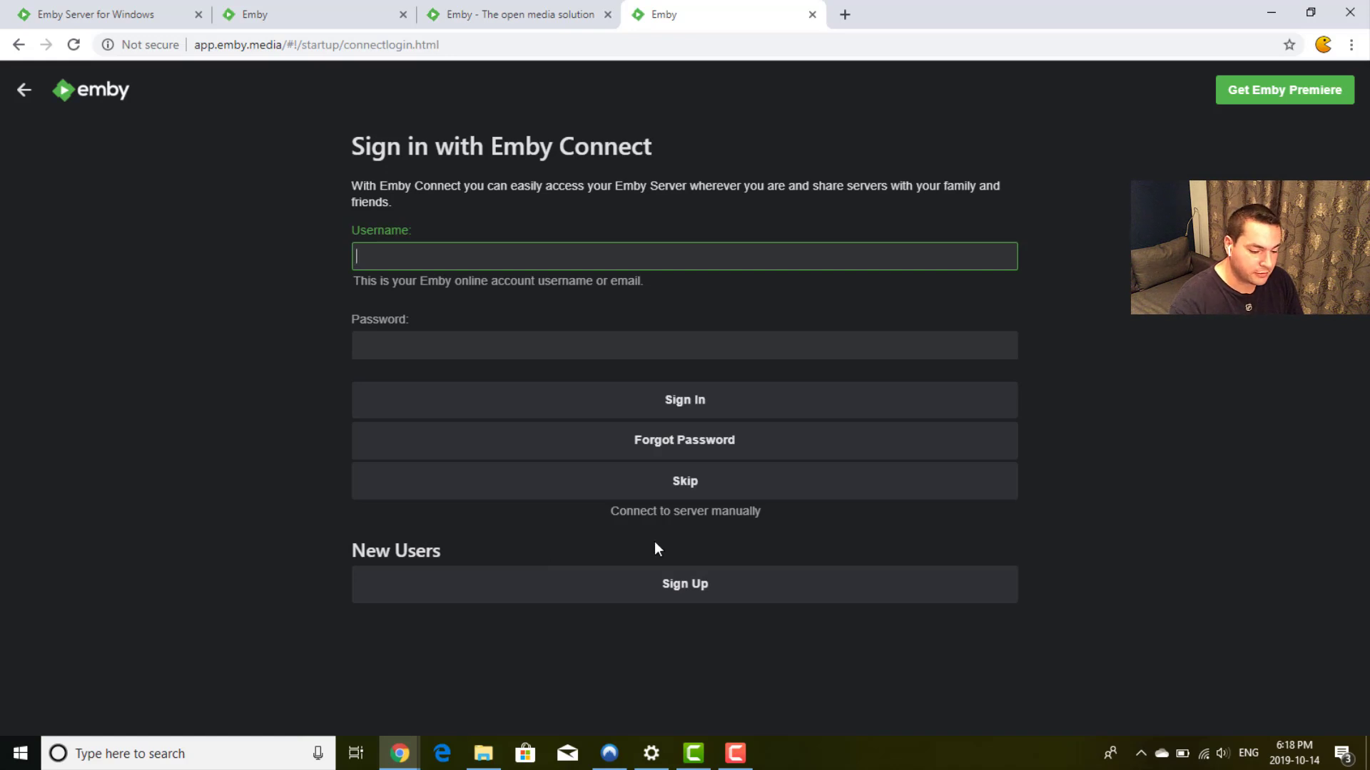
# Step: Open the Join Emby sign-up form in a new tab, then return to the Emby Connect tab
pyautogui.click(706, 592)
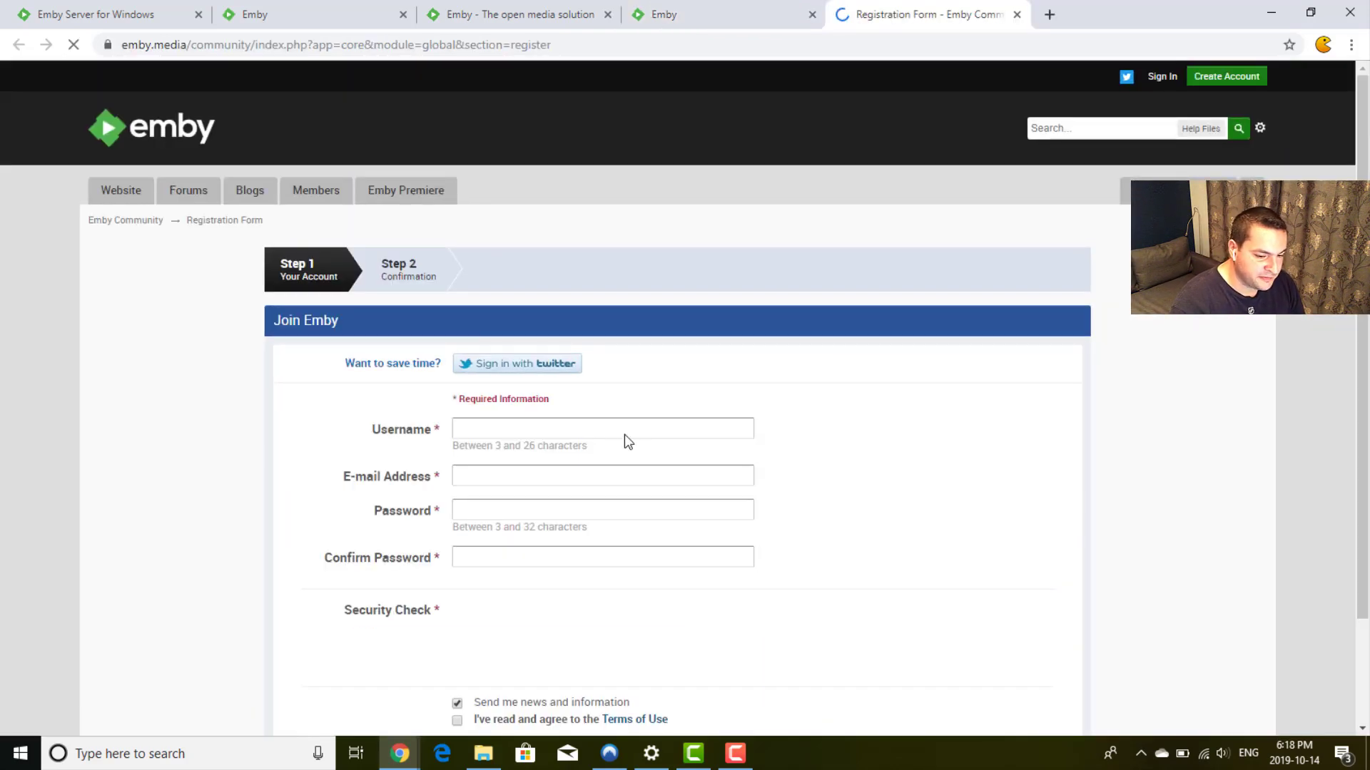
pyautogui.click(624, 434)
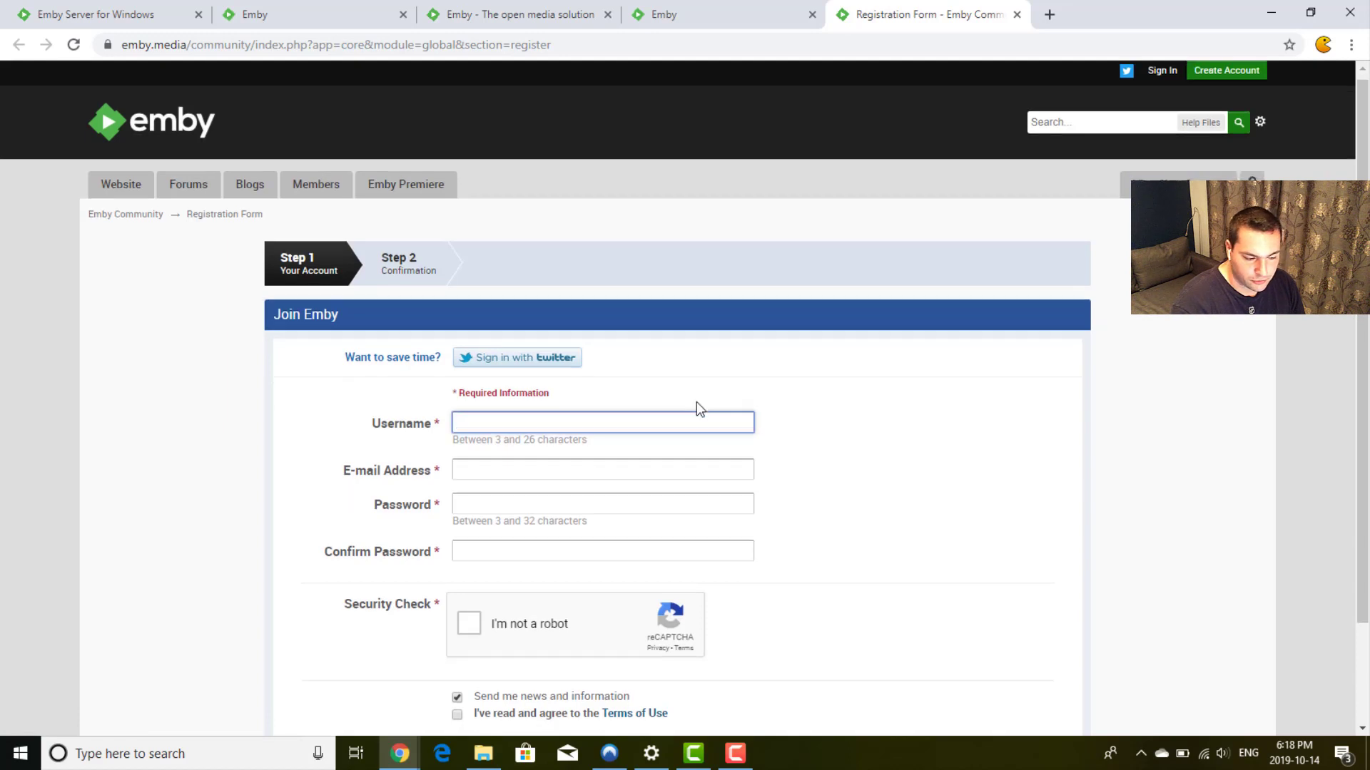
pyautogui.scroll(-1, 697, 404)
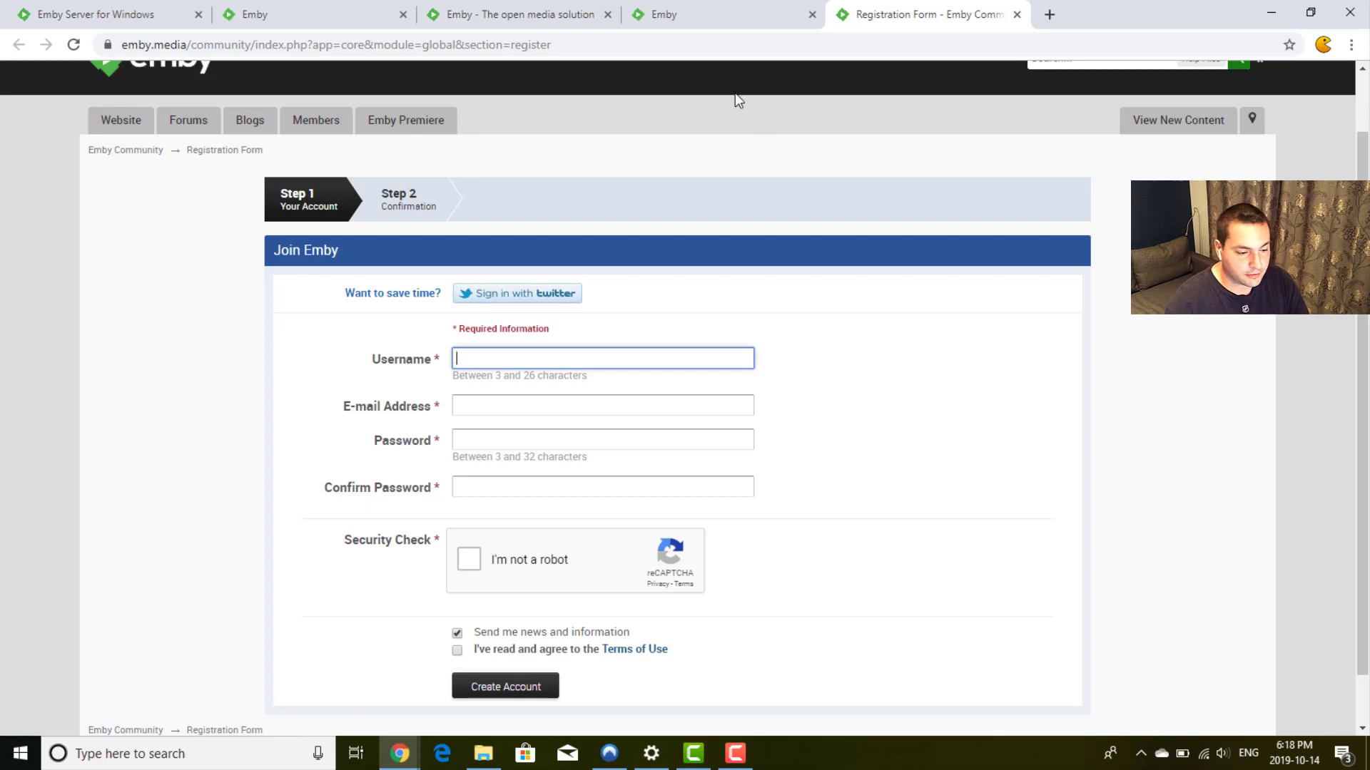
pyautogui.click(688, 17)
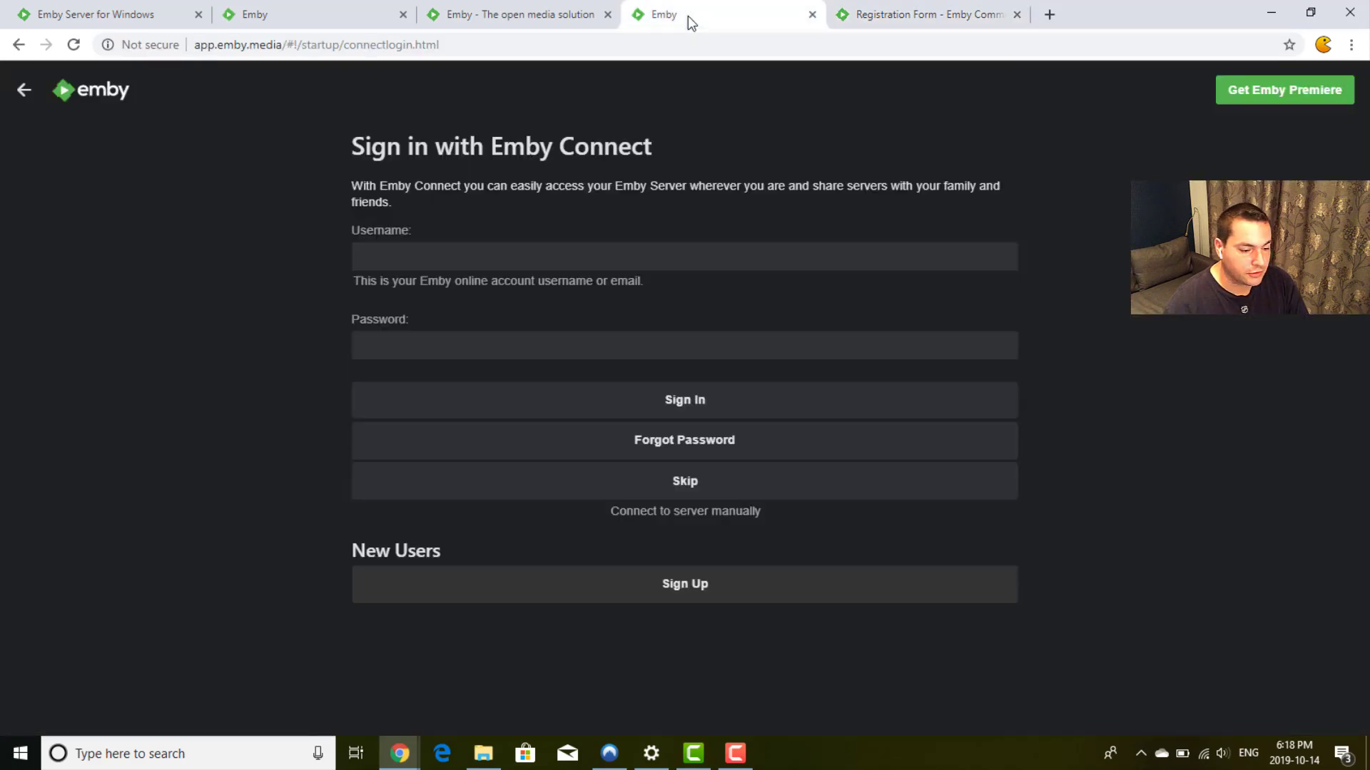
# Step: Glance at the emby.media tab, then return to the localhost wizard with user root filled in
pyautogui.click(486, 21)
pyautogui.click(321, 21)
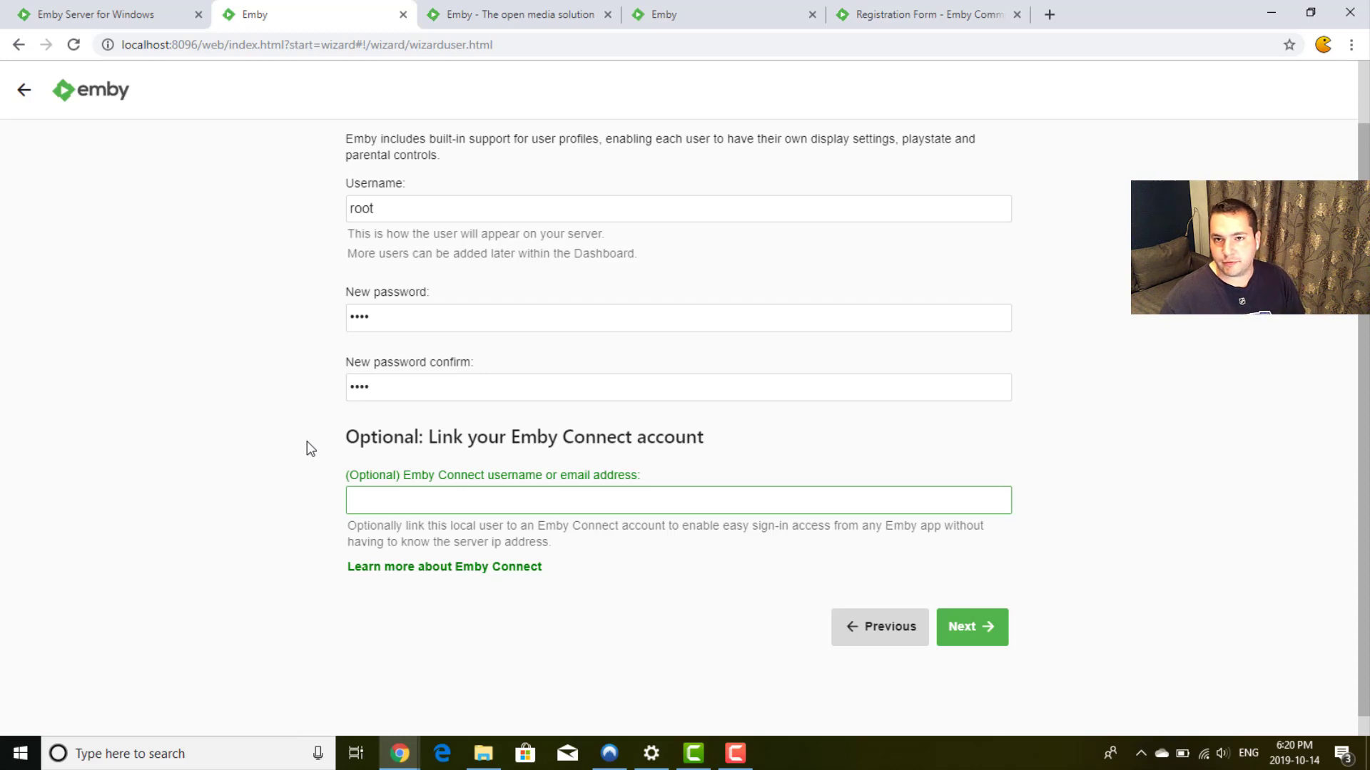
# Step: Save the root user without linking Emby Connect, and start adding a media library
pyautogui.click(1070, 523)
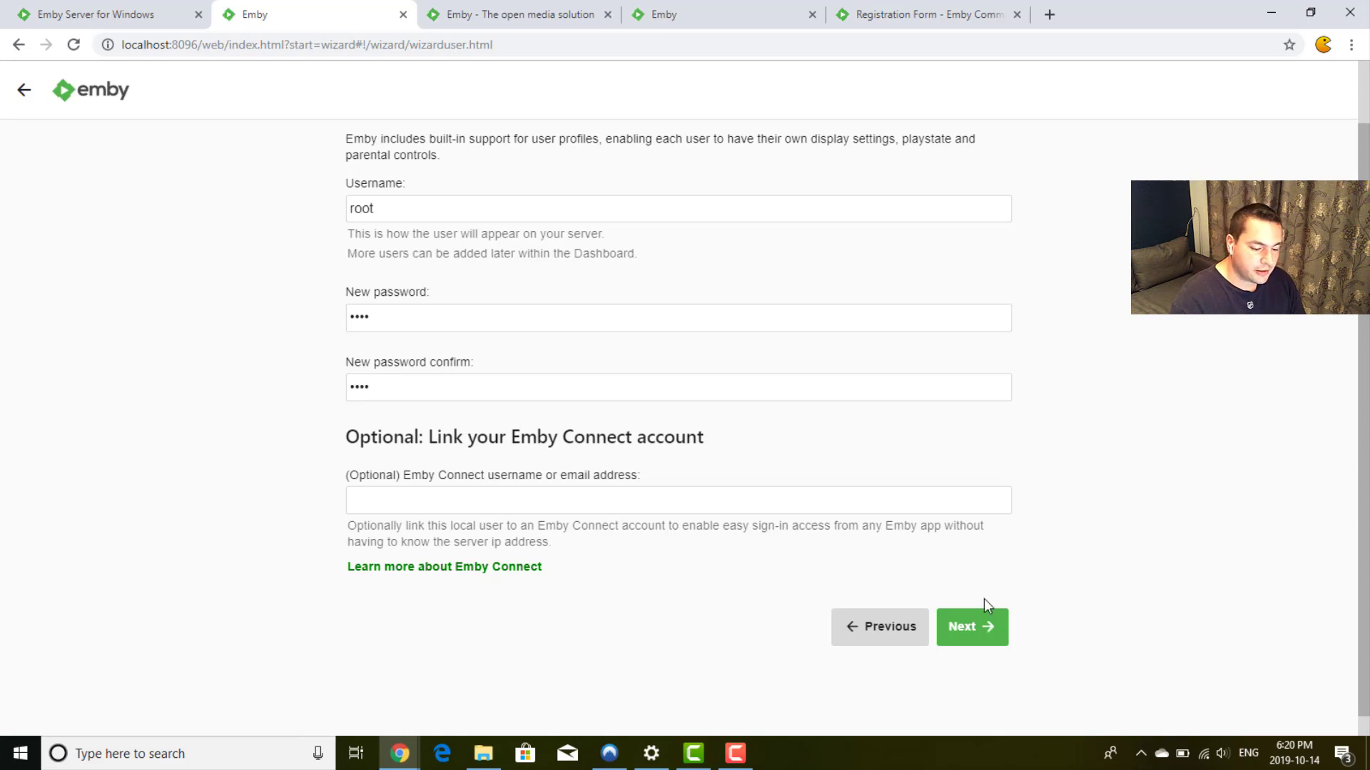
pyautogui.click(970, 627)
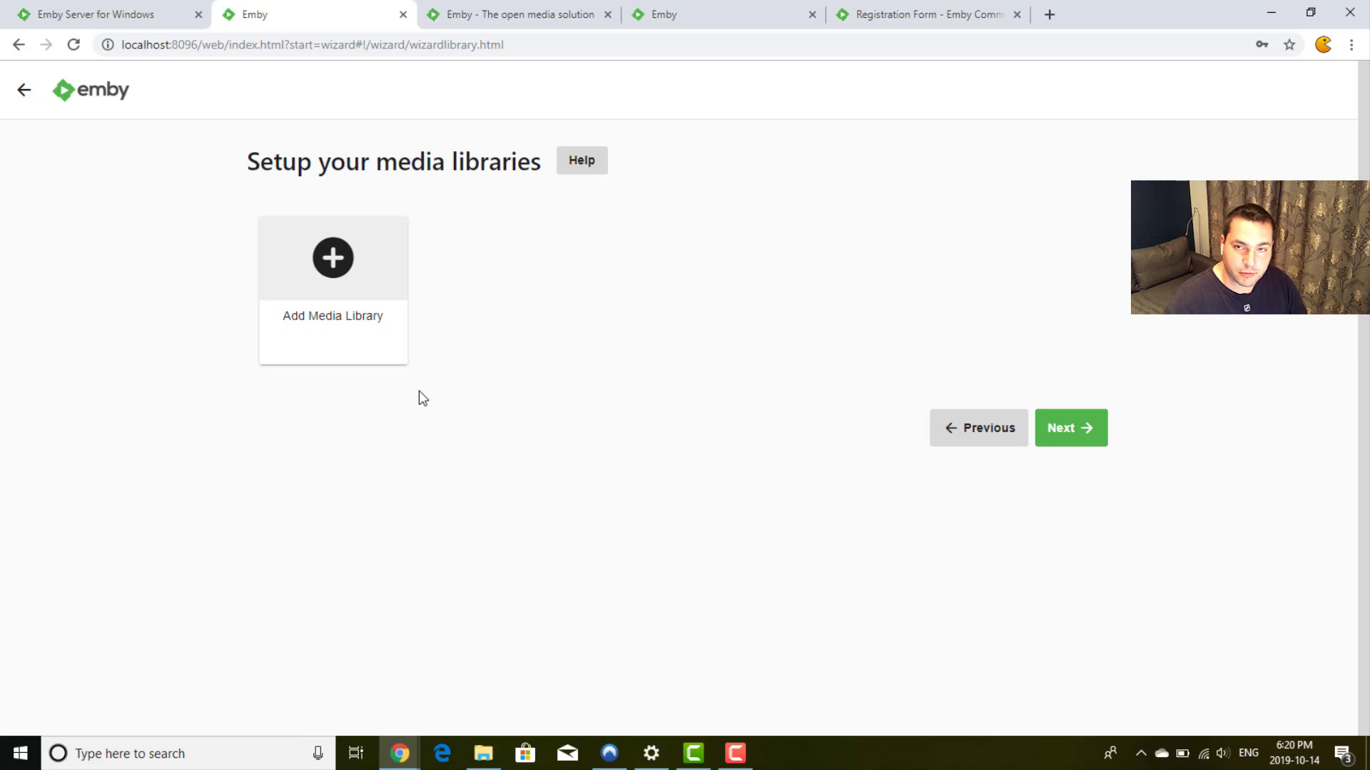
pyautogui.click(336, 284)
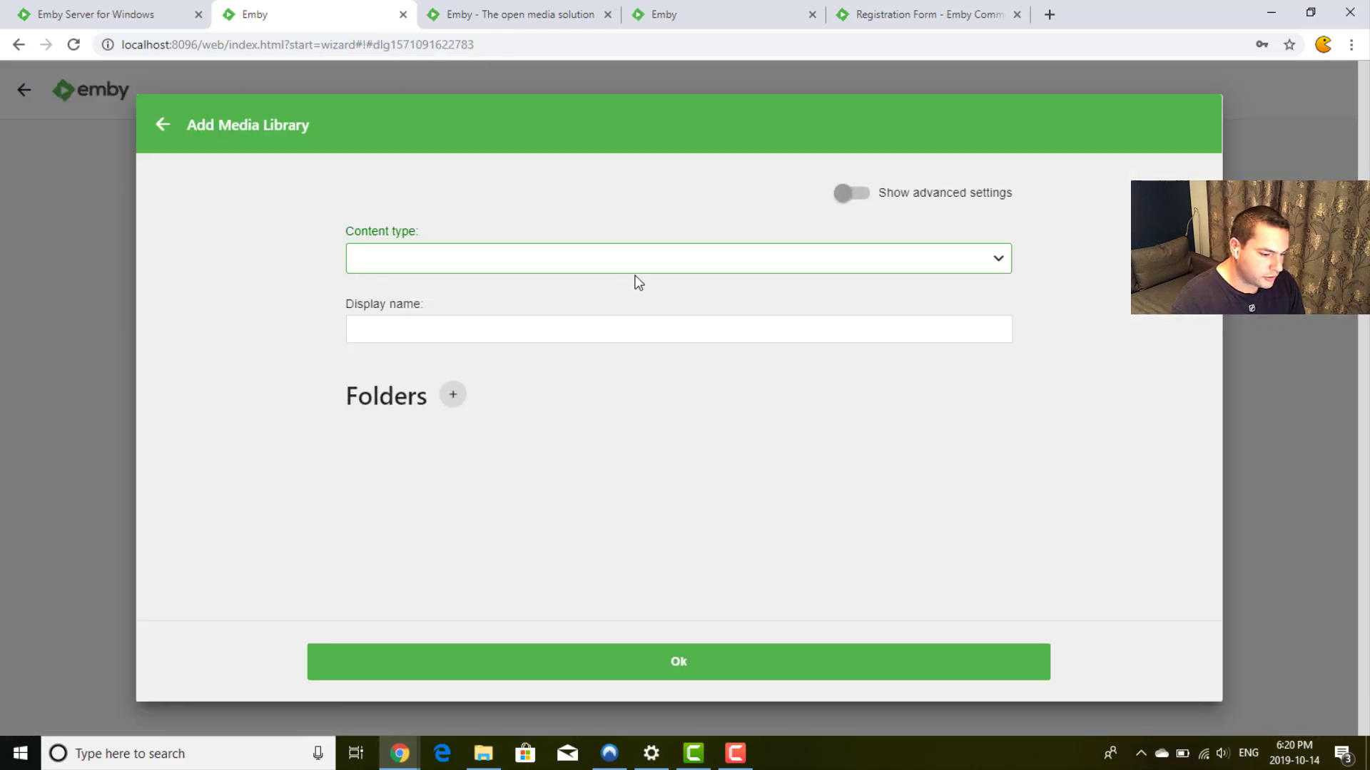
# Step: Set the new library's content type to Movies and bring up the Select Path folder picker
pyautogui.click(858, 201)
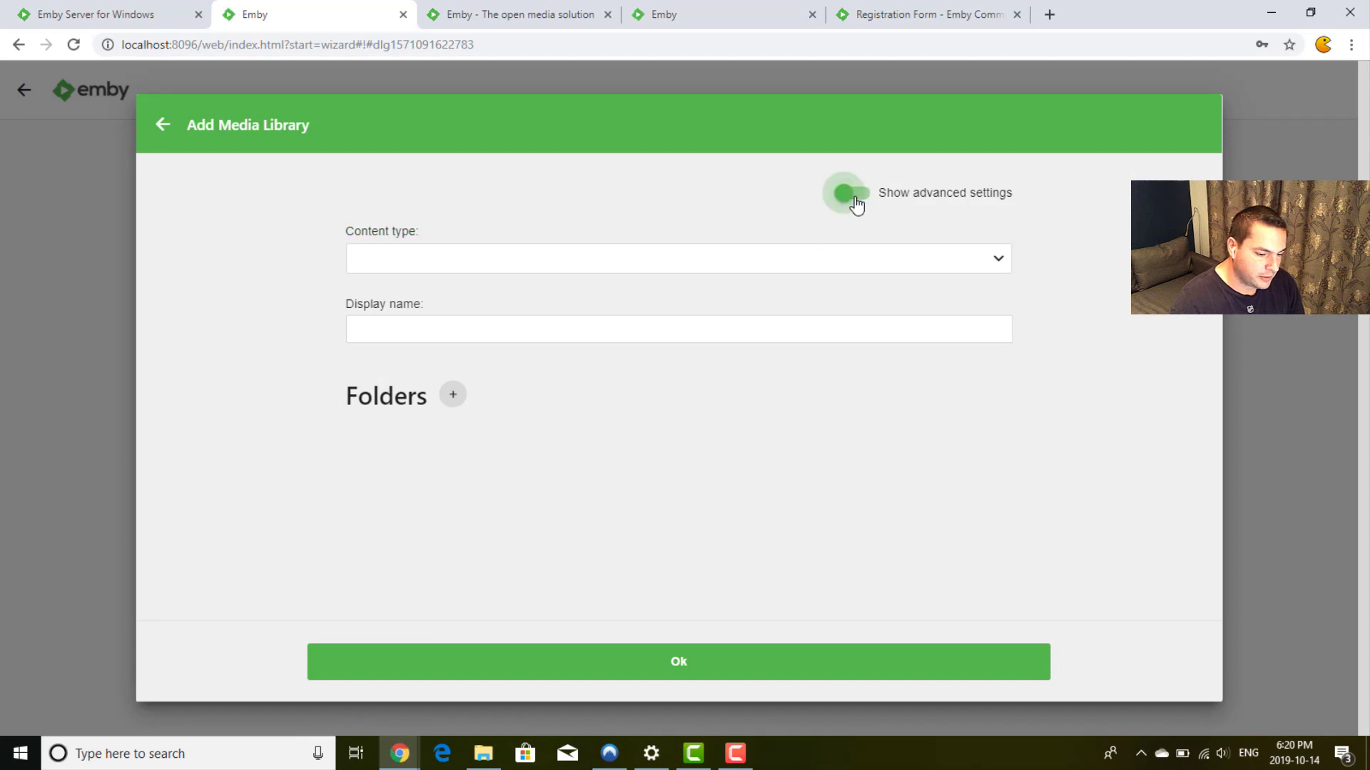
pyautogui.click(920, 254)
pyautogui.click(705, 300)
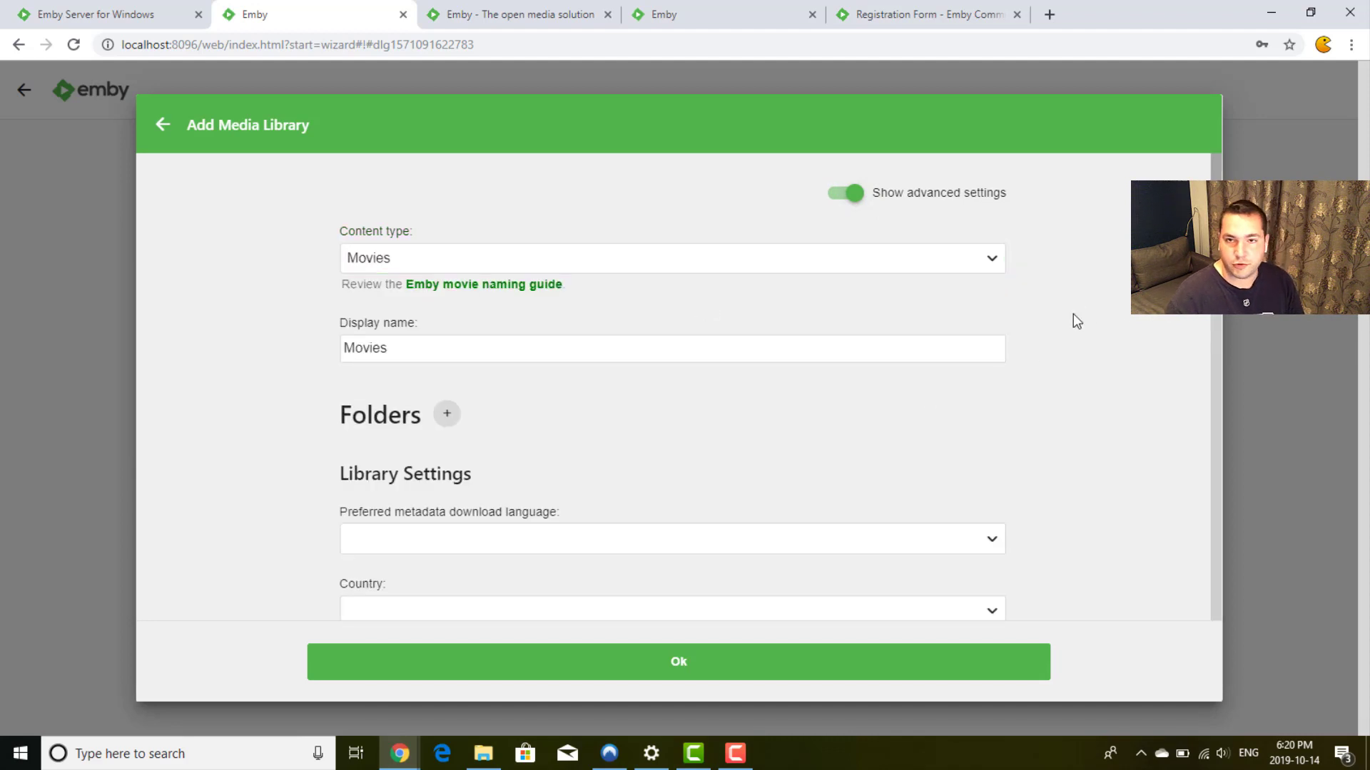
pyautogui.scroll(-1, 1073, 314)
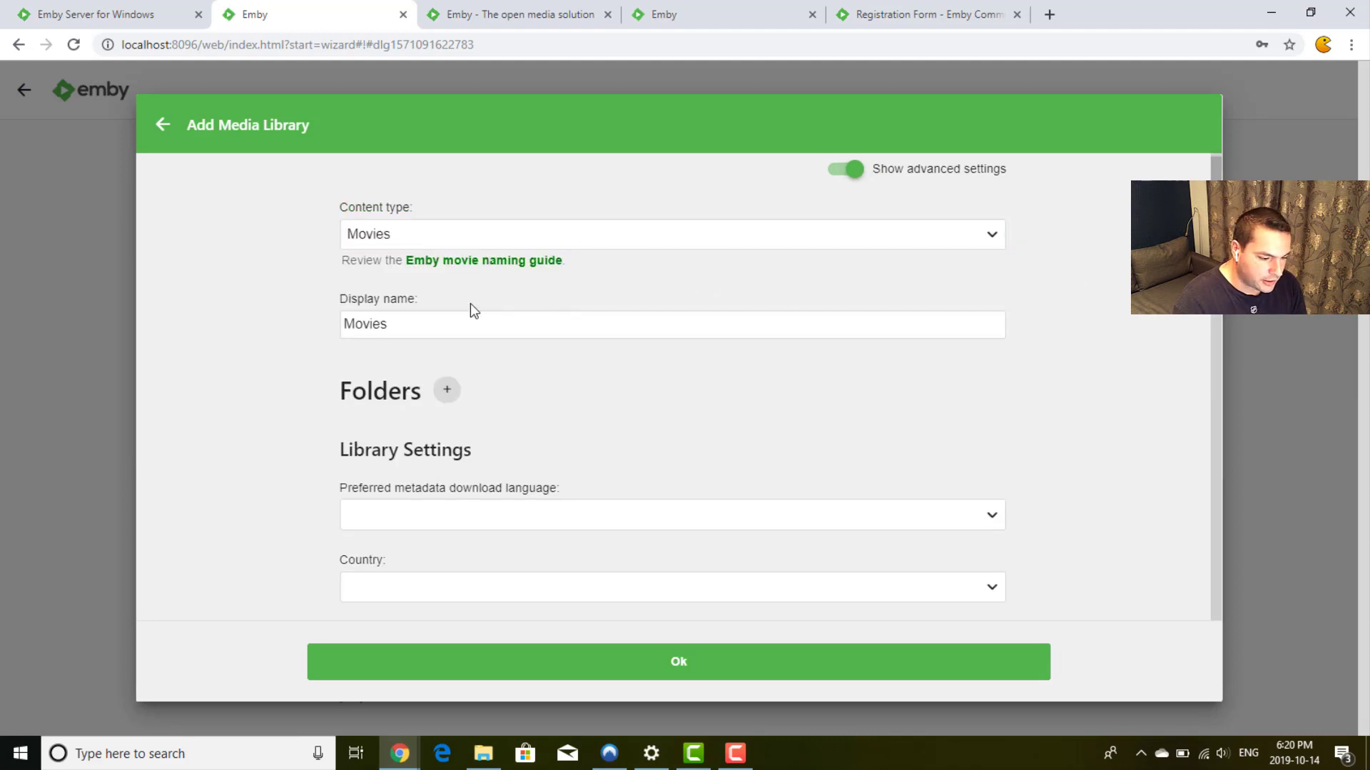
pyautogui.scroll(-1, 1120, 380)
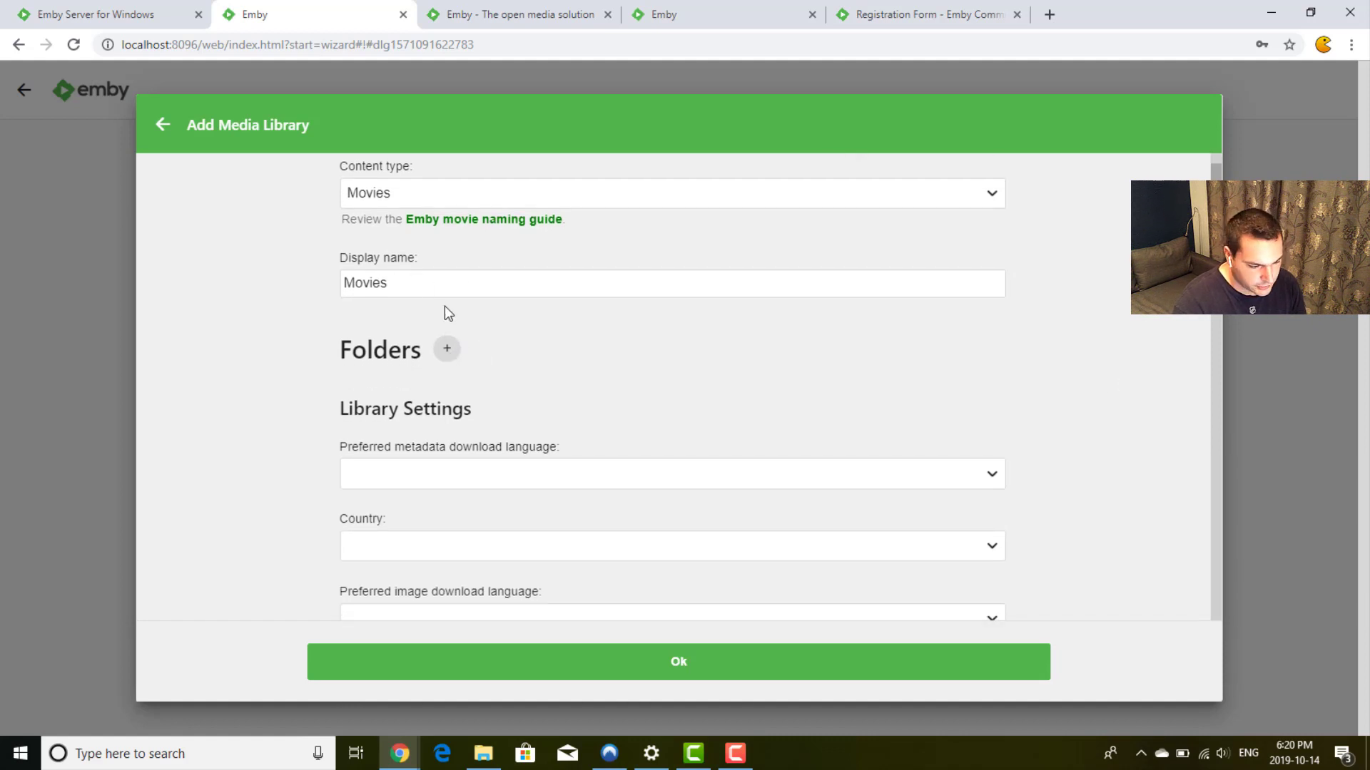
pyautogui.click(444, 349)
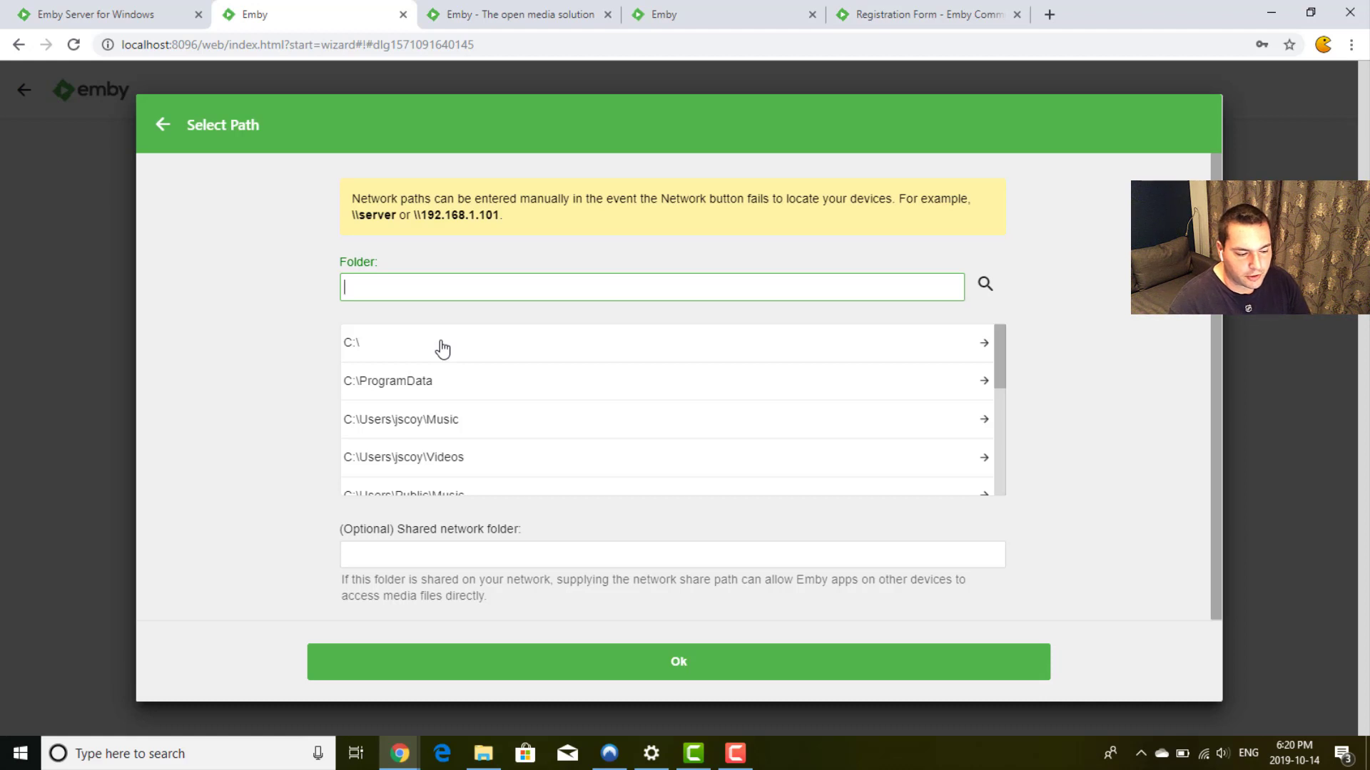
# Step: Browse Select Path to C:\Movies, showing the Bad Ass 2 Bad Asses (2014) subfolder
pyautogui.scroll(-1, 717, 403)
pyautogui.scroll(-3, 717, 404)
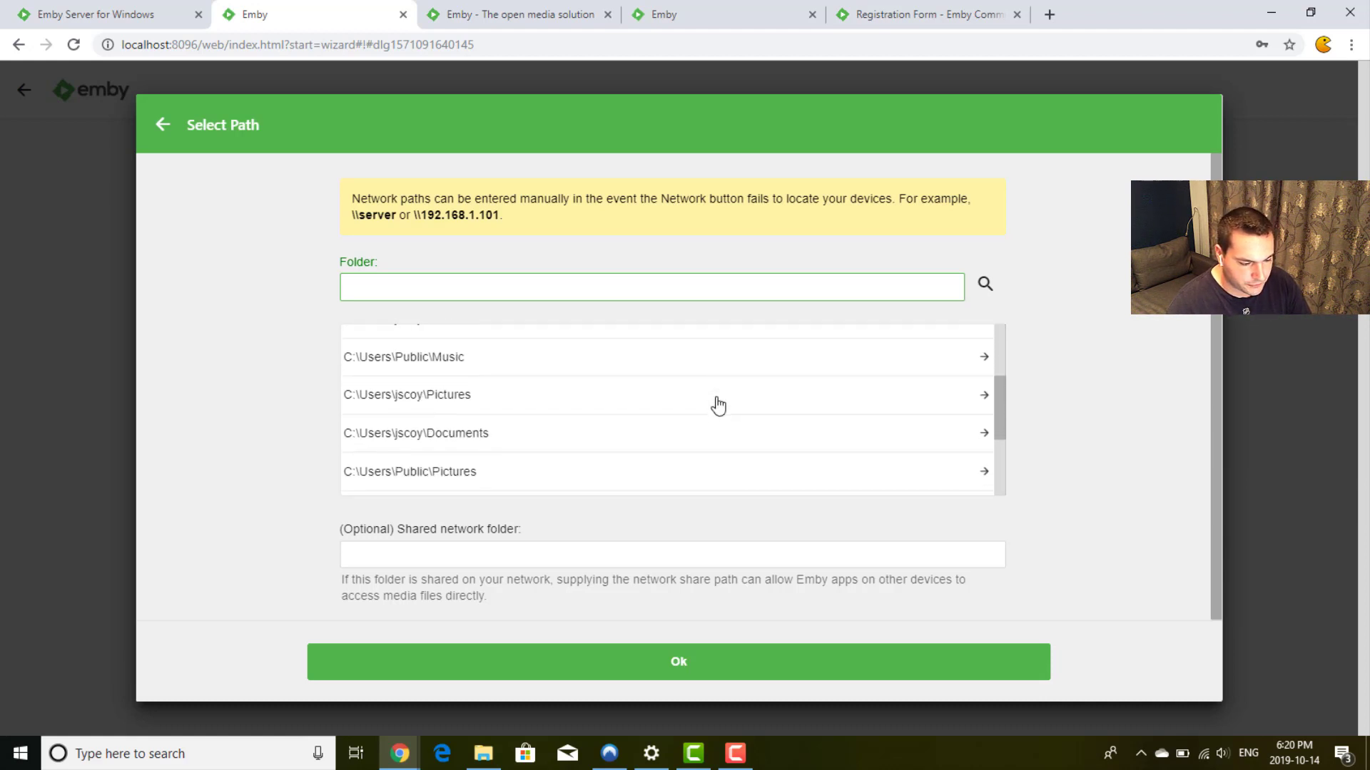
pyautogui.scroll(4, 717, 403)
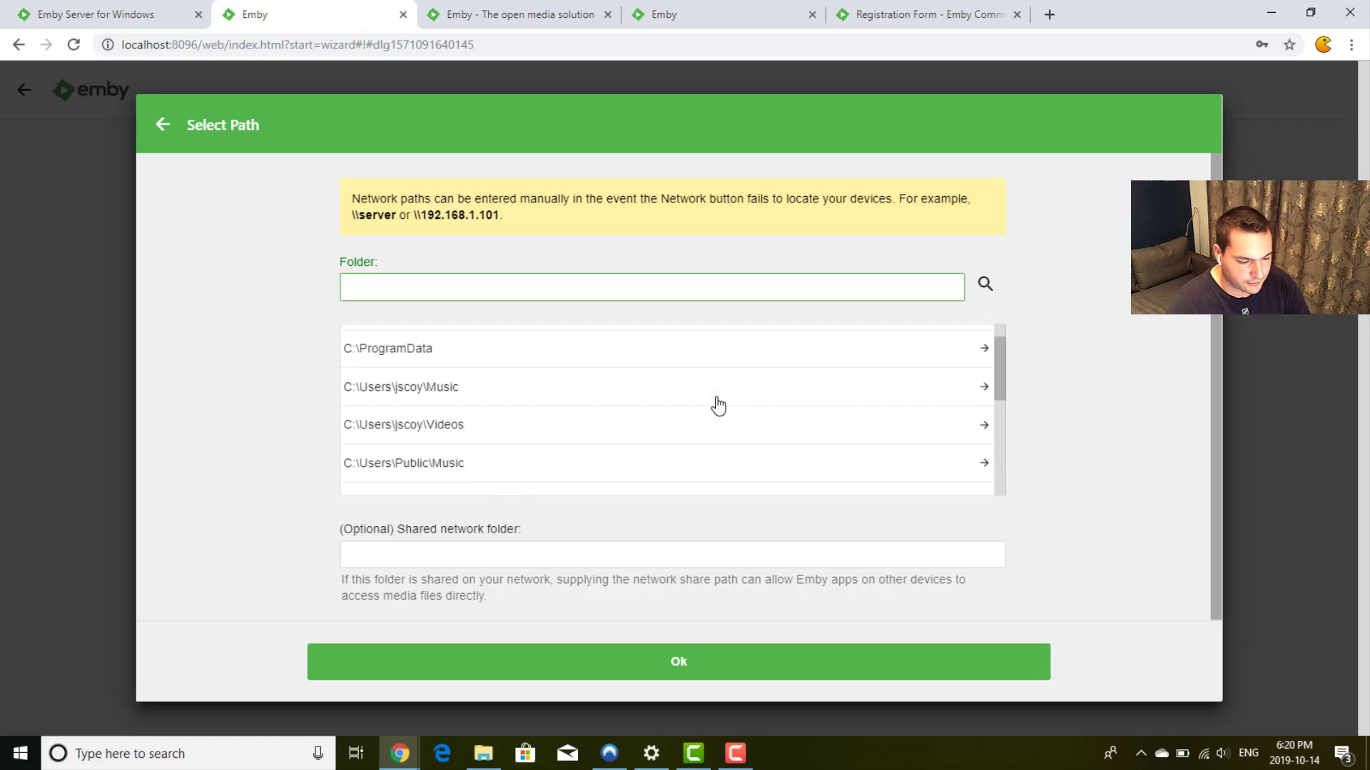
pyautogui.click(395, 348)
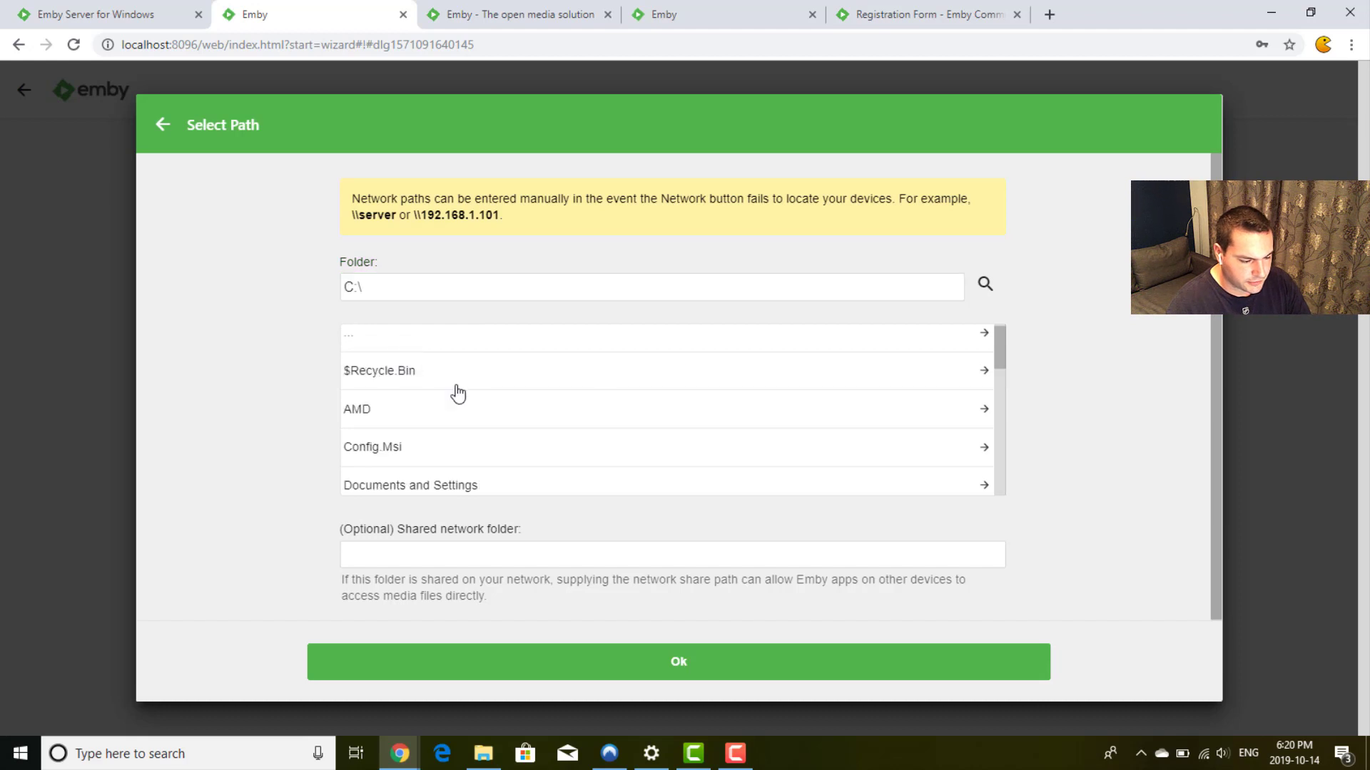
pyautogui.scroll(-2, 582, 409)
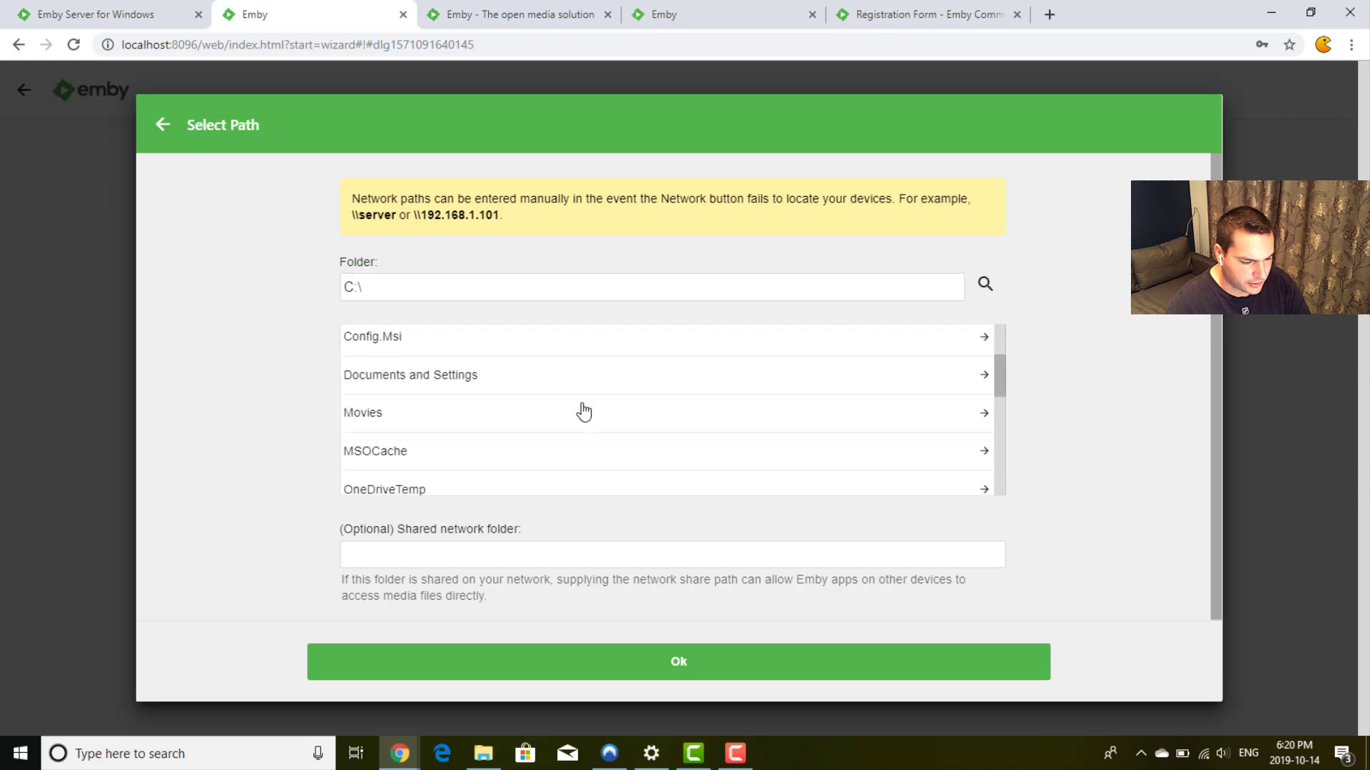
pyautogui.click(491, 413)
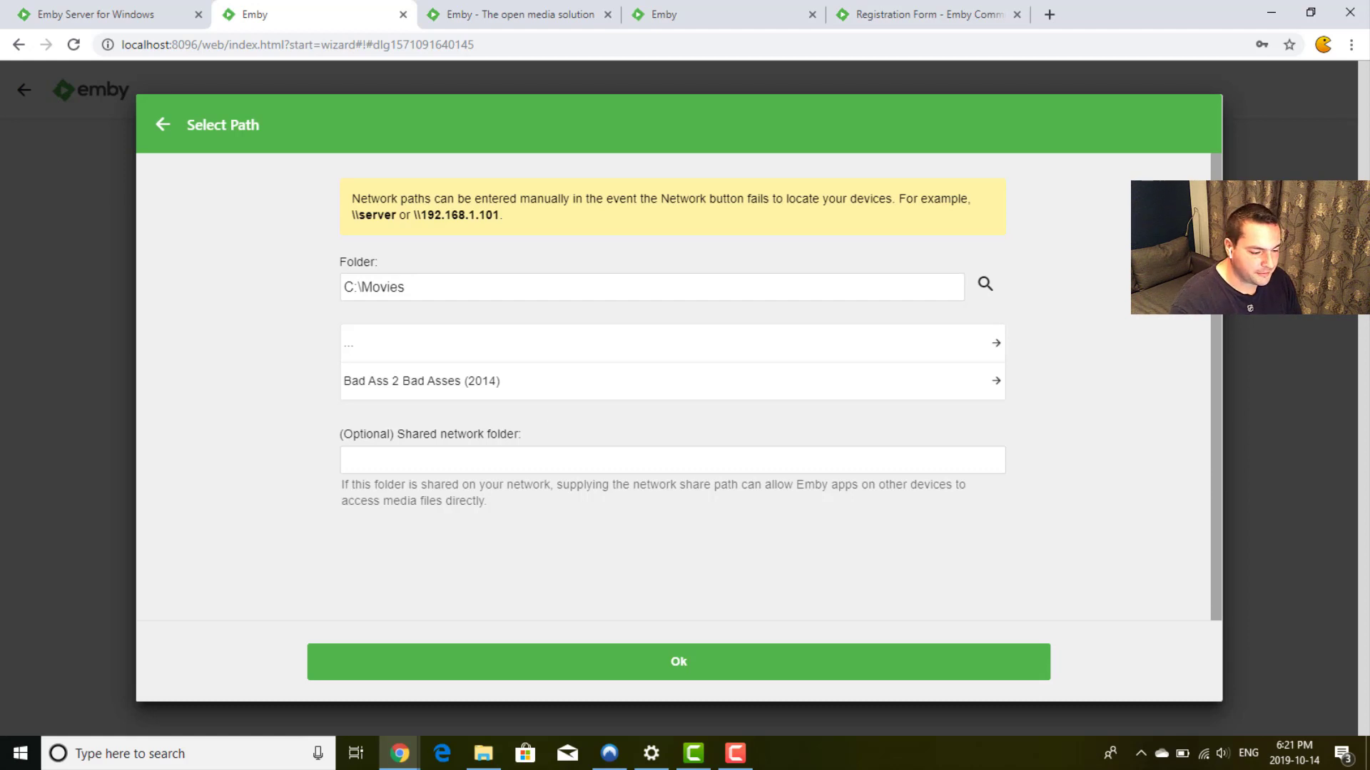
pyautogui.click(511, 459)
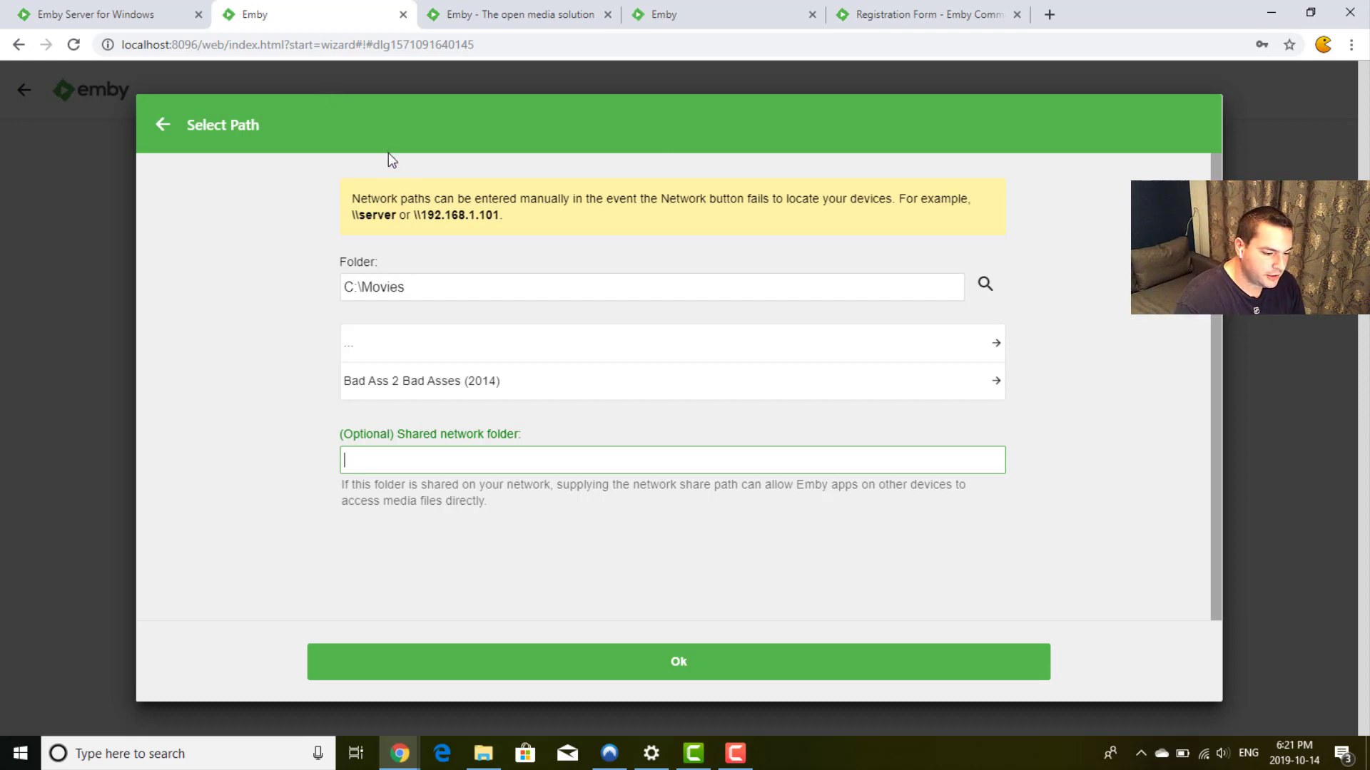
# Step: Review the network path note and confirm C:\Movies as the Movies library folder
pyautogui.moveTo(414, 215); pyautogui.dragTo(511, 220)
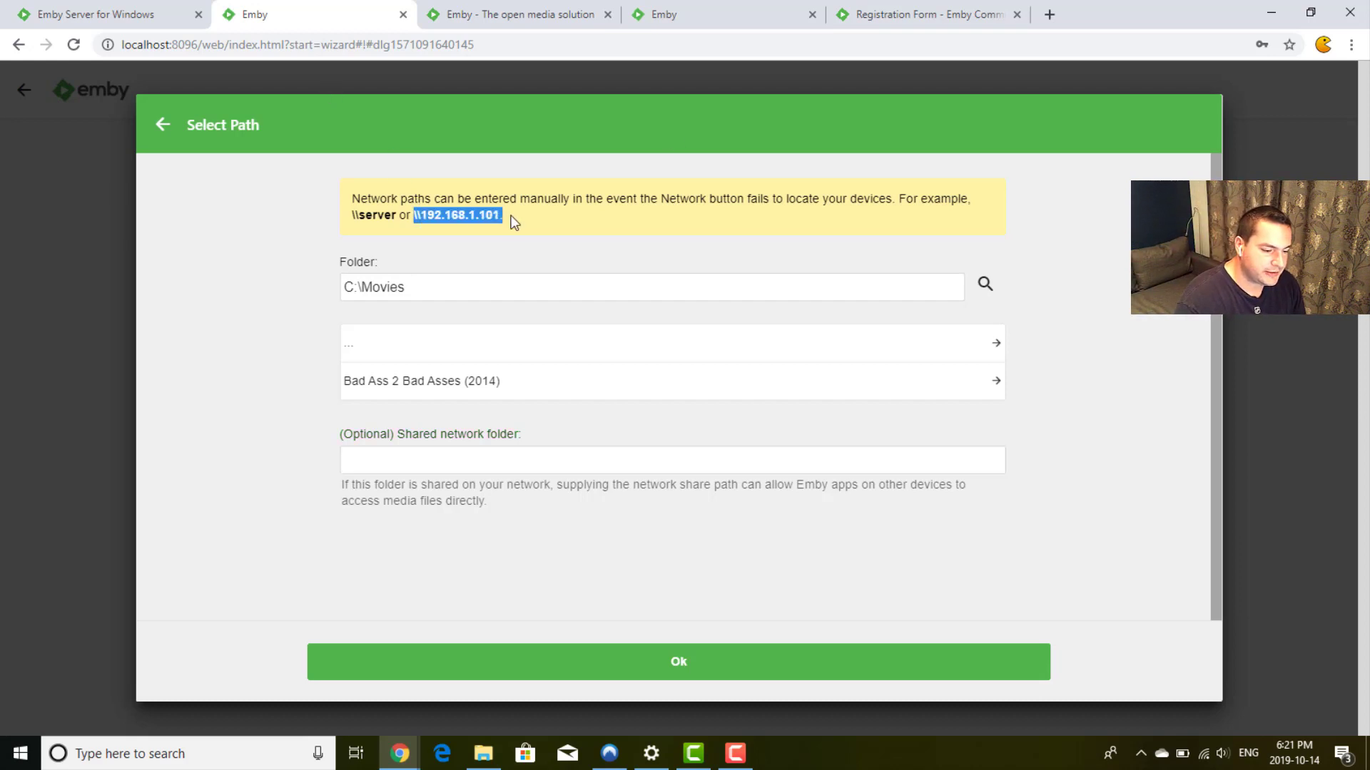
pyautogui.doubleClick(416, 285)
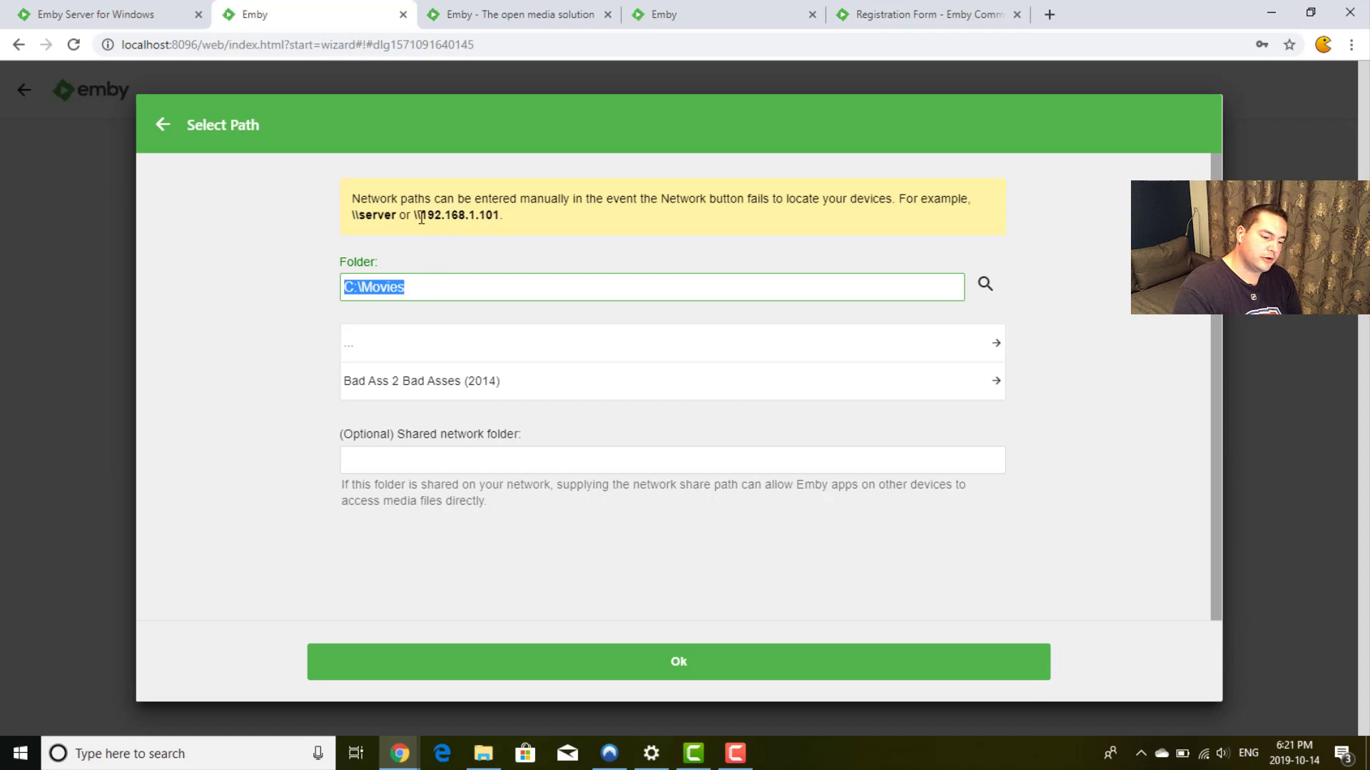
pyautogui.moveTo(352, 214); pyautogui.dragTo(396, 214)
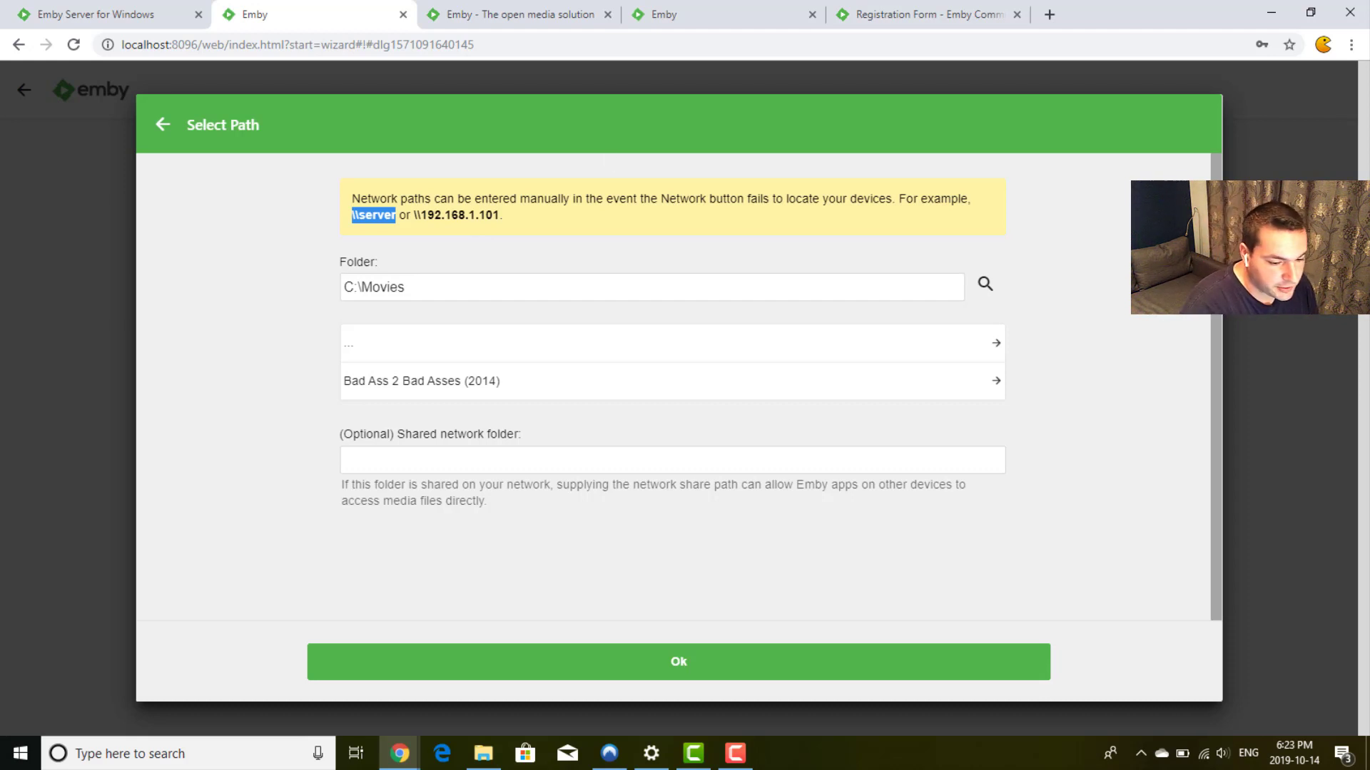
pyautogui.click(1074, 318)
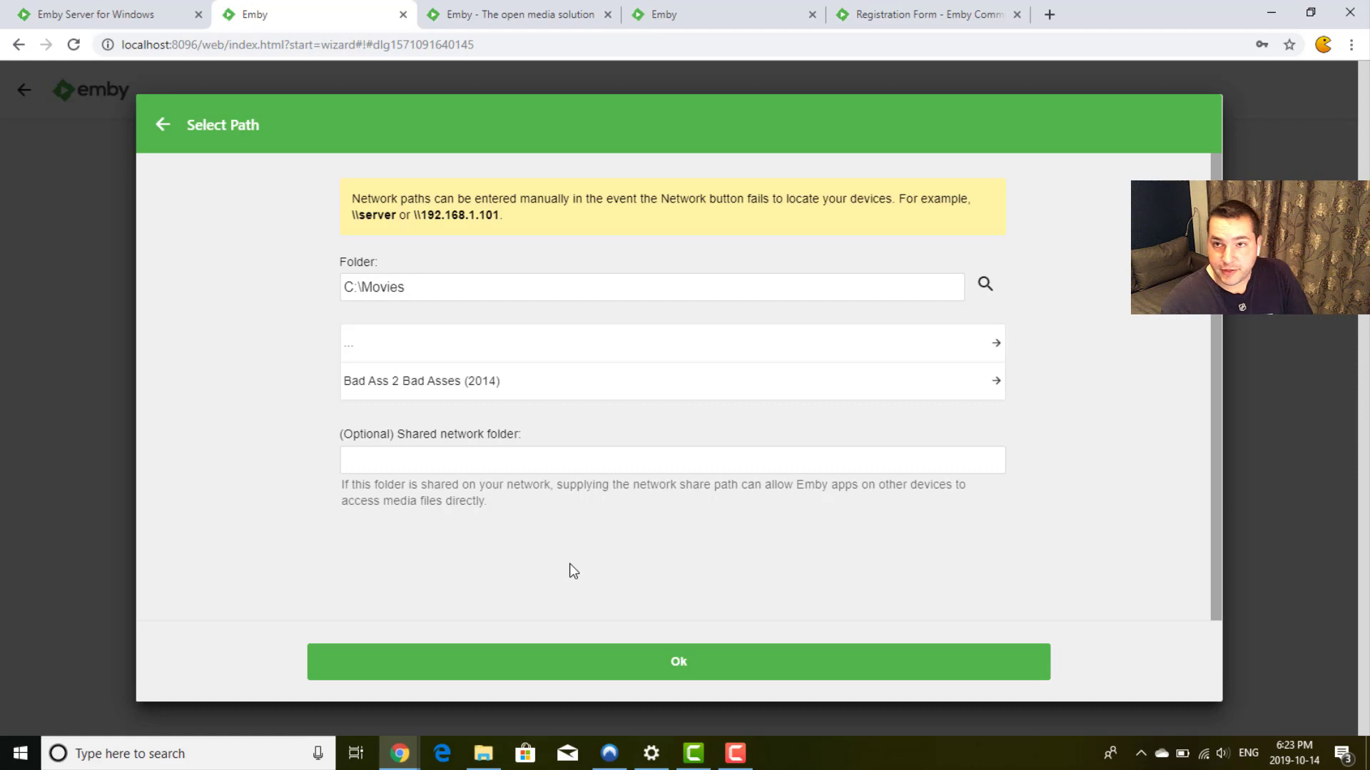
pyautogui.click(665, 661)
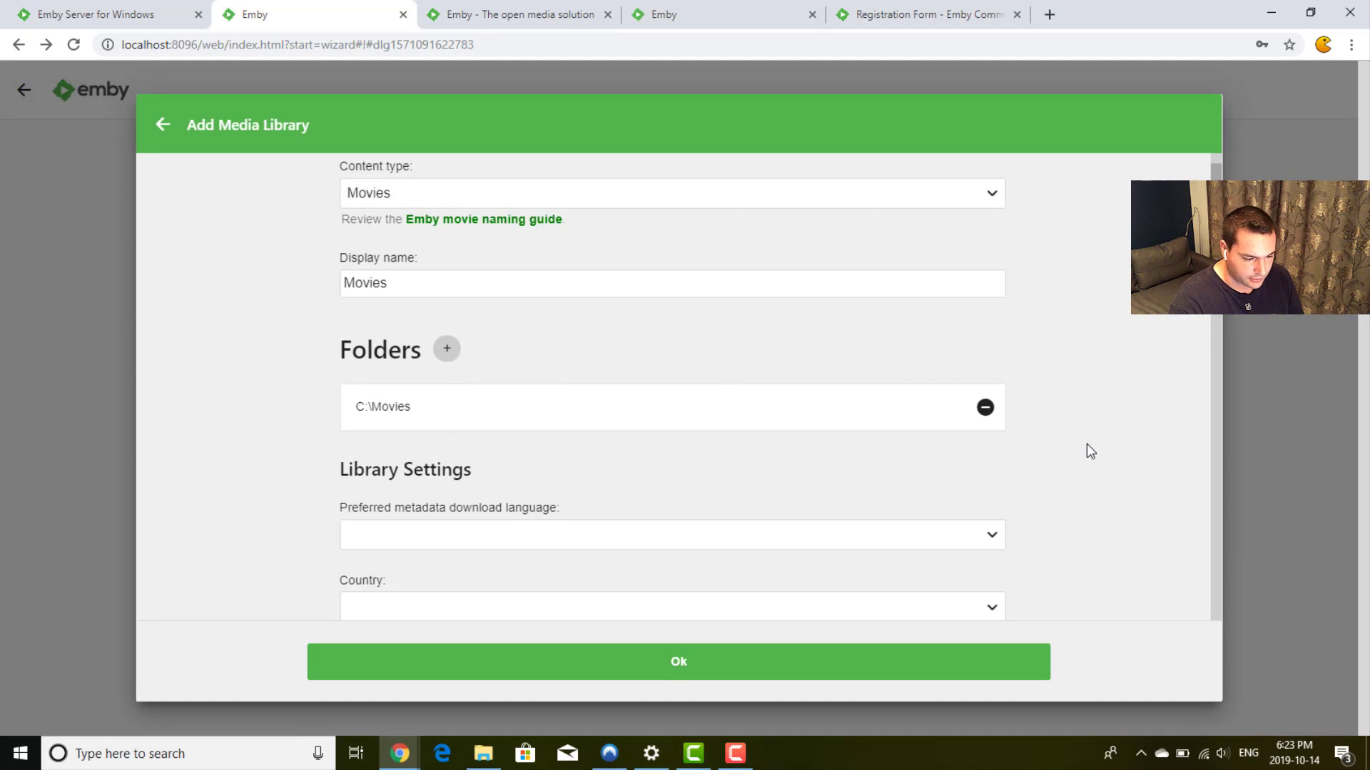
pyautogui.scroll(-1, 1086, 444)
pyautogui.scroll(-2, 517, 413)
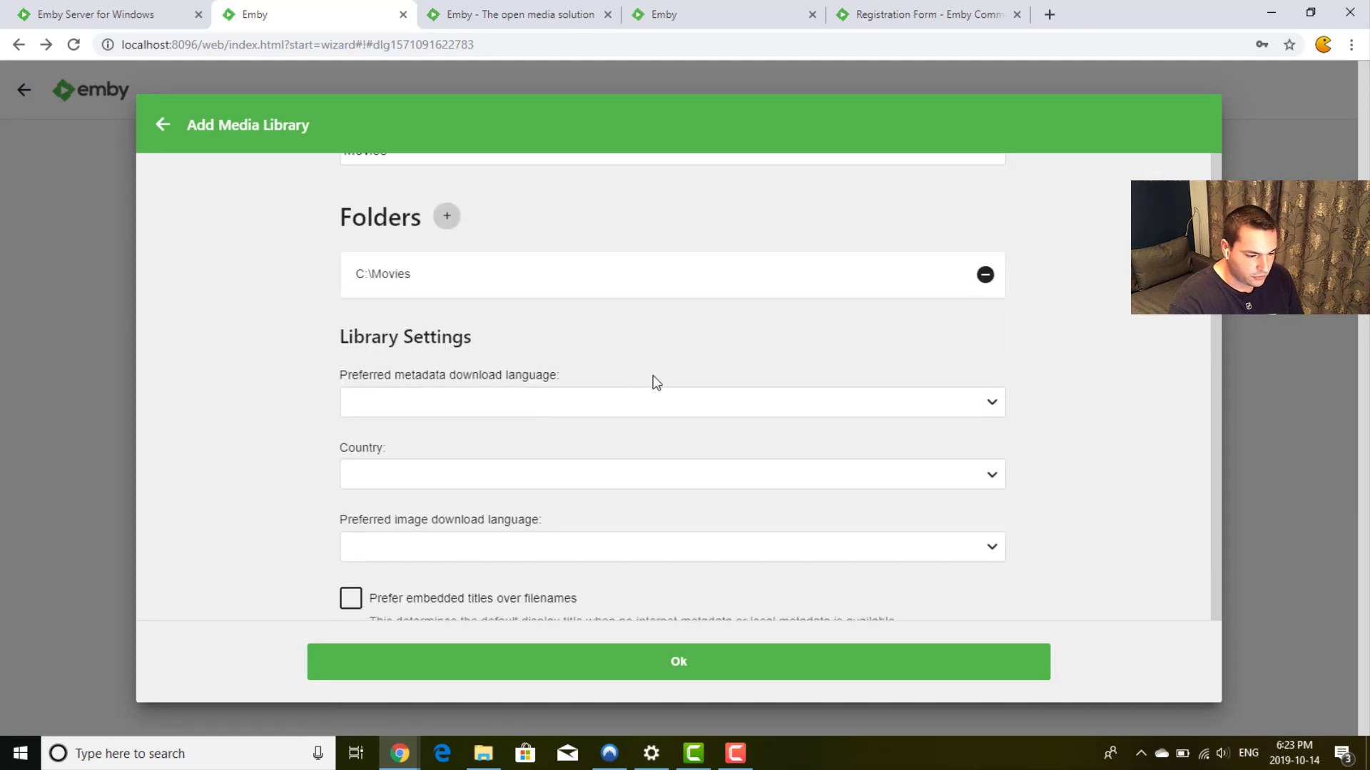
pyautogui.click(670, 404)
pyautogui.click(671, 404)
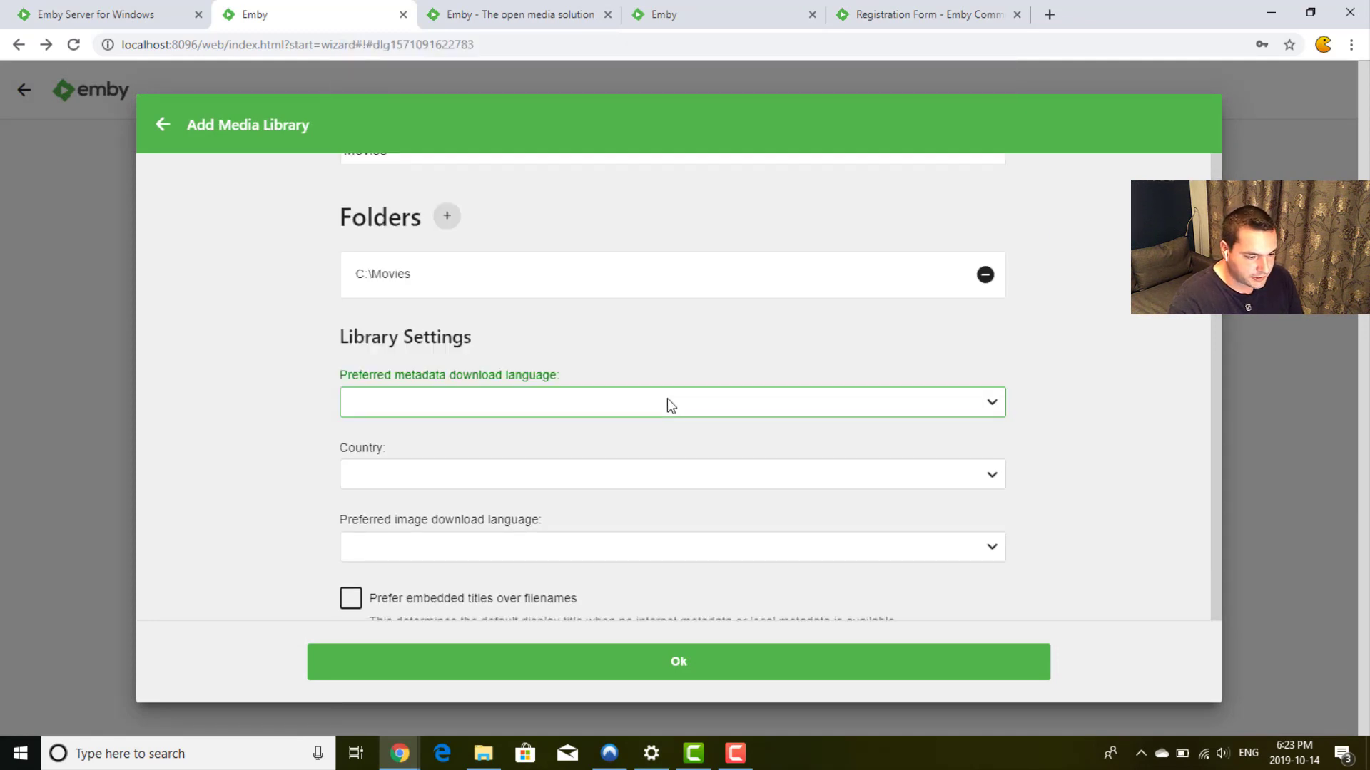
pyautogui.click(662, 419)
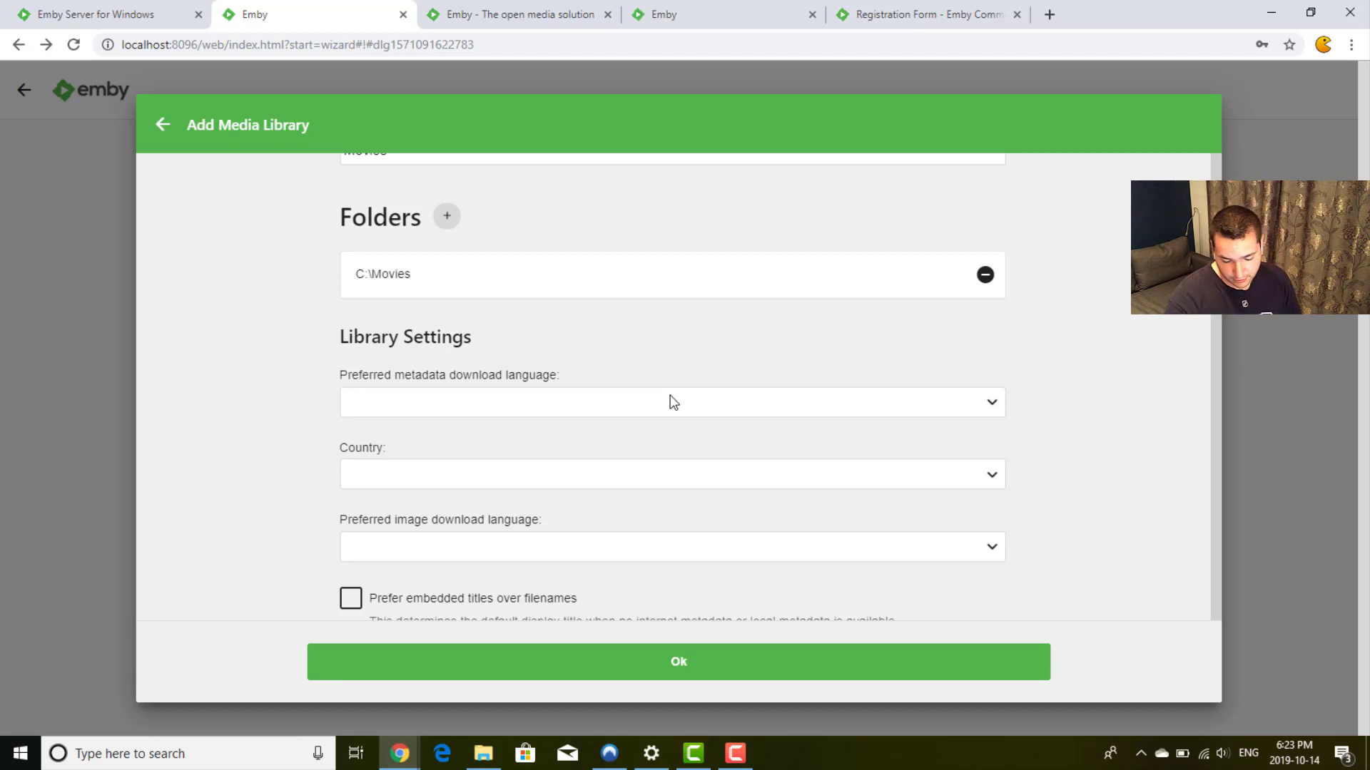
pyautogui.scroll(-2, 672, 403)
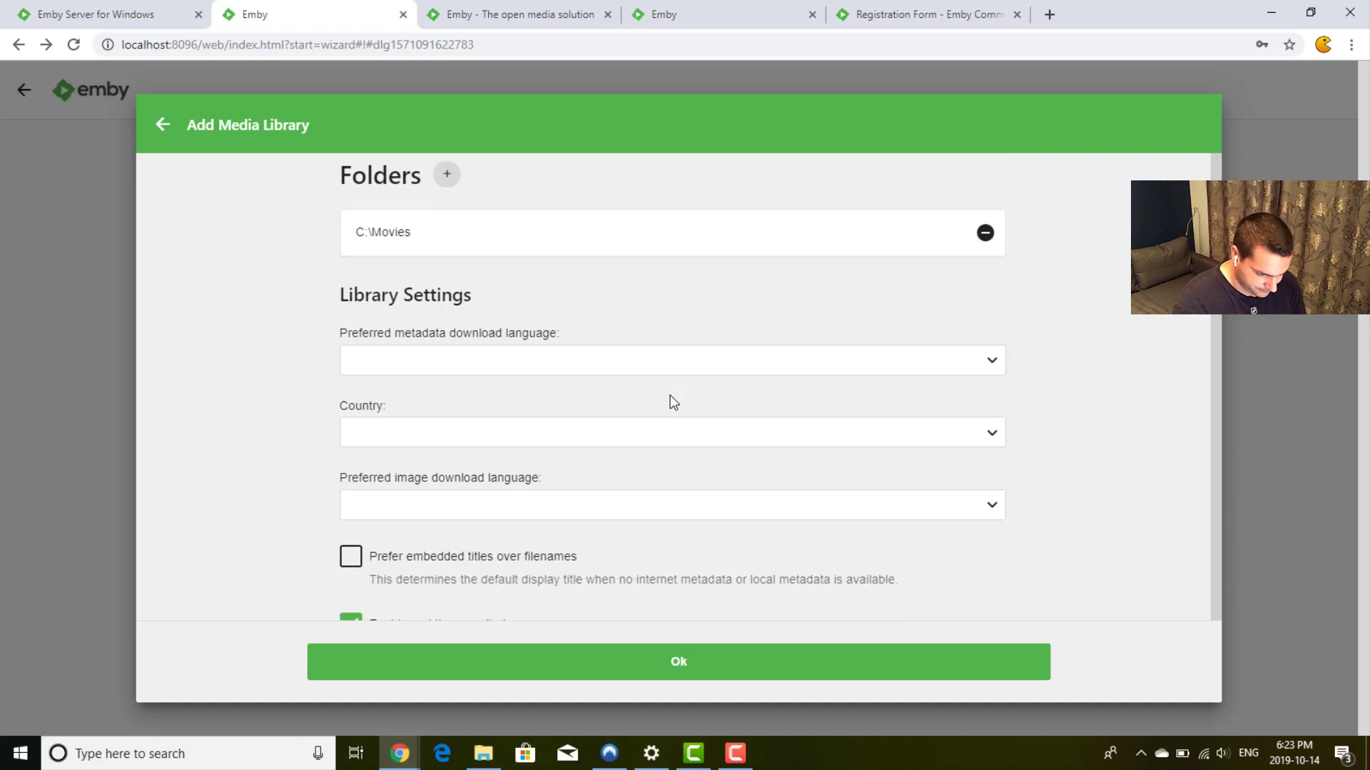
pyautogui.scroll(-1, 1073, 407)
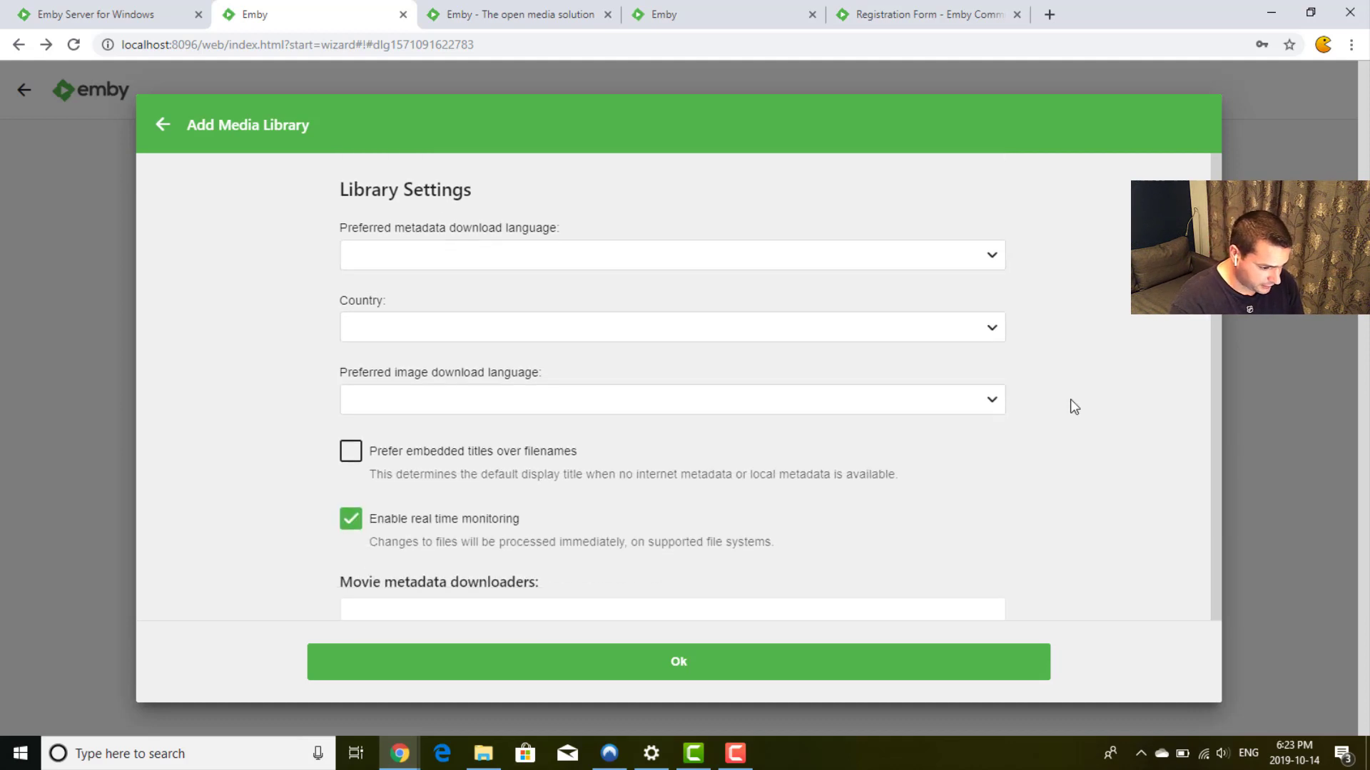
pyautogui.click(568, 401)
pyautogui.click(568, 401)
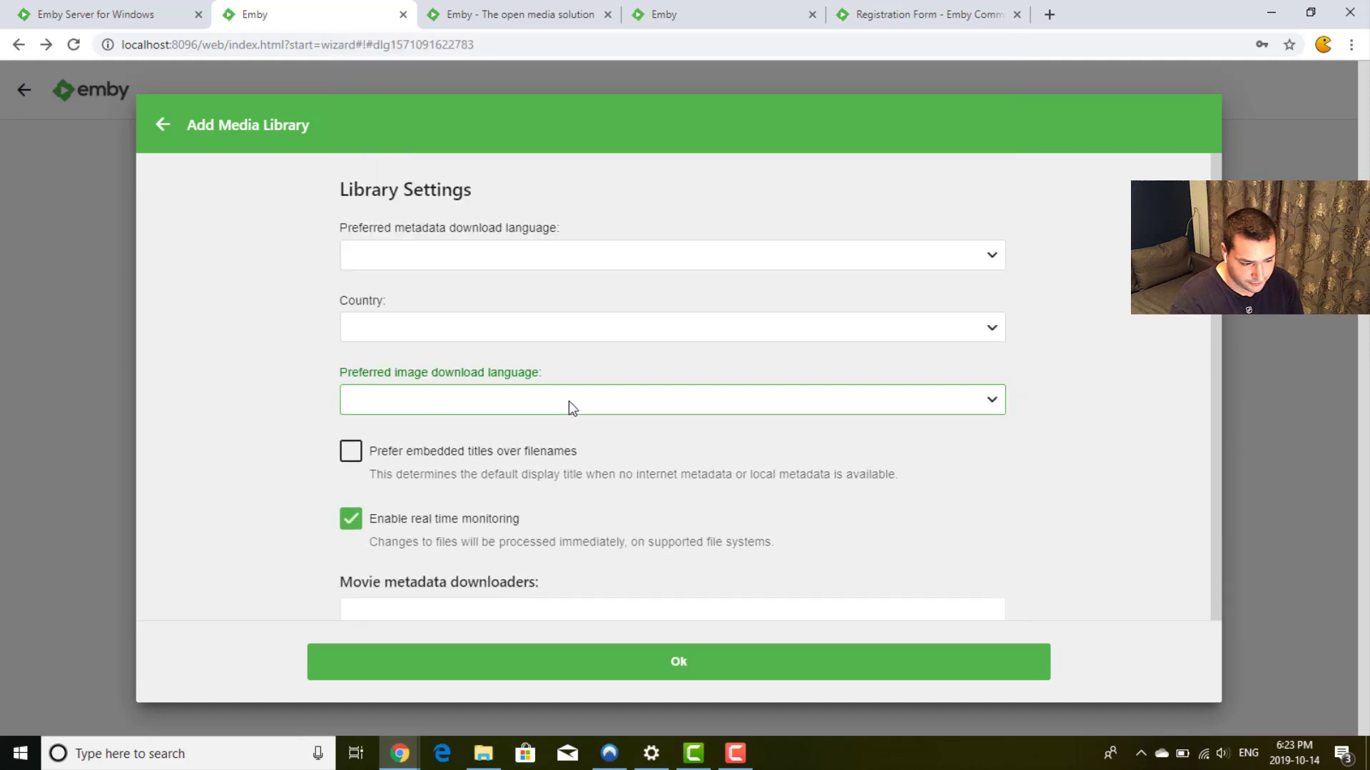
pyautogui.click(1172, 423)
pyautogui.scroll(-2, 1070, 421)
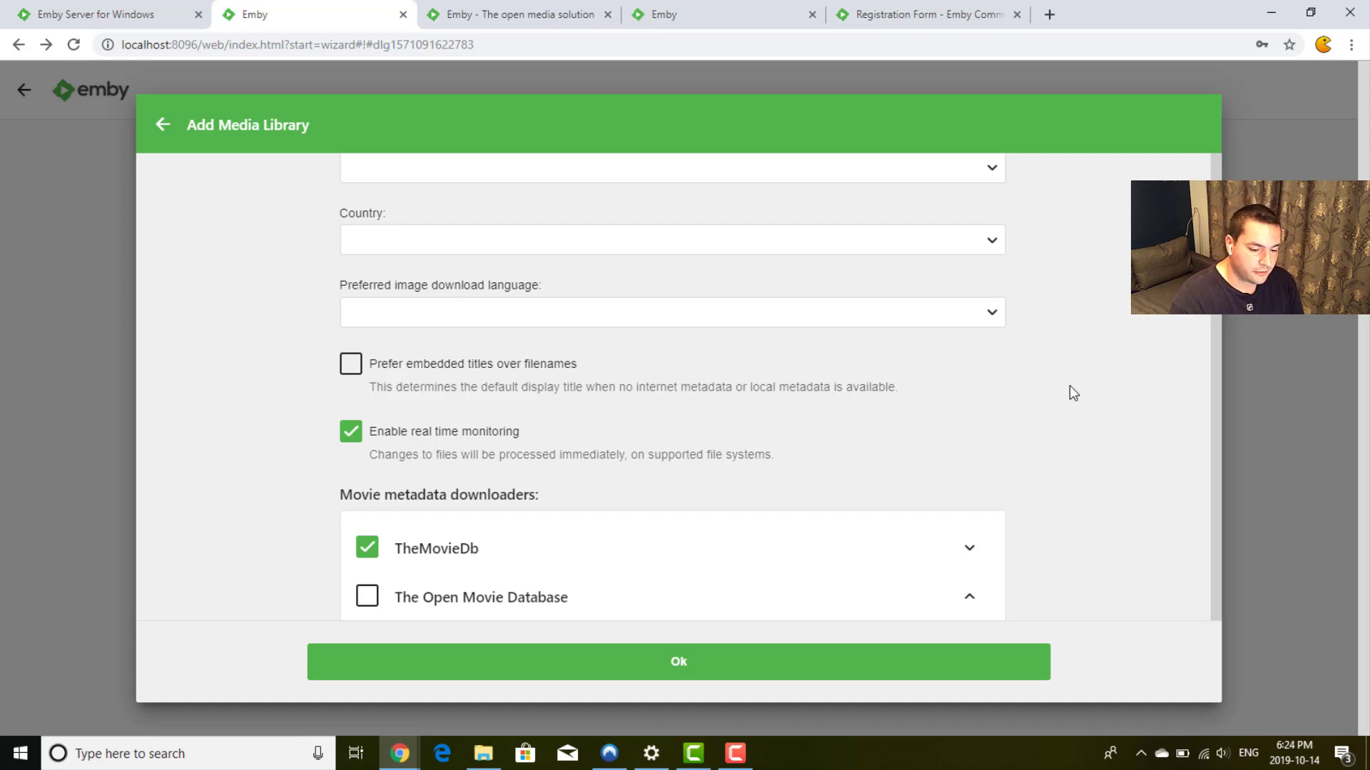
# Step: Enable The Open Movie Database as a movie metadata downloader, keeping automatic refresh at Never
pyautogui.scroll(-2, 1074, 393)
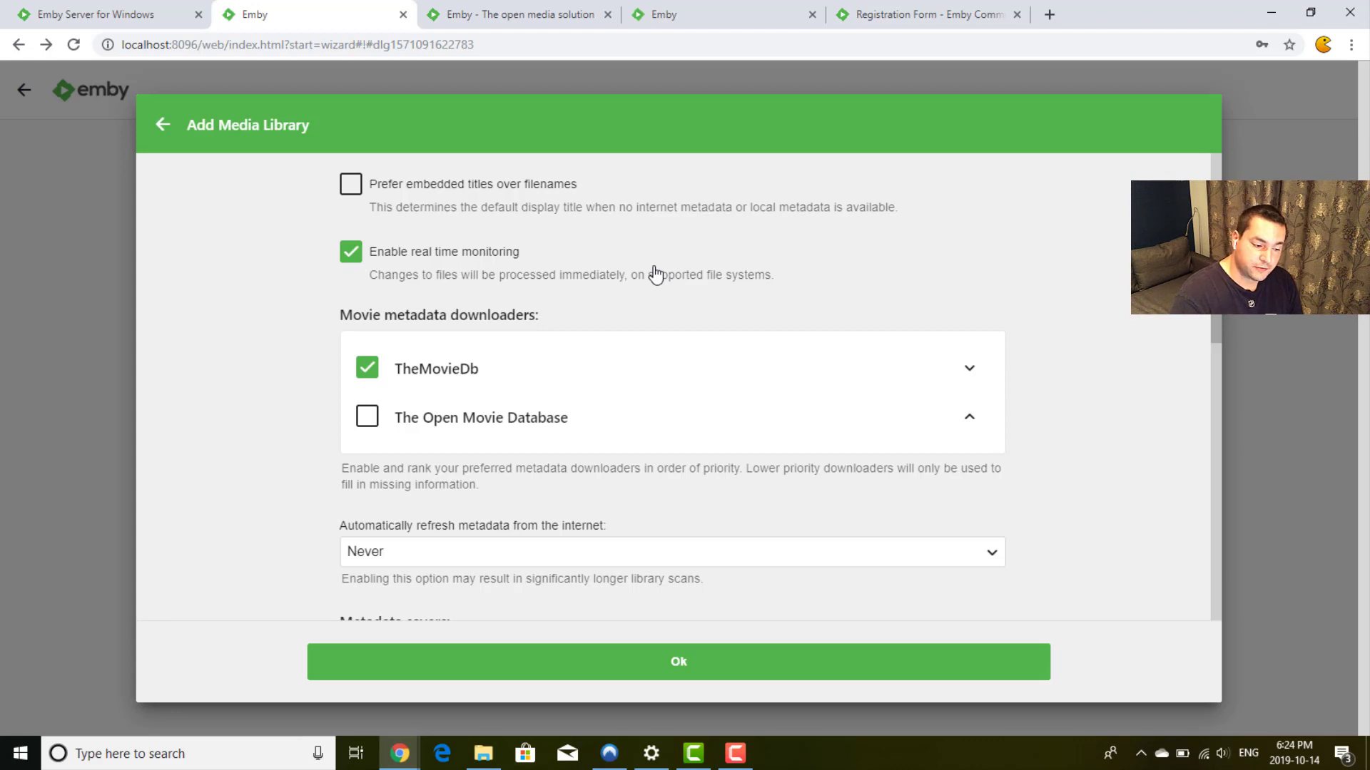
pyautogui.scroll(5, 655, 275)
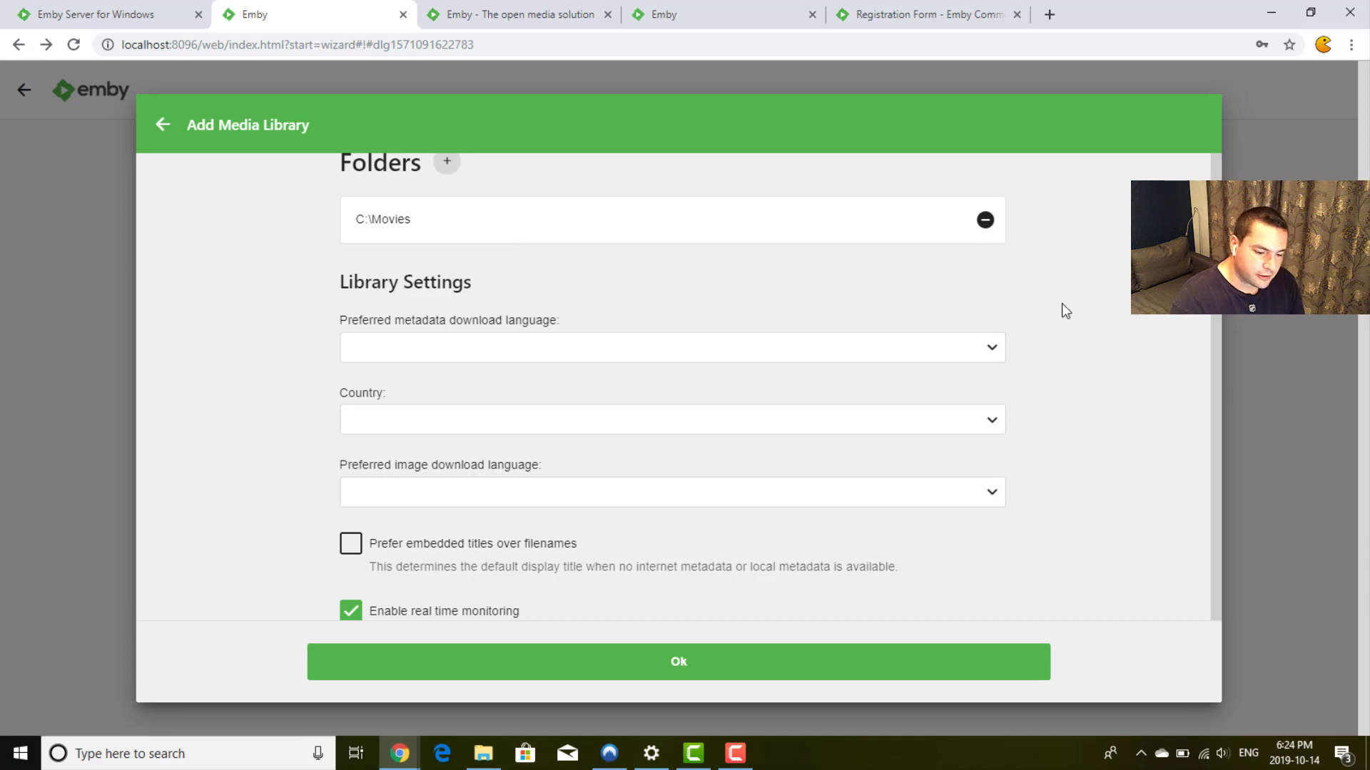
pyautogui.scroll(-3, 1065, 309)
pyautogui.scroll(-3, 1063, 304)
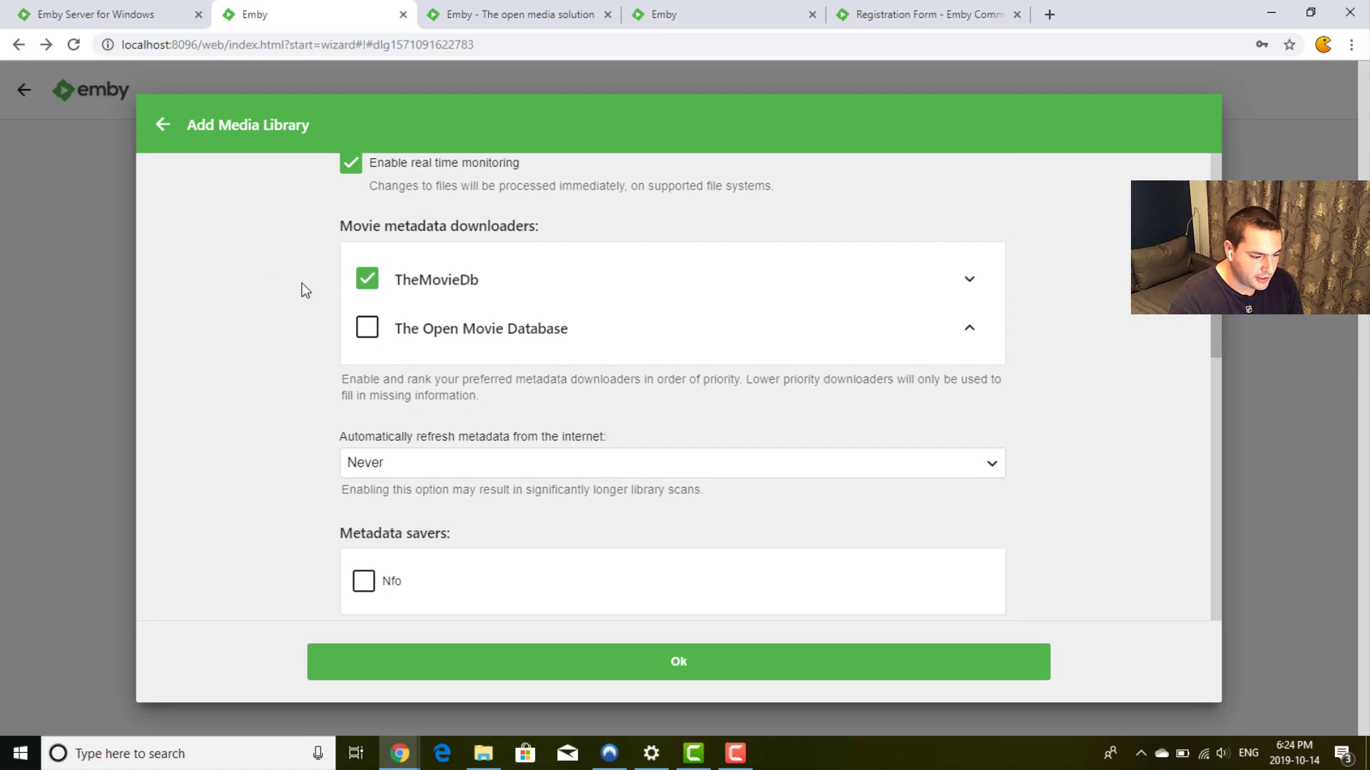
pyautogui.click(363, 328)
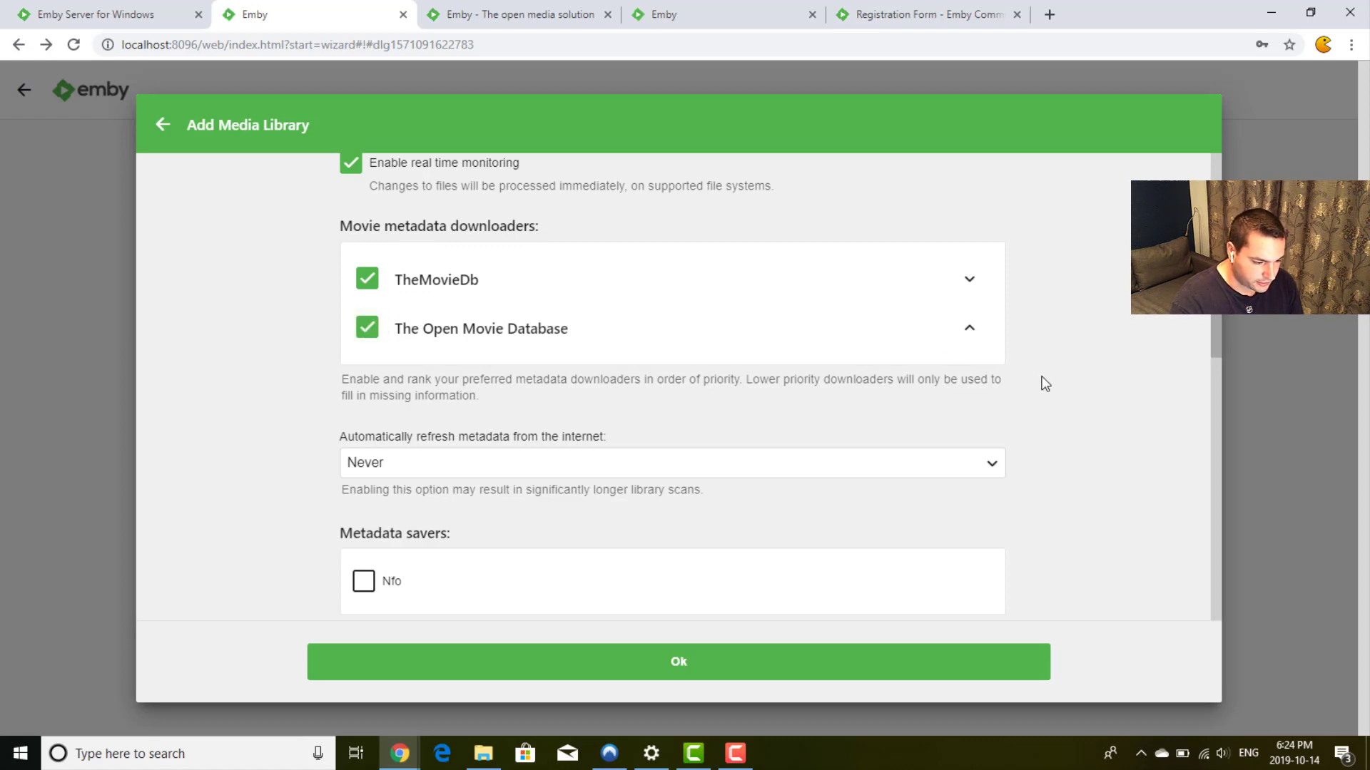
pyautogui.scroll(-2, 1041, 383)
pyautogui.click(920, 350)
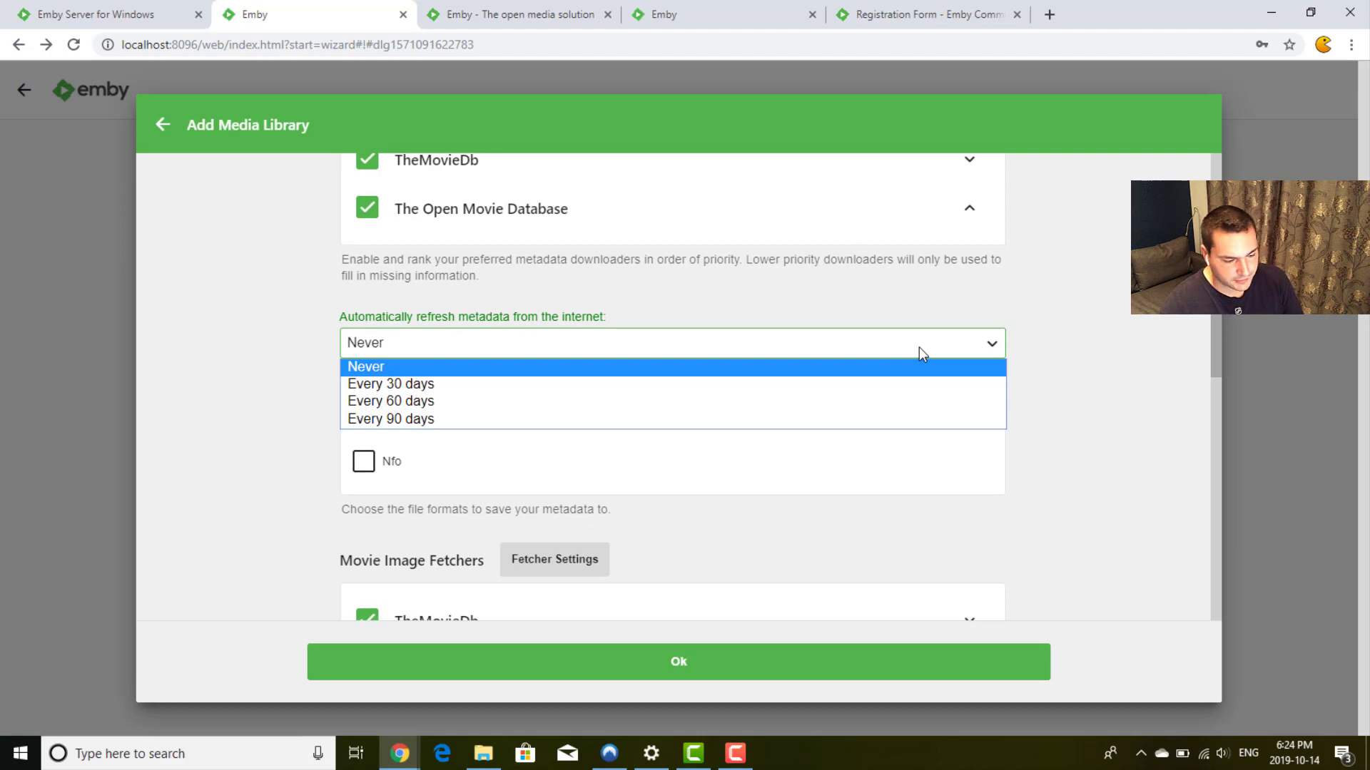
pyautogui.click(918, 348)
pyautogui.click(1056, 381)
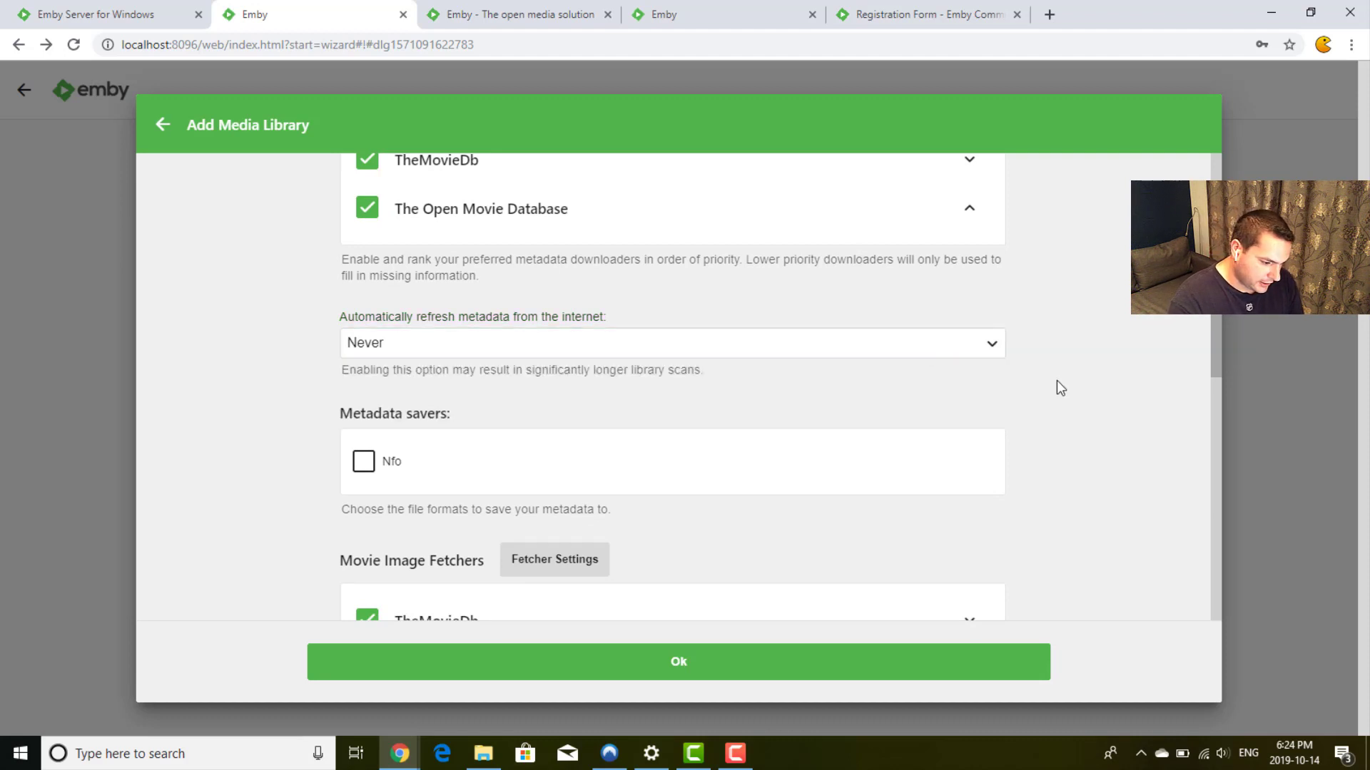
pyautogui.scroll(-1, 1056, 381)
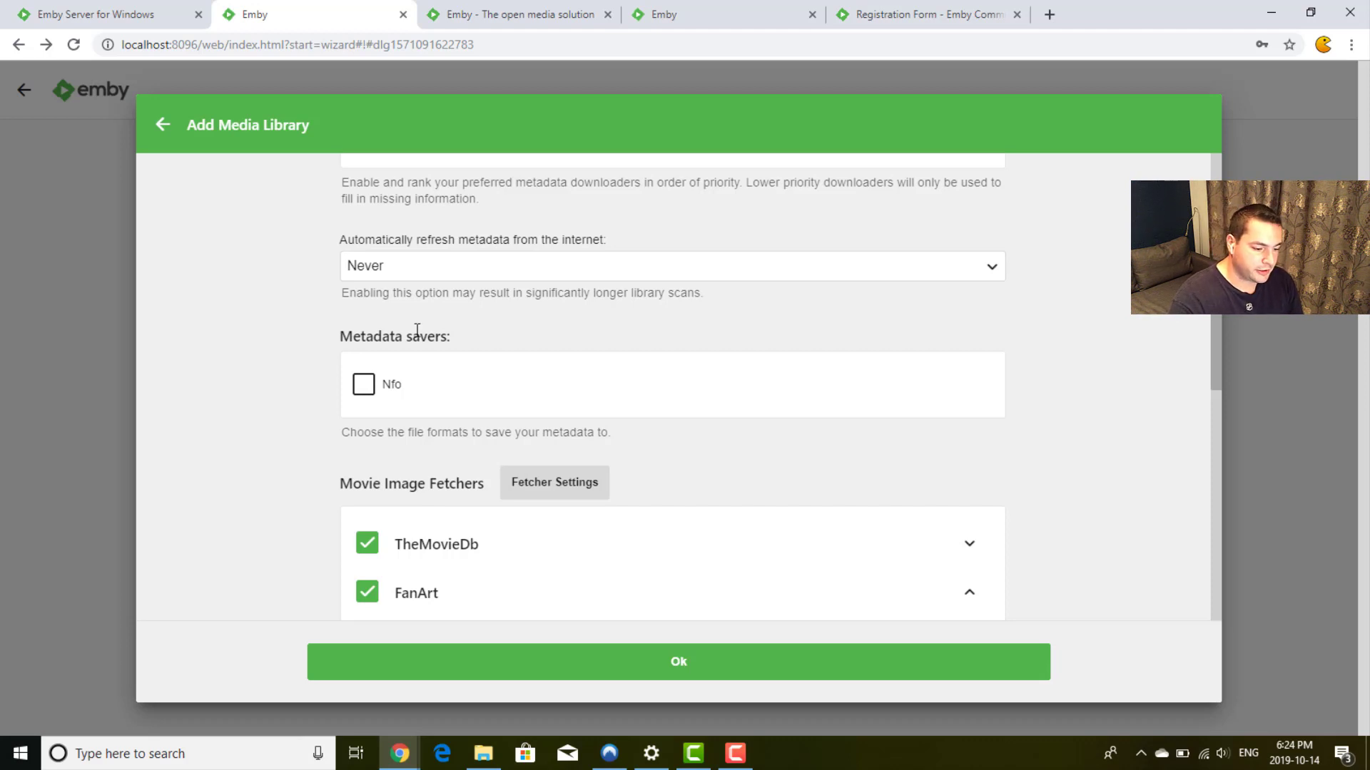
# Step: Tick The Open Movie Database under Movie Image Fetchers, leaving thumbnail interval at 10 seconds
pyautogui.scroll(-1, 318, 395)
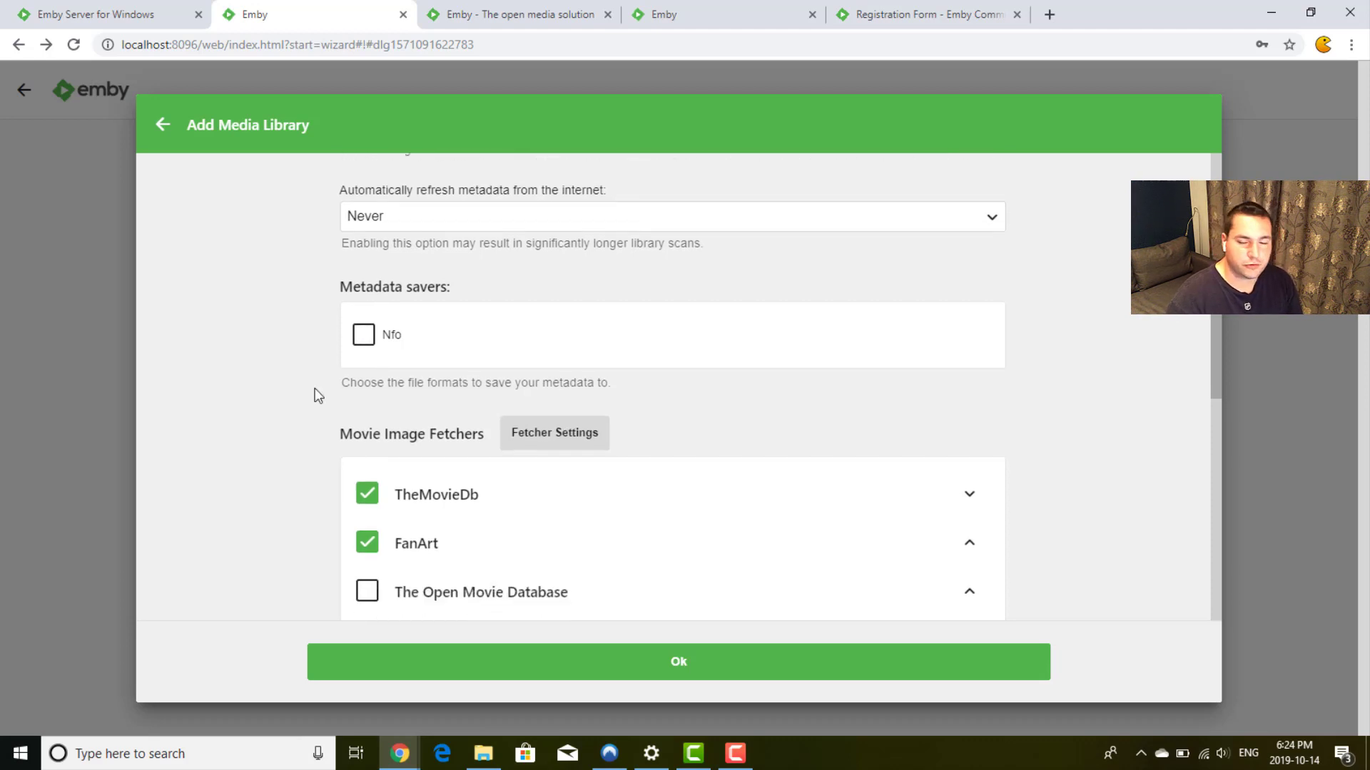
pyautogui.scroll(-1, 315, 389)
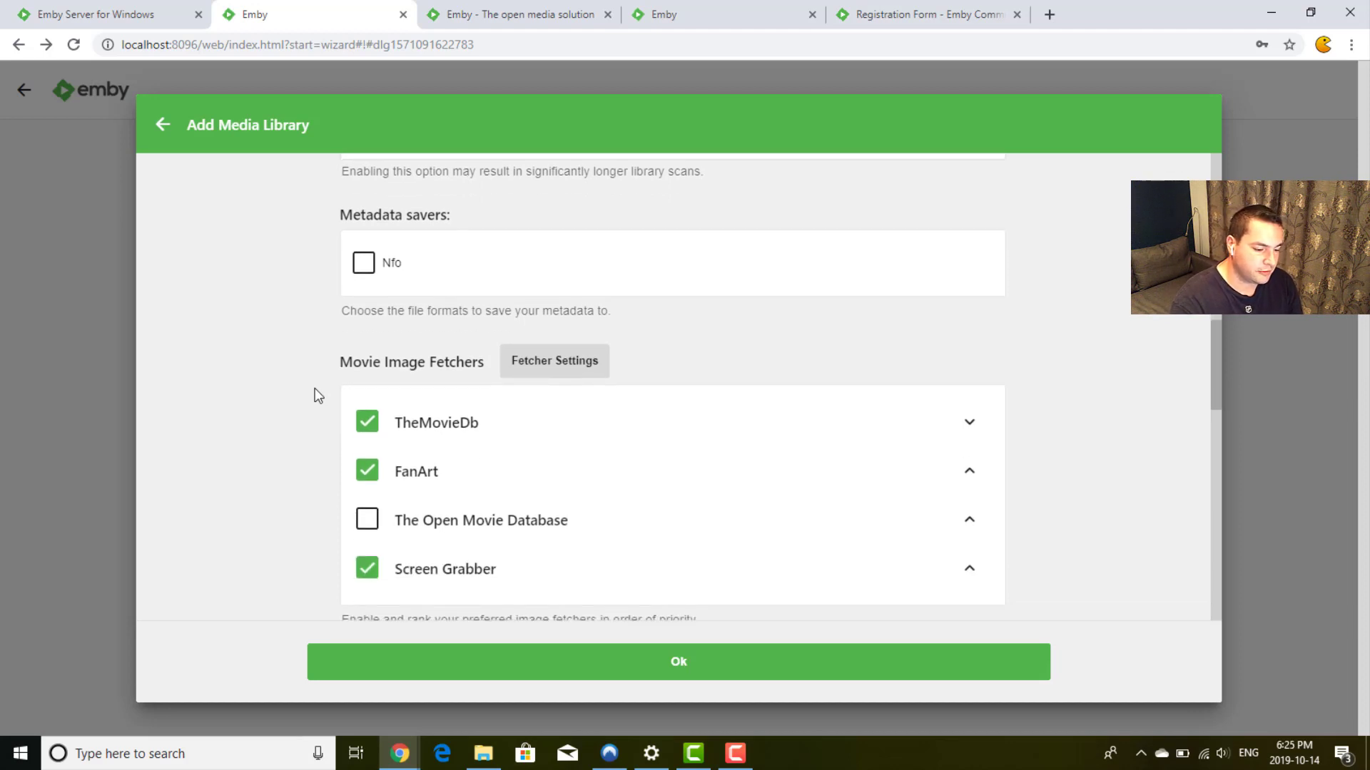
pyautogui.scroll(-1, 314, 388)
pyautogui.scroll(-1, 314, 388)
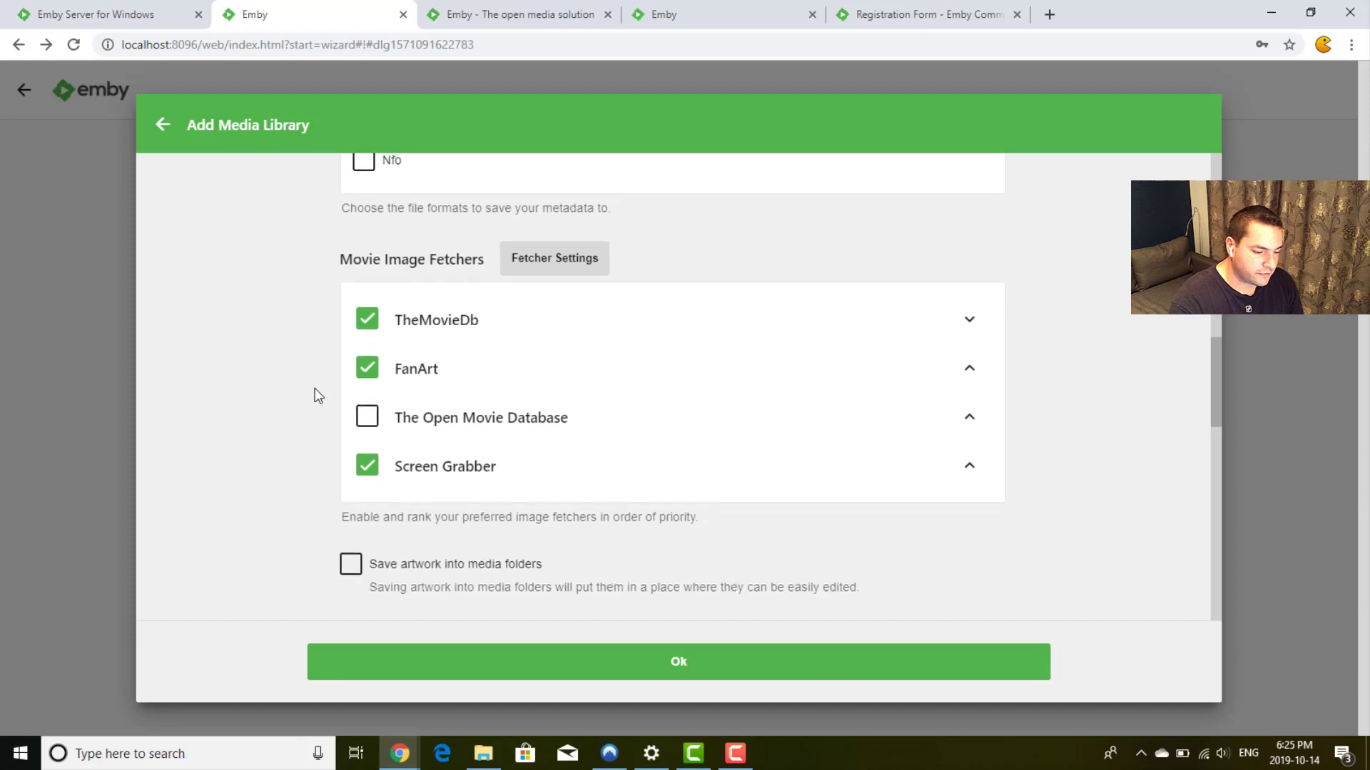
pyautogui.scroll(-1, 315, 388)
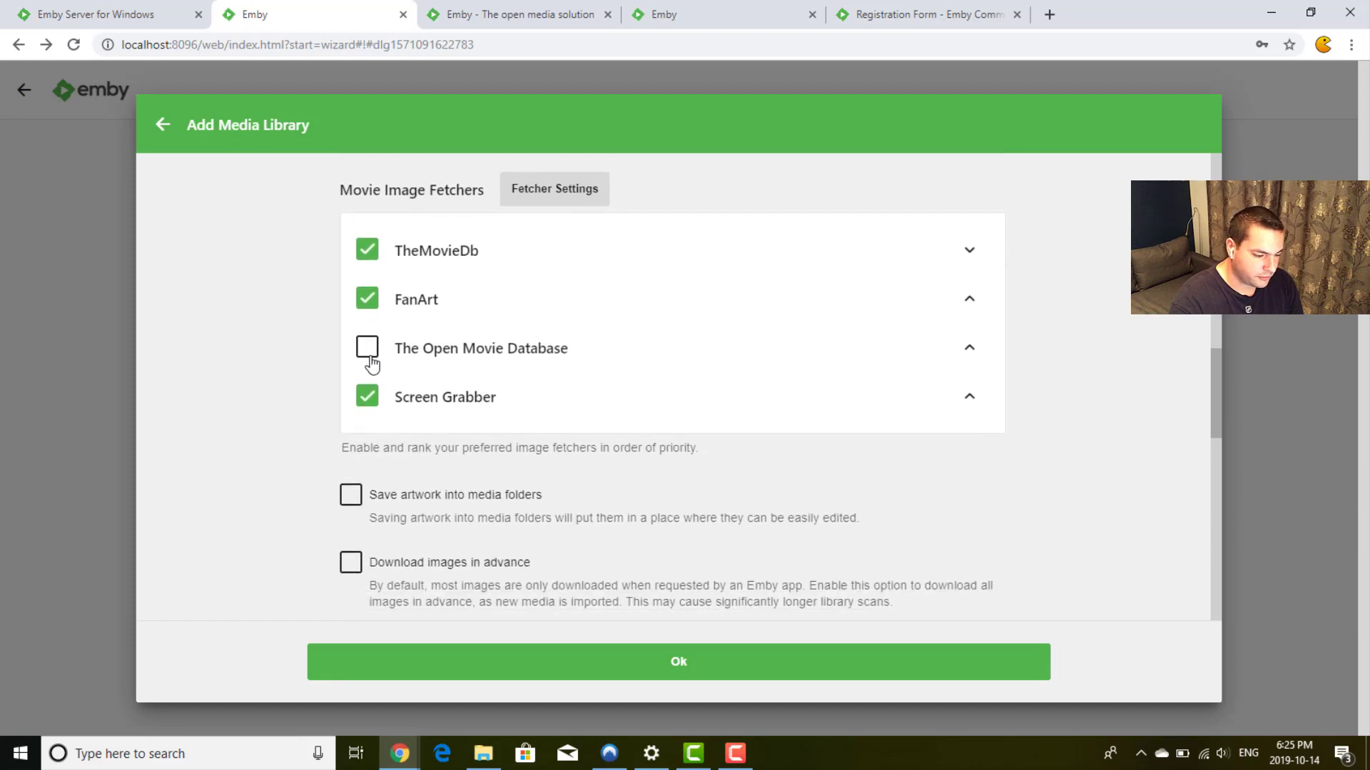
pyautogui.click(367, 348)
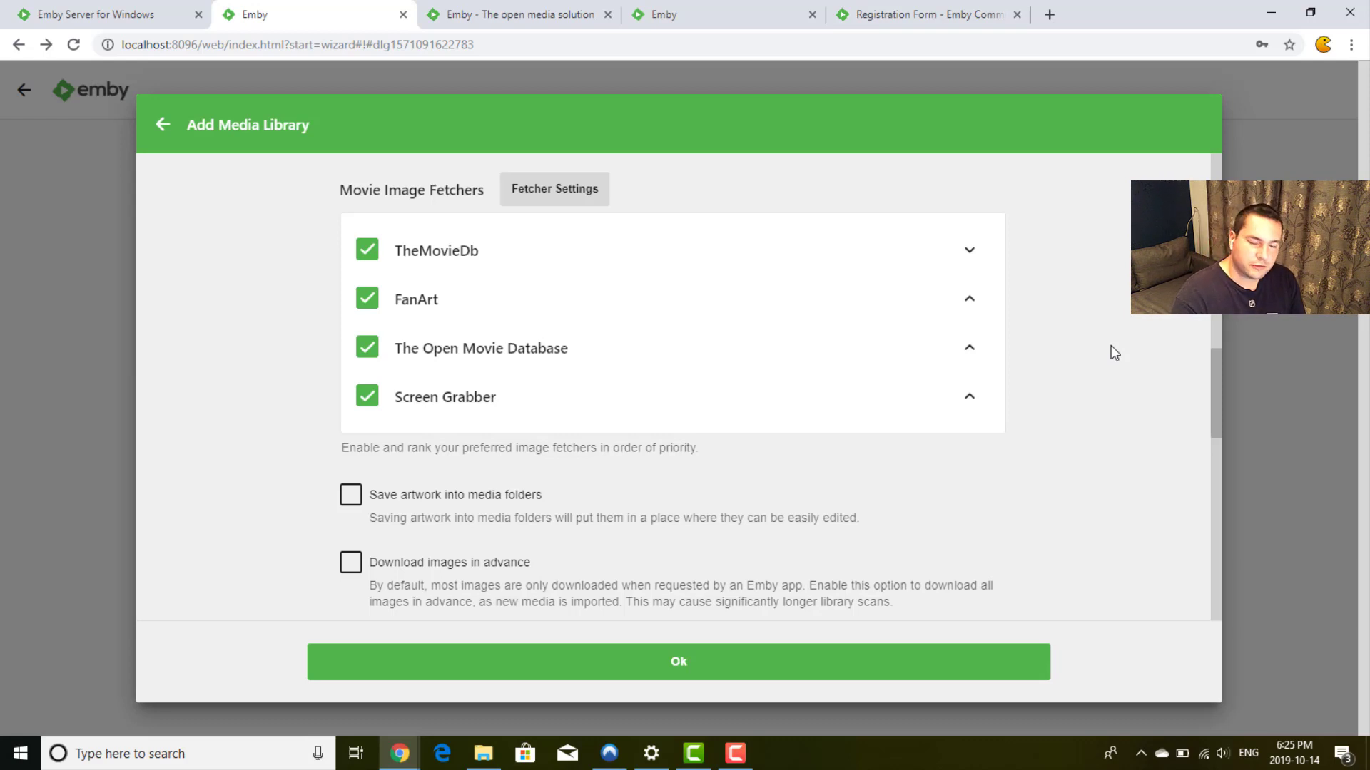
pyautogui.scroll(-3, 1111, 345)
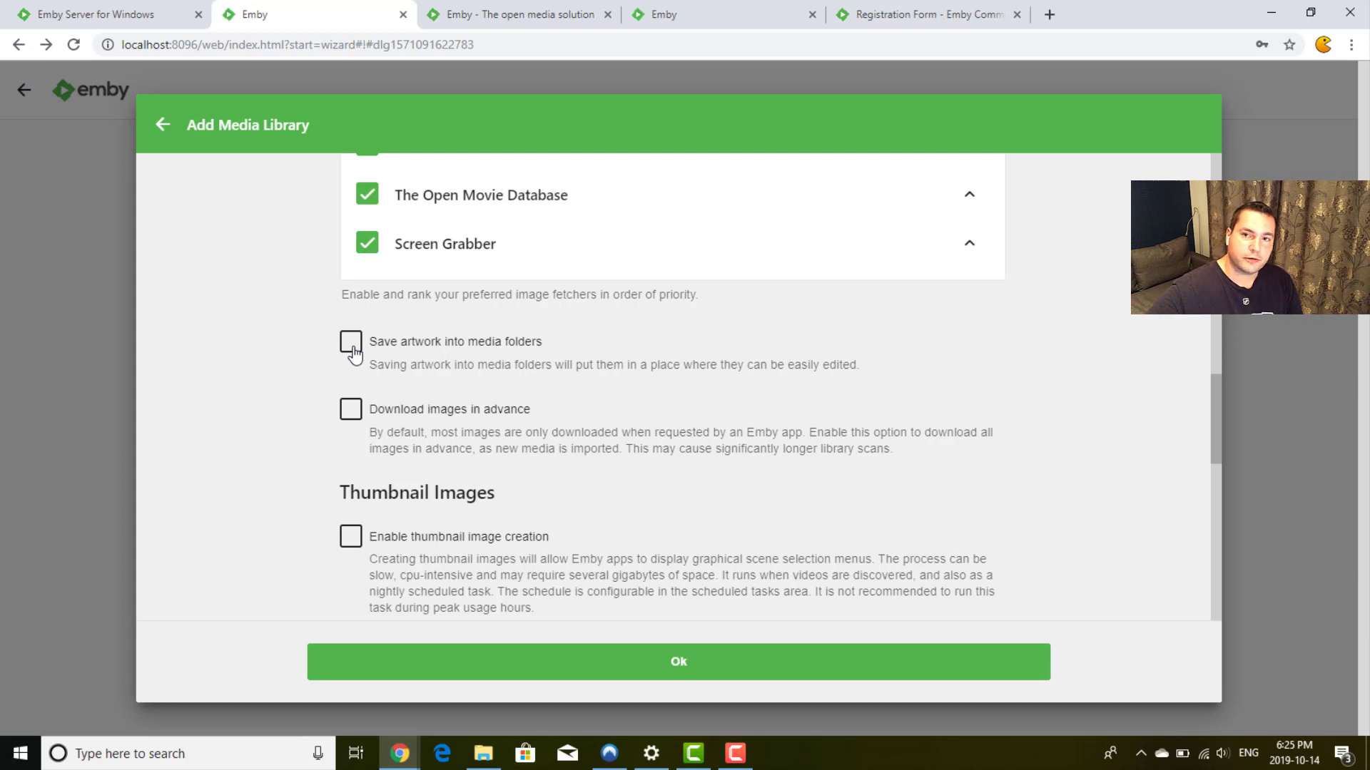
pyautogui.scroll(-2, 353, 351)
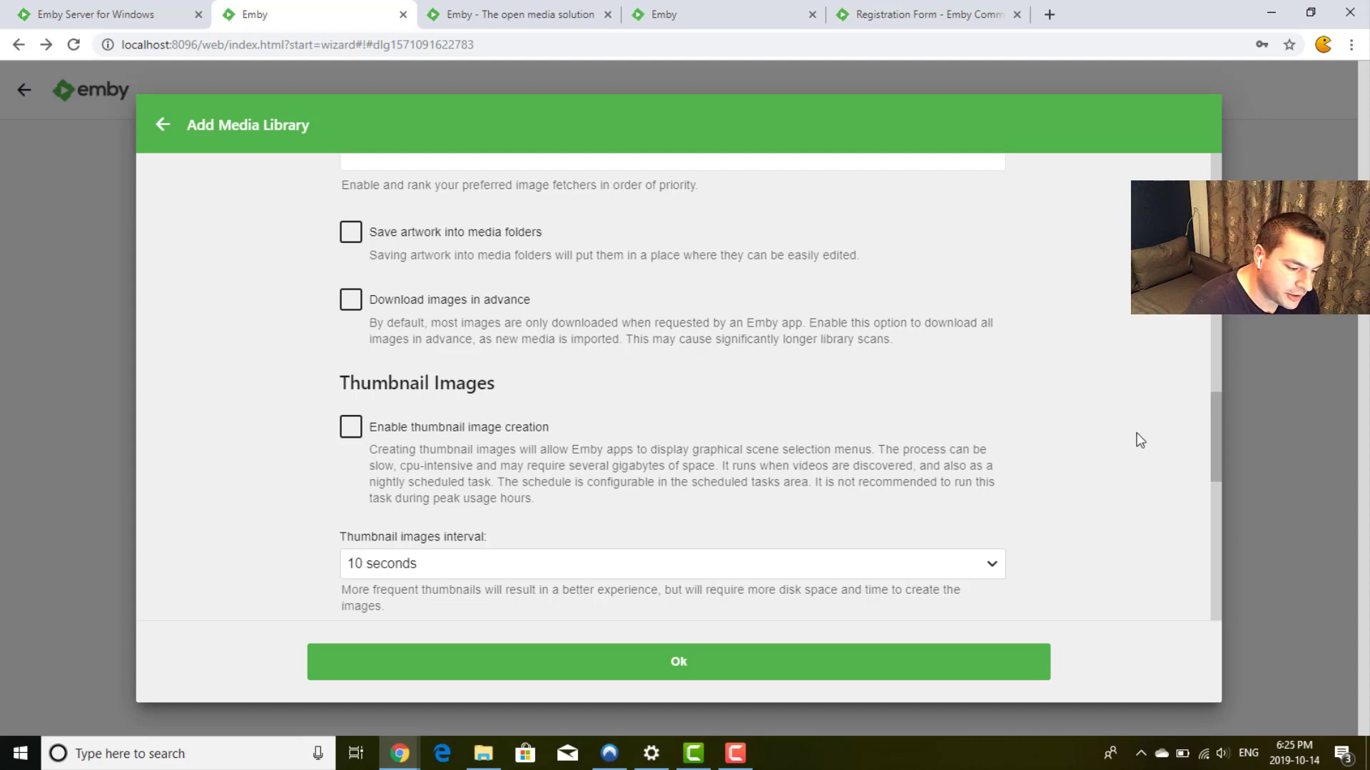
pyautogui.scroll(-3, 1140, 440)
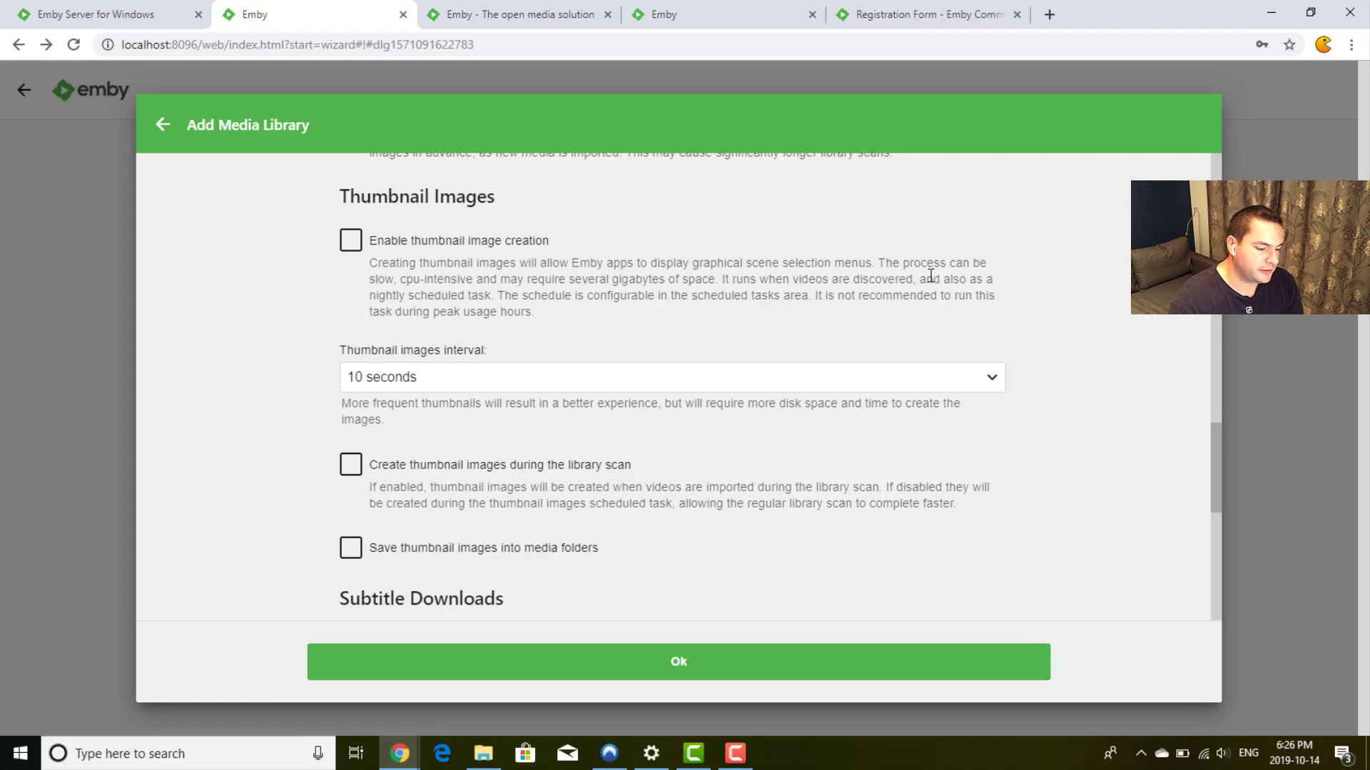
pyautogui.scroll(-1, 1077, 432)
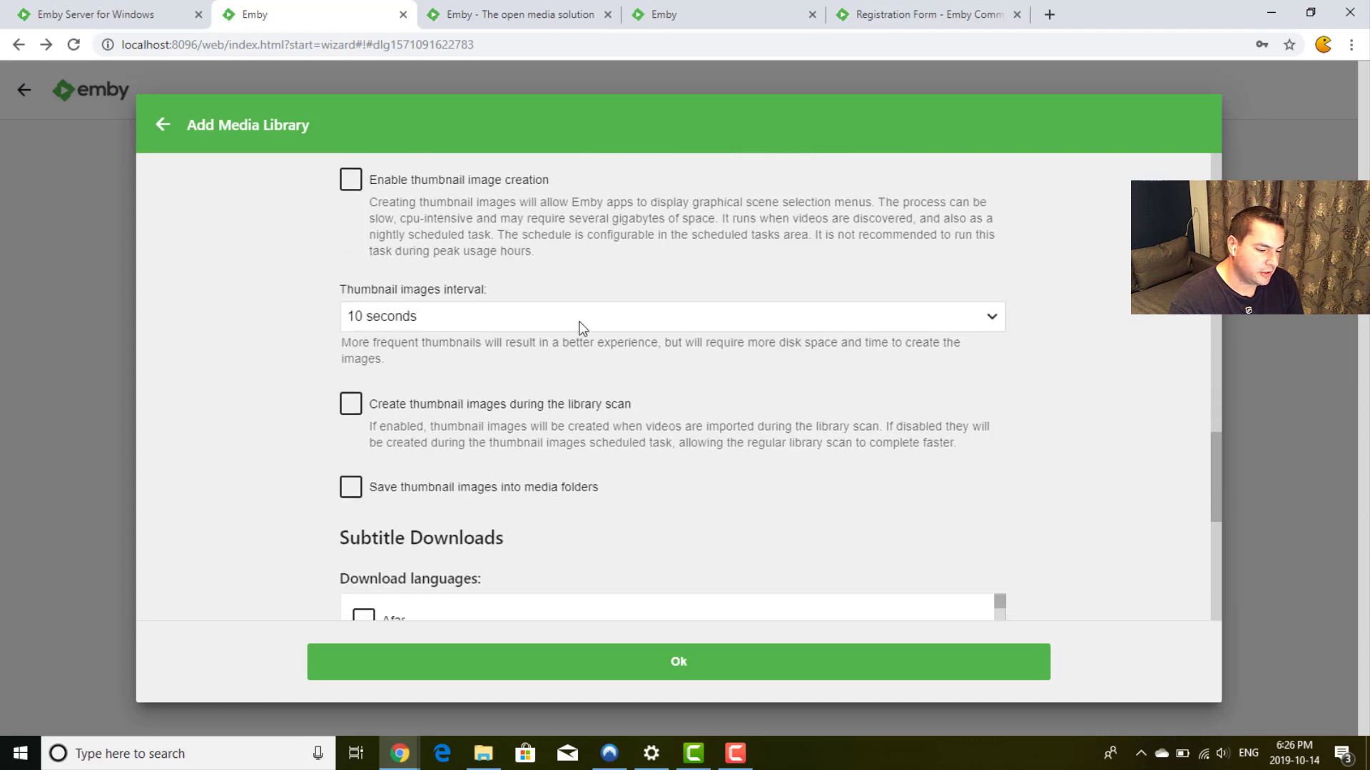
pyautogui.scroll(-2, 293, 341)
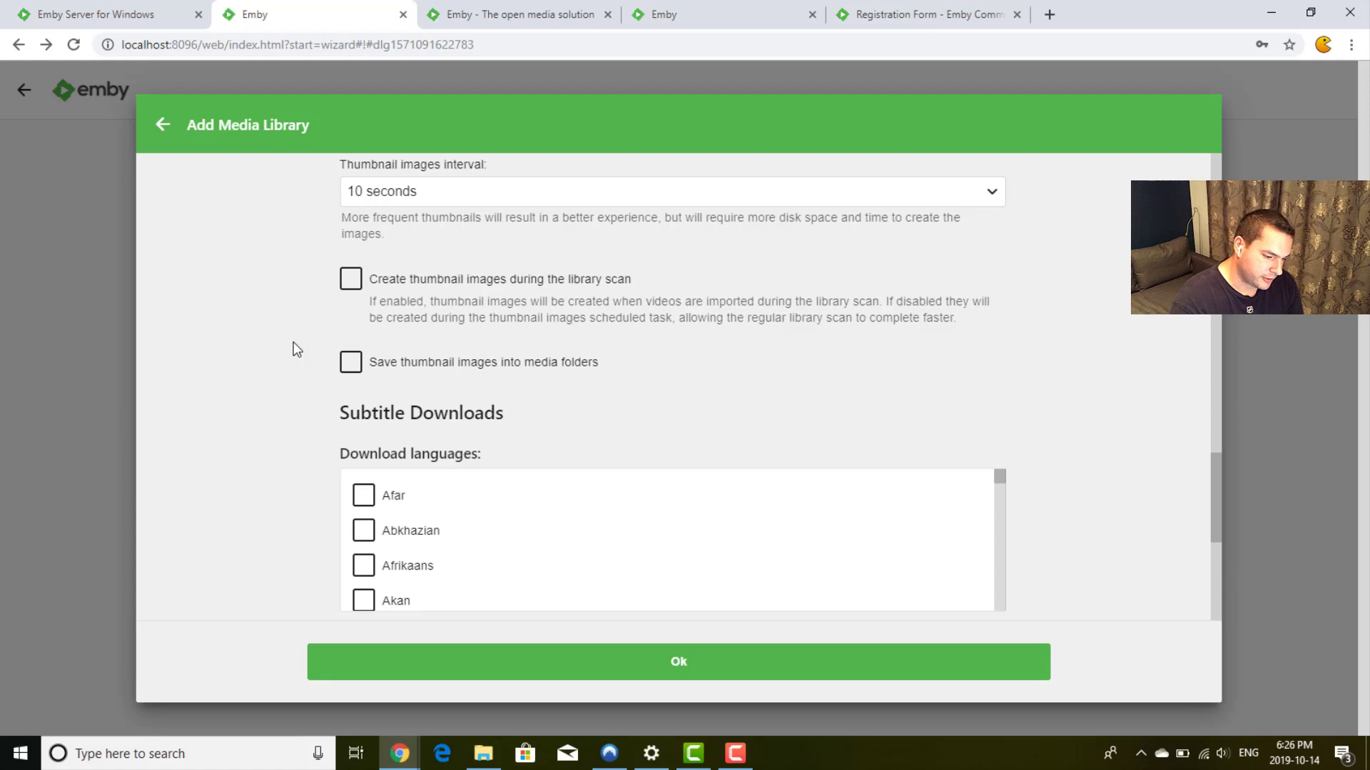
pyautogui.scroll(-1, 294, 343)
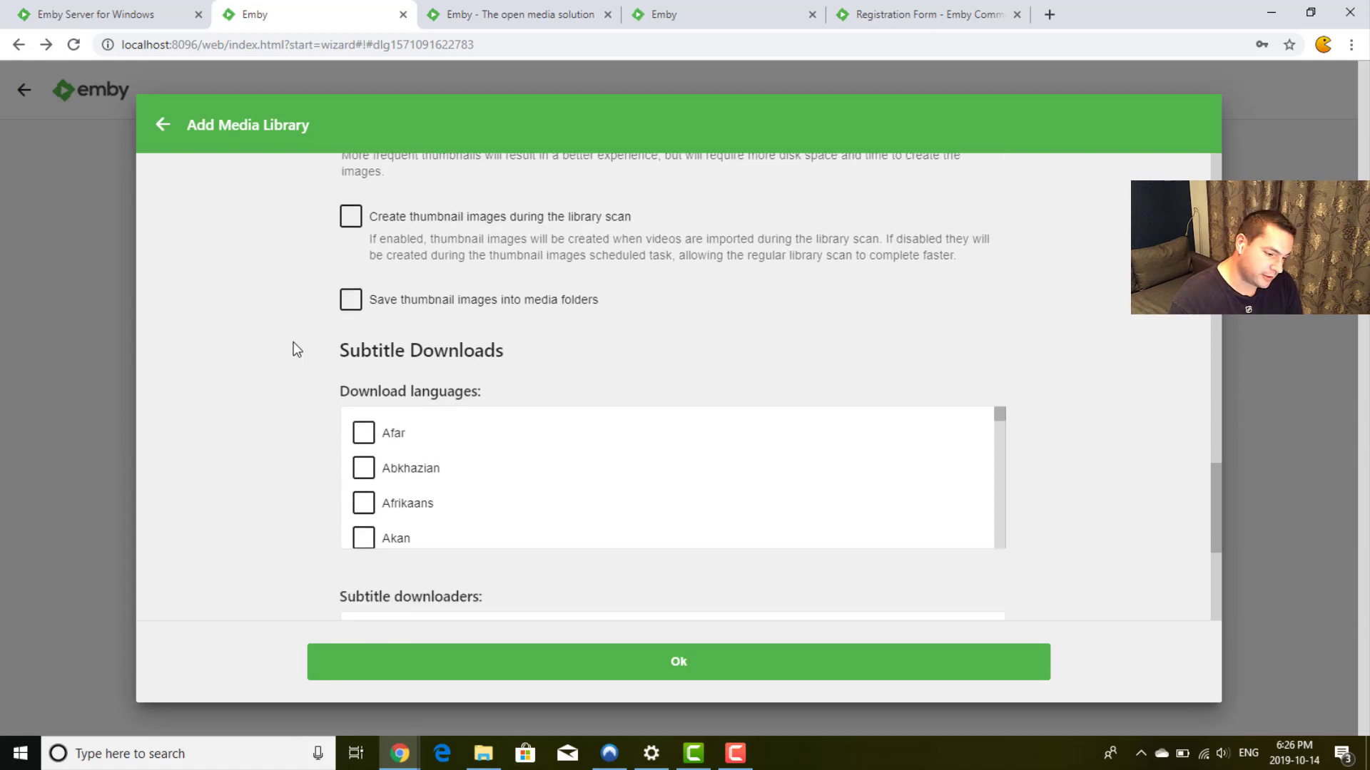
pyautogui.scroll(-1, 293, 341)
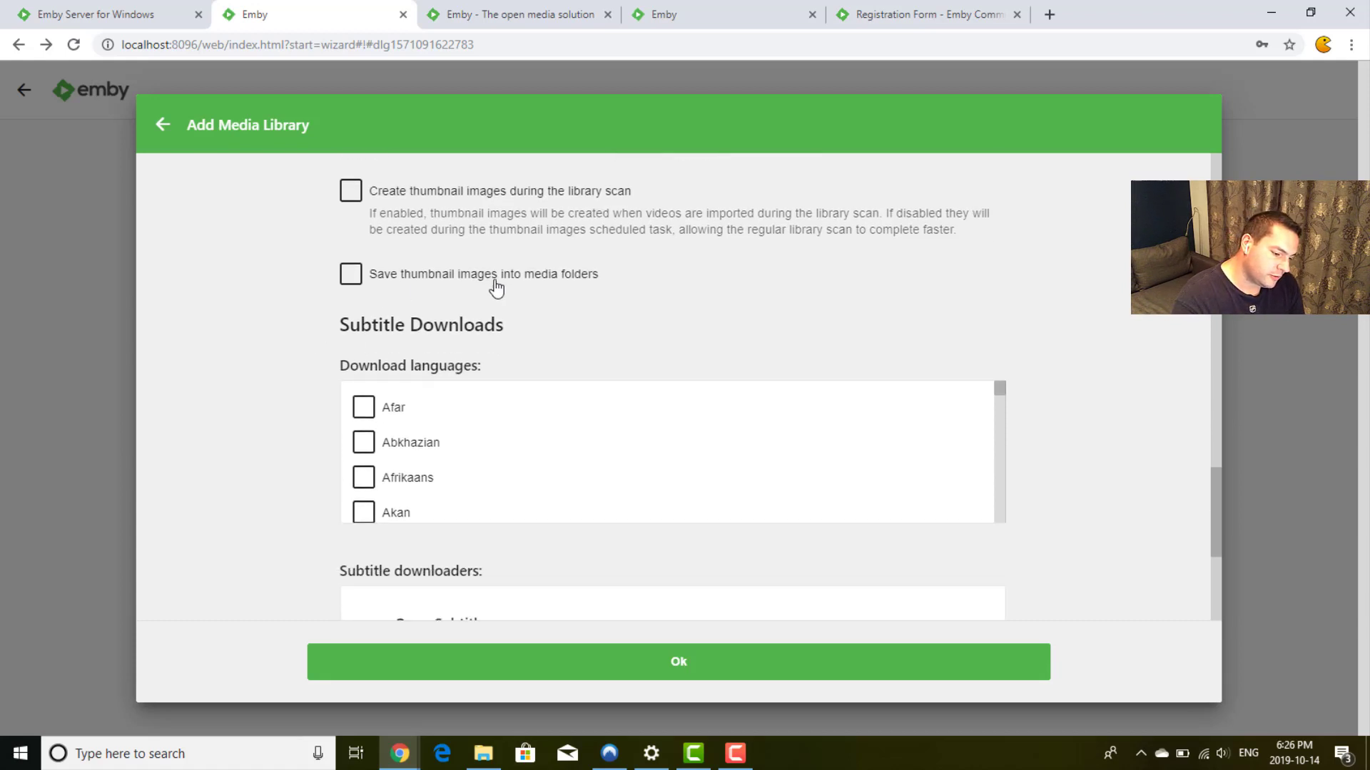
pyautogui.scroll(-2, 272, 349)
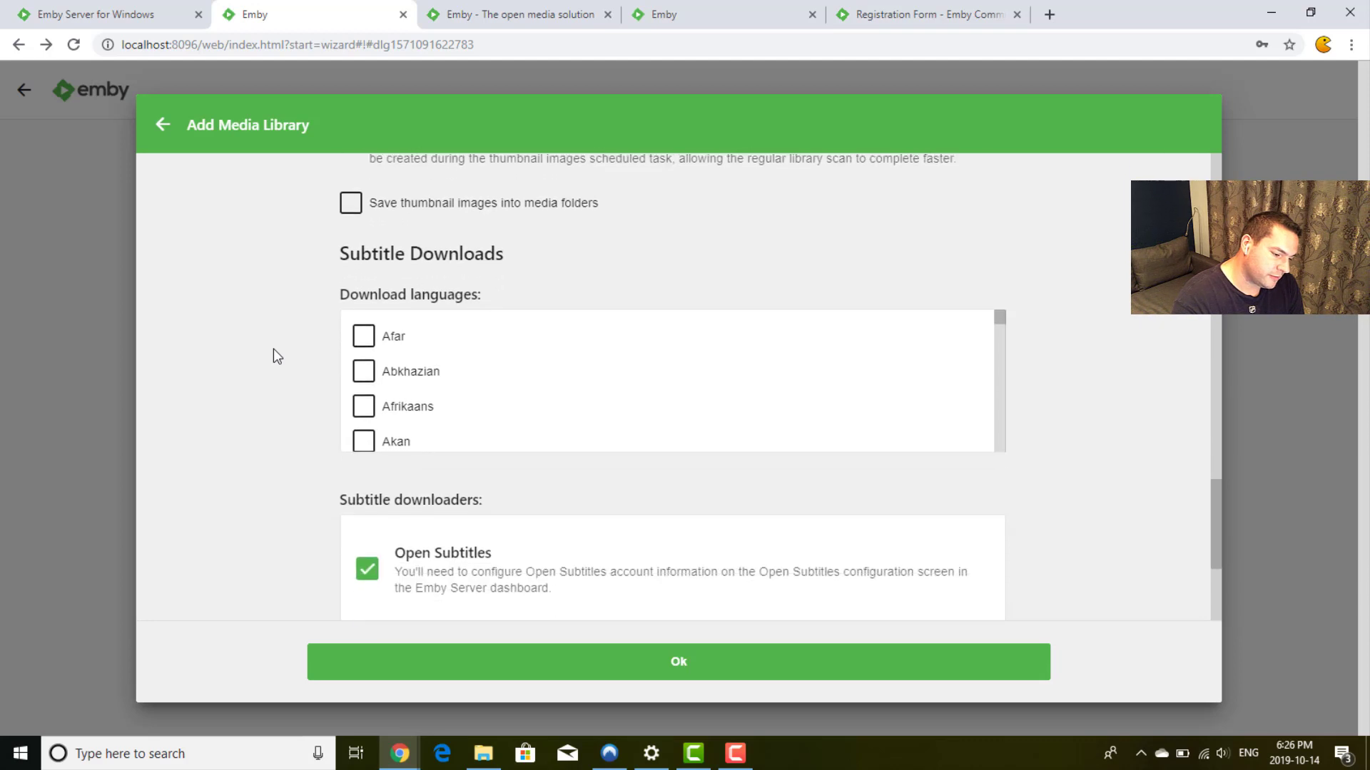
pyautogui.scroll(-1, 272, 349)
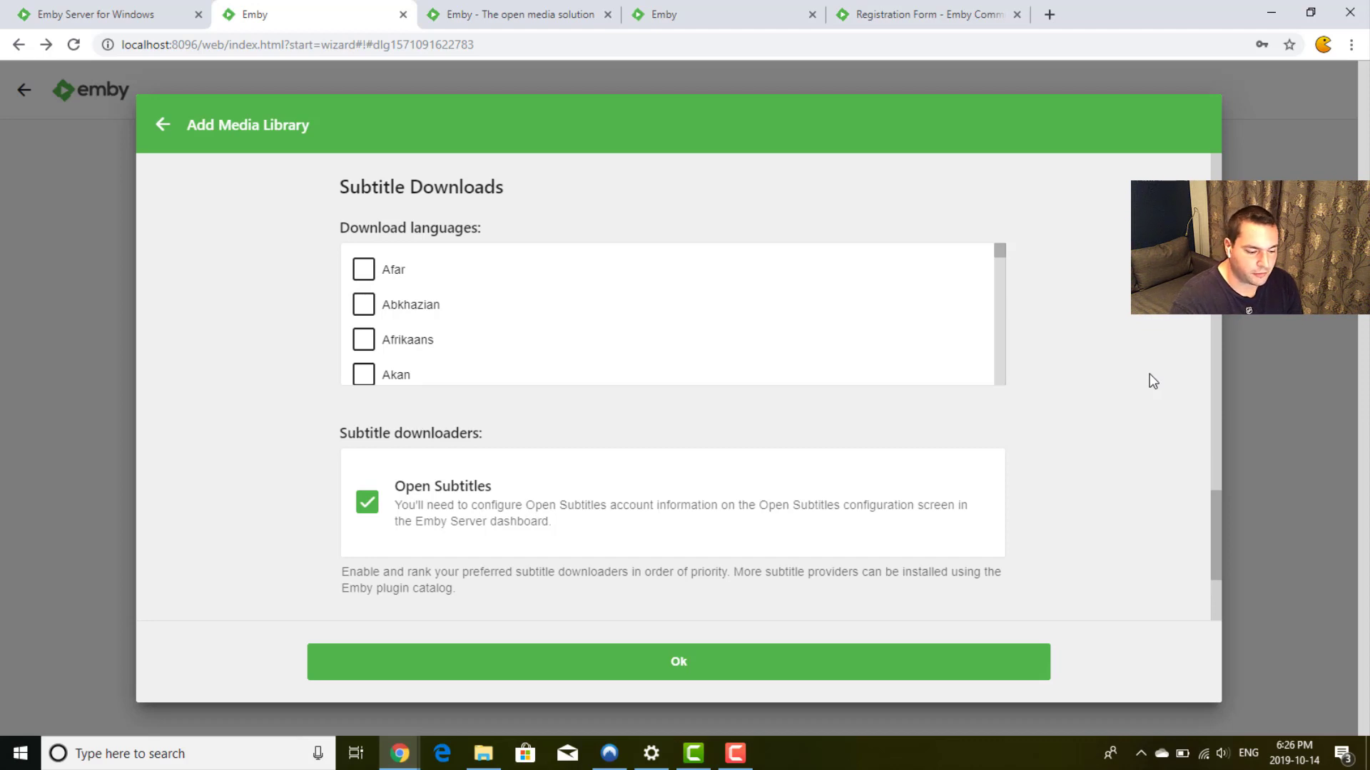
pyautogui.scroll(-3, 1152, 382)
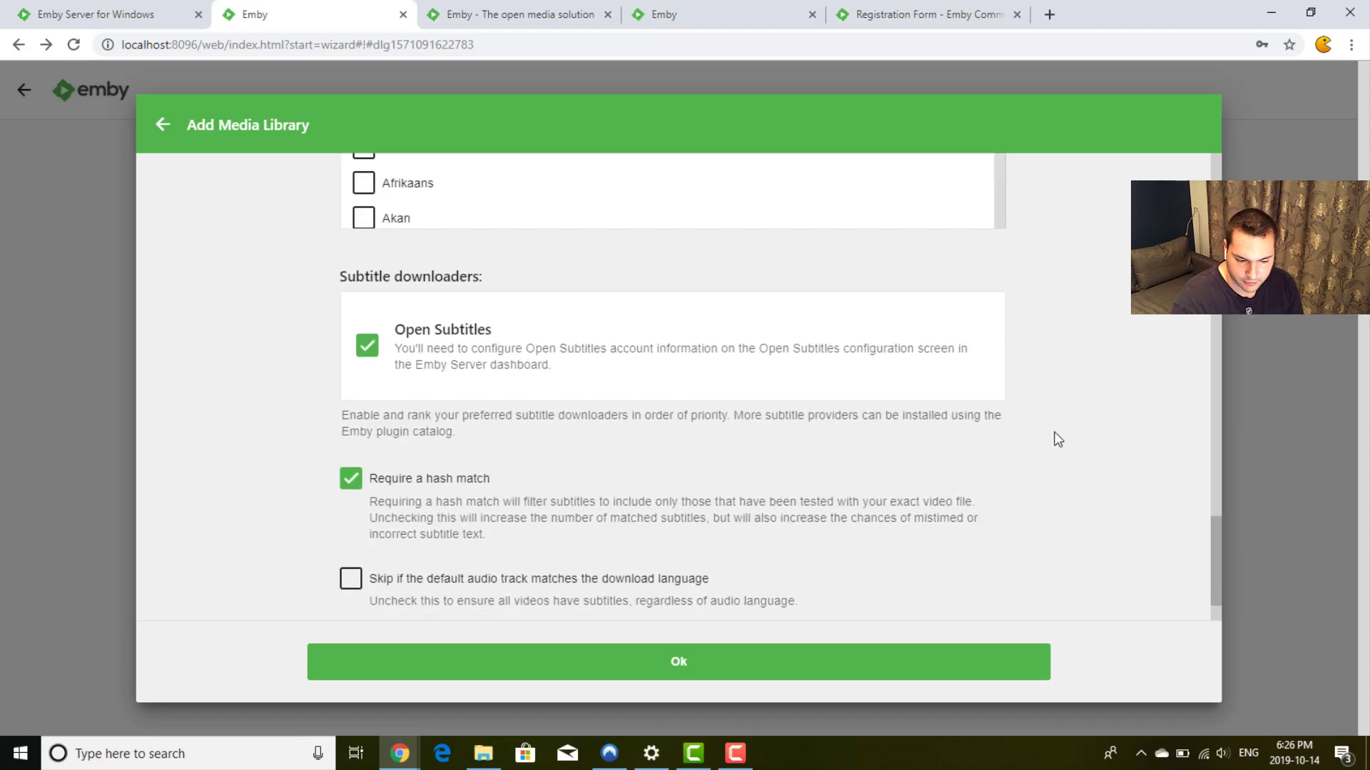
pyautogui.scroll(-4, 1097, 431)
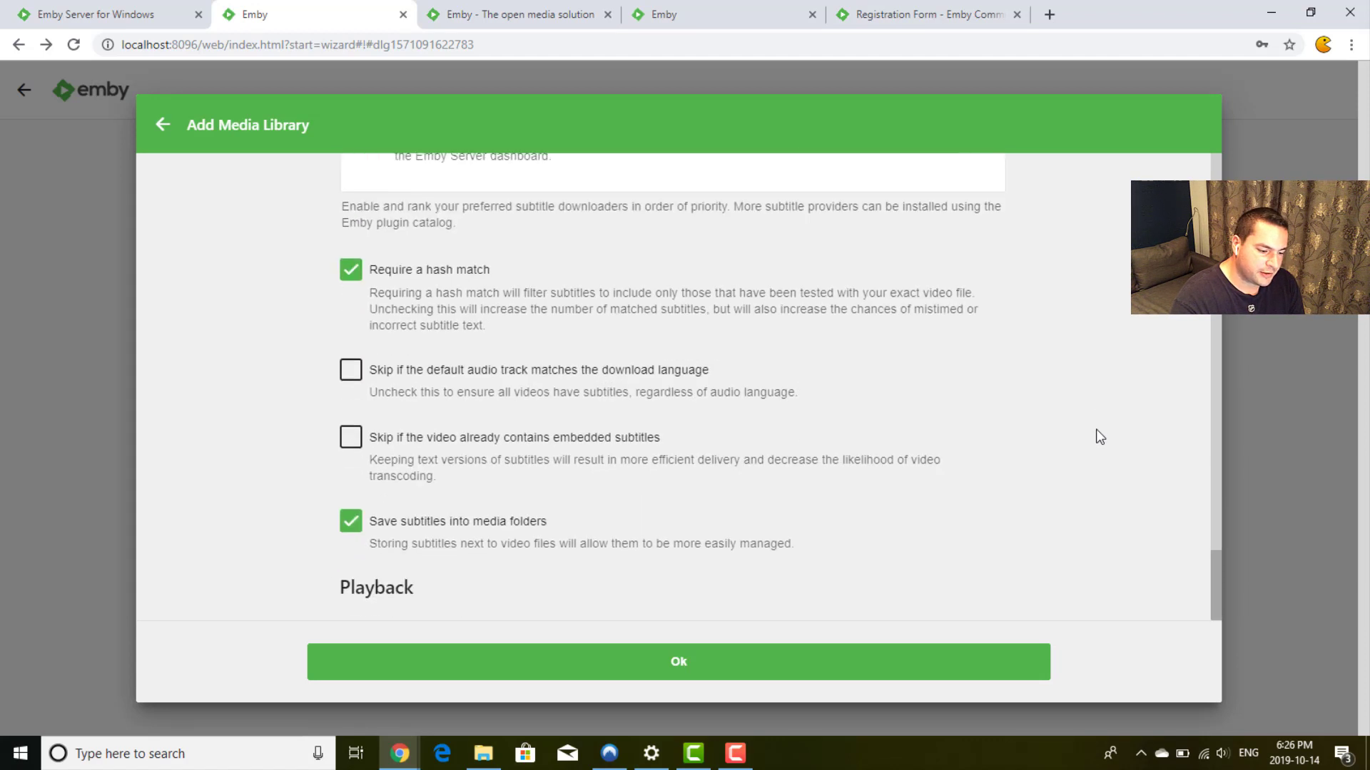
pyautogui.scroll(-1, 1098, 437)
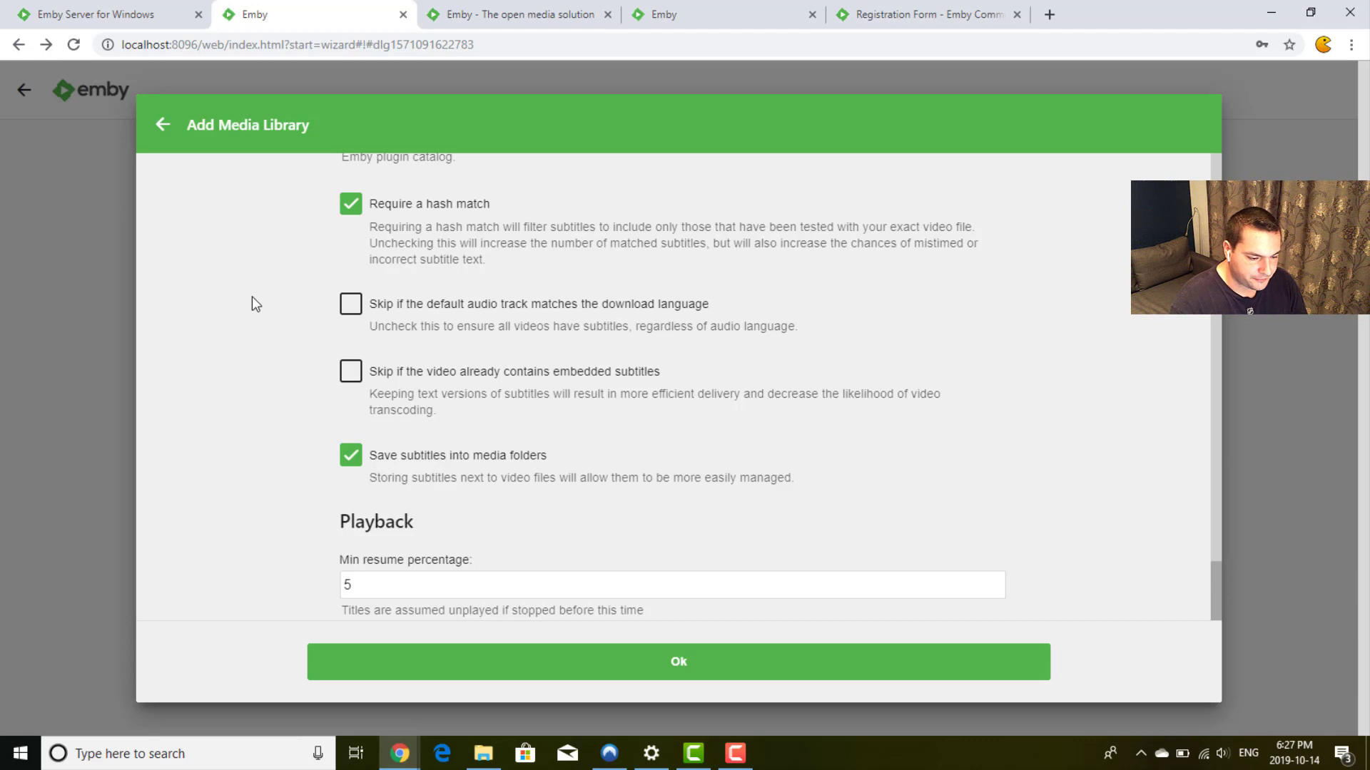
pyautogui.scroll(-1, 279, 322)
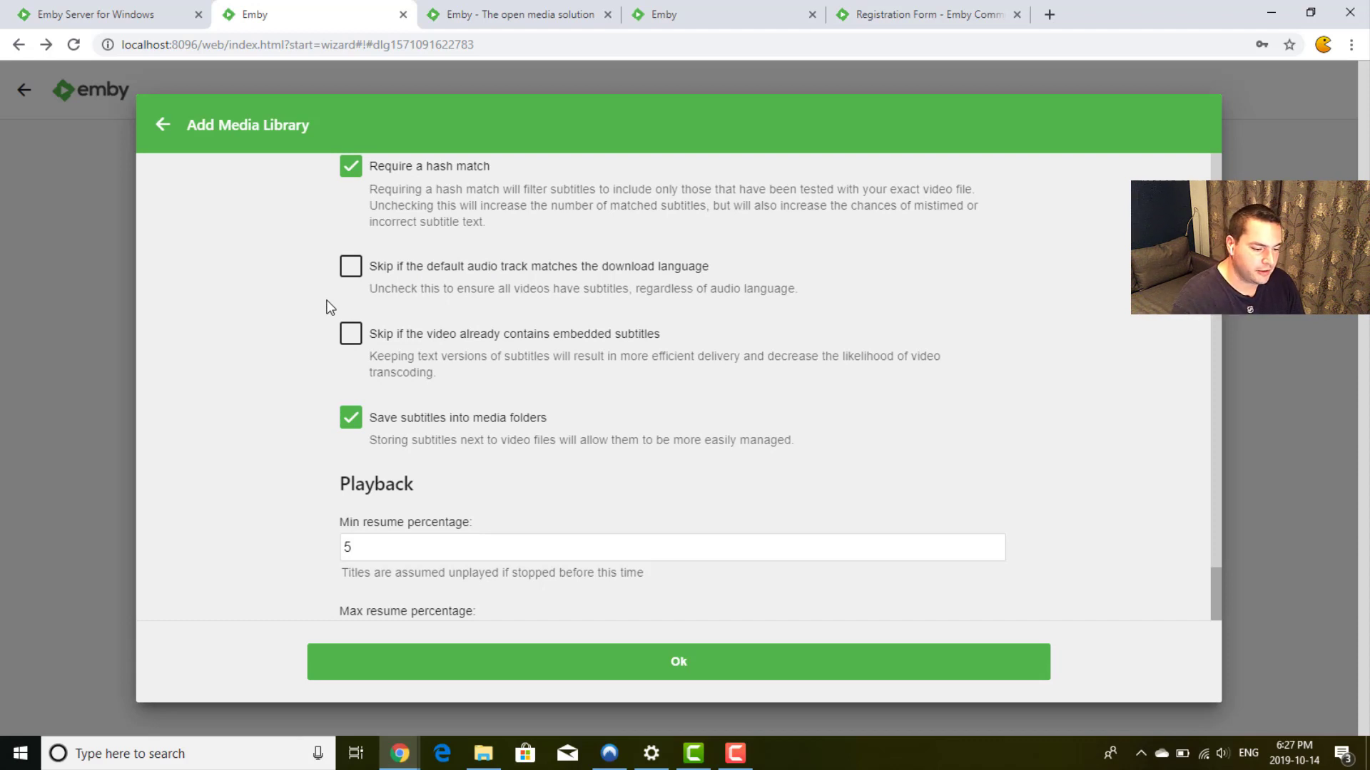
pyautogui.scroll(-4, 304, 341)
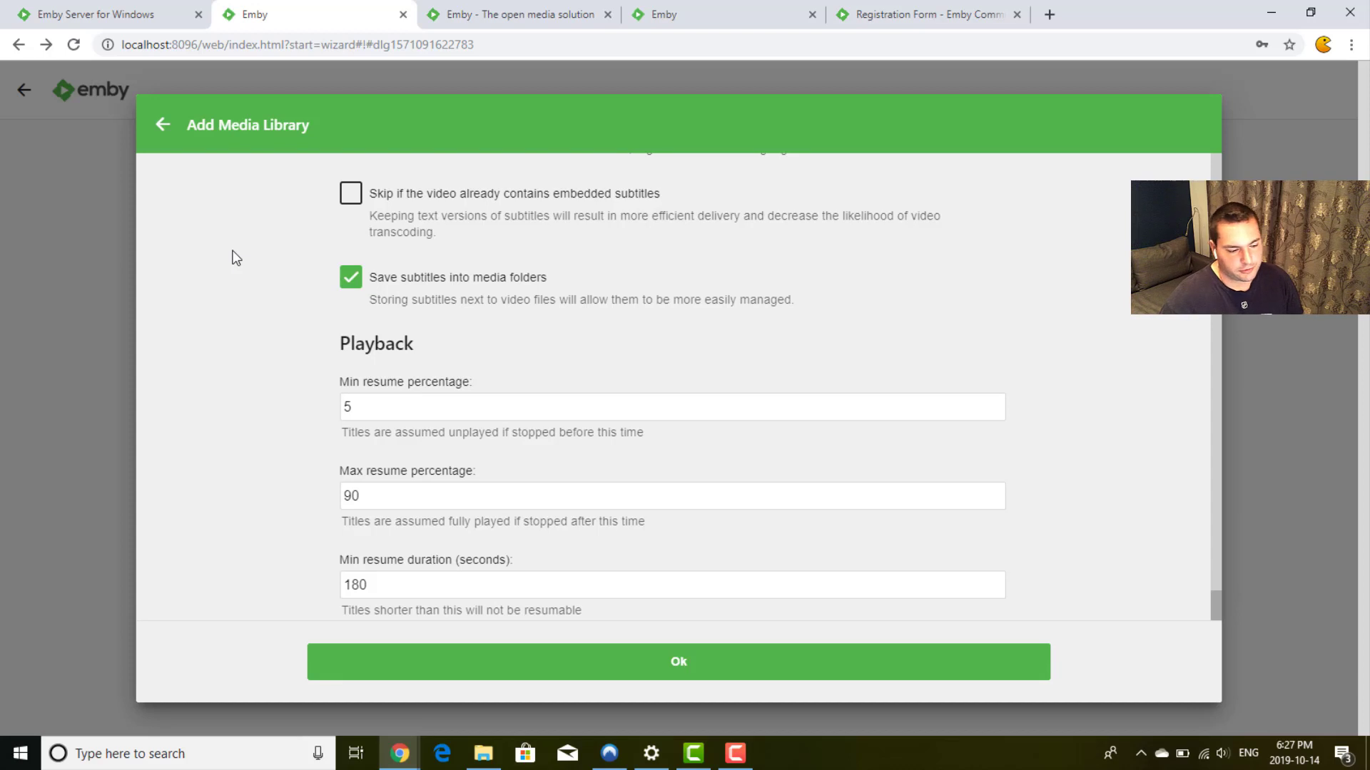
pyautogui.scroll(-1, 232, 252)
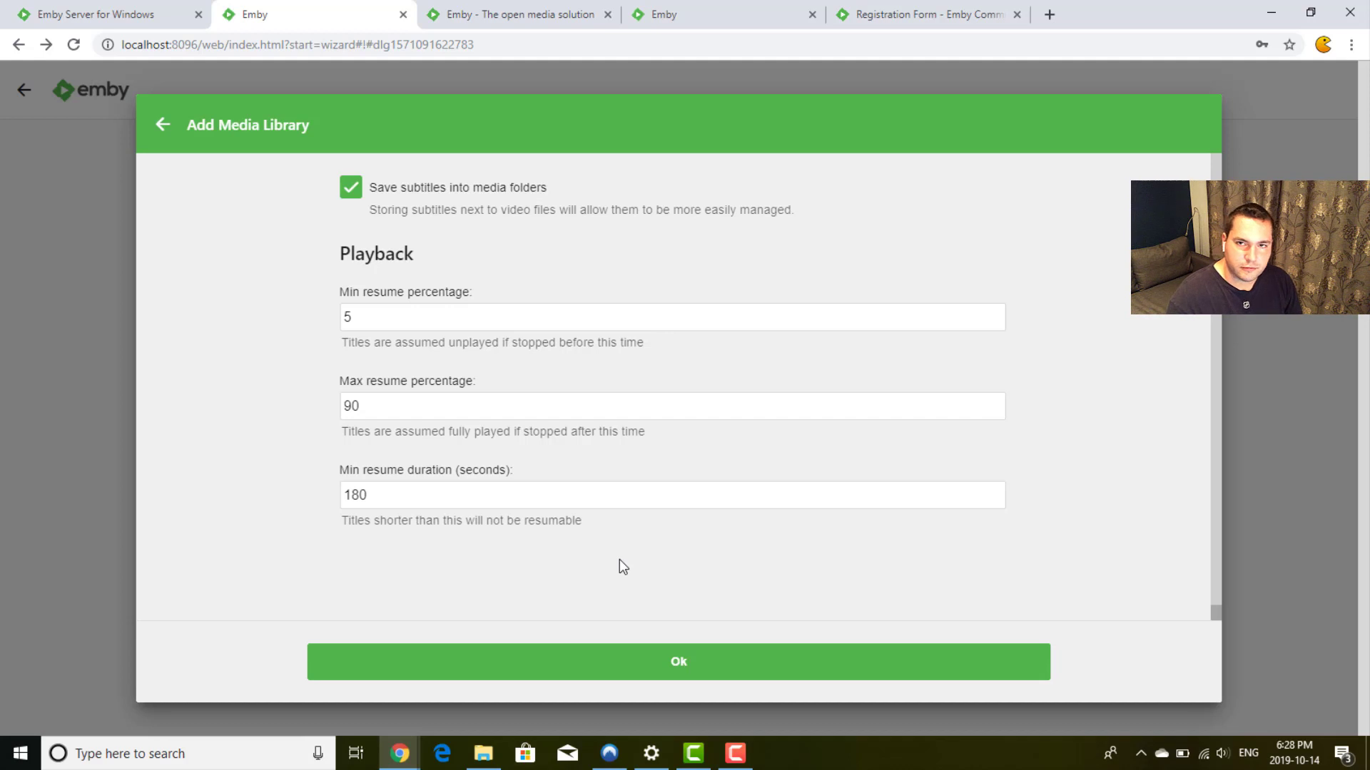
# Step: Save the Movies library and start a new library with TV shows content type
pyautogui.click(667, 658)
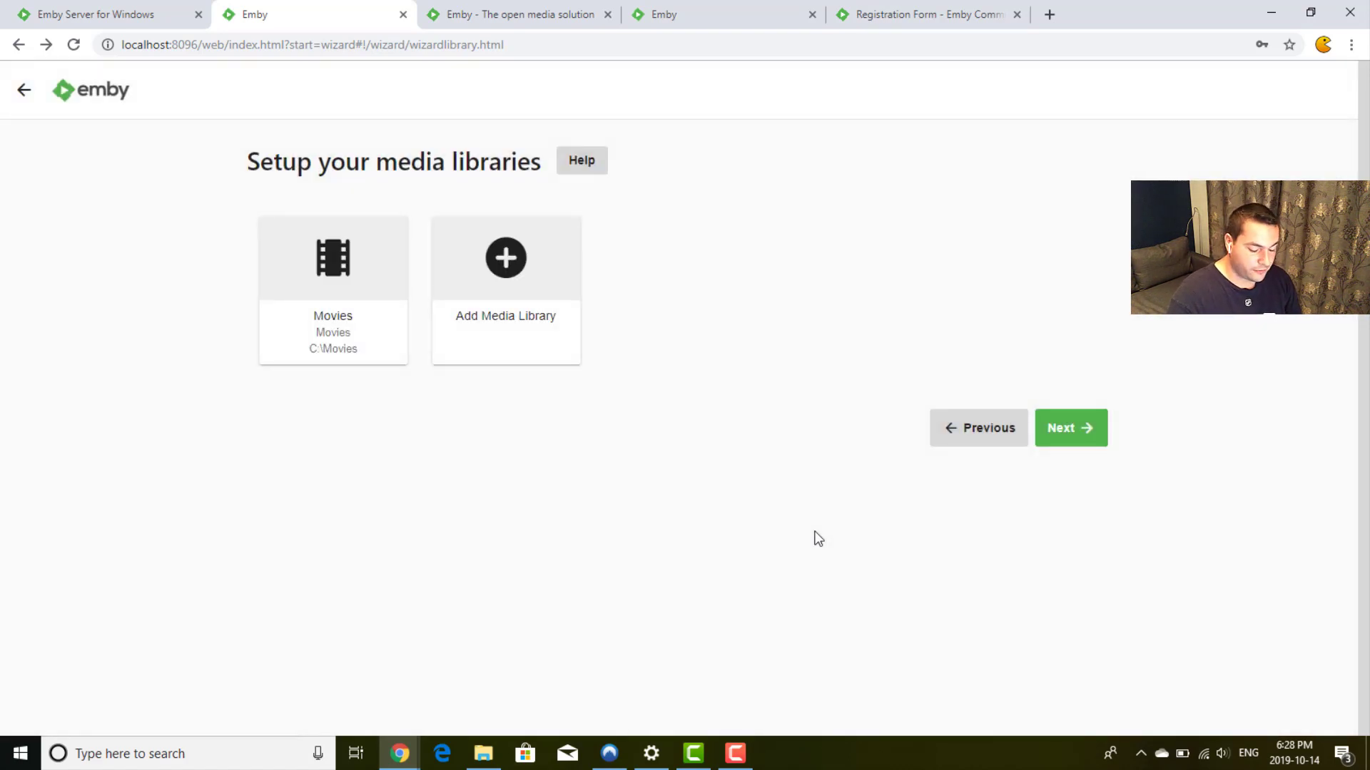
pyautogui.click(518, 274)
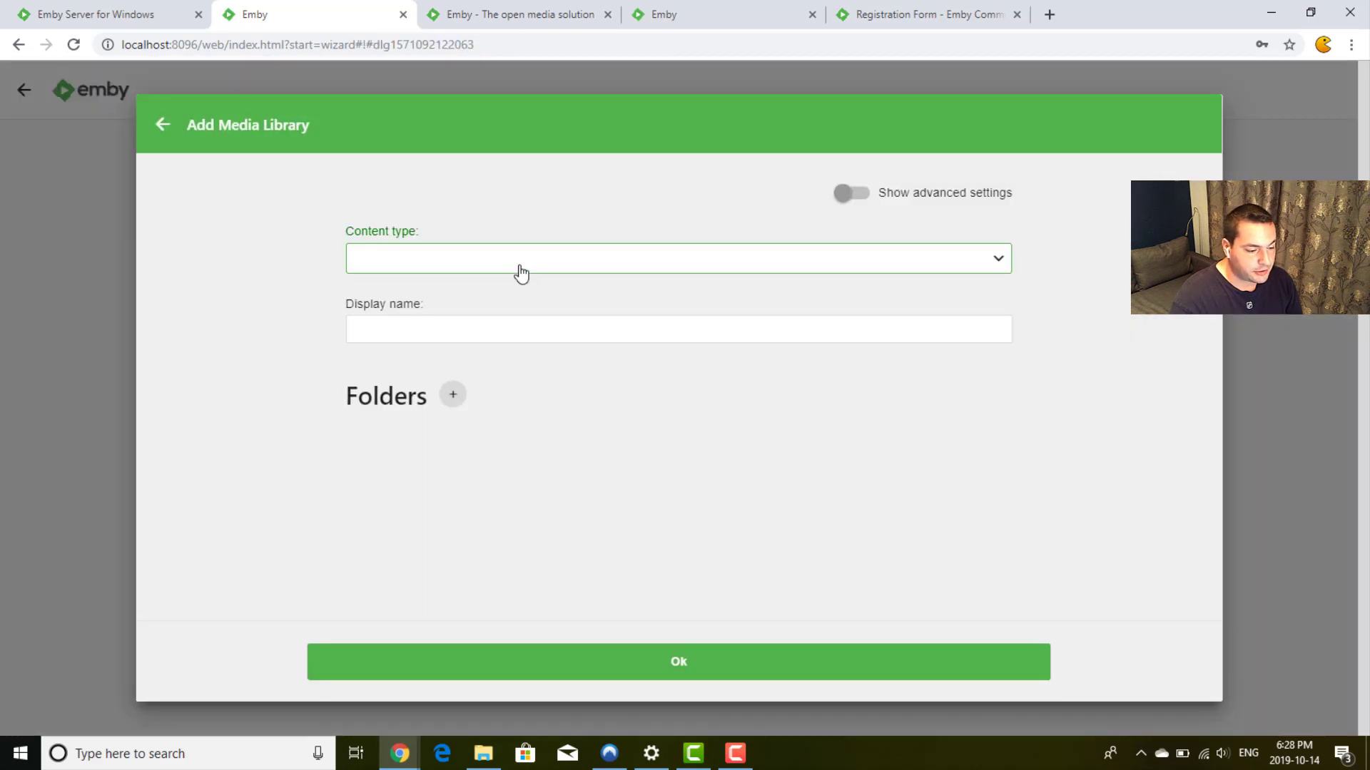
pyautogui.click(510, 261)
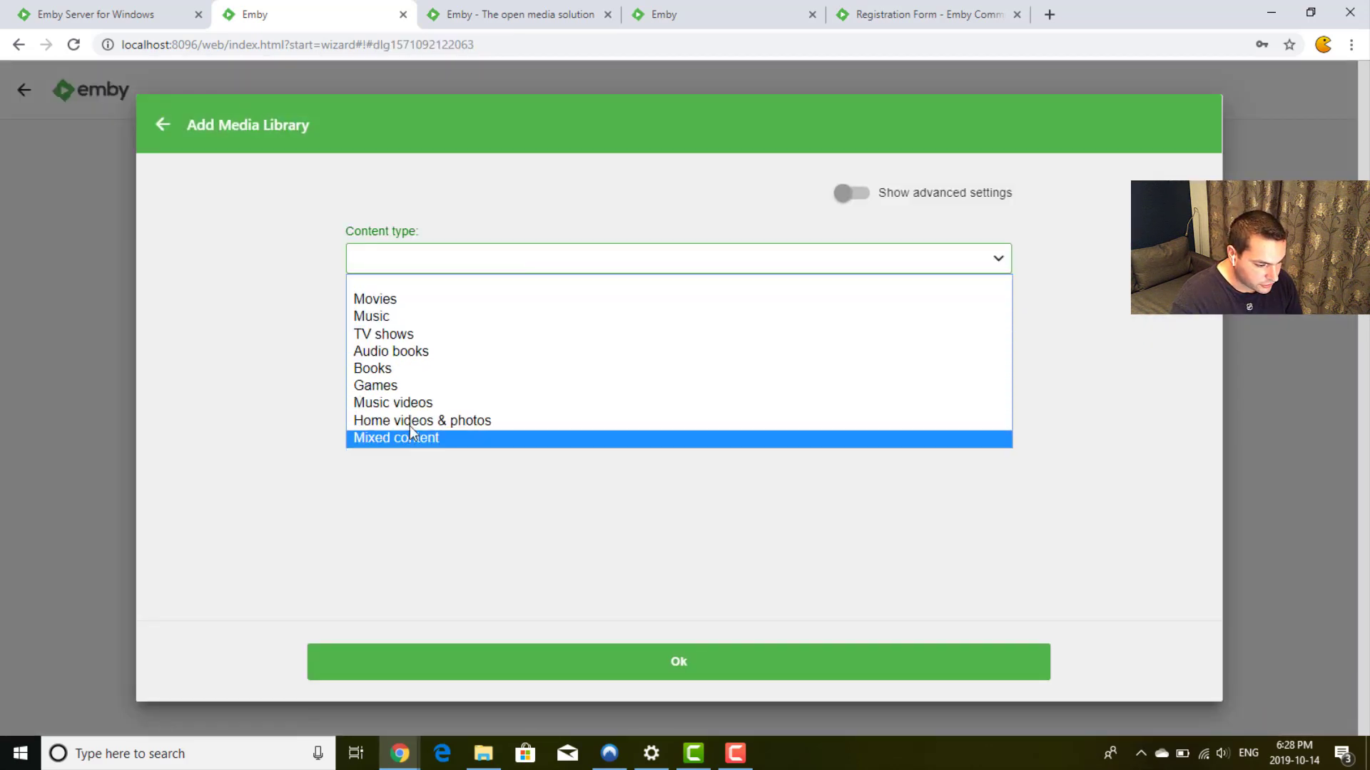
pyautogui.click(456, 335)
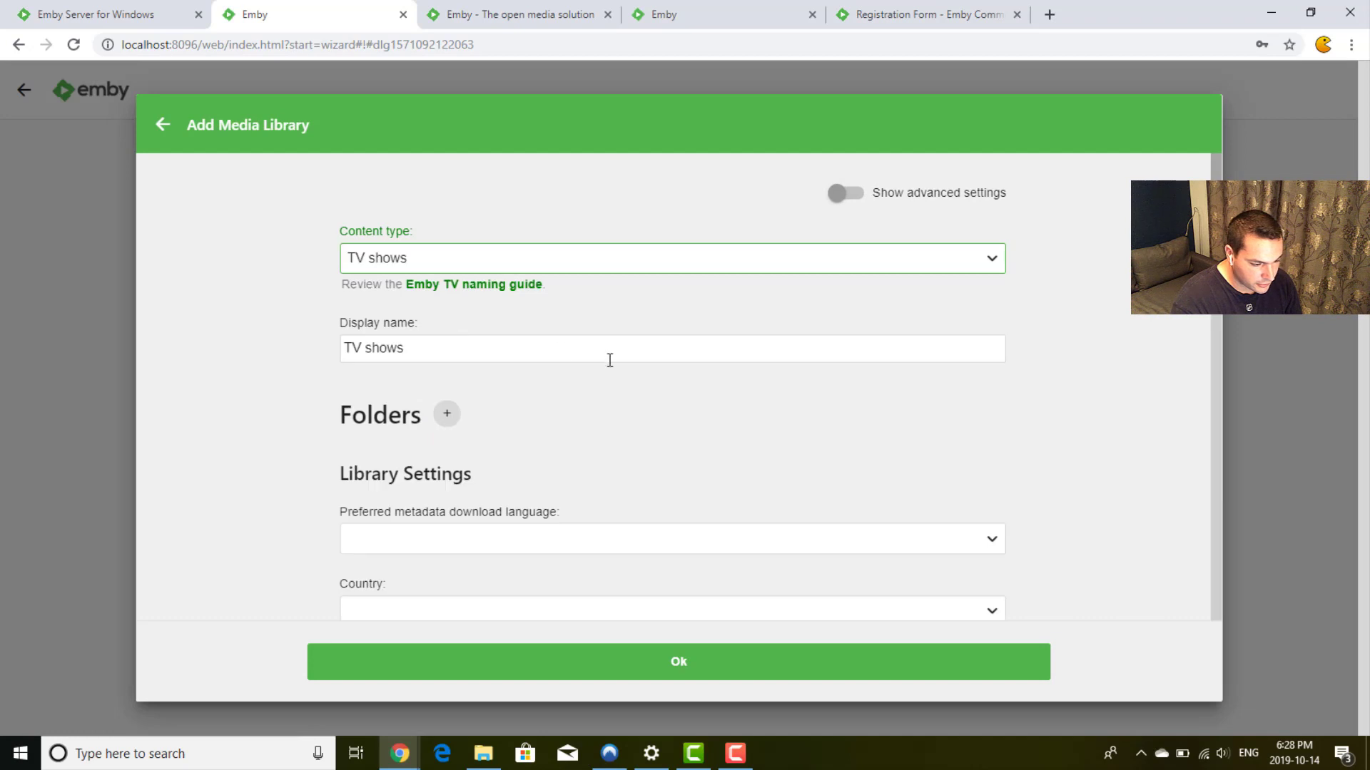
# Step: Add C:\TV Shows as the folder of the TV shows library
pyautogui.scroll(-1, 844, 397)
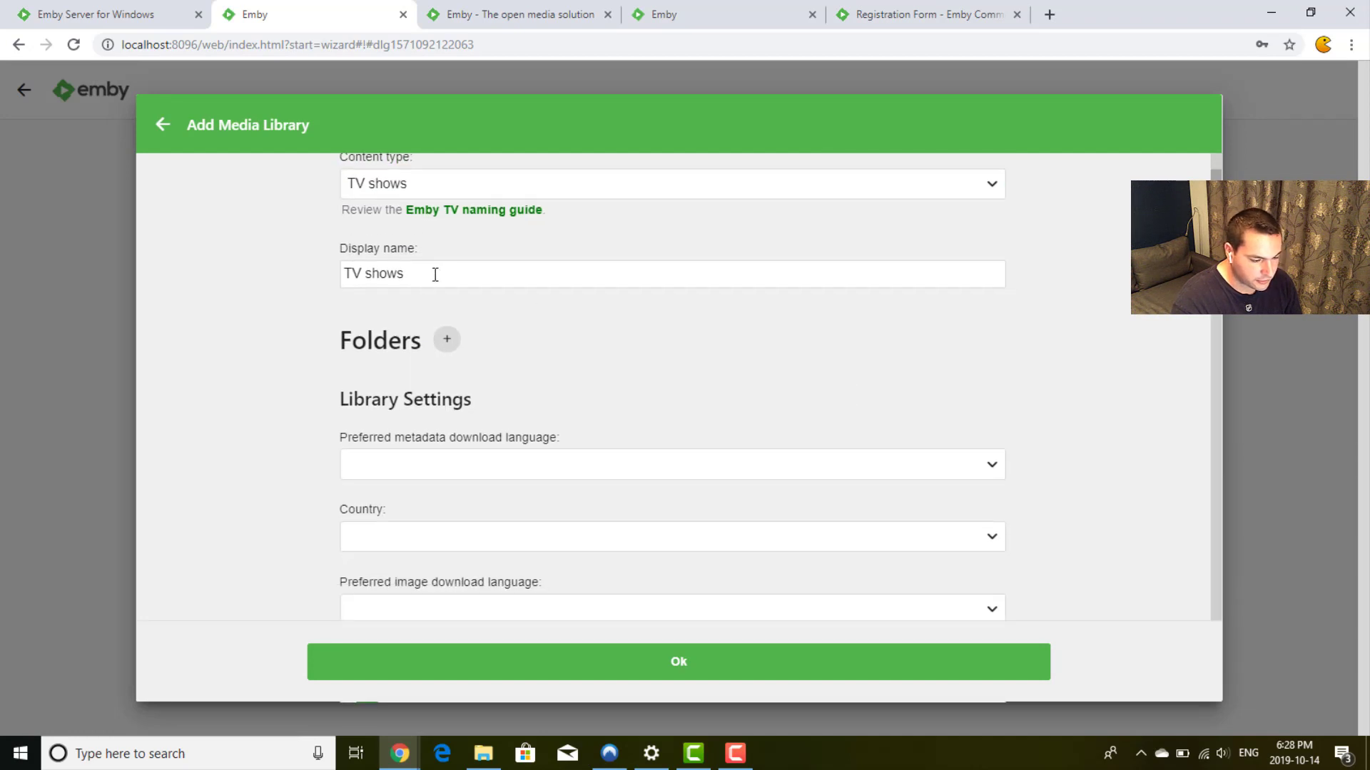
pyautogui.click(445, 340)
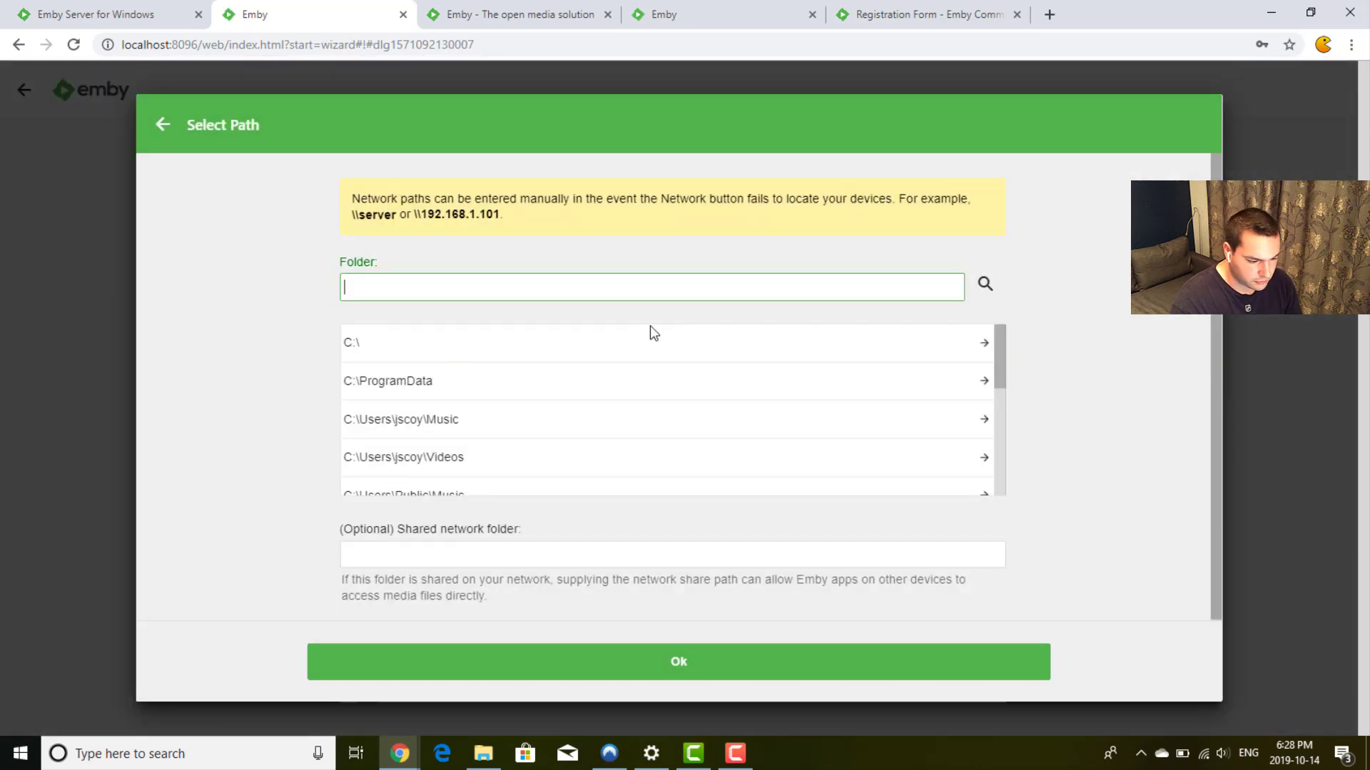
pyautogui.click(687, 355)
pyautogui.scroll(-3, 563, 408)
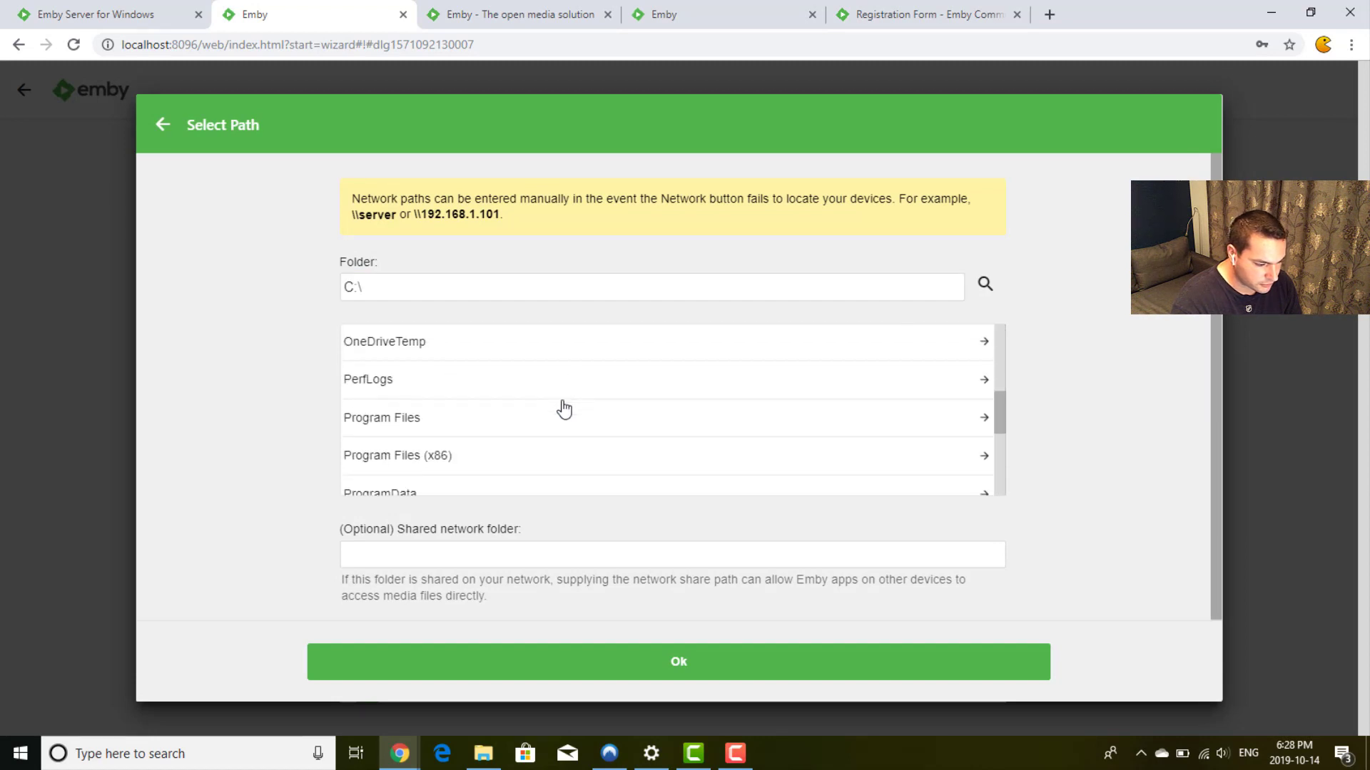
pyautogui.scroll(-2, 563, 408)
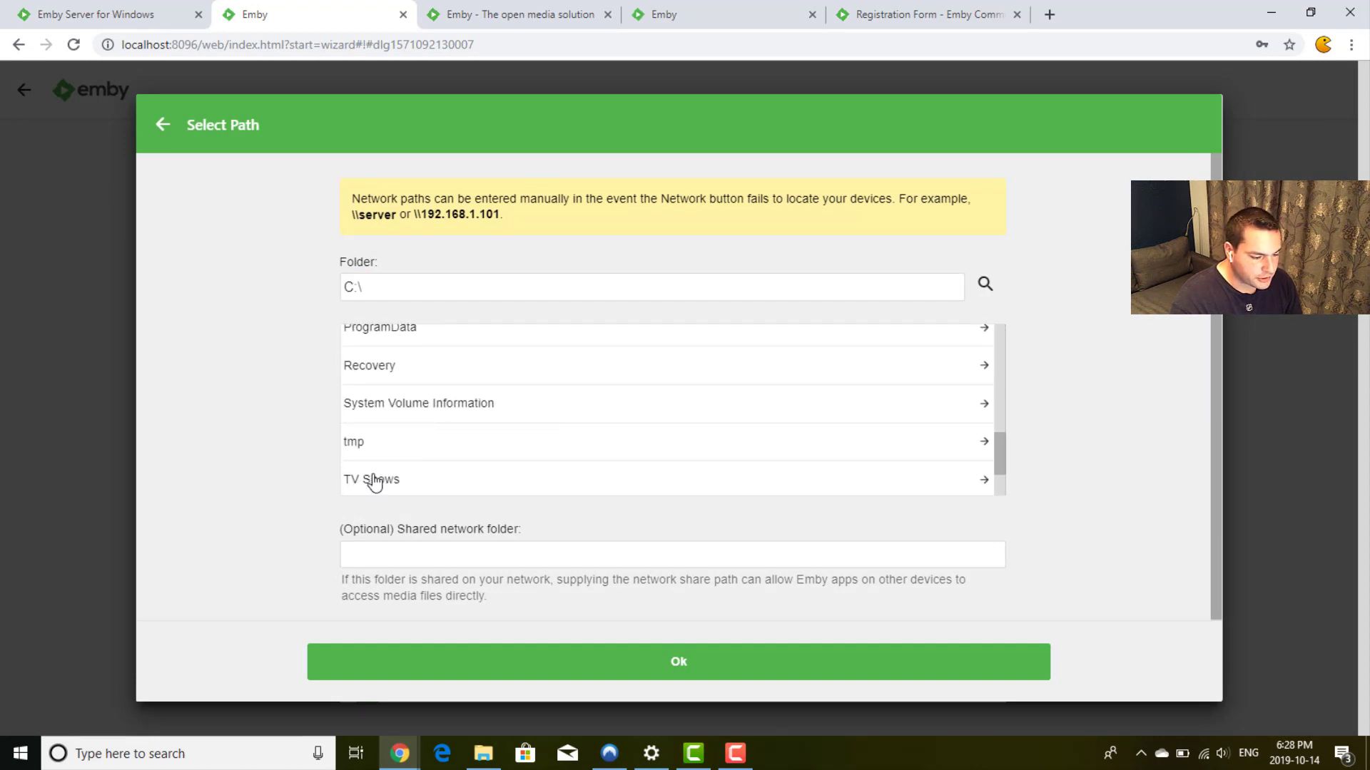
pyautogui.click(686, 671)
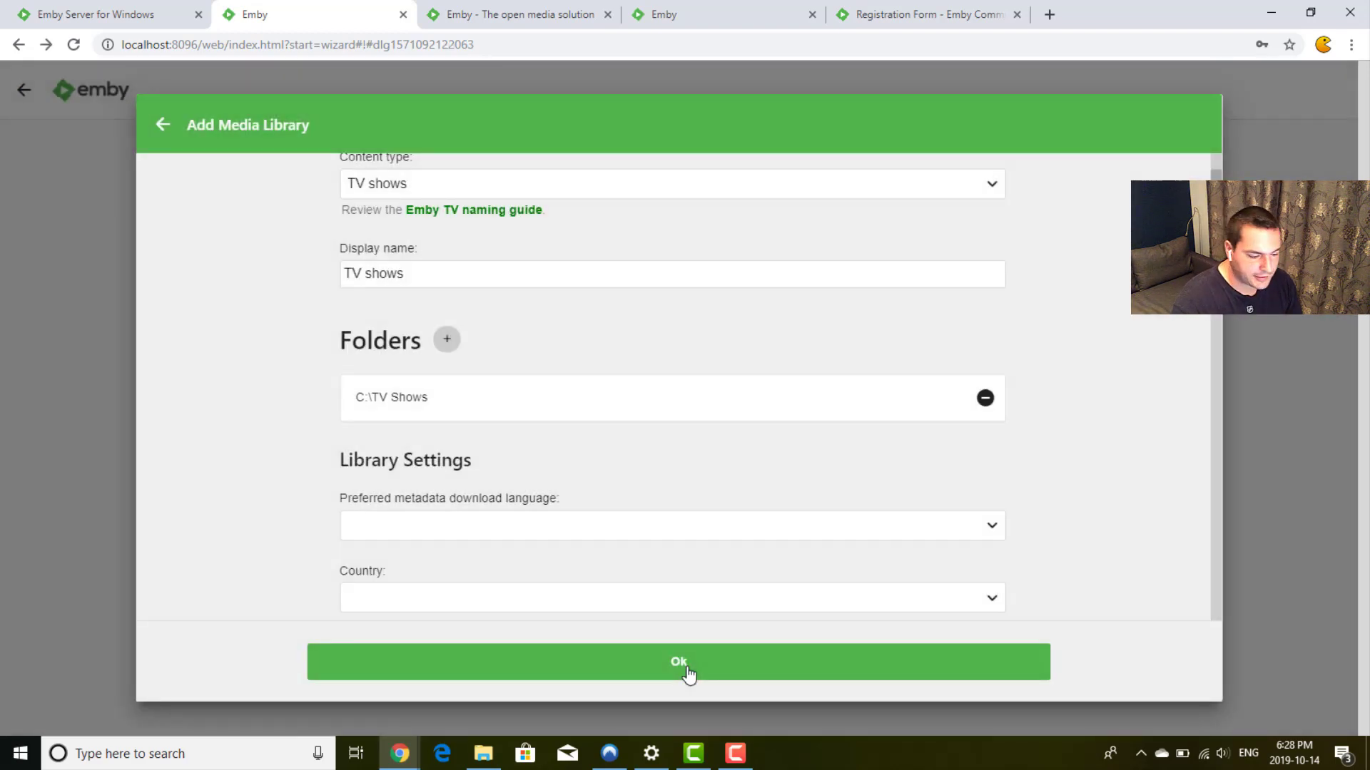
# Step: Enable The Open Movie Database for series, TheMovieDb for seasons, and both for episodes
pyautogui.scroll(-6, 1199, 339)
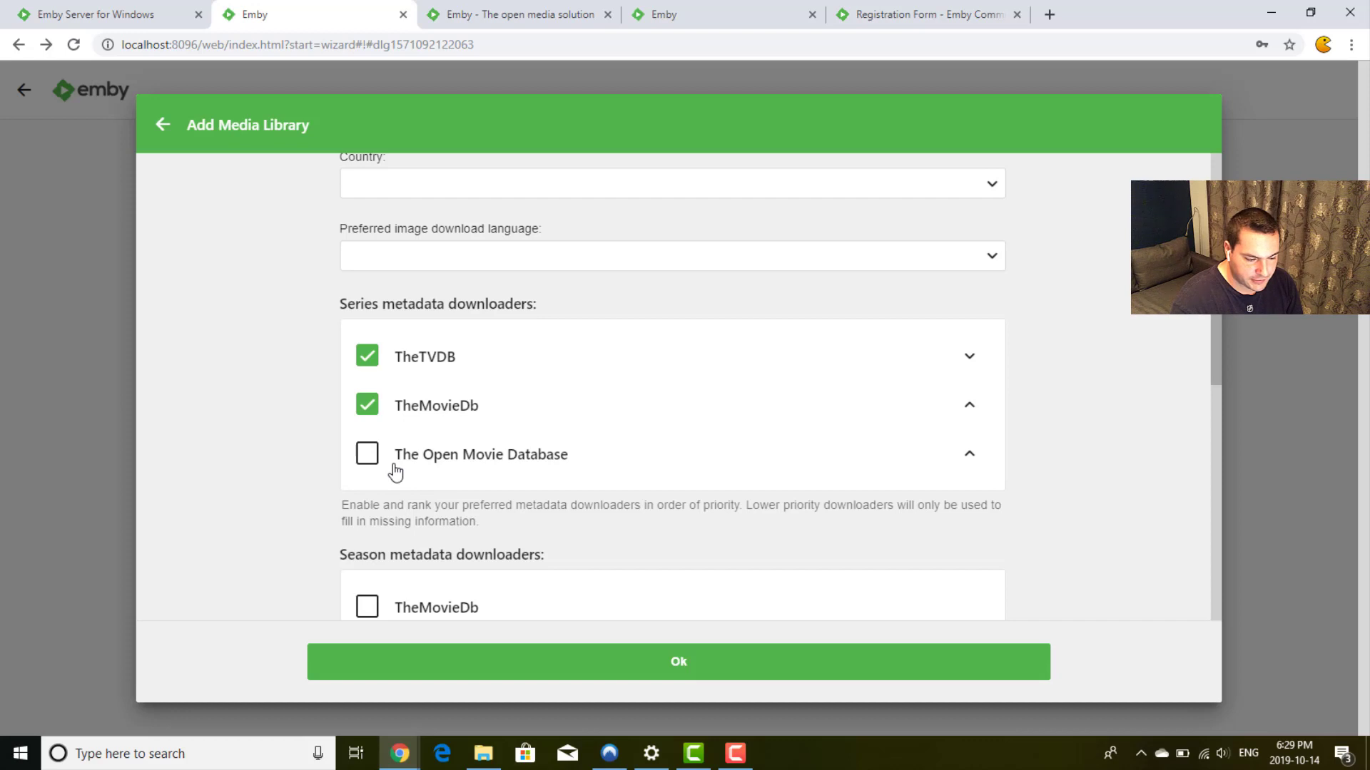
pyautogui.click(368, 458)
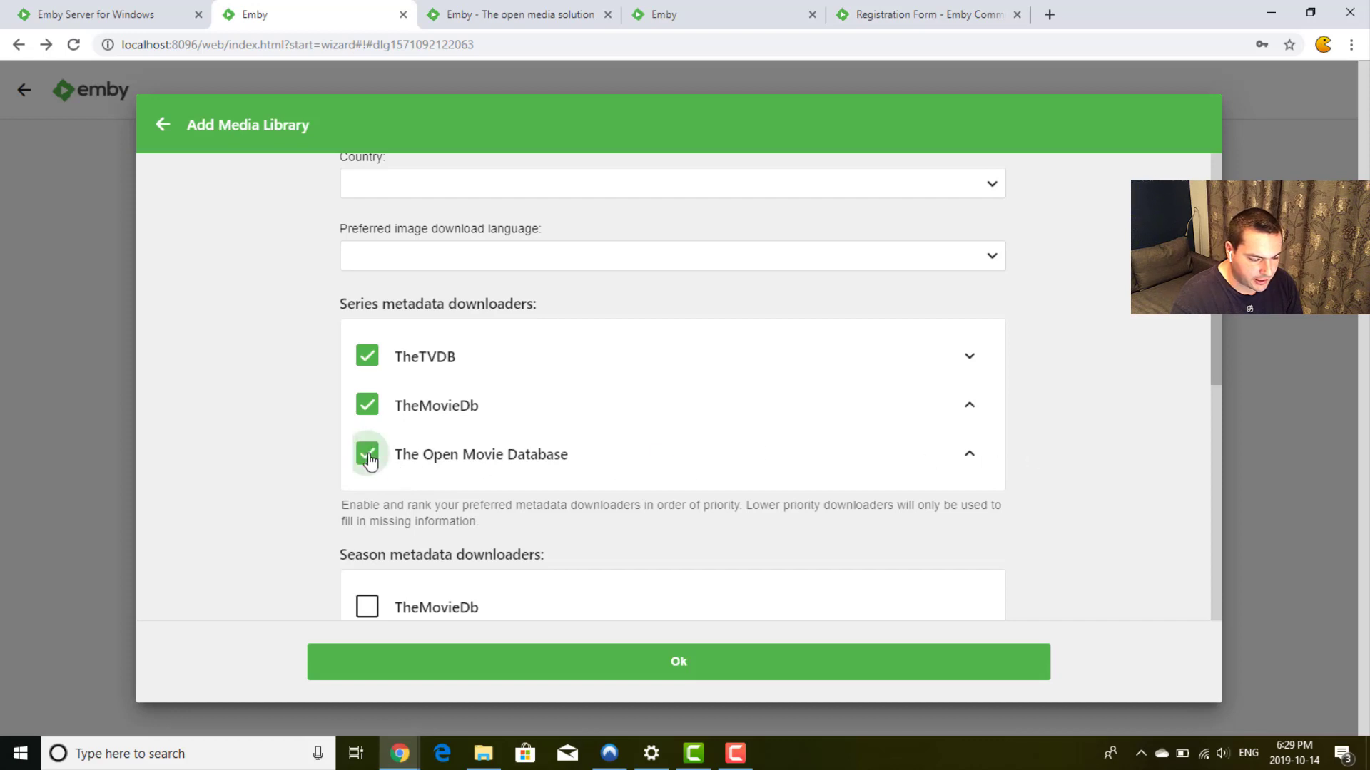
pyautogui.scroll(-4, 1127, 428)
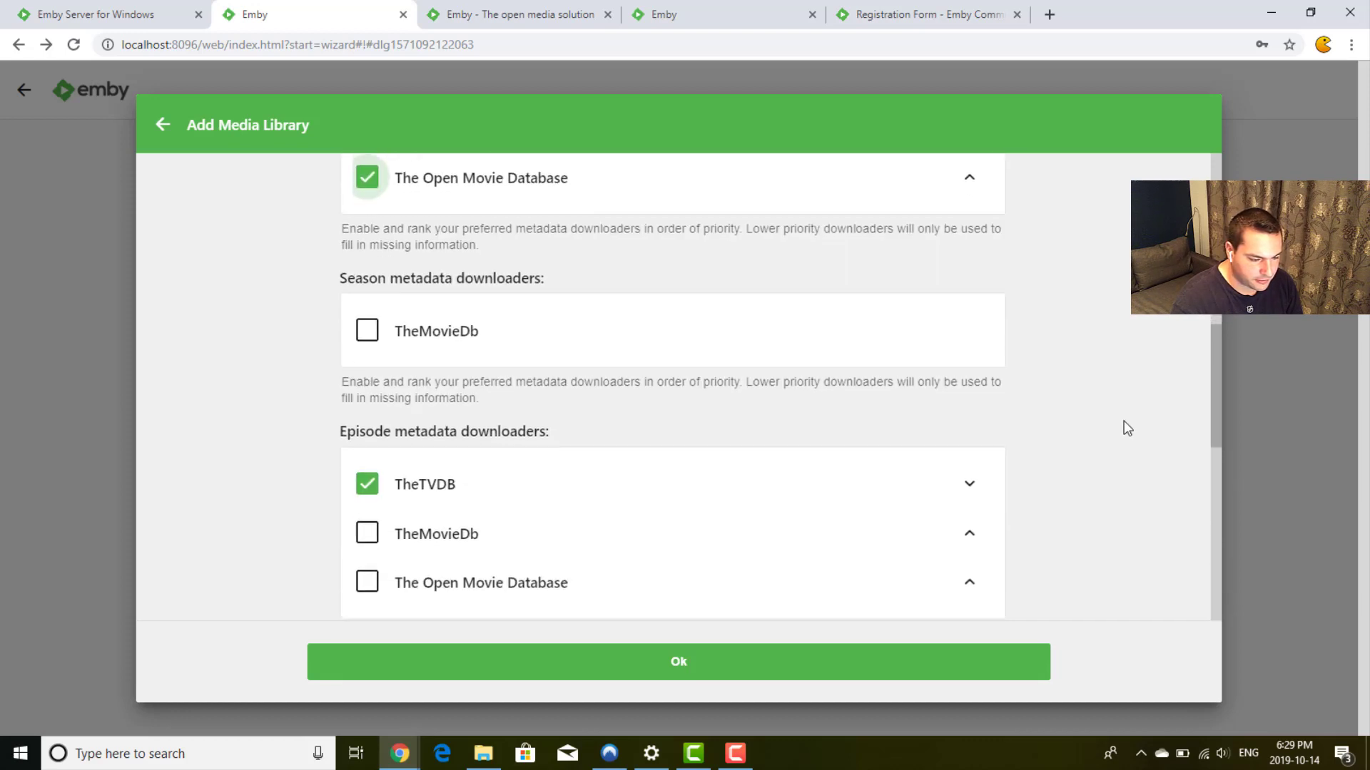
pyautogui.click(365, 325)
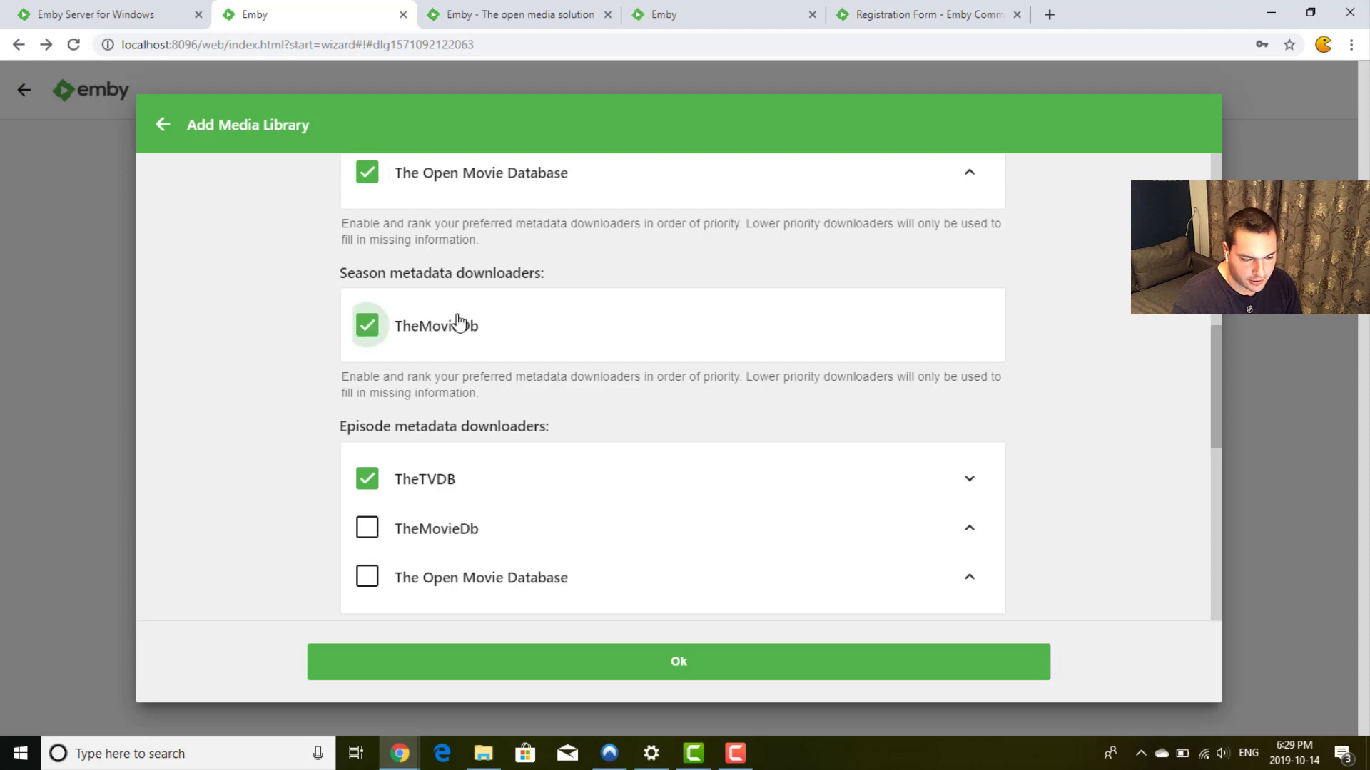
pyautogui.scroll(-2, 1043, 382)
pyautogui.scroll(-3, 1043, 382)
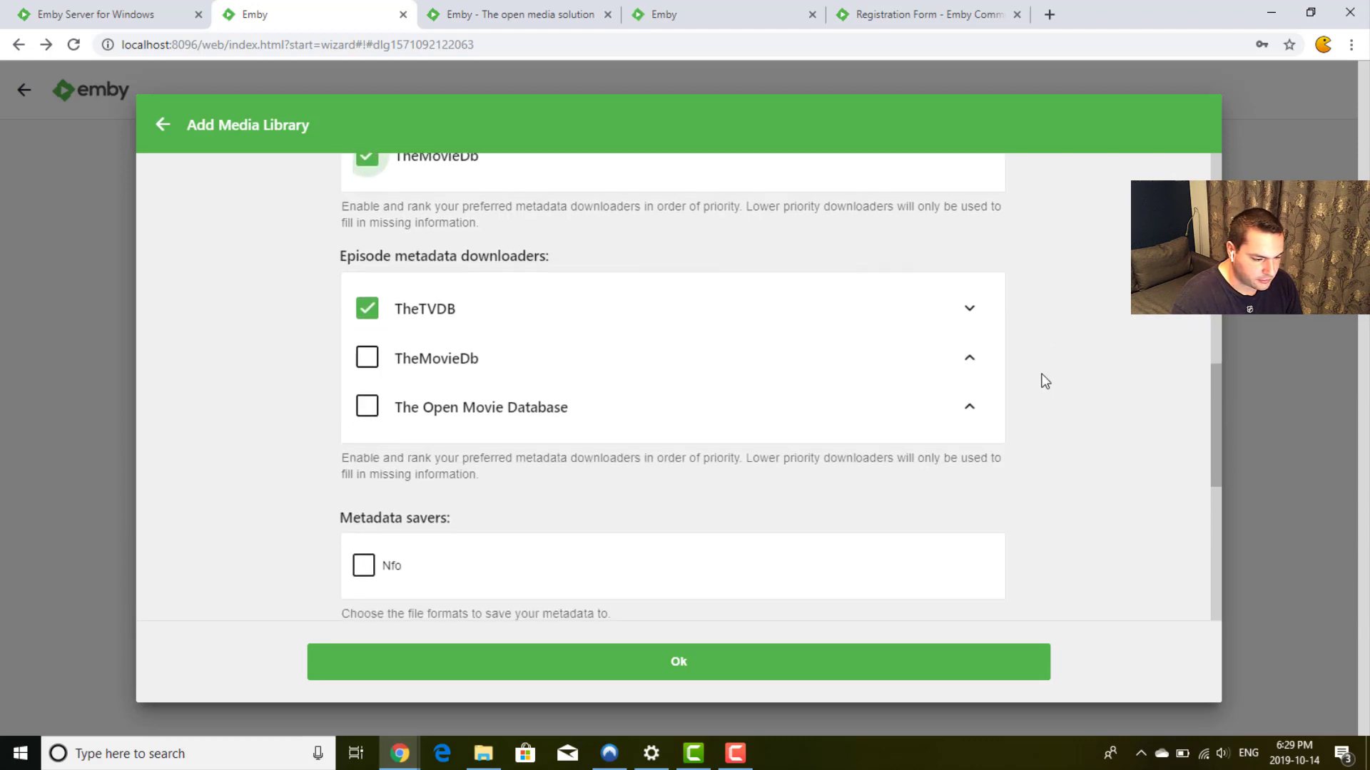
pyautogui.scroll(-1, 1043, 382)
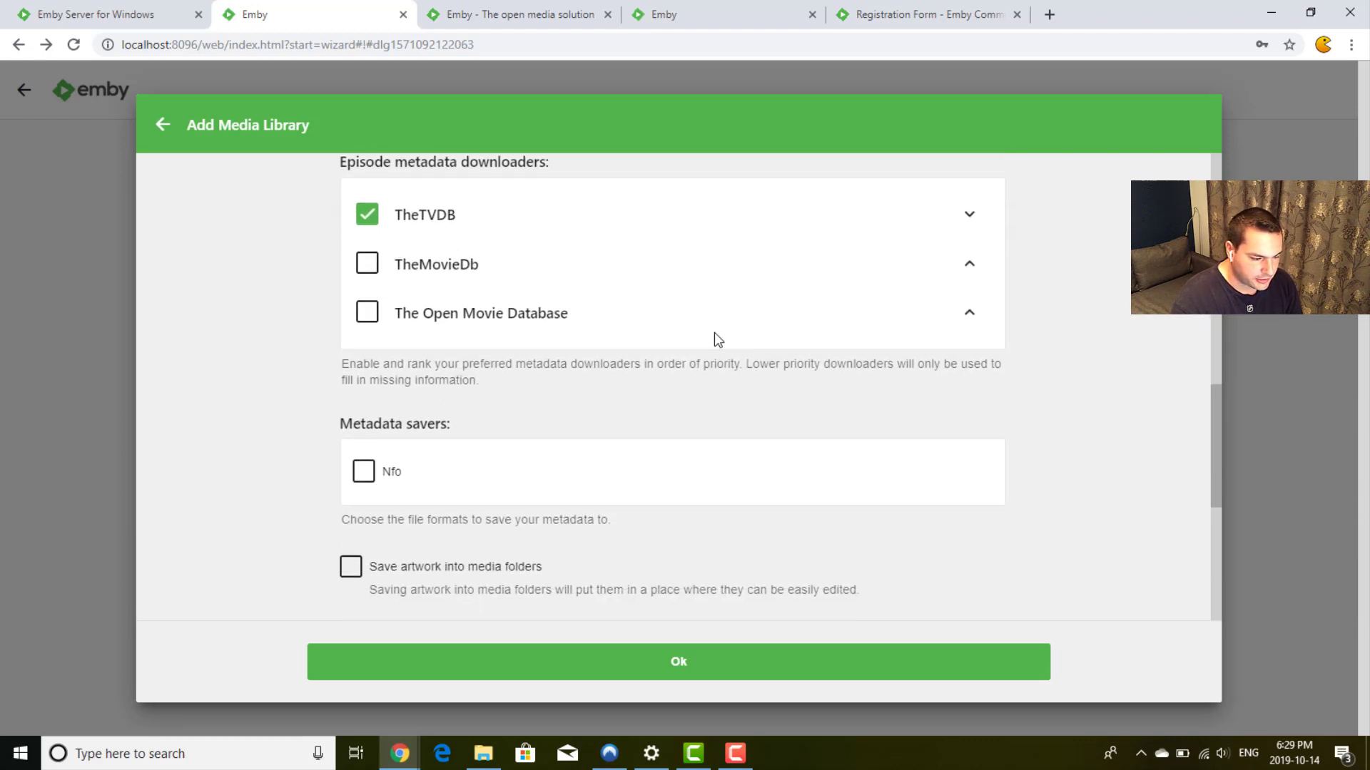
pyautogui.click(367, 266)
pyautogui.click(369, 311)
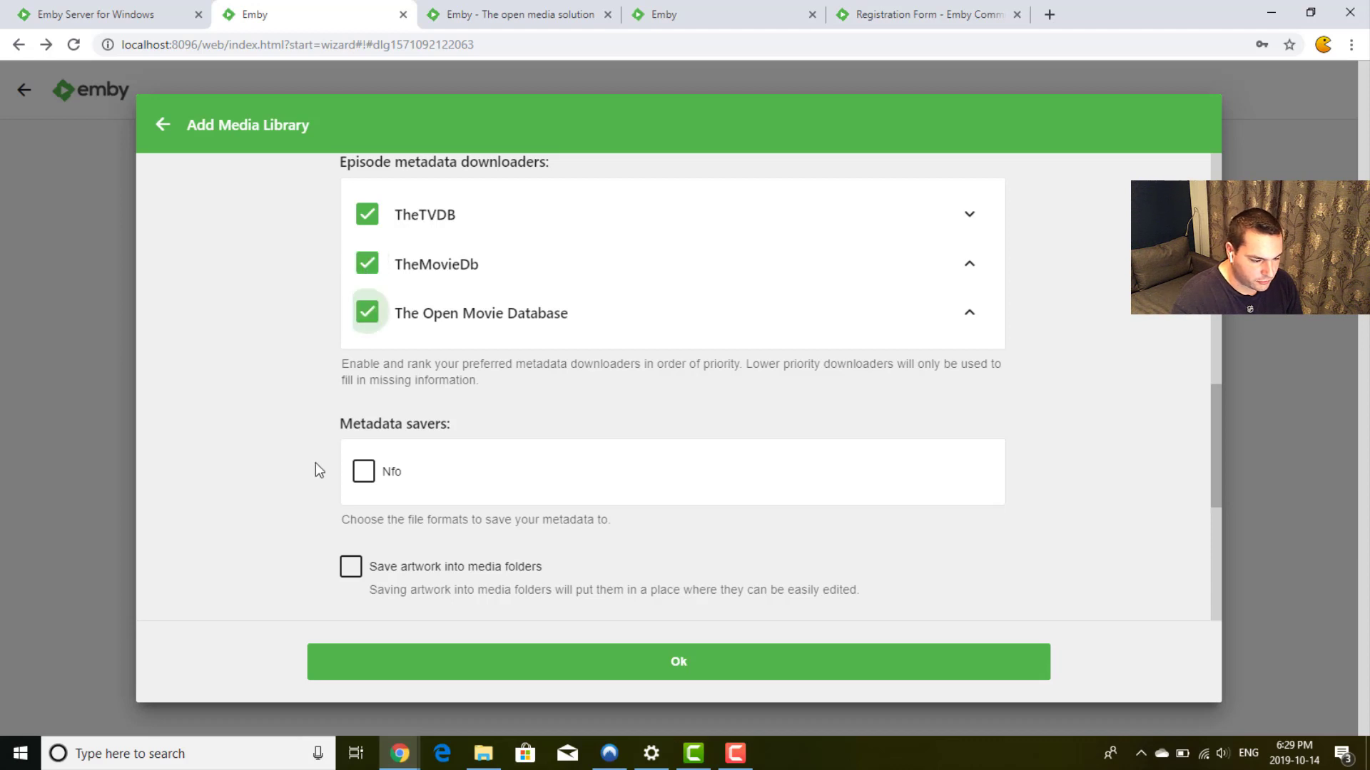
pyautogui.scroll(-2, 315, 464)
pyautogui.scroll(-3, 315, 464)
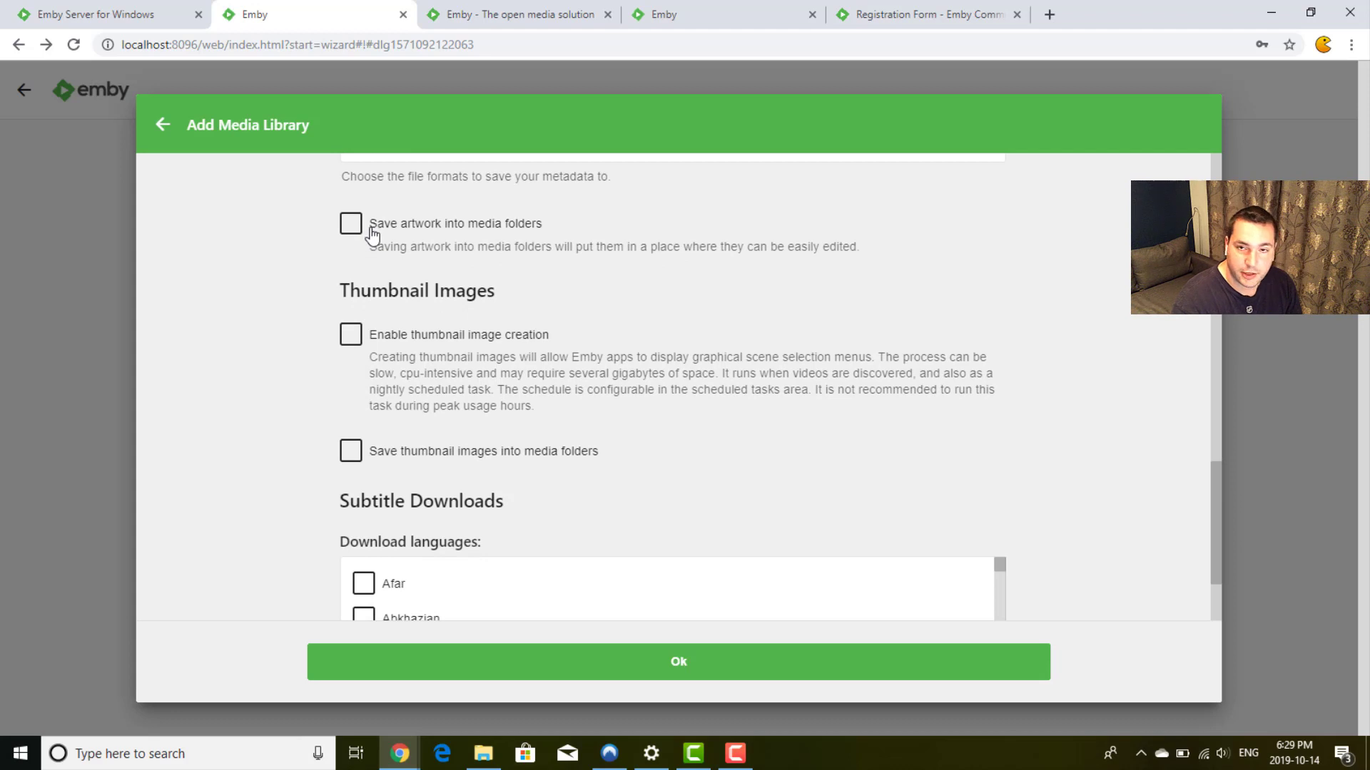
pyautogui.scroll(-7, 319, 370)
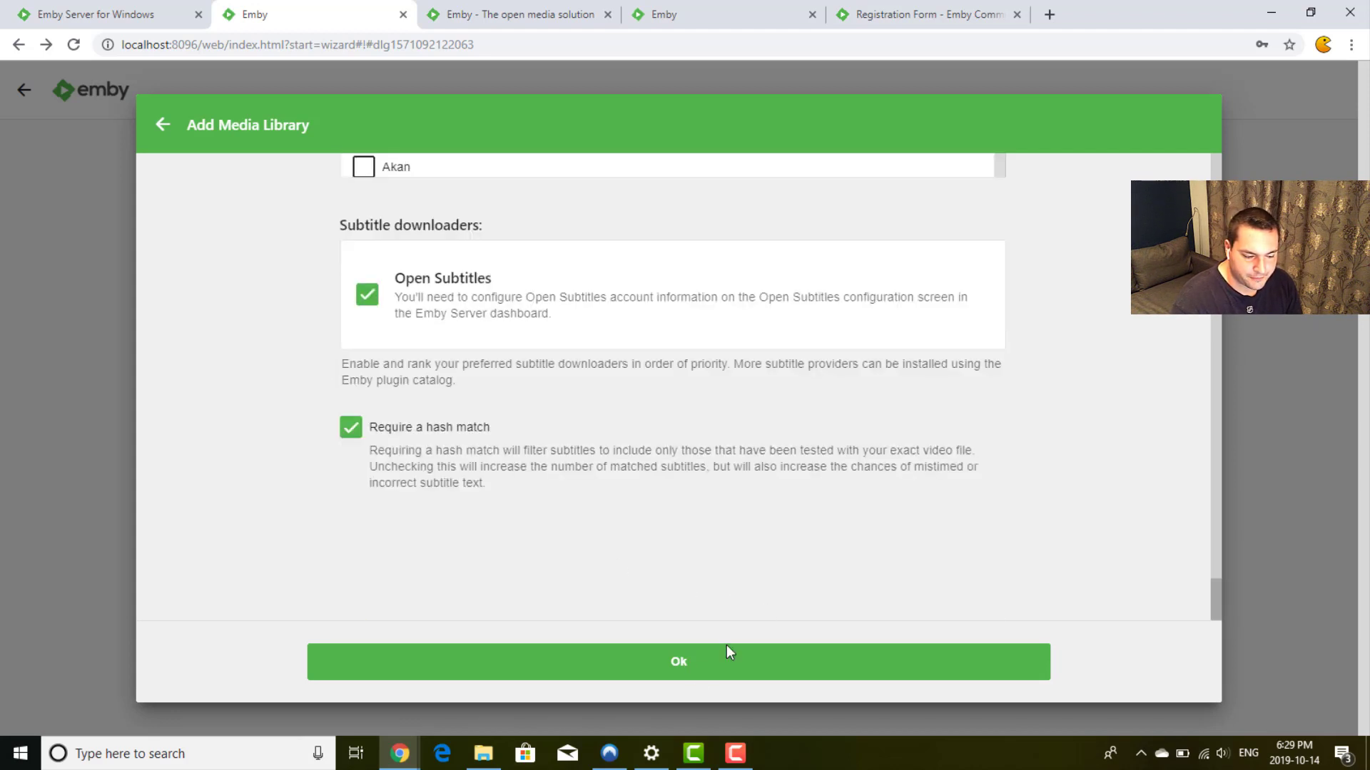
# Step: Save the TV shows library and keep English and United States as metadata defaults
pyautogui.click(691, 674)
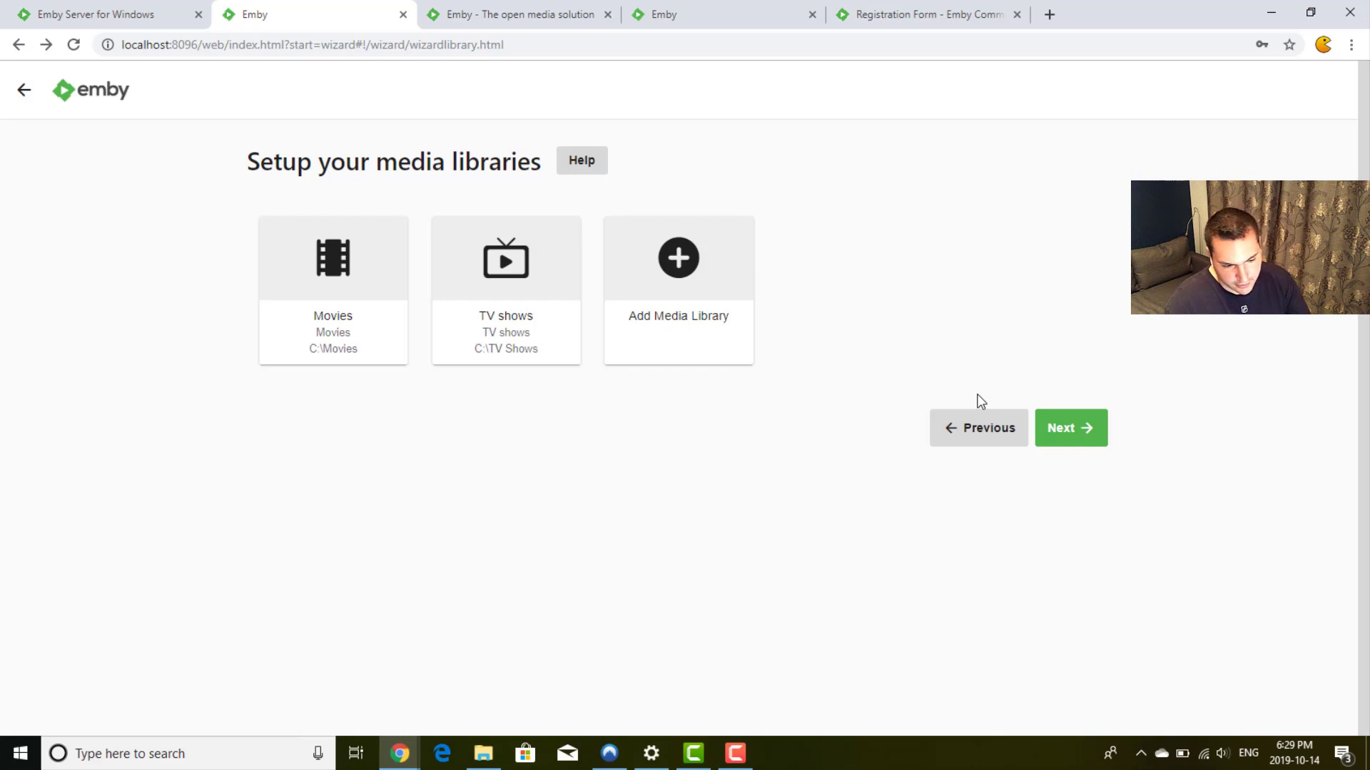
pyautogui.click(1079, 428)
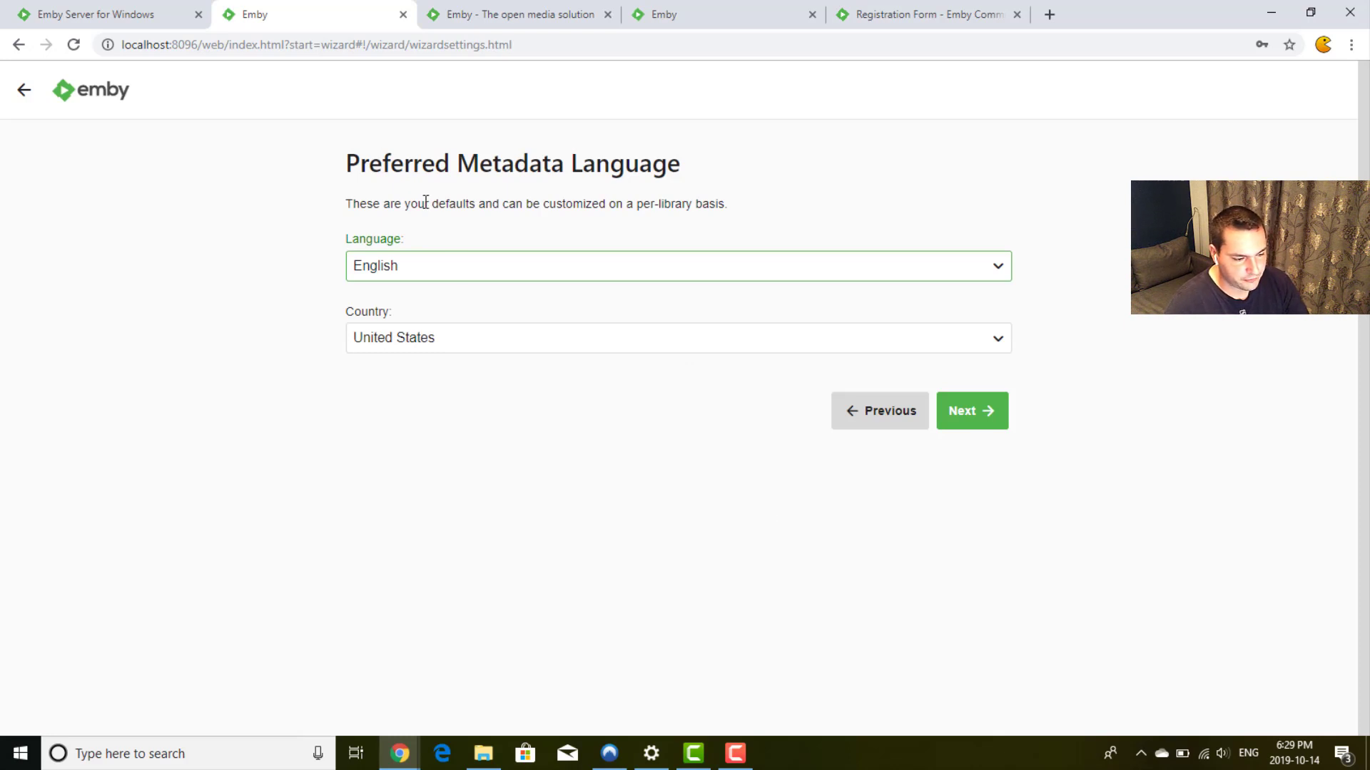
pyautogui.tripleClick(582, 158)
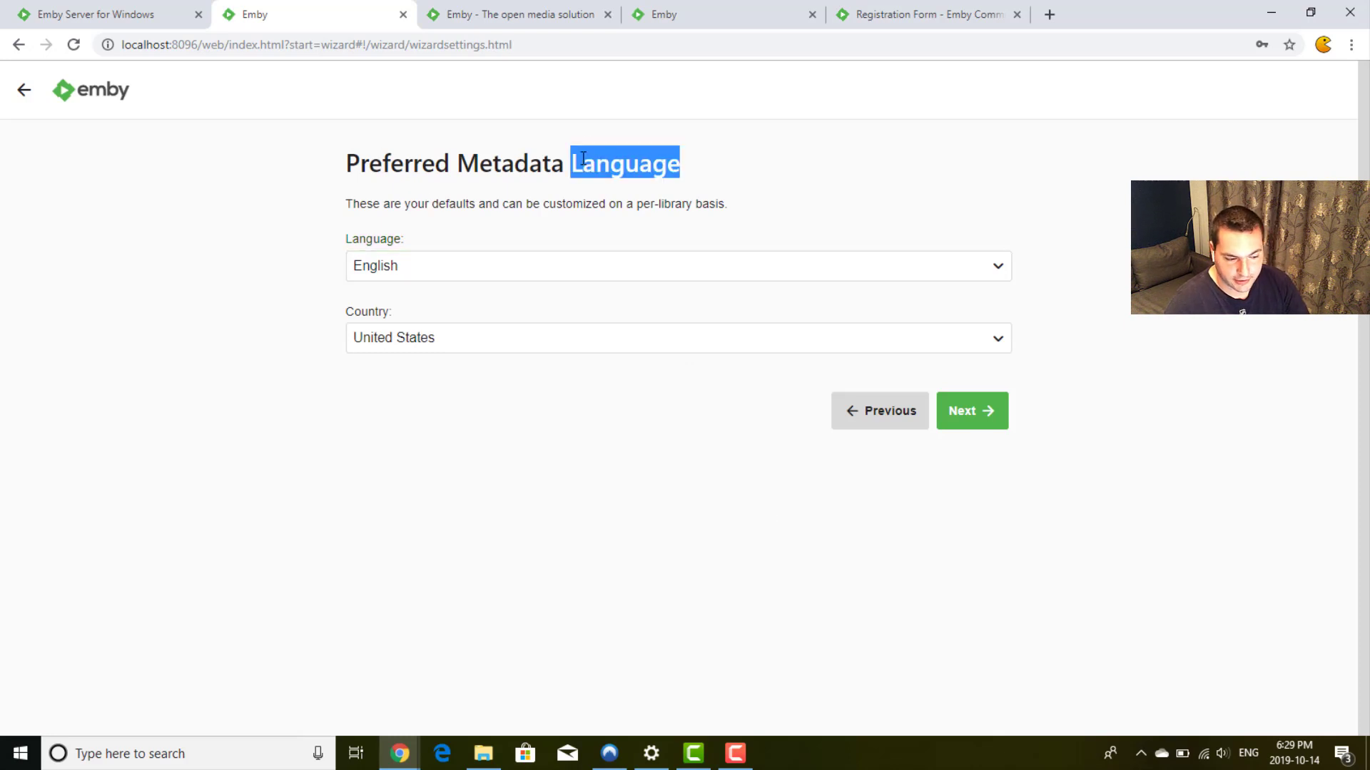
pyautogui.click(583, 158)
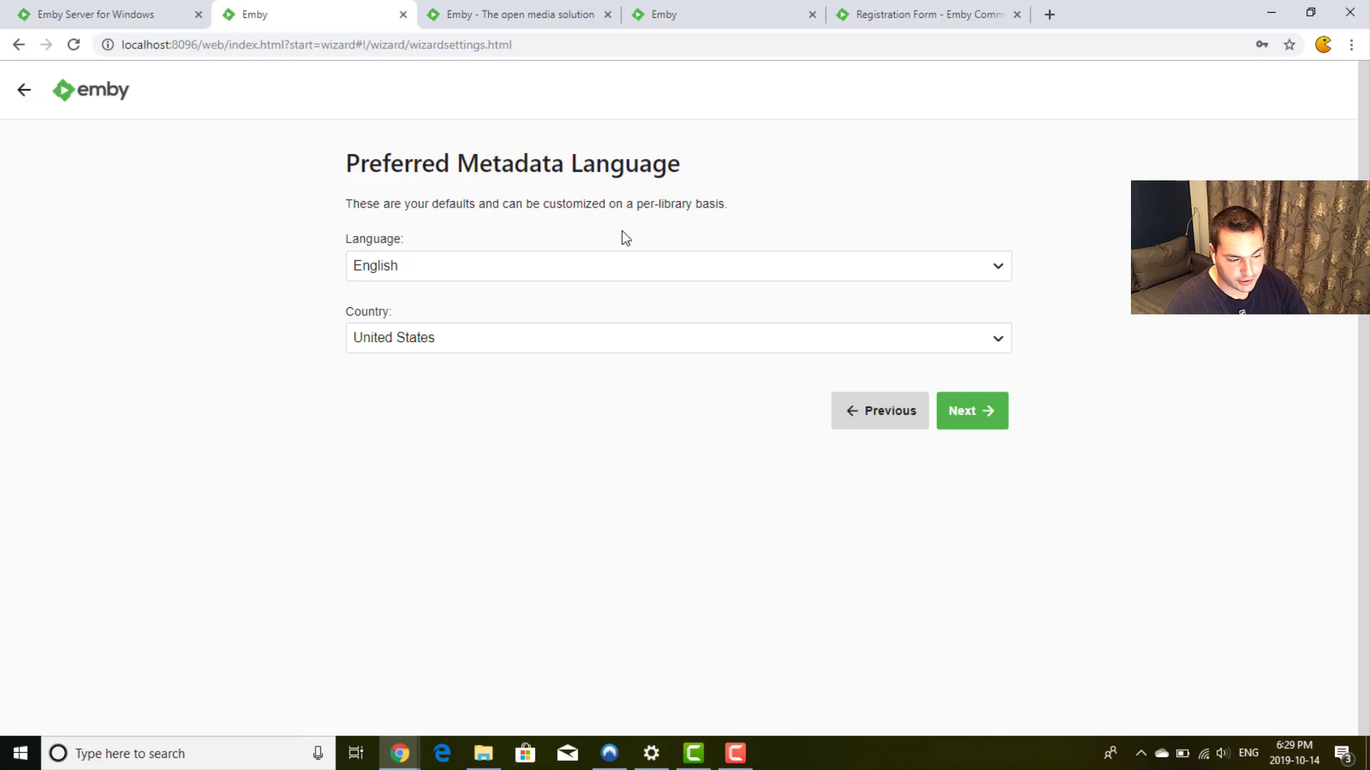
pyautogui.click(980, 410)
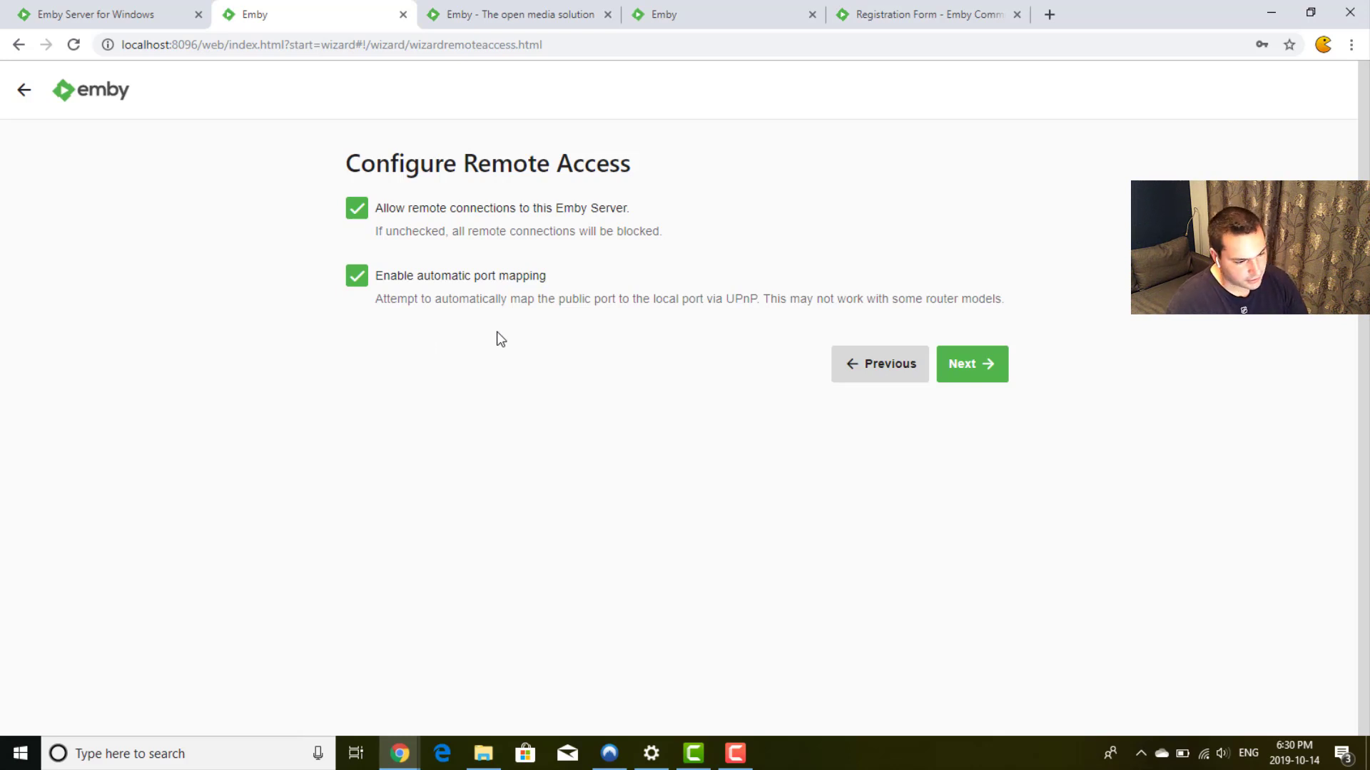
# Step: Keep remote access enabled, accept the terms of service, and finish the setup wizard
pyautogui.click(980, 371)
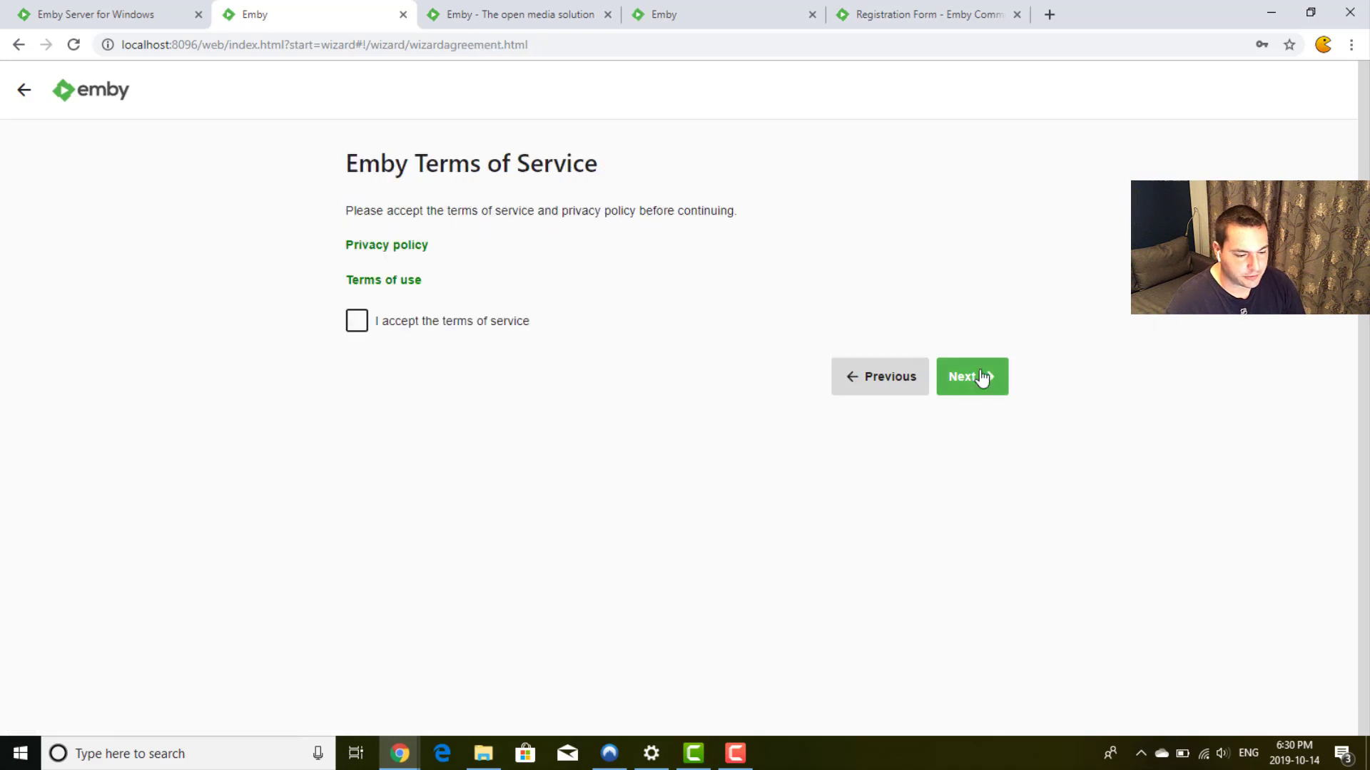
pyautogui.click(356, 321)
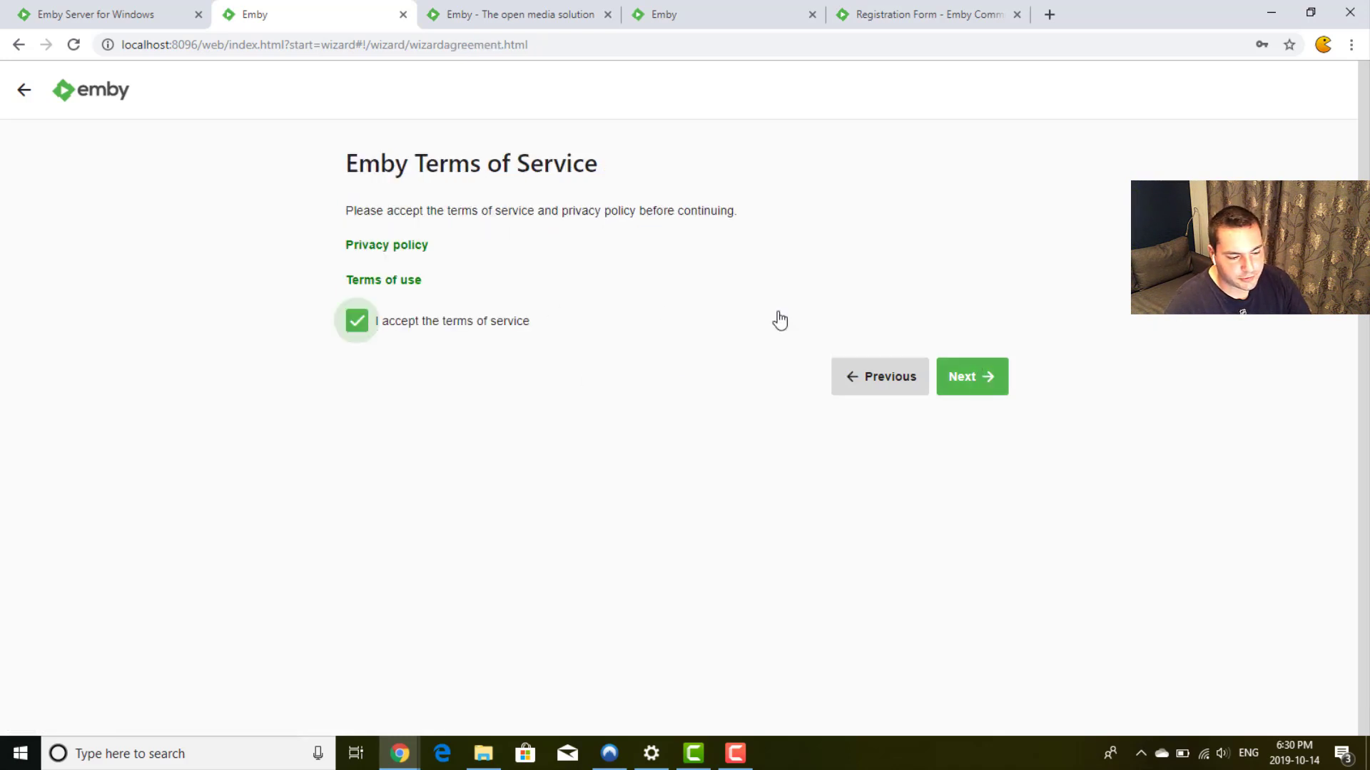
pyautogui.click(964, 388)
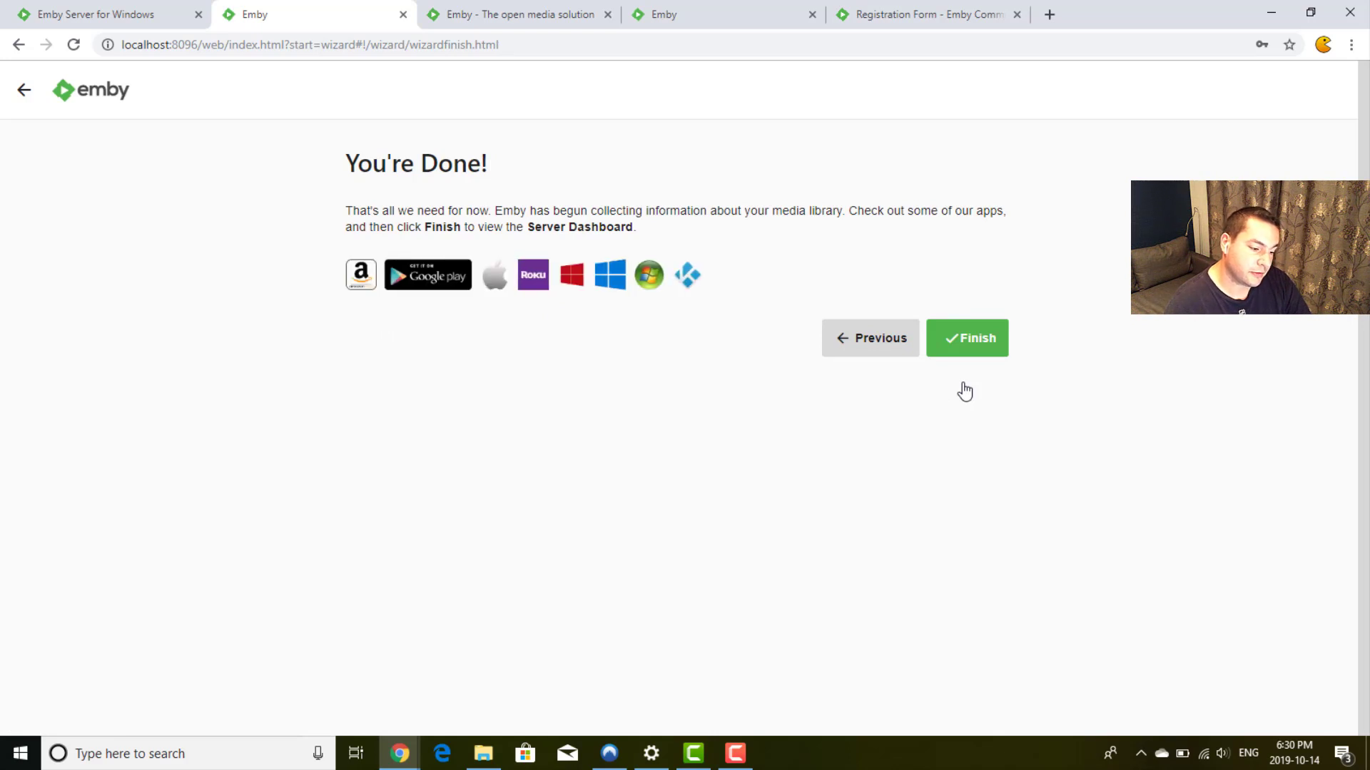
pyautogui.click(956, 350)
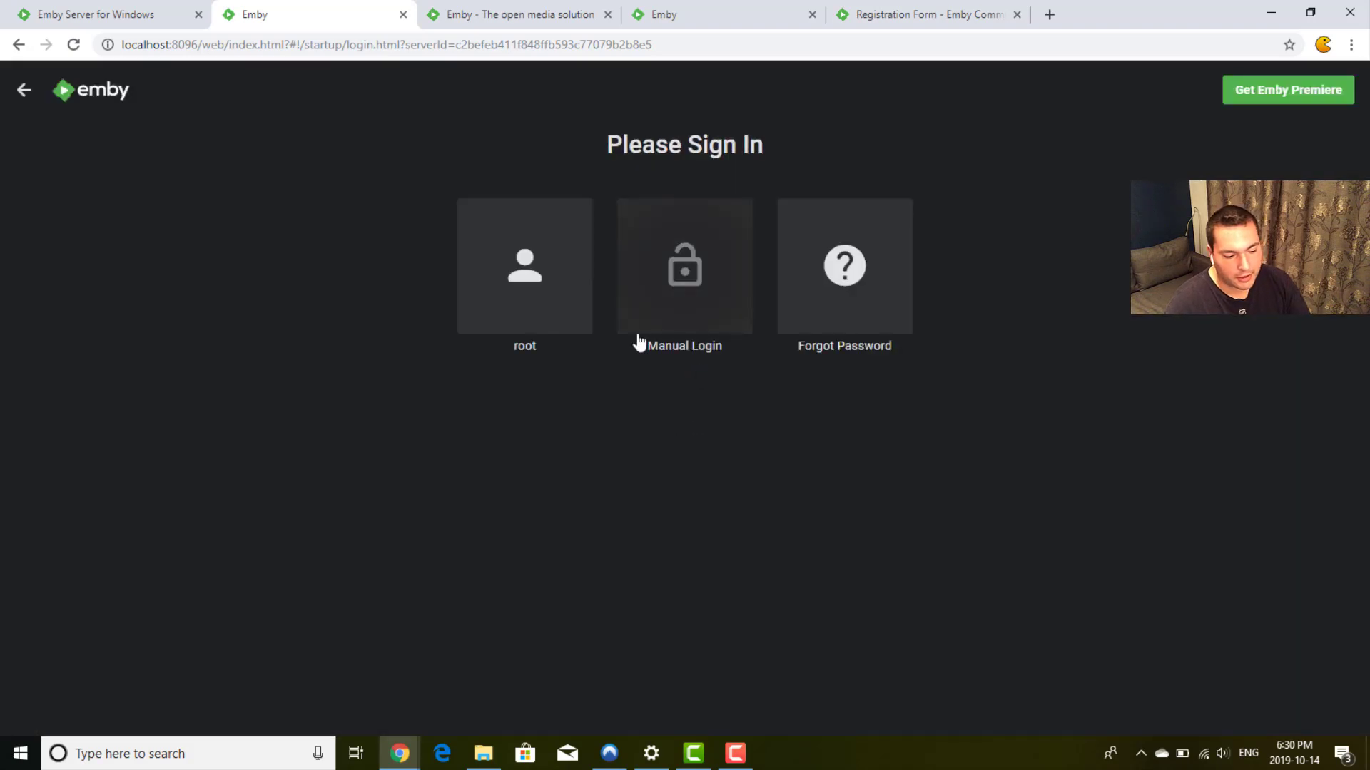
# Step: Sign in as the root user with the account password
pyautogui.click(532, 280)
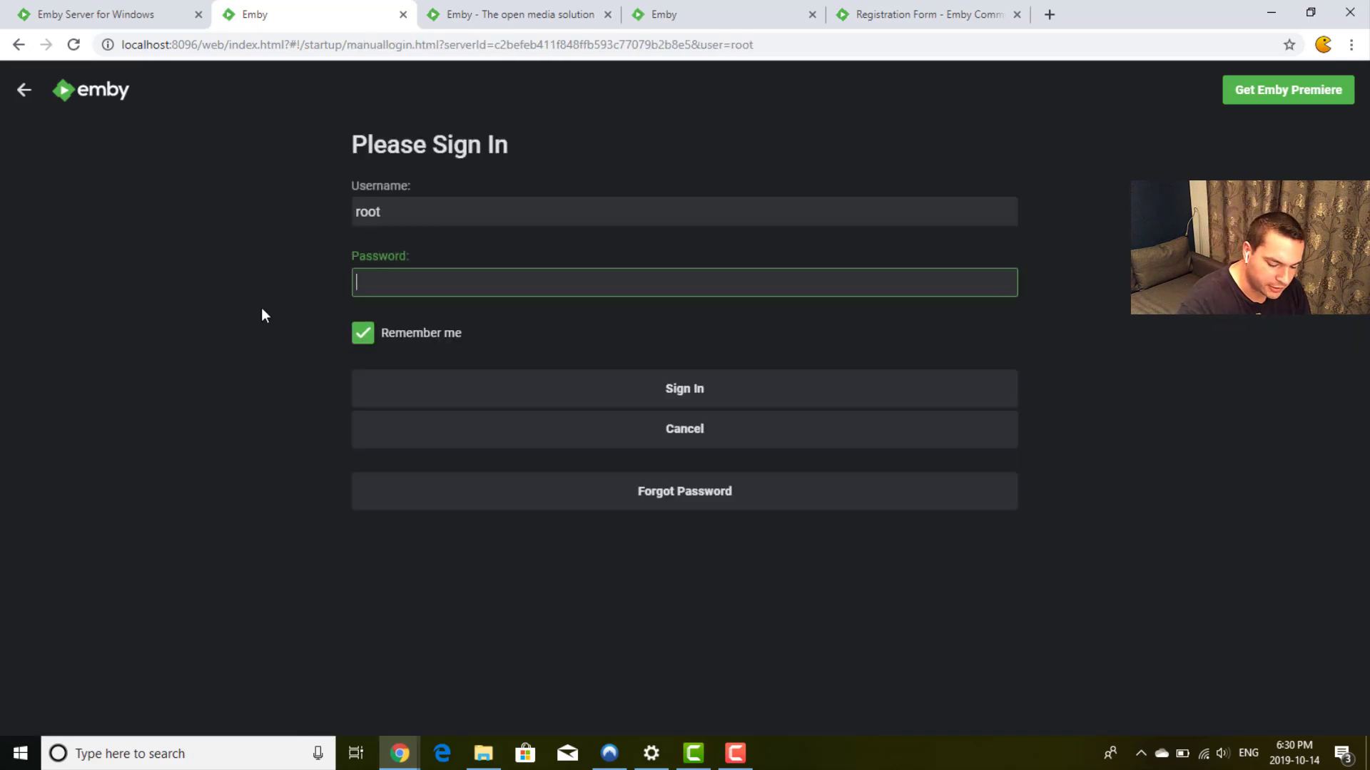
pyautogui.write('root')
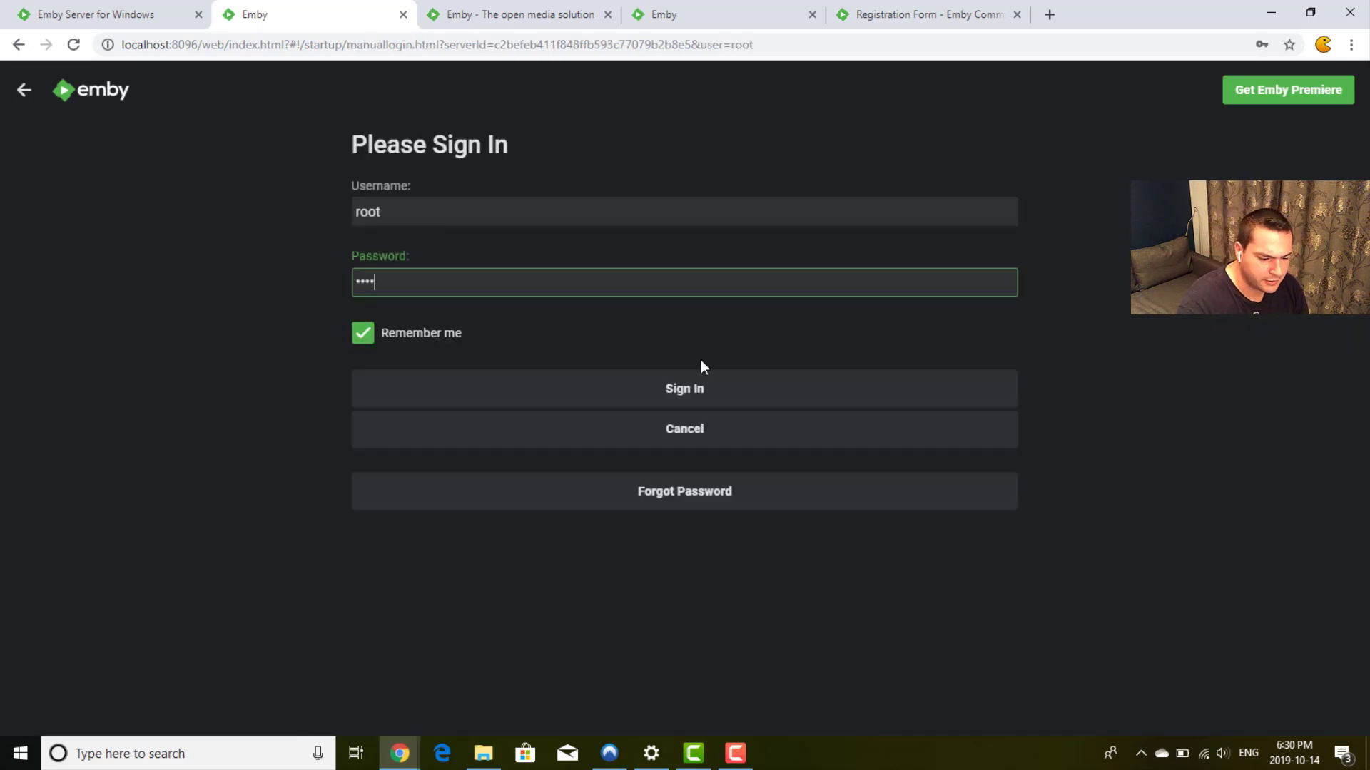
pyautogui.click(704, 387)
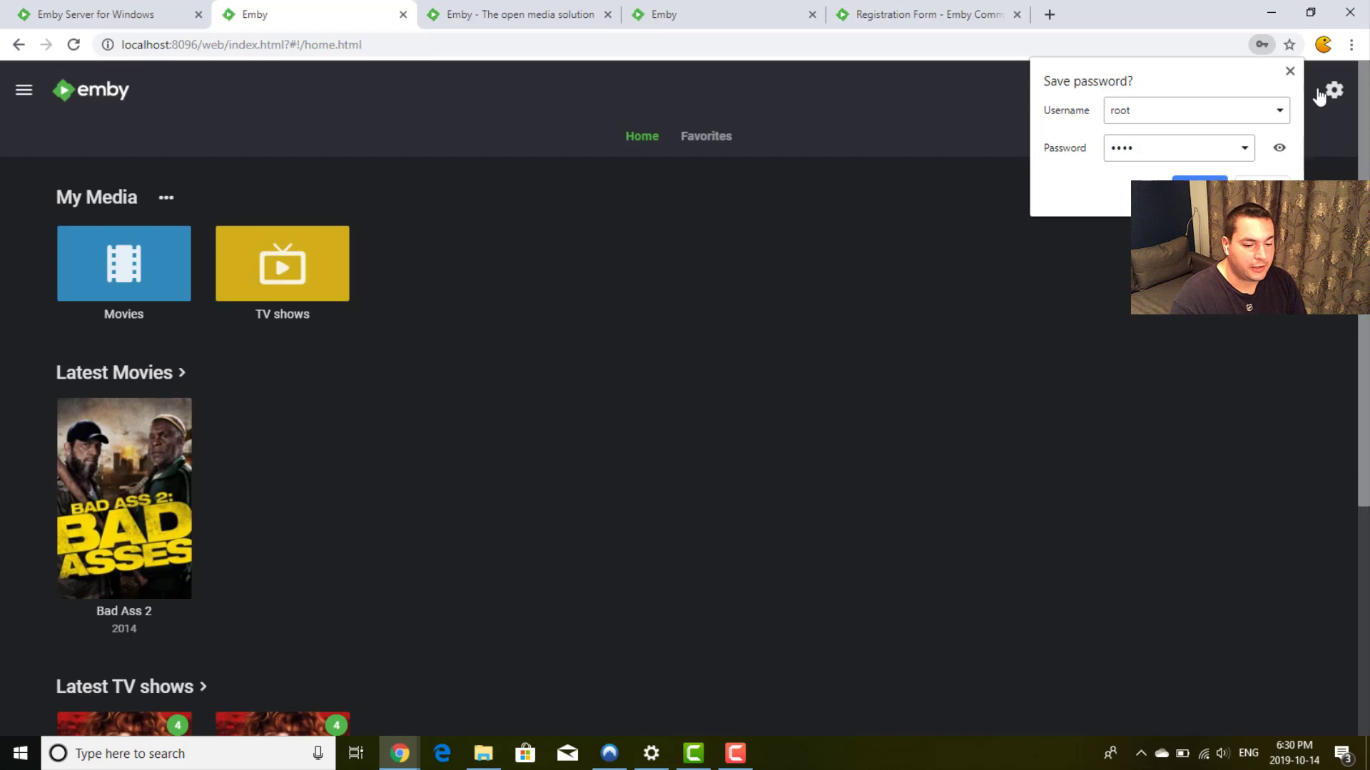
# Step: Dismiss Chrome's save-password bubble and scroll through Latest Movies and Latest TV shows
pyautogui.click(1290, 72)
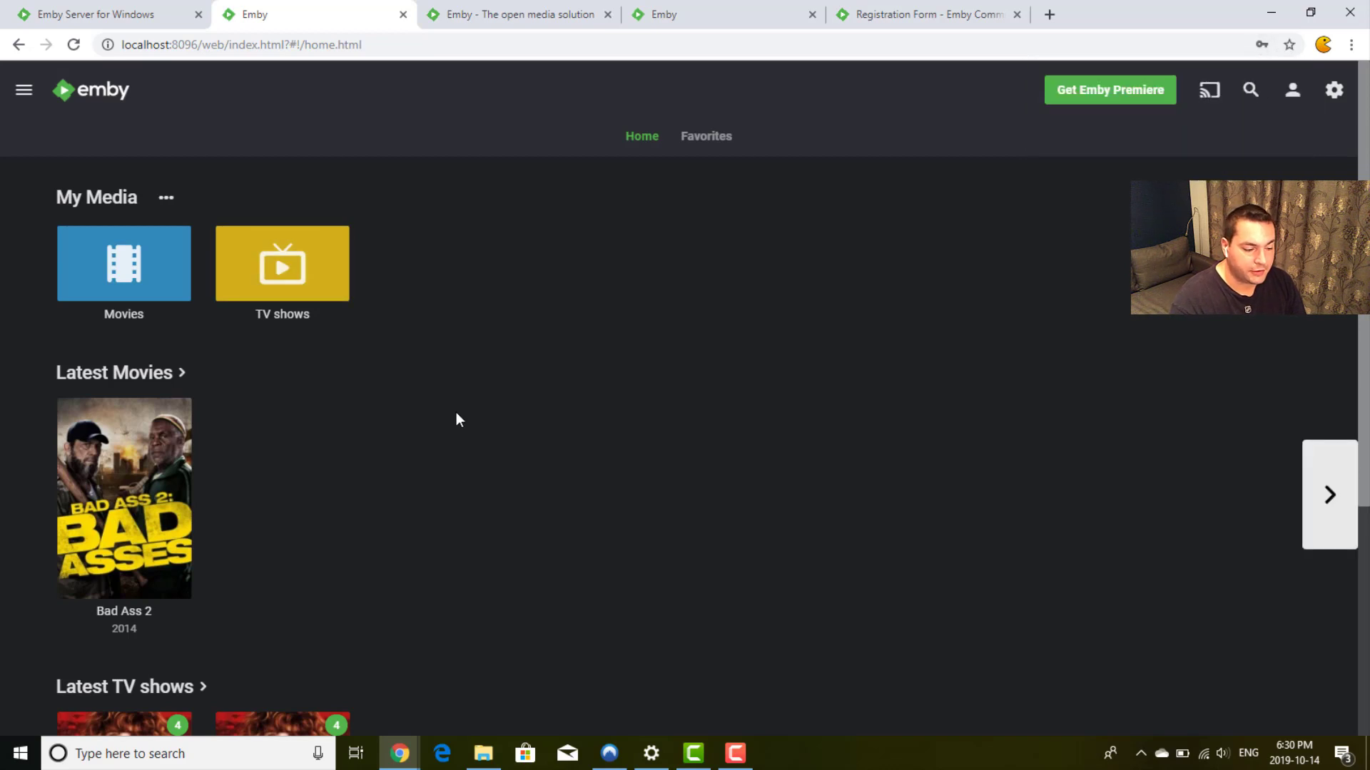
pyautogui.scroll(-2, 456, 412)
pyautogui.scroll(-3, 456, 413)
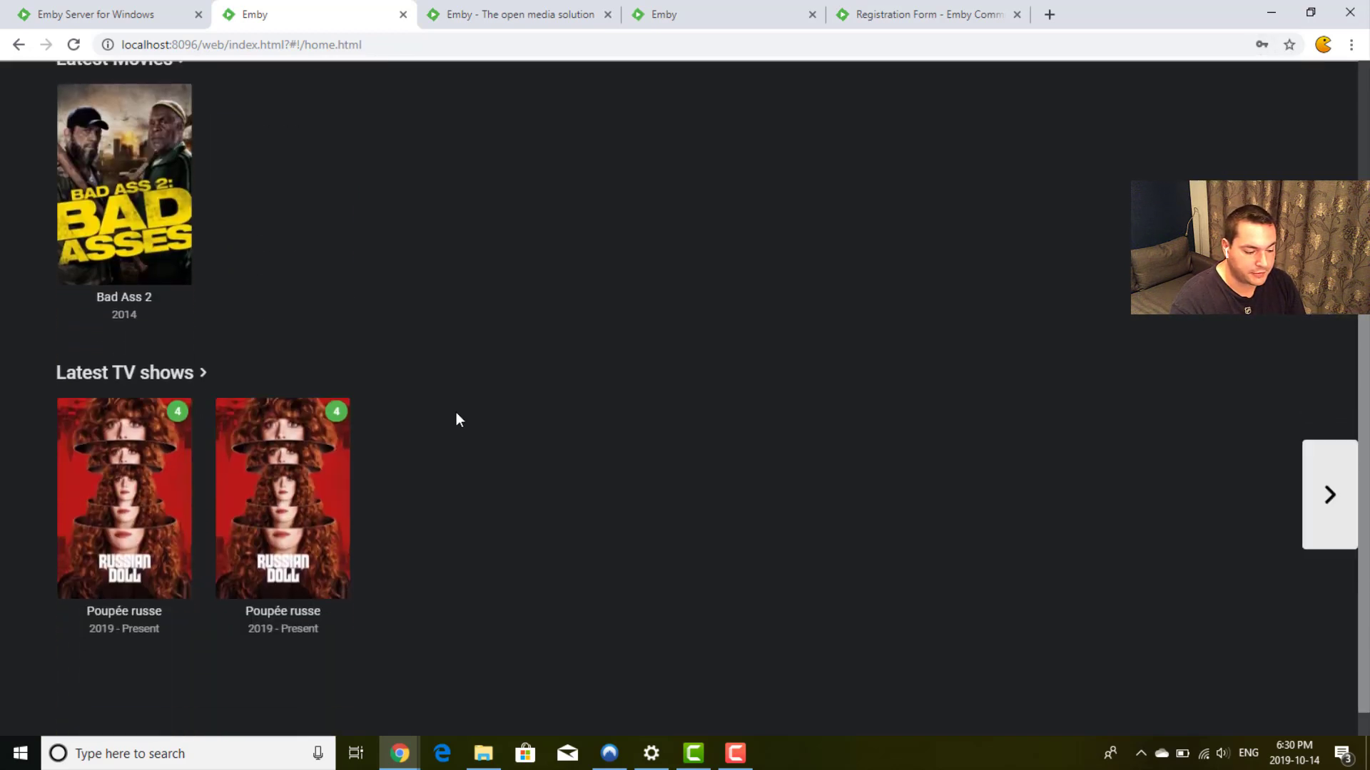
pyautogui.scroll(5, 456, 412)
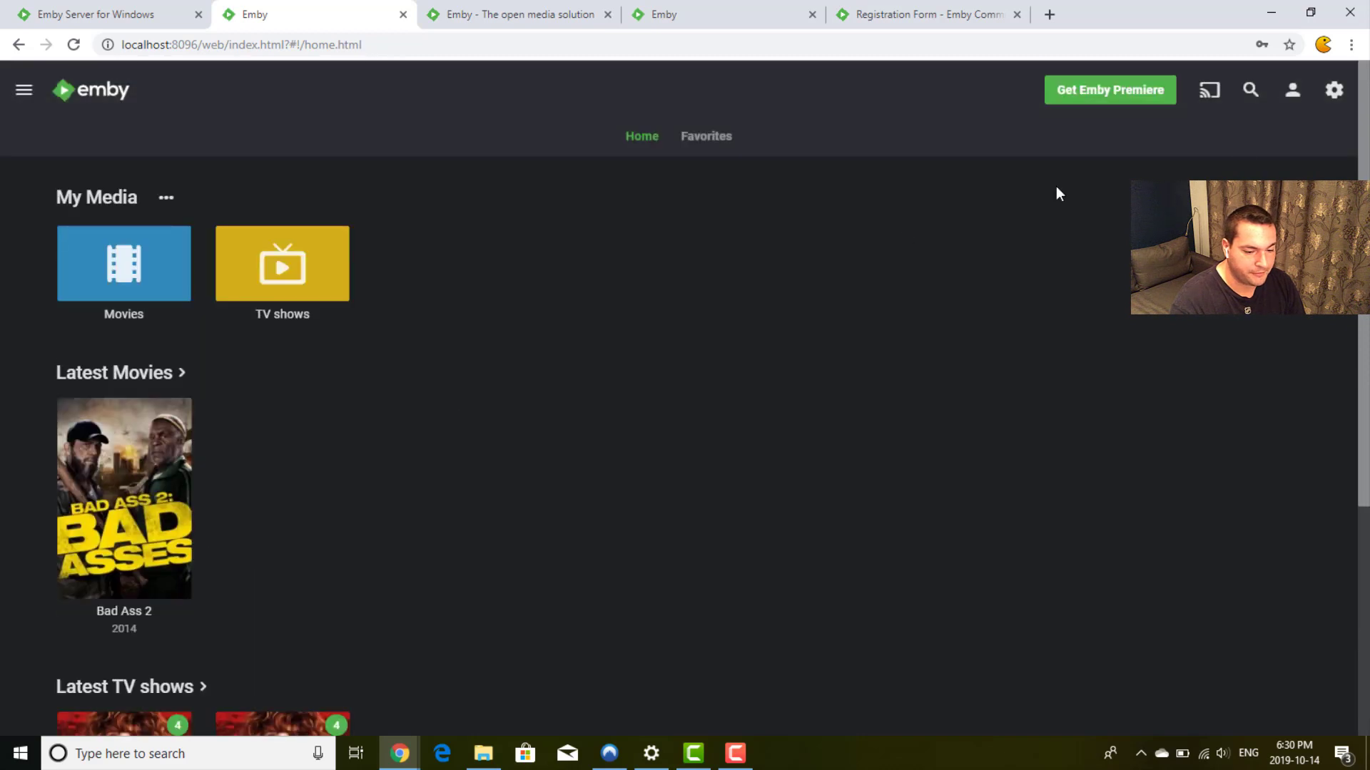
# Step: Open Bad Ass 2's details from the Movies library and set the system volume to 26
pyautogui.click(151, 268)
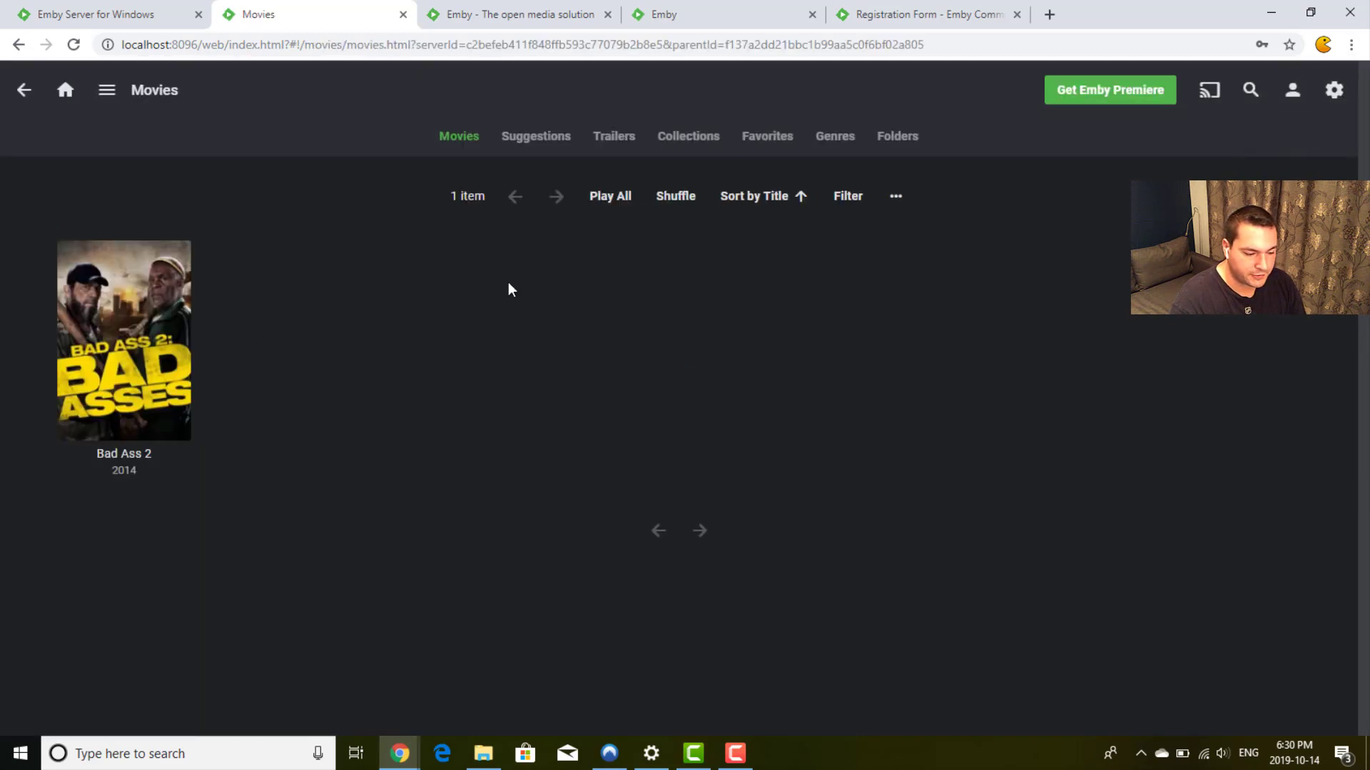
pyautogui.click(187, 275)
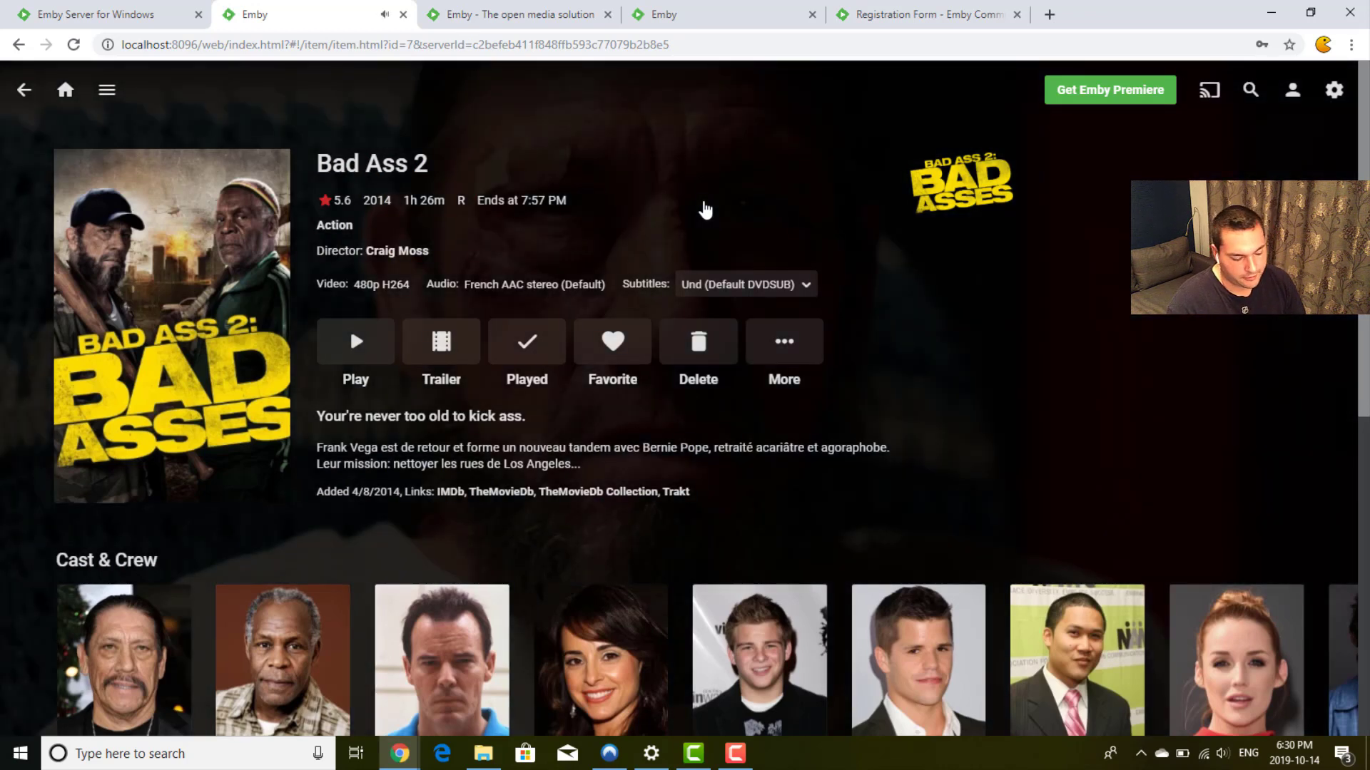
pyautogui.press('XF86AudioRaiseVolume')
pyautogui.press('XF86AudioRaiseVolume')
pyautogui.press('XF86AudioRaiseVolume')
pyautogui.press('XF86AudioRaiseVolume')
pyautogui.press('XF86AudioRaiseVolume')
pyautogui.press('XF86AudioRaiseVolume')
pyautogui.press('XF86AudioRaiseVolume')
pyautogui.press('XF86AudioRaiseVolume')
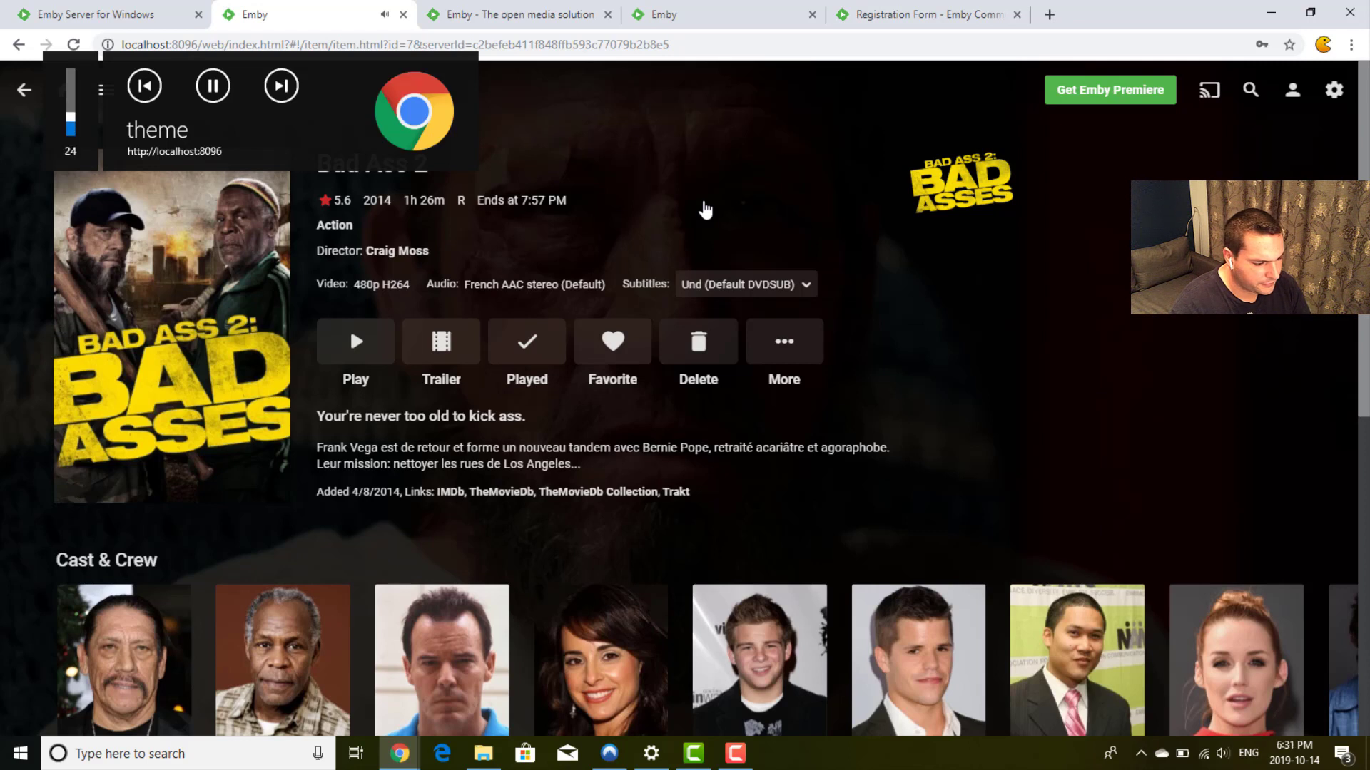
pyautogui.press('XF86AudioRaiseVolume')
pyautogui.press('XF86AudioRaiseVolume')
pyautogui.press('XF86AudioRaiseVolume')
pyautogui.press('XF86AudioRaiseVolume')
pyautogui.press('XF86AudioRaiseVolume')
pyautogui.press('XF86AudioRaiseVolume')
pyautogui.press('XF86AudioRaiseVolume')
pyautogui.press('XF86AudioRaiseVolume')
pyautogui.press('XF86AudioRaiseVolume')
pyautogui.press('XF86AudioRaiseVolume')
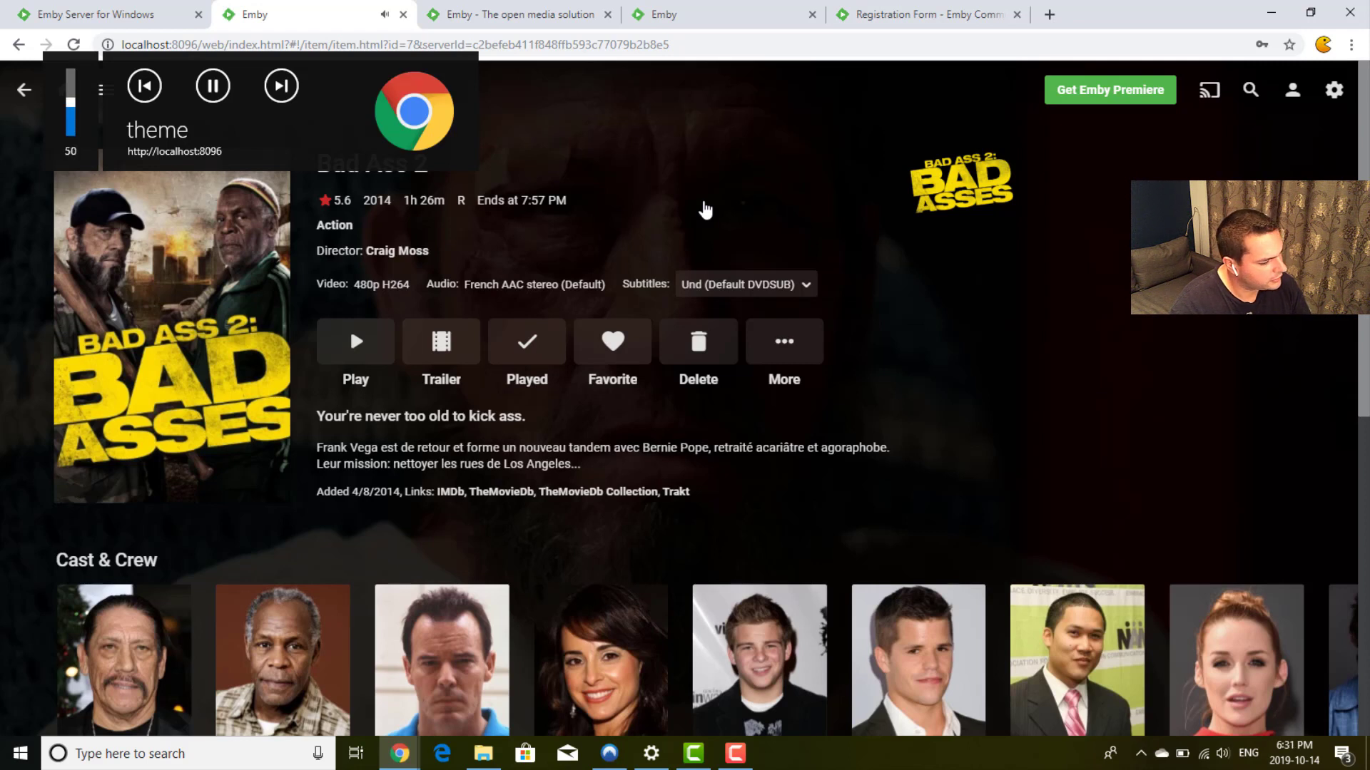
pyautogui.press('XF86AudioRaiseVolume')
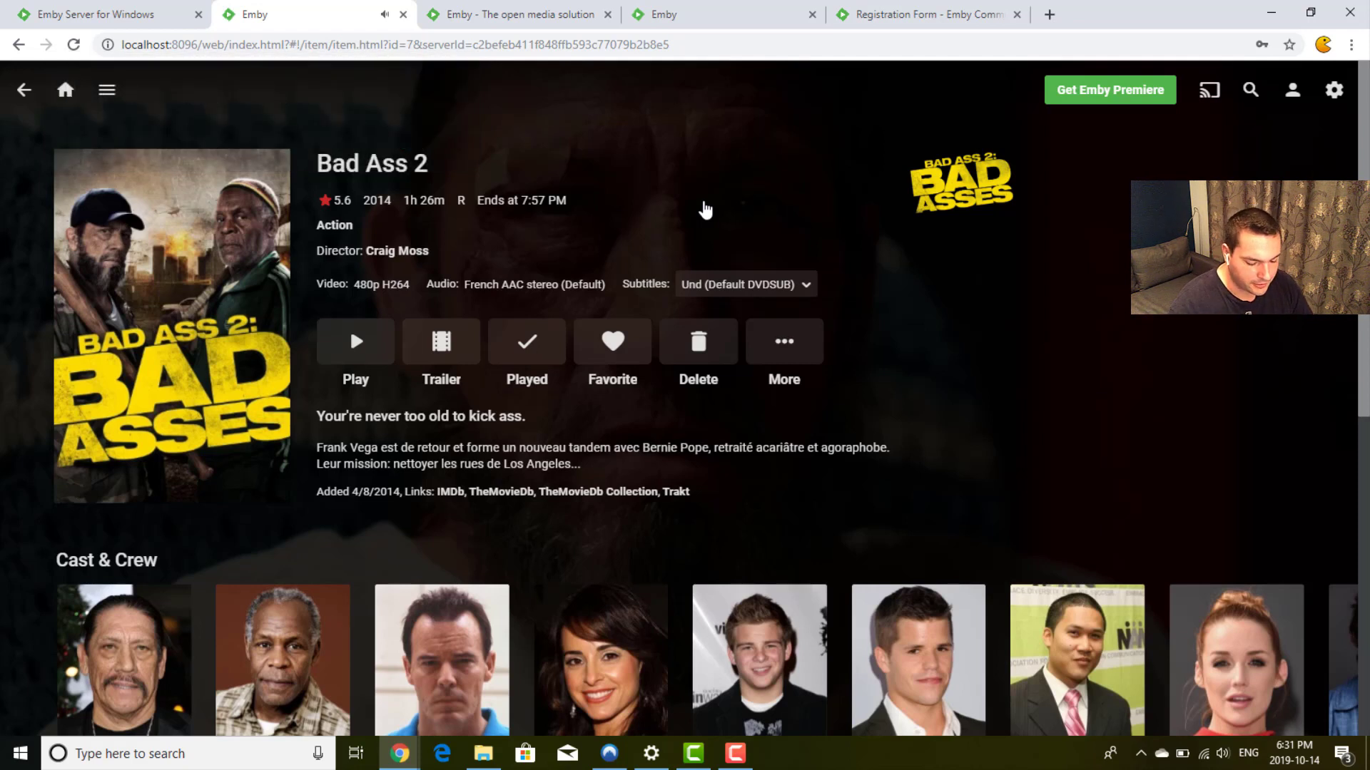
pyautogui.press('XF86AudioLowerVolume')
pyautogui.press('XF86AudioLowerVolume')
pyautogui.press('XF86AudioLowerVolume')
pyautogui.press('XF86AudioLowerVolume')
pyautogui.press('XF86AudioLowerVolume')
pyautogui.press('XF86AudioLowerVolume')
pyautogui.press('XF86AudioLowerVolume')
pyautogui.press('XF86AudioLowerVolume')
pyautogui.press('XF86AudioLowerVolume')
pyautogui.press('XF86AudioLowerVolume')
pyautogui.press('XF86AudioLowerVolume')
pyautogui.press('XF86AudioLowerVolume')
pyautogui.press('XF86AudioLowerVolume')
pyautogui.press('XF86AudioLowerVolume')
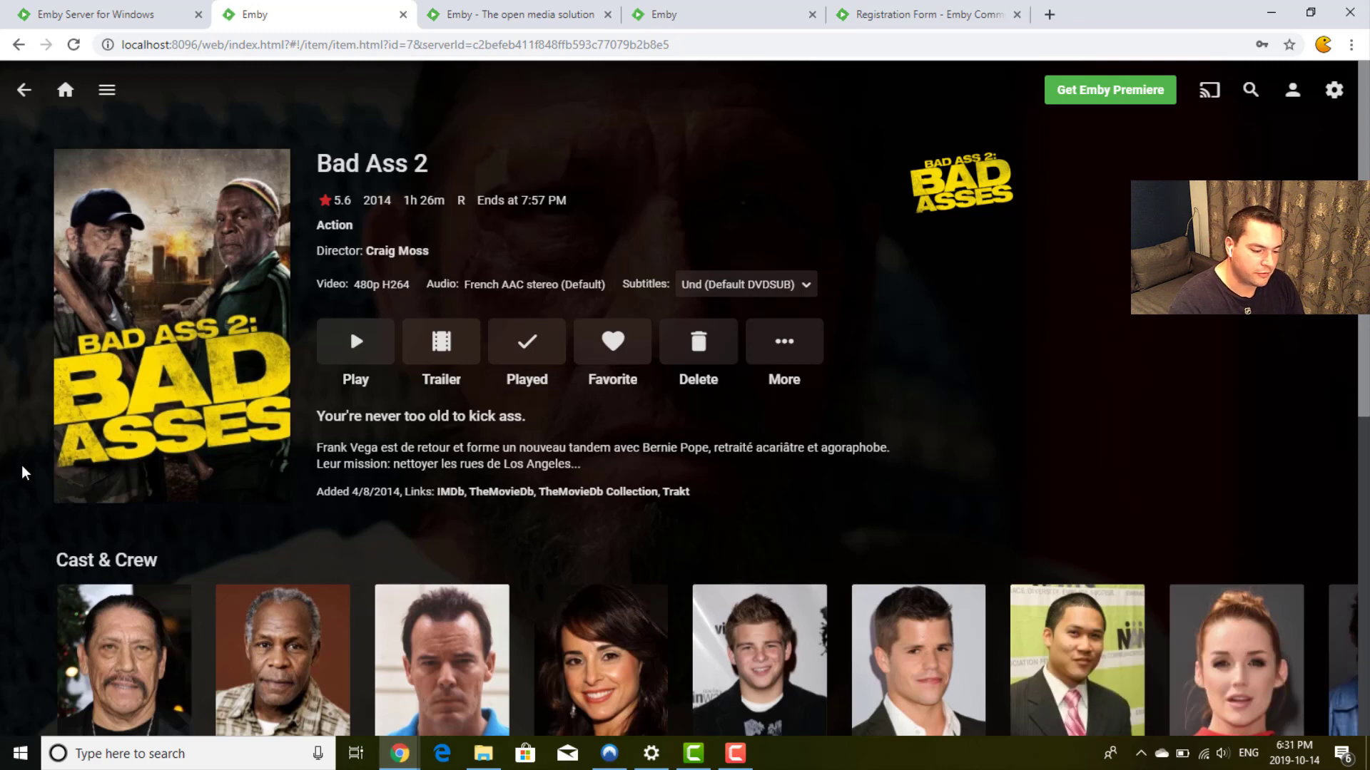
pyautogui.scroll(-4, 25, 473)
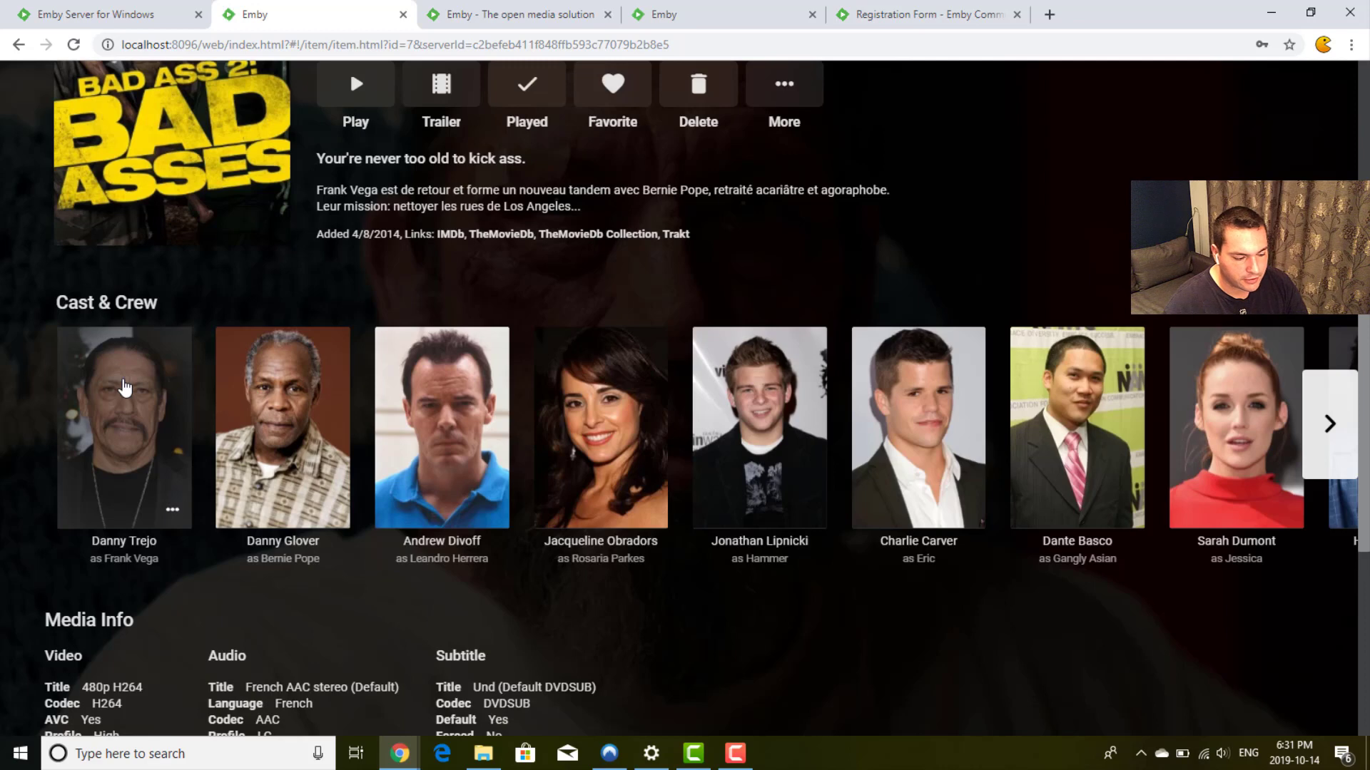
pyautogui.click(124, 386)
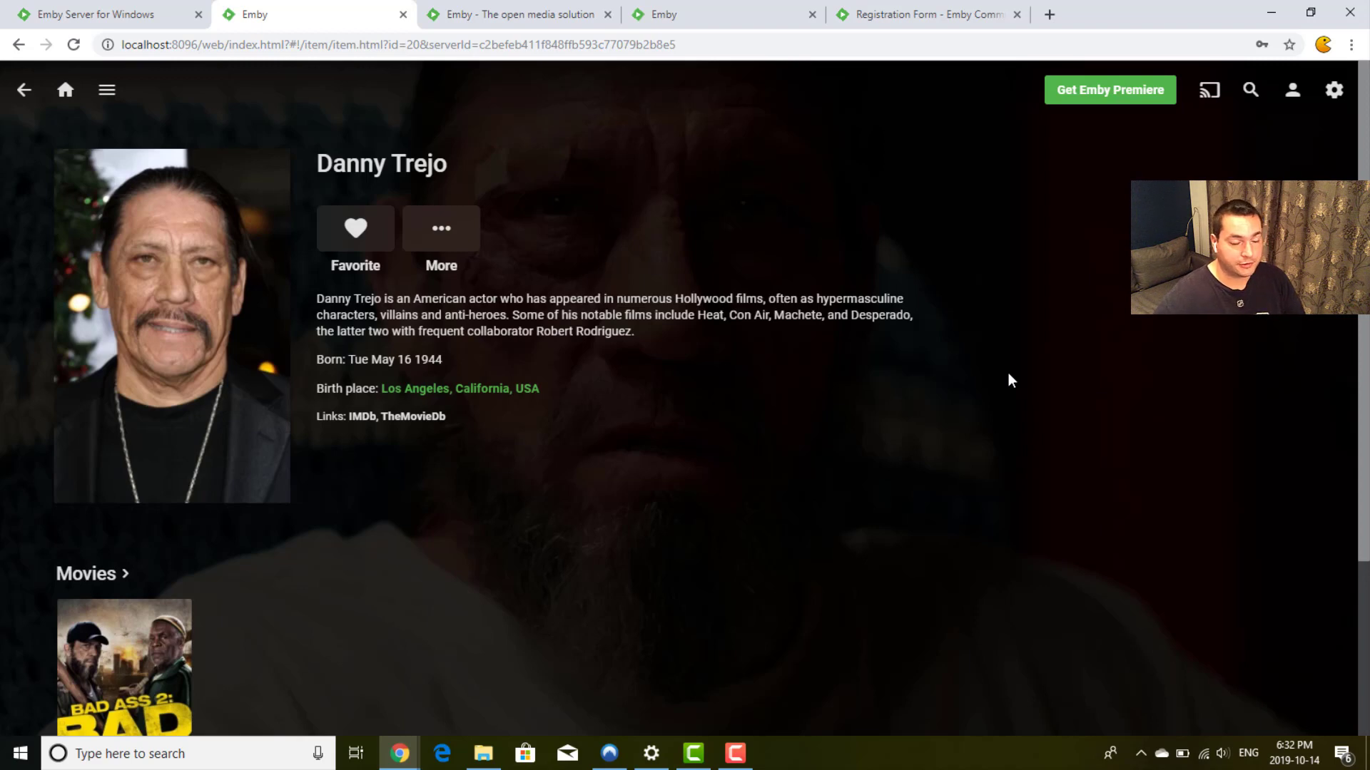
pyautogui.scroll(-3, 1008, 379)
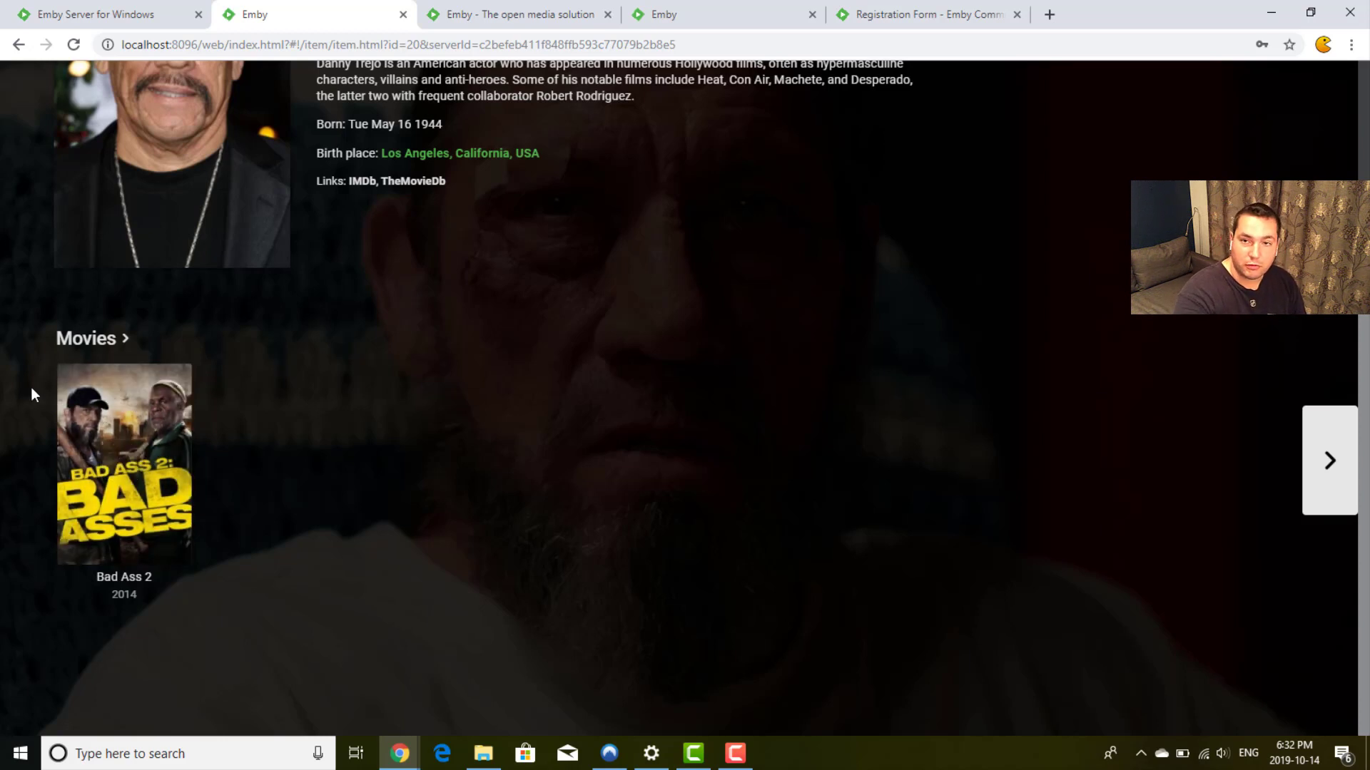
pyautogui.moveTo(135, 395)
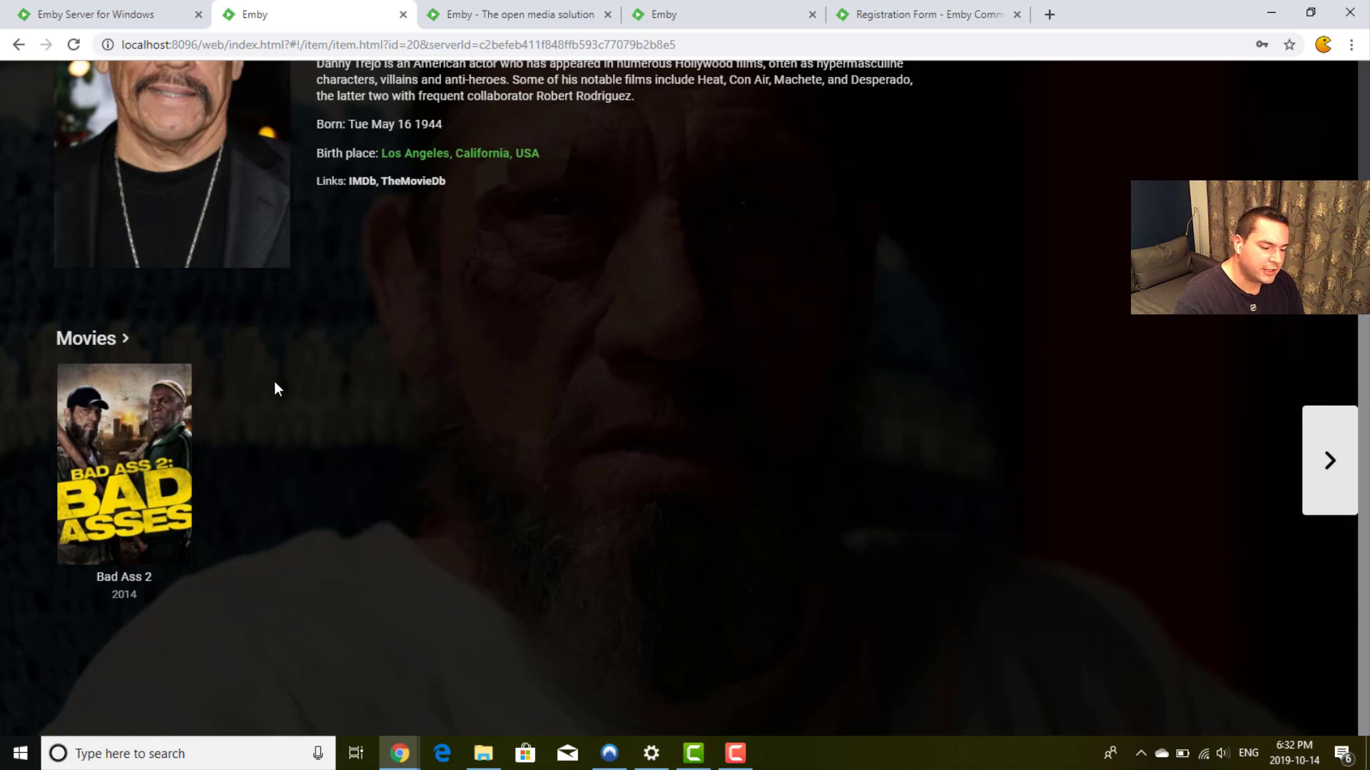
pyautogui.click(159, 391)
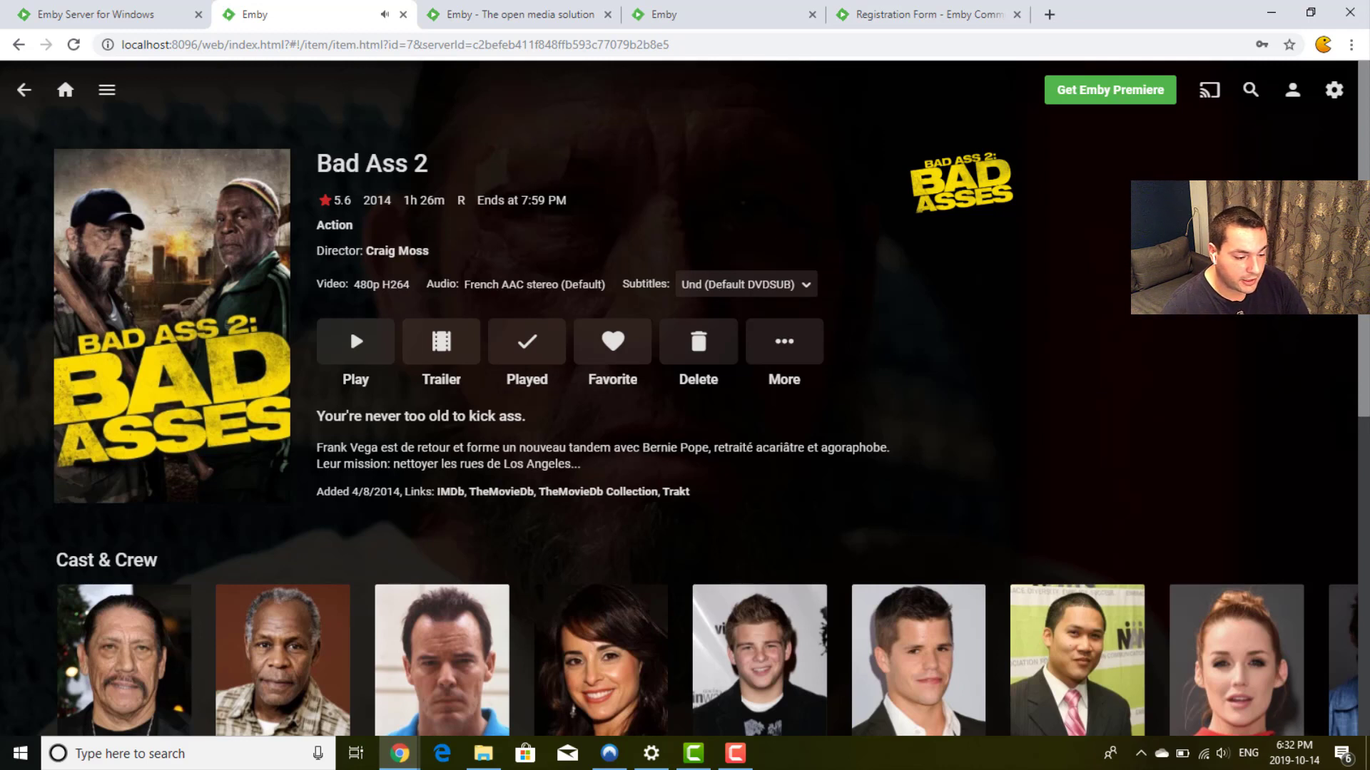
pyautogui.doubleClick(335, 201)
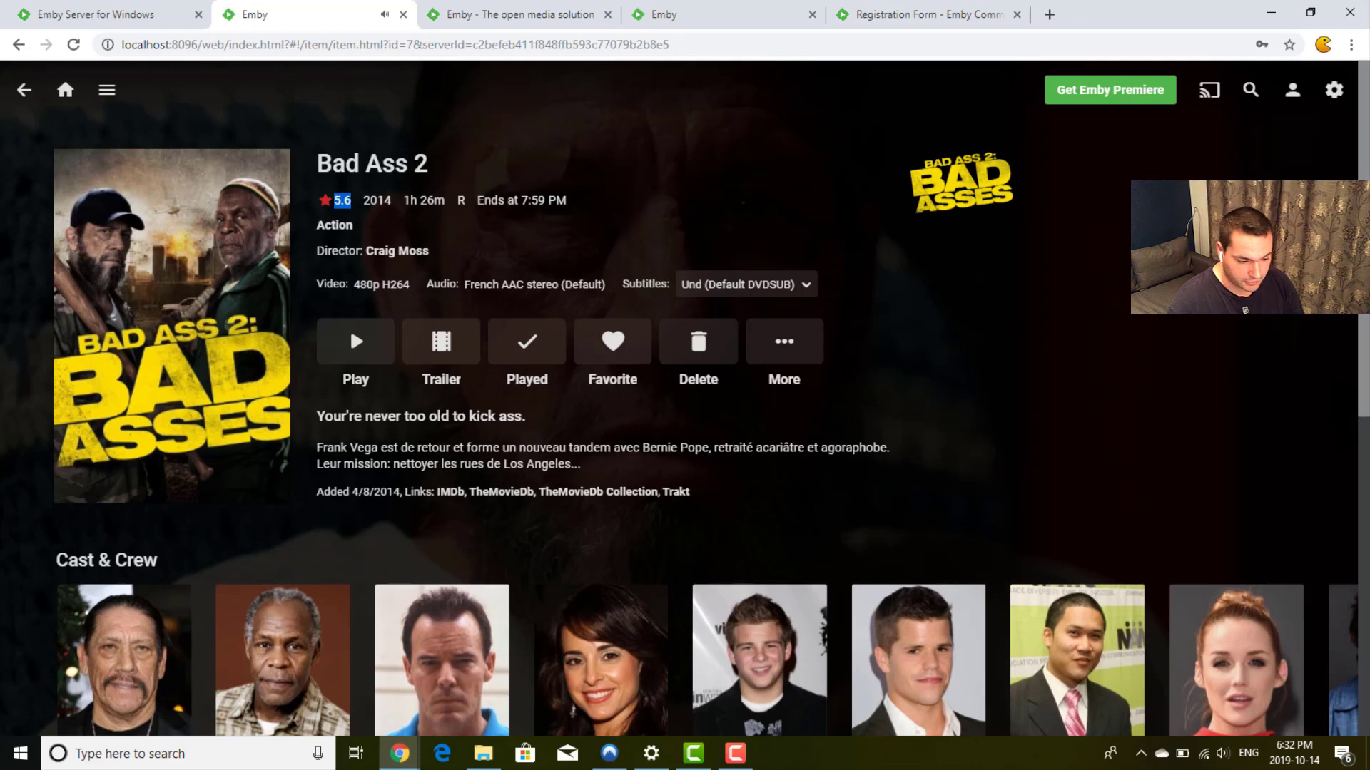
pyautogui.click(342, 200)
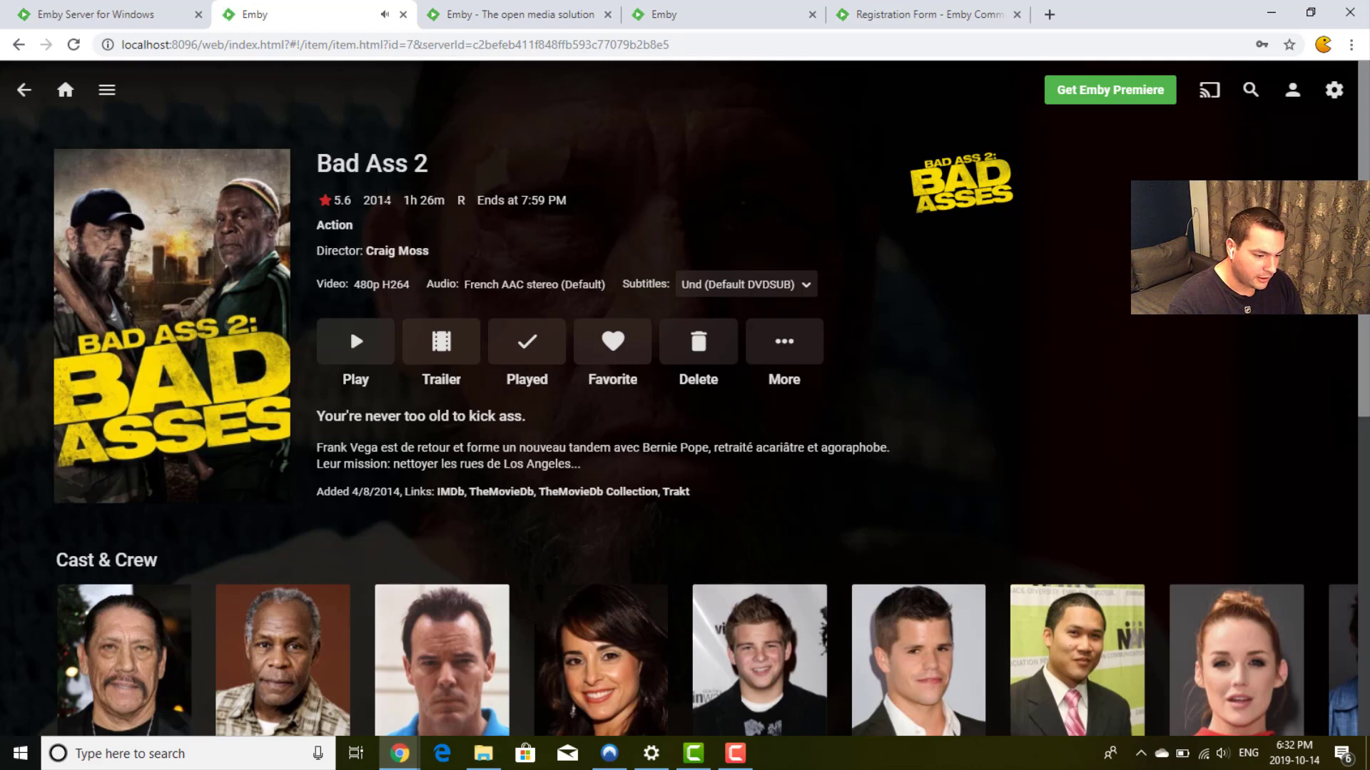
pyautogui.doubleClick(389, 200)
pyautogui.click(391, 200)
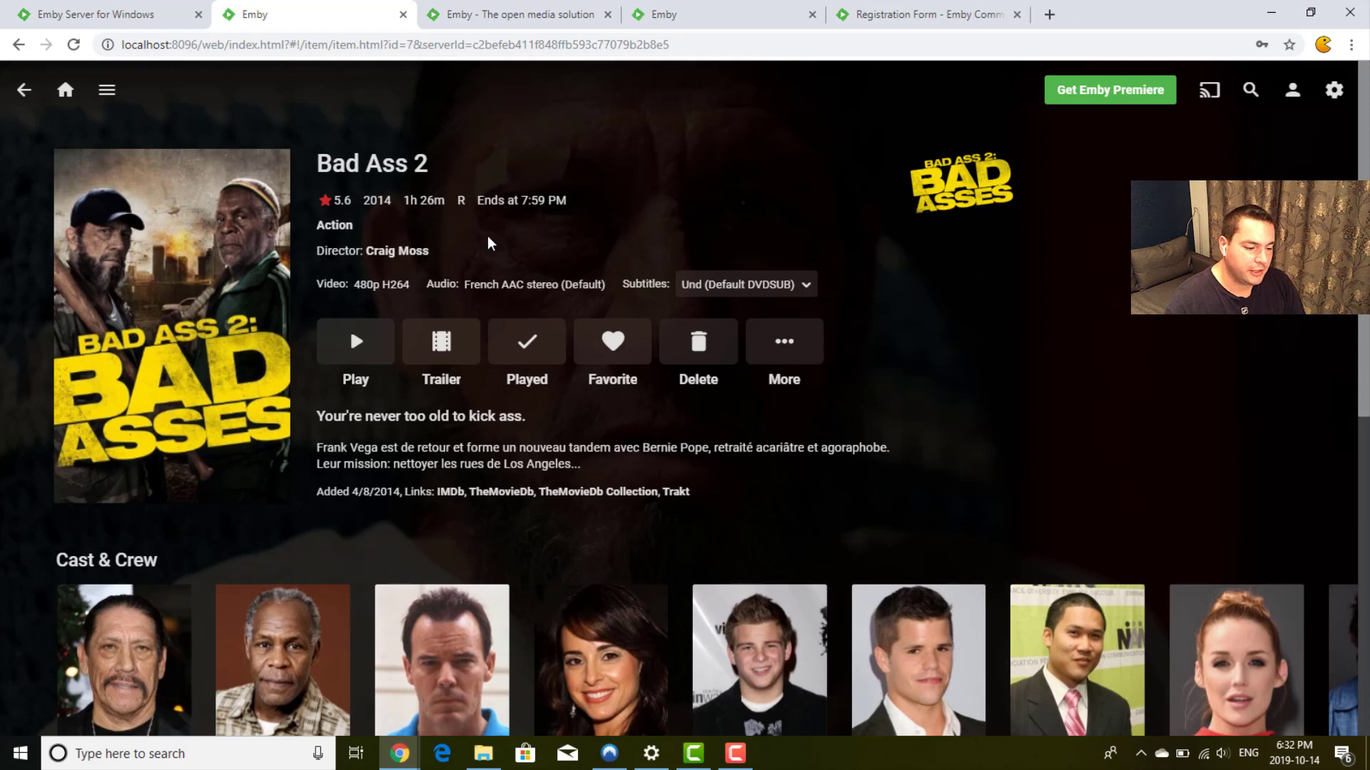
pyautogui.moveTo(403, 200); pyautogui.dragTo(469, 205)
pyautogui.click(469, 205)
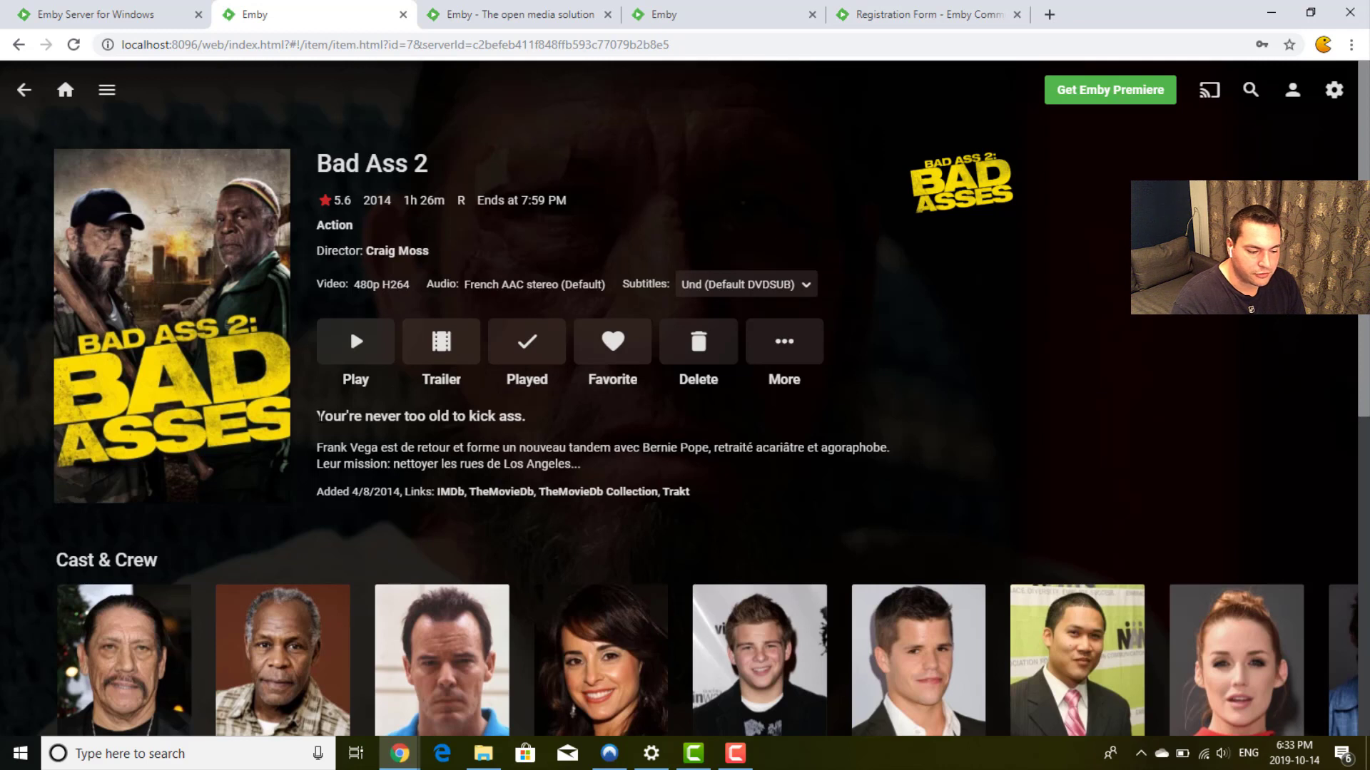
pyautogui.moveTo(319, 416); pyautogui.dragTo(566, 422)
pyautogui.click(543, 427)
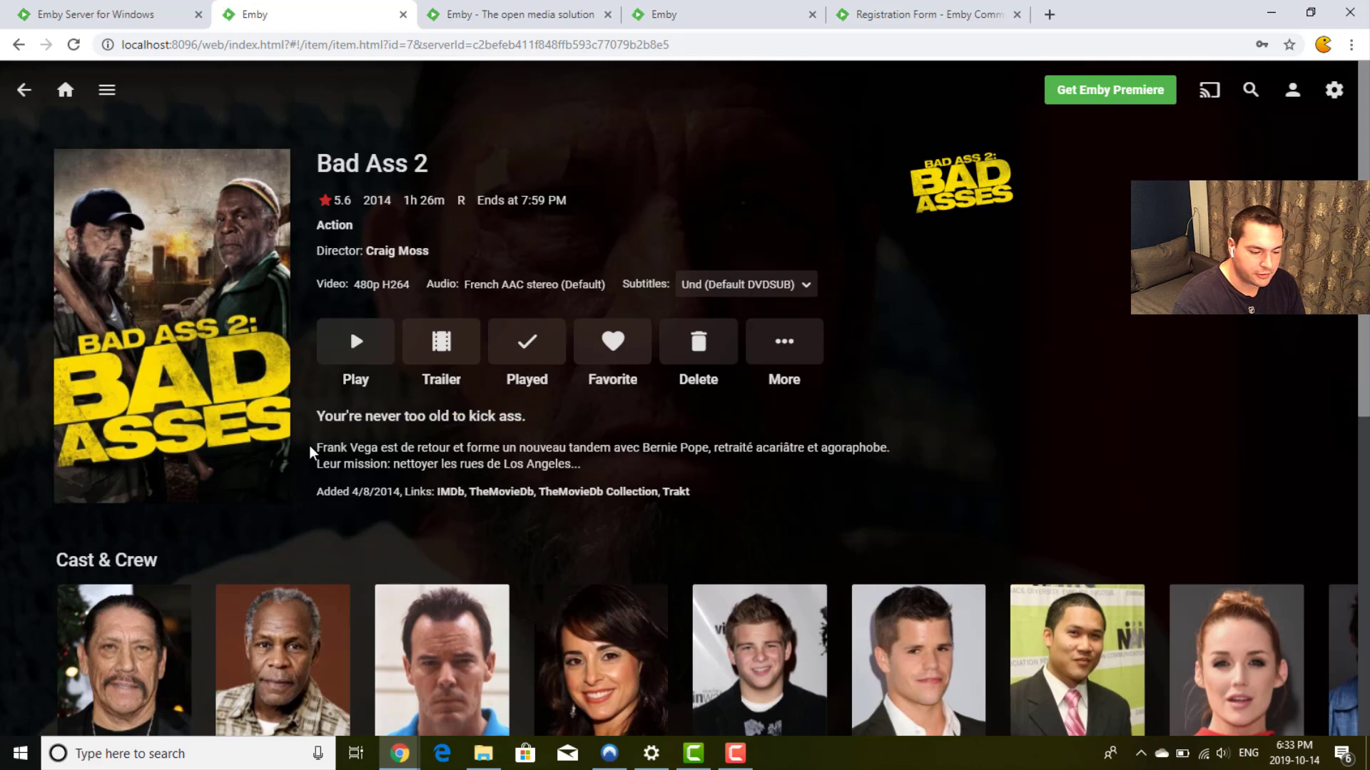
pyautogui.moveTo(318, 448); pyautogui.dragTo(650, 473)
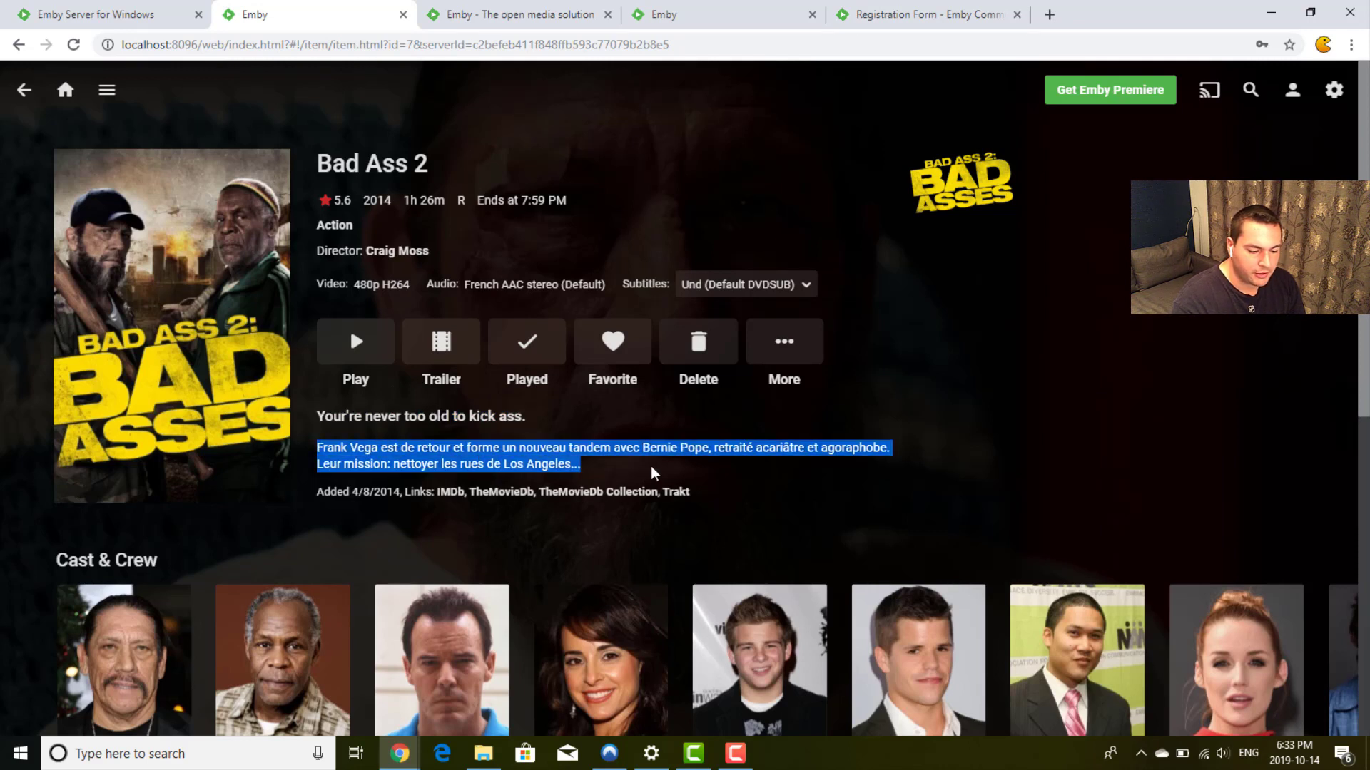
pyautogui.click(652, 473)
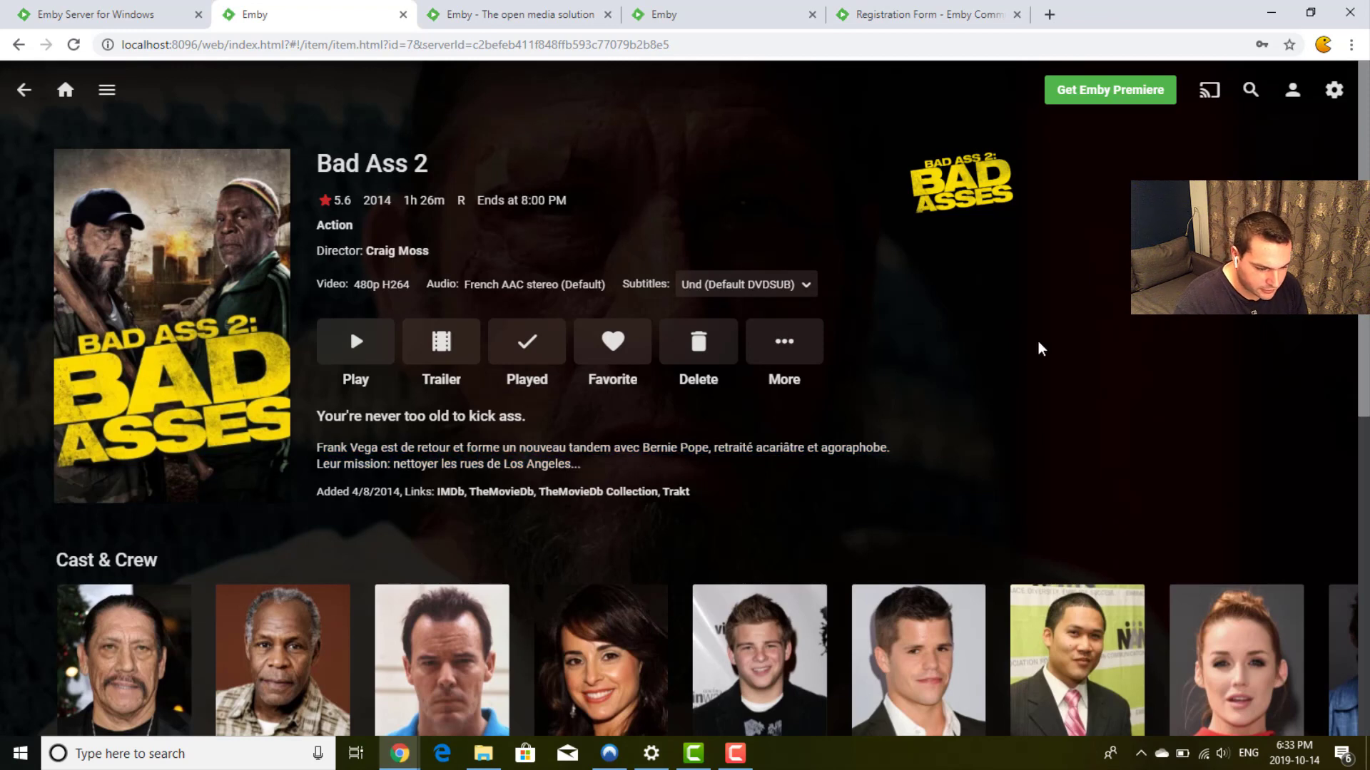
# Step: Refresh Bad Ass 2's metadata, replacing all metadata and existing images
pyautogui.click(778, 356)
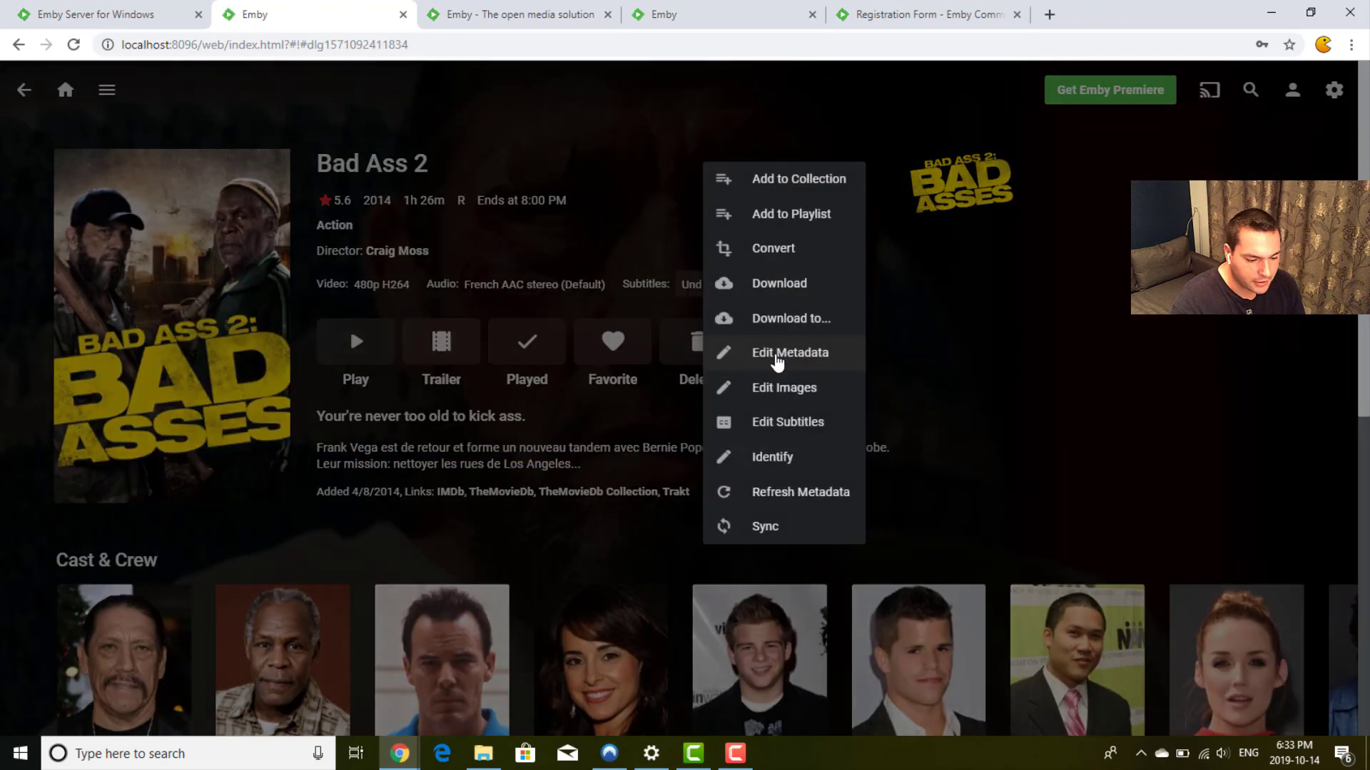
pyautogui.click(788, 492)
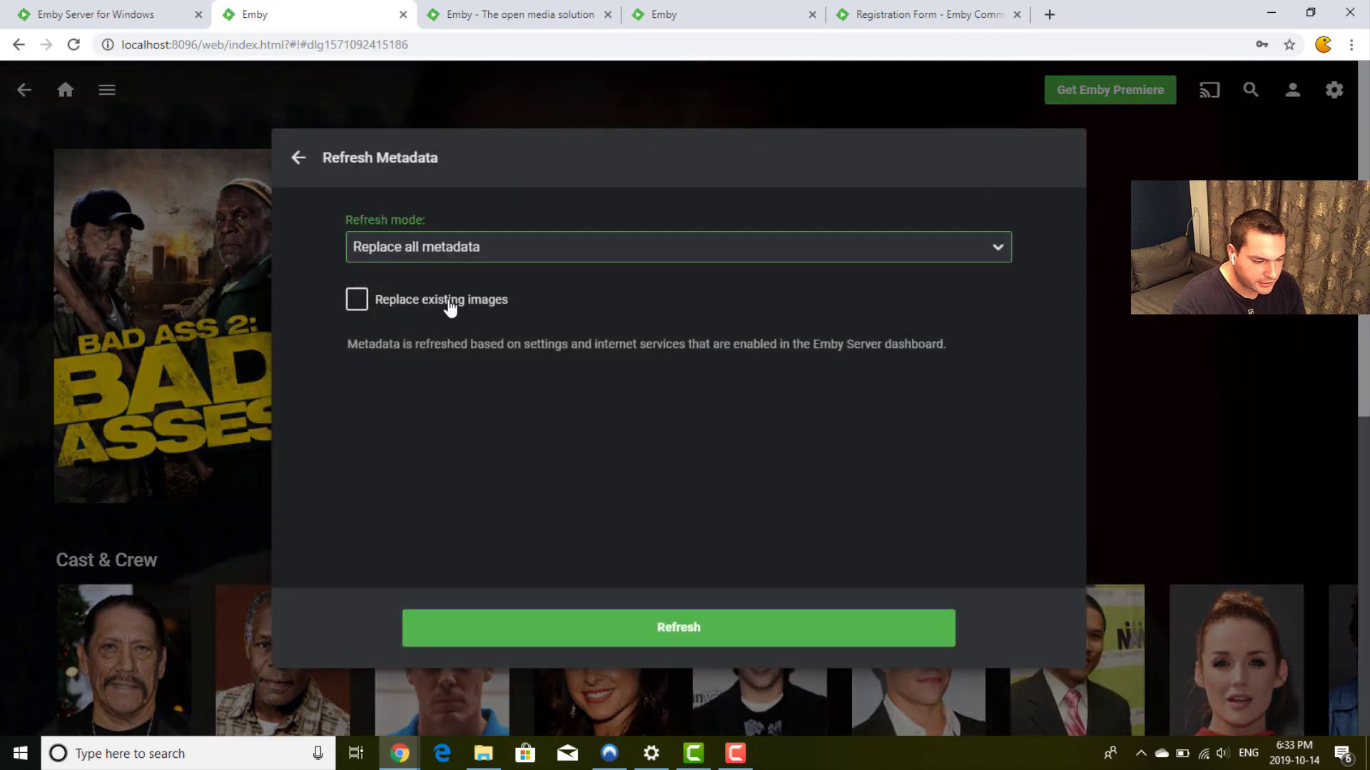
pyautogui.click(449, 302)
pyautogui.click(667, 645)
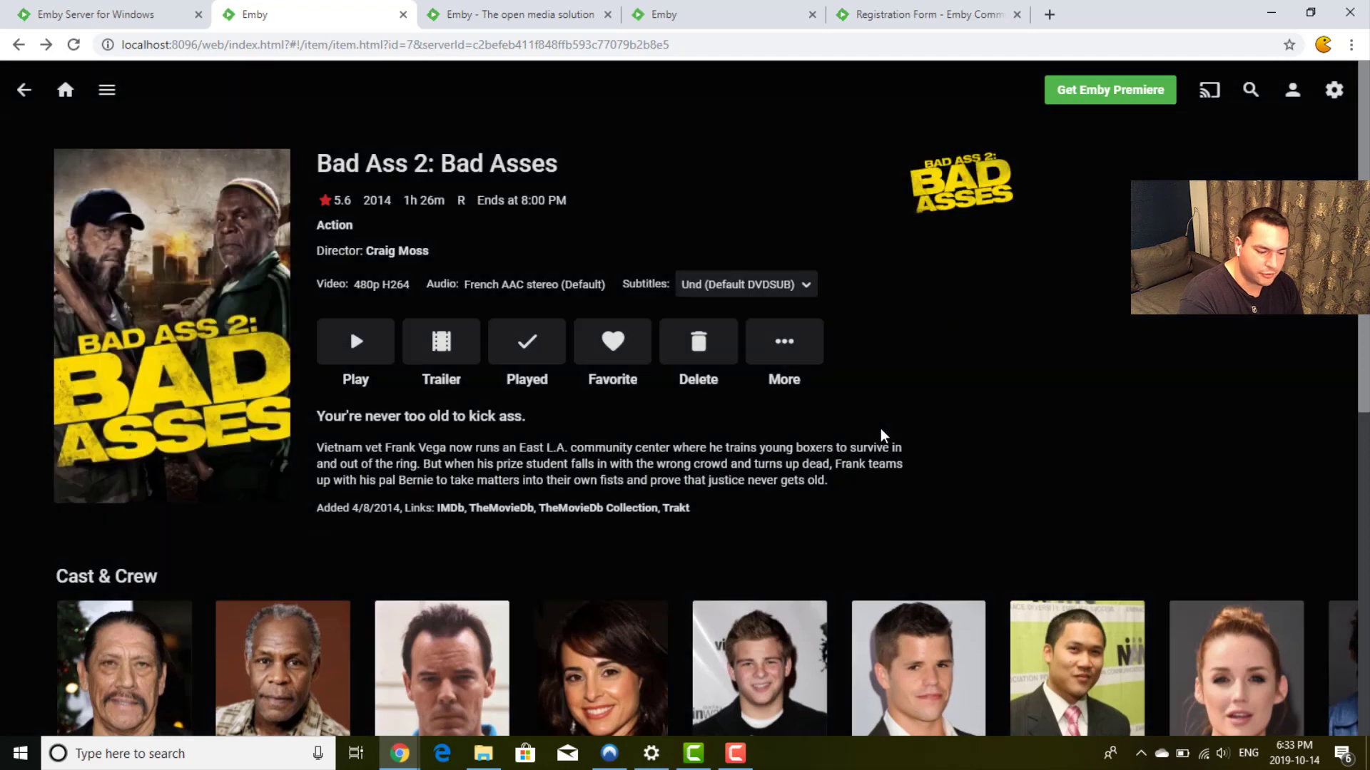
pyautogui.tripleClick(613, 447)
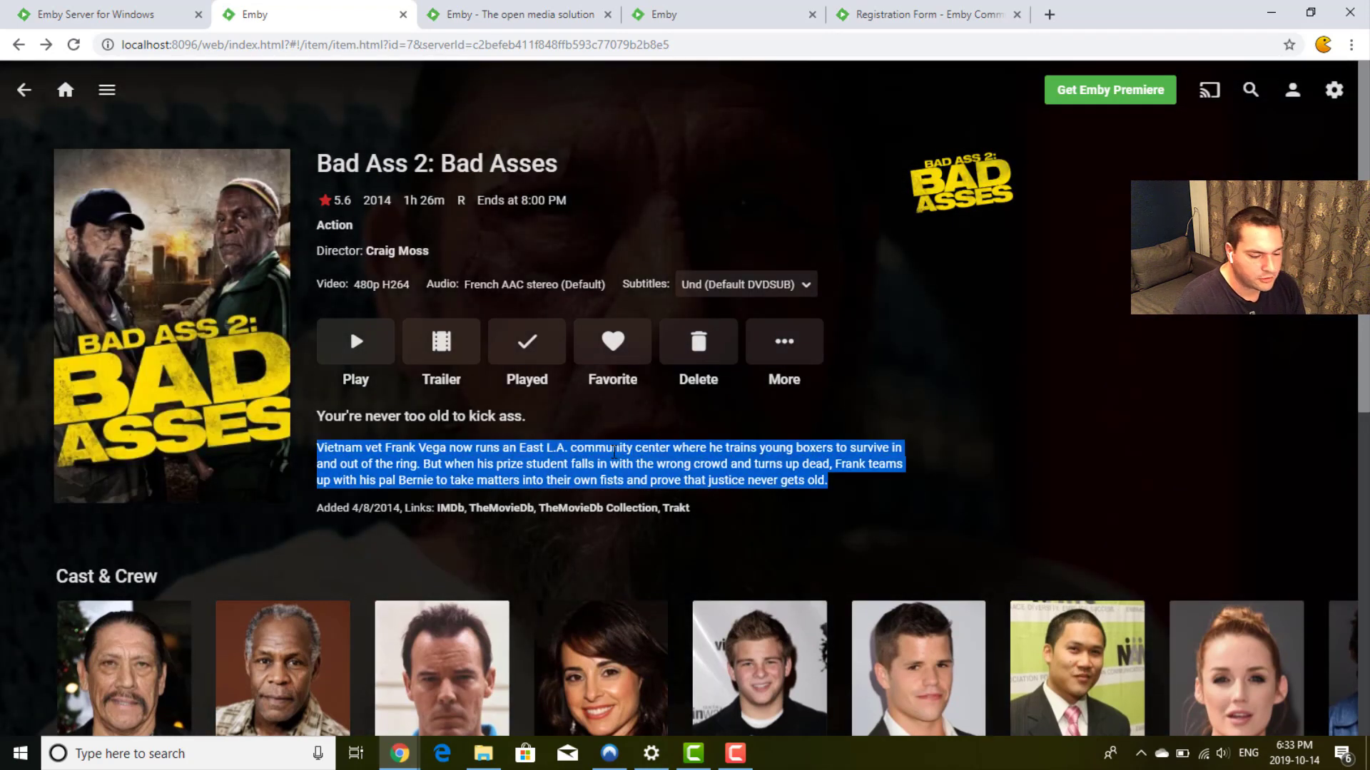
pyautogui.click(829, 426)
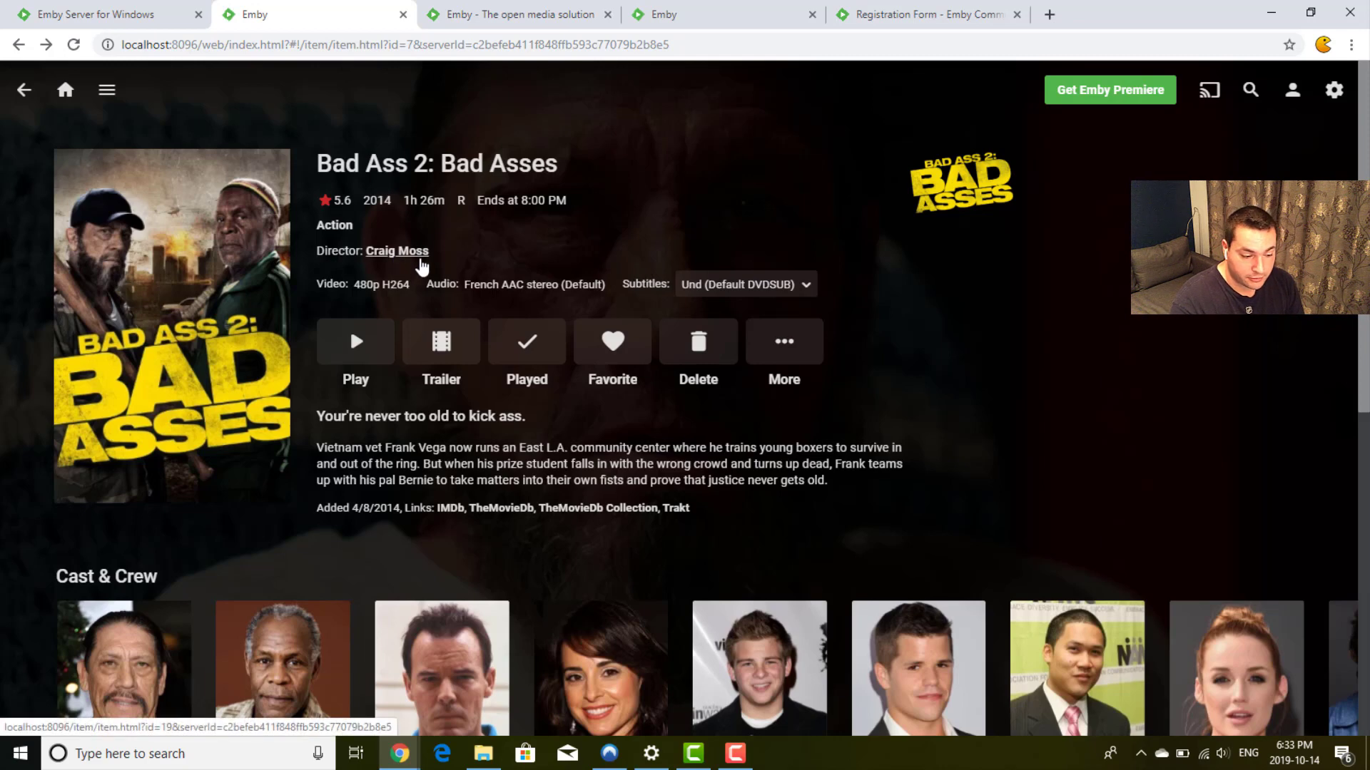
pyautogui.click(396, 251)
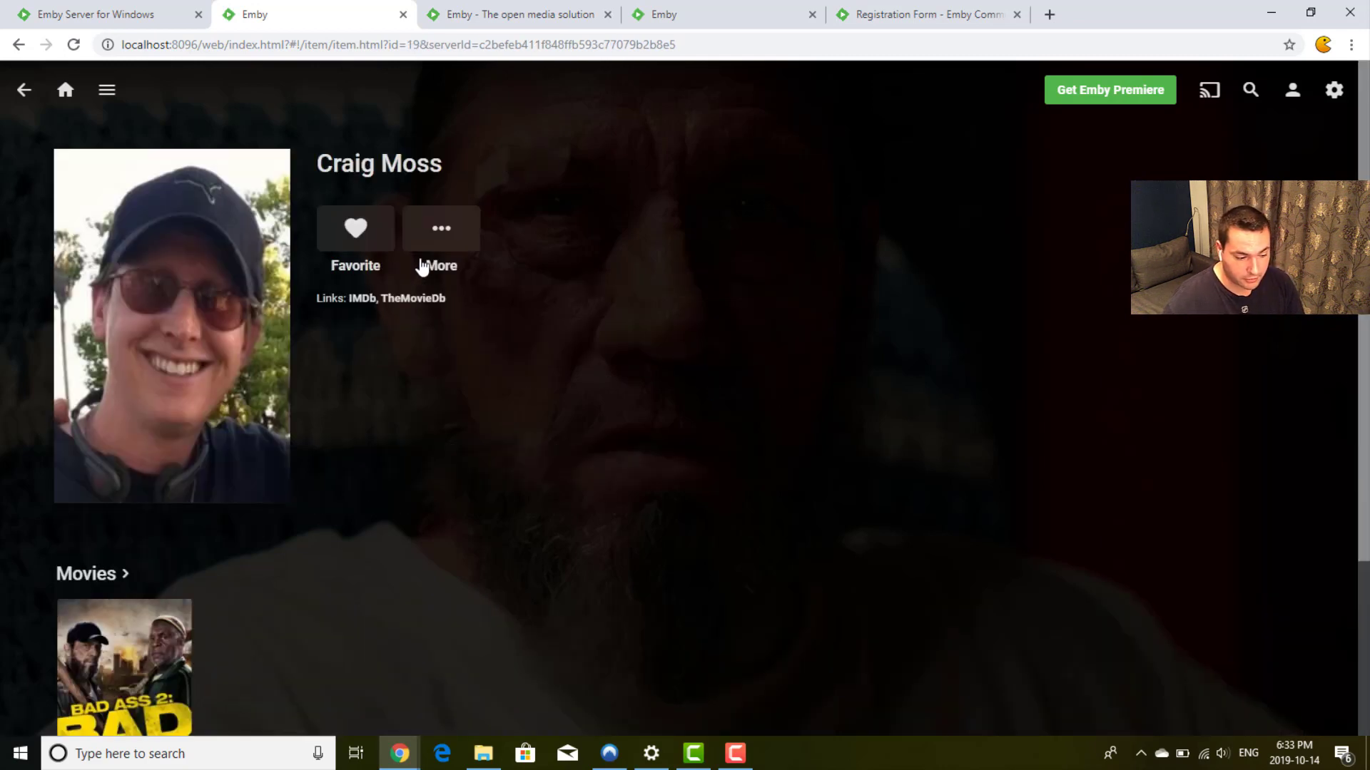
pyautogui.scroll(-2, 401, 414)
pyautogui.scroll(2, 401, 414)
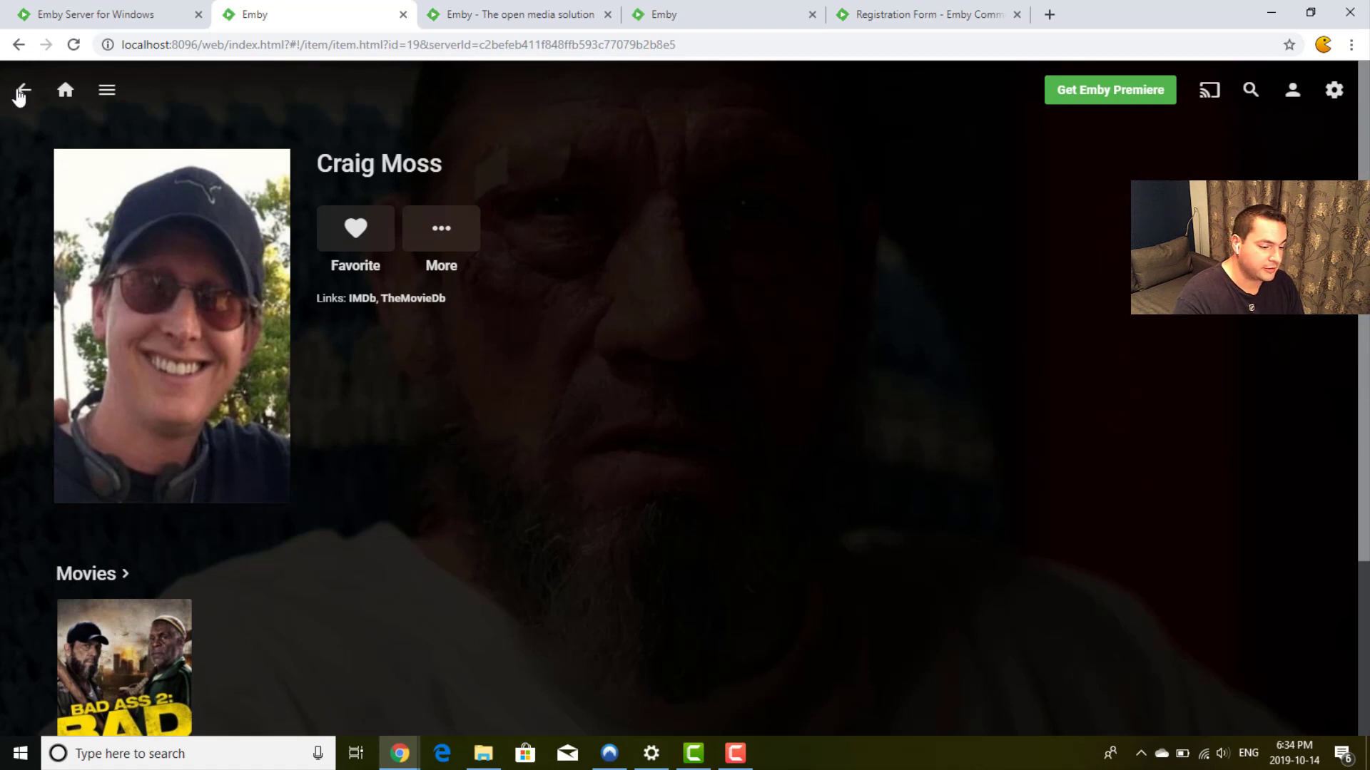
pyautogui.click(22, 91)
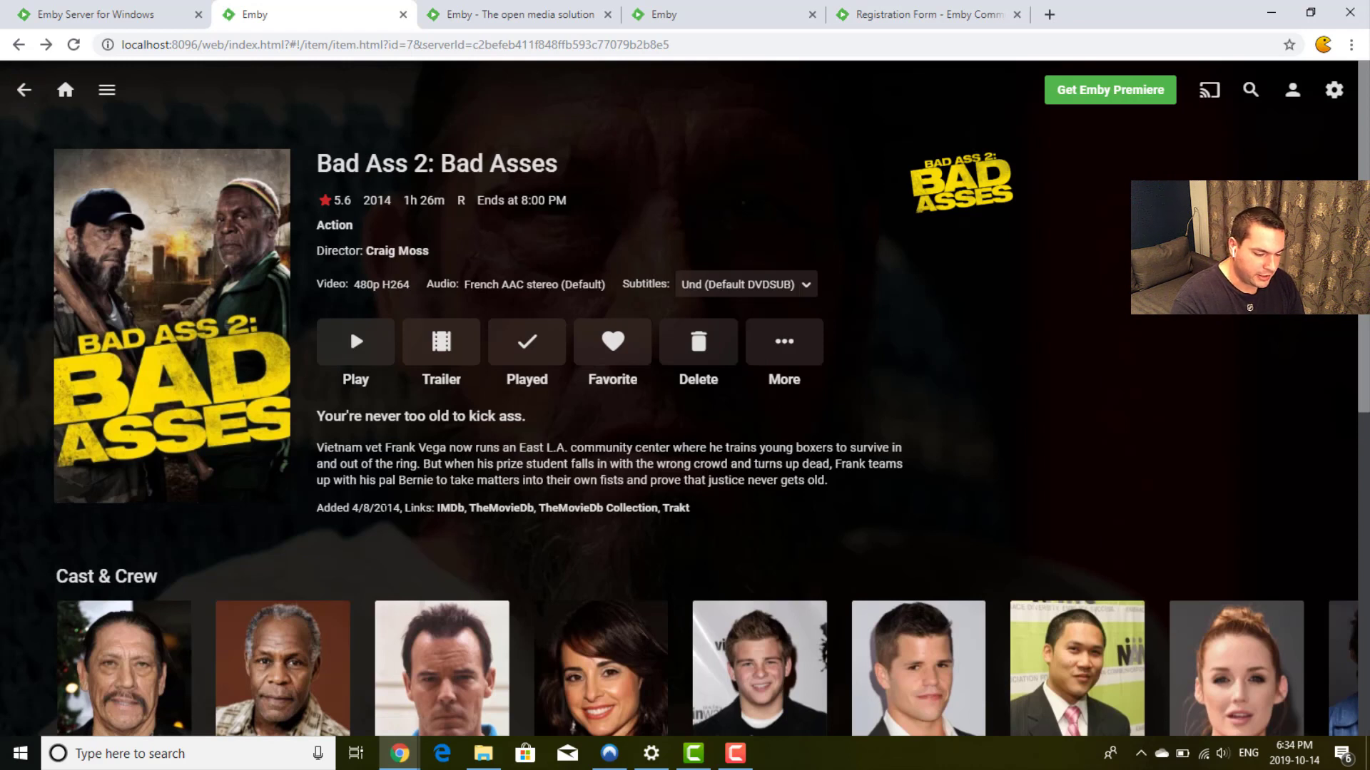
pyautogui.moveTo(317, 508); pyautogui.dragTo(400, 508)
pyautogui.click(401, 509)
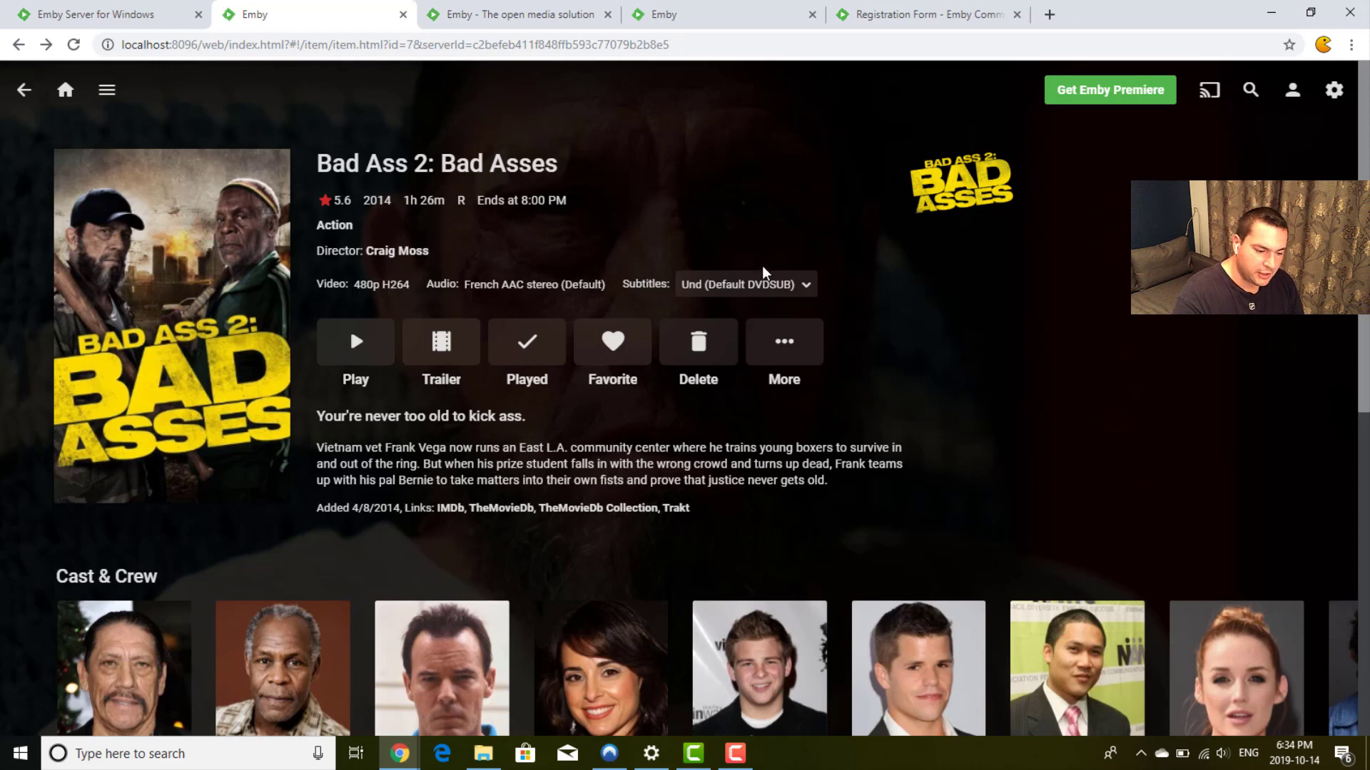
pyautogui.click(760, 286)
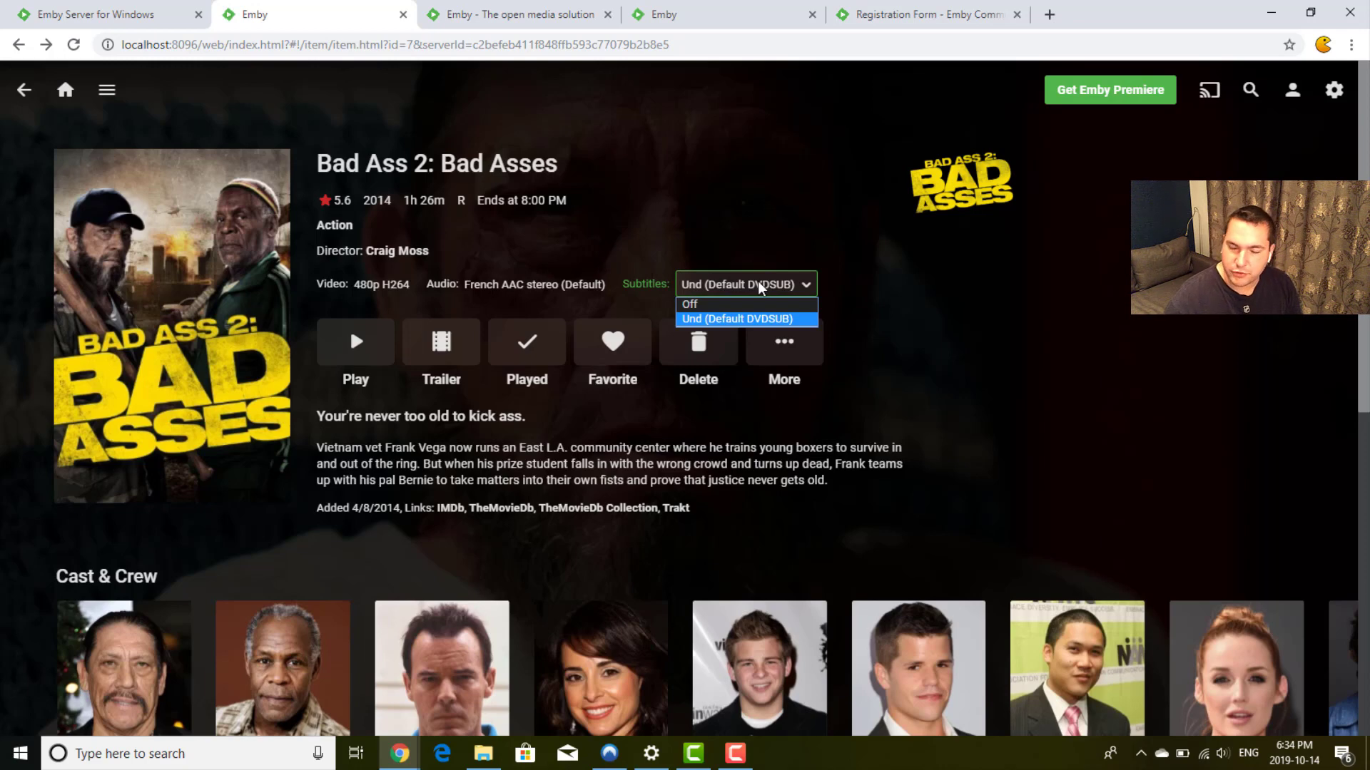
pyautogui.click(760, 285)
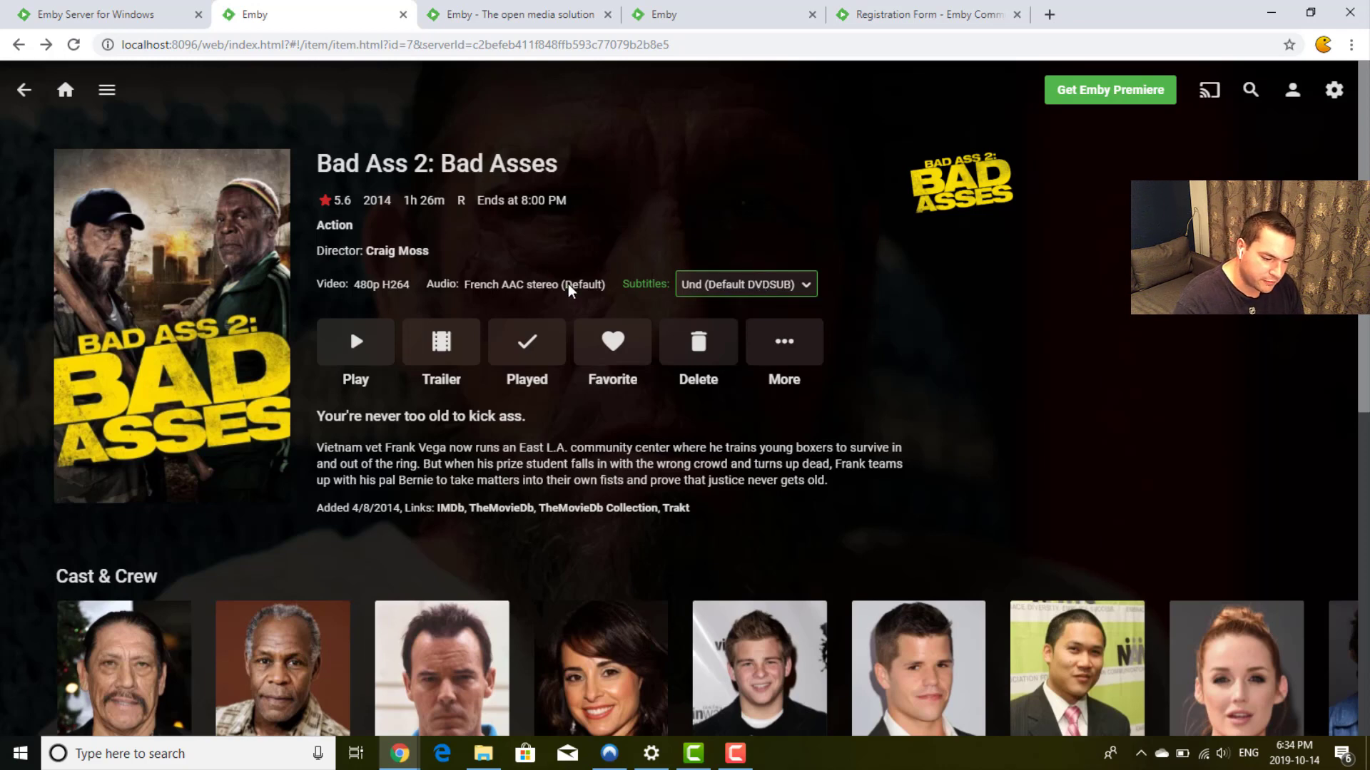
pyautogui.scroll(-3, 568, 284)
pyautogui.scroll(-6, 568, 284)
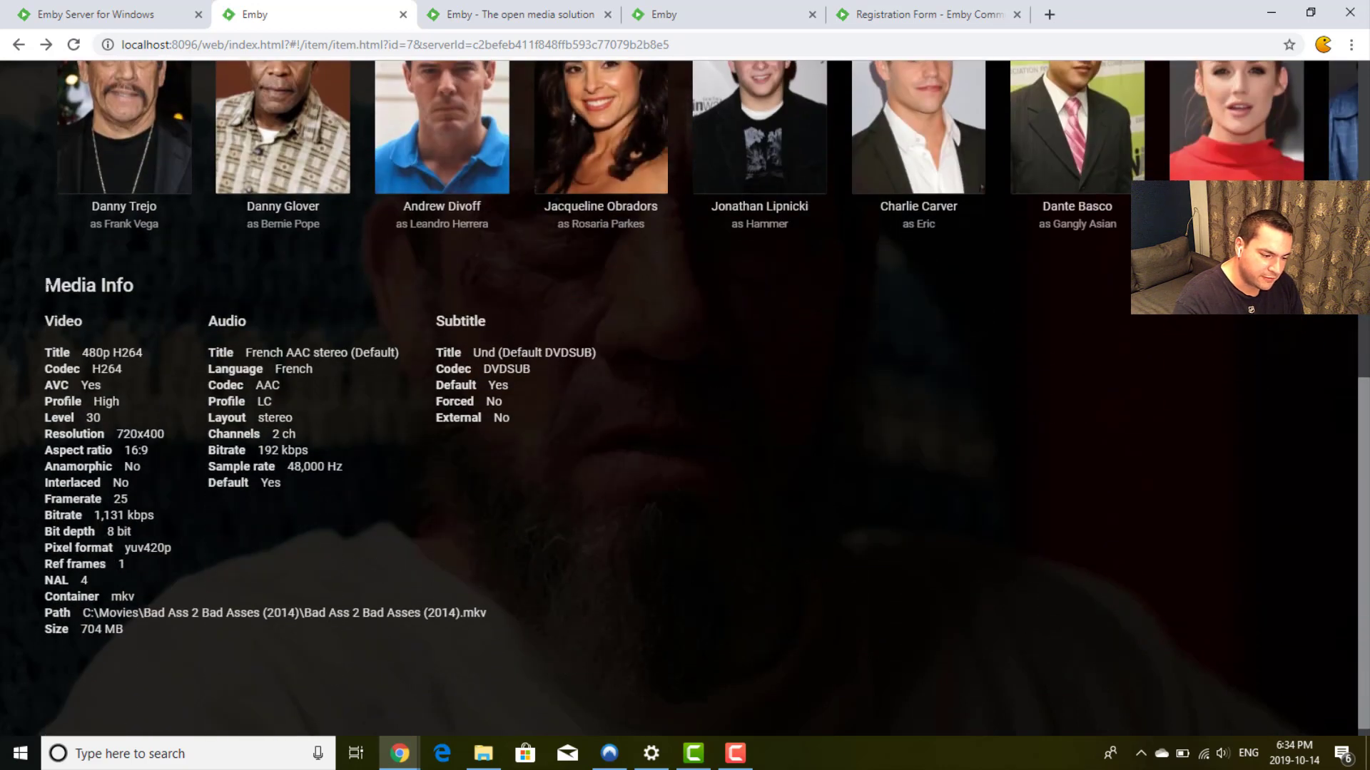
pyautogui.moveTo(8, 274); pyautogui.dragTo(538, 624)
pyautogui.click(538, 624)
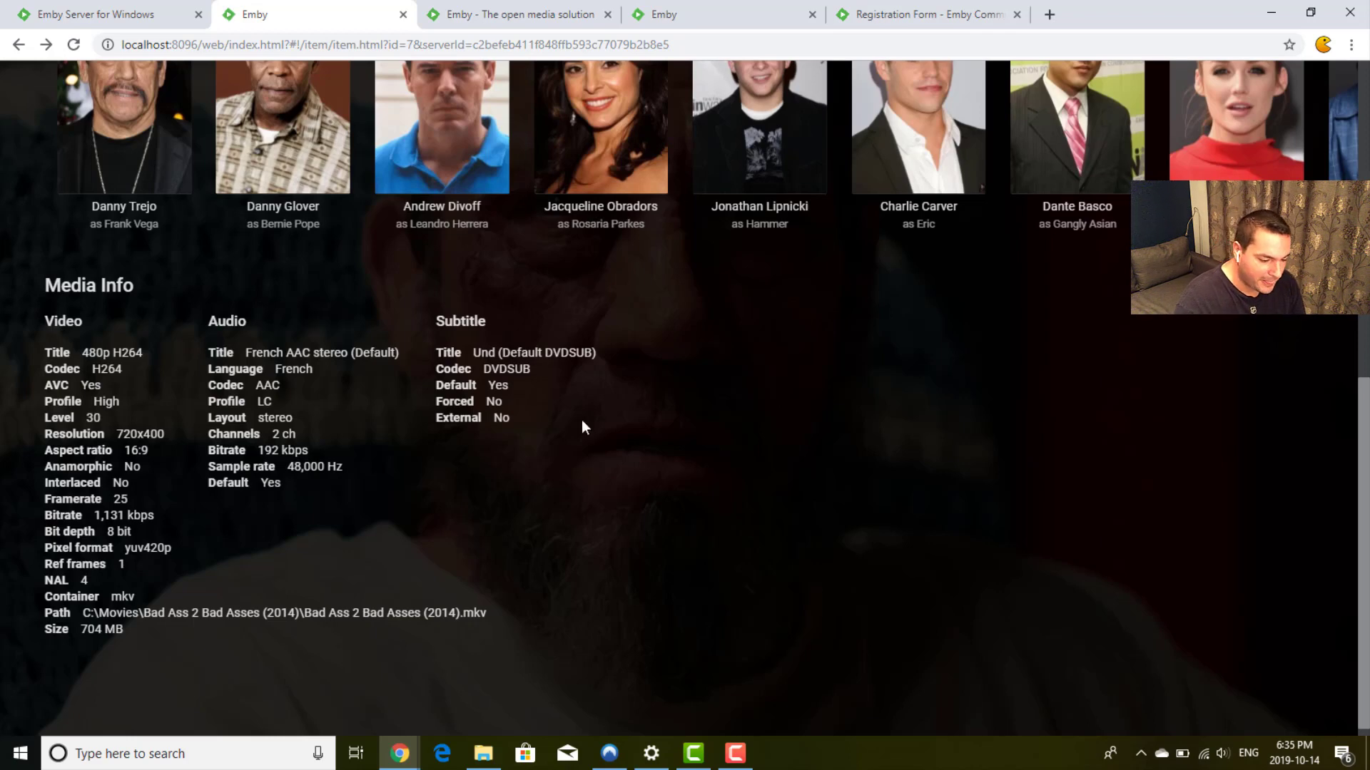
pyautogui.scroll(8, 487, 401)
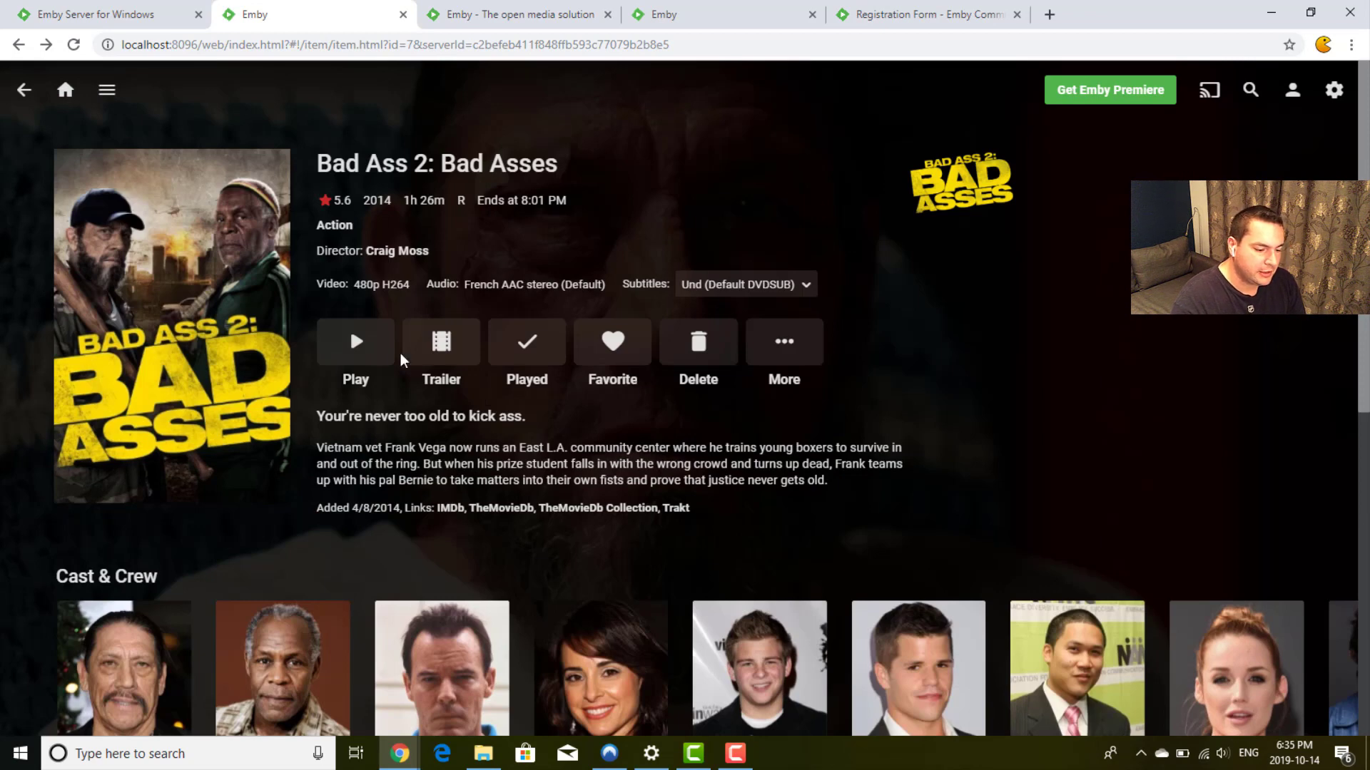
# Step: Play Bad Ass 2 full screen with subtitles turned off
pyautogui.click(352, 345)
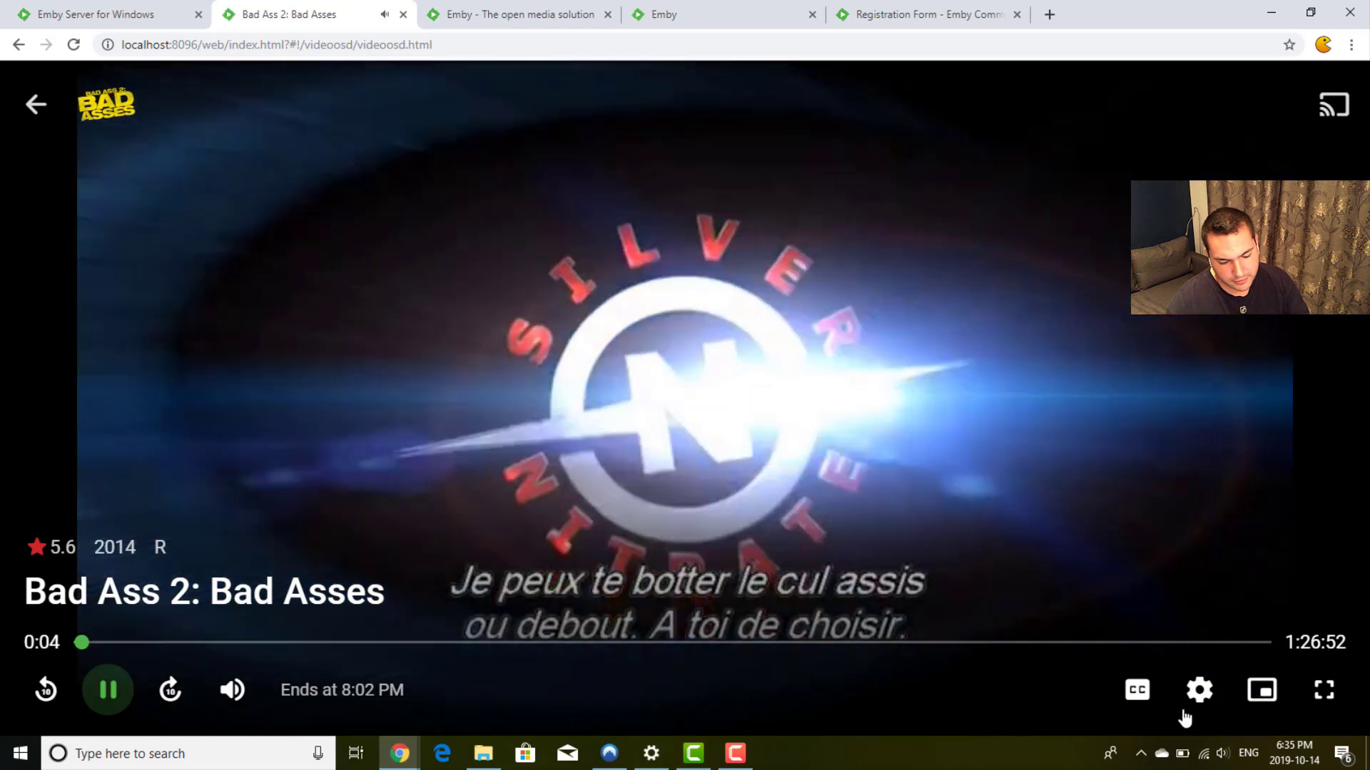
pyautogui.click(1135, 690)
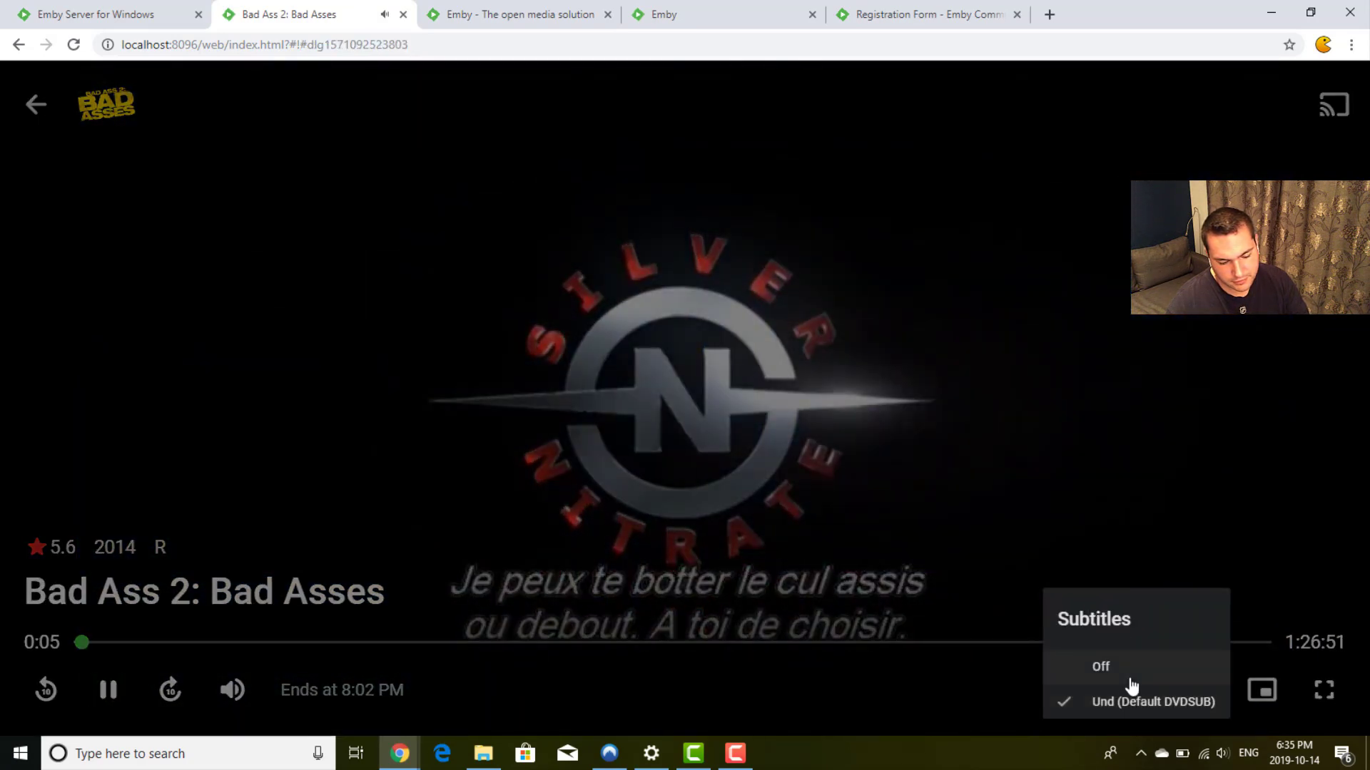
pyautogui.click(1131, 679)
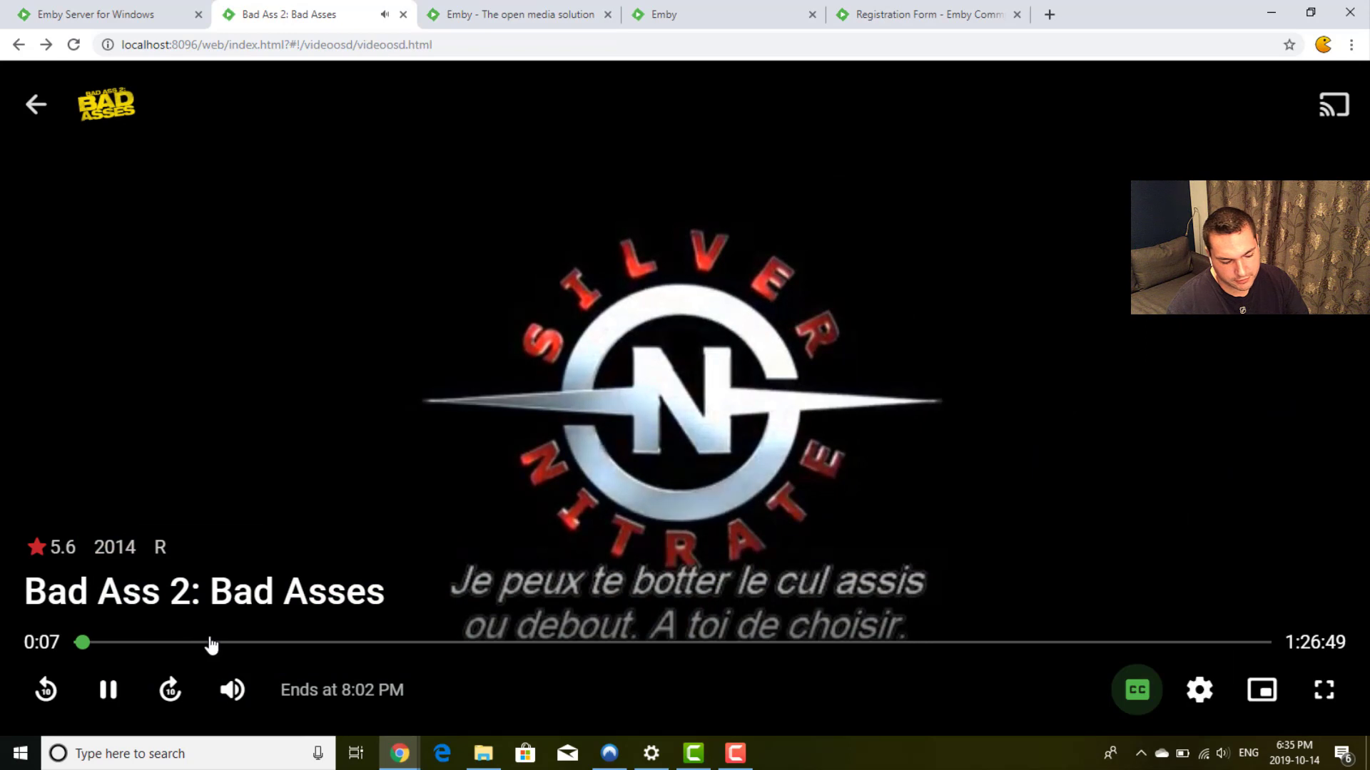
pyautogui.click(217, 646)
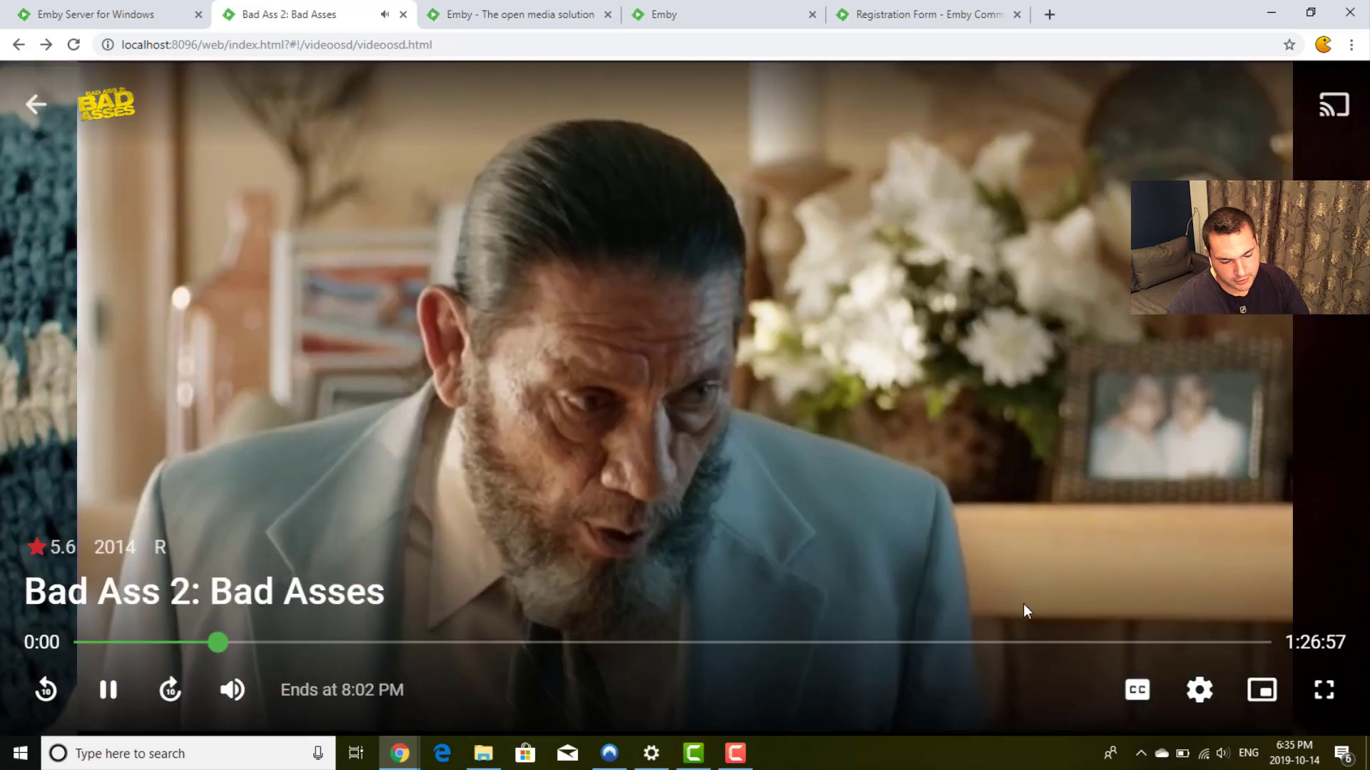
pyautogui.click(1324, 690)
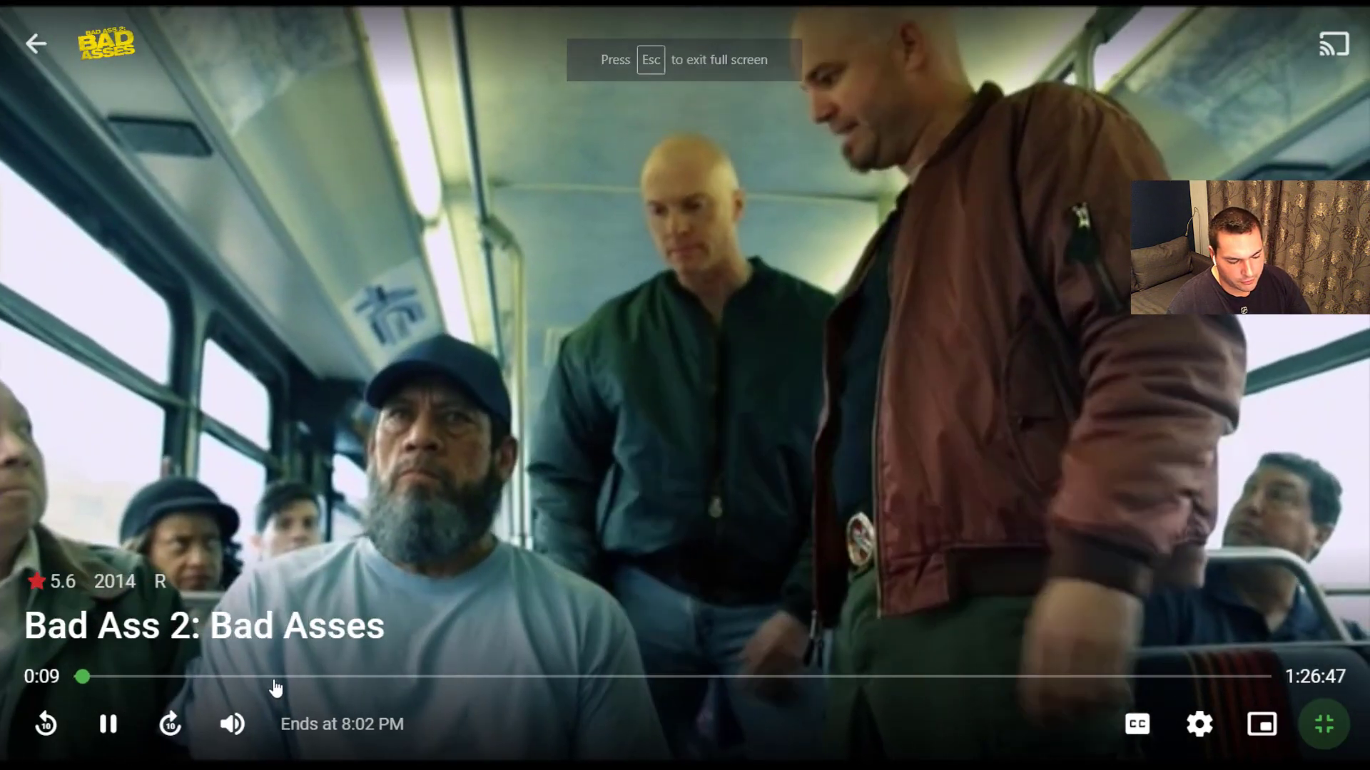
# Step: Skip ahead to about 14:00, then to about 50:00, and stop playback
pyautogui.click(276, 681)
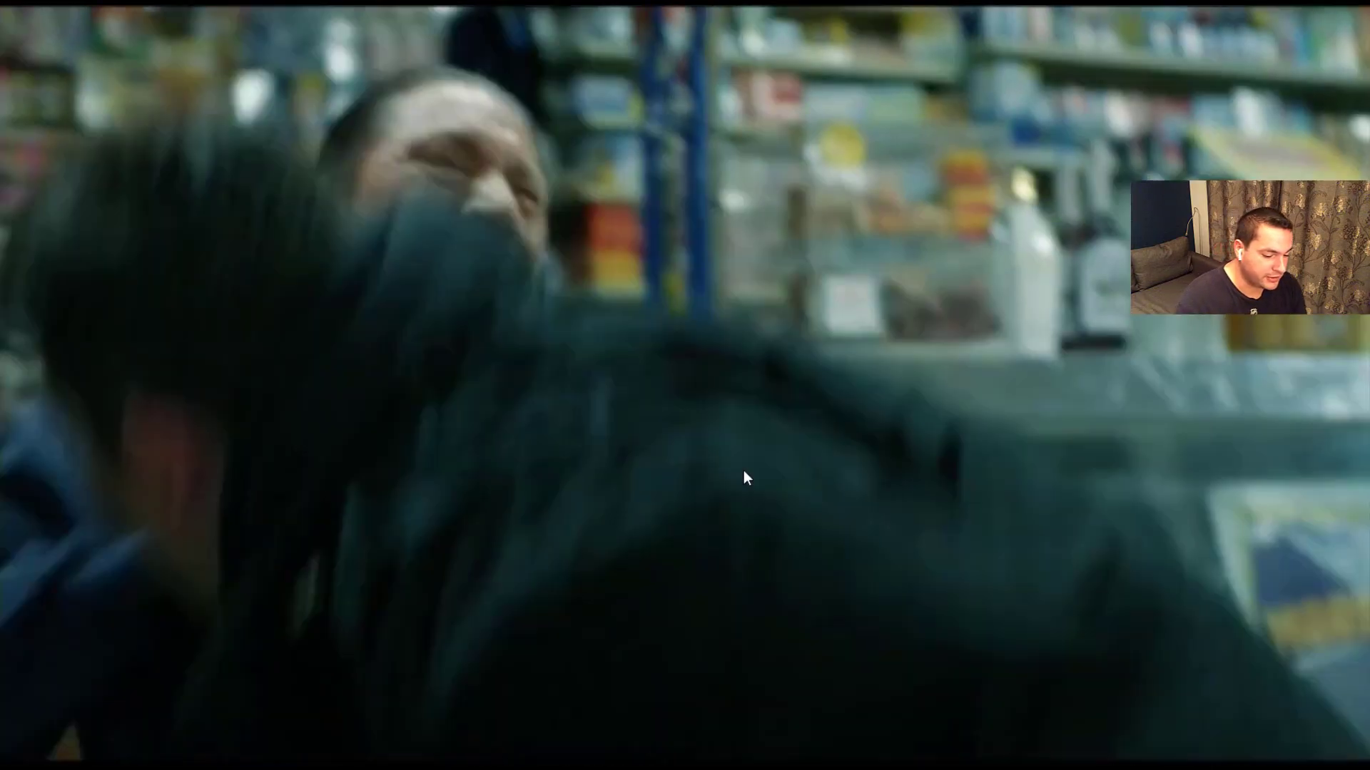
pyautogui.moveTo(584, 508)
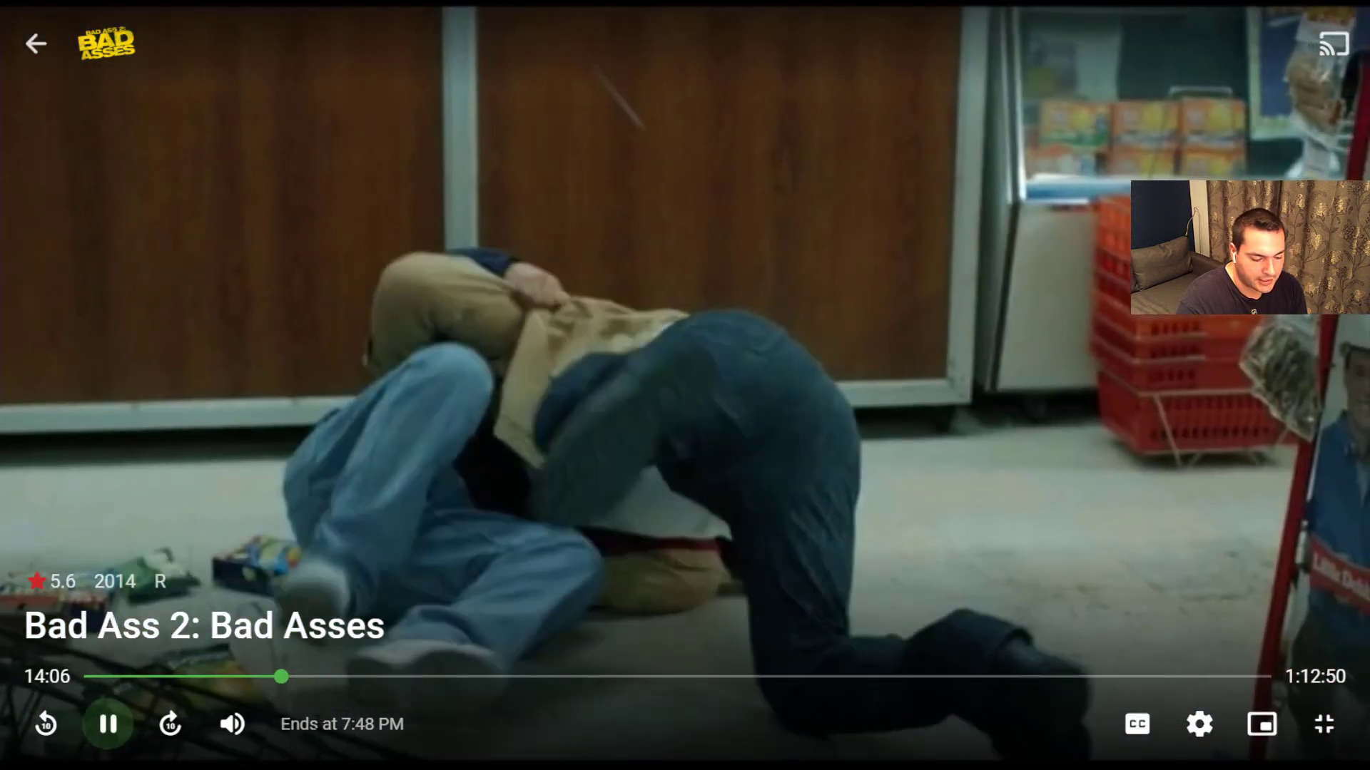
pyautogui.moveTo(279, 725); pyautogui.dragTo(404, 724)
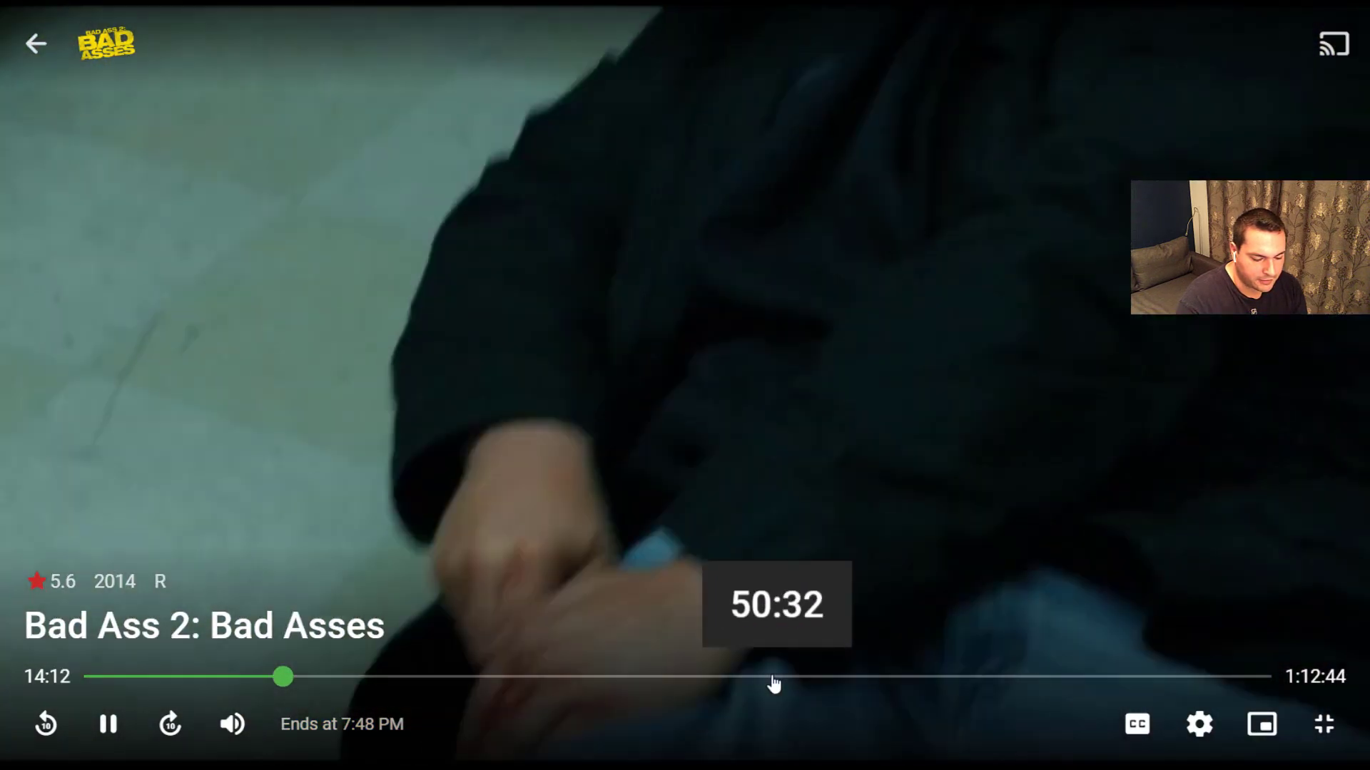
pyautogui.click(773, 679)
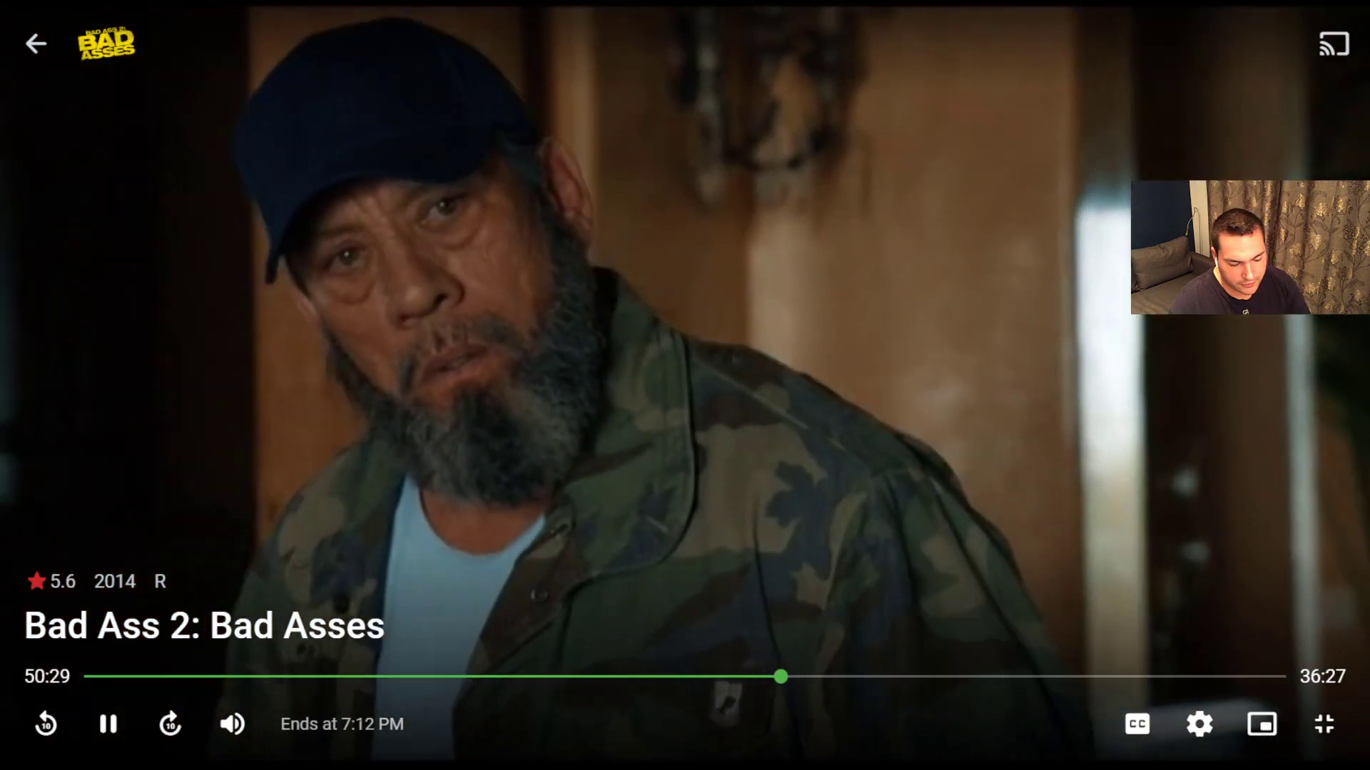
pyautogui.moveTo(281, 725); pyautogui.dragTo(376, 726)
pyautogui.click(398, 726)
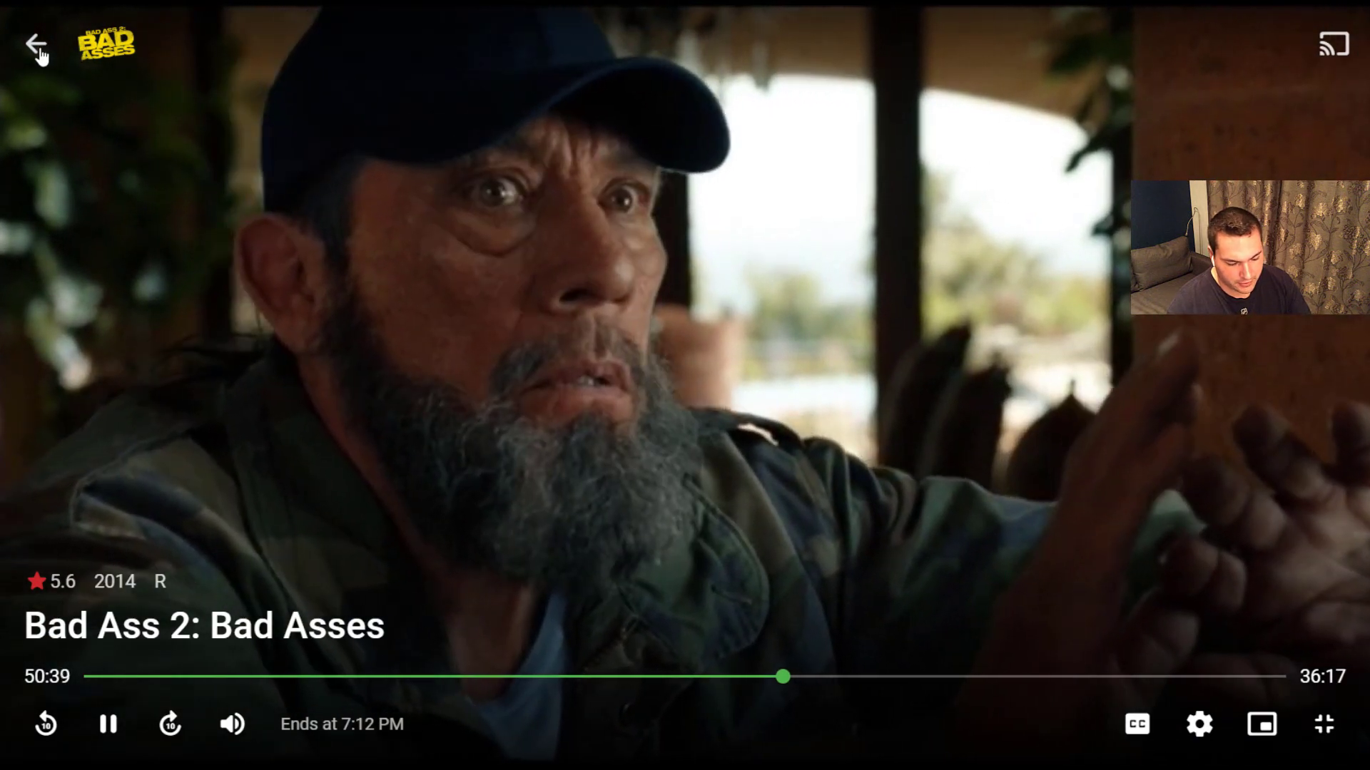
pyautogui.click(37, 46)
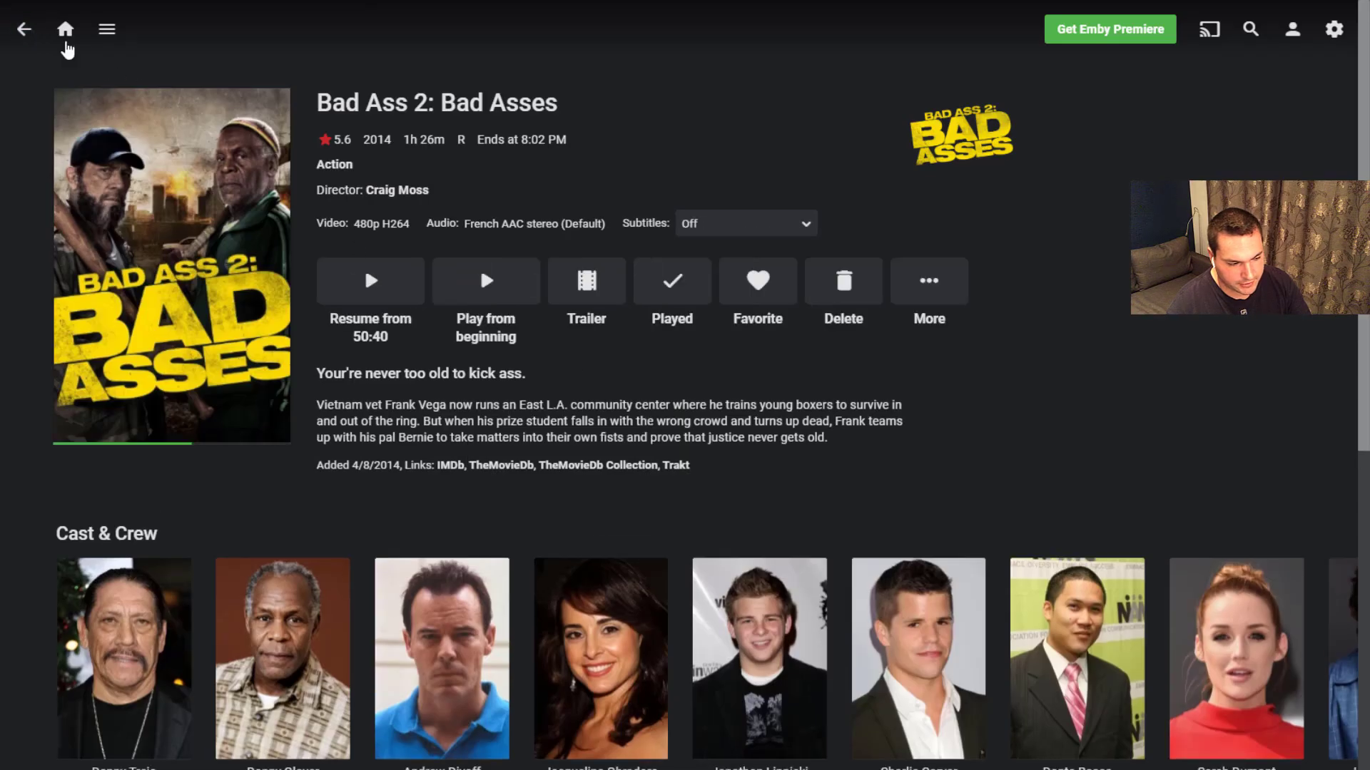
# Step: Exit full screen and return to the home page, now showing a Continue Watching row
pyautogui.press('F11')
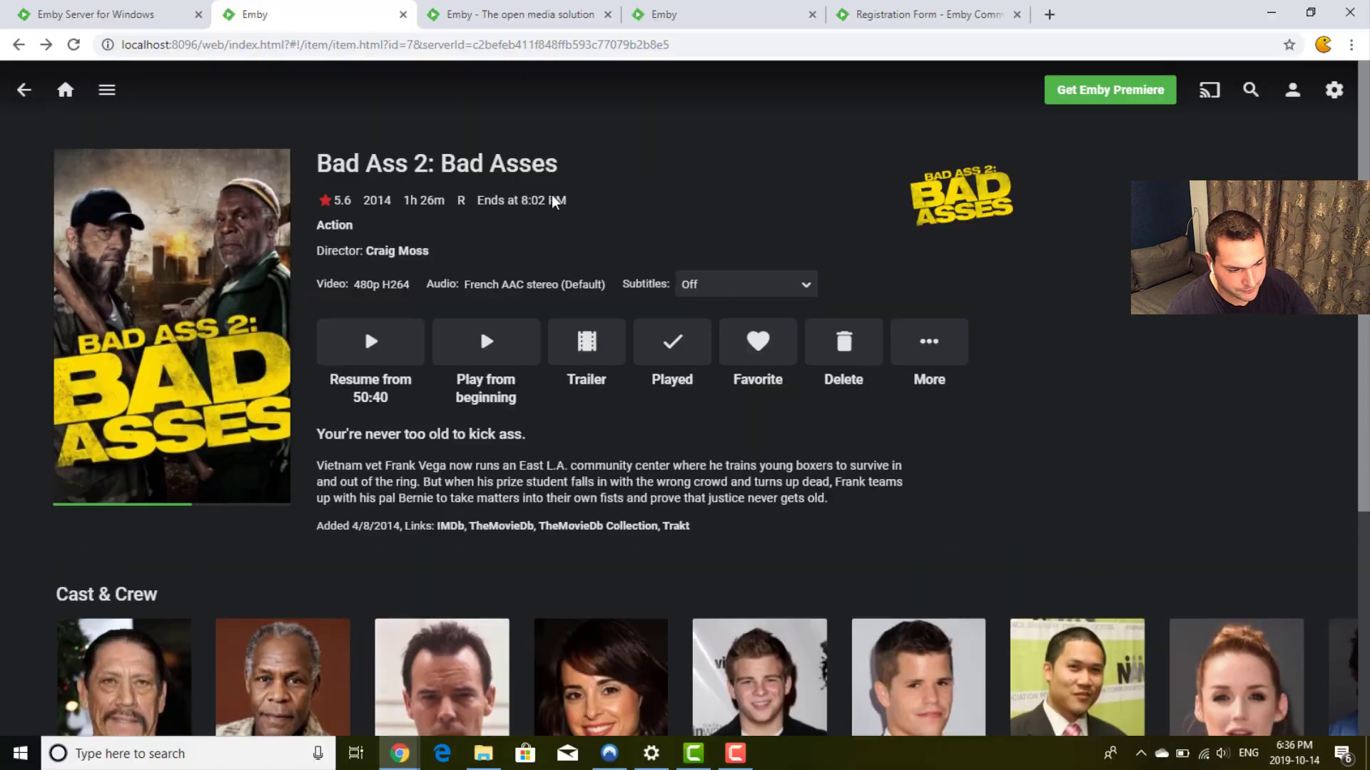
pyautogui.click(63, 91)
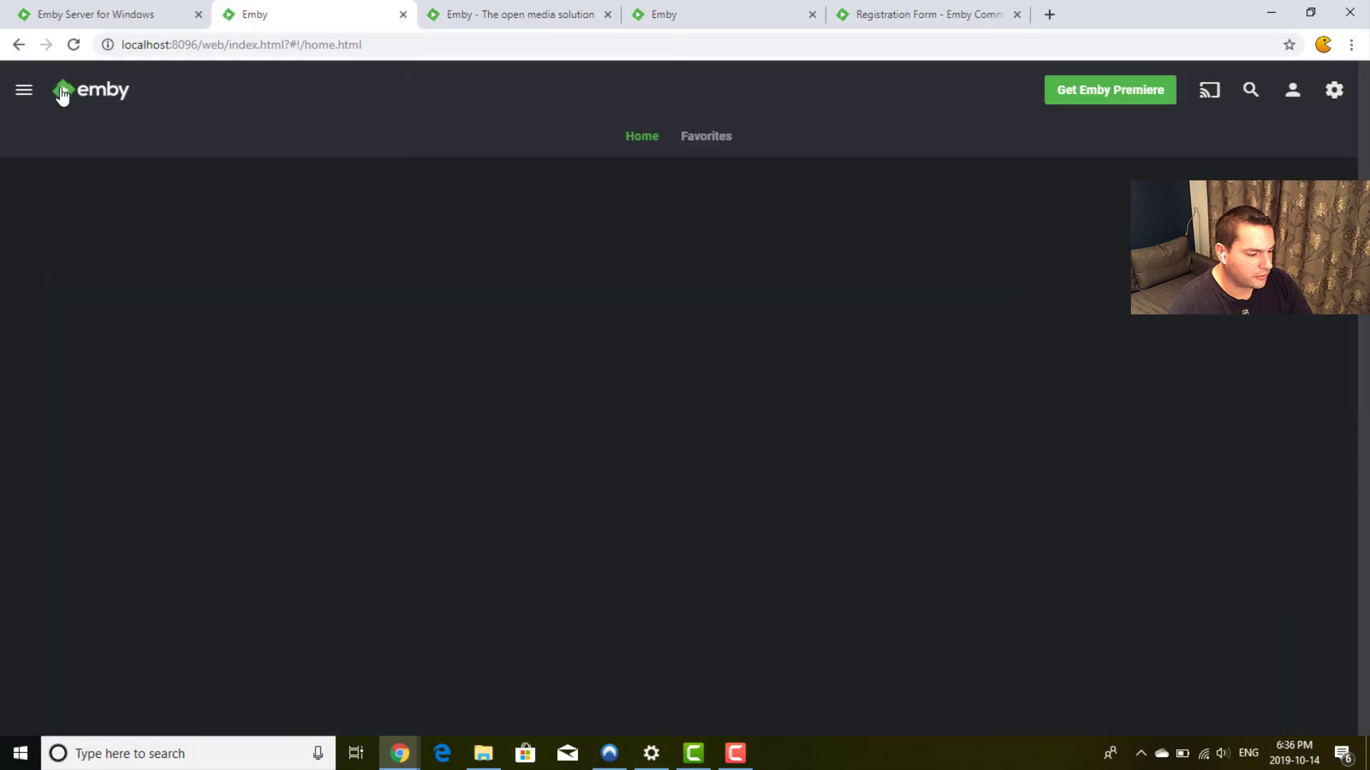
pyautogui.scroll(-3, 724, 259)
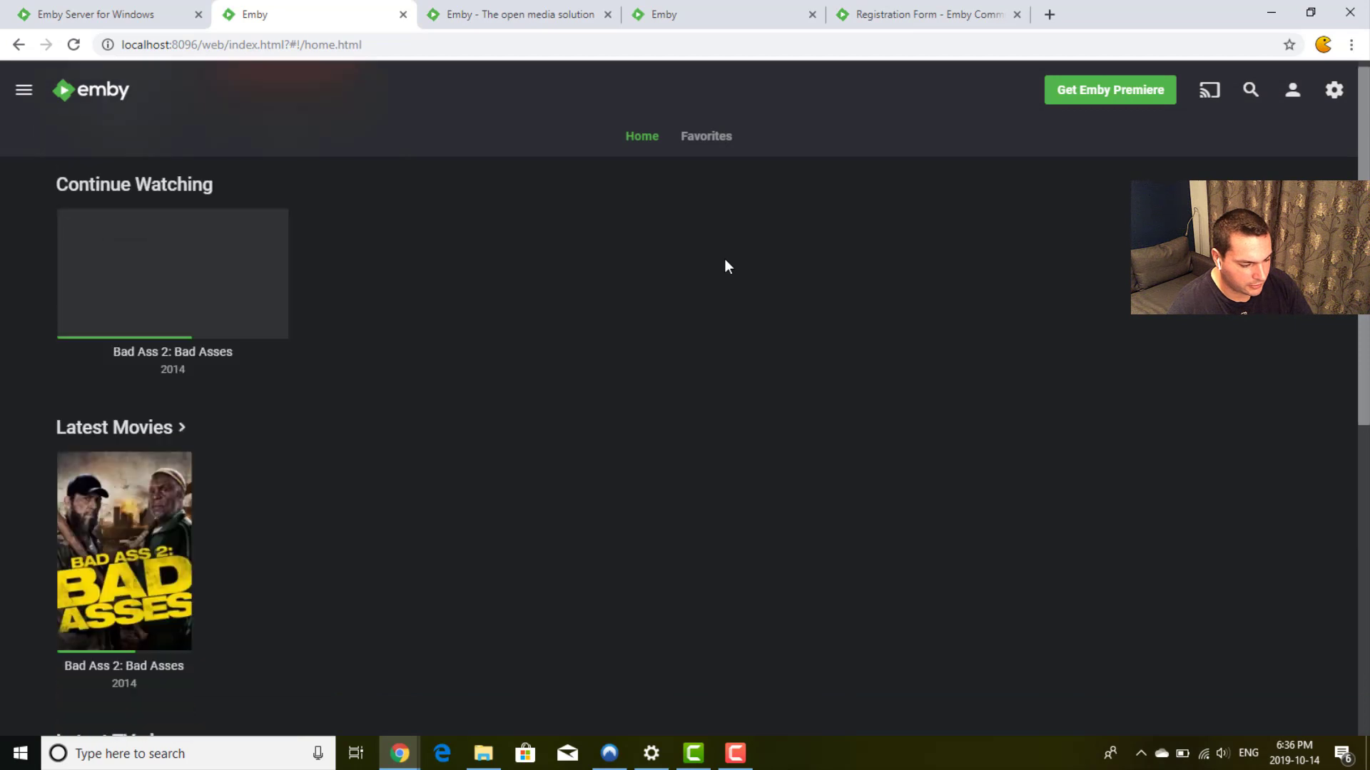
pyautogui.scroll(3, 725, 258)
pyautogui.scroll(-7, 724, 259)
pyautogui.scroll(7, 725, 260)
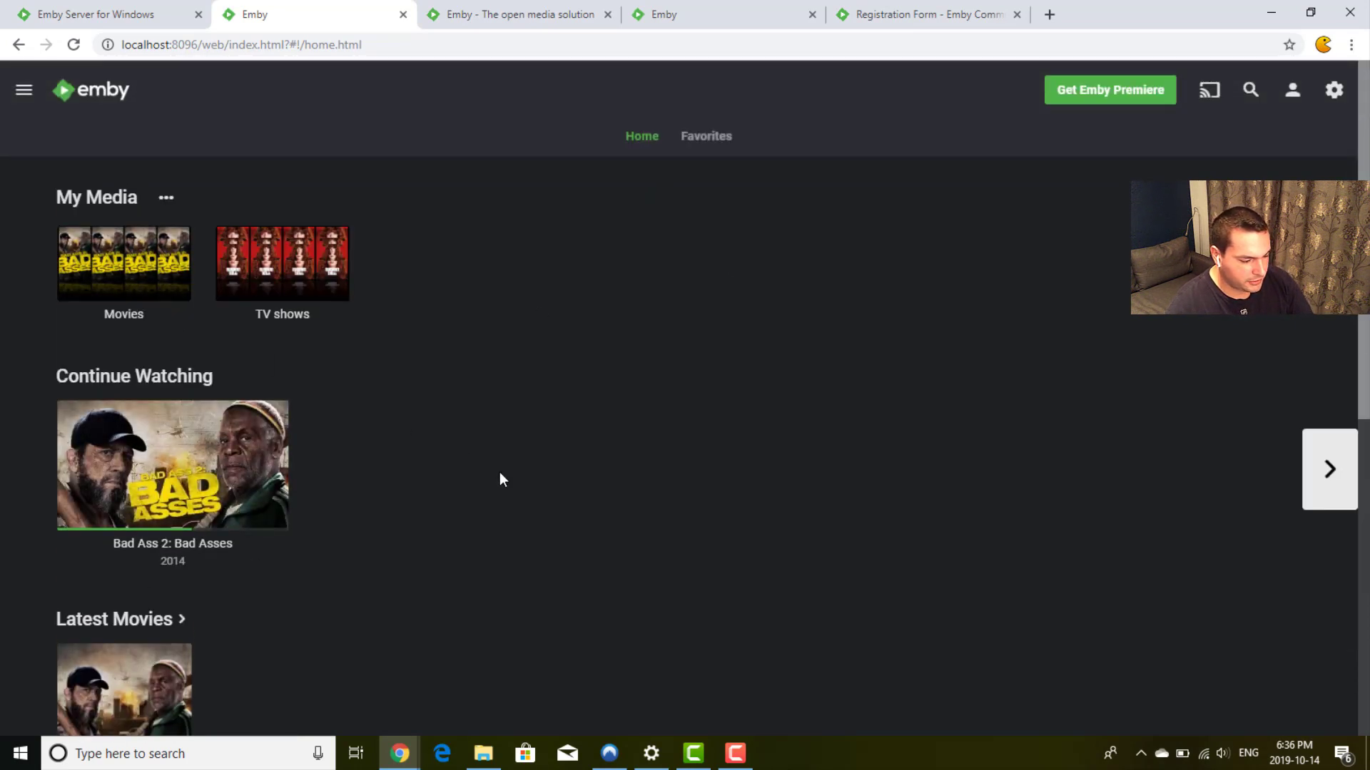
pyautogui.moveTo(167, 462)
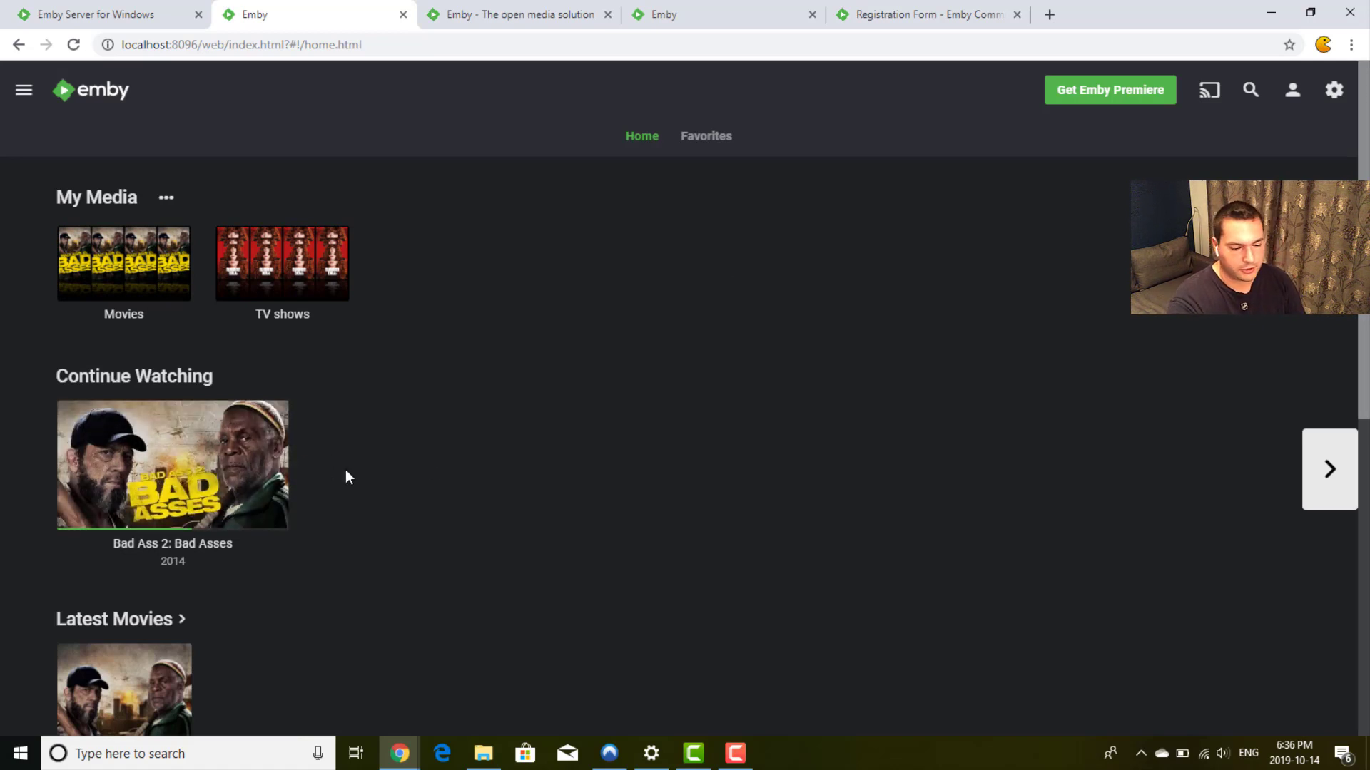
# Step: Refresh all Poupée russe series metadata from TV shows, including replacing existing images
pyautogui.click(296, 253)
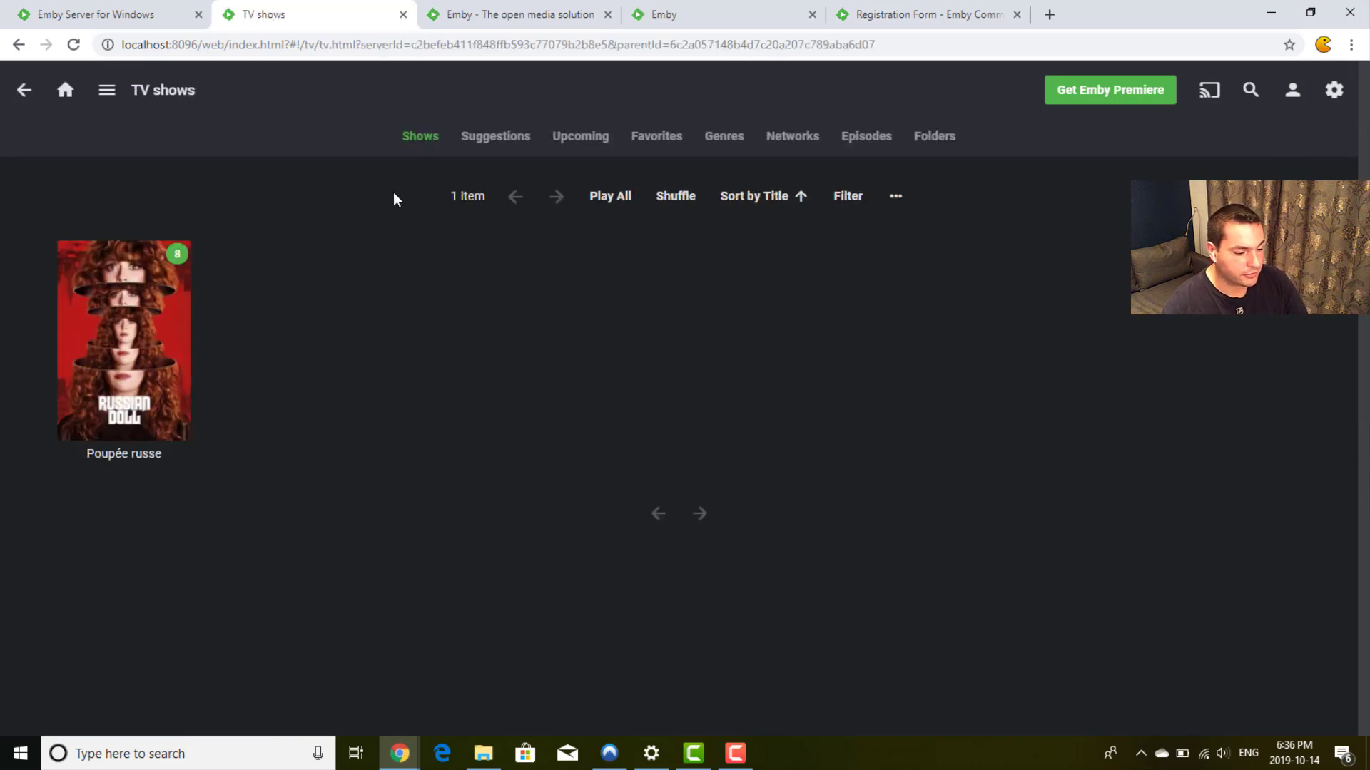
pyautogui.moveTo(134, 310)
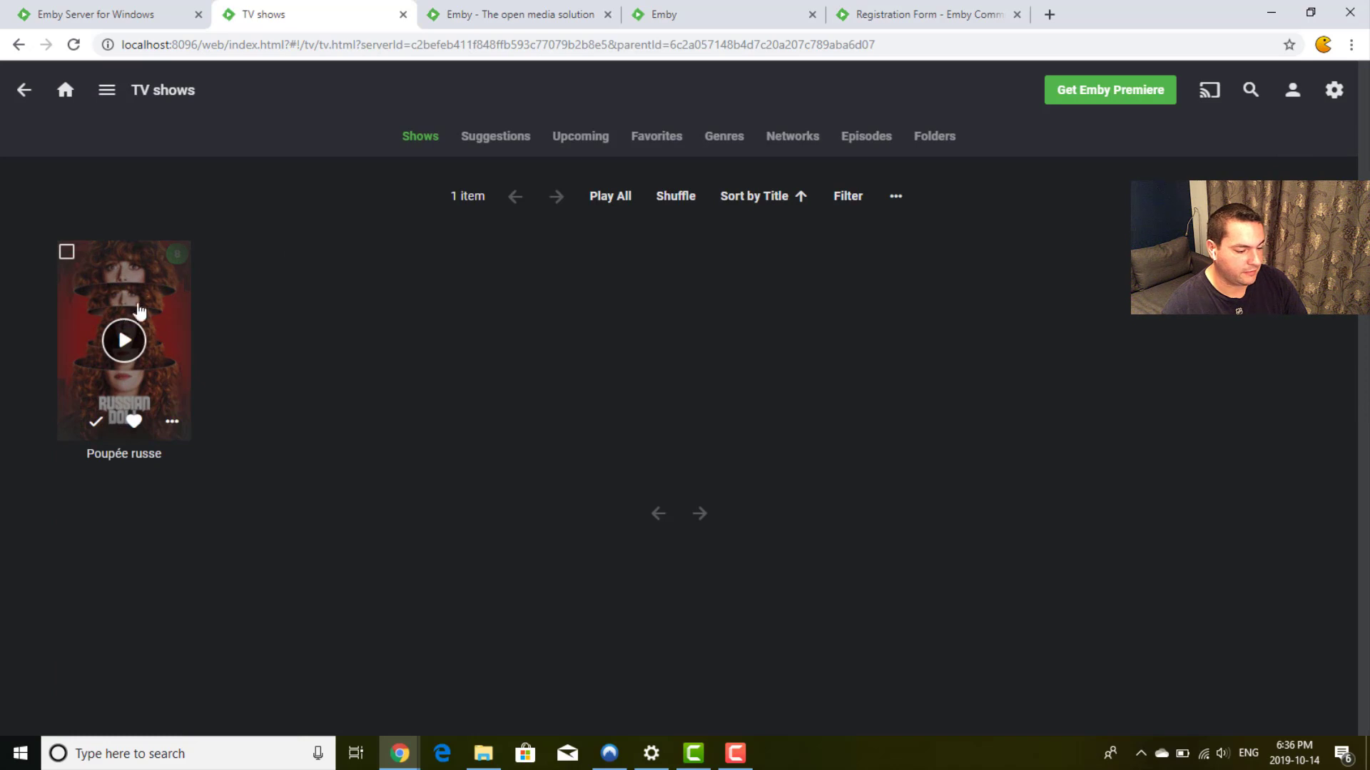
pyautogui.click(147, 284)
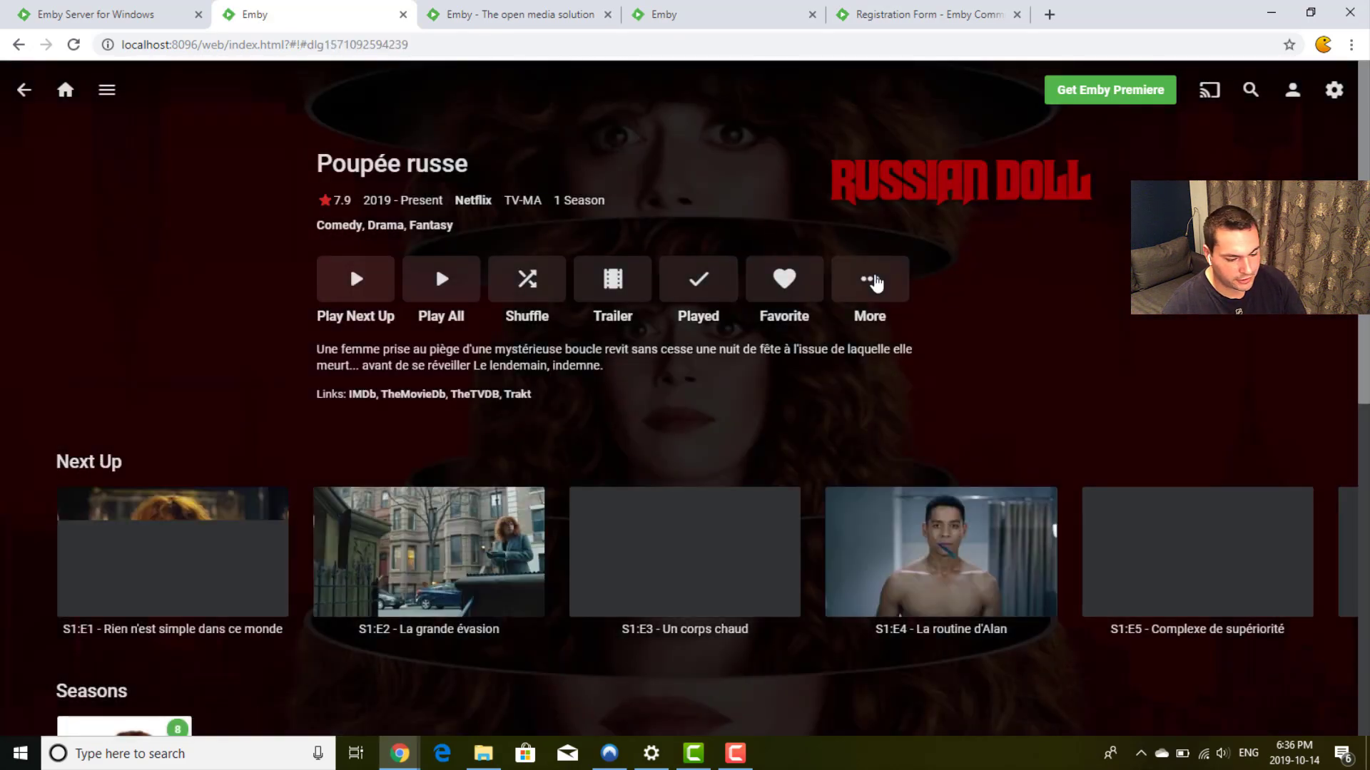
pyautogui.click(872, 280)
pyautogui.click(878, 395)
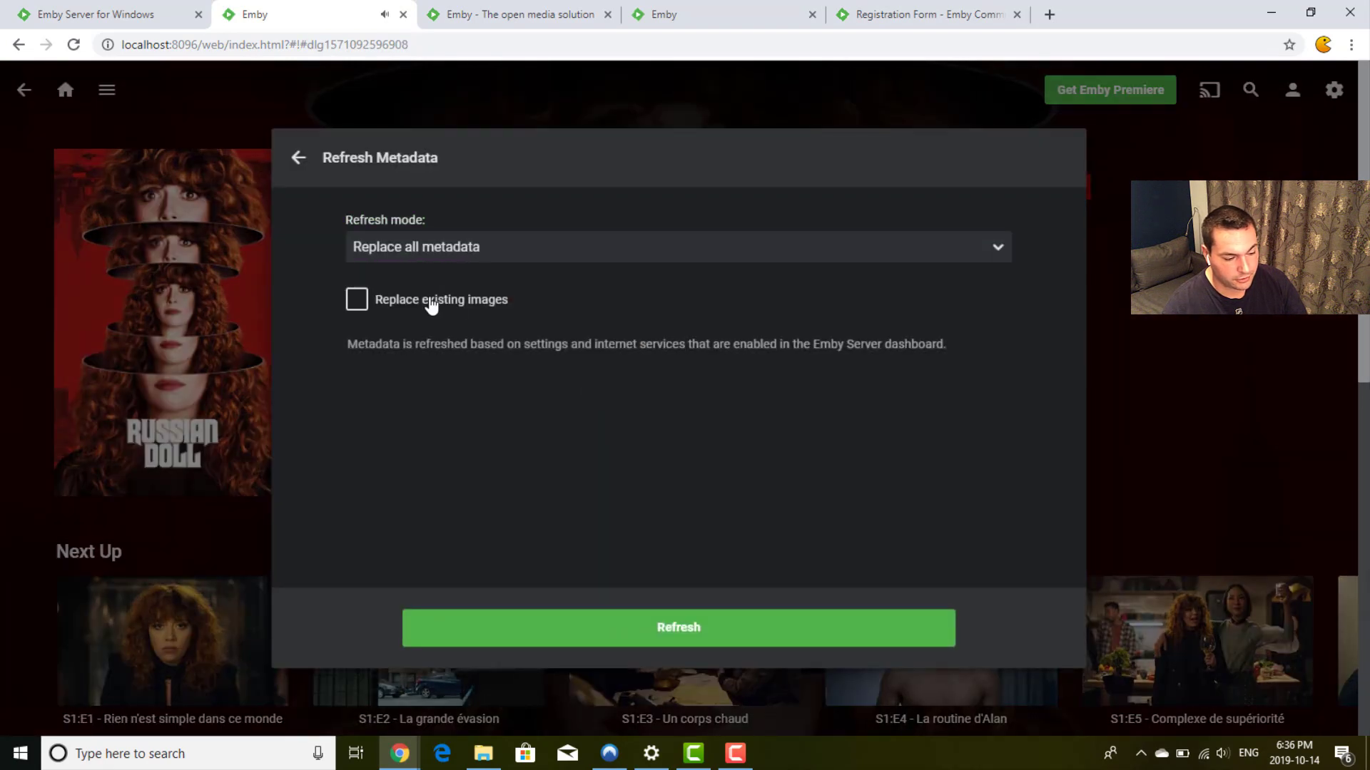
pyautogui.click(430, 302)
pyautogui.click(679, 629)
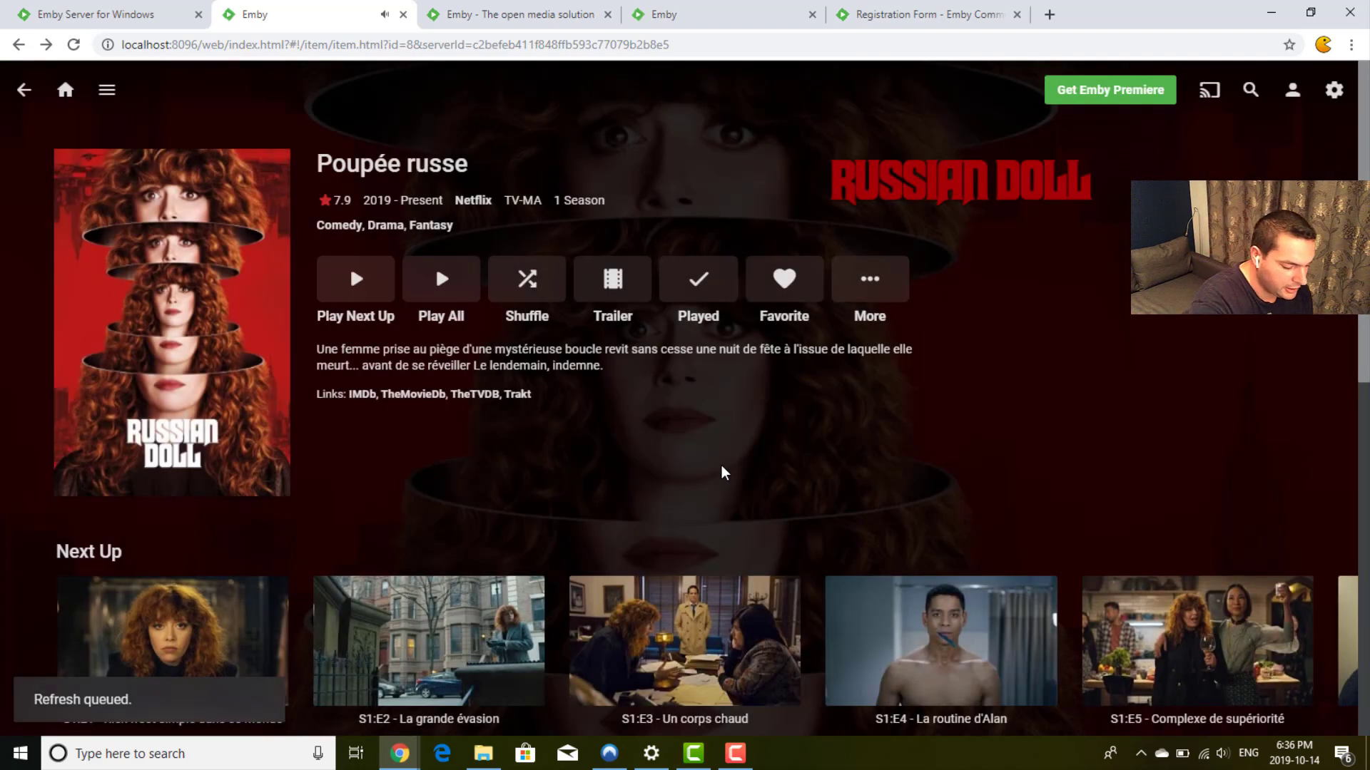
# Step: Reload the series page until it shows Russian Doll with an English overview and episode titles
pyautogui.press('F5')
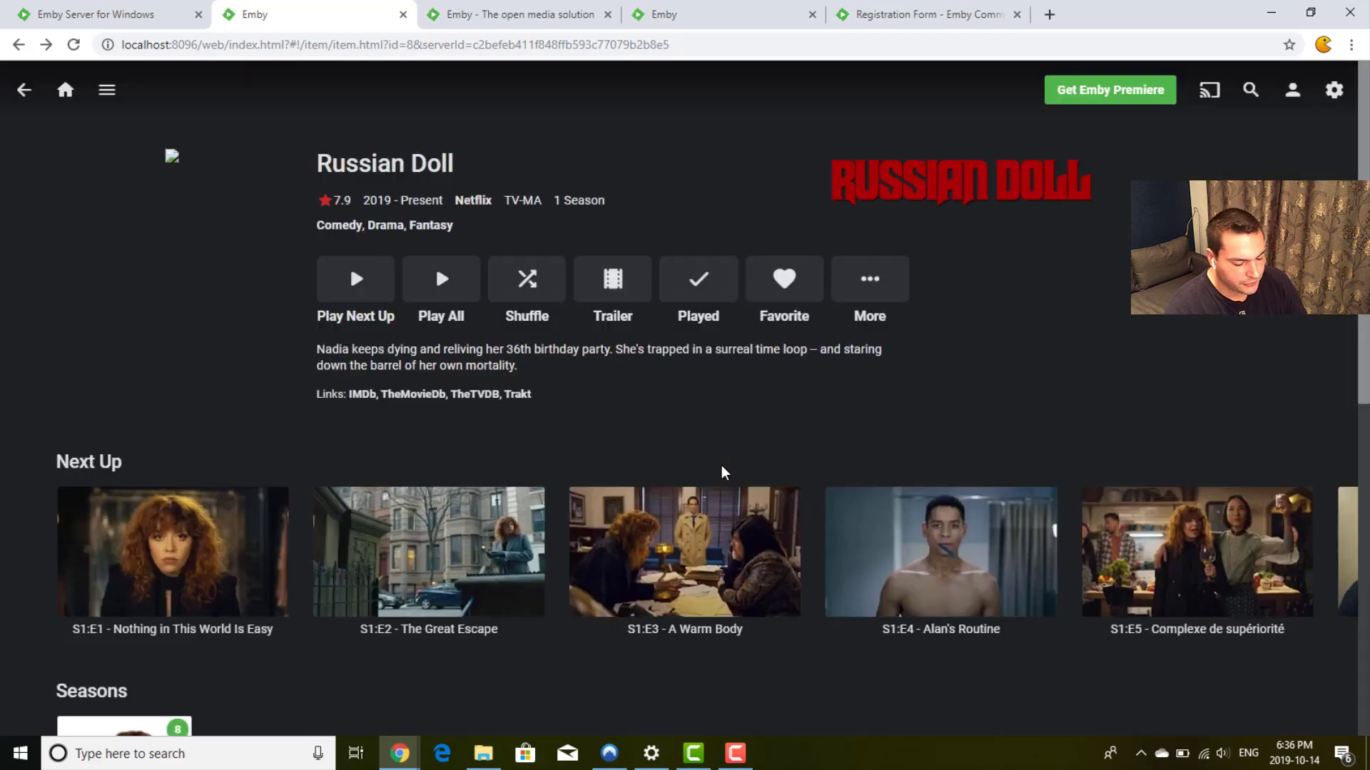
pyautogui.press('F5')
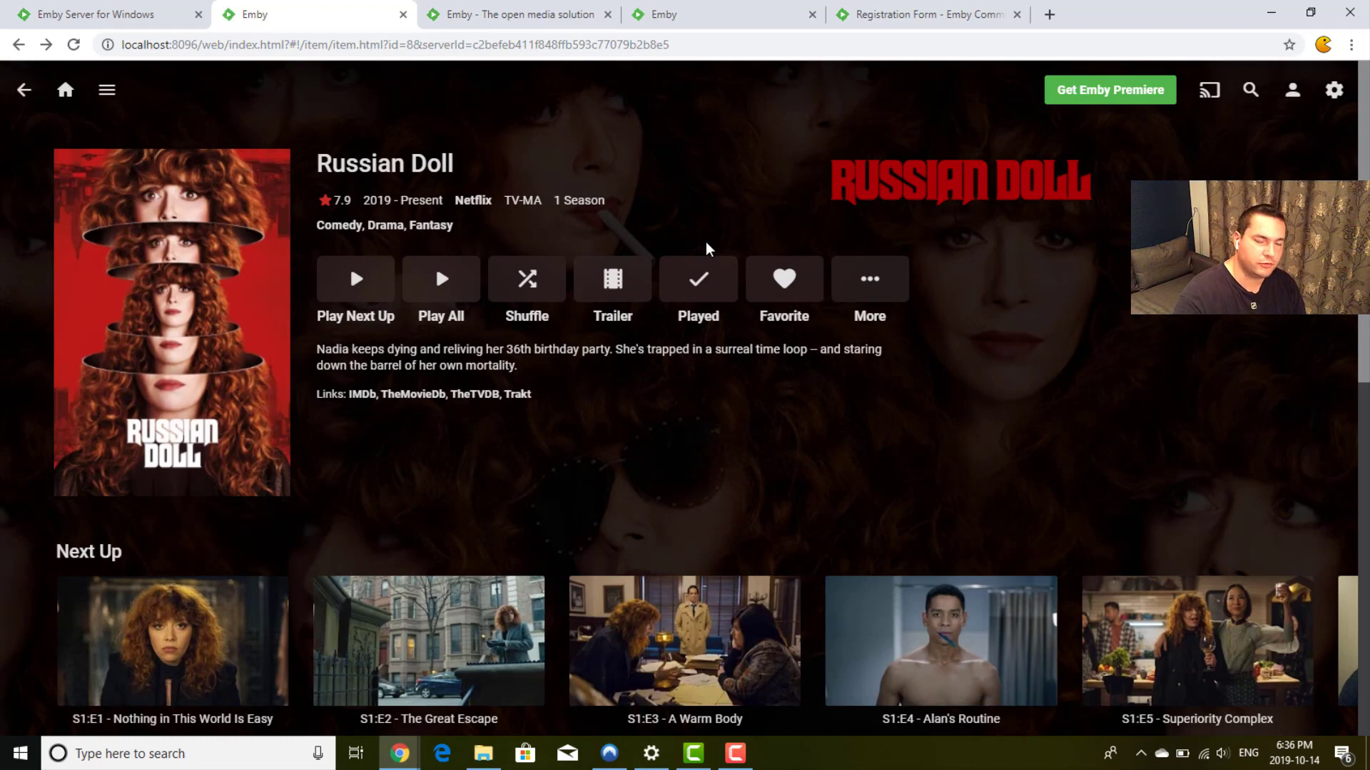
pyautogui.scroll(-1, 706, 244)
pyautogui.scroll(1, 706, 244)
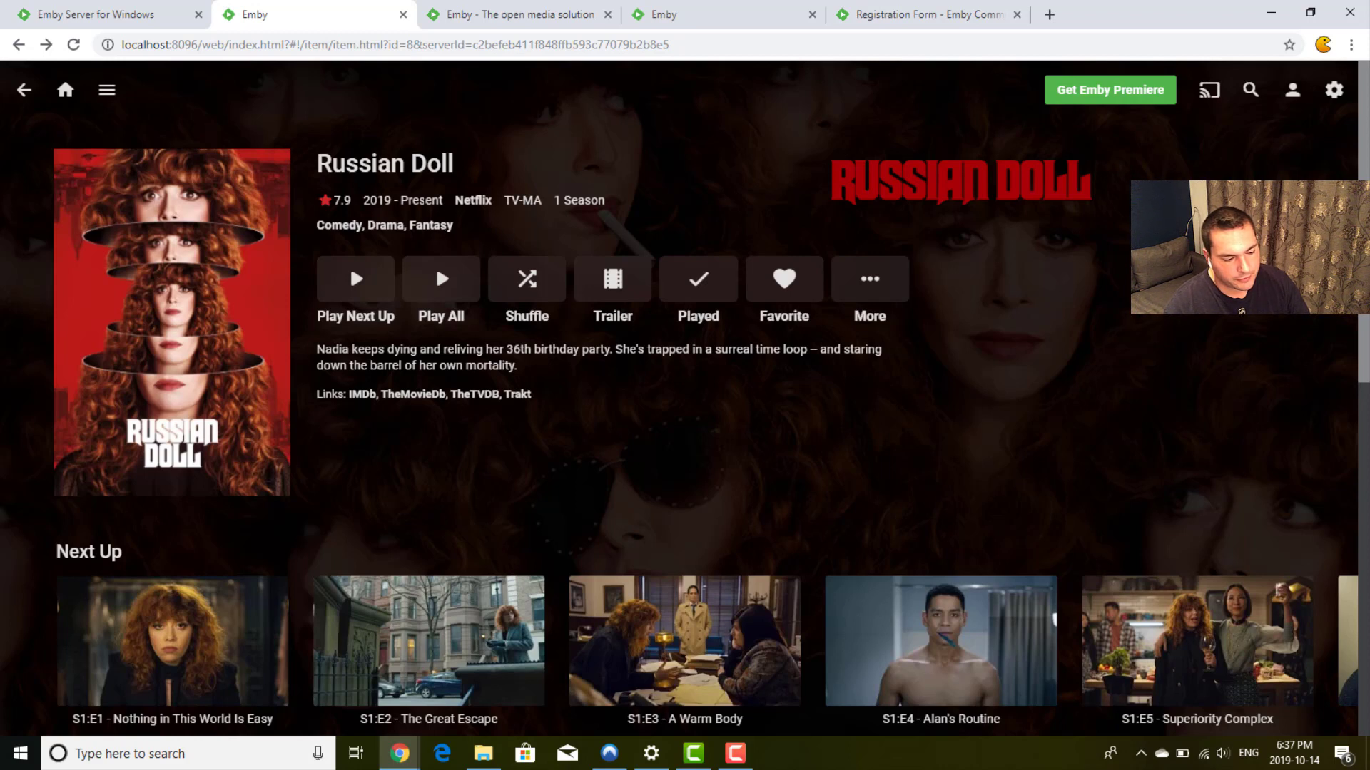
pyautogui.moveTo(363, 200); pyautogui.dragTo(499, 226)
pyautogui.click(500, 227)
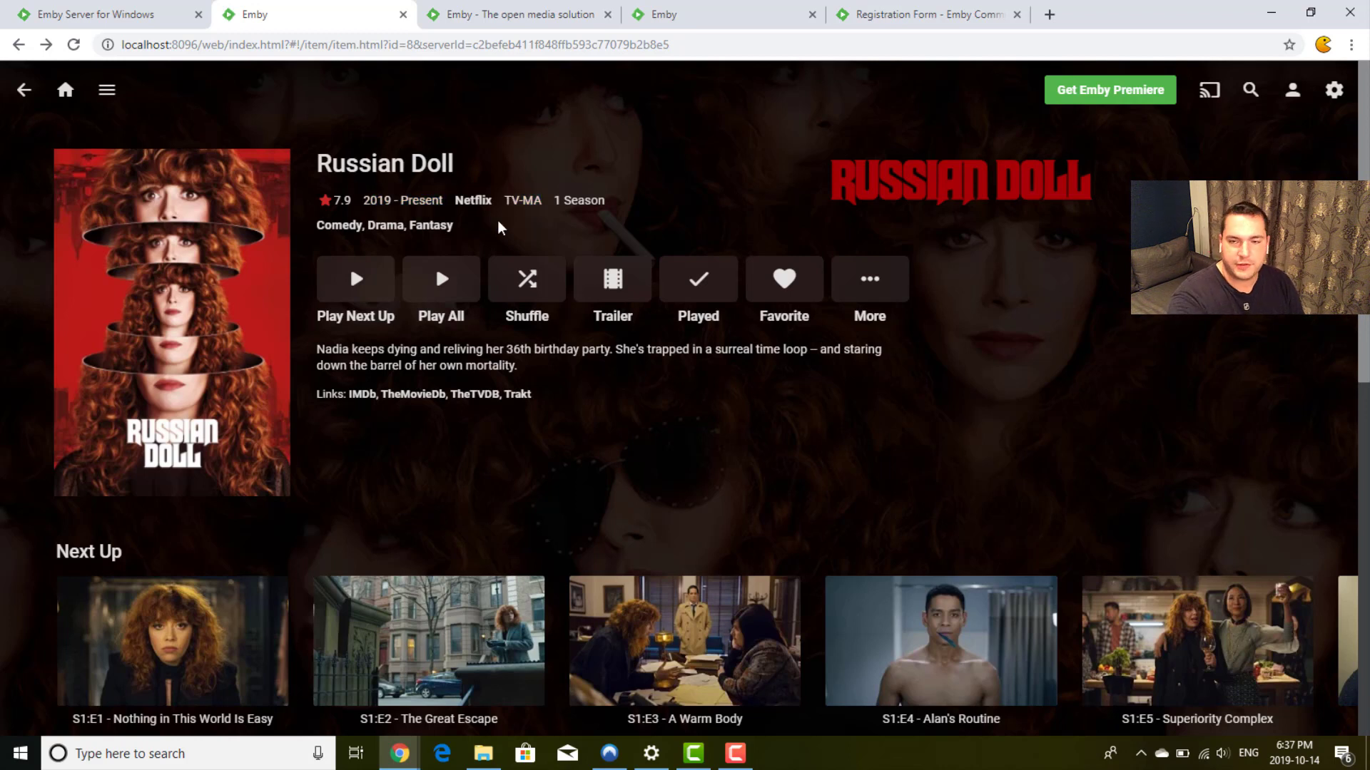
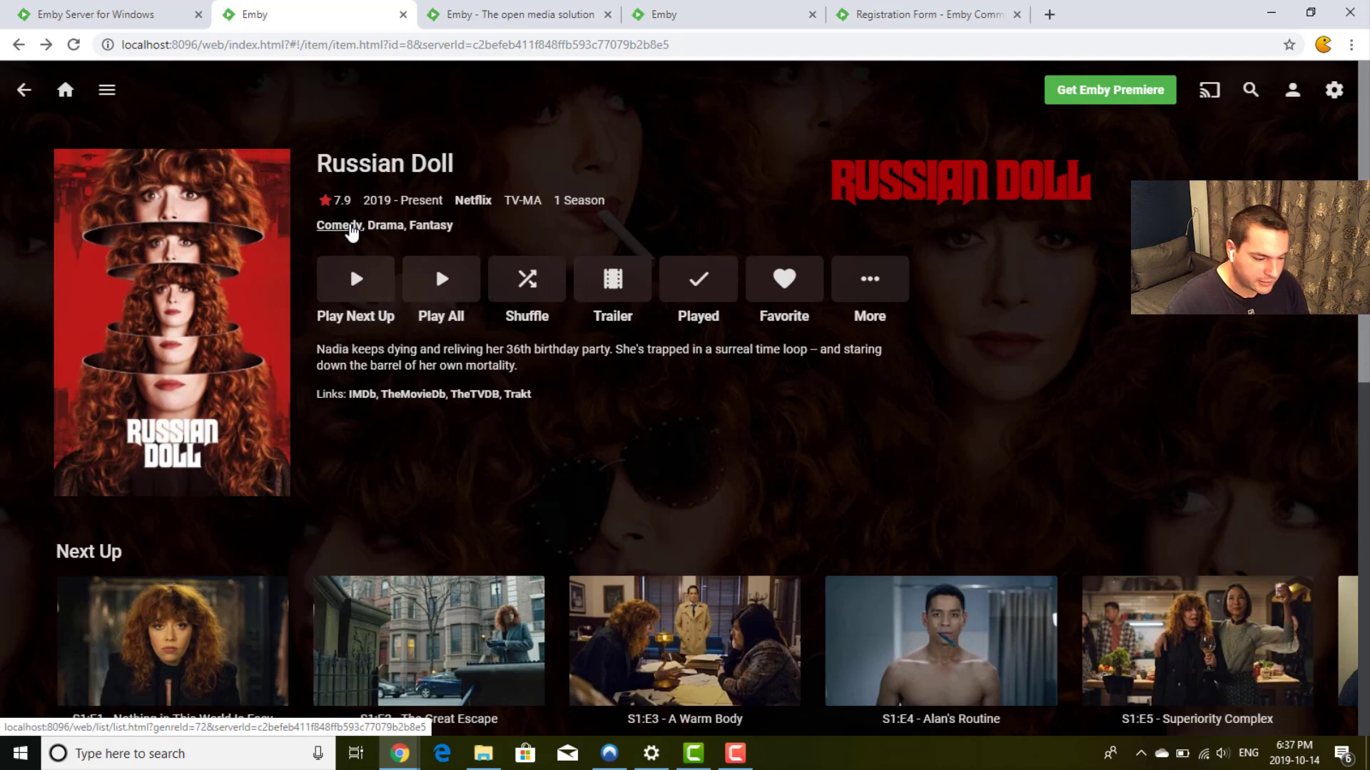
# Step: Open the Russian Doll Season 1 page from the series page
pyautogui.scroll(-1, 726, 248)
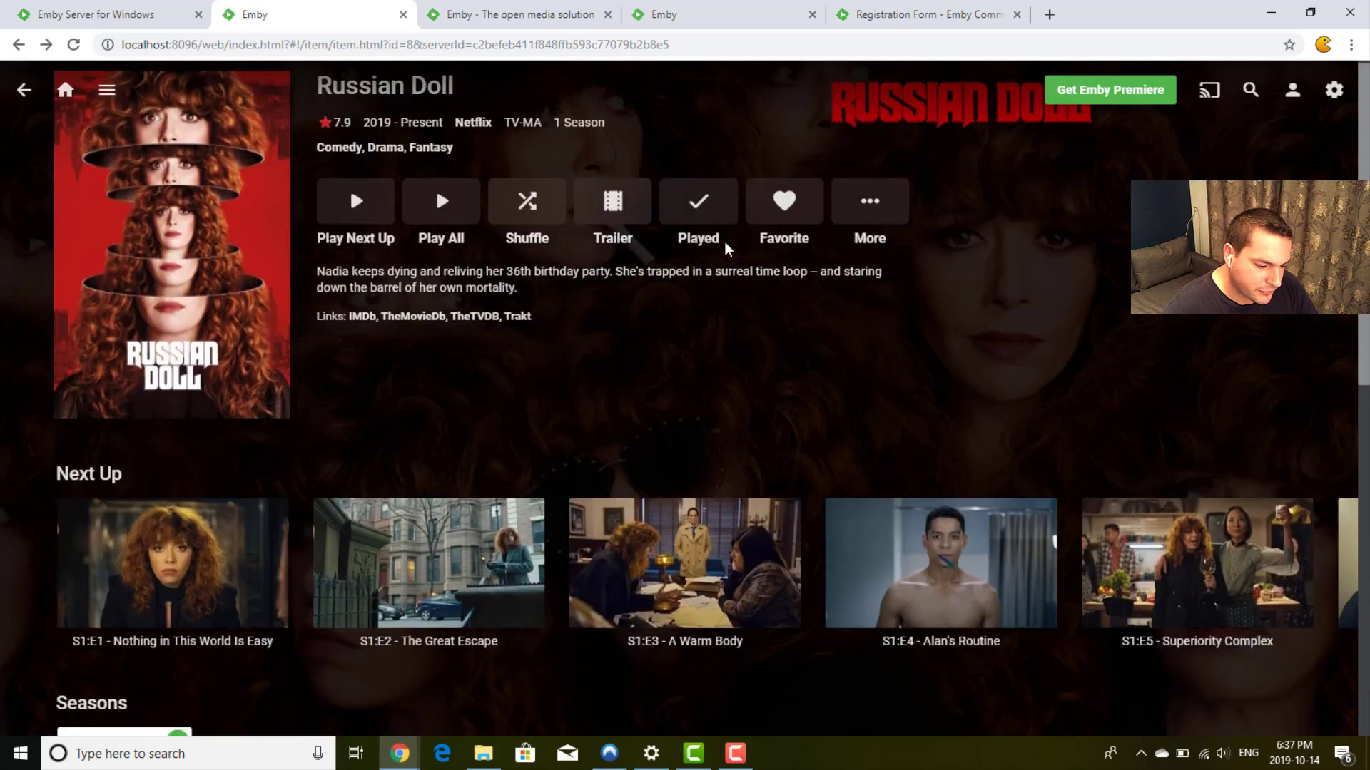
pyautogui.scroll(-1, 442, 374)
pyautogui.scroll(2, 441, 372)
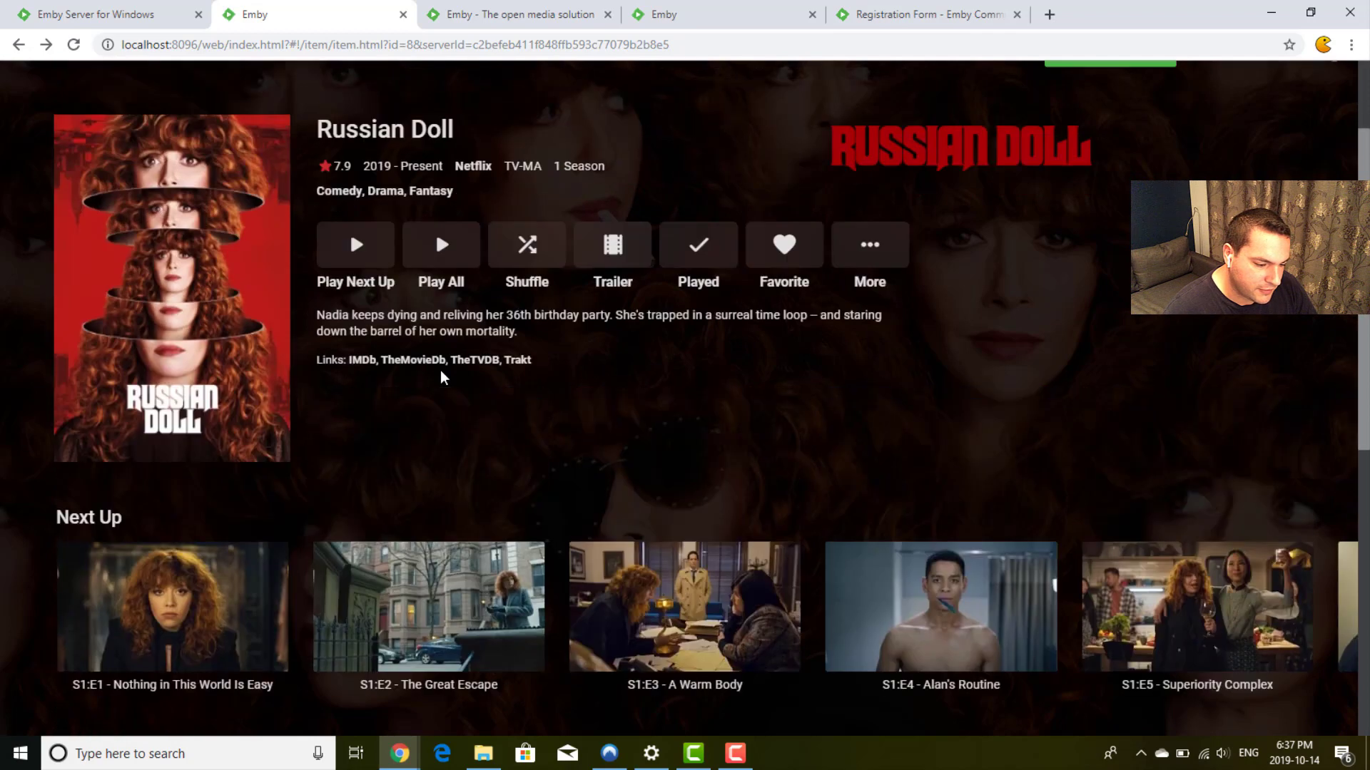
pyautogui.scroll(1, 440, 371)
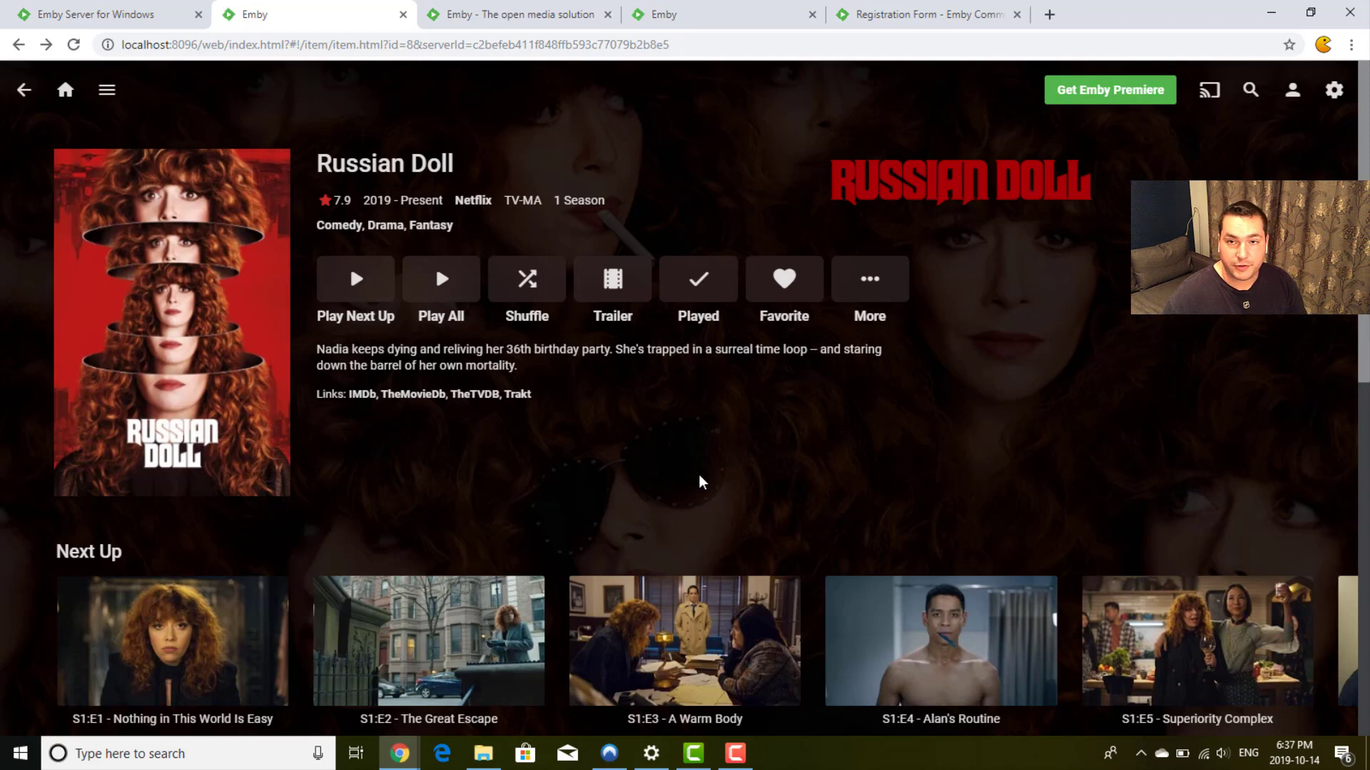
pyautogui.scroll(-4, 699, 474)
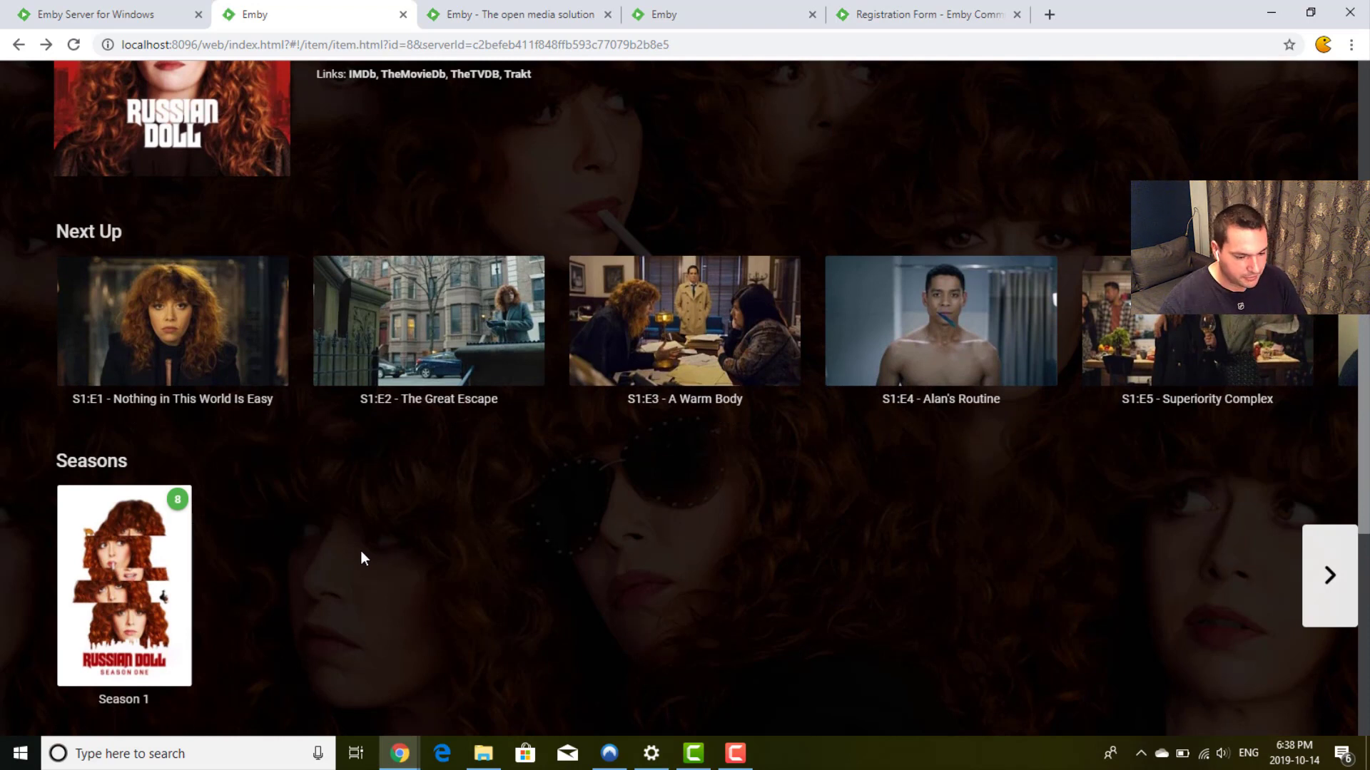
pyautogui.click(127, 528)
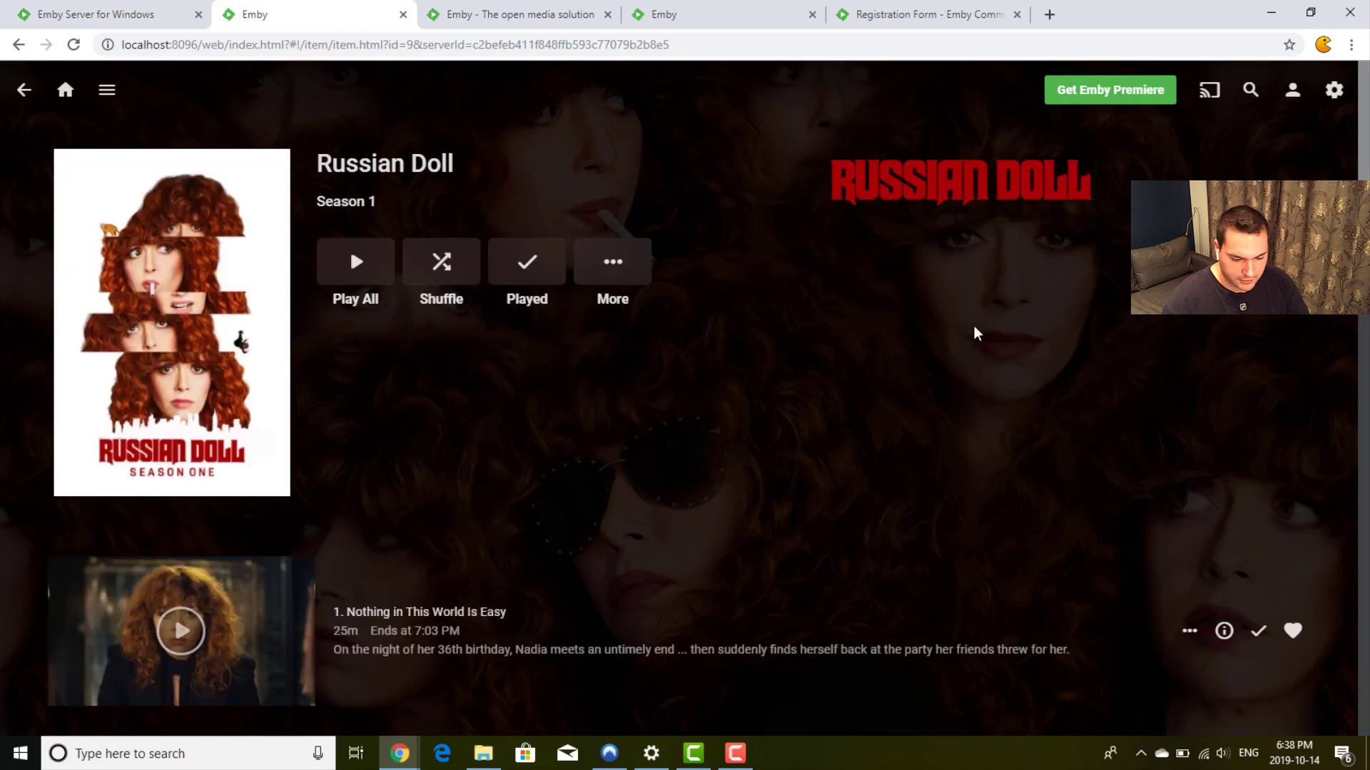
pyautogui.scroll(-5, 975, 332)
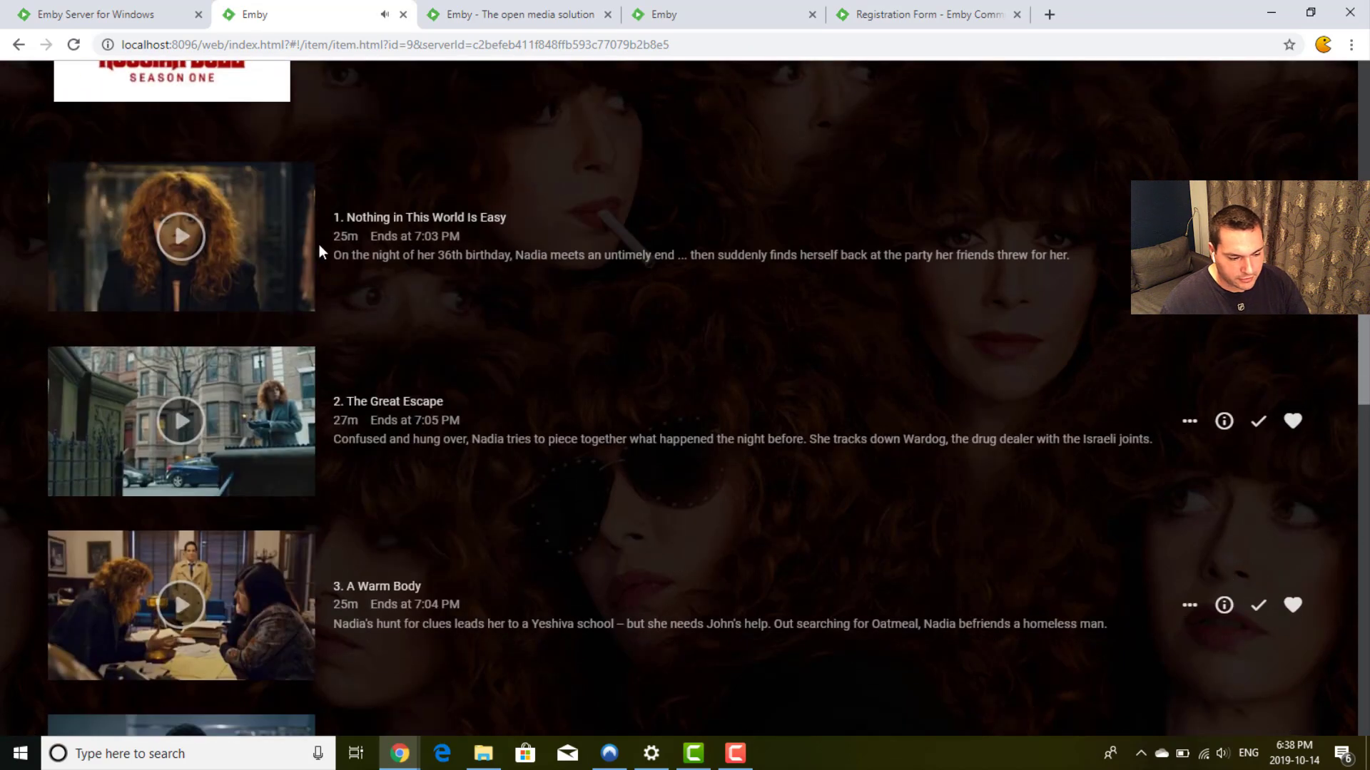
# Step: View episode 1's details, then return to the Season 1 episode list
pyautogui.click(1224, 237)
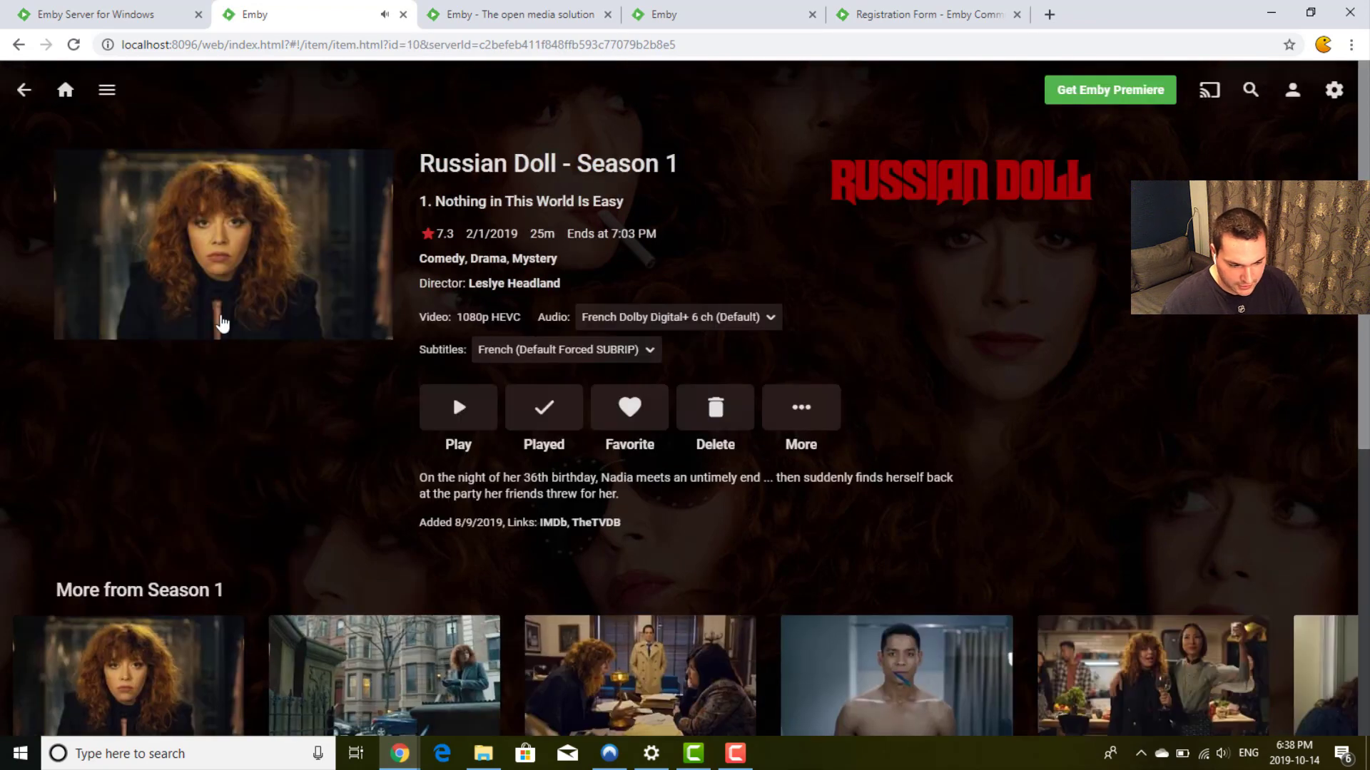
pyautogui.click(24, 90)
pyautogui.scroll(5, 518, 403)
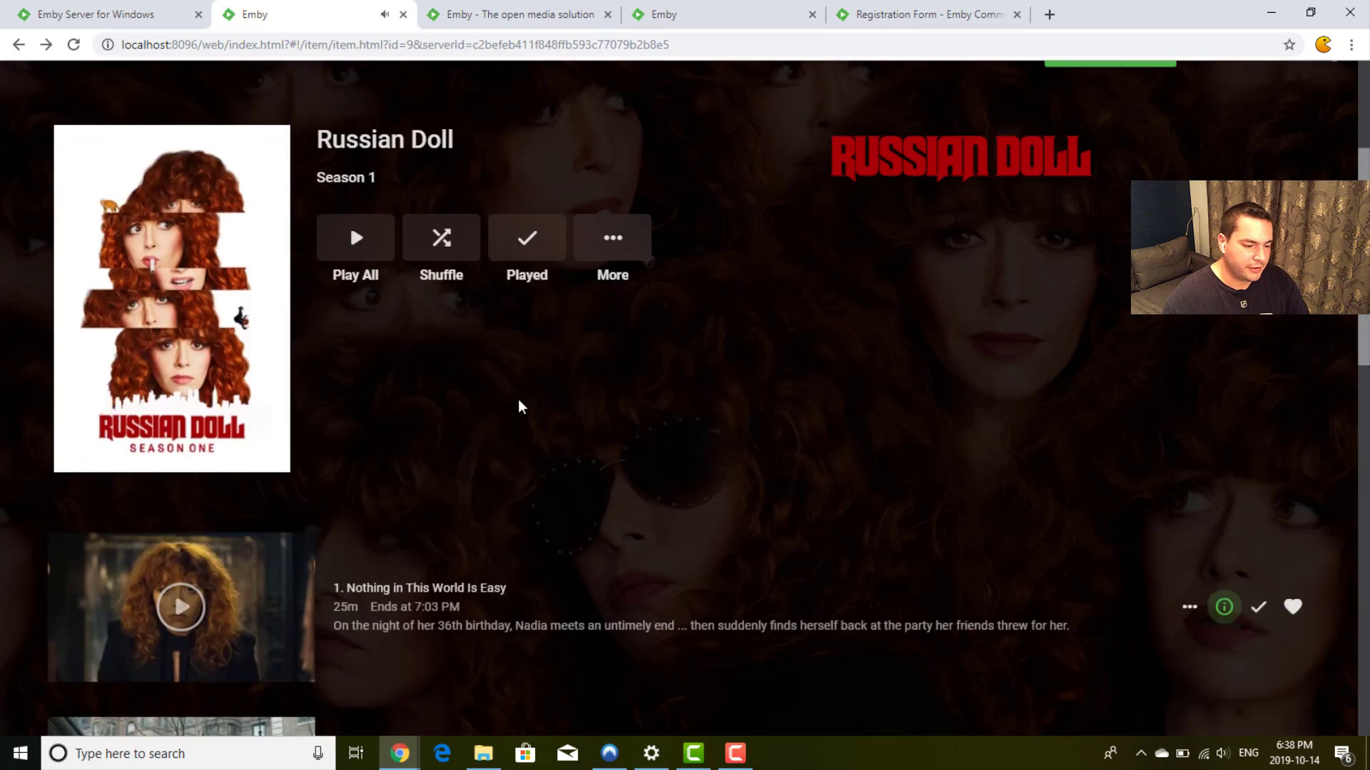
pyautogui.scroll(-2, 385, 474)
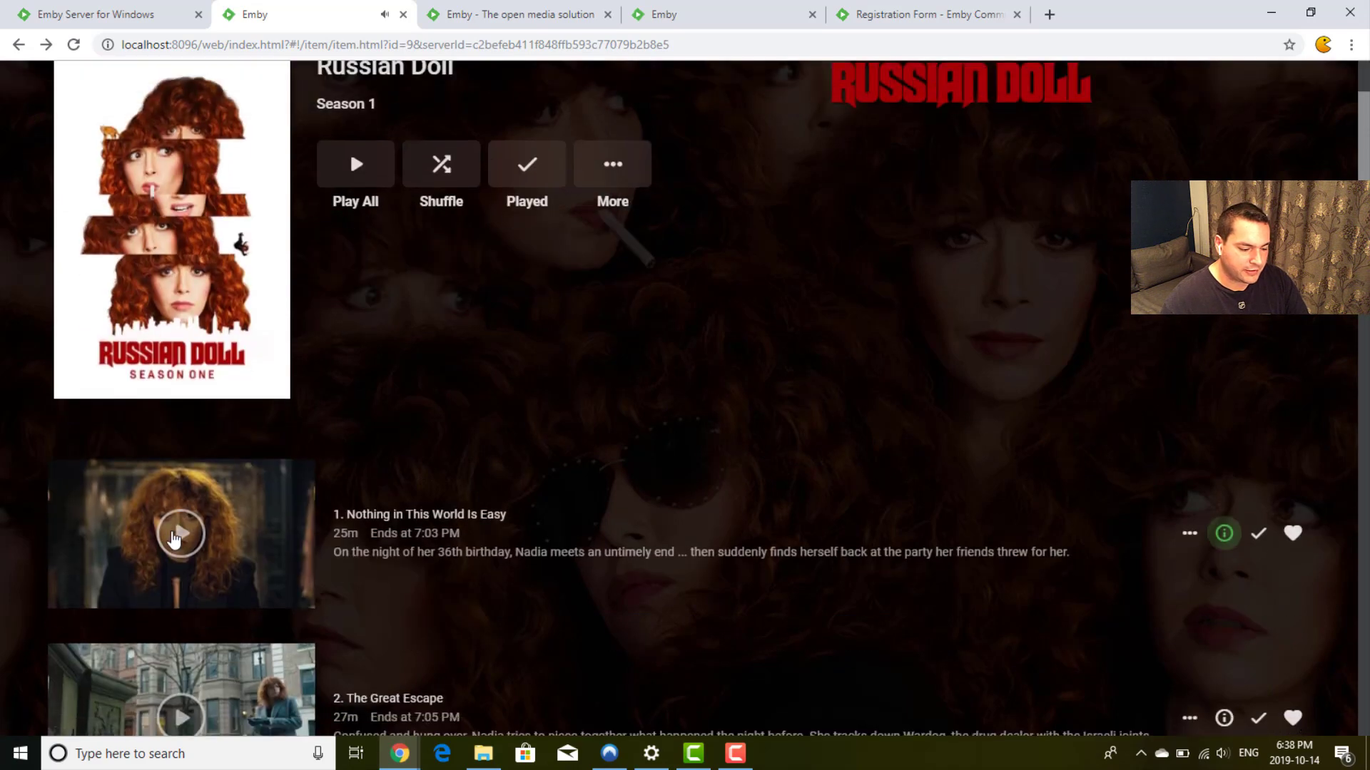
# Step: Play episode 1 'Nothing in This World Is Easy' to near its end, then mark it played
pyautogui.click(181, 533)
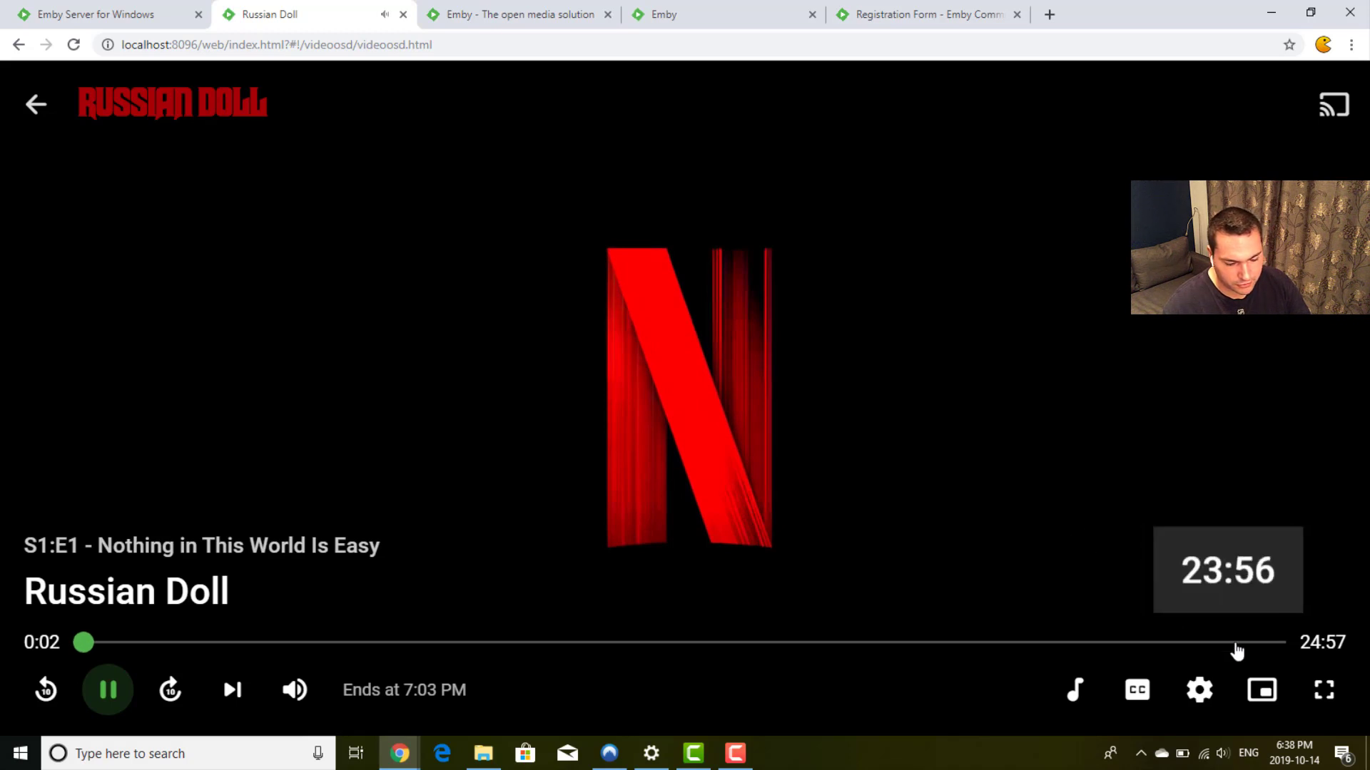
pyautogui.click(1269, 643)
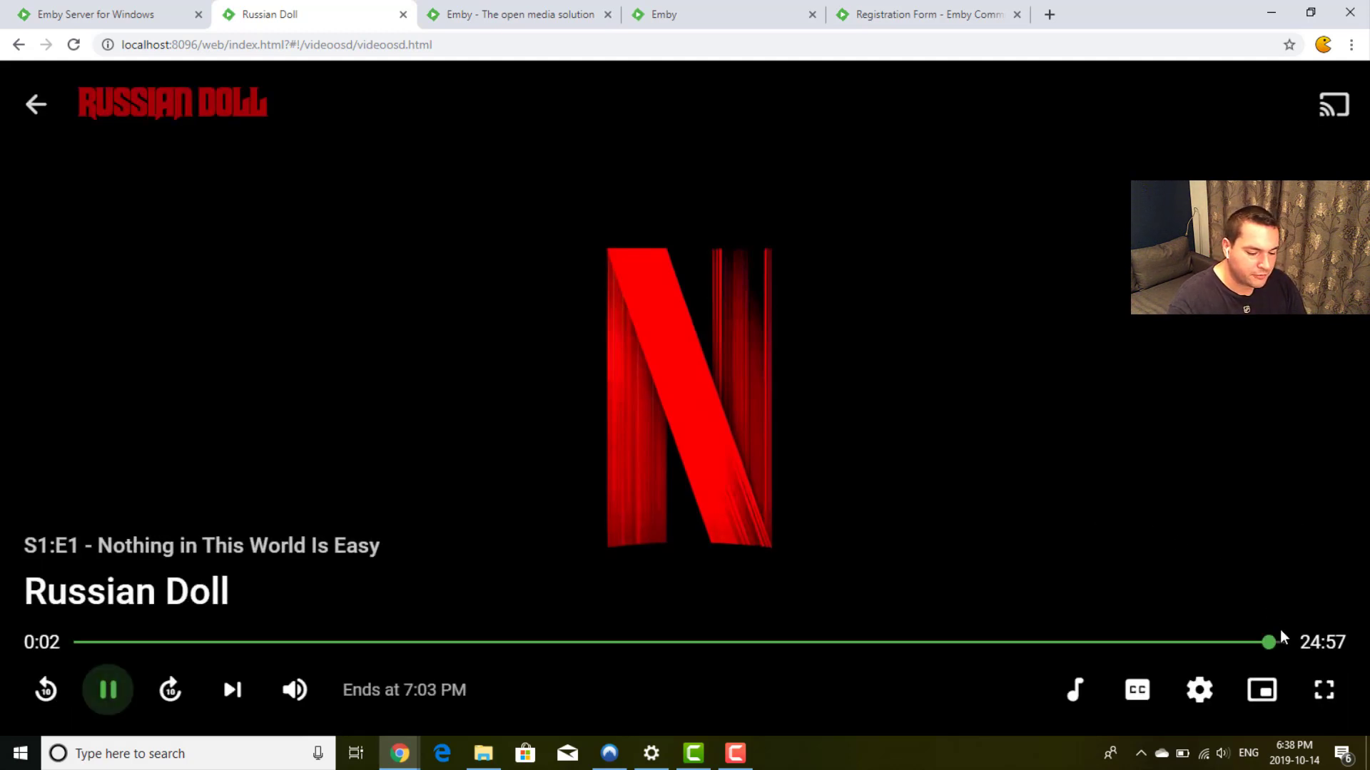
pyautogui.click(36, 104)
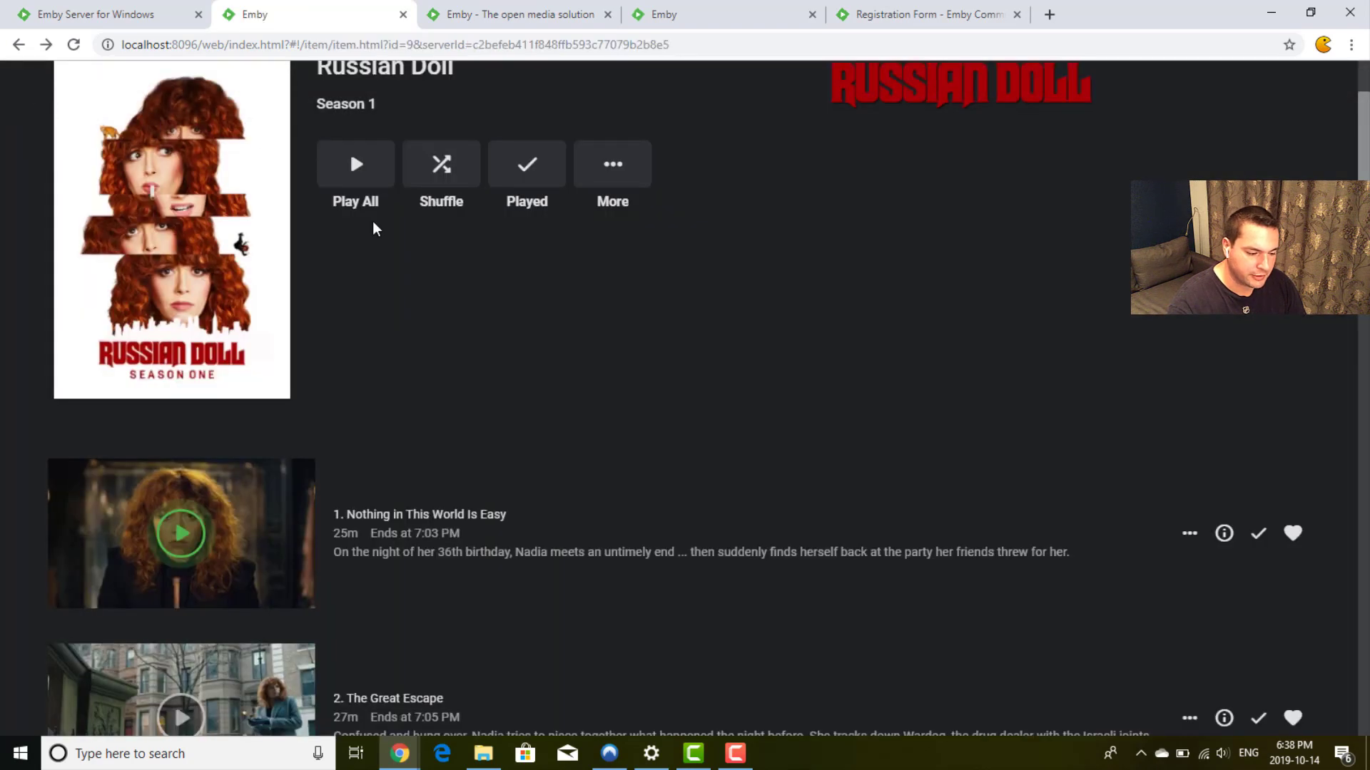
pyautogui.scroll(2, 373, 223)
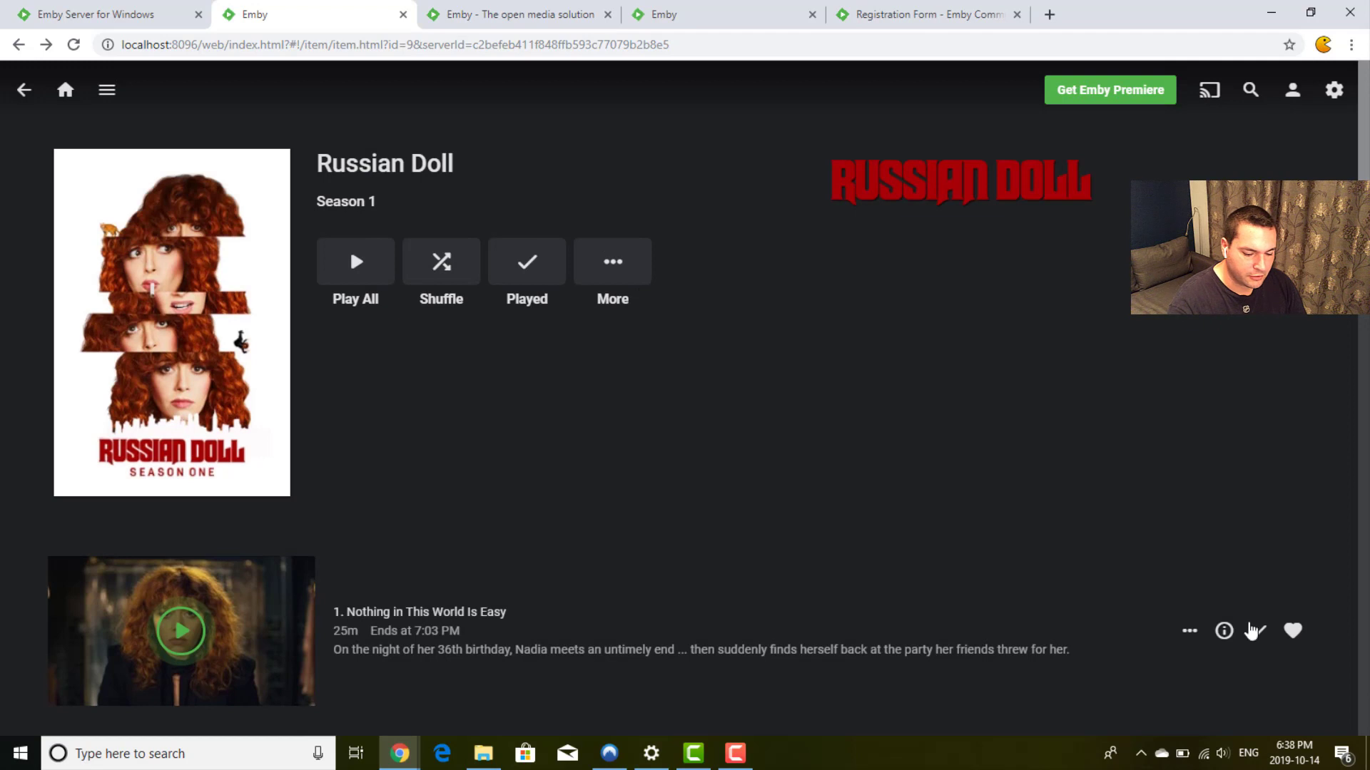
pyautogui.click(1259, 630)
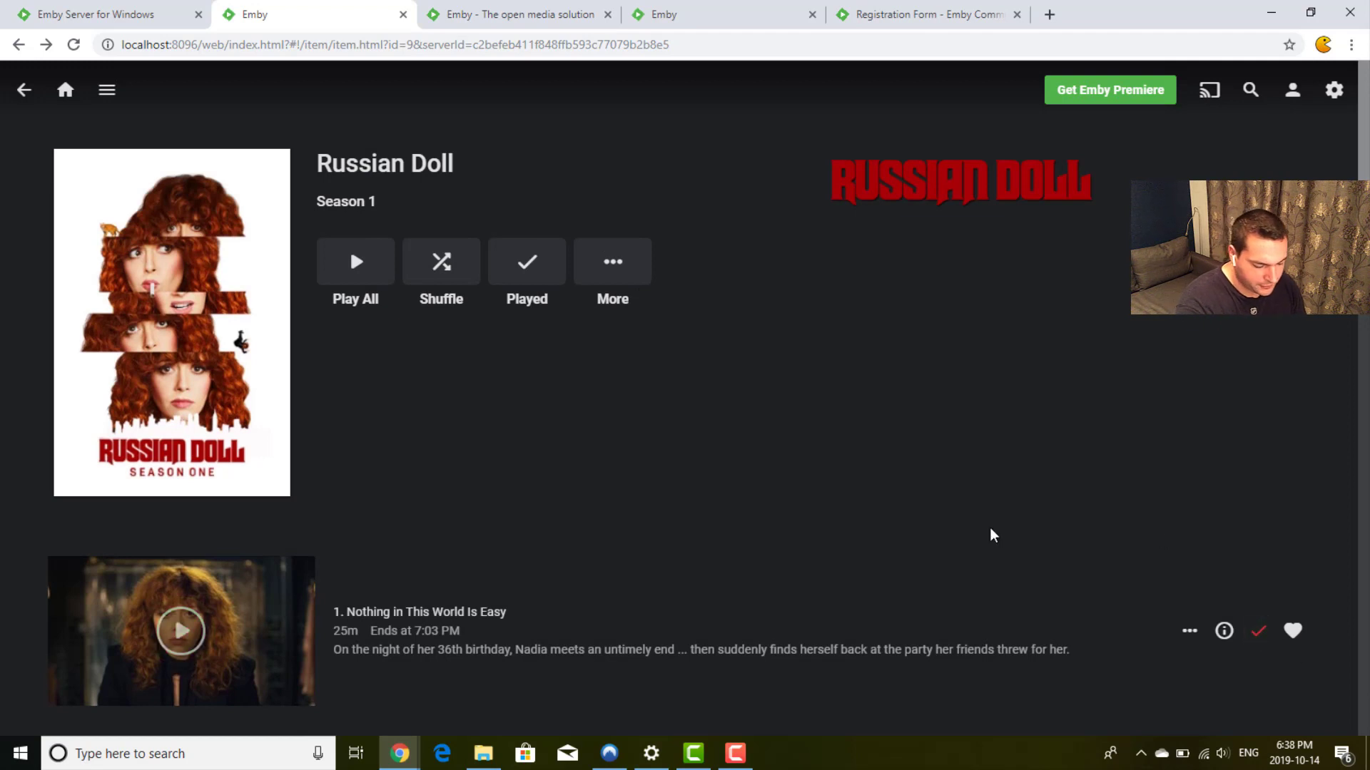
# Step: Go to the home page and open the TV shows library
pyautogui.click(64, 96)
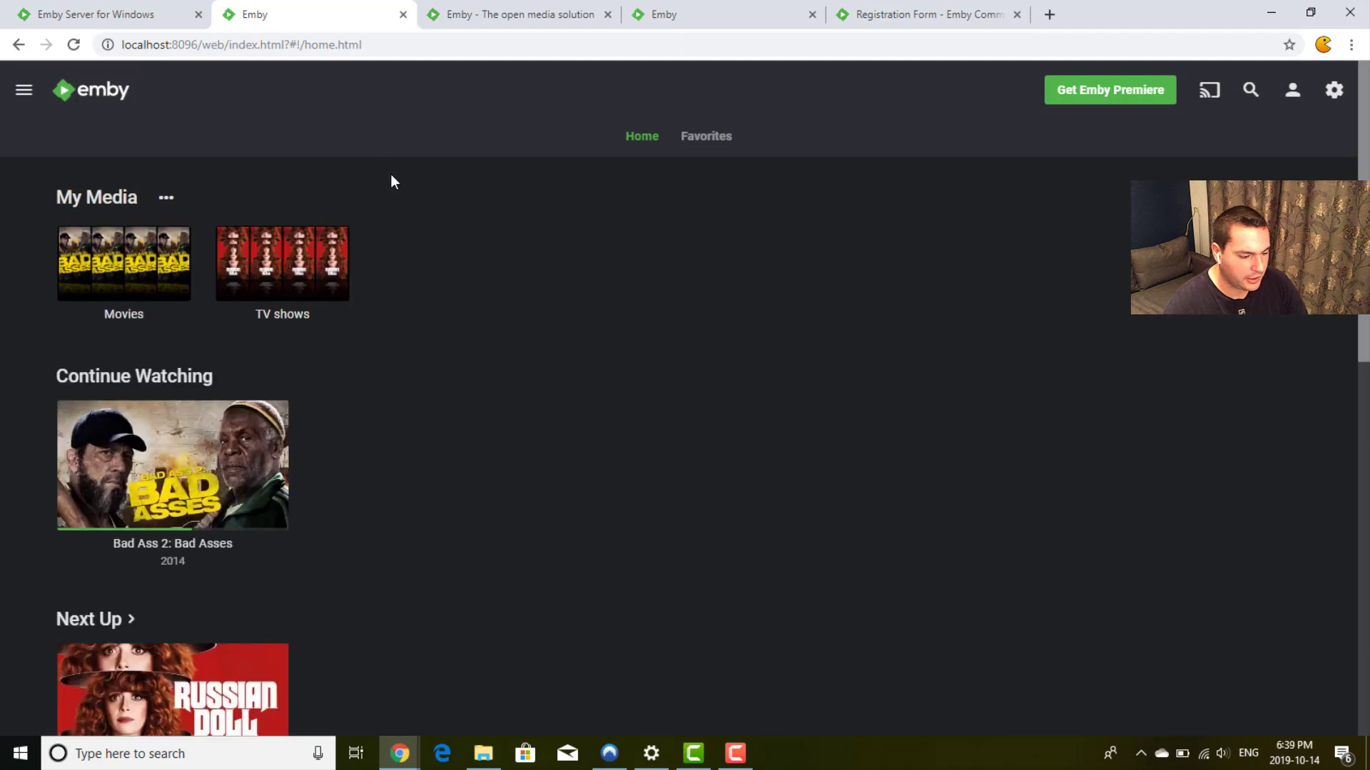
pyautogui.moveTo(301, 255)
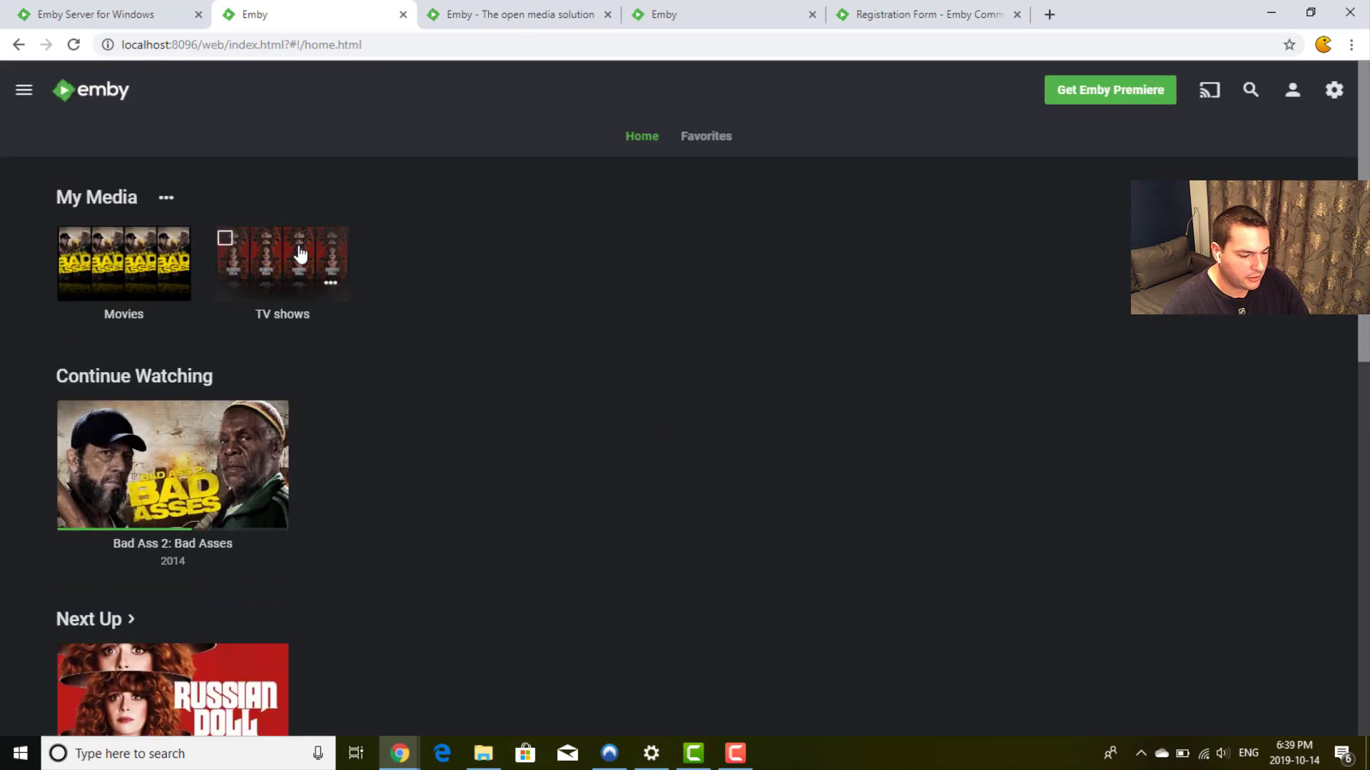
pyautogui.scroll(-3, 300, 292)
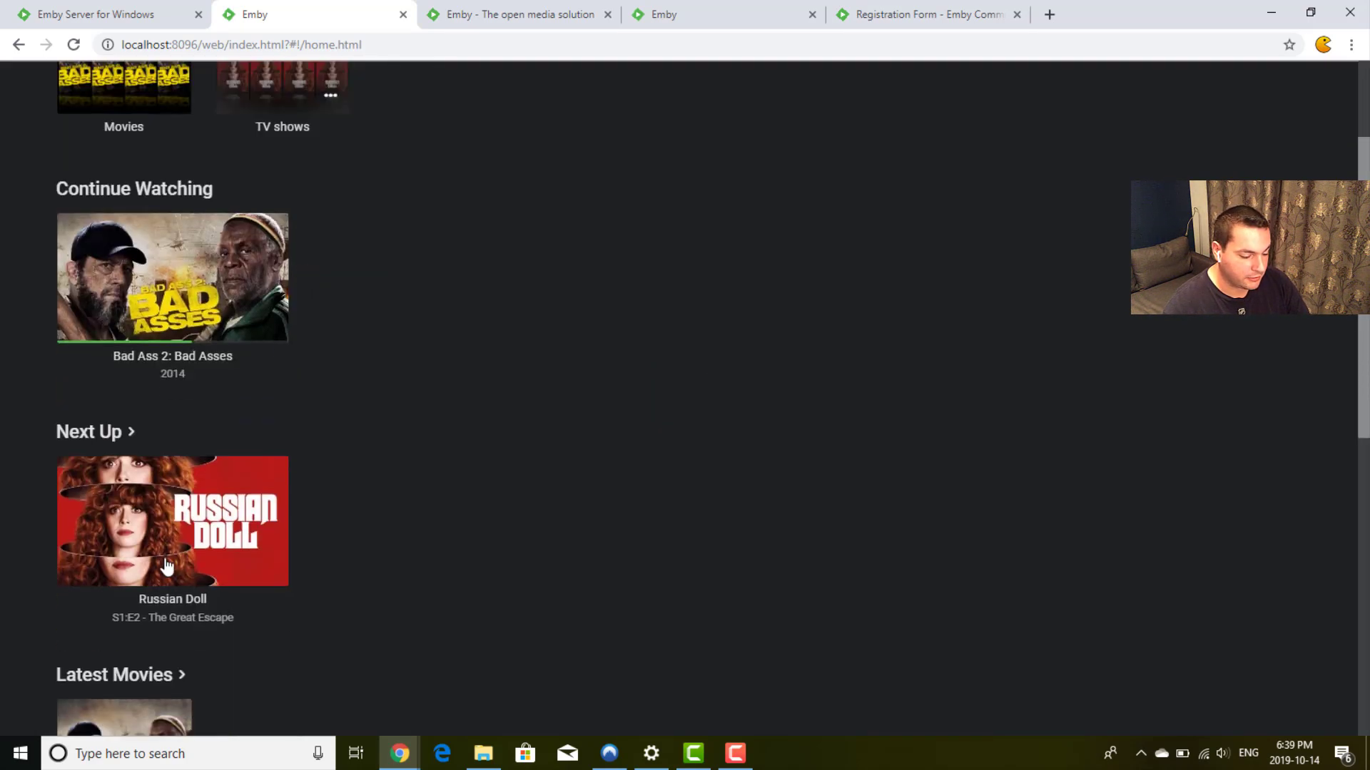
pyautogui.scroll(3, 318, 345)
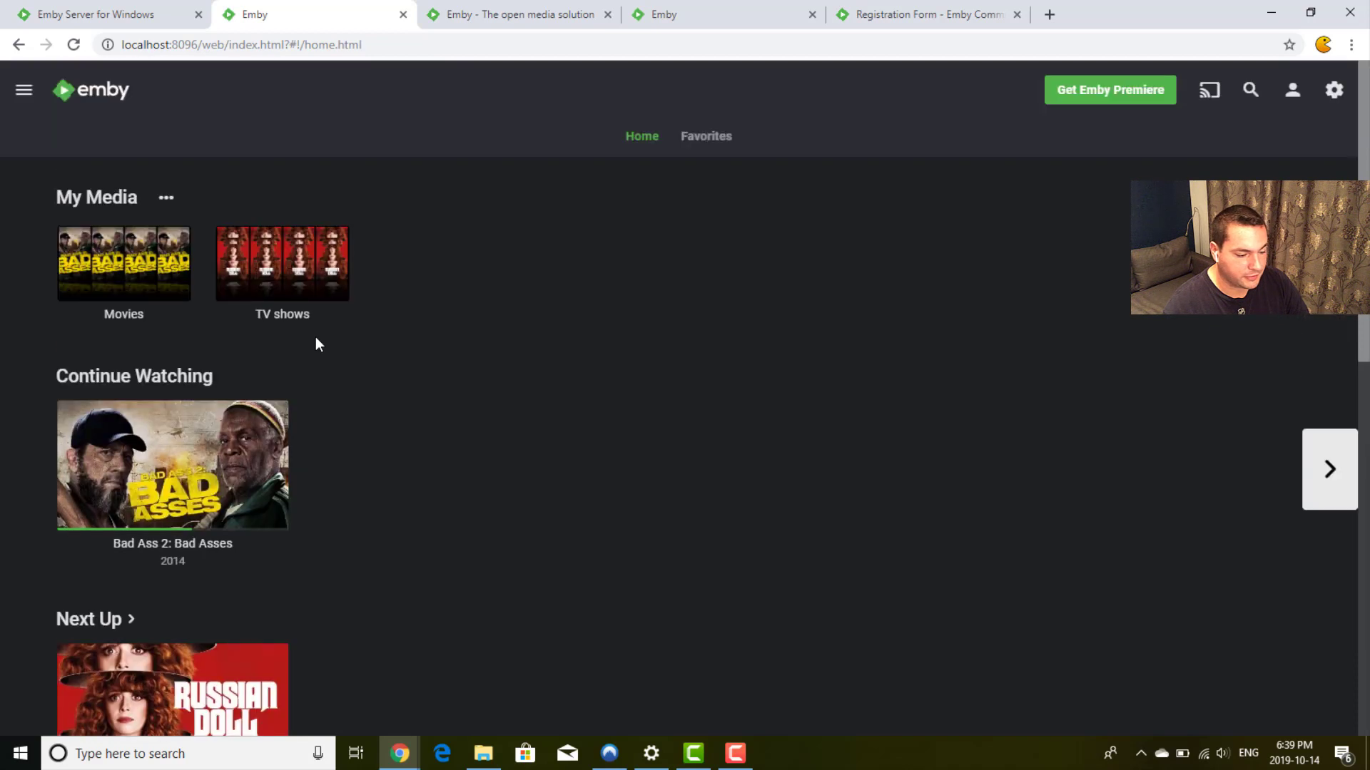
pyautogui.click(293, 263)
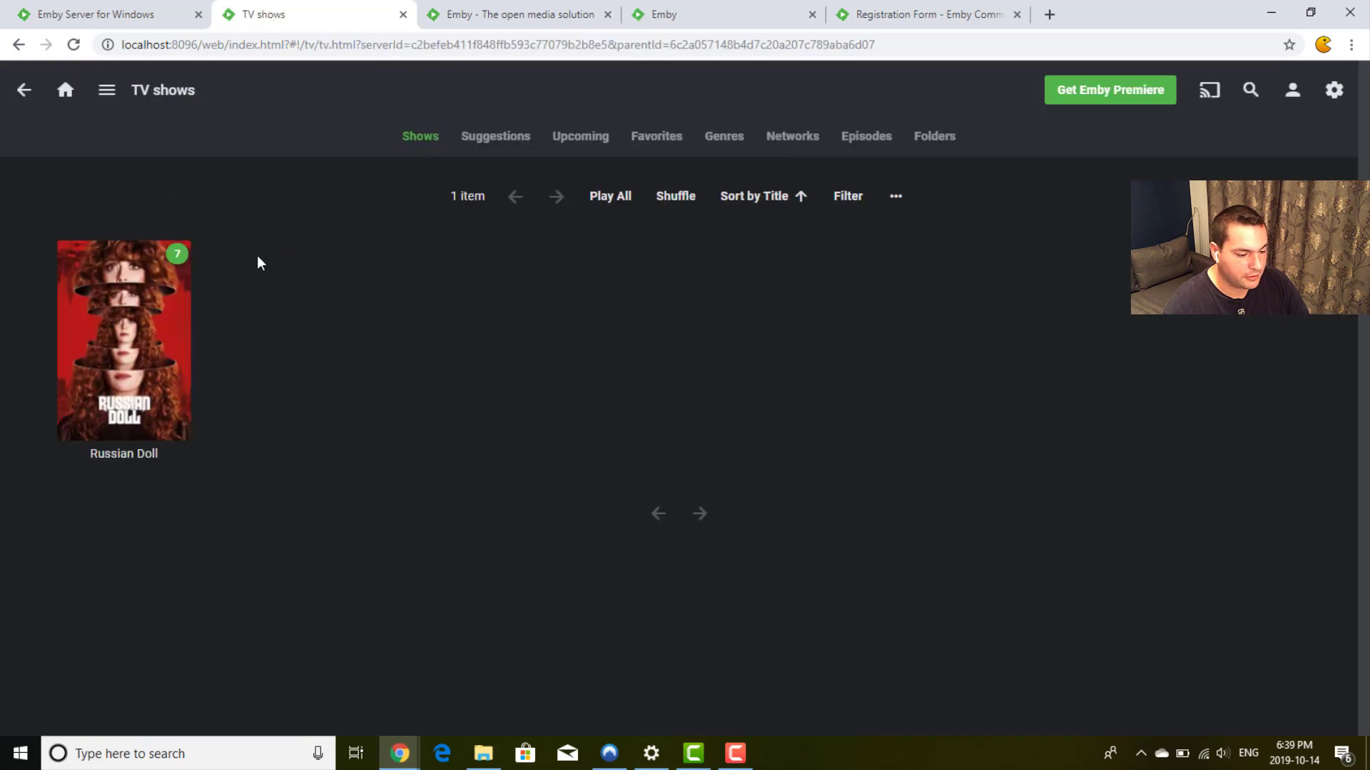
# Step: Check the Suggestions tab, then return to Shows and open Russian Doll
pyautogui.click(510, 138)
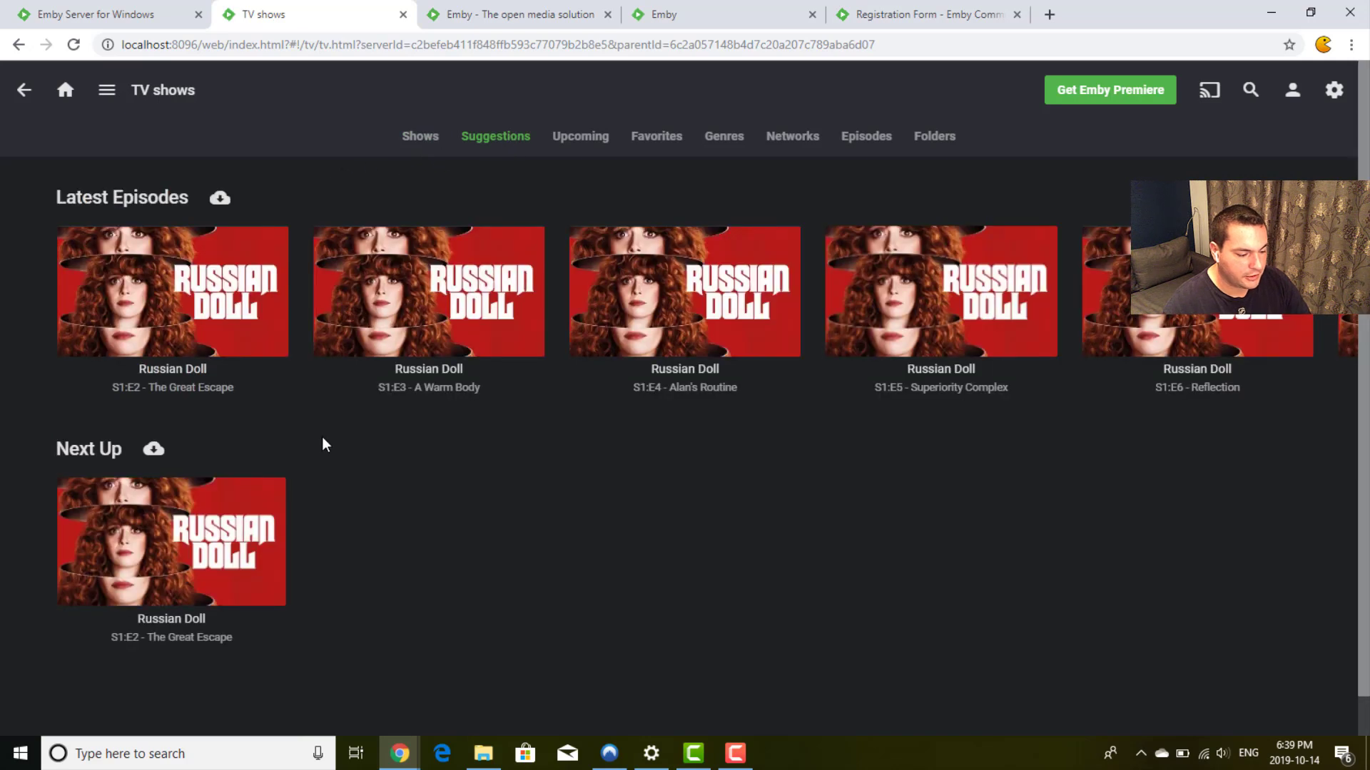
pyautogui.moveTo(208, 540)
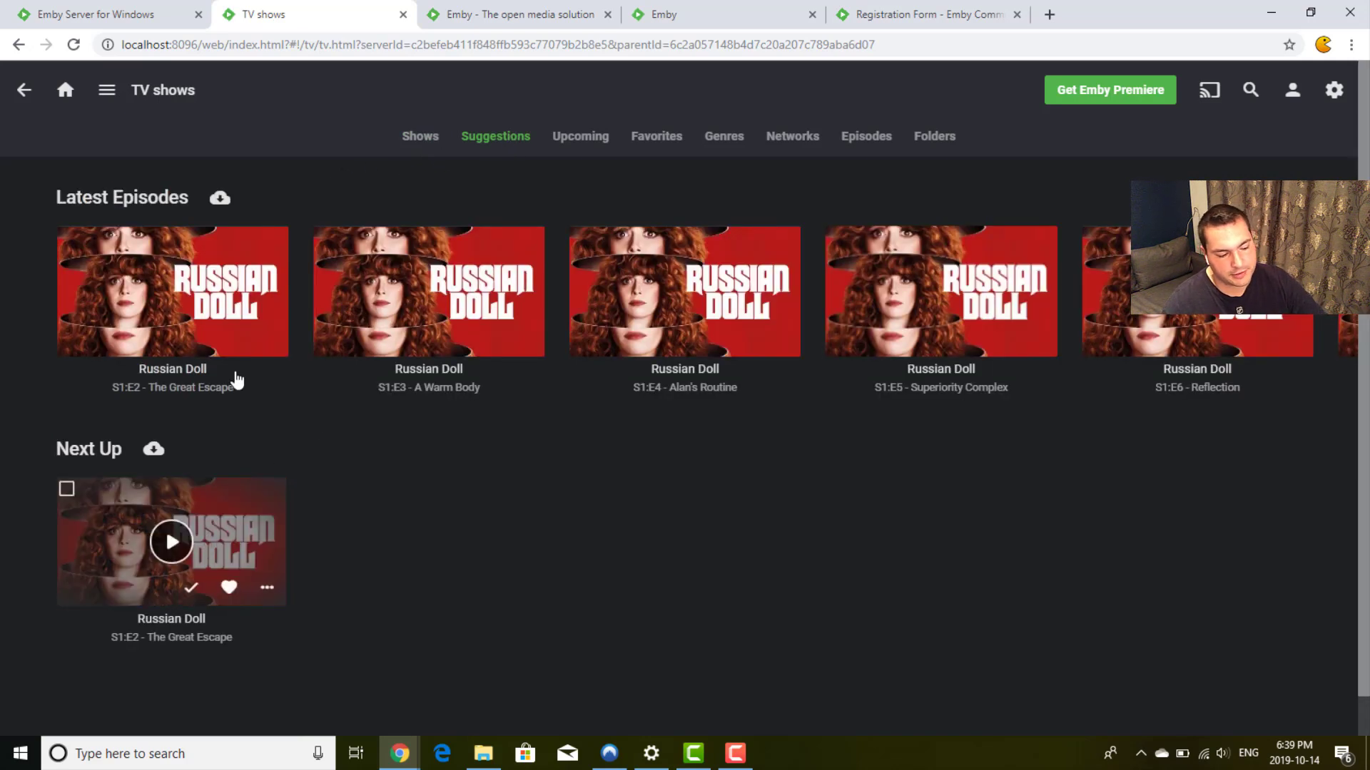
pyautogui.click(420, 137)
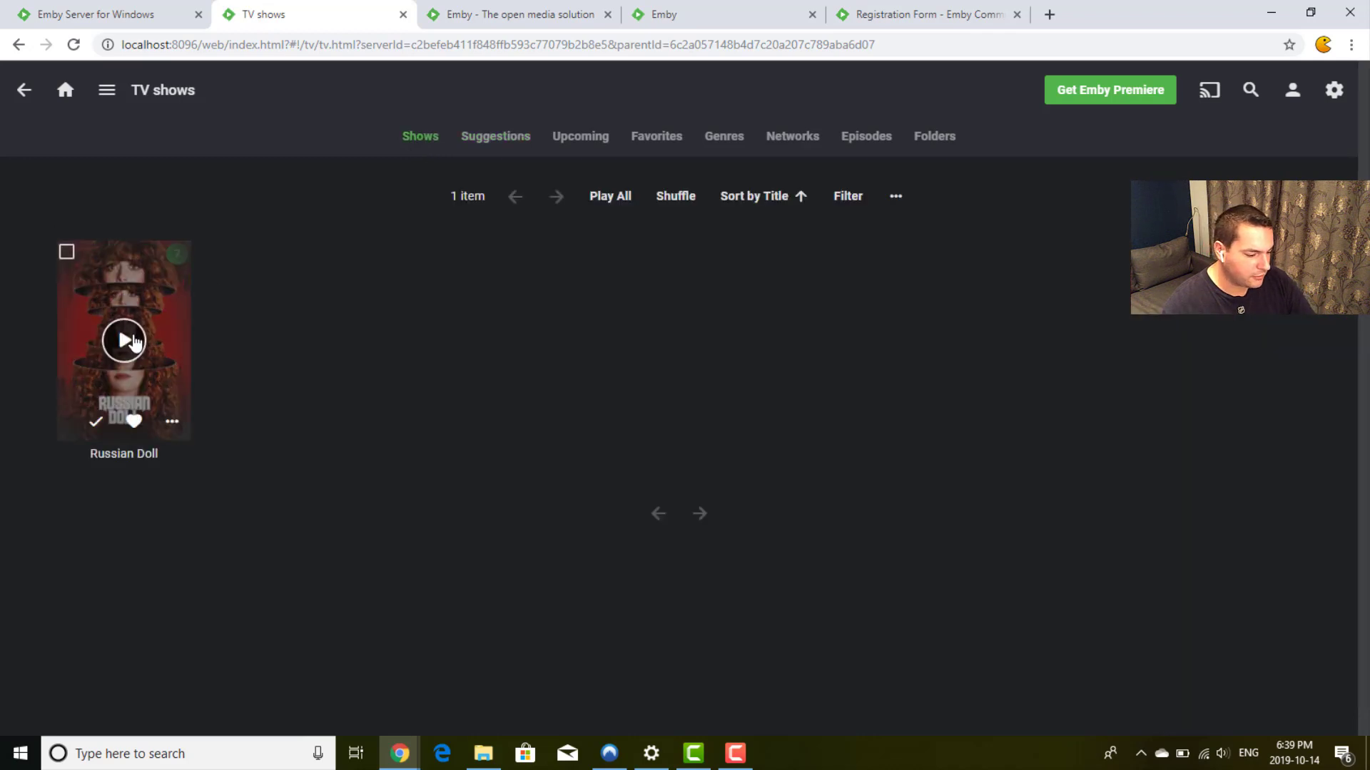
pyautogui.click(157, 294)
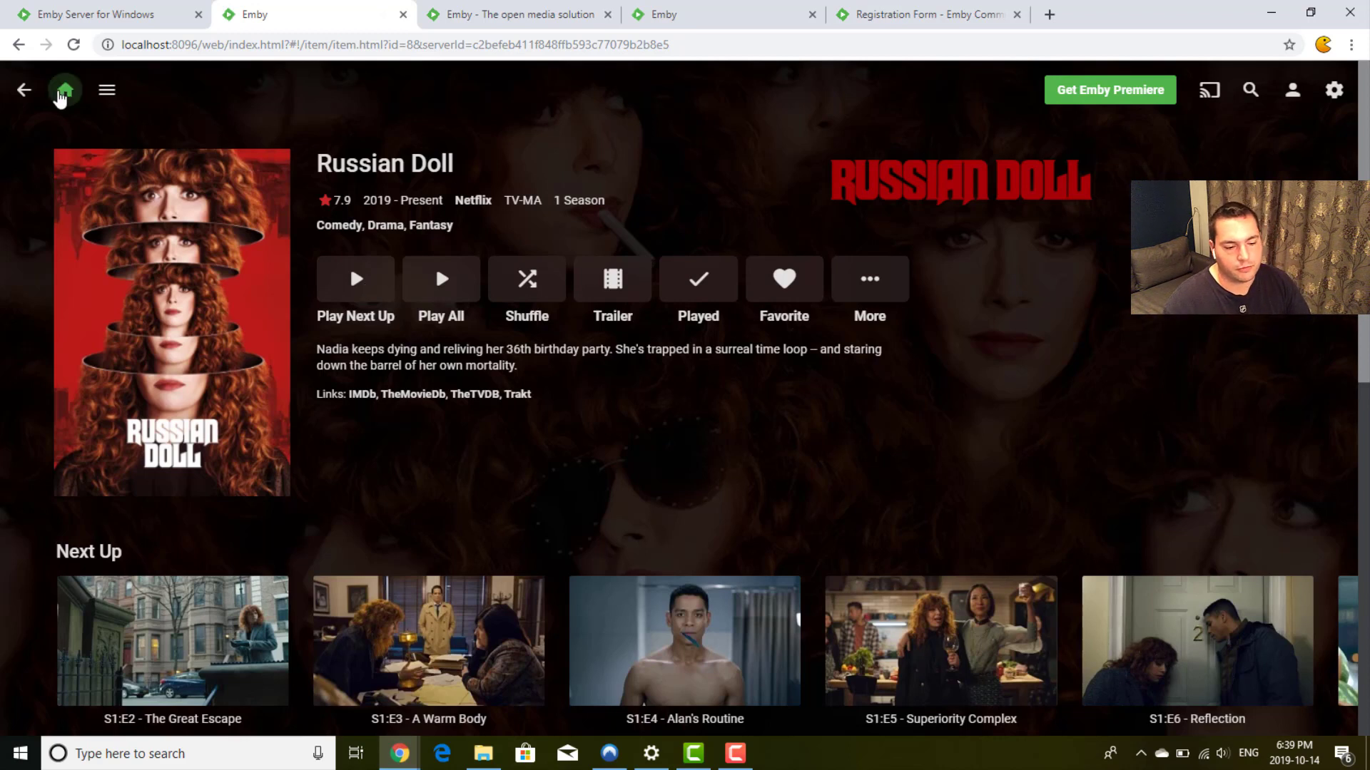
# Step: Return home, where Continue Watching shows Bad Ass 2 and Next Up shows Russian Doll
pyautogui.click(62, 96)
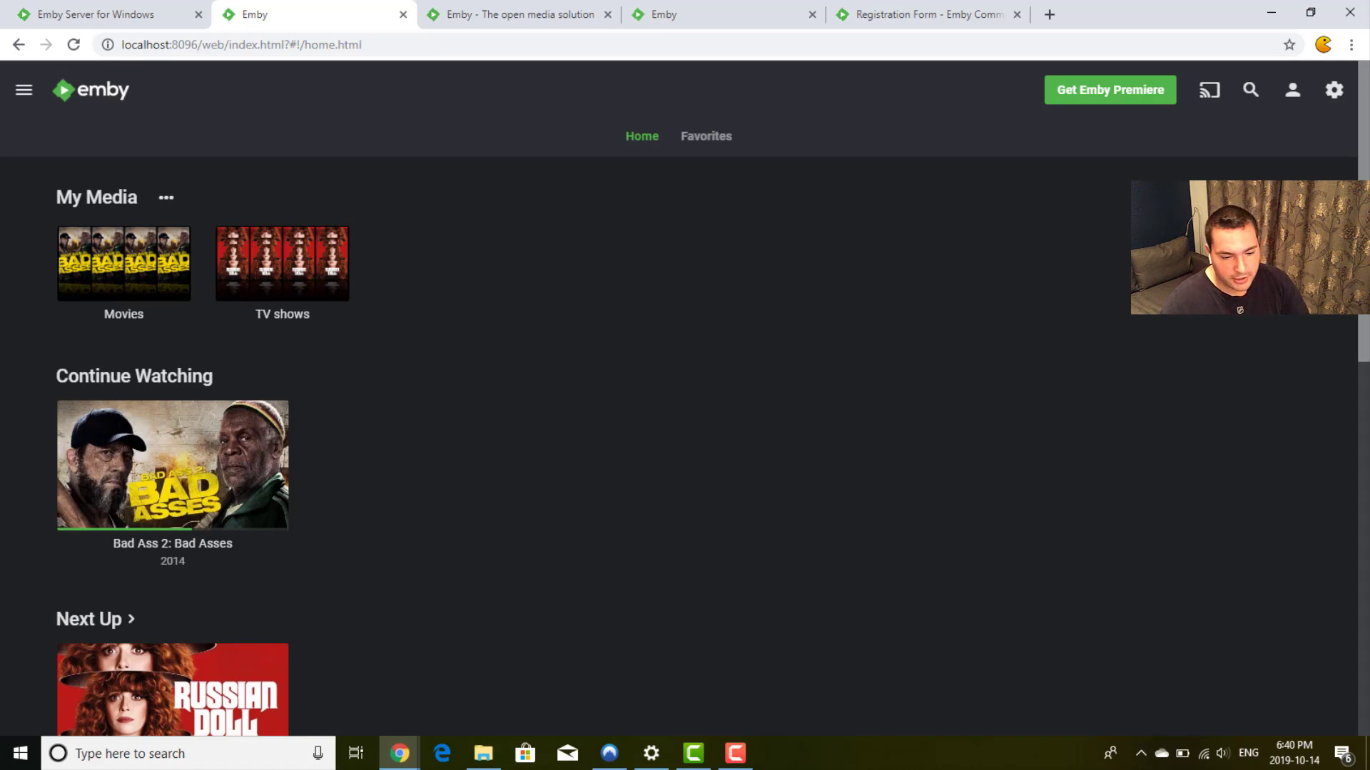
pyautogui.click(1334, 92)
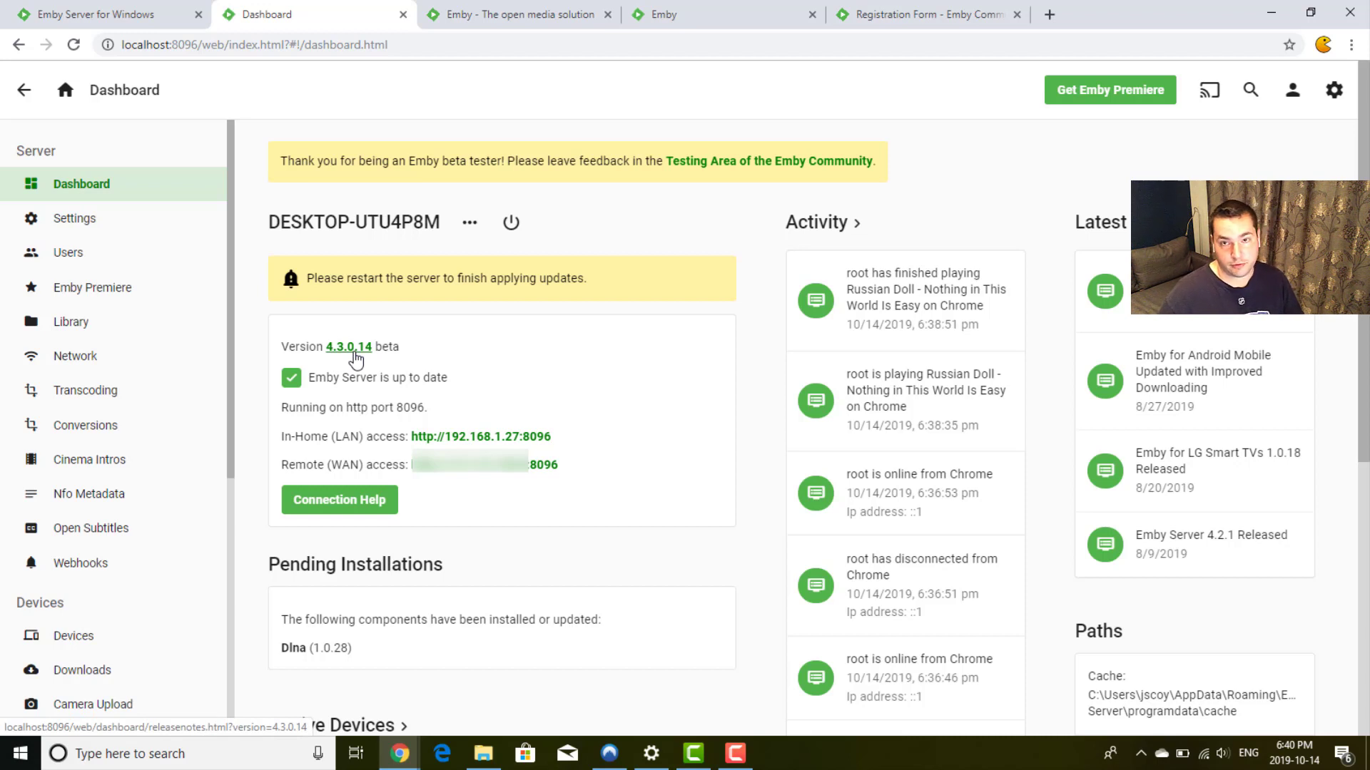
pyautogui.tripleClick(534, 278)
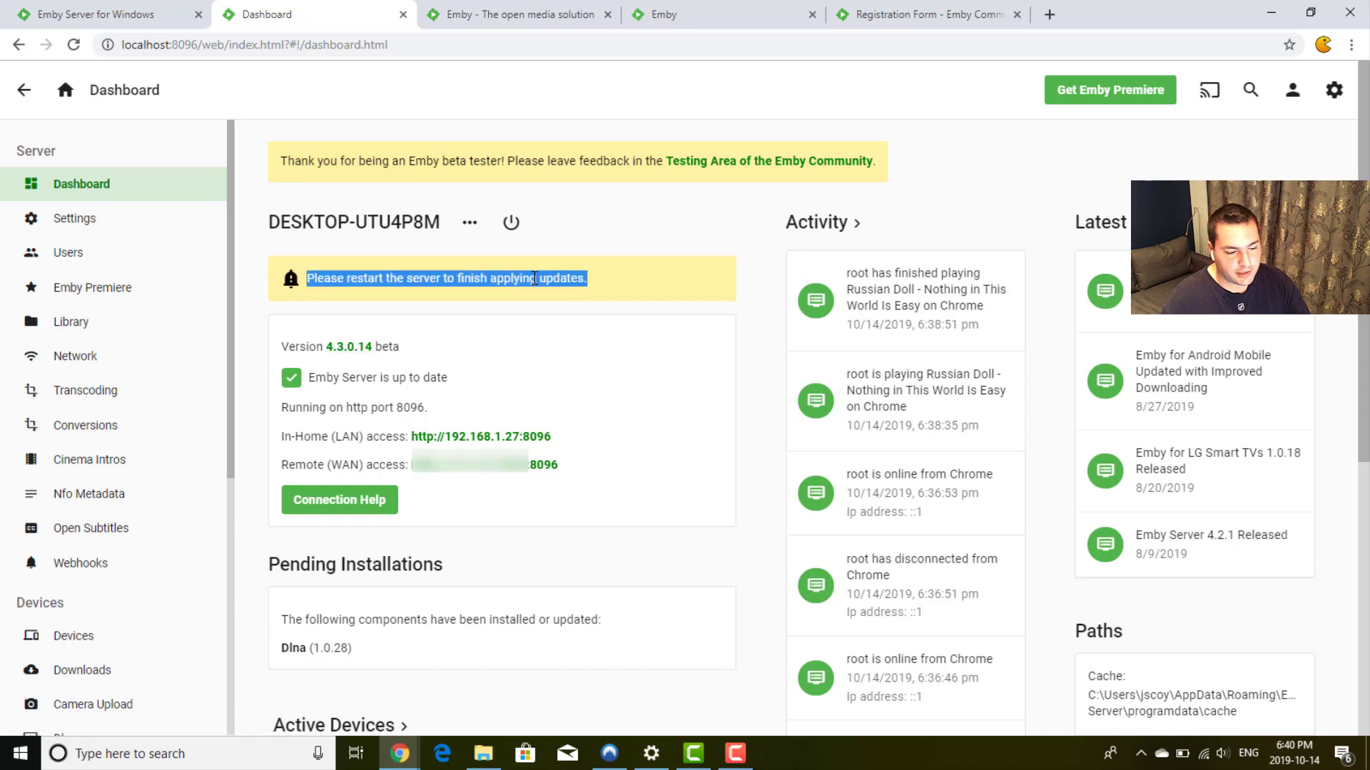
pyautogui.click(614, 280)
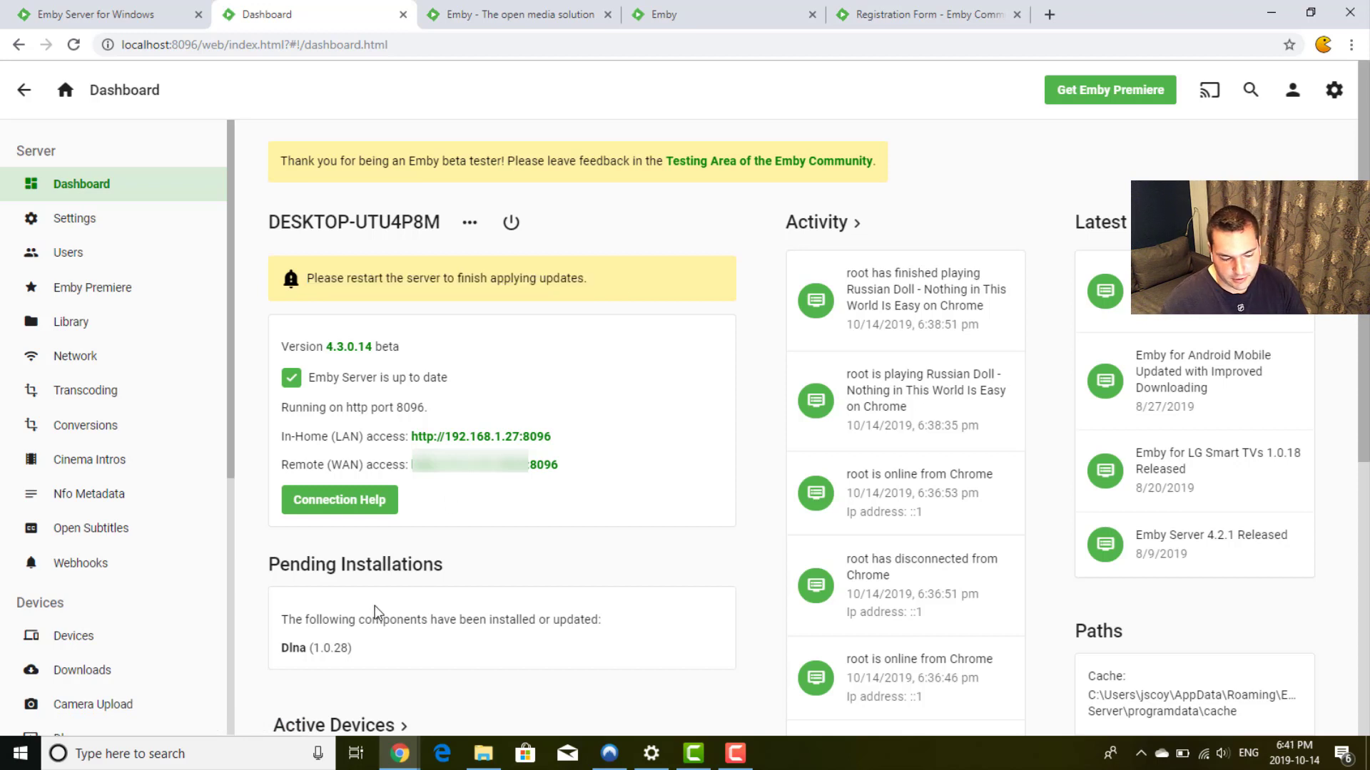
pyautogui.tripleClick(299, 648)
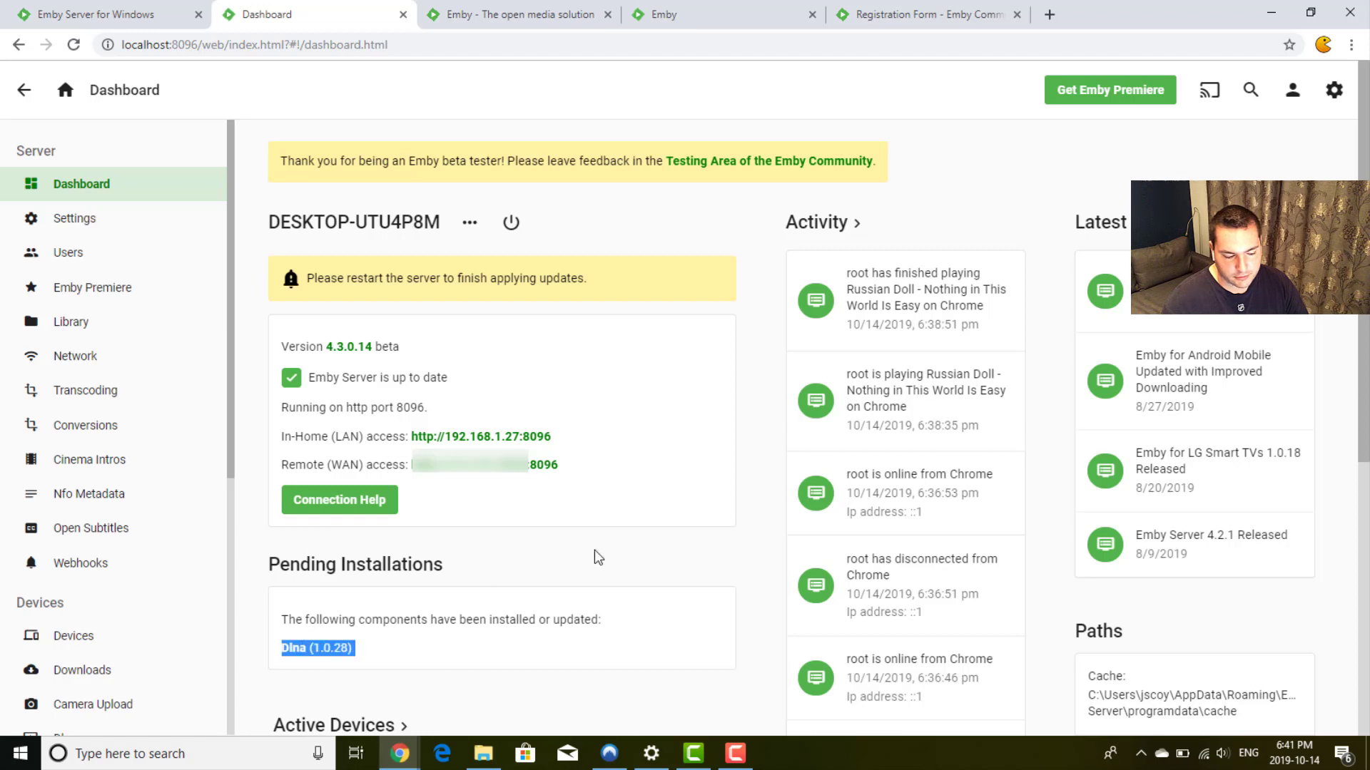
pyautogui.click(758, 468)
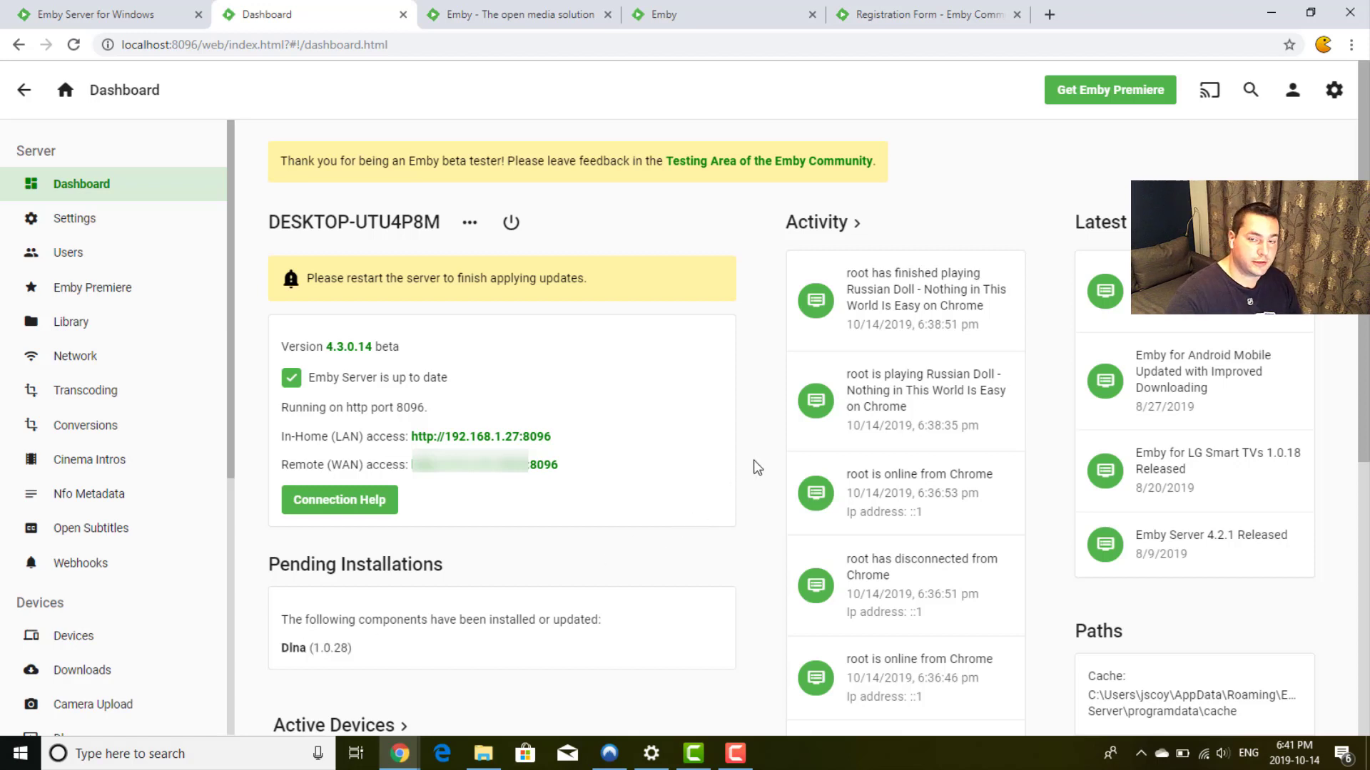
pyautogui.scroll(-5, 758, 467)
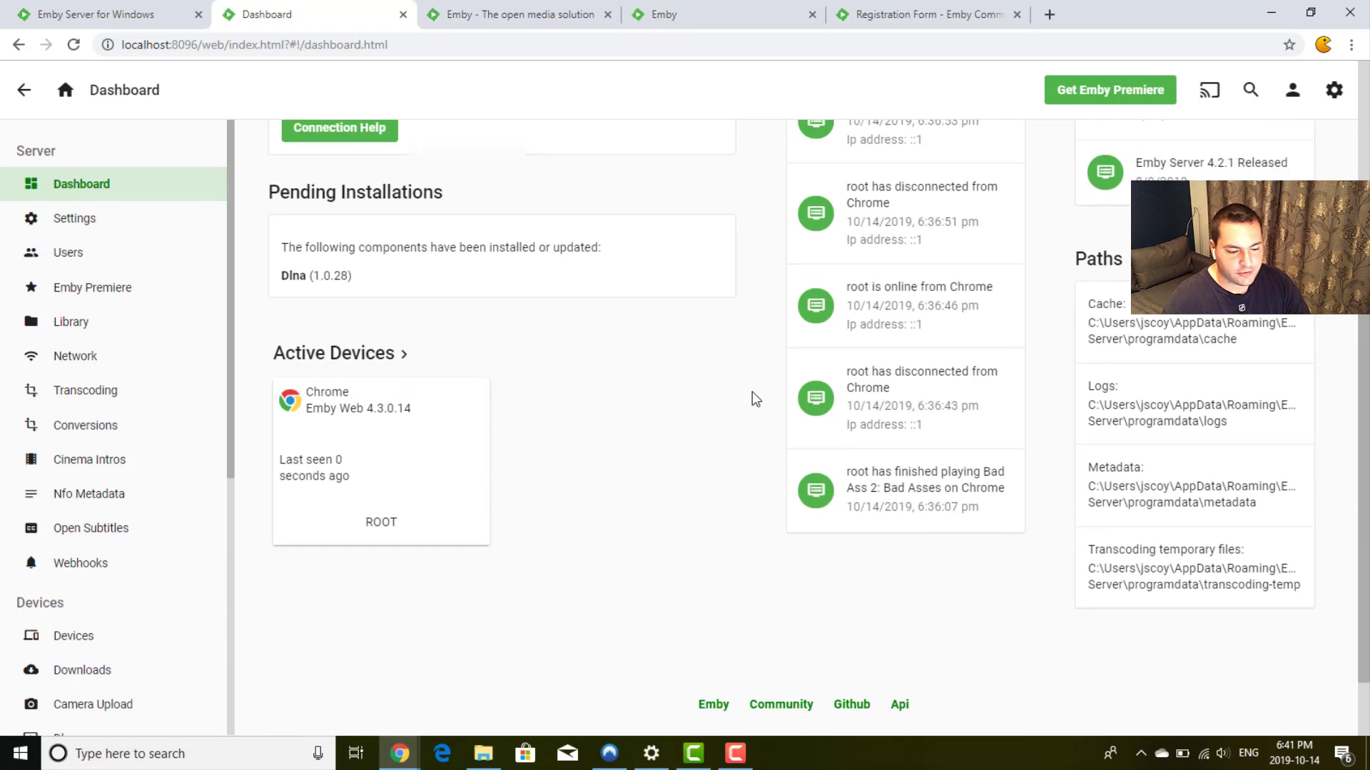
pyautogui.scroll(5, 757, 403)
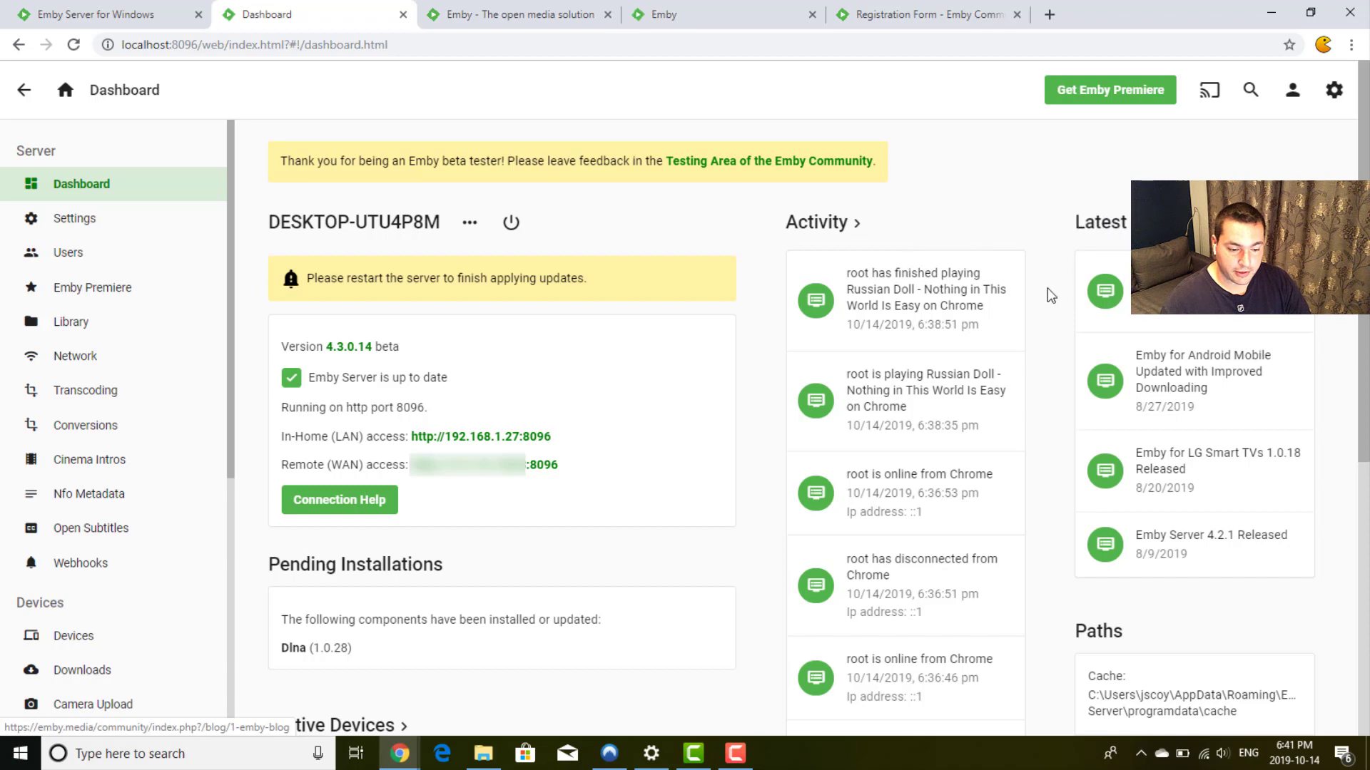
pyautogui.scroll(-5, 1049, 295)
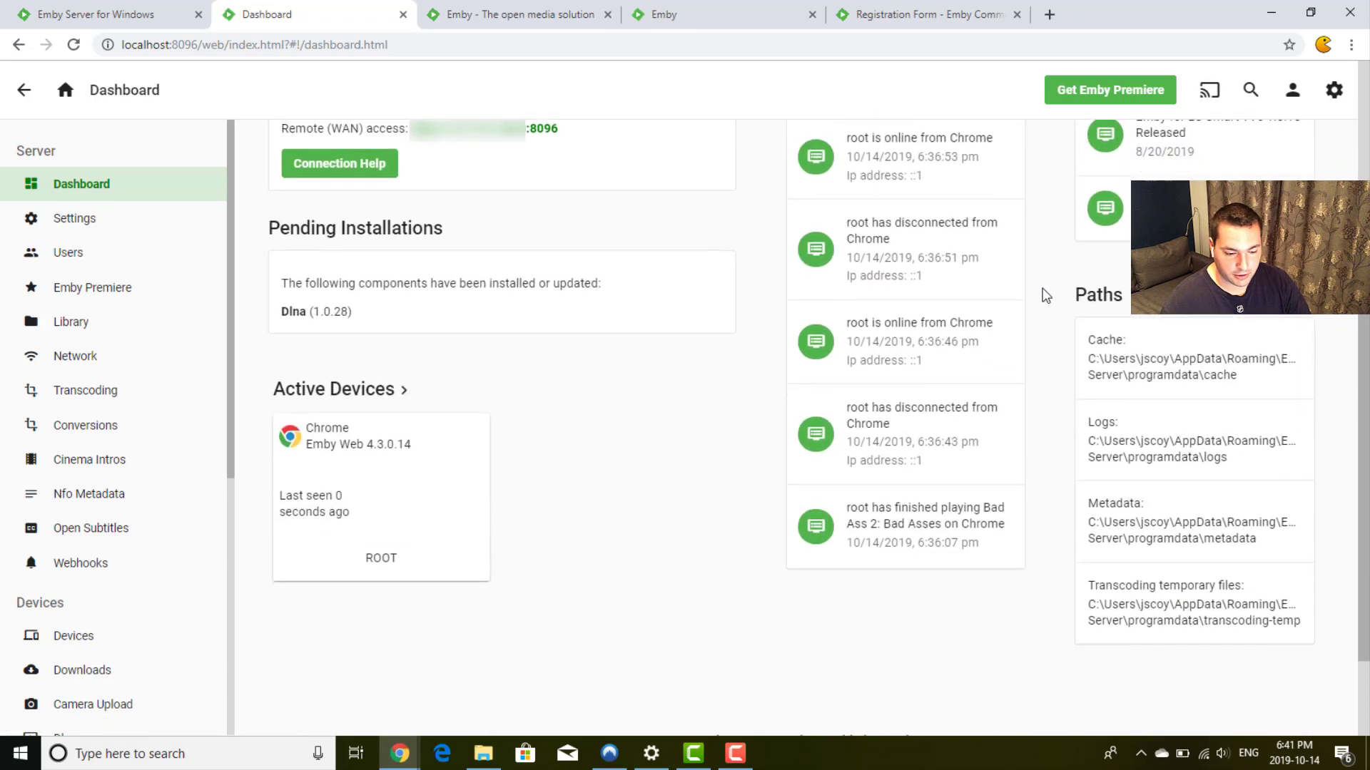
pyautogui.scroll(-2, 1046, 295)
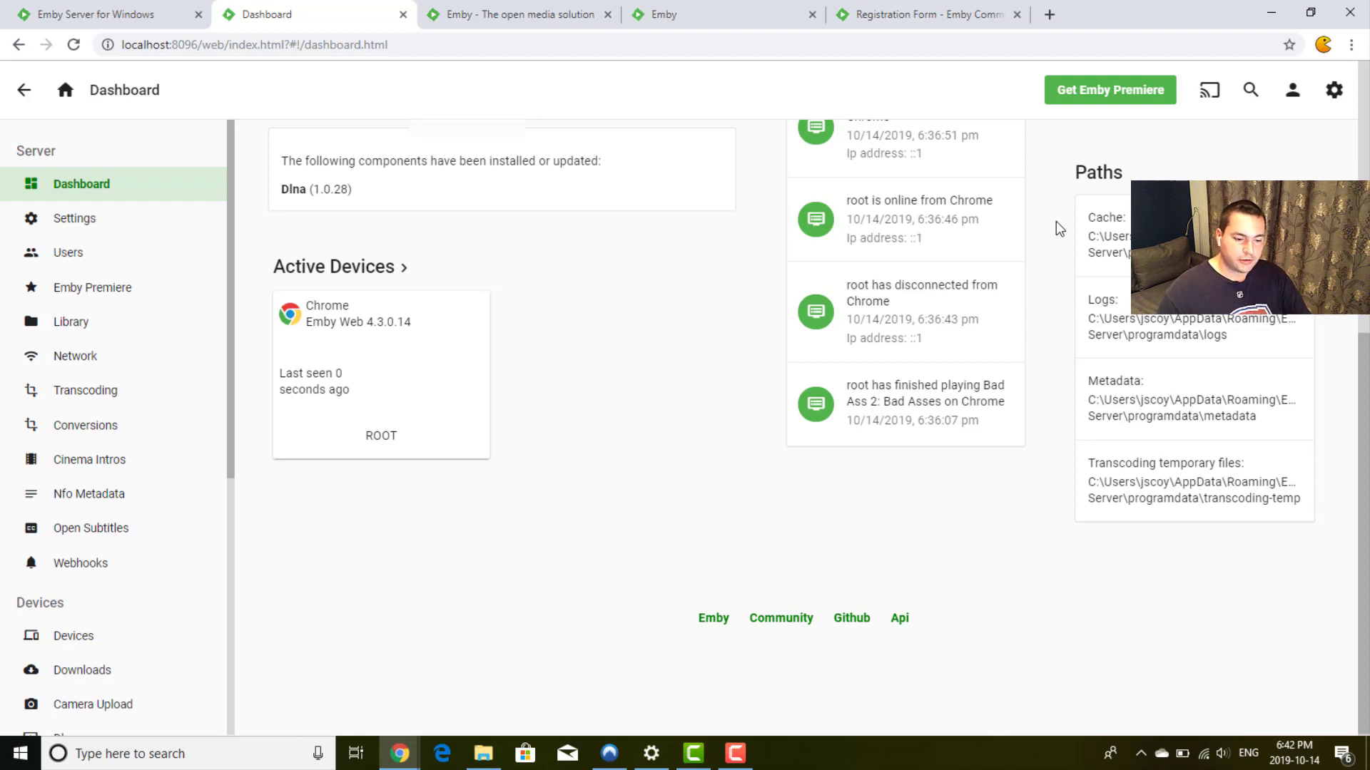
pyautogui.scroll(6, 1056, 221)
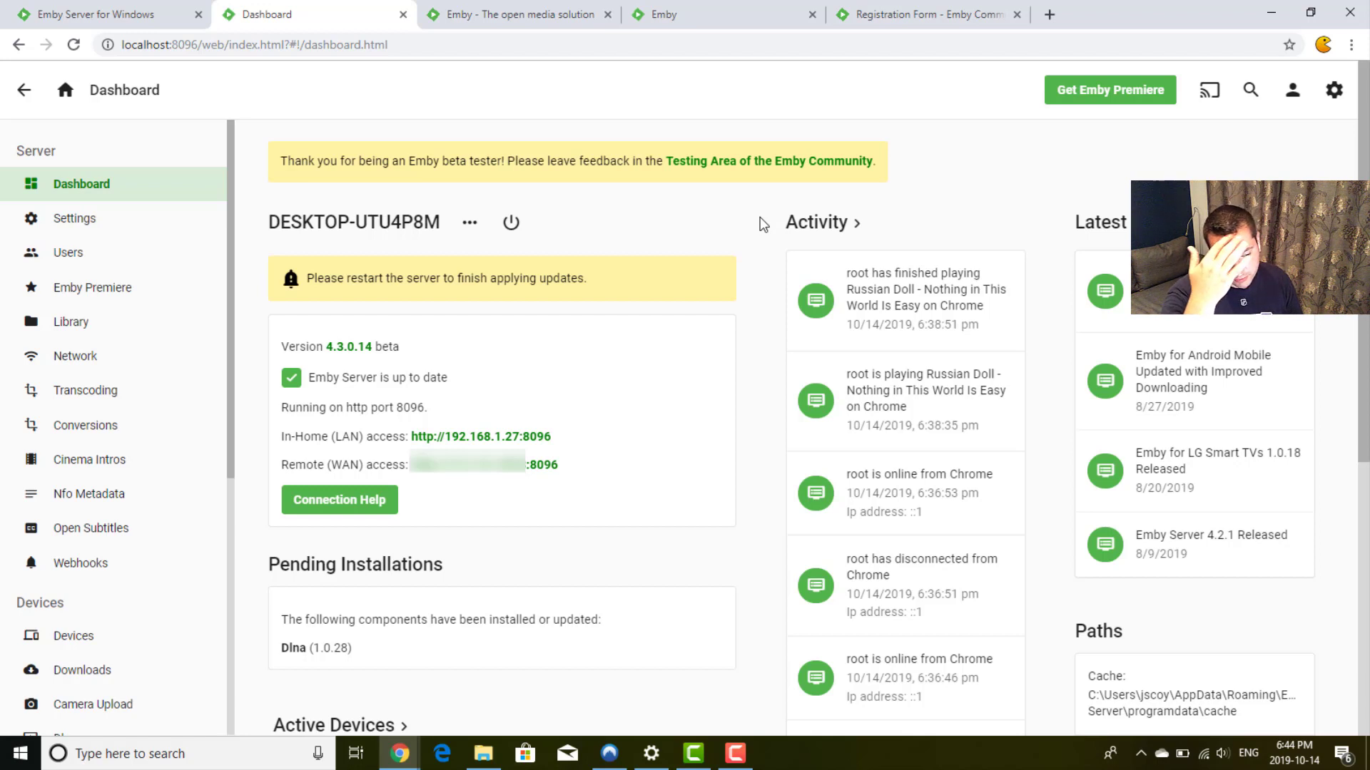
# Step: Review the general Settings page from display language and updates down to the Custom css box
pyautogui.click(98, 214)
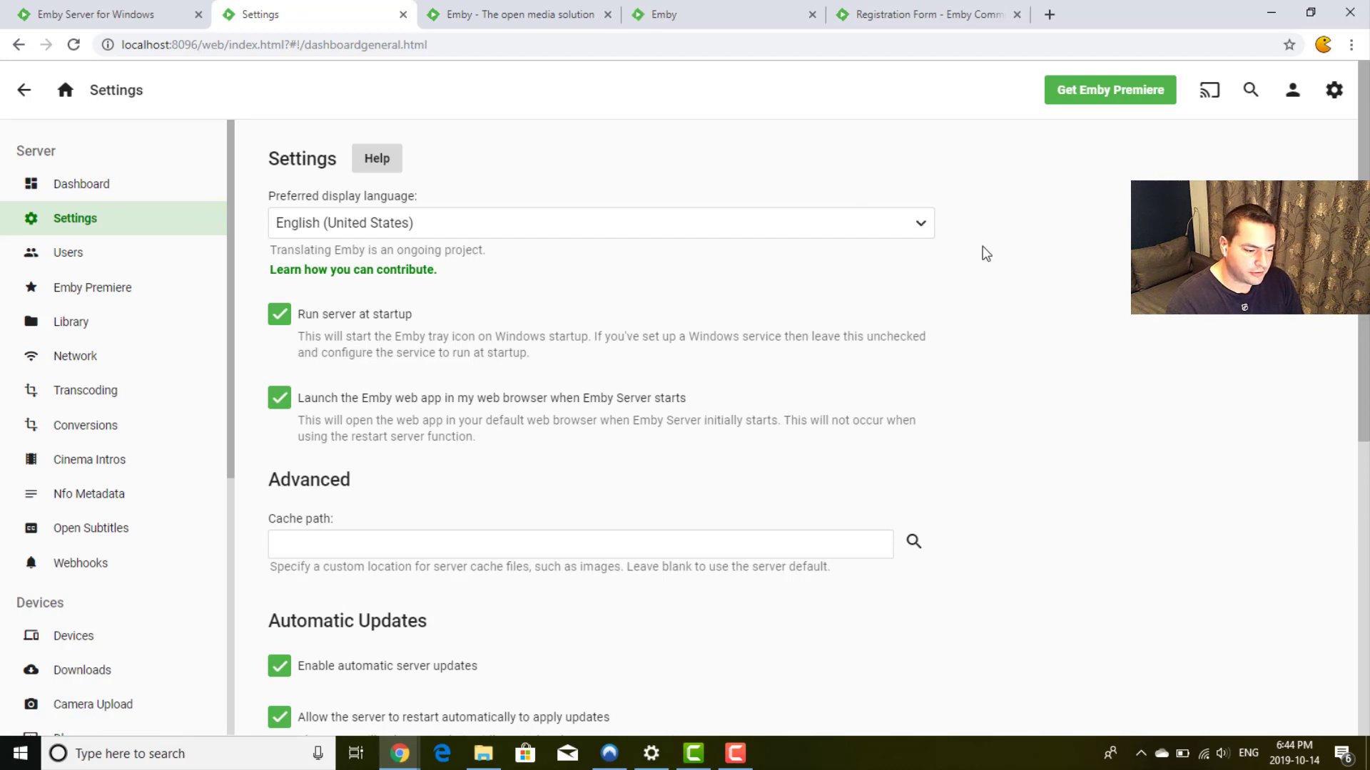
pyautogui.scroll(-1, 983, 251)
pyautogui.scroll(-1, 983, 254)
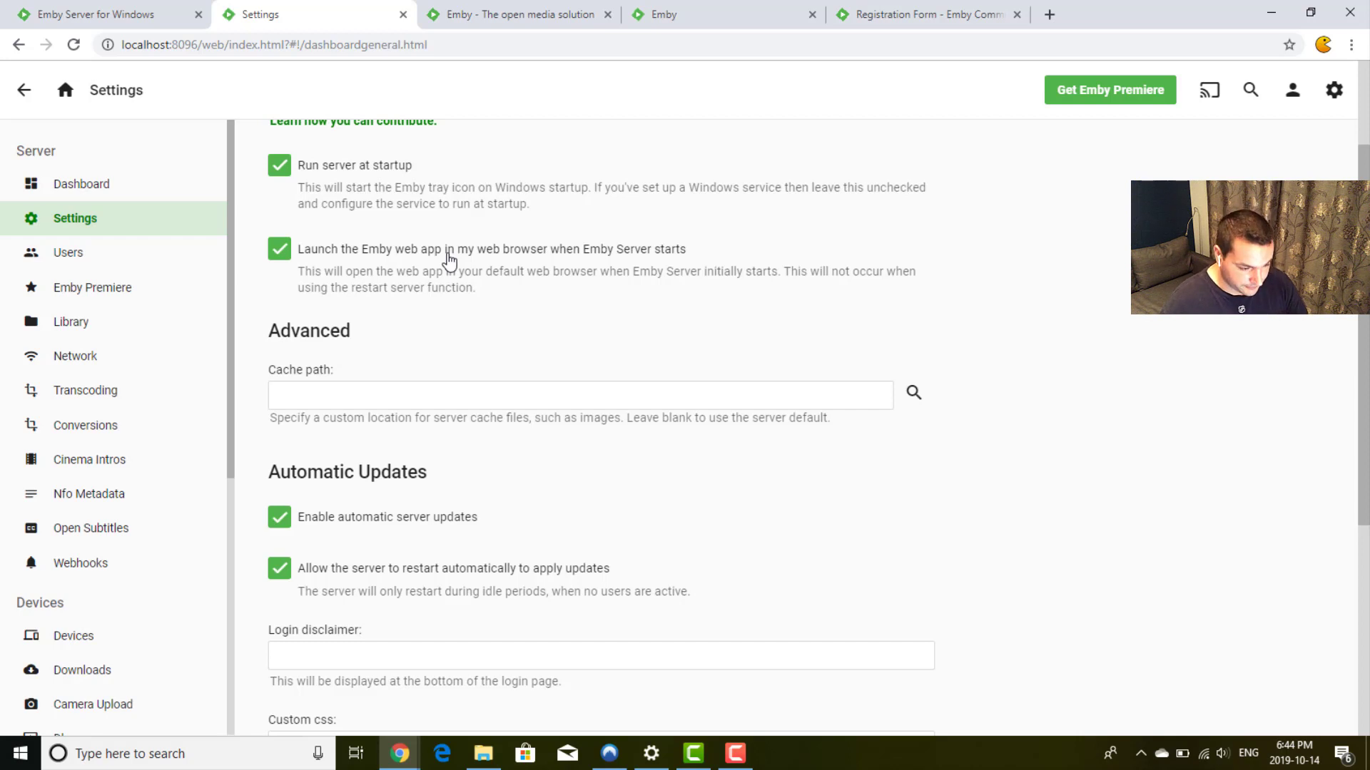
pyautogui.scroll(-2, 450, 259)
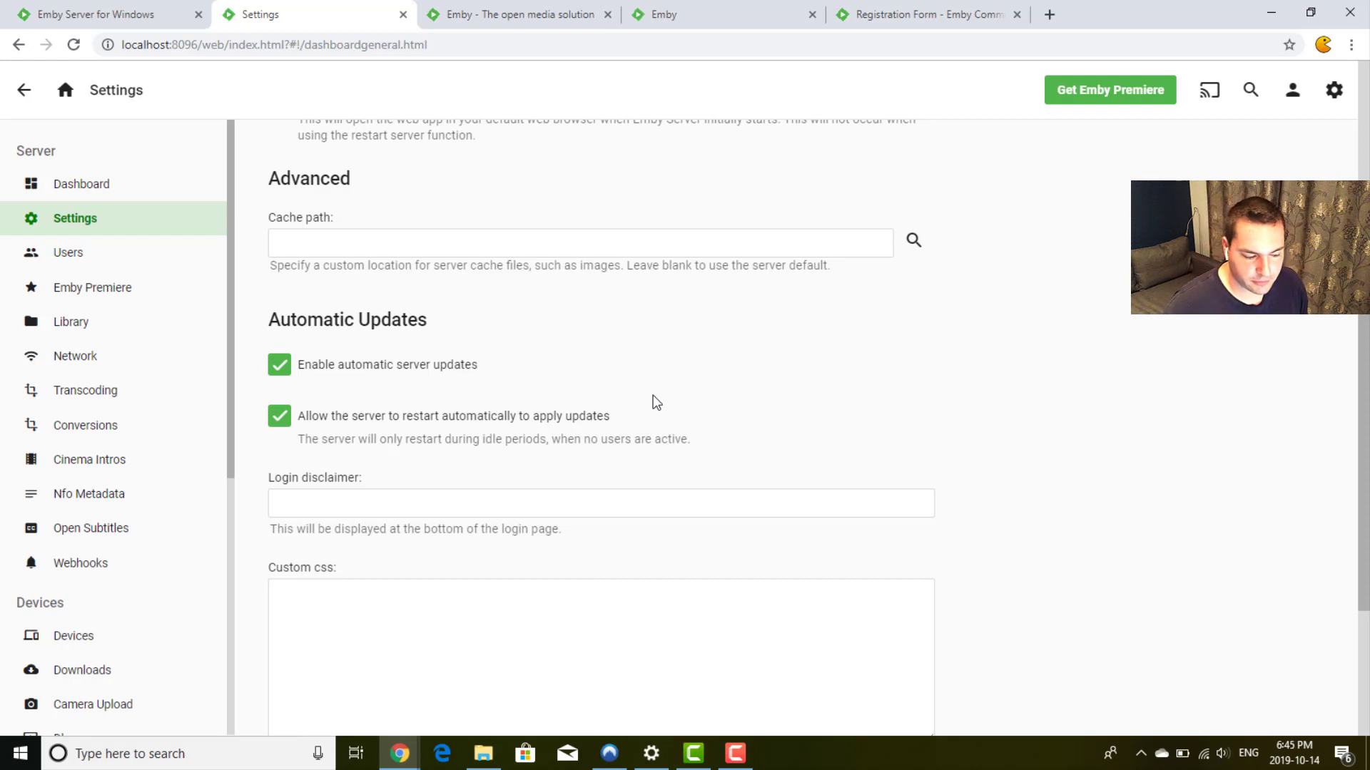
pyautogui.scroll(-2, 725, 394)
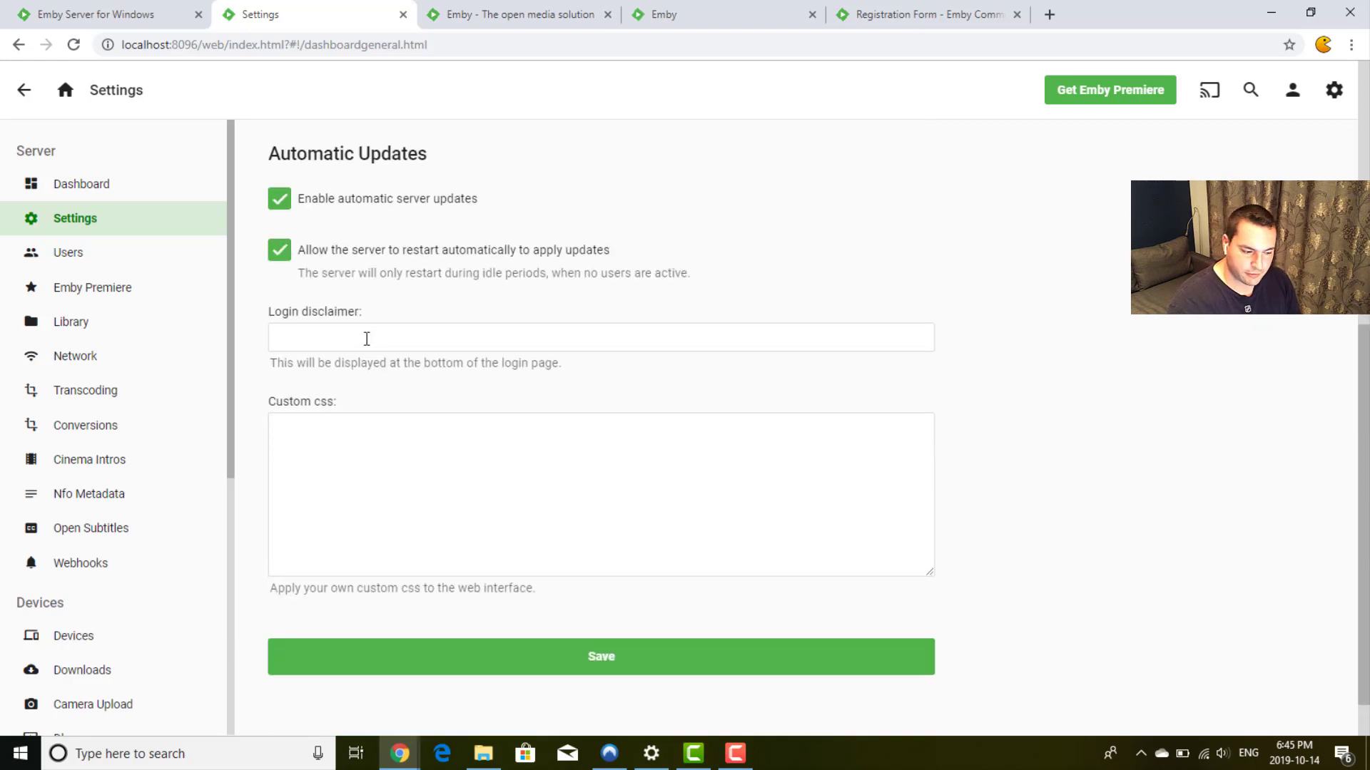
pyautogui.scroll(1, 1052, 384)
pyautogui.scroll(-2, 1052, 384)
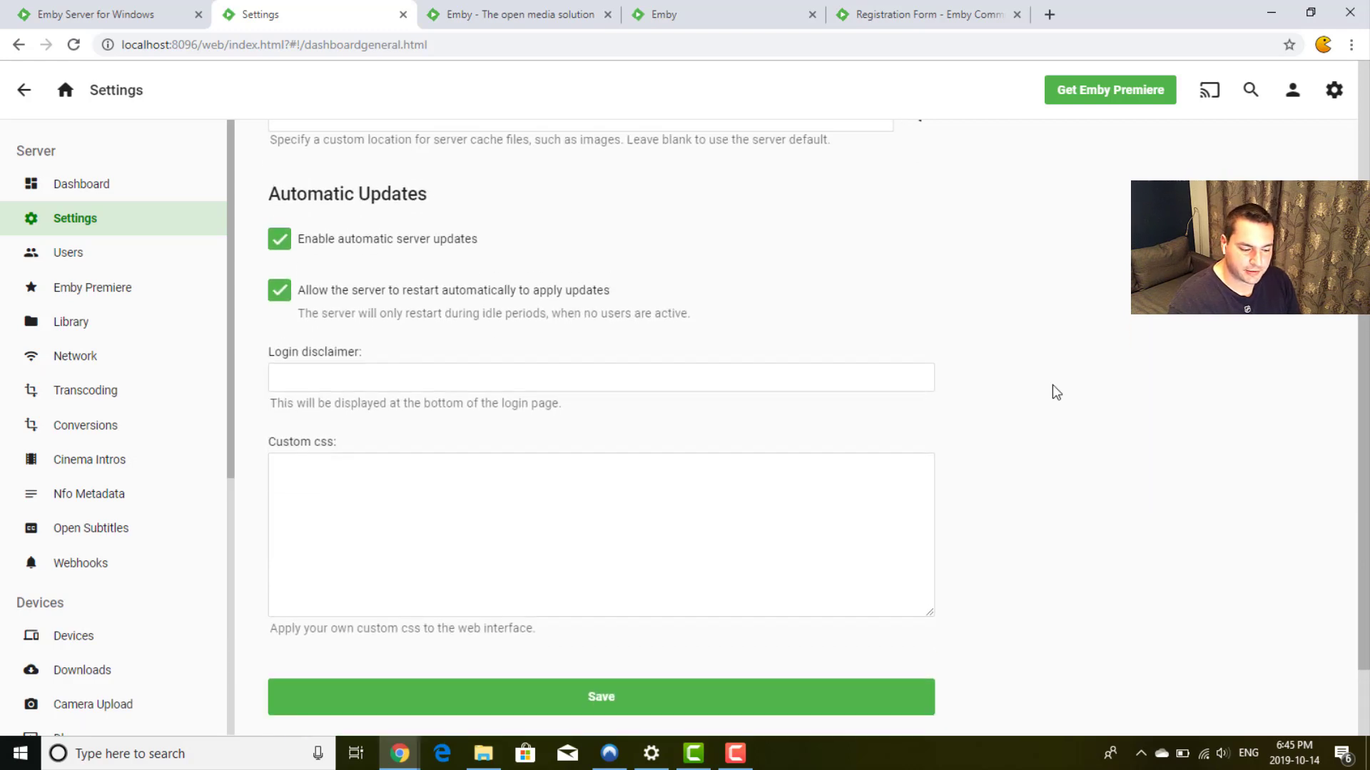
pyautogui.moveTo(271, 533); pyautogui.dragTo(413, 550)
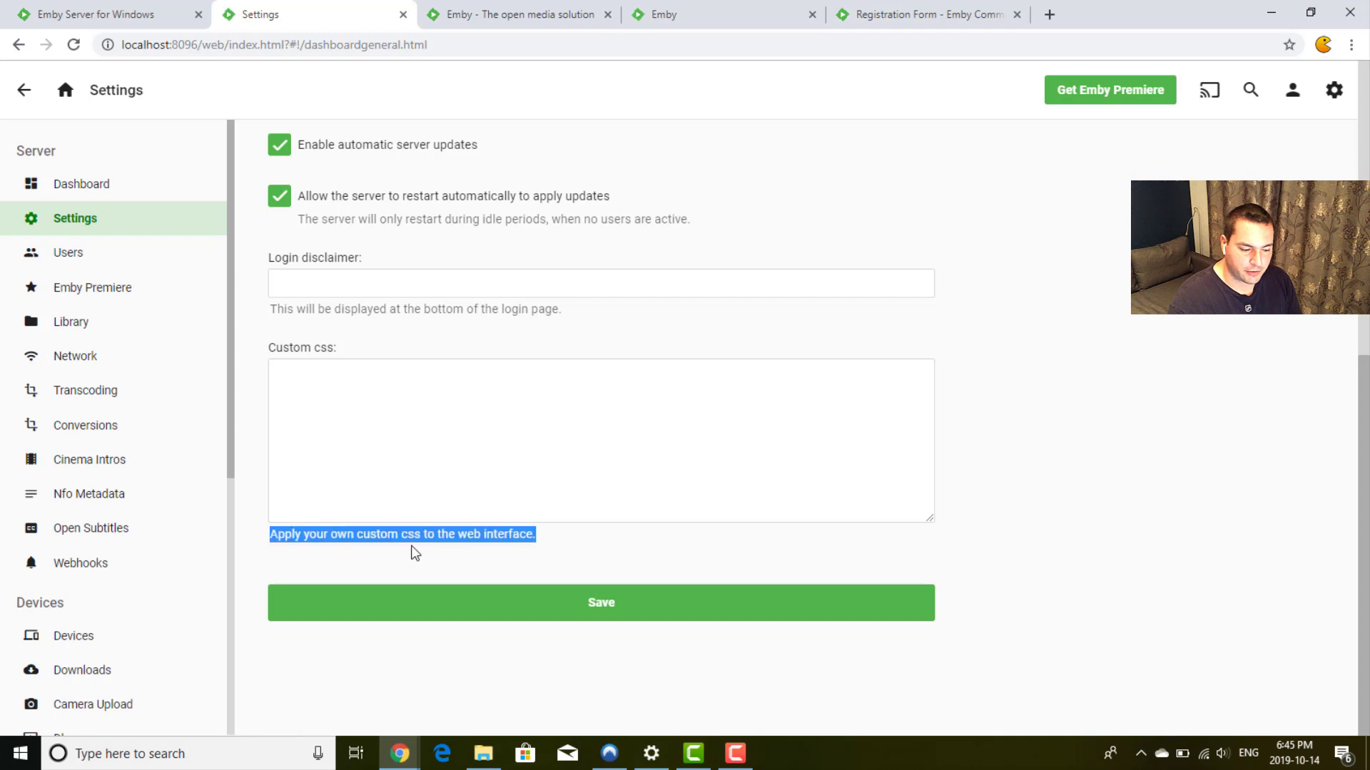
pyautogui.click(523, 526)
pyautogui.scroll(7, 978, 477)
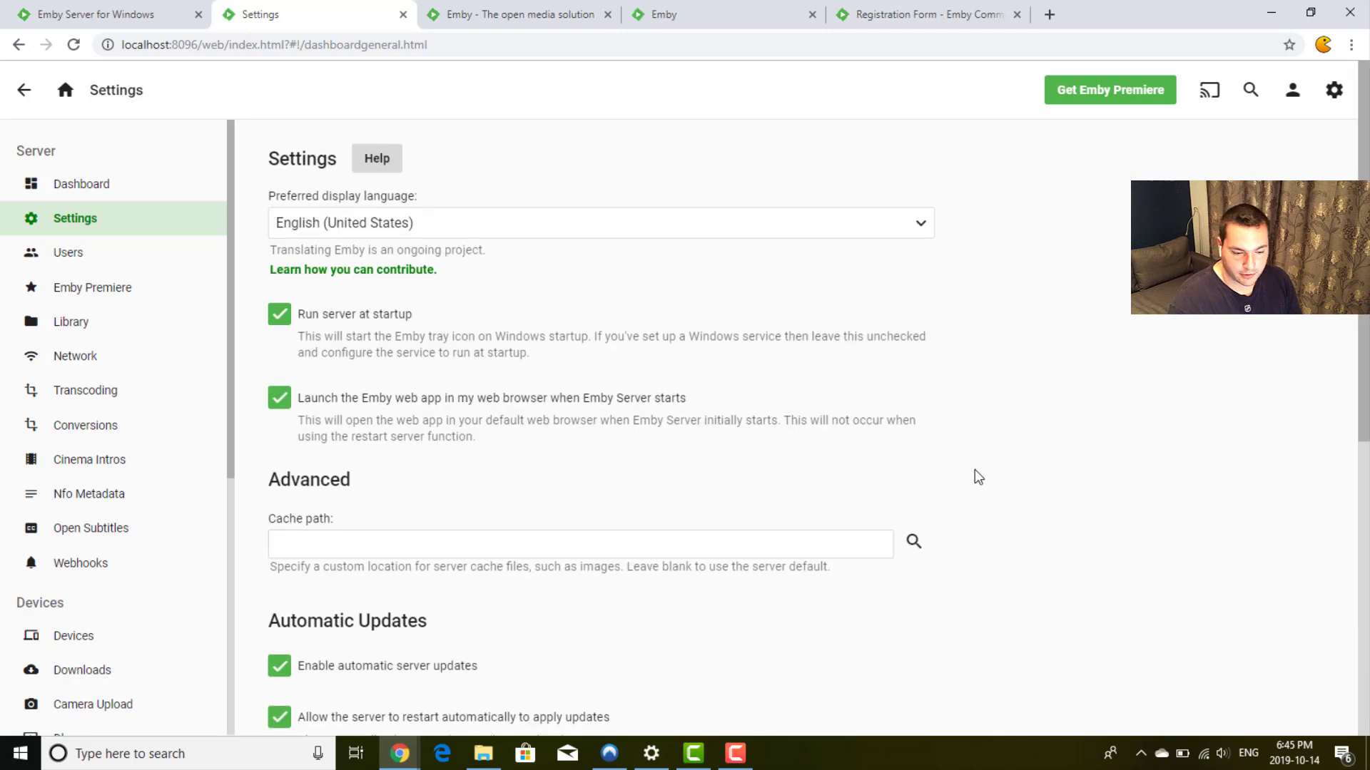
# Step: Add a new user named myBrother from the Users list
pyautogui.click(118, 250)
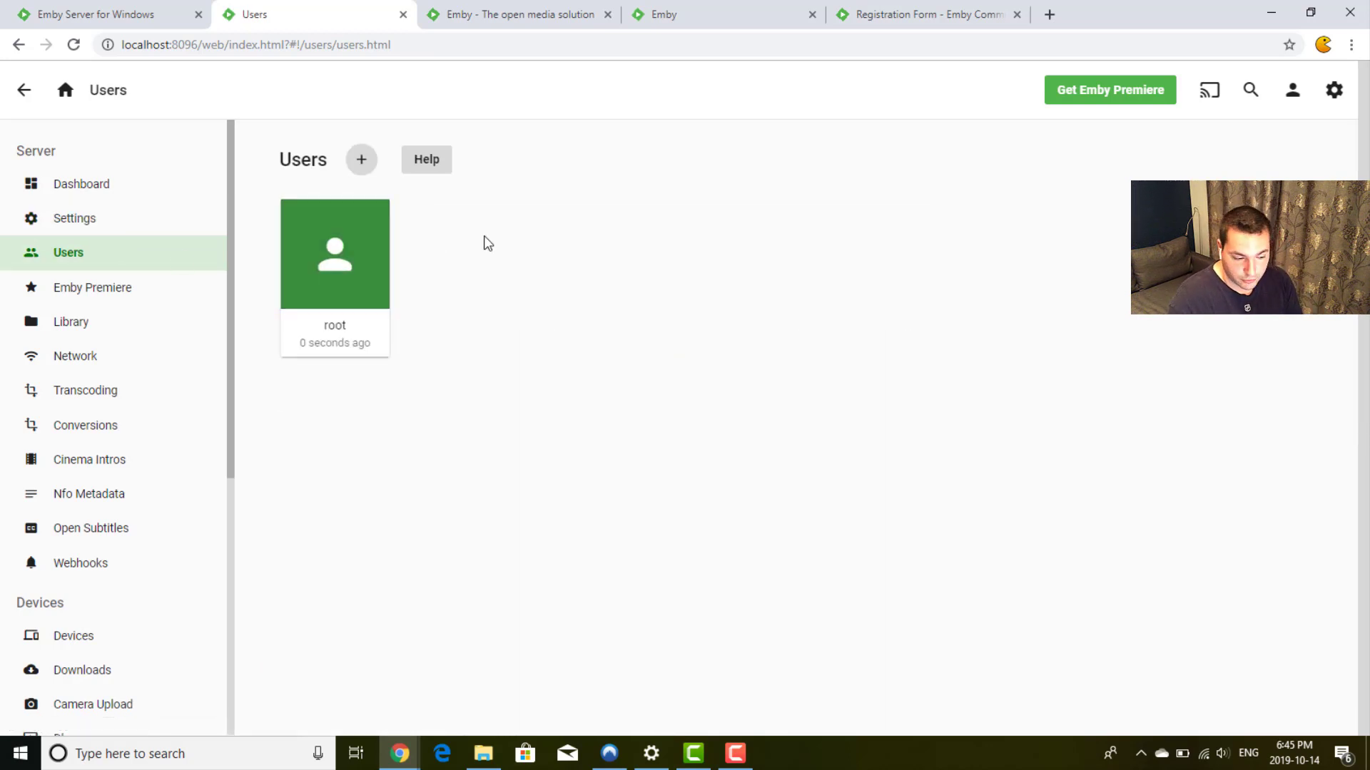
pyautogui.click(361, 159)
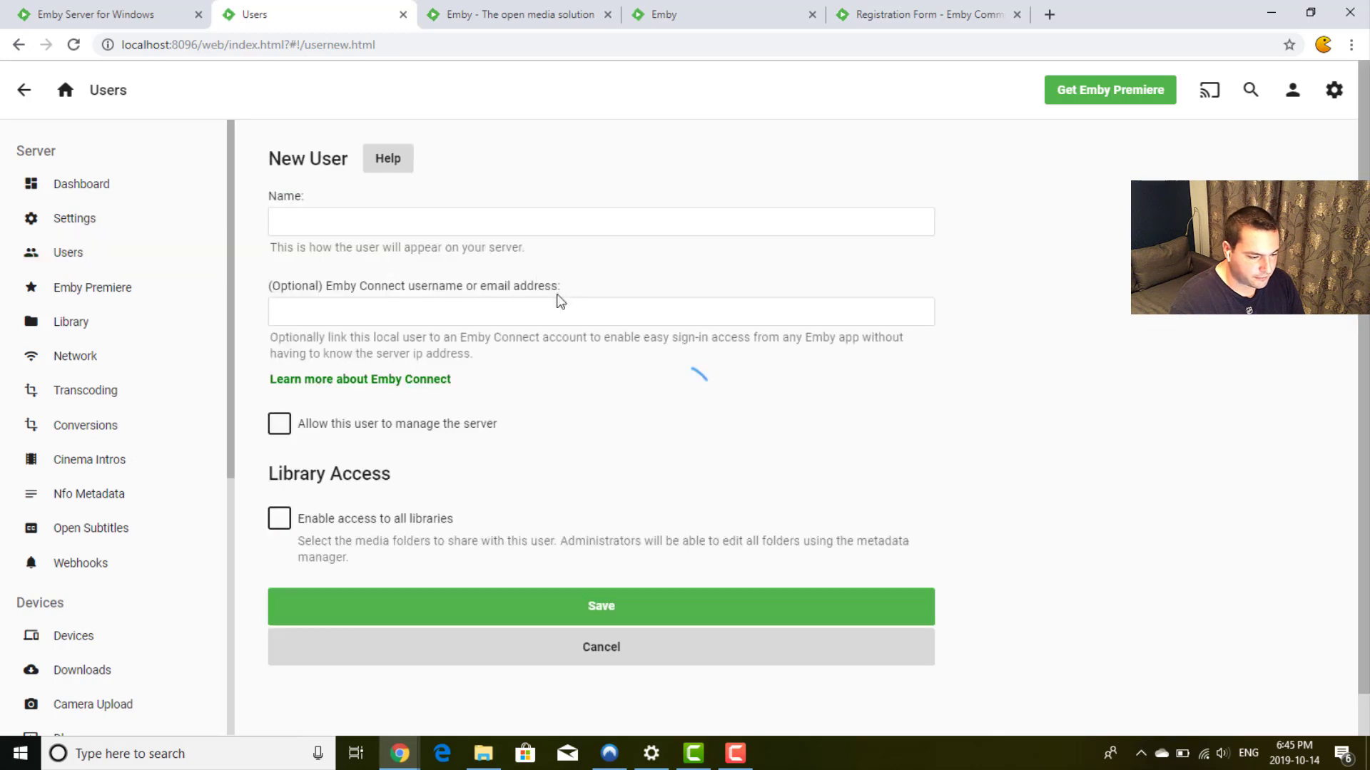
pyautogui.click(654, 222)
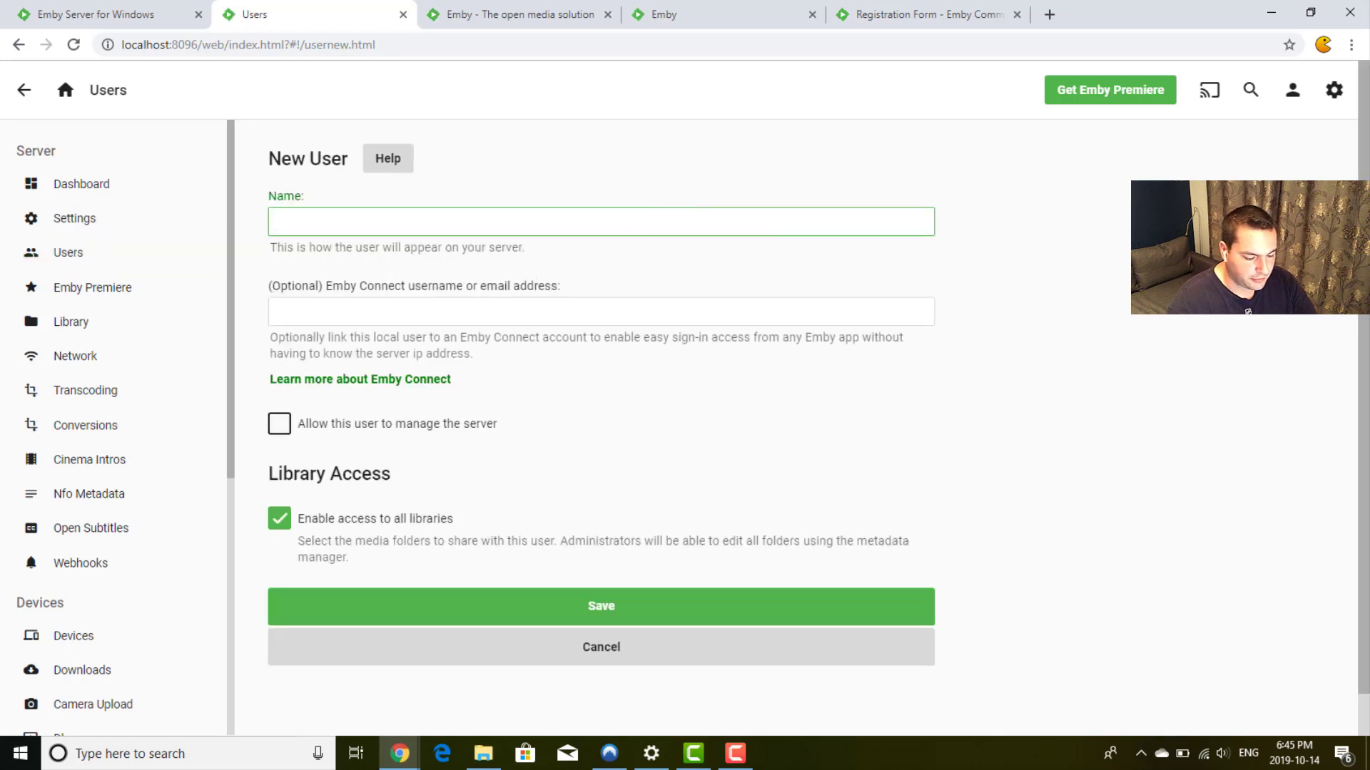
pyautogui.write('myBrother')
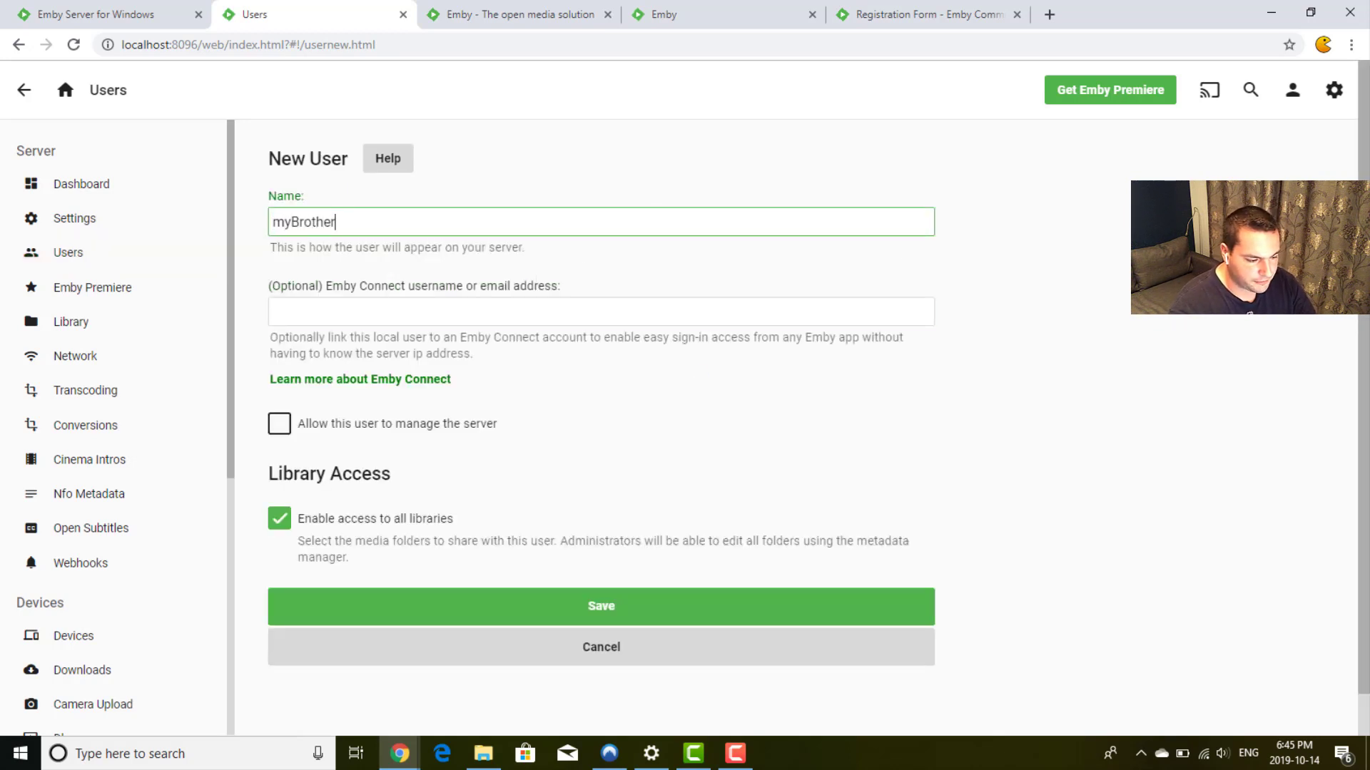
pyautogui.press('Tab')
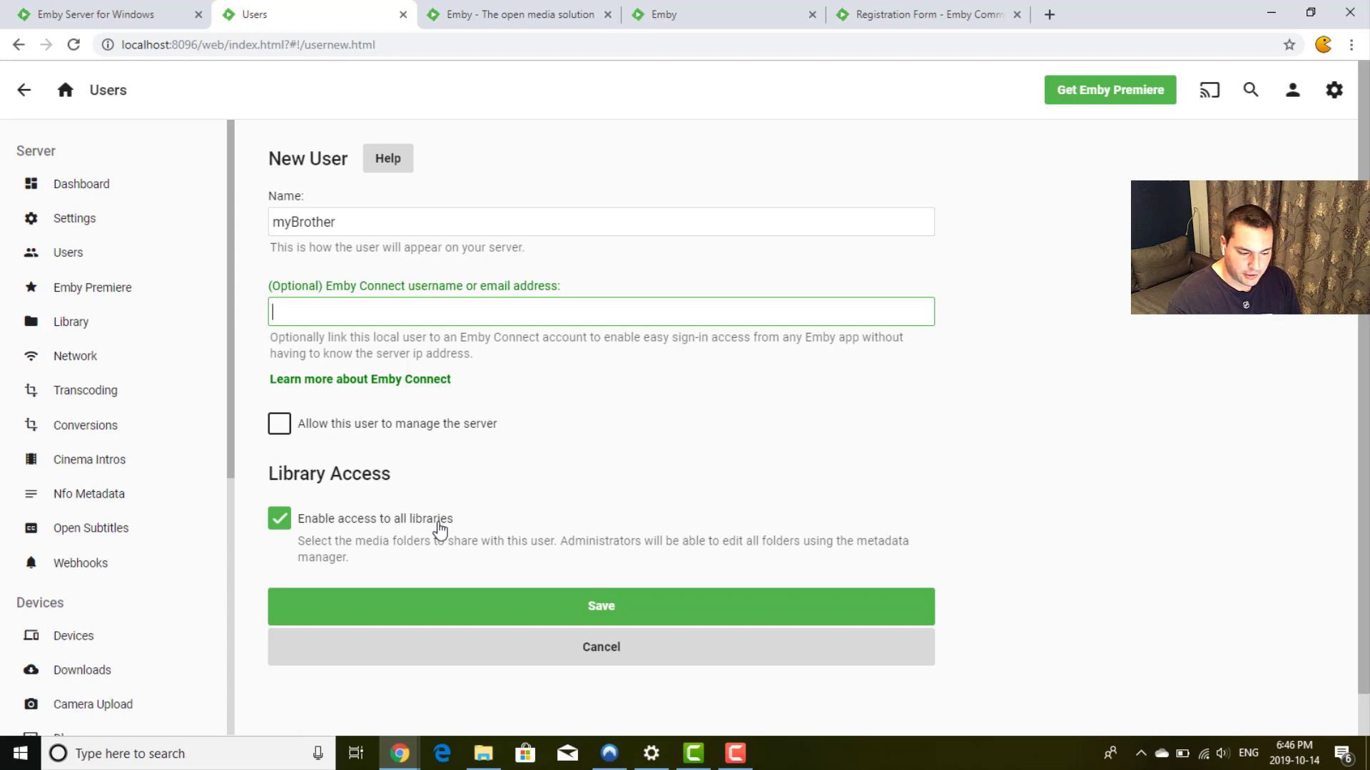
# Step: Keep 'Enable access to all libraries' on and save the new user
pyautogui.click(376, 526)
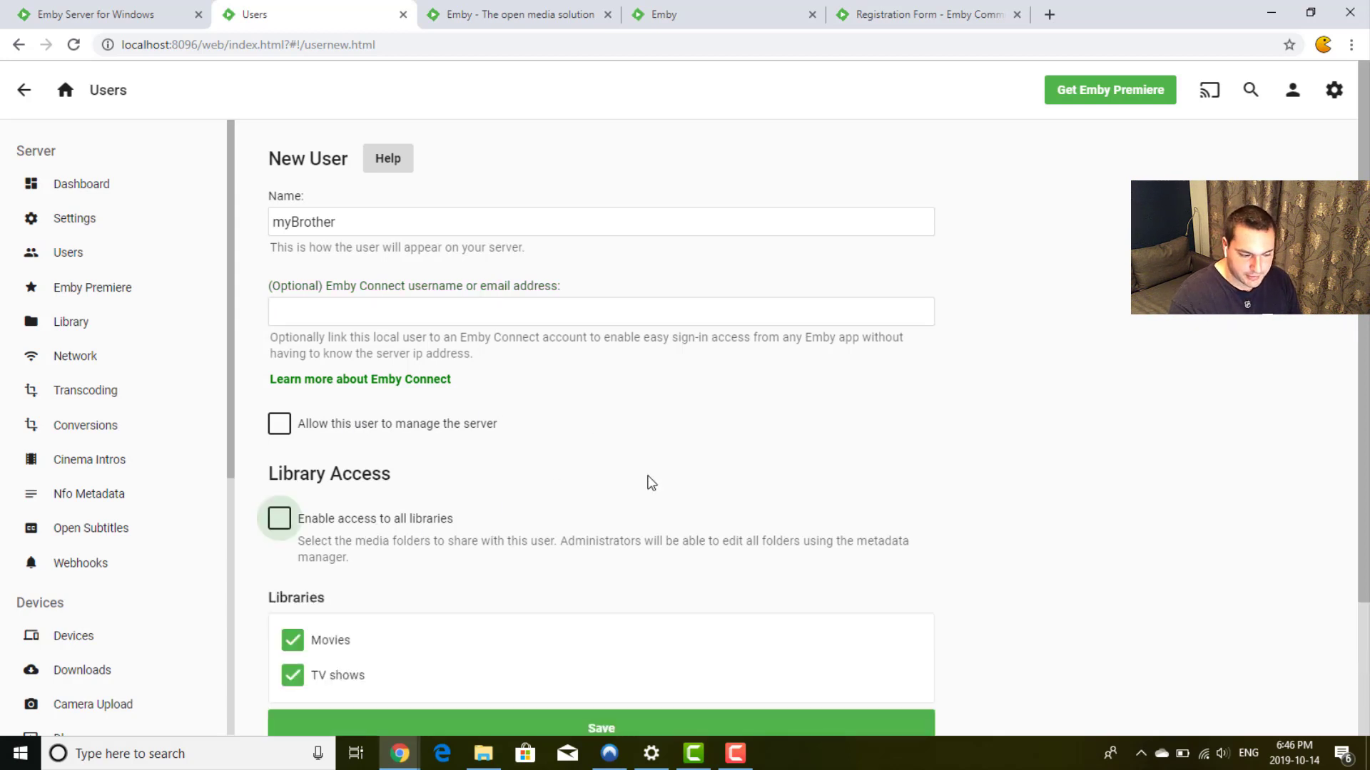
pyautogui.scroll(-2, 647, 480)
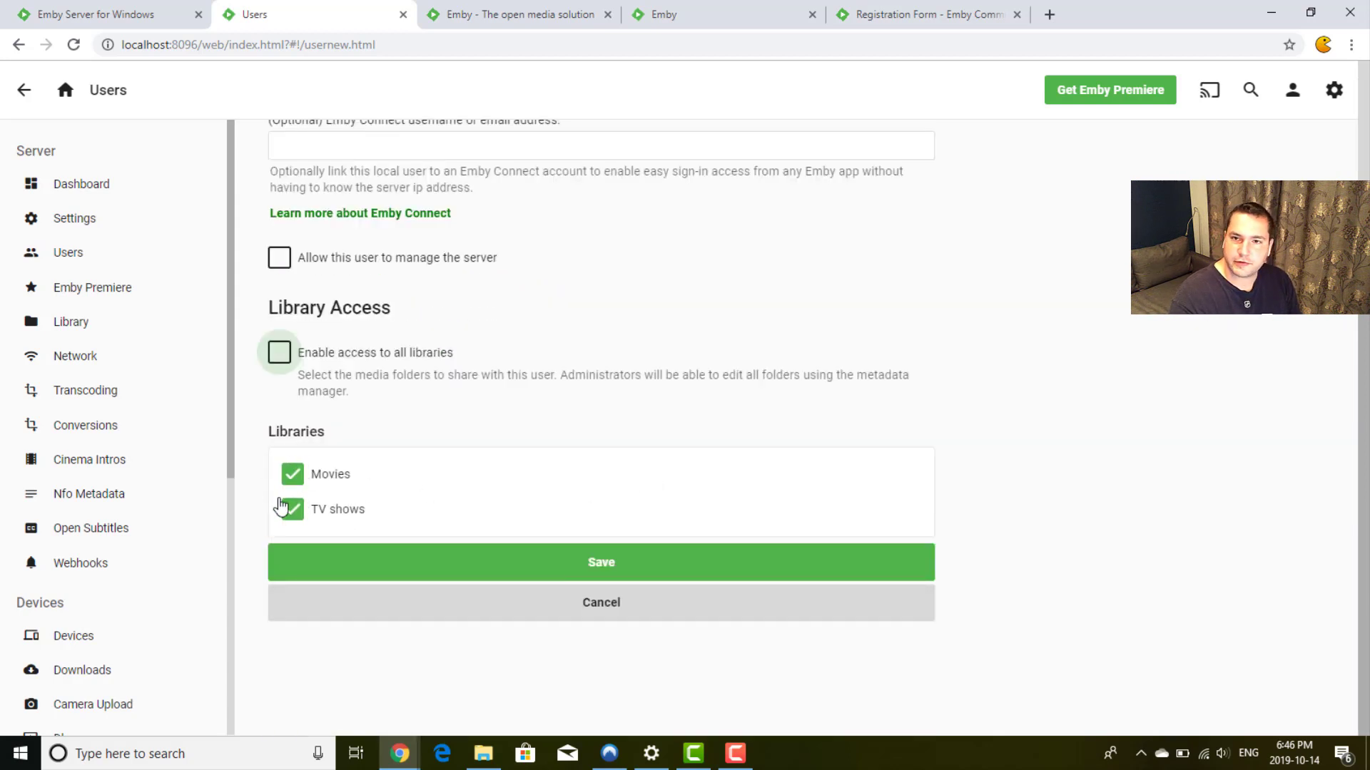
pyautogui.click(313, 360)
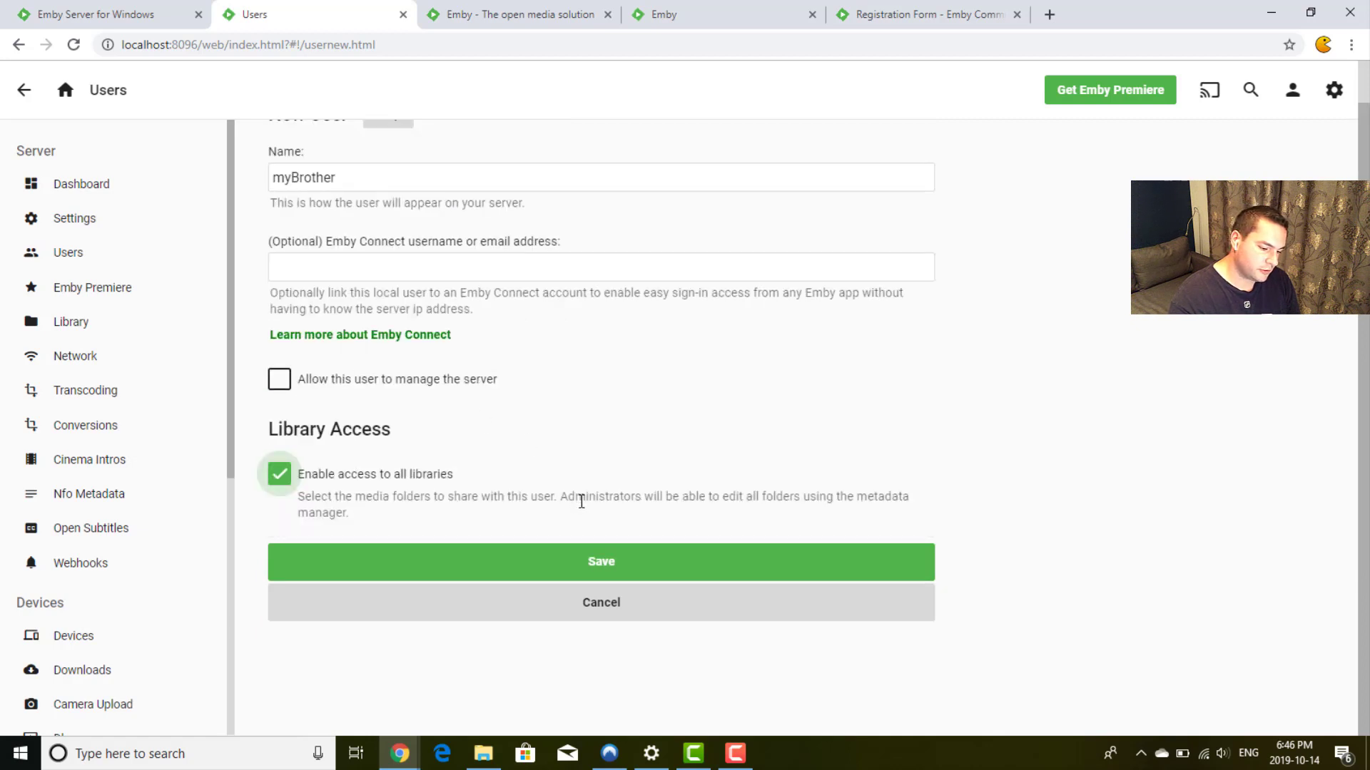
pyautogui.click(633, 569)
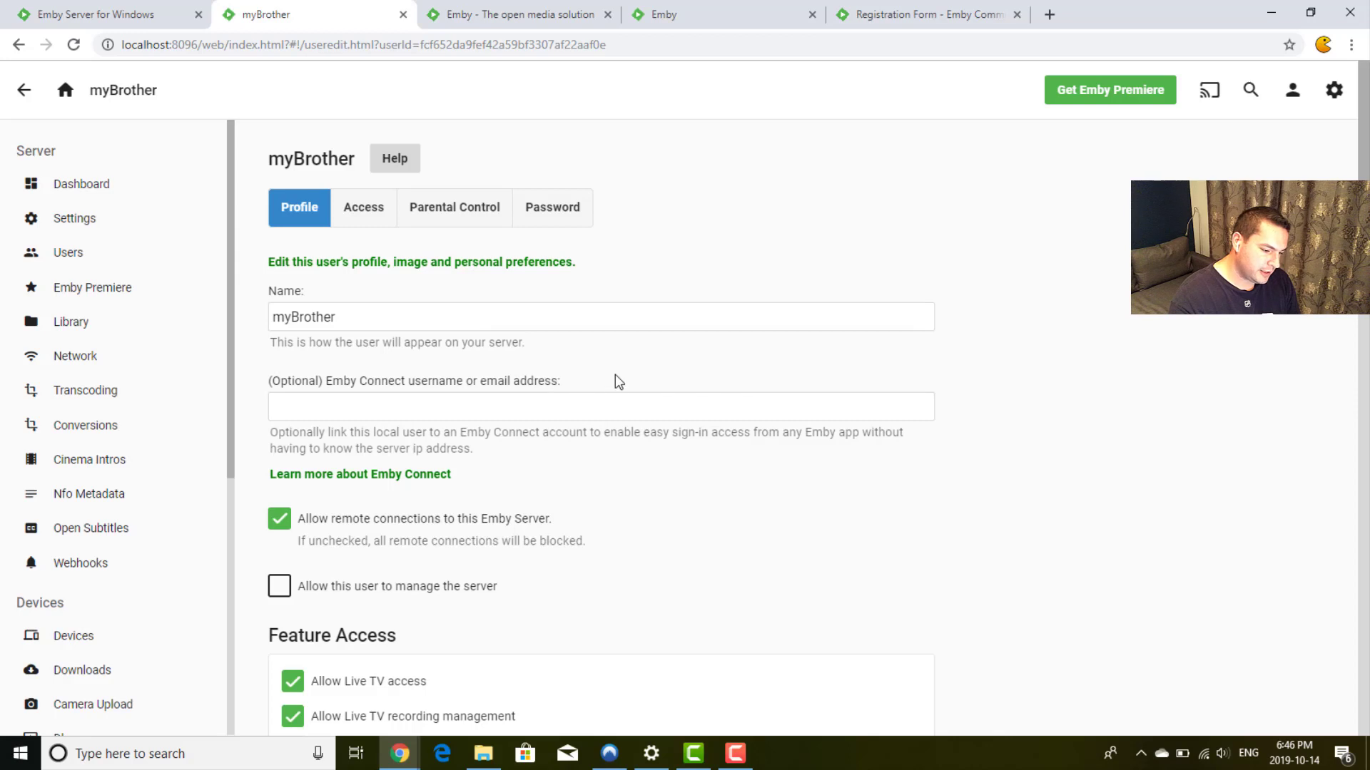
pyautogui.scroll(-1, 617, 381)
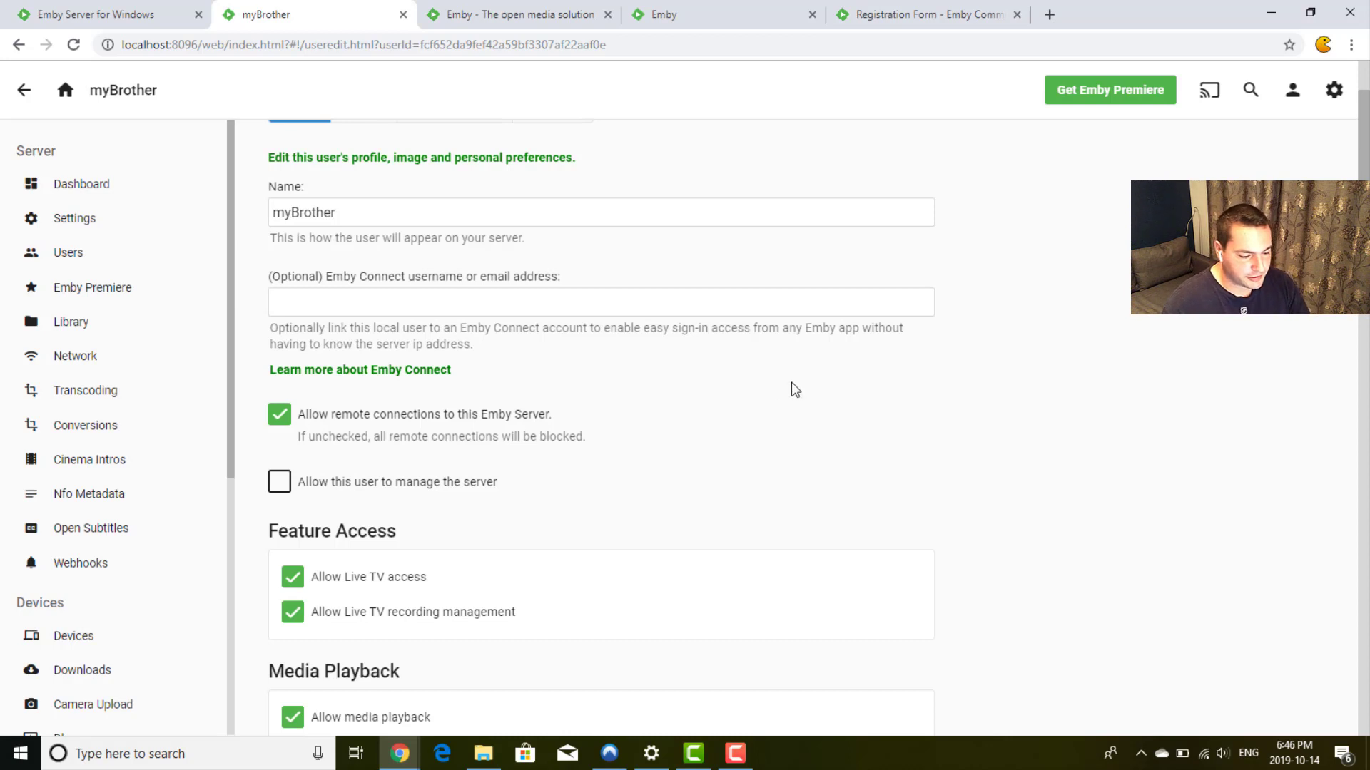
pyautogui.scroll(-1, 790, 382)
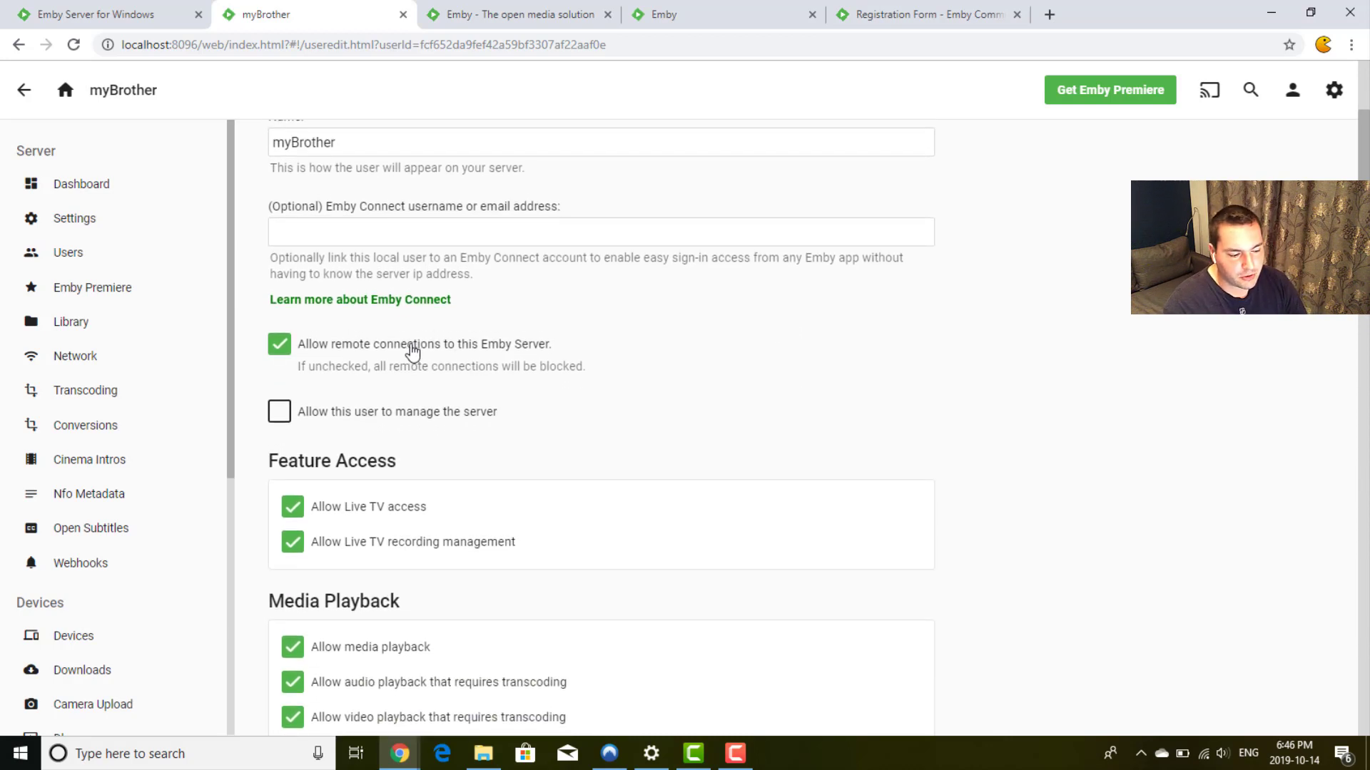
pyautogui.scroll(-2, 662, 367)
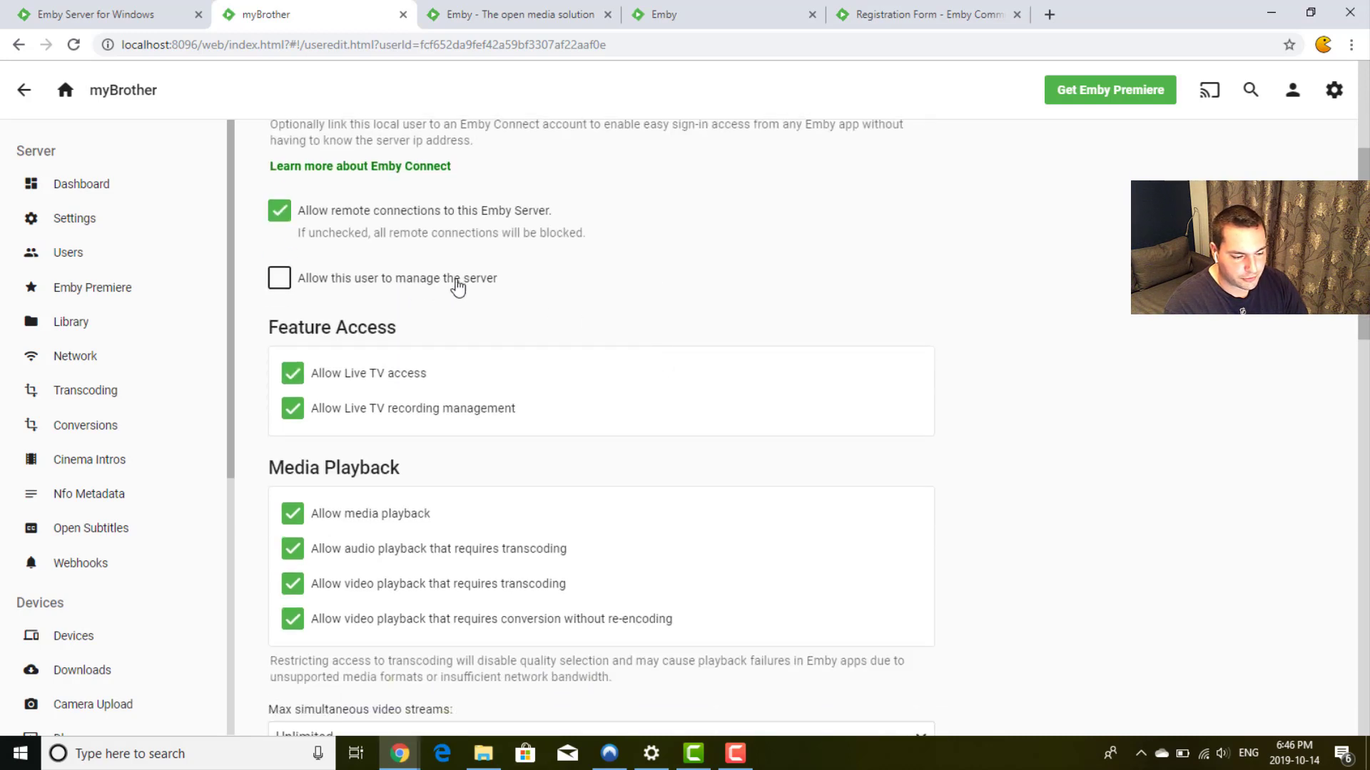
pyautogui.scroll(-2, 679, 285)
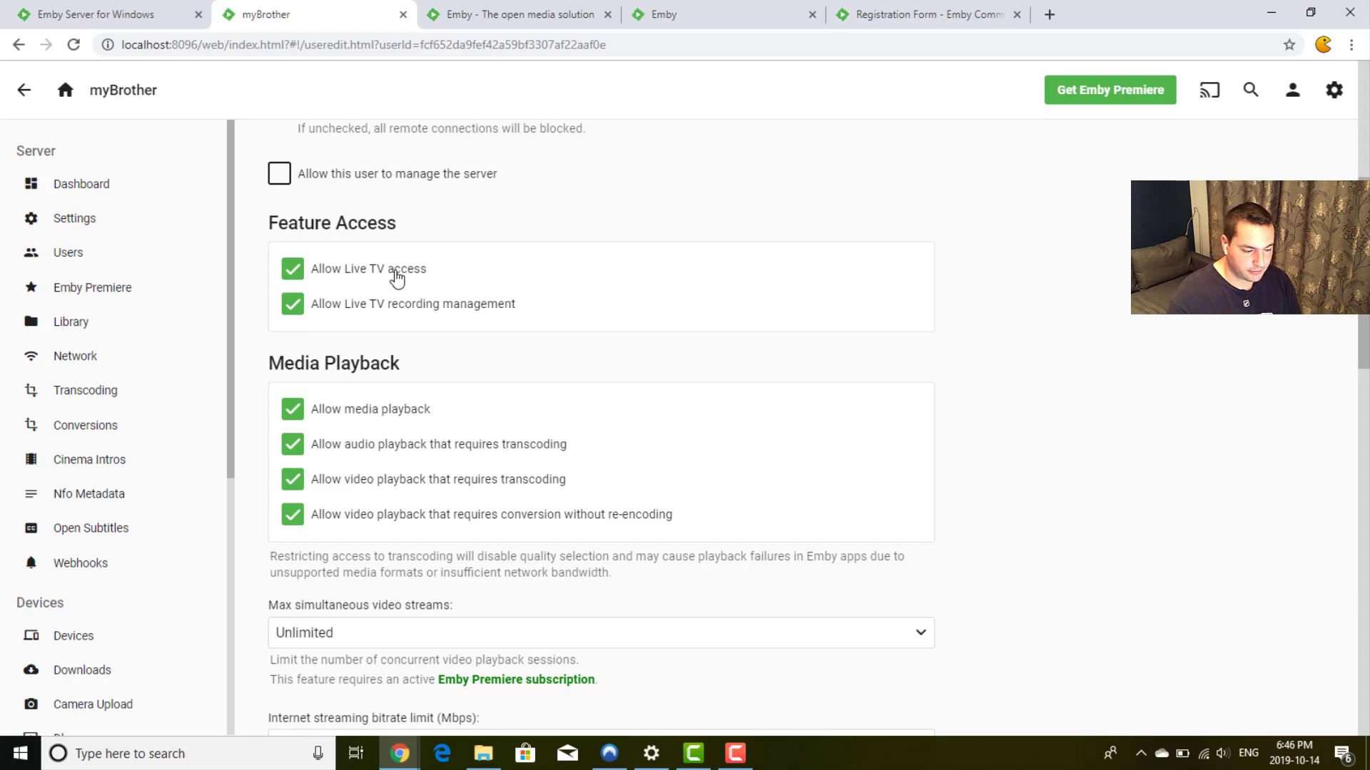
pyautogui.scroll(-2, 397, 277)
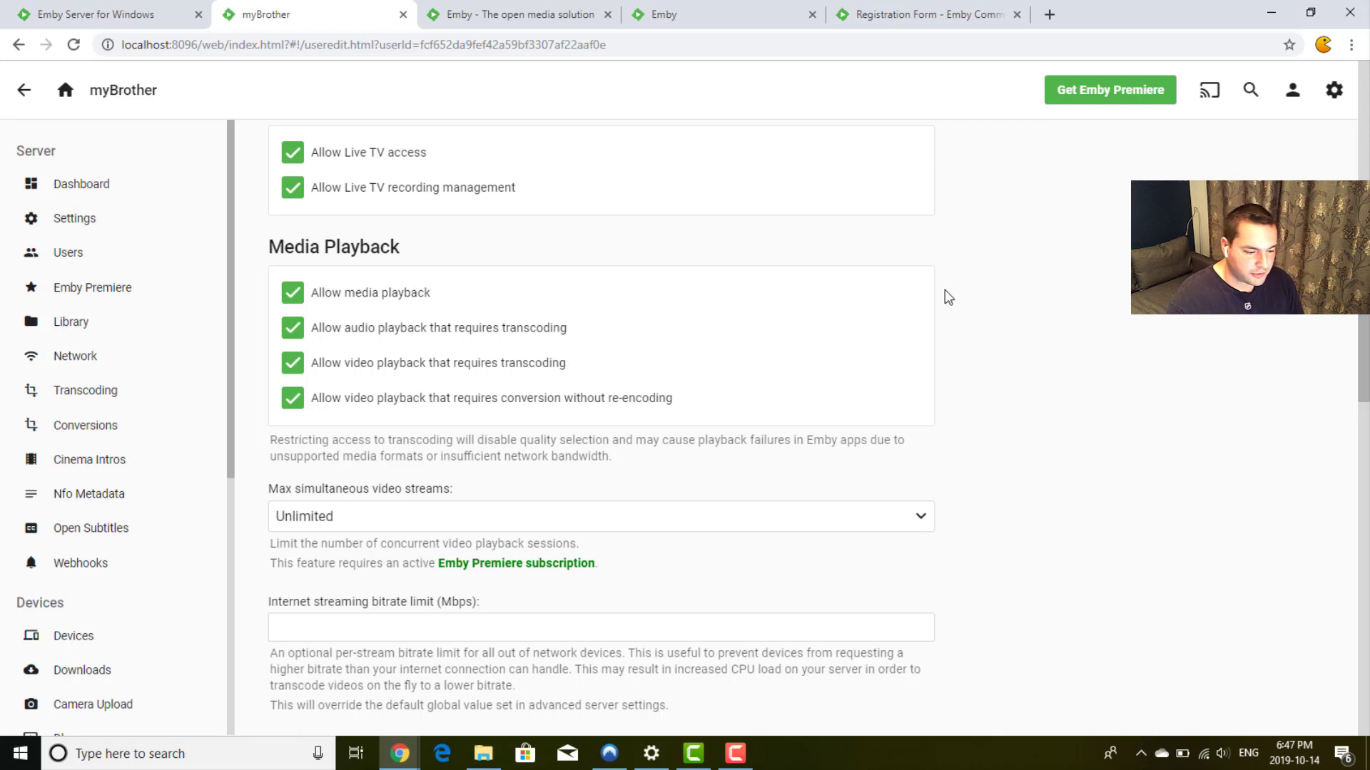
pyautogui.scroll(-2, 945, 291)
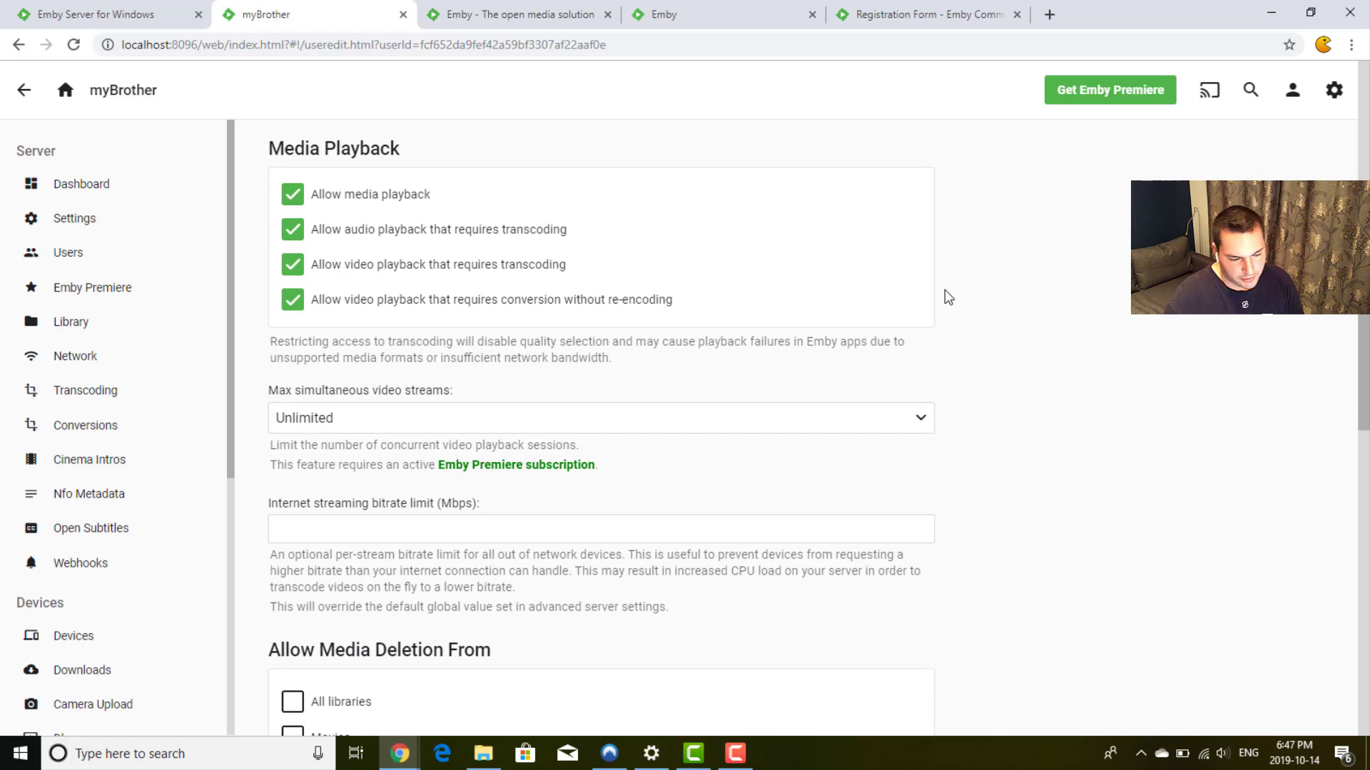
pyautogui.scroll(-2, 944, 289)
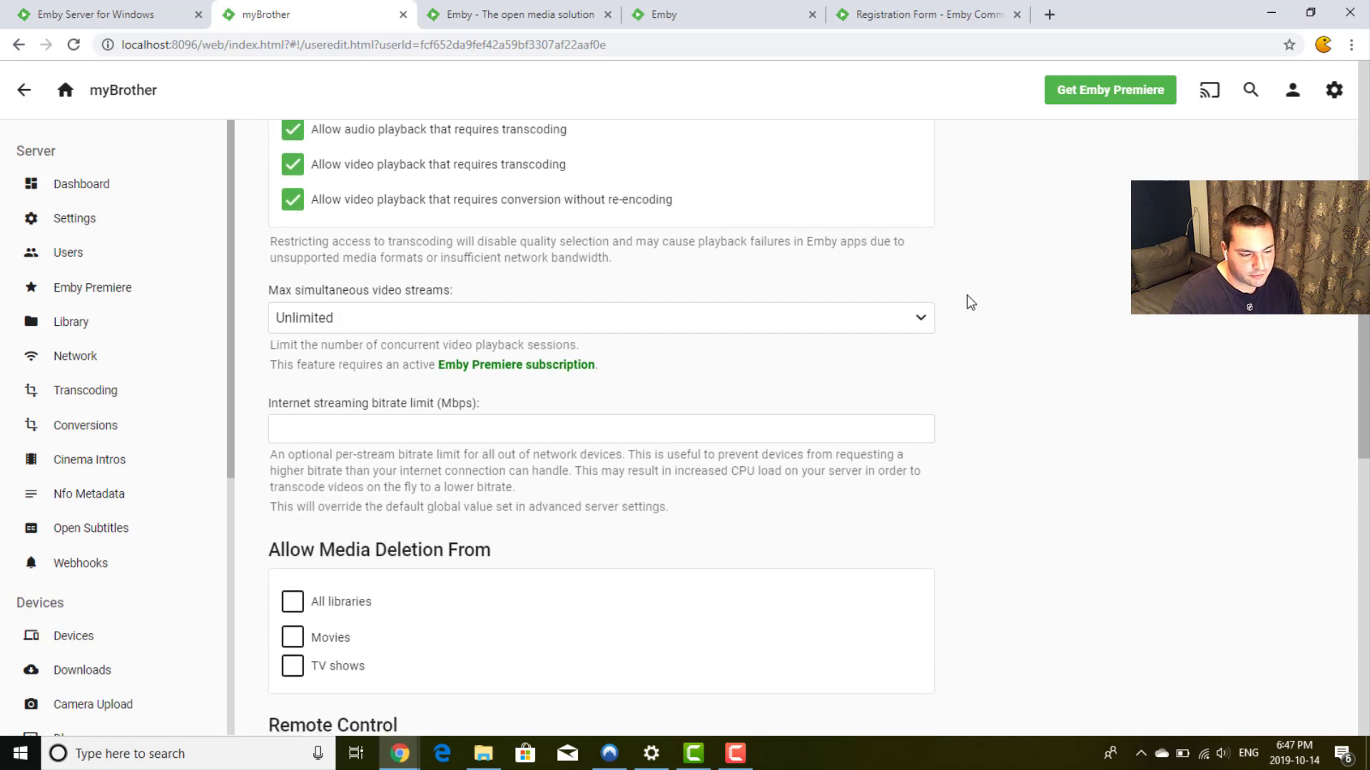
pyautogui.scroll(-1, 970, 301)
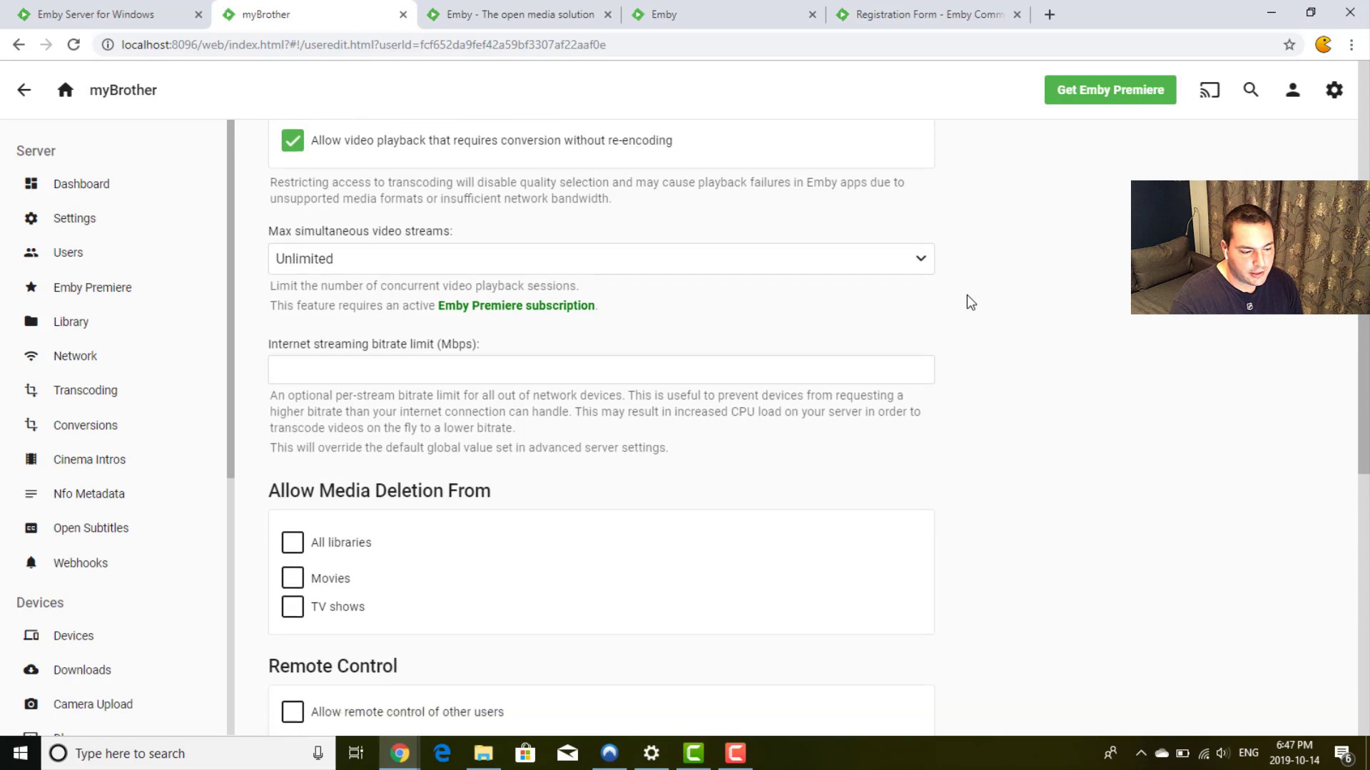
# Step: Keep max simultaneous video streams at Unlimited and locate the streaming bitrate limit
pyautogui.click(426, 260)
pyautogui.click(426, 260)
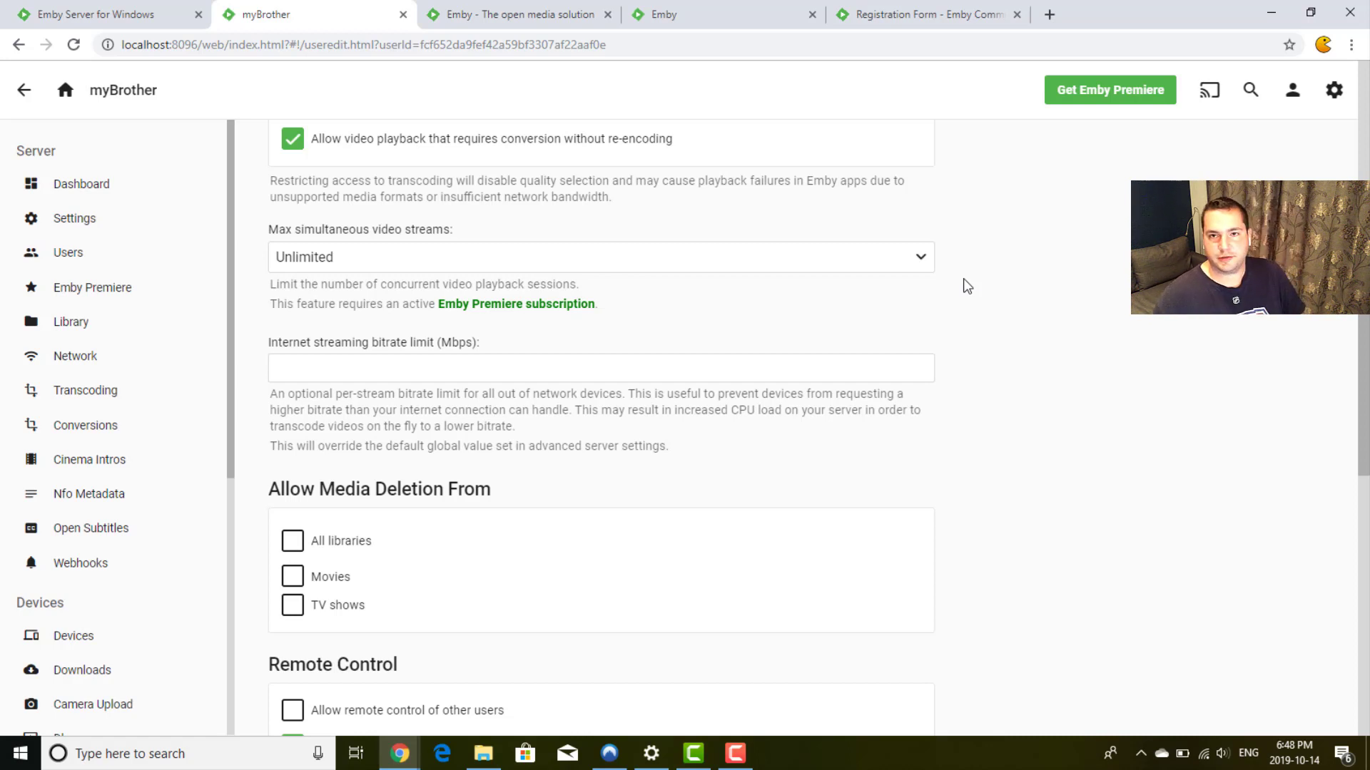
pyautogui.scroll(-2, 963, 285)
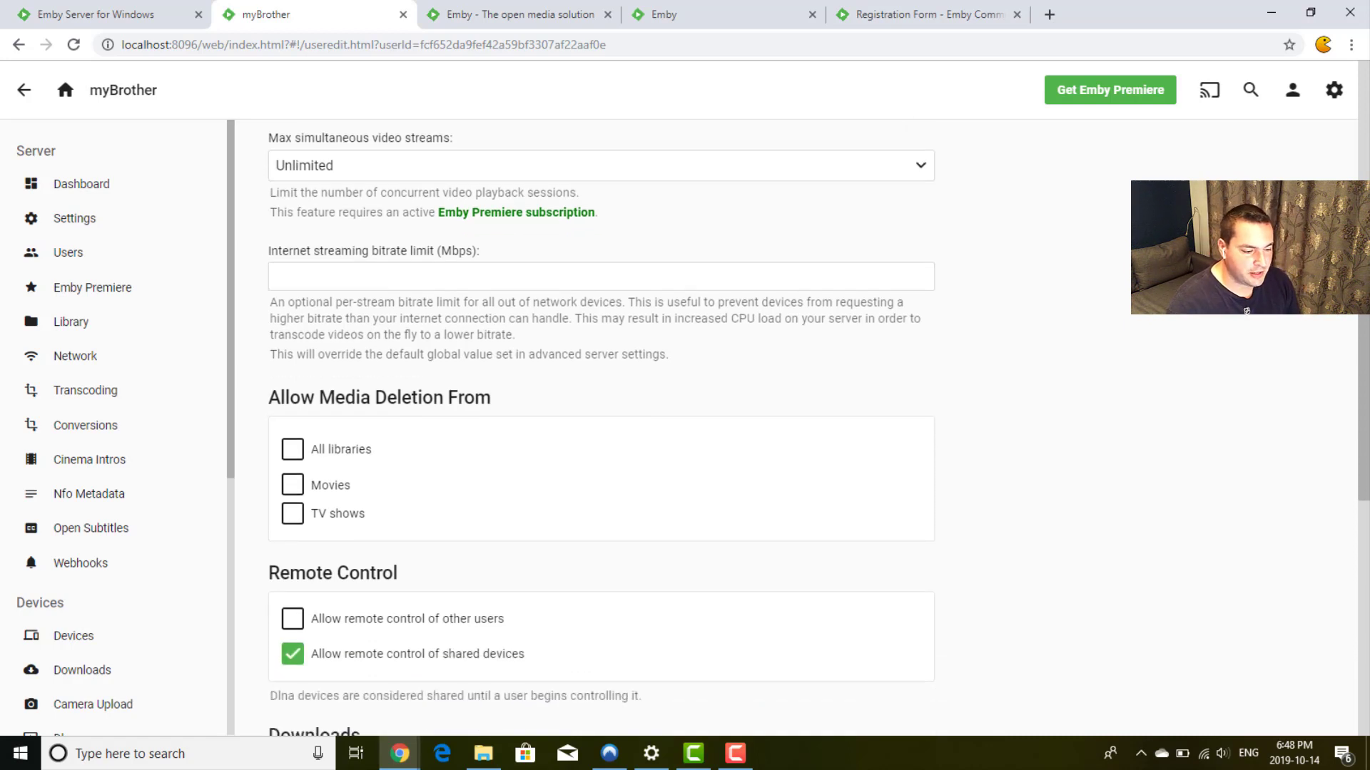
pyautogui.tripleClick(468, 258)
pyautogui.click(989, 330)
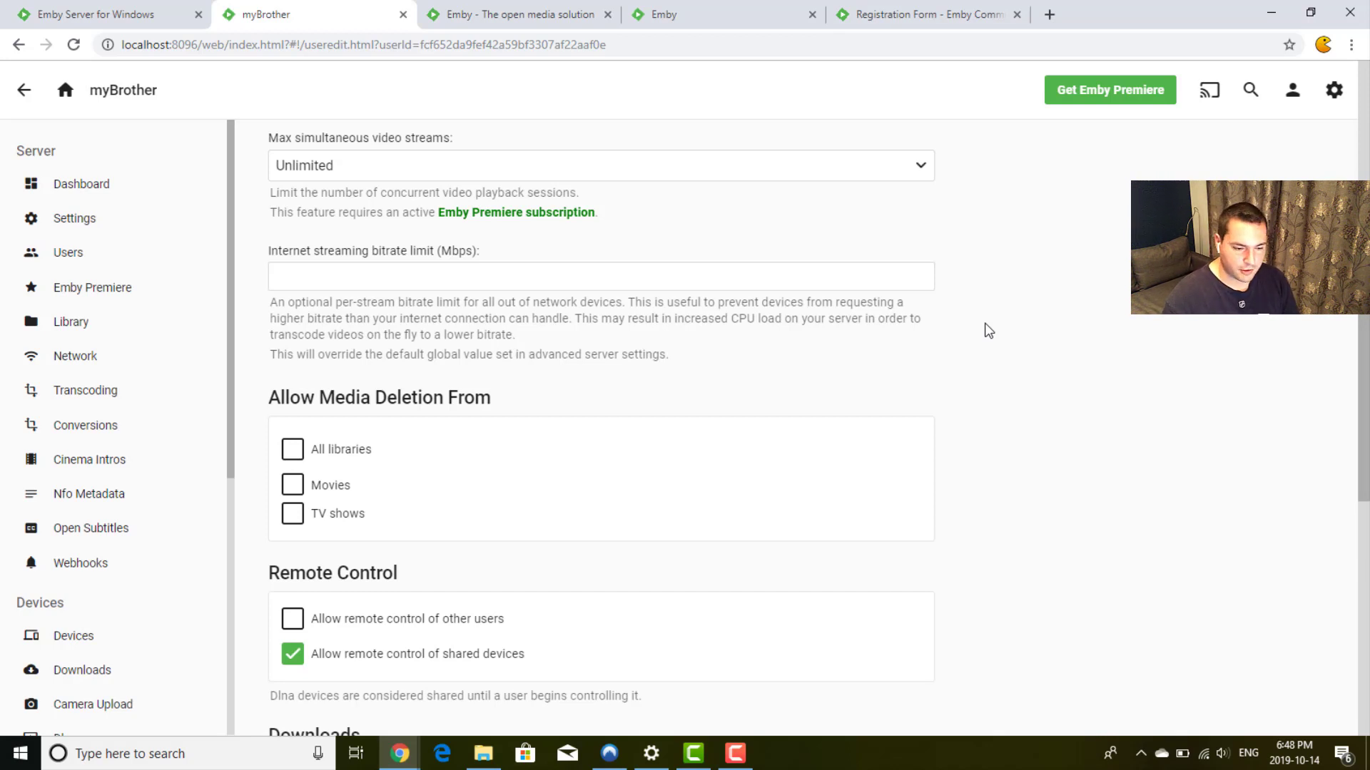
# Step: Enter 5 Mbps as the internet streaming bitrate limit
pyautogui.click(781, 281)
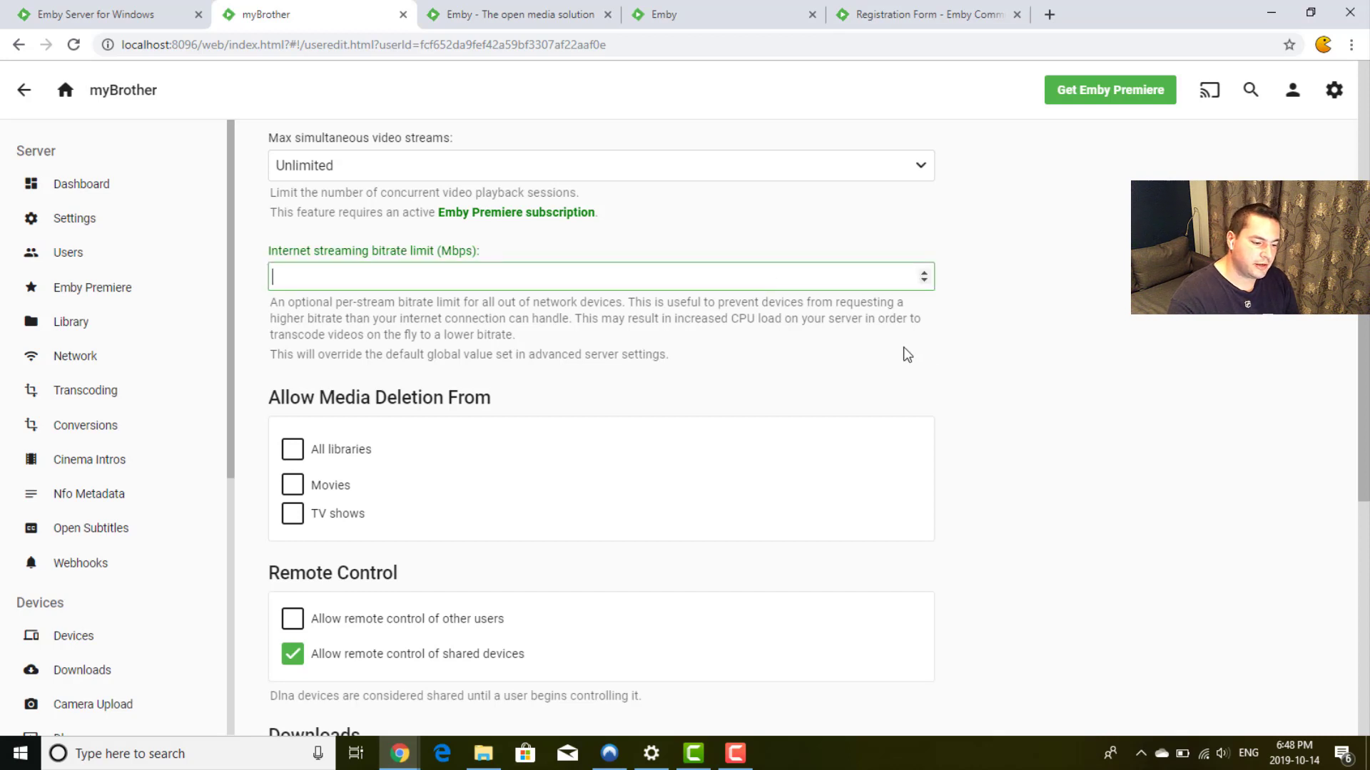
pyautogui.write('5')
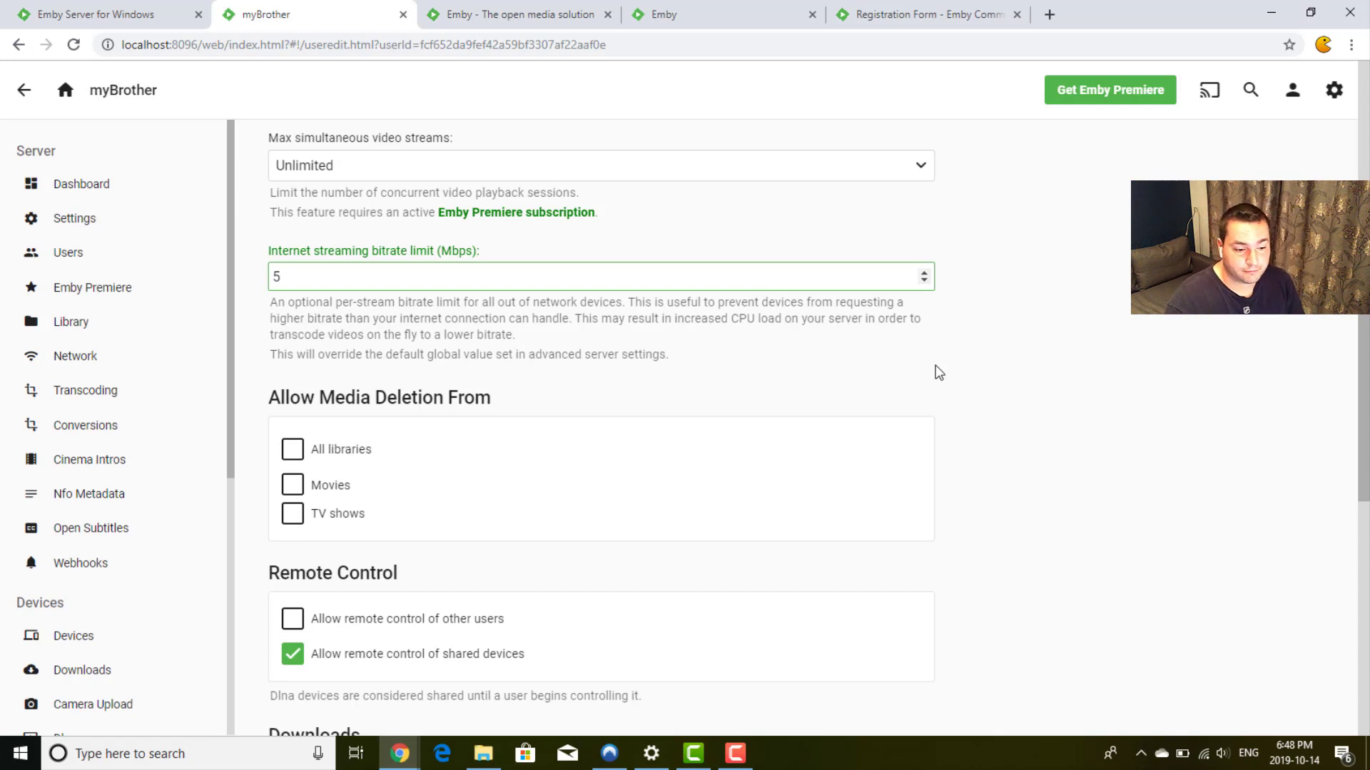
pyautogui.click(1006, 395)
pyautogui.scroll(-2, 1006, 395)
pyautogui.scroll(-2, 1004, 393)
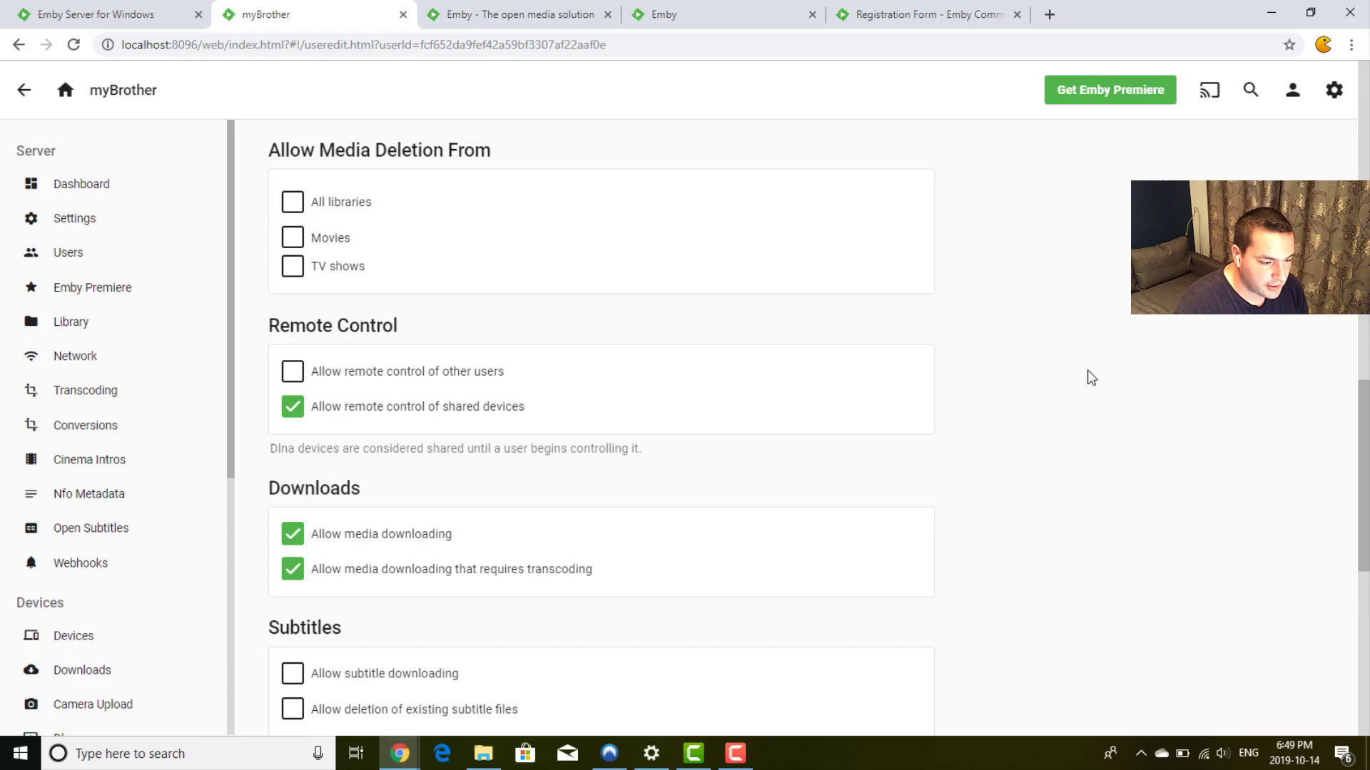
# Step: Leave 'Allow remote control of shared devices' enabled after toggling it off and on
pyautogui.tripleClick(407, 155)
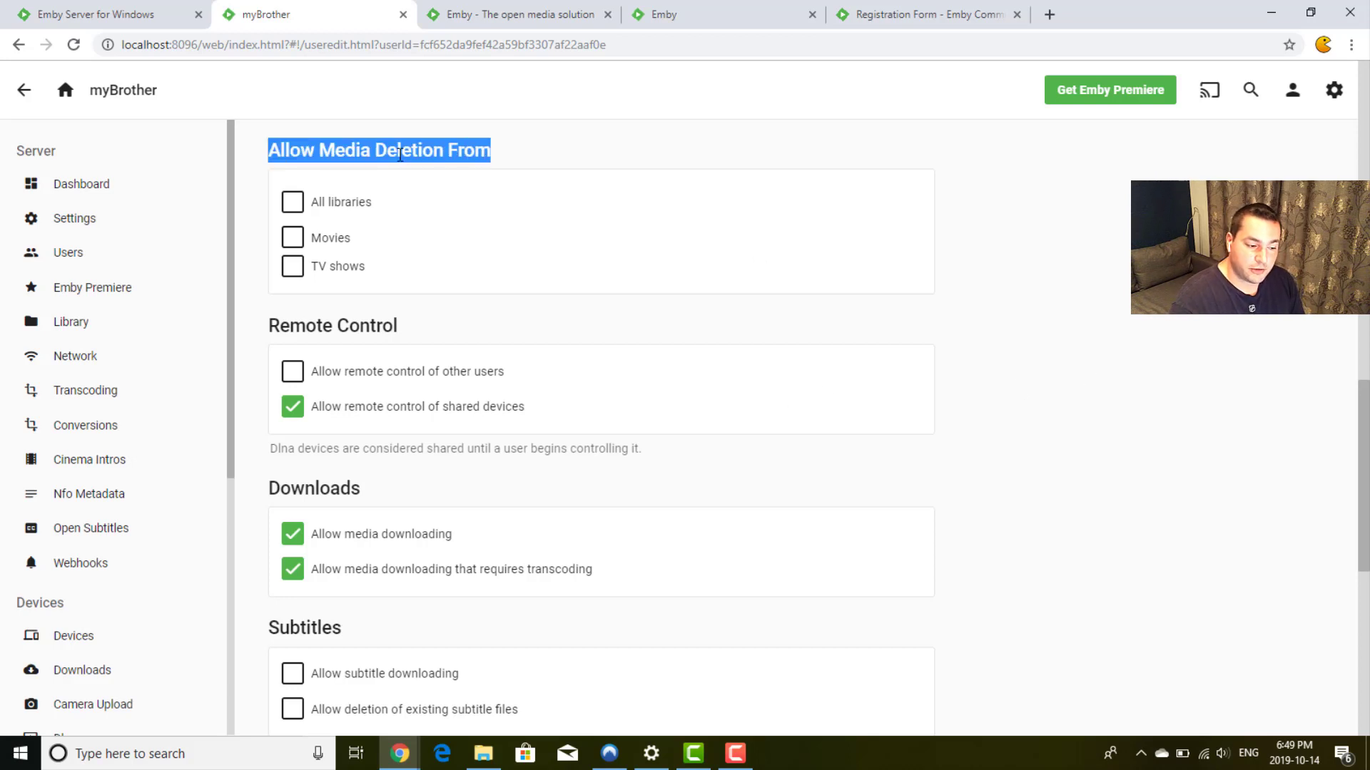
pyautogui.click(496, 161)
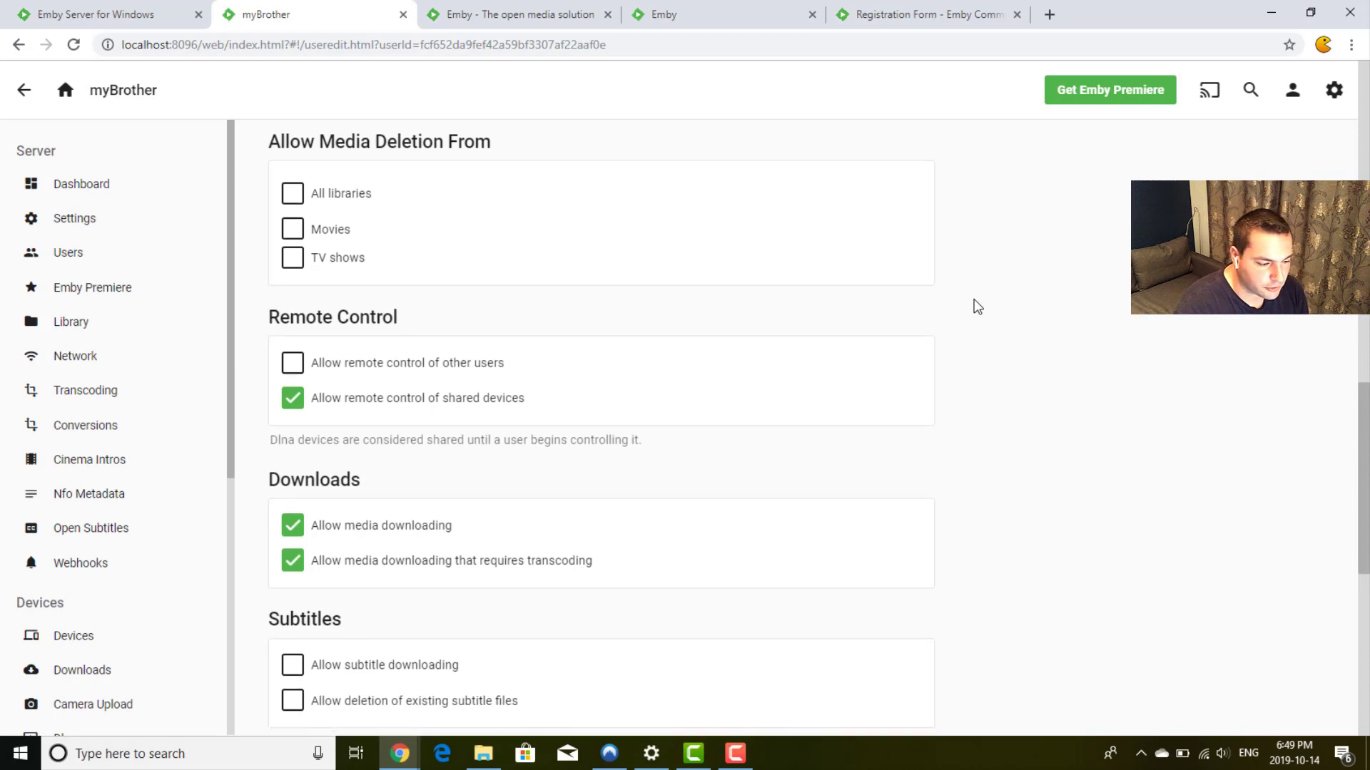
pyautogui.scroll(-2, 977, 306)
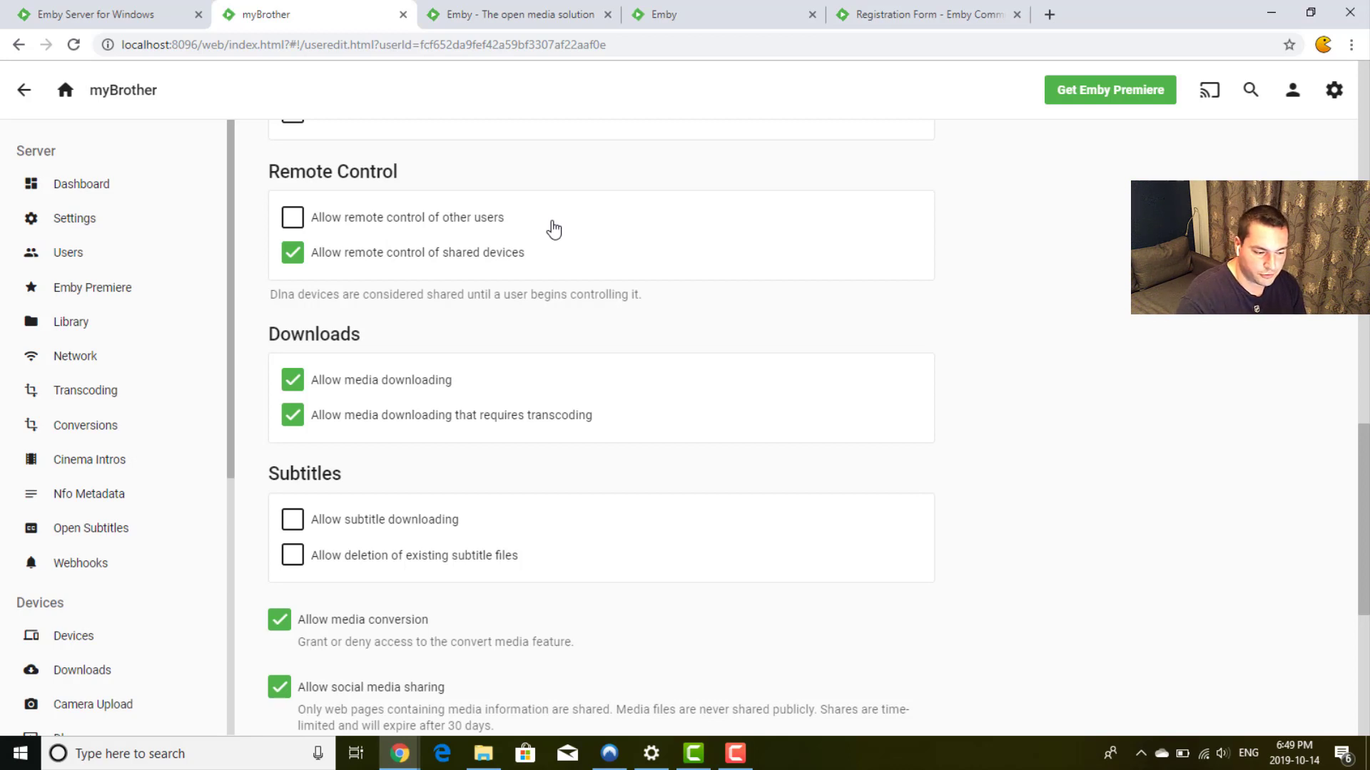
pyautogui.scroll(-1, 266, 248)
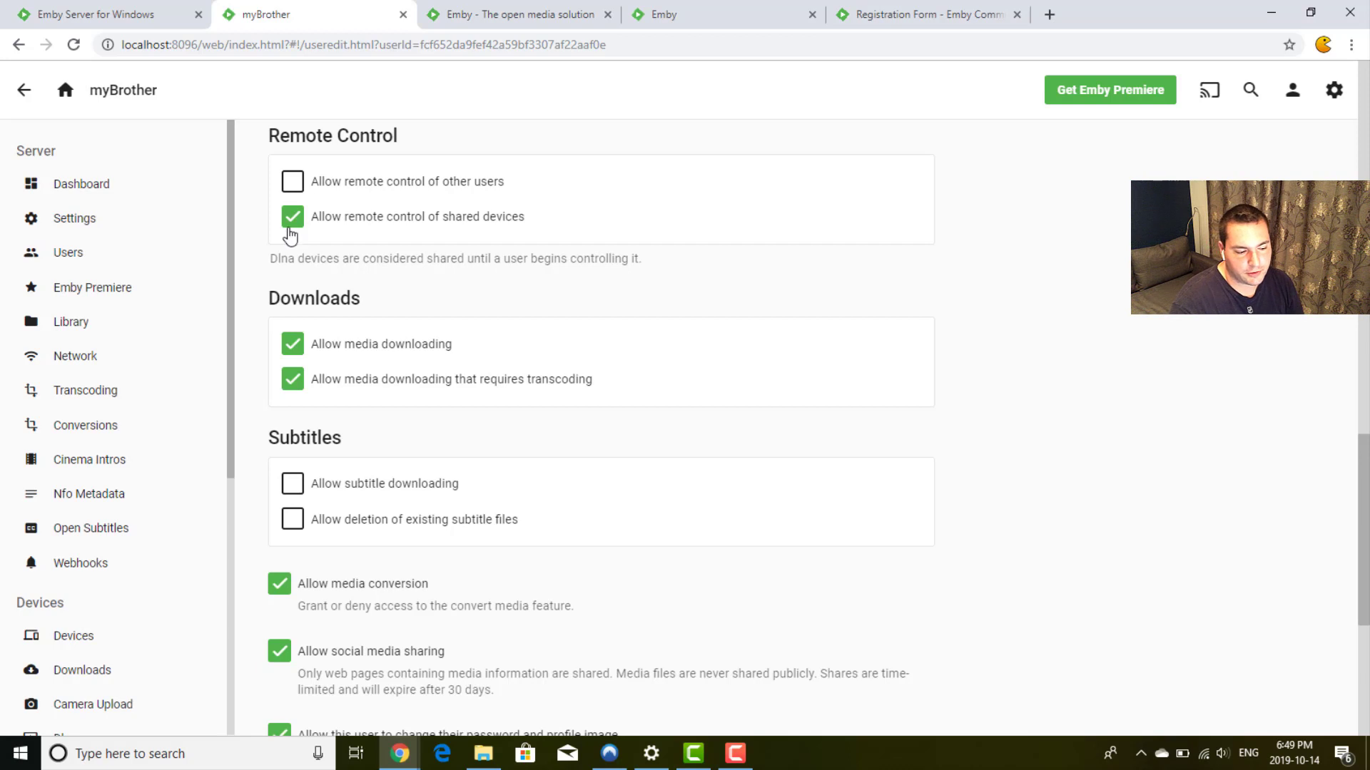
pyautogui.click(289, 230)
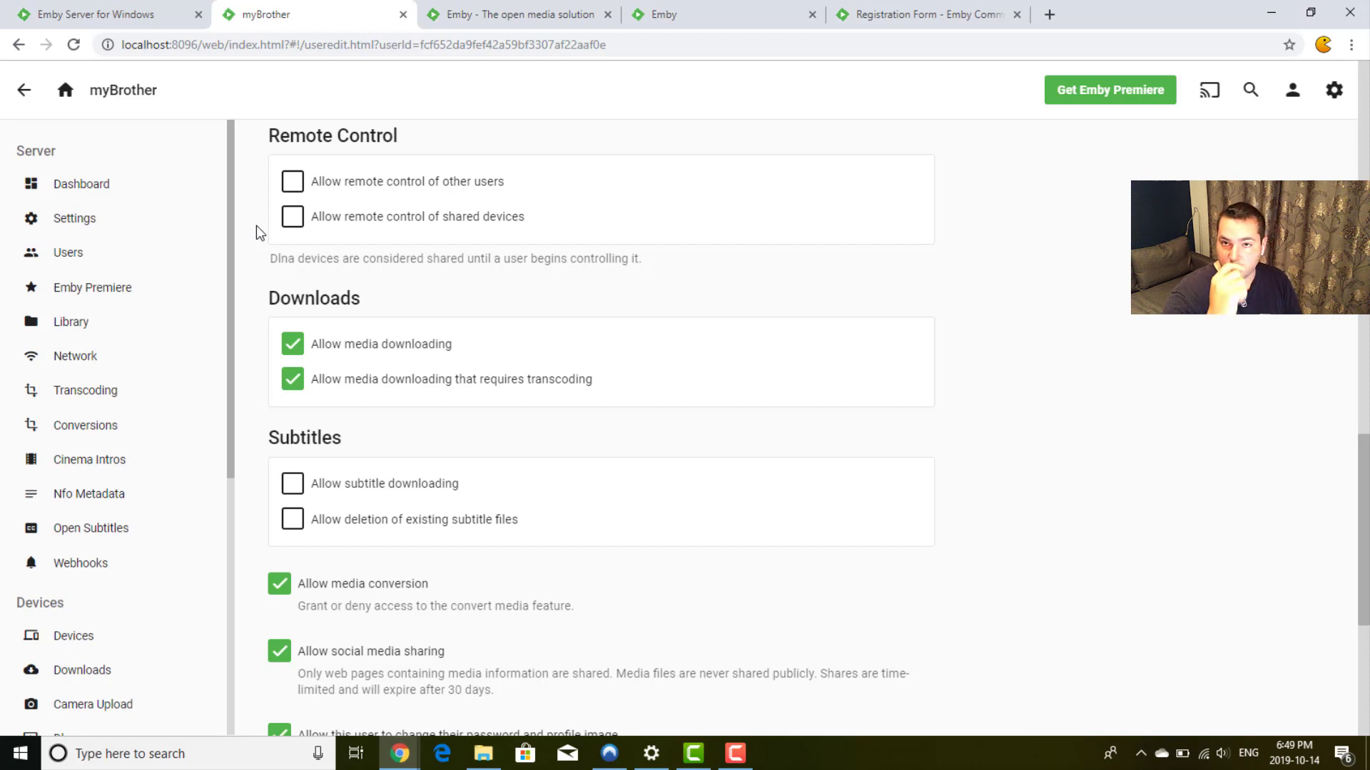
pyautogui.click(292, 224)
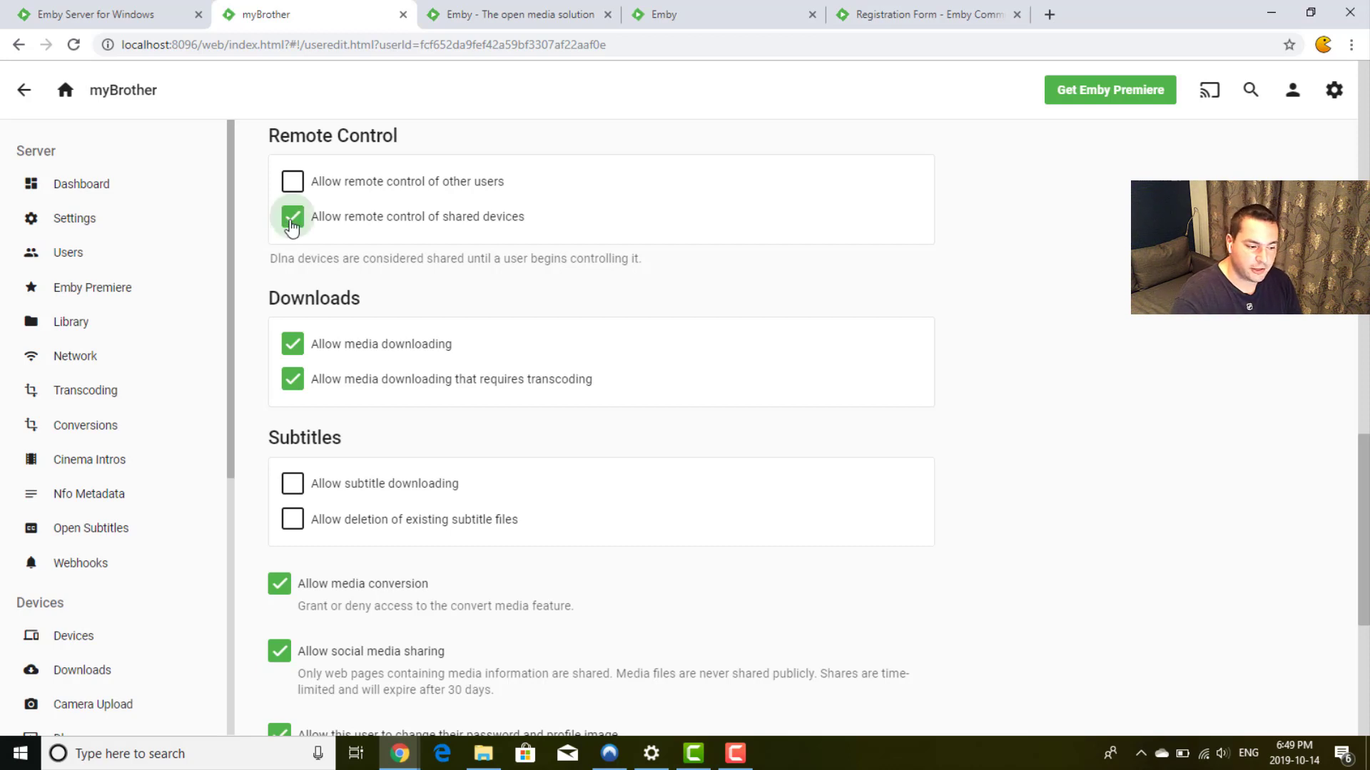
# Step: Scroll to the bottom of myBrother's profile and save it
pyautogui.scroll(-1, 258, 246)
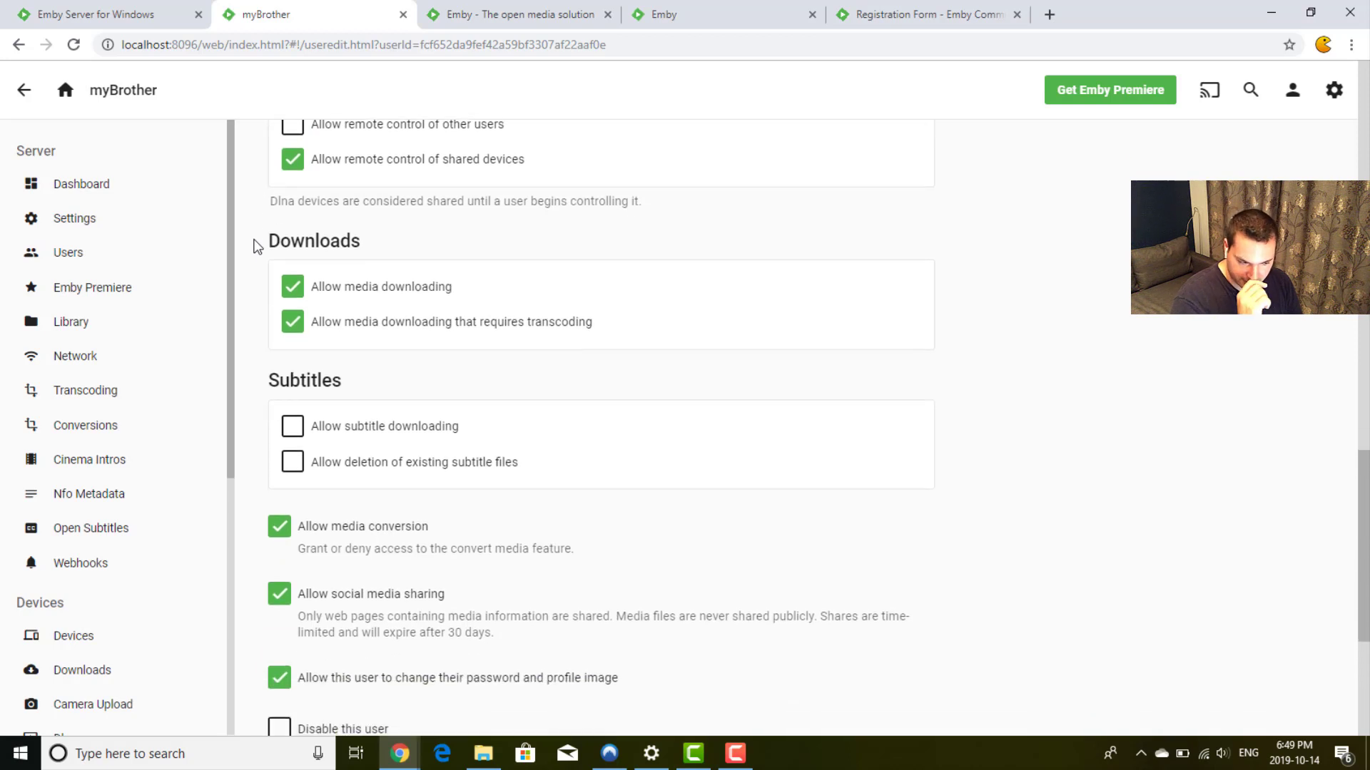
pyautogui.scroll(-1, 257, 246)
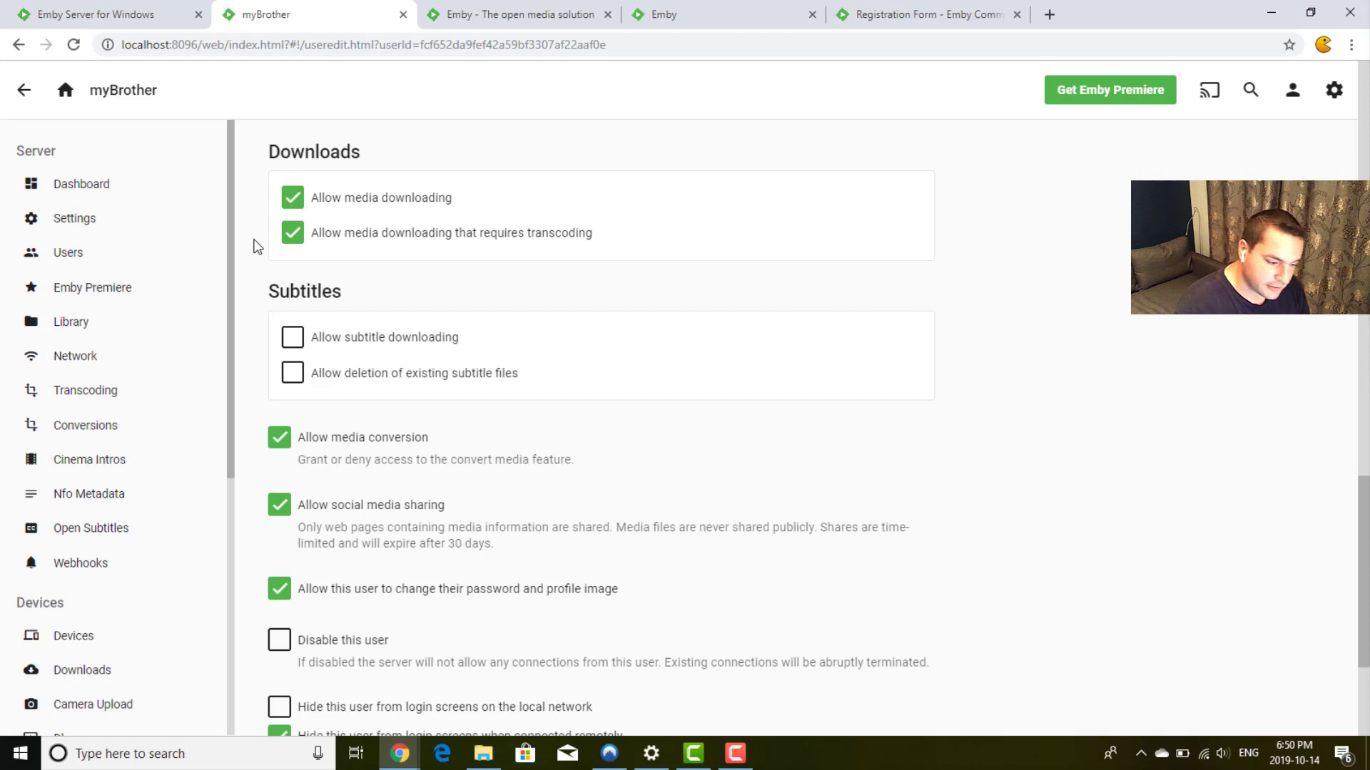
pyautogui.scroll(-1, 258, 246)
pyautogui.scroll(1, 257, 246)
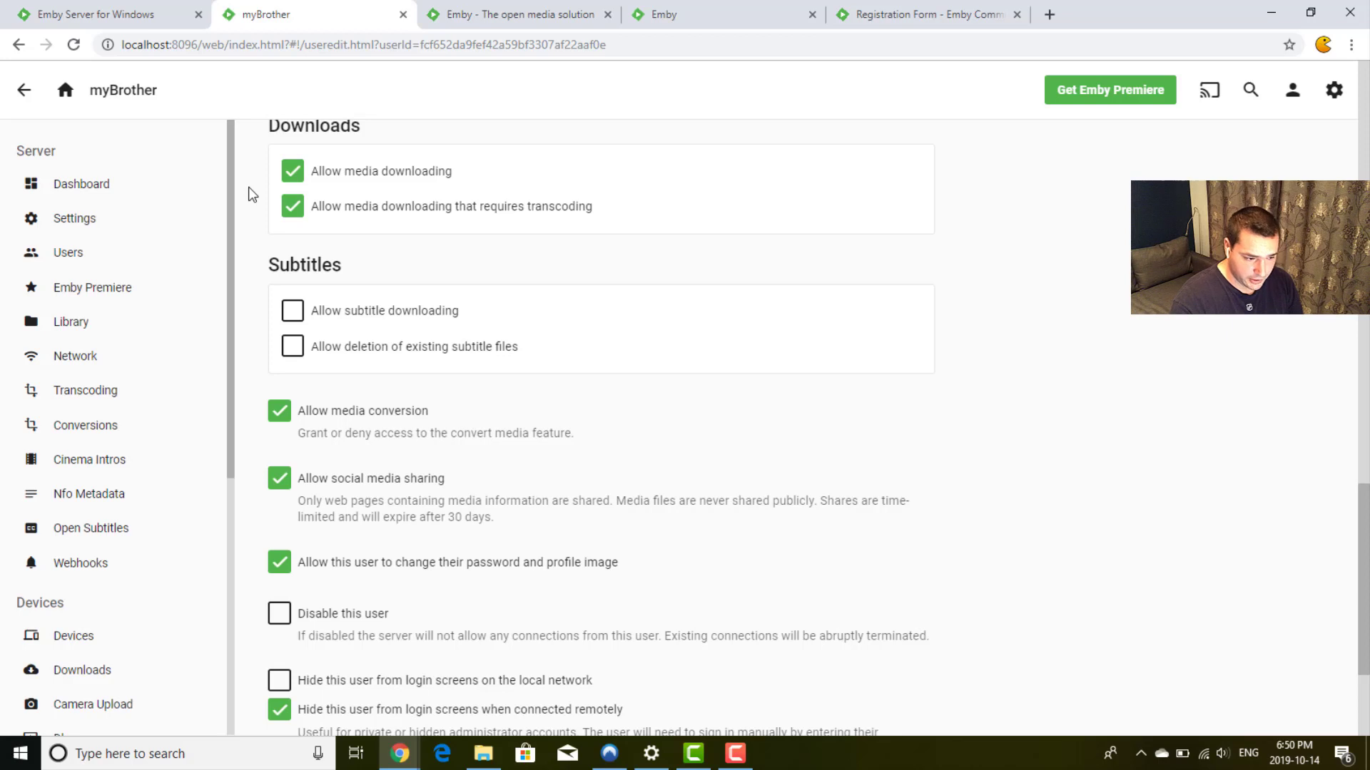
pyautogui.scroll(-1, 251, 194)
pyautogui.scroll(1, 251, 194)
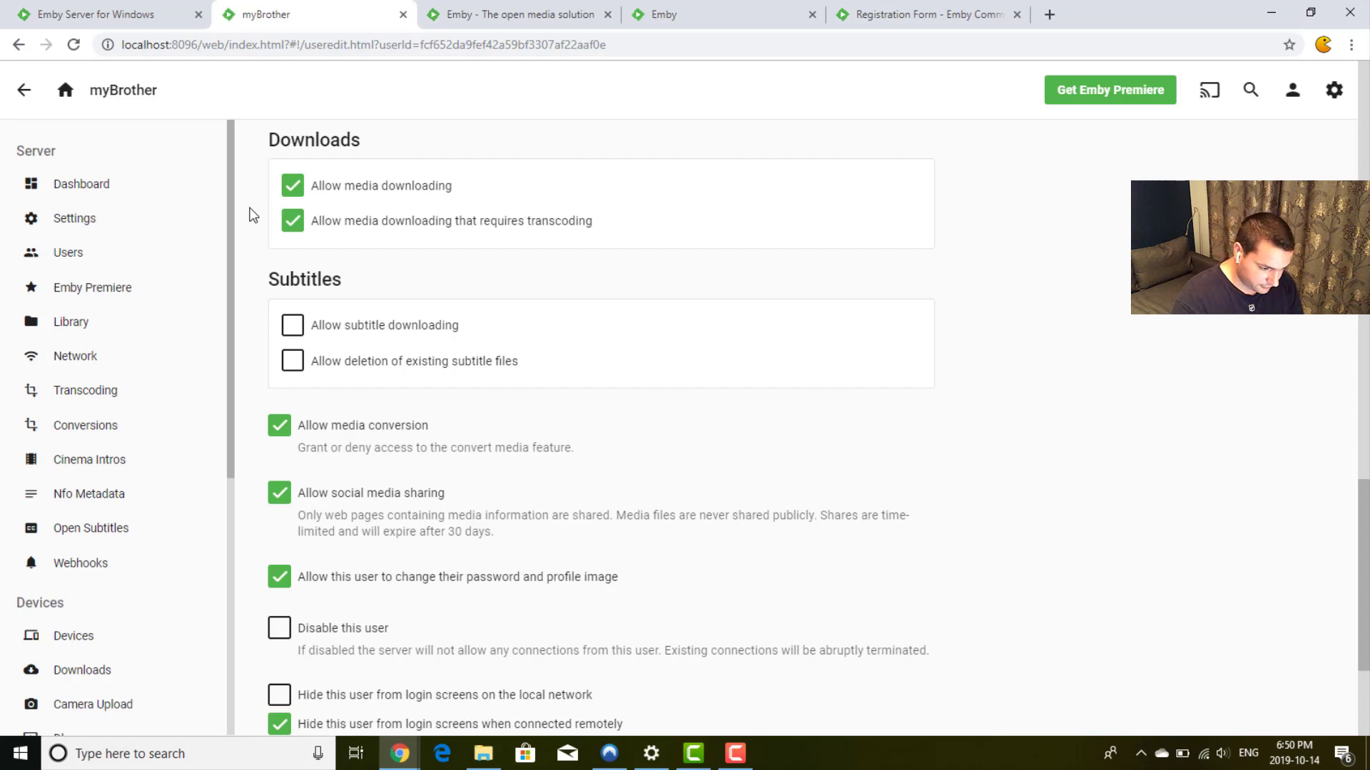
pyautogui.scroll(-2, 251, 214)
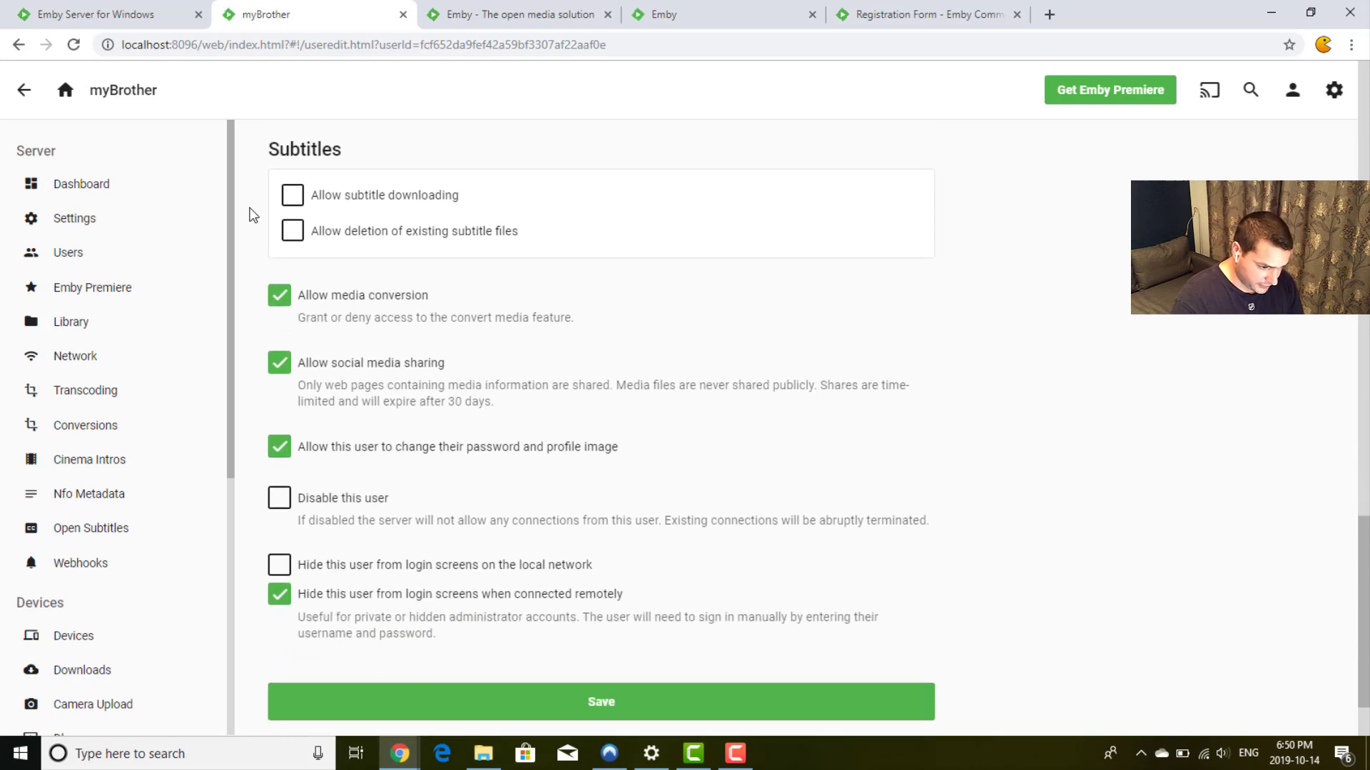
pyautogui.scroll(-1, 251, 214)
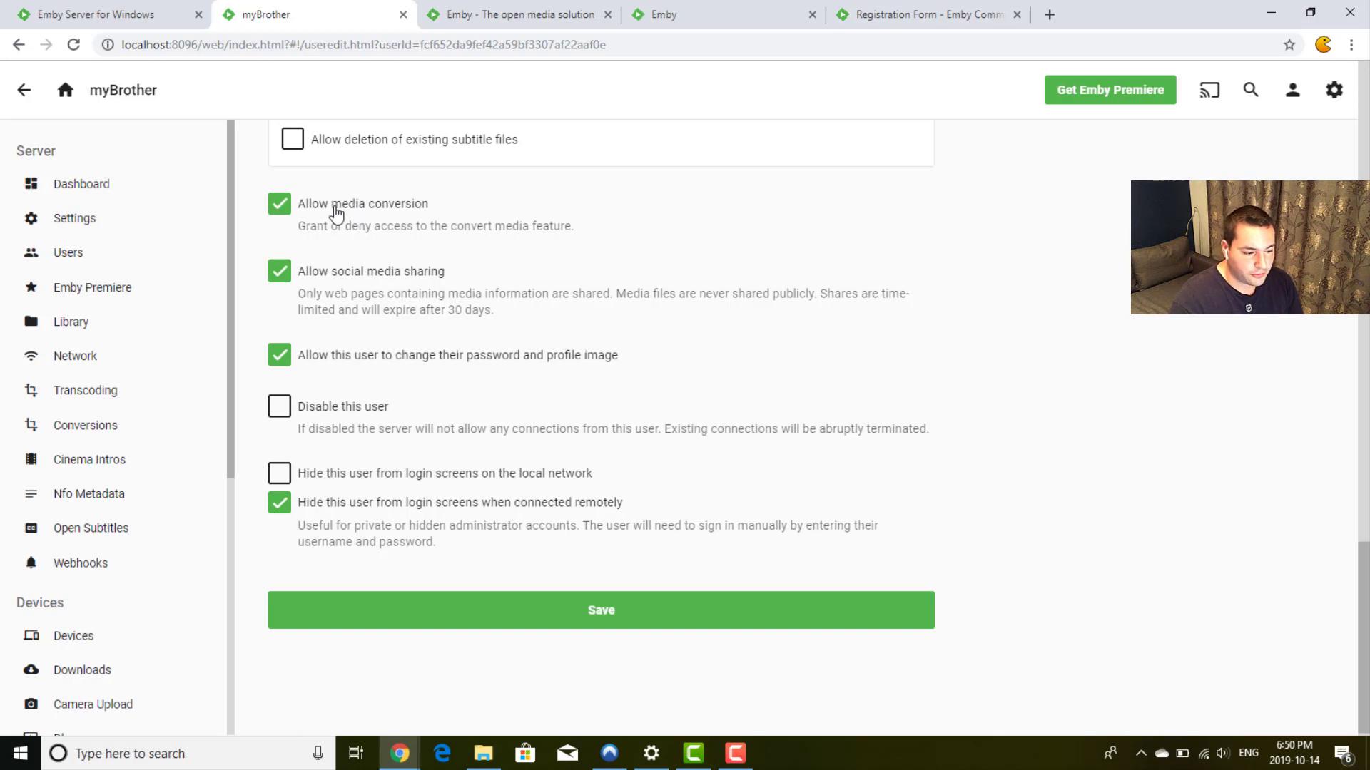
pyautogui.scroll(-1, 255, 223)
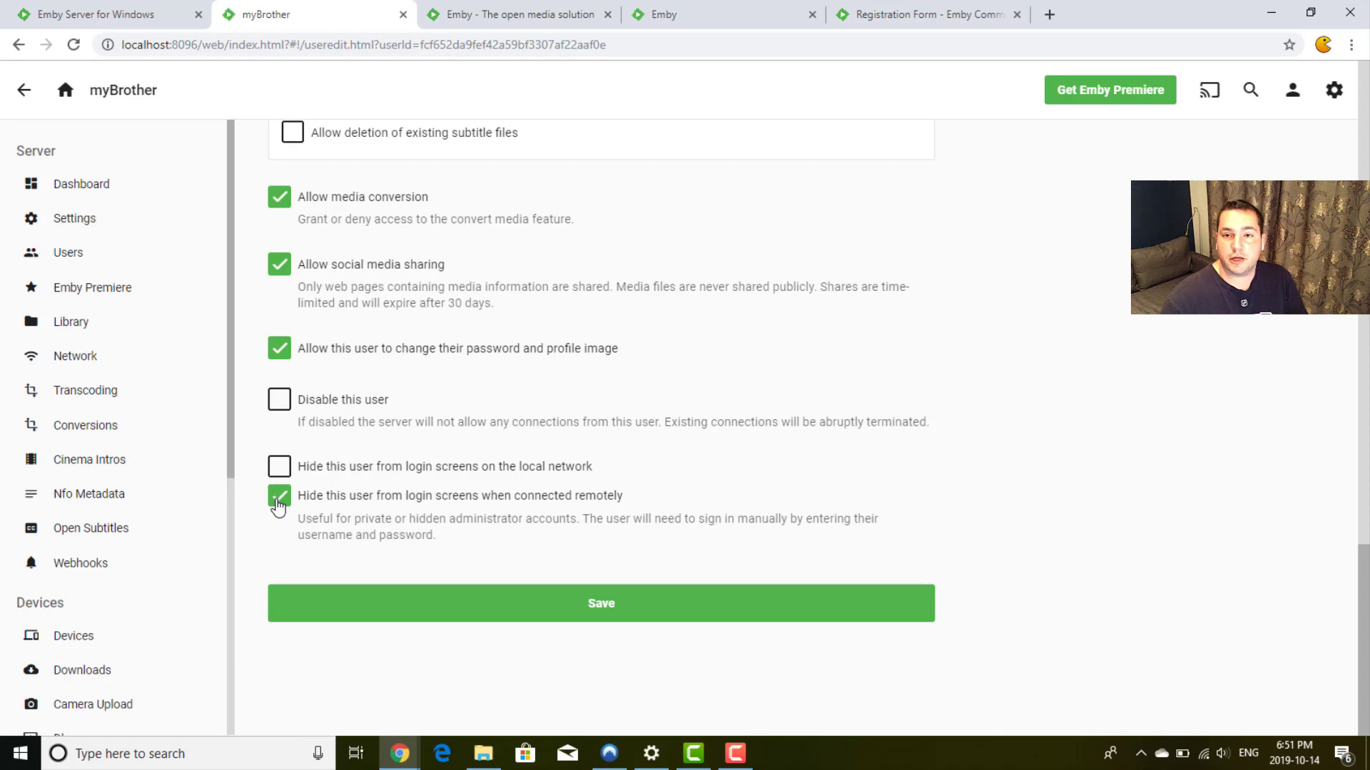
pyautogui.click(612, 605)
pyautogui.scroll(20, 614, 605)
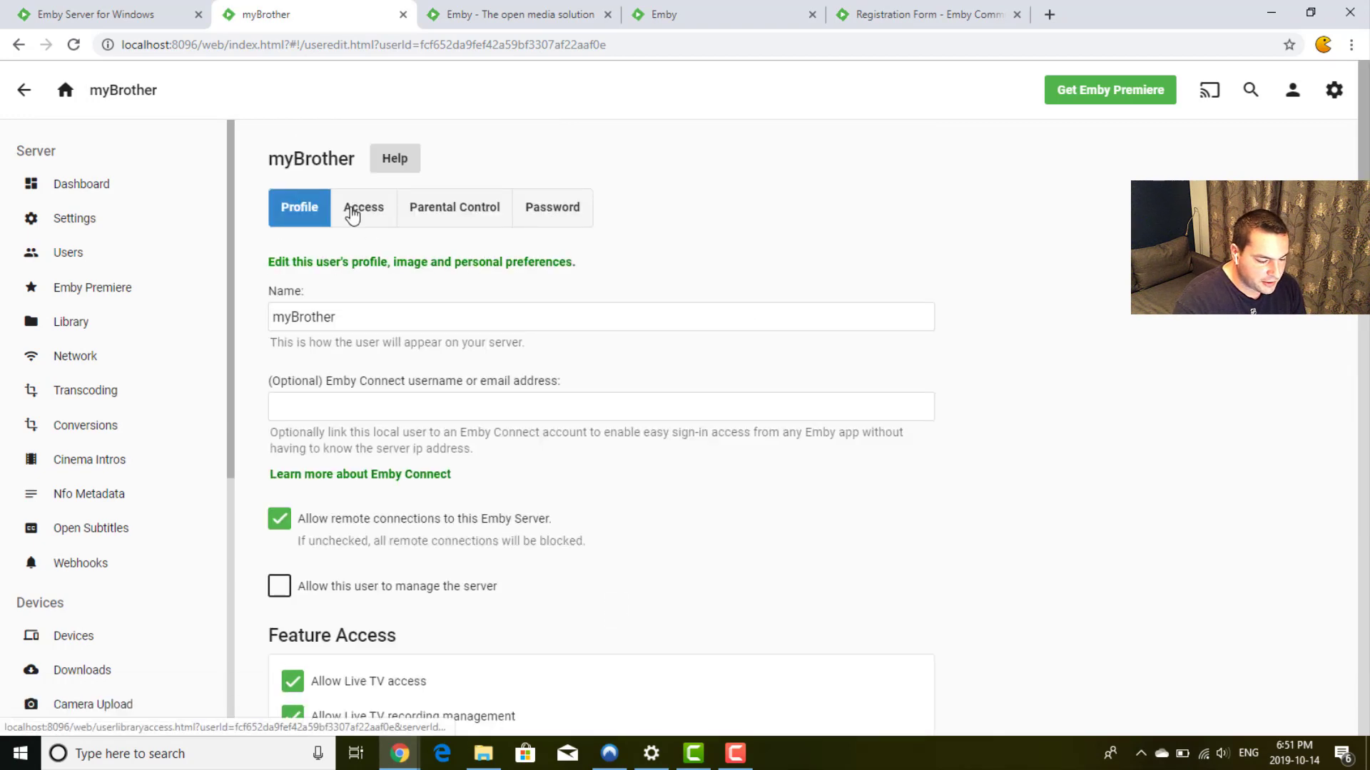
# Step: On the Access tab, keep access to all libraries and from all devices enabled
pyautogui.click(353, 214)
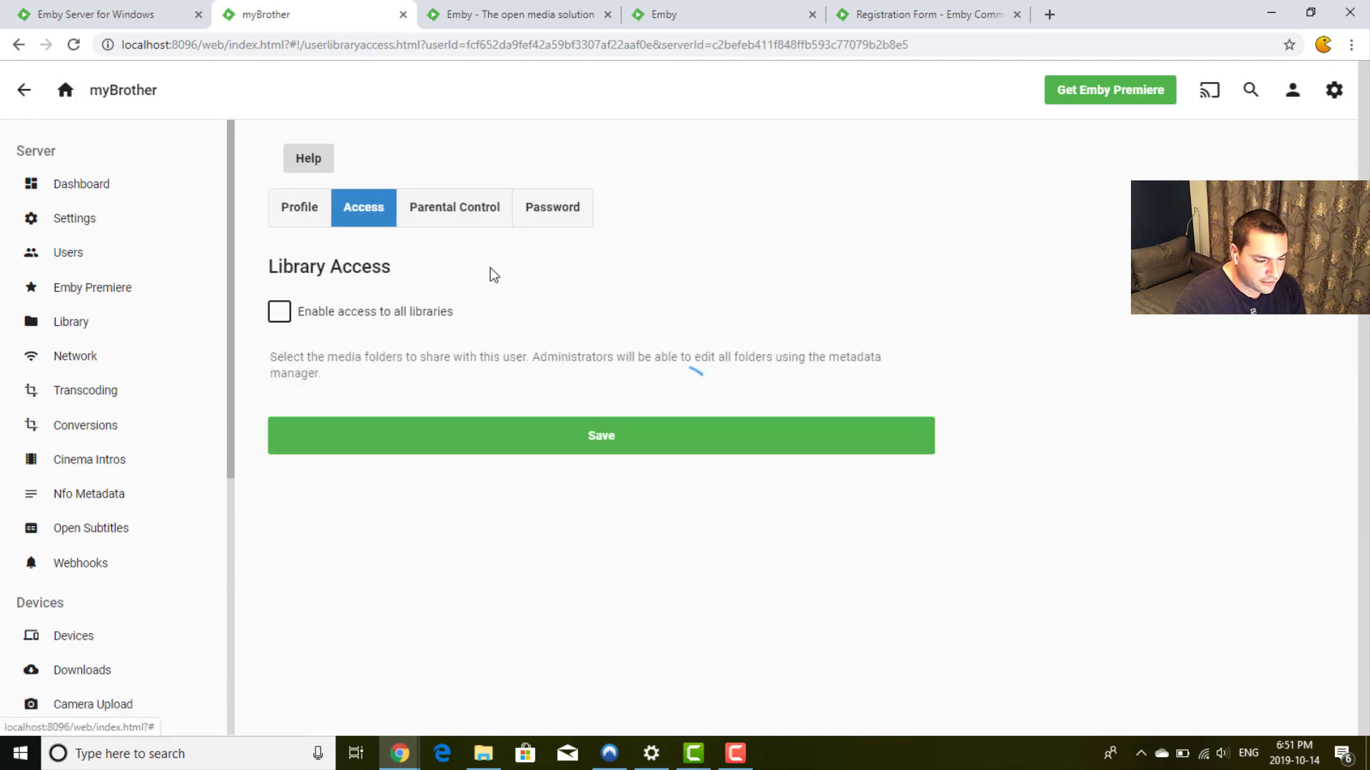
pyautogui.click(353, 320)
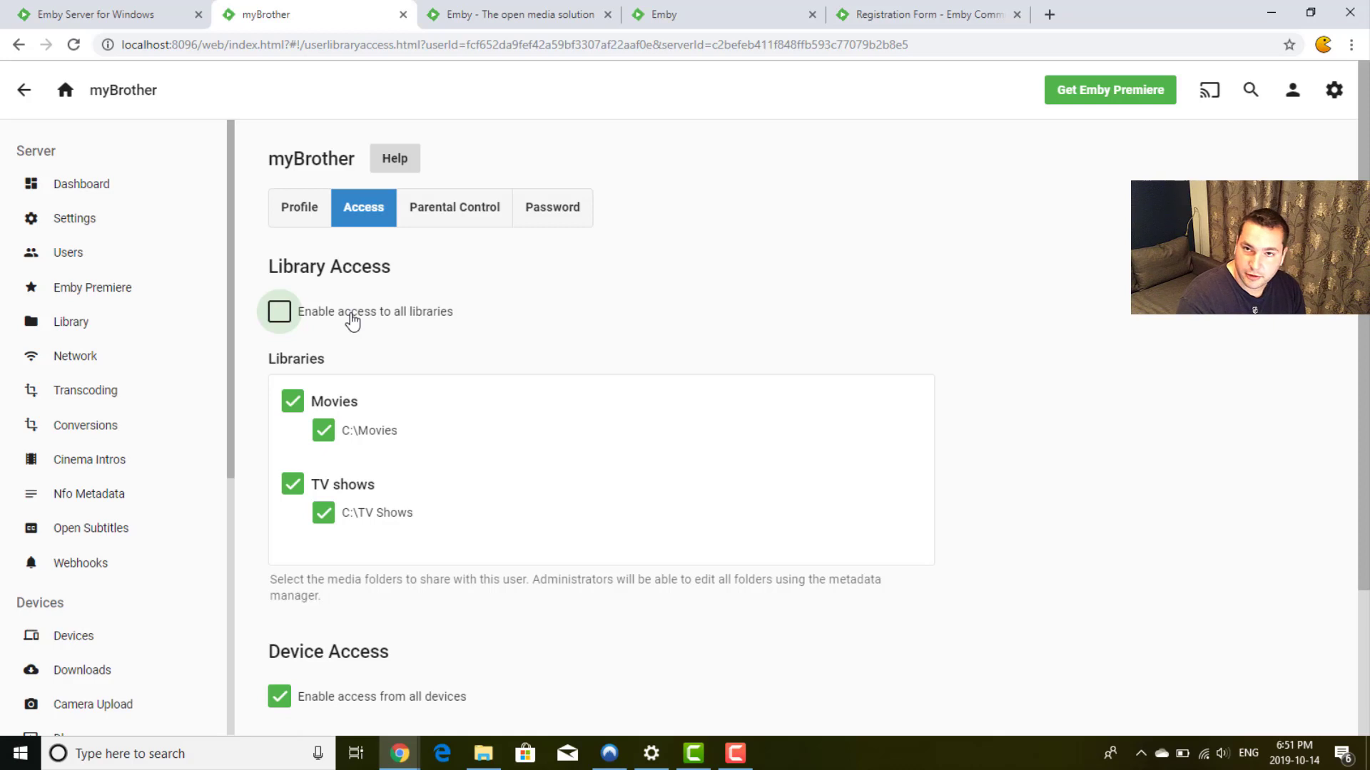
pyautogui.click(351, 318)
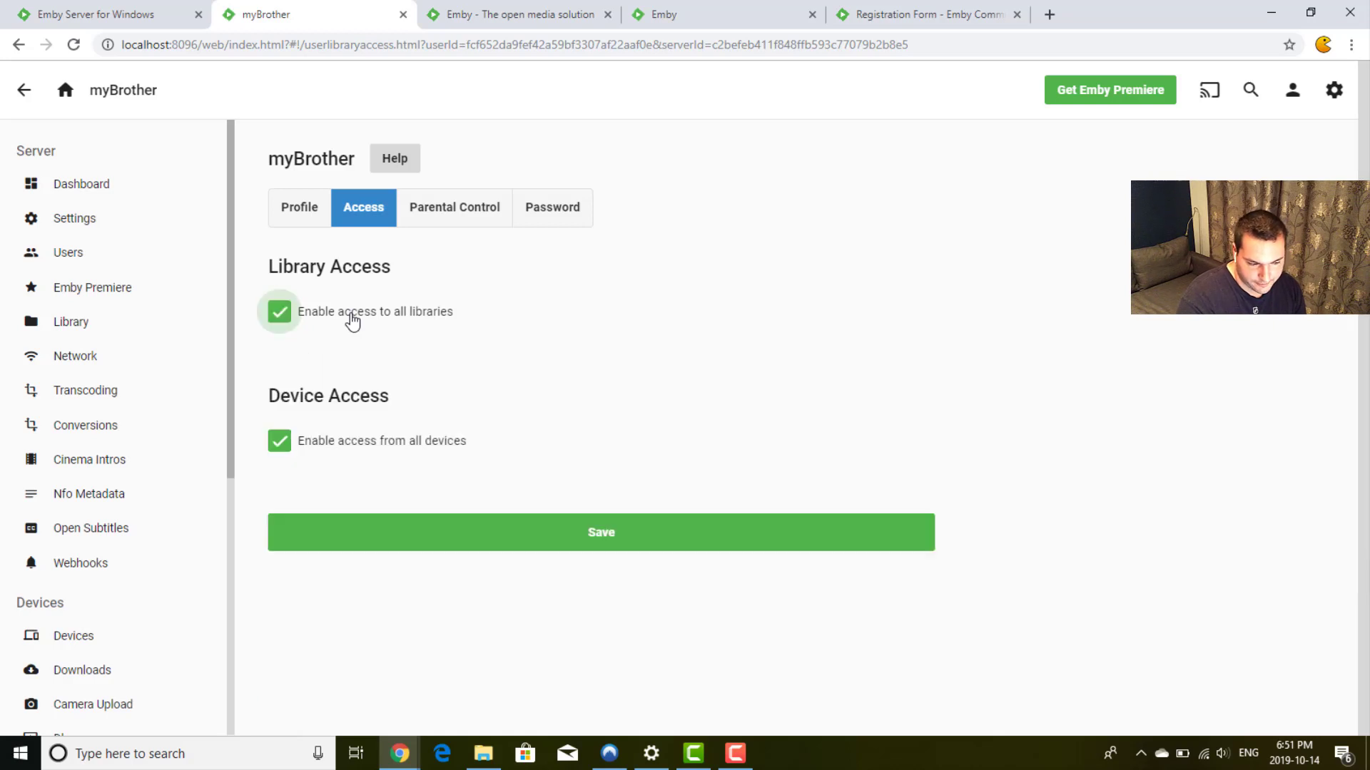
pyautogui.click(355, 454)
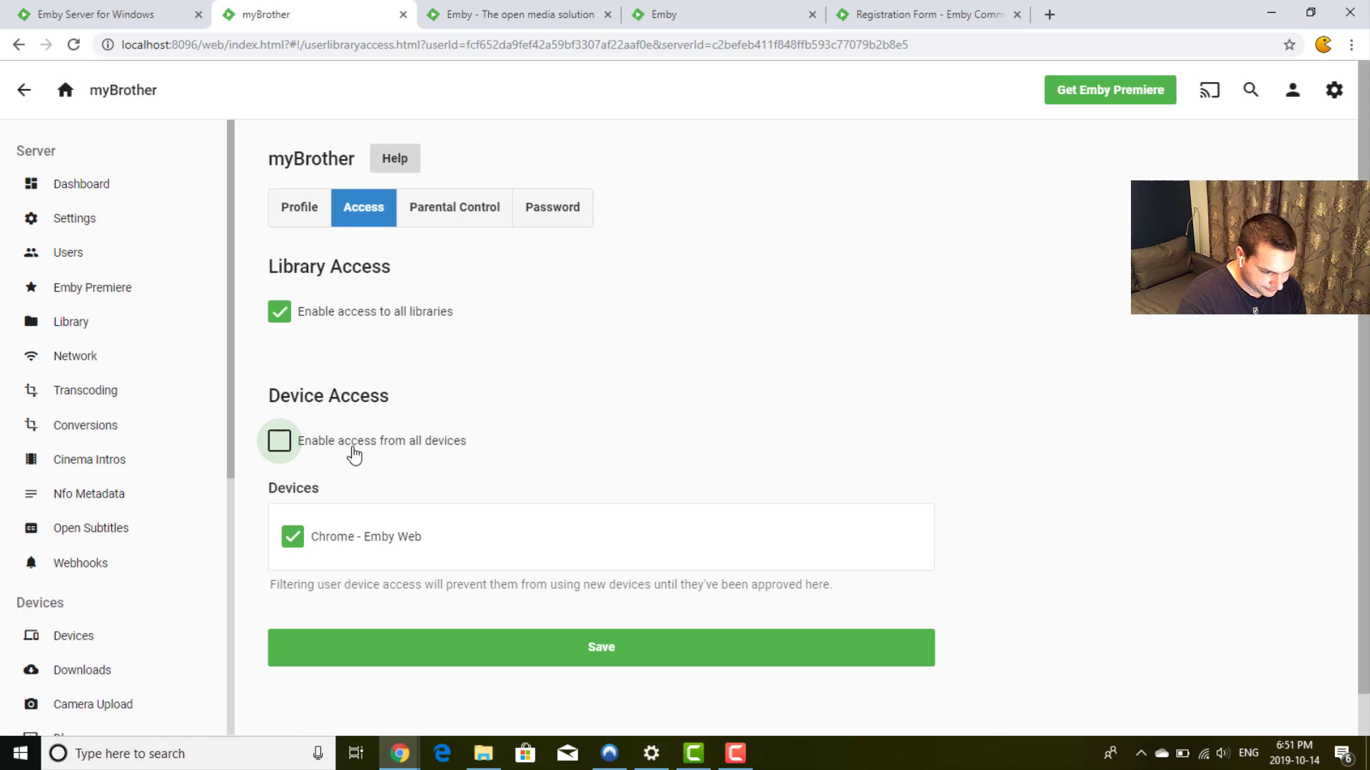
pyautogui.click(354, 455)
pyautogui.click(355, 454)
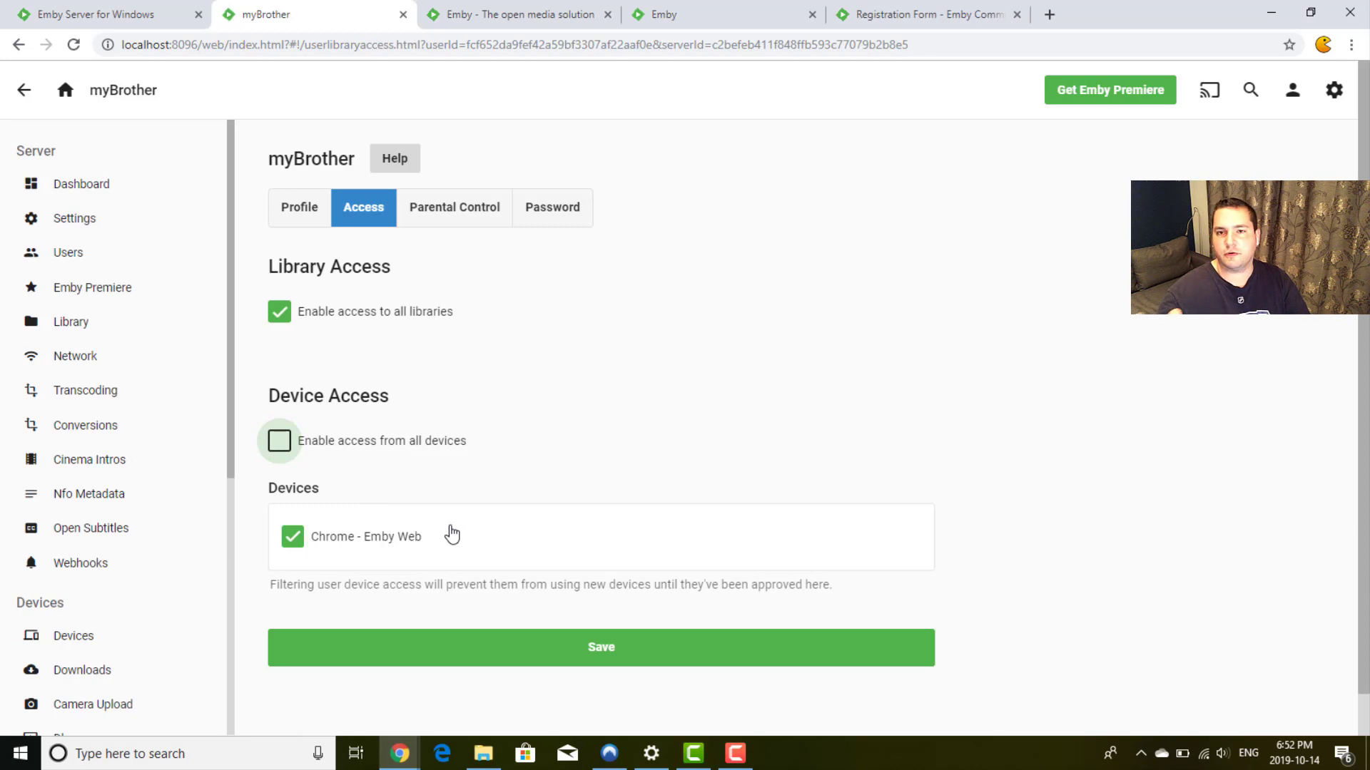
pyautogui.click(331, 442)
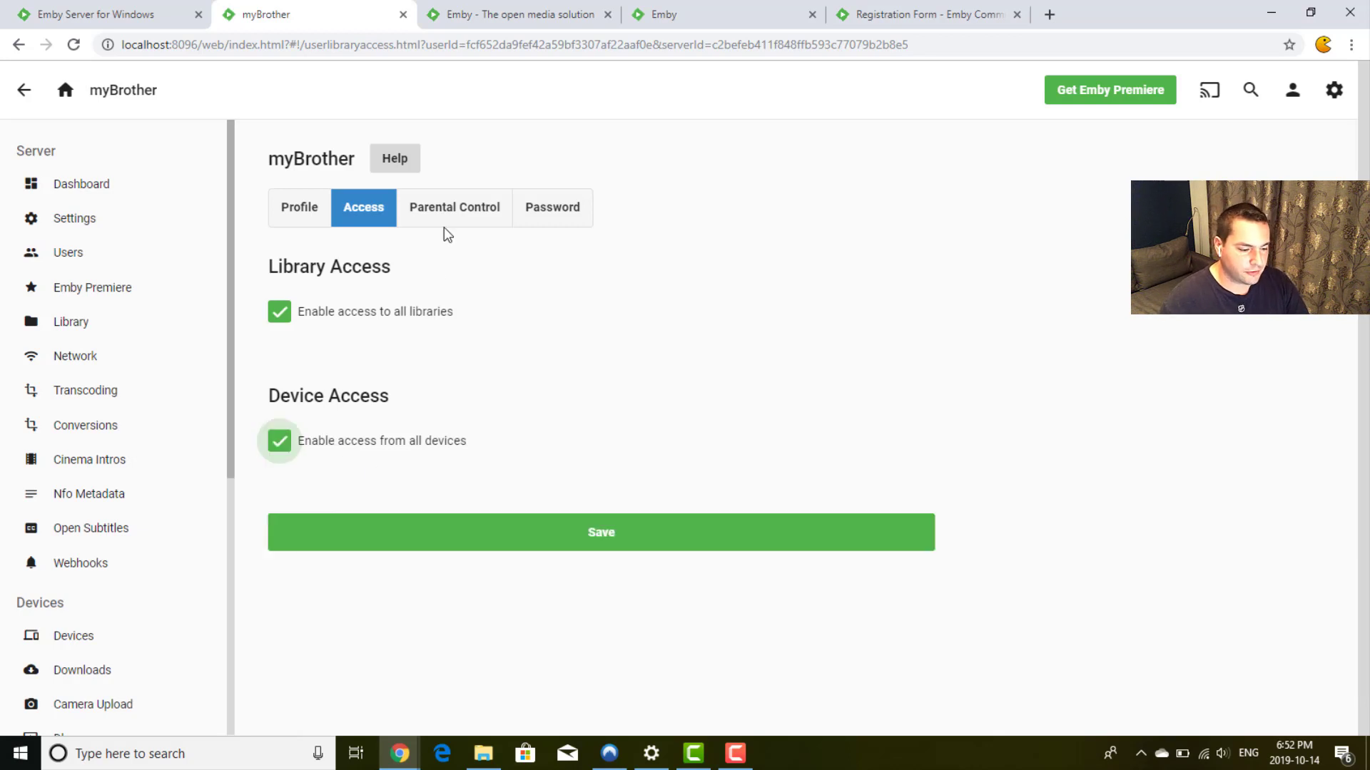
# Step: In Parental Control, leave the maximum rating unchosen and tick Movies under blocked unrated items
pyautogui.click(441, 225)
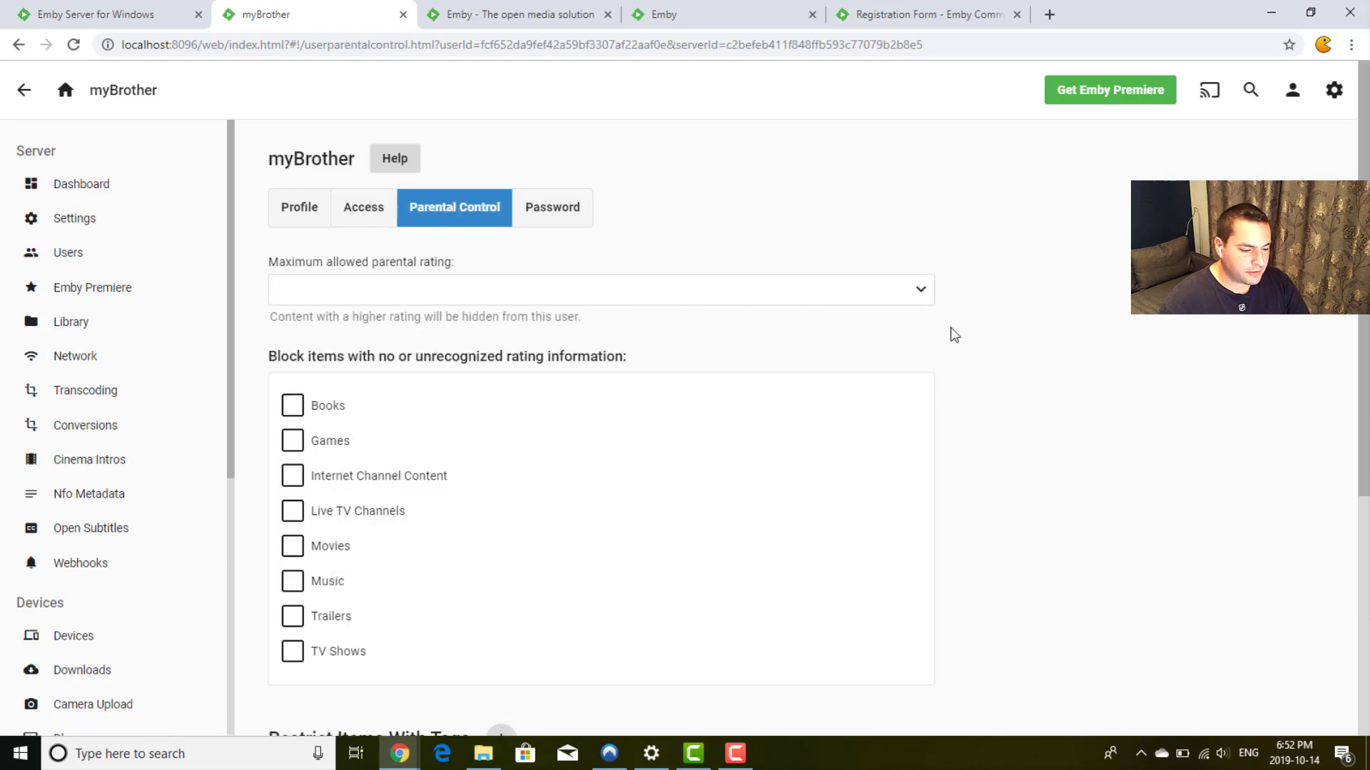
pyautogui.scroll(-2, 955, 336)
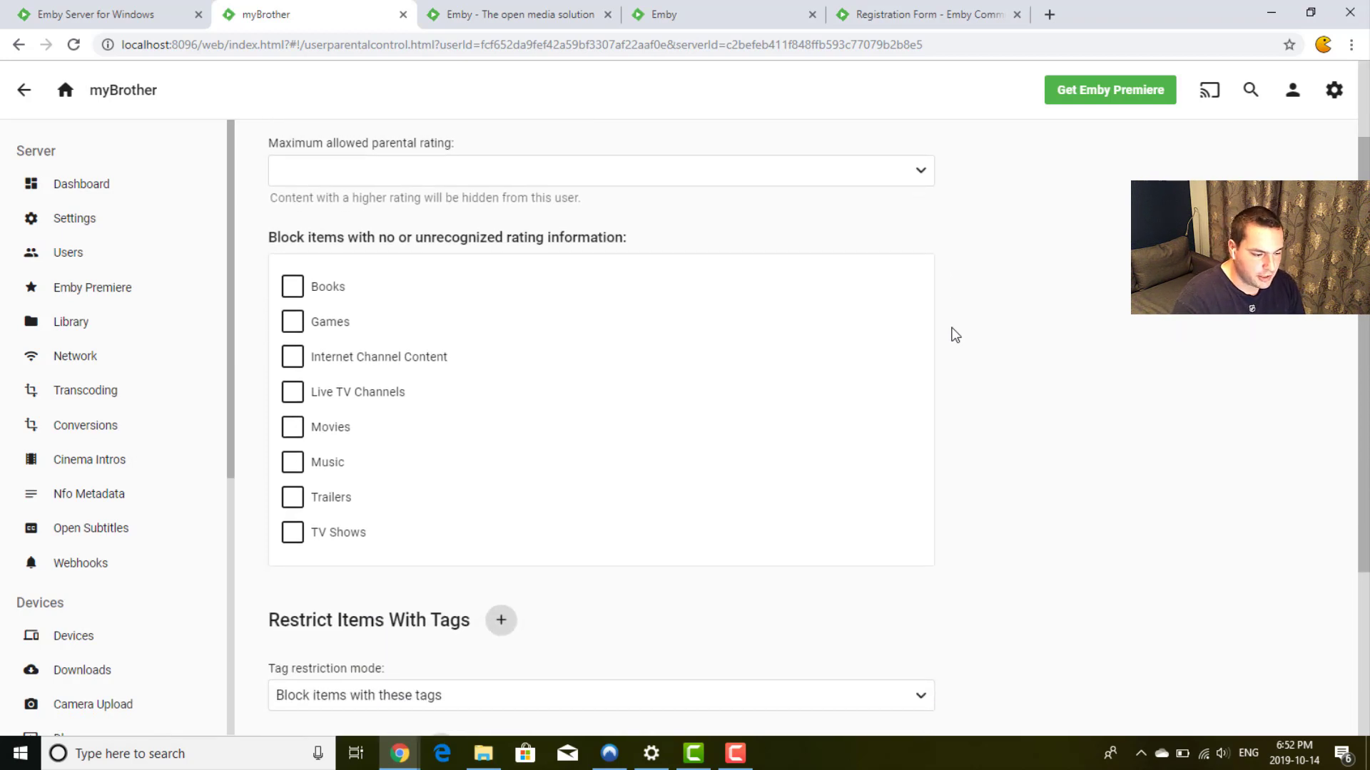
pyautogui.click(694, 171)
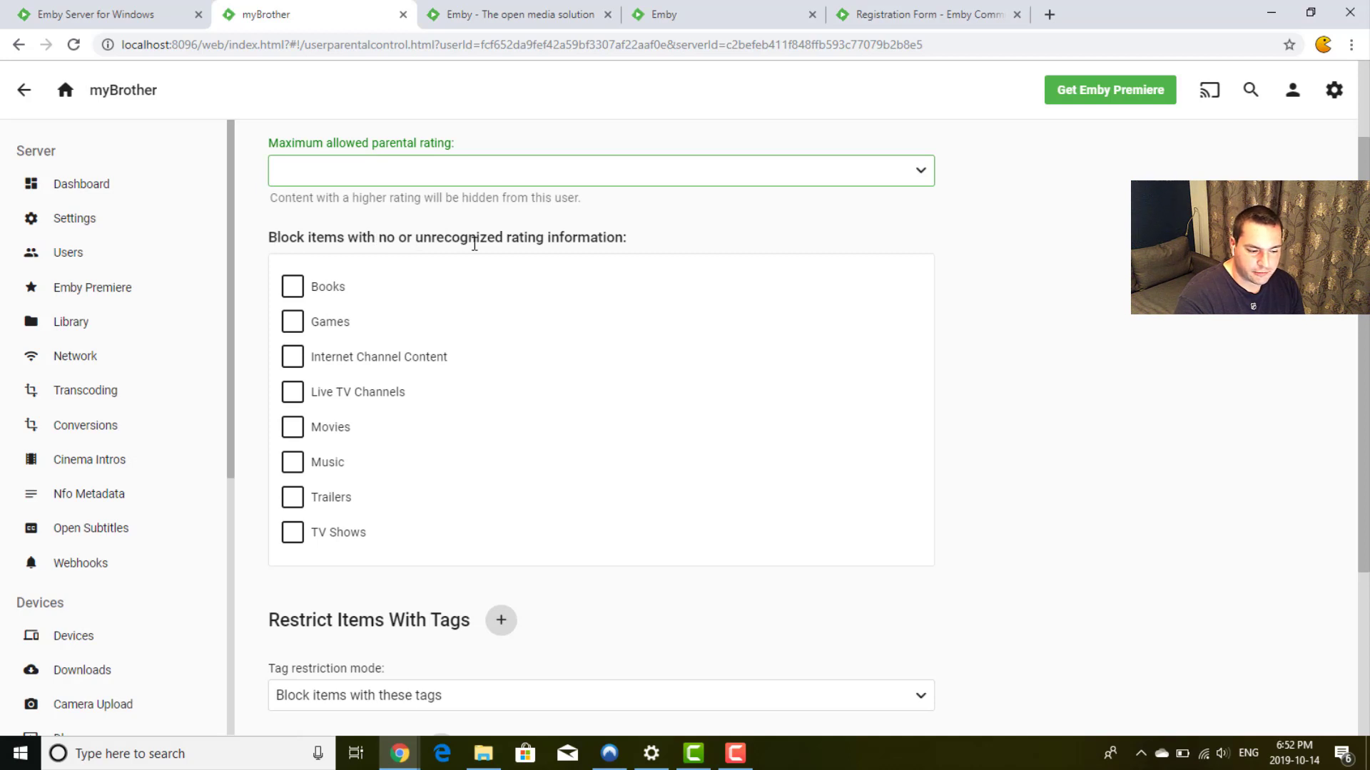
pyautogui.click(293, 428)
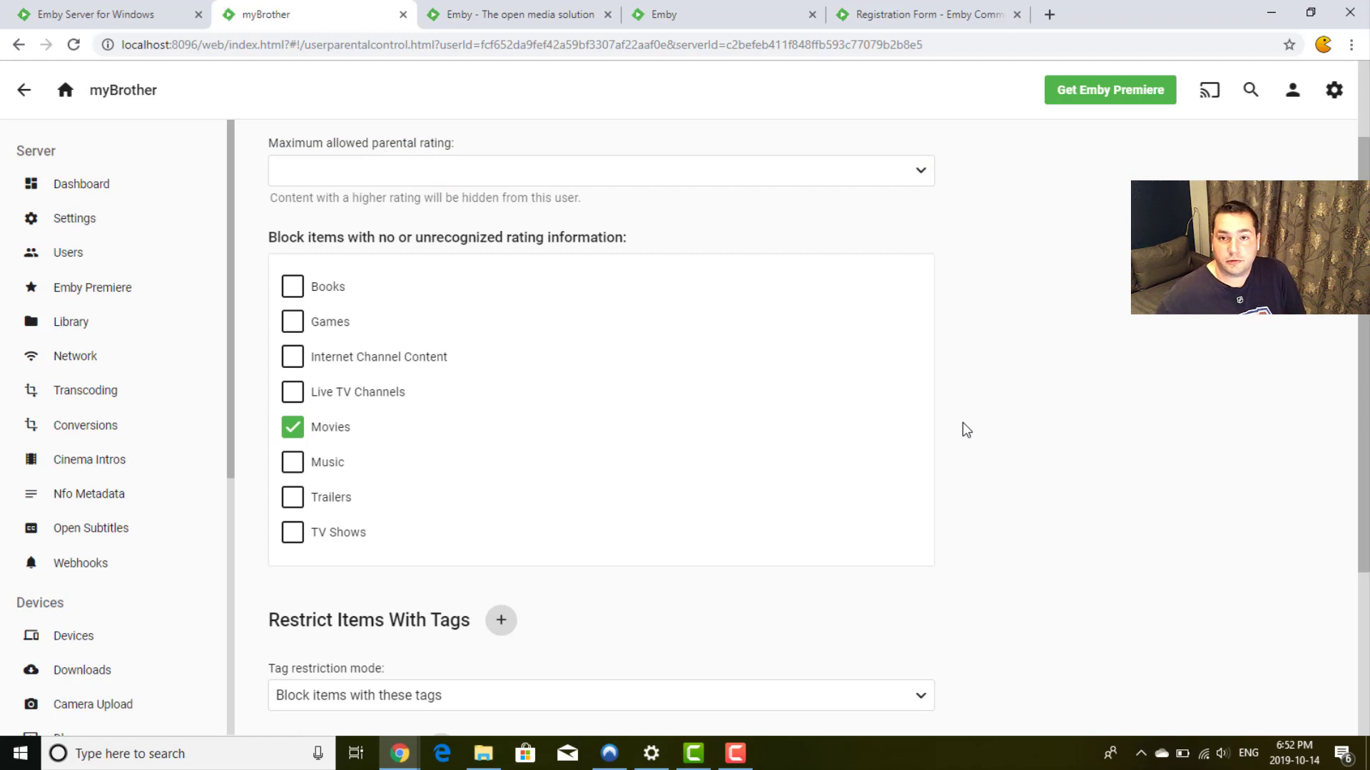
pyautogui.scroll(-3, 962, 428)
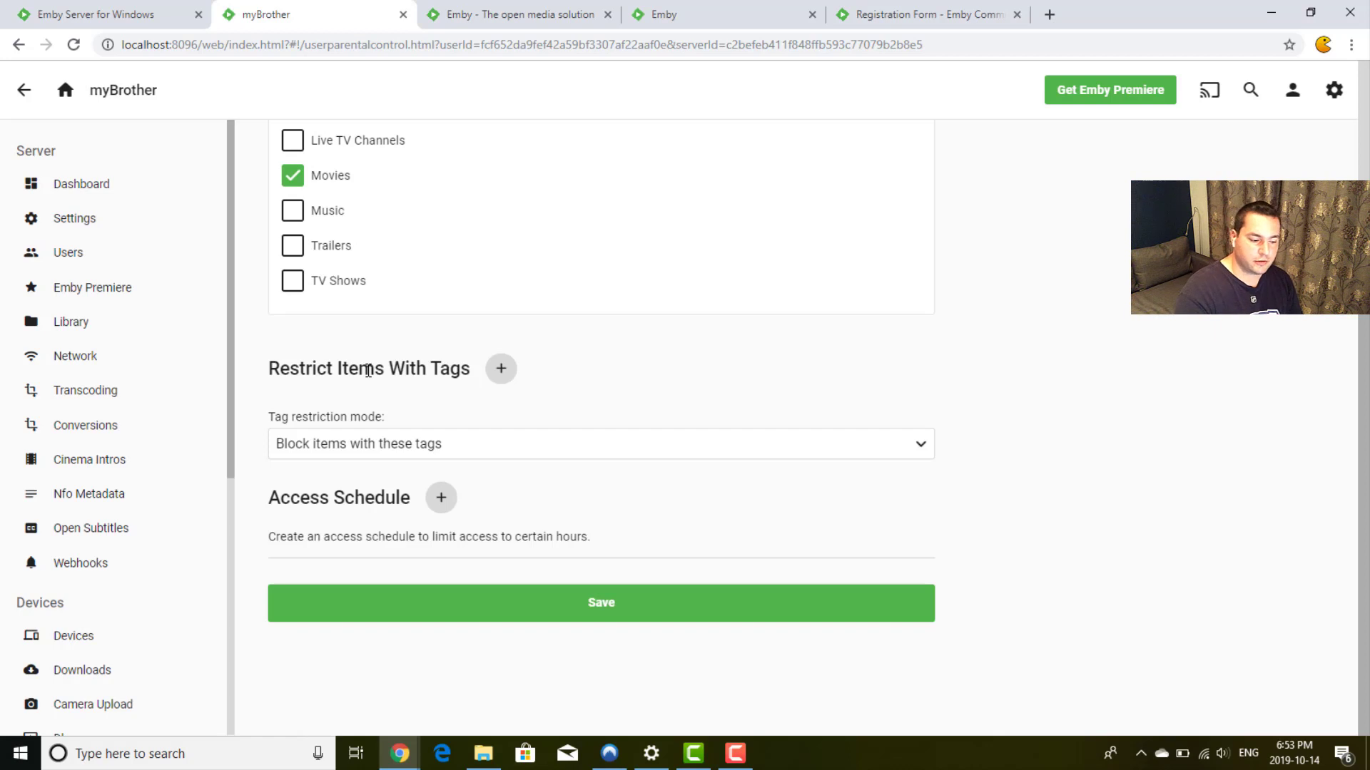
# Step: Set the tag restriction to allow only items tagged 'brother'
pyautogui.click(415, 452)
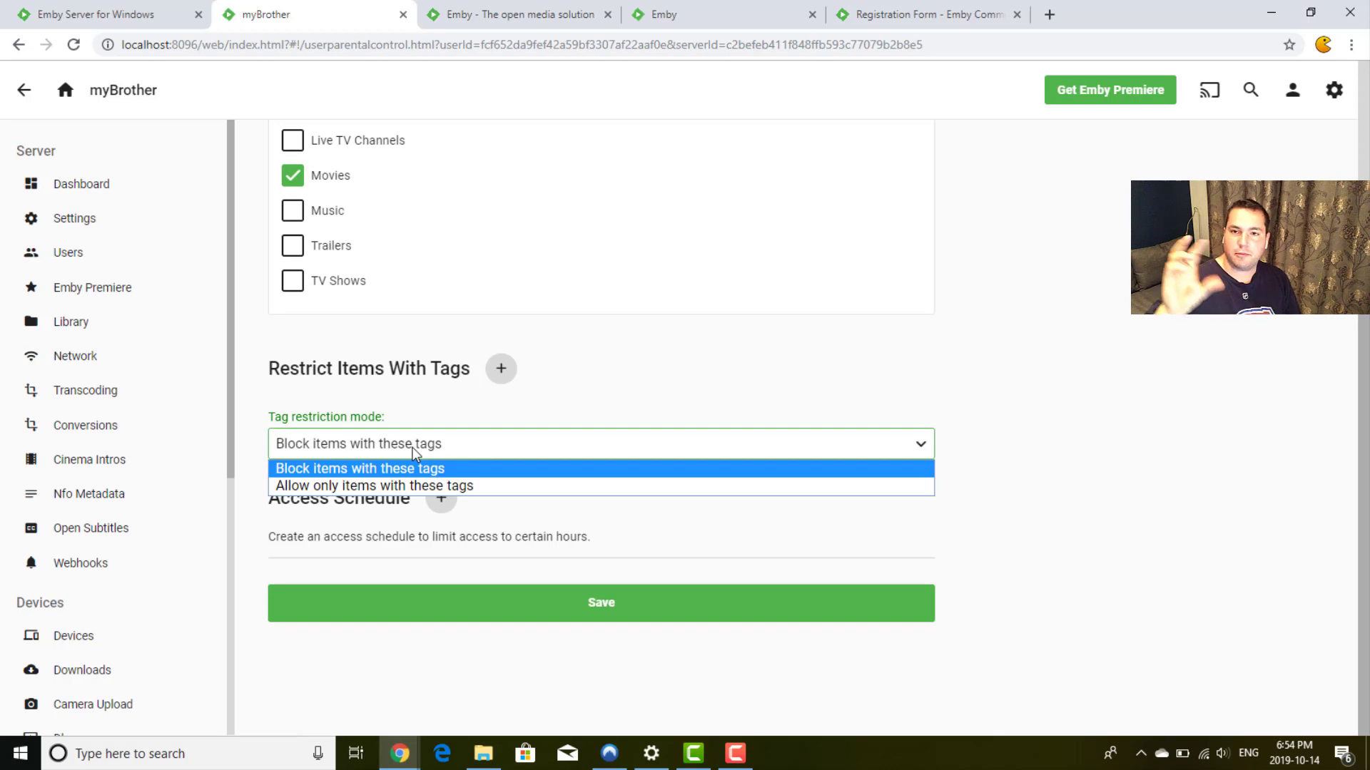
pyautogui.click(347, 485)
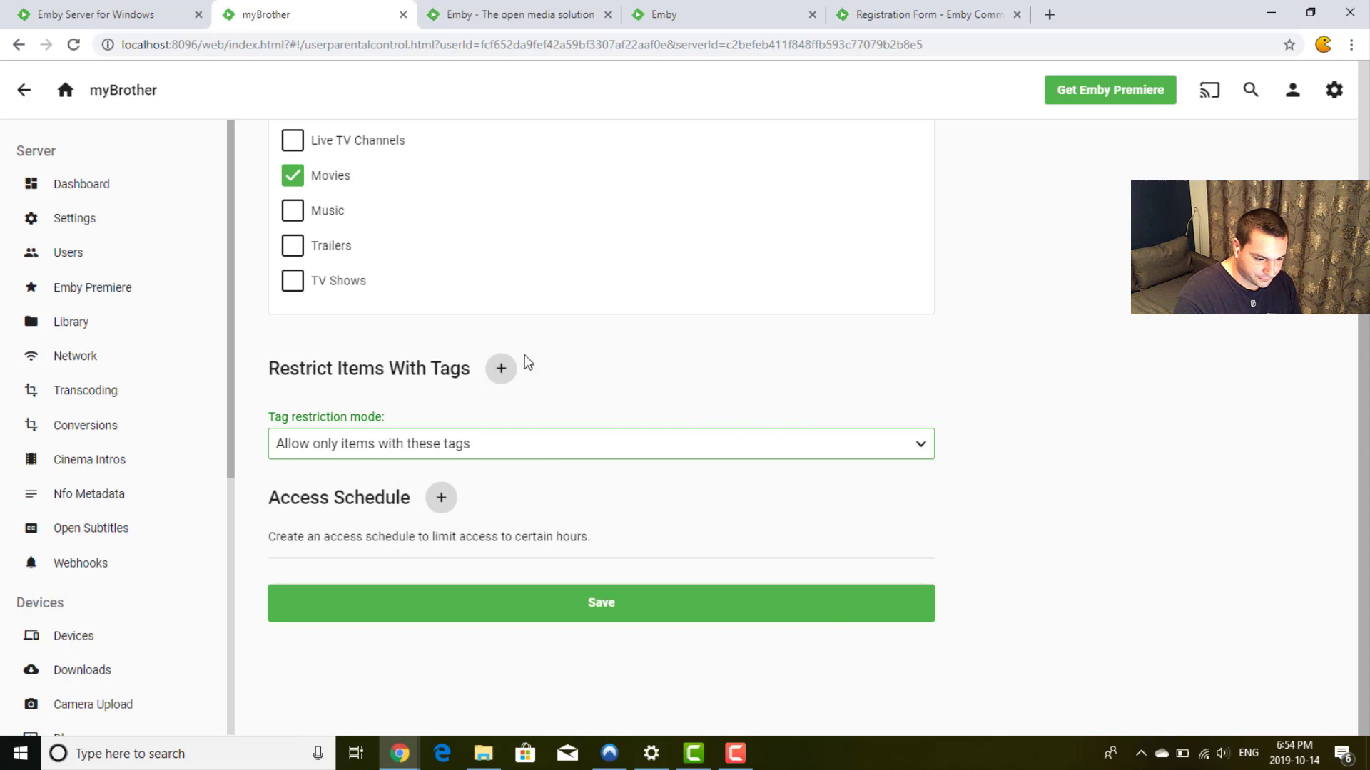
pyautogui.click(500, 368)
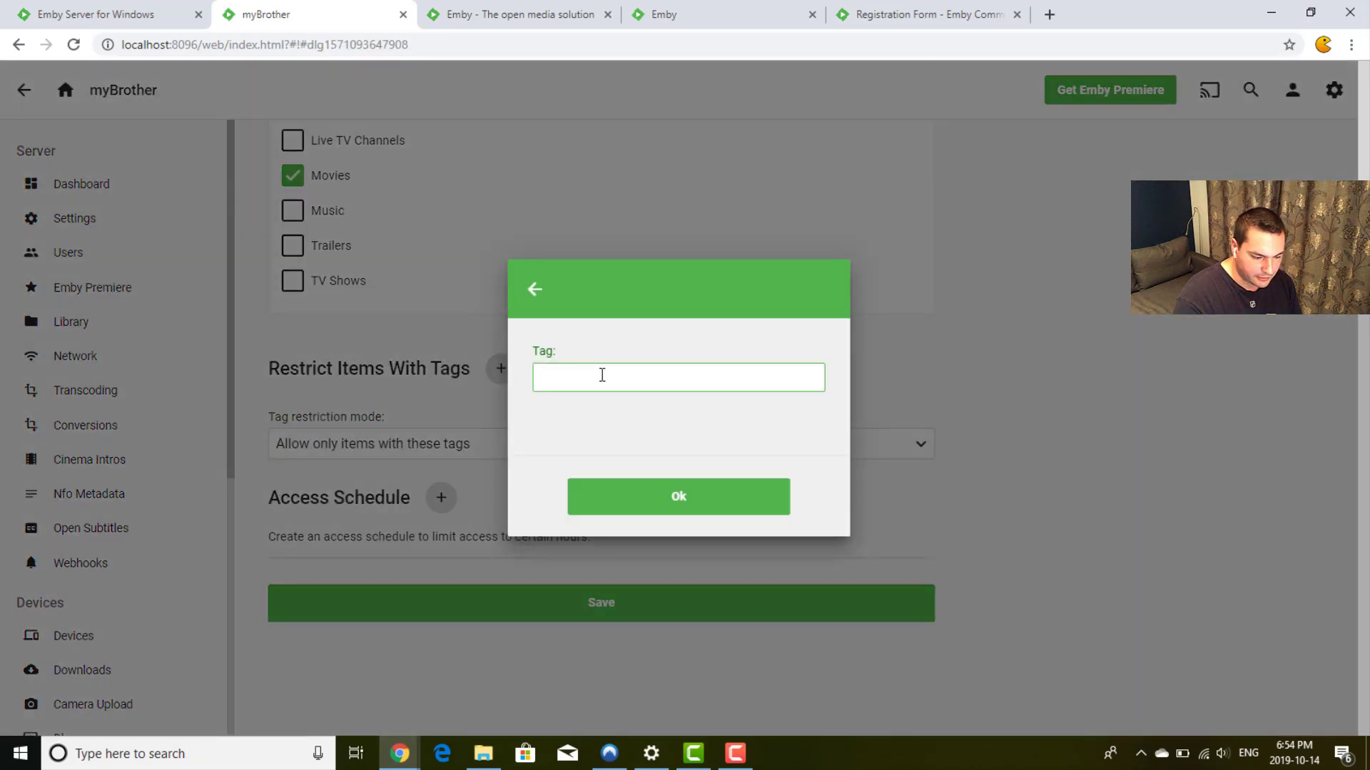
pyautogui.write('brother')
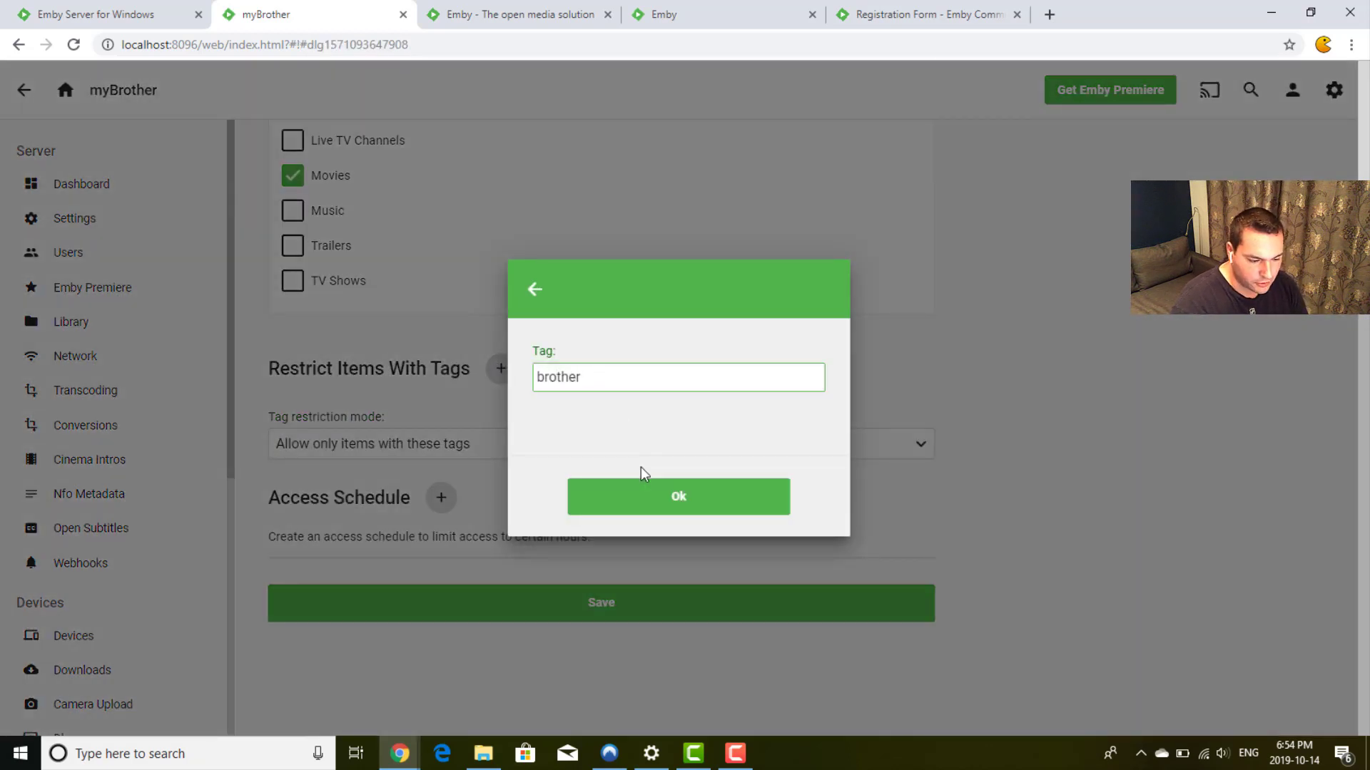
pyautogui.click(648, 498)
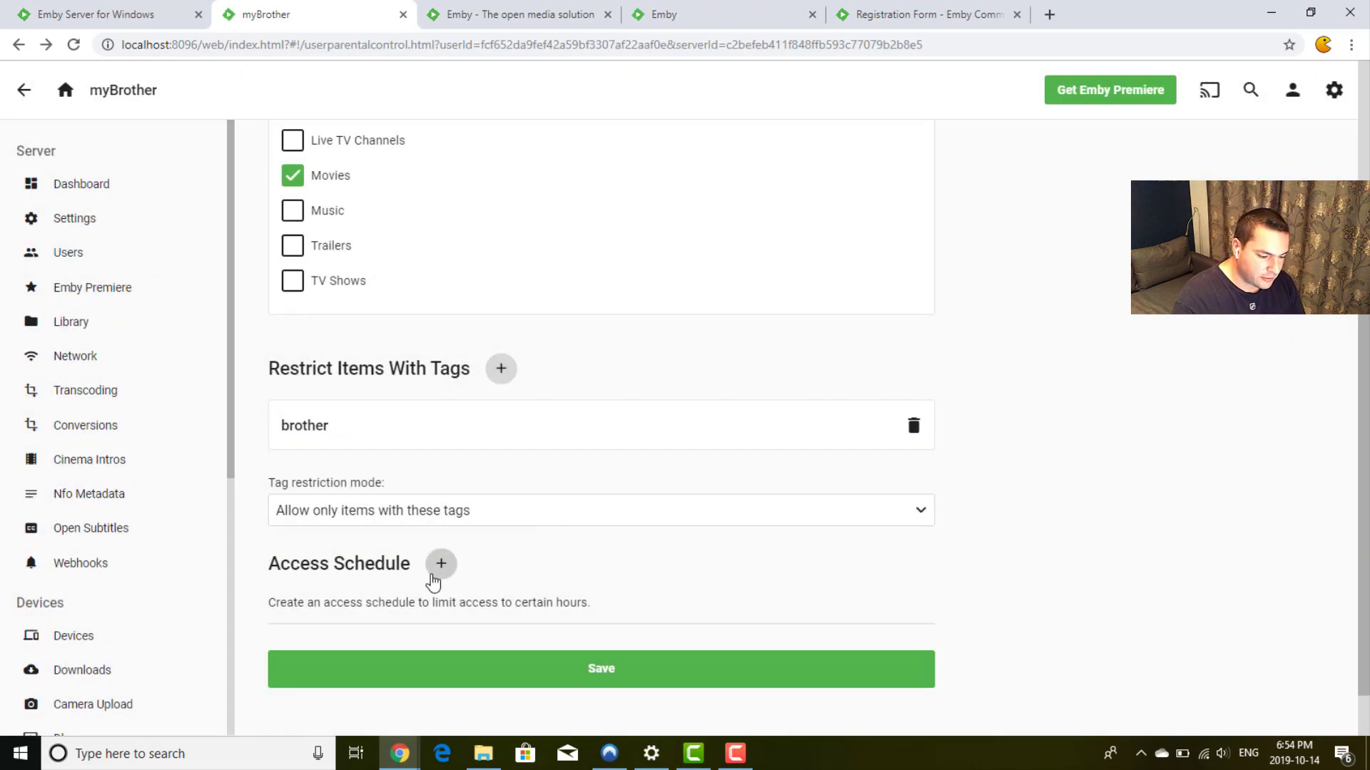
# Step: Skip adding an access schedule and save the parental control settings
pyautogui.click(433, 575)
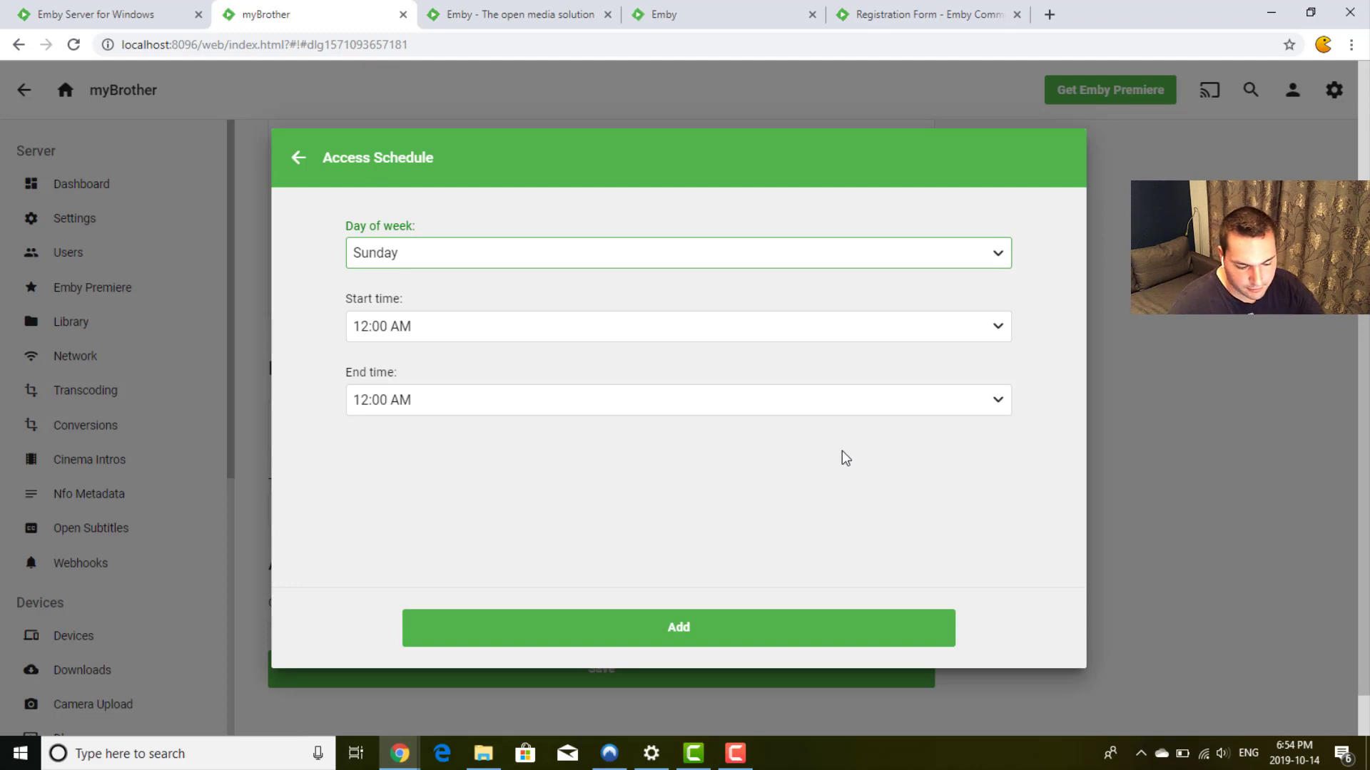
pyautogui.click(299, 157)
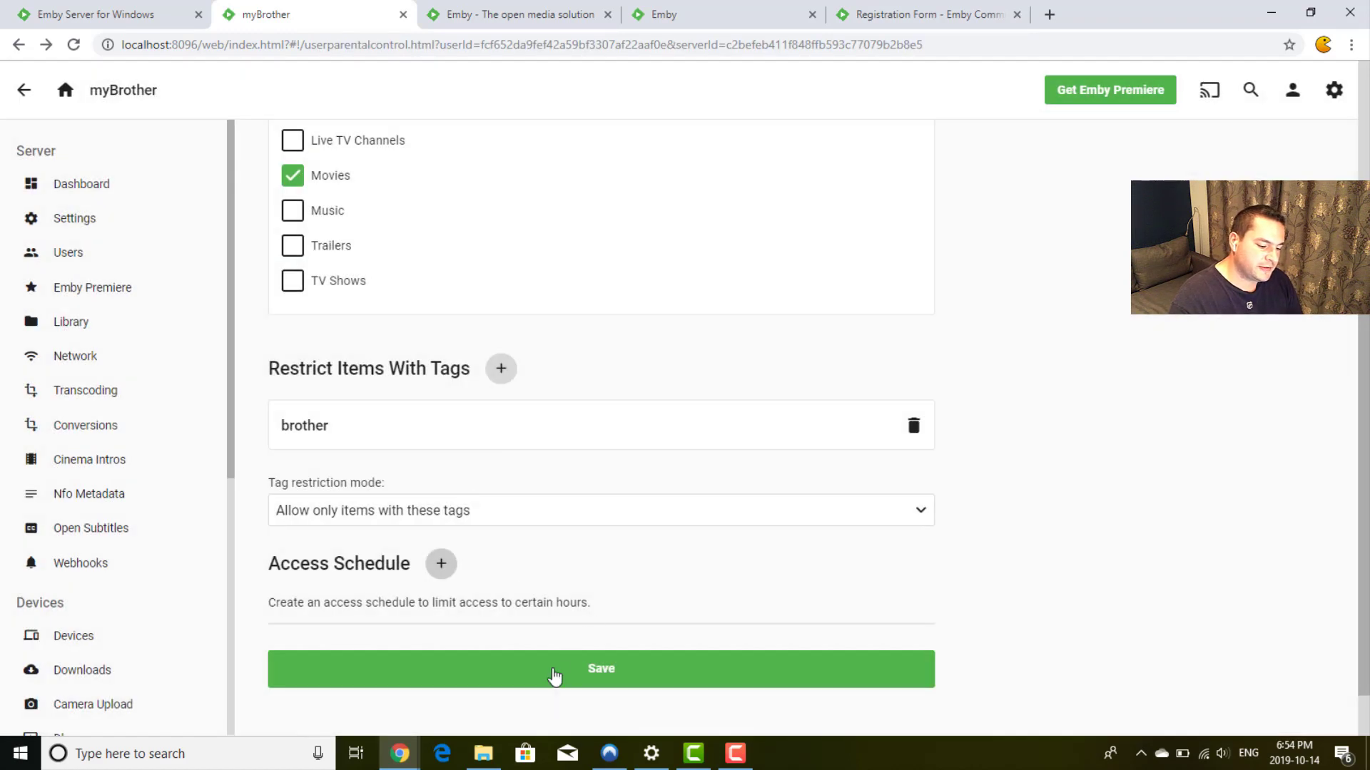
pyautogui.click(557, 678)
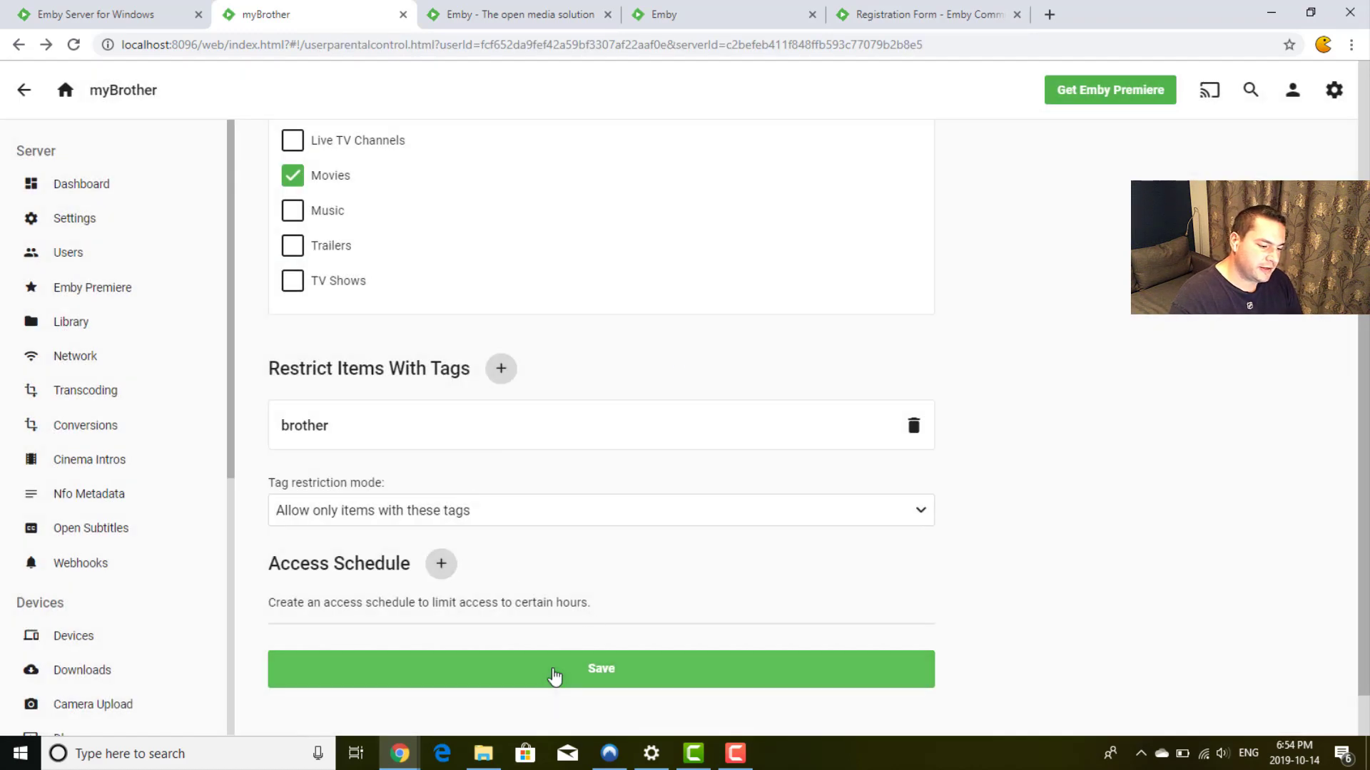
pyautogui.scroll(5, 628, 473)
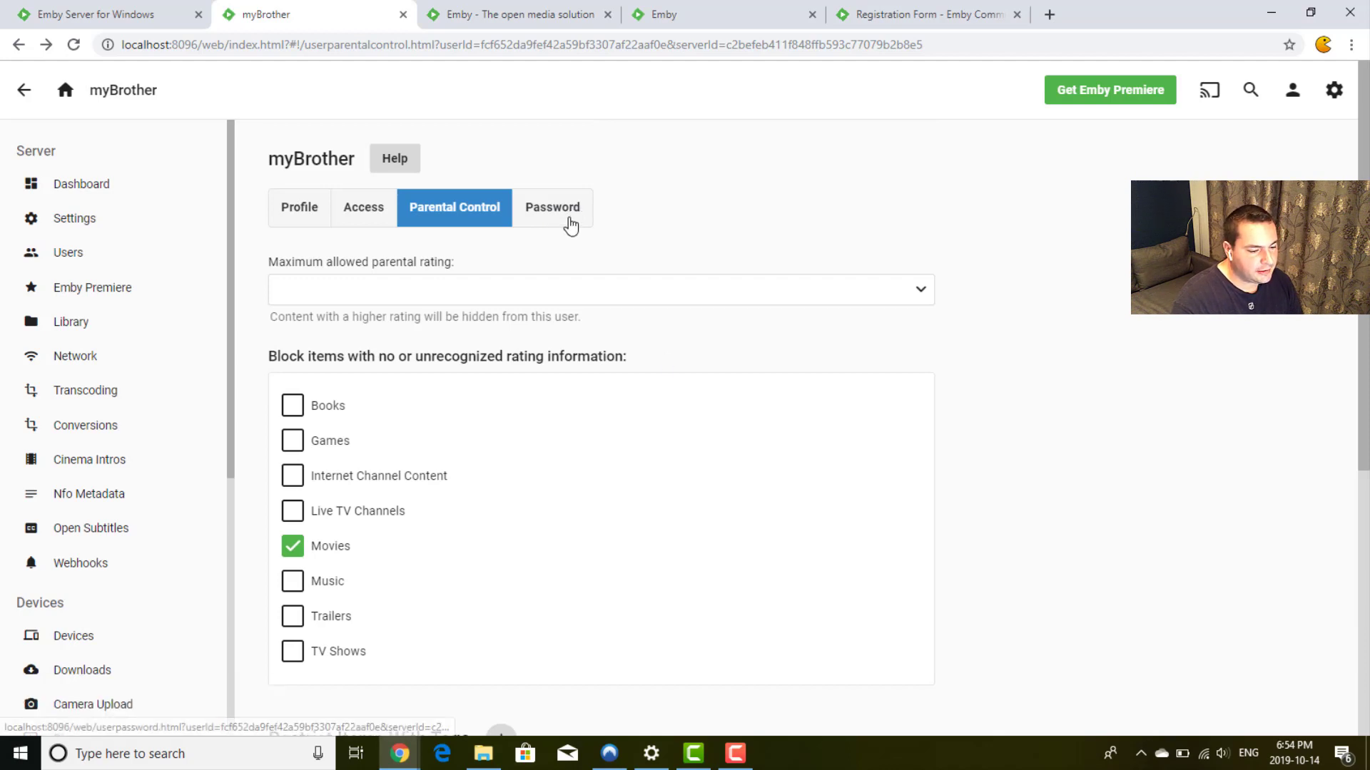
# Step: Pass through myBrother's Password and Profile tabs to his personal preferences page
pyautogui.click(571, 226)
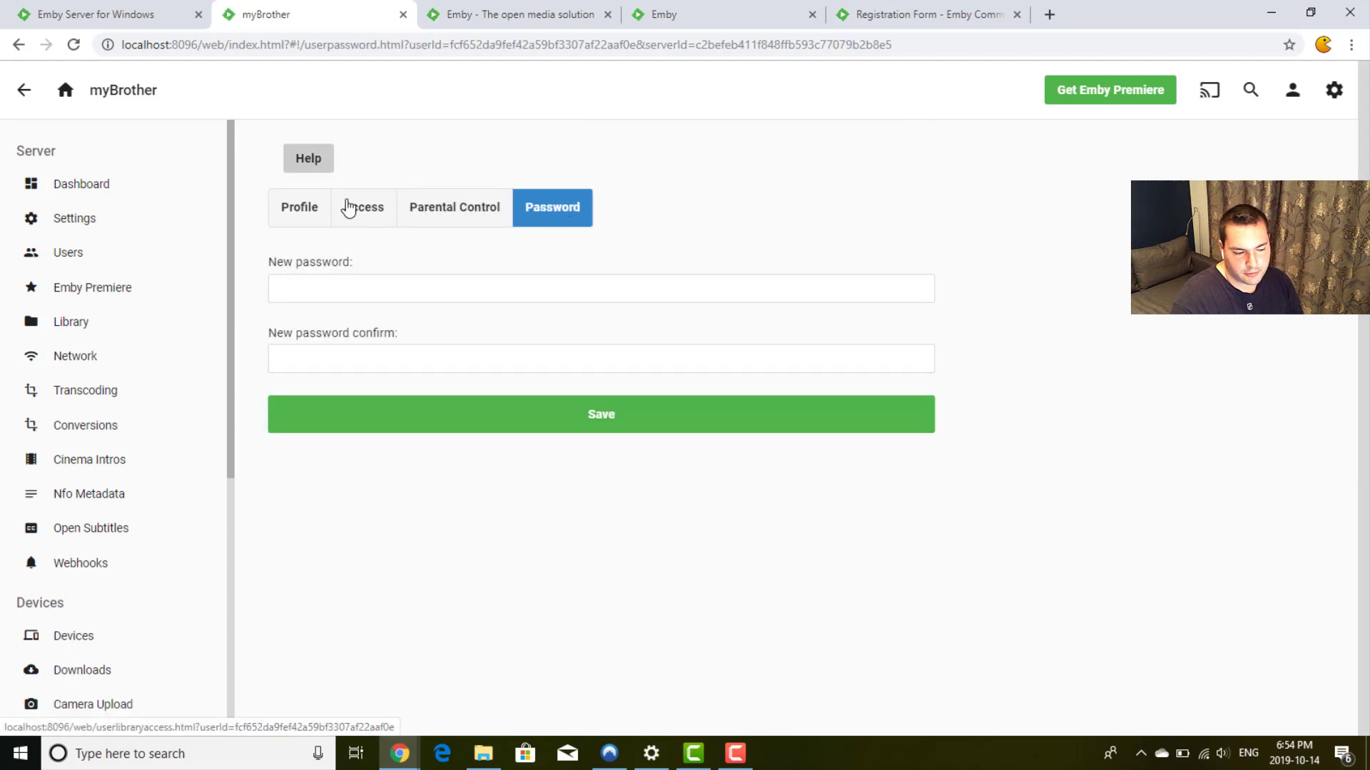
pyautogui.click(296, 217)
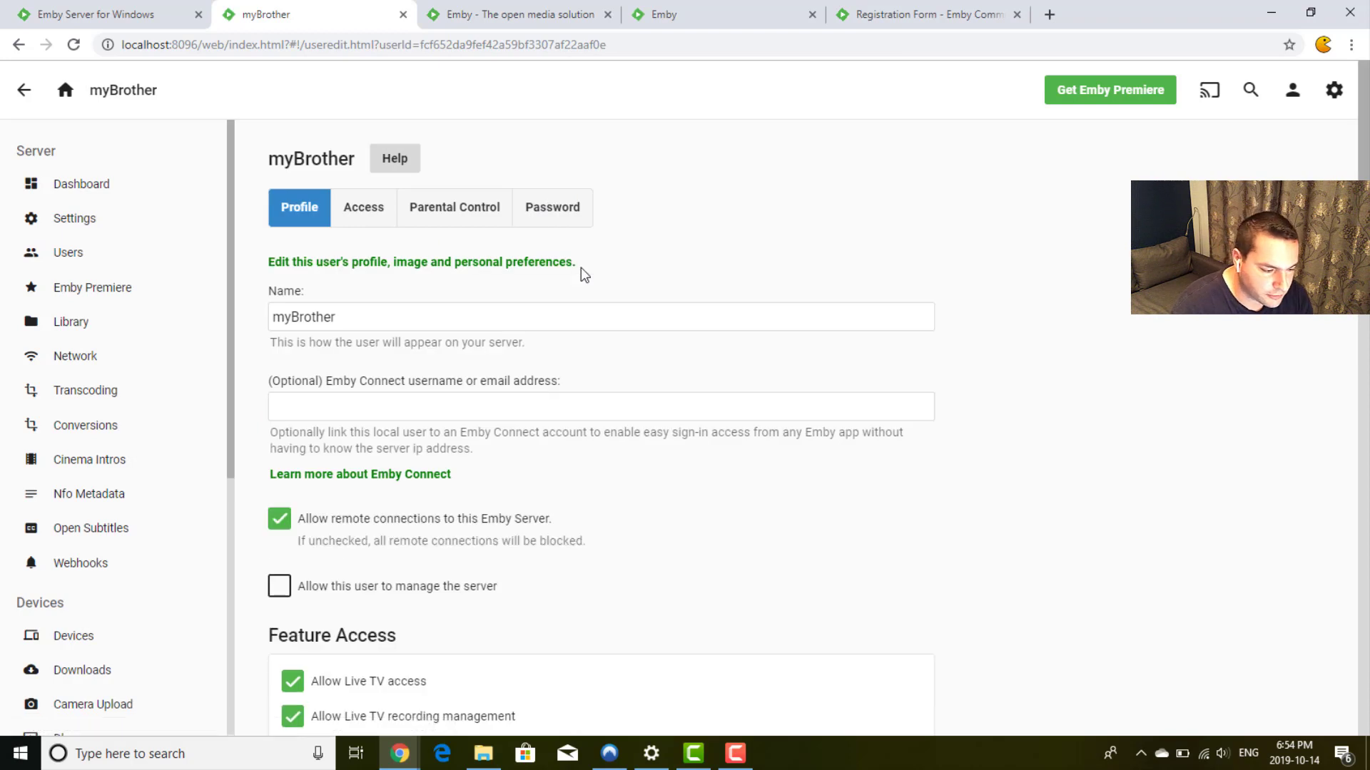
pyautogui.click(395, 264)
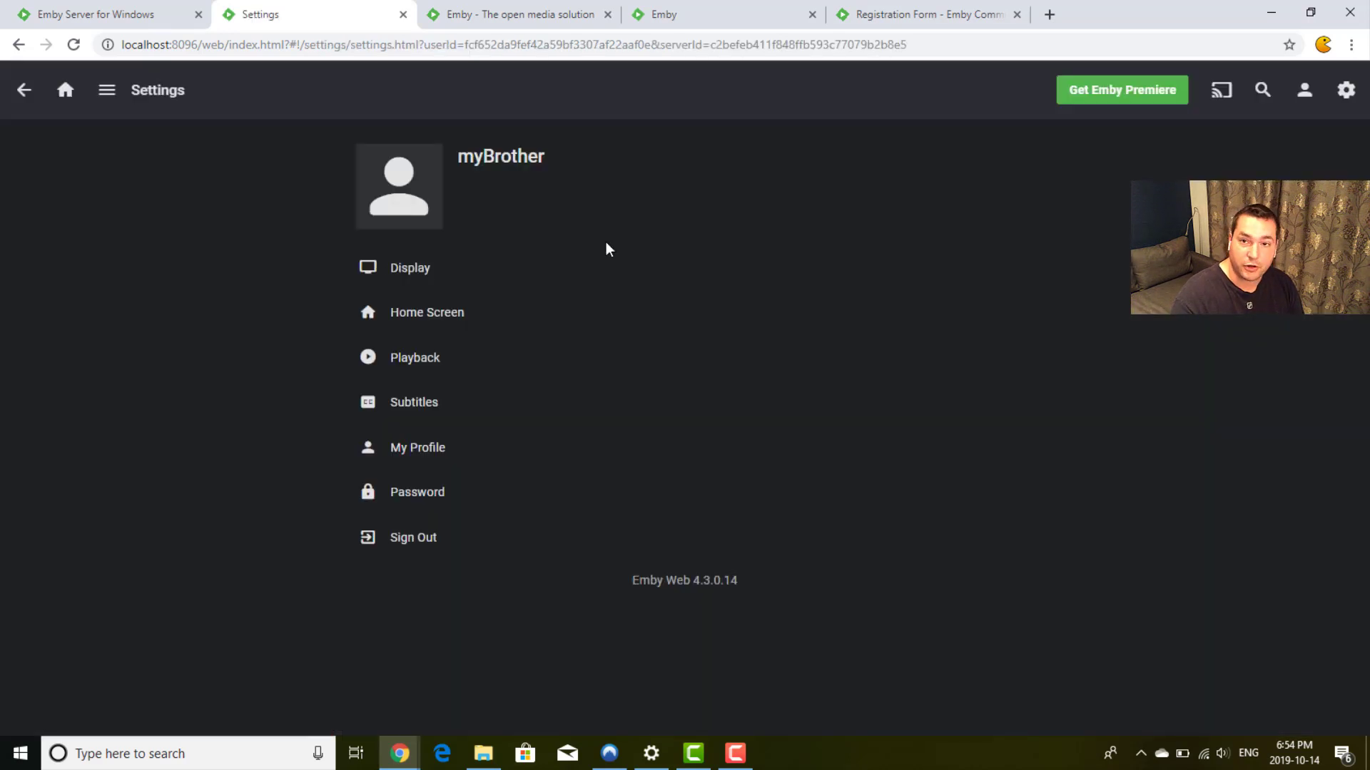
pyautogui.click(391, 275)
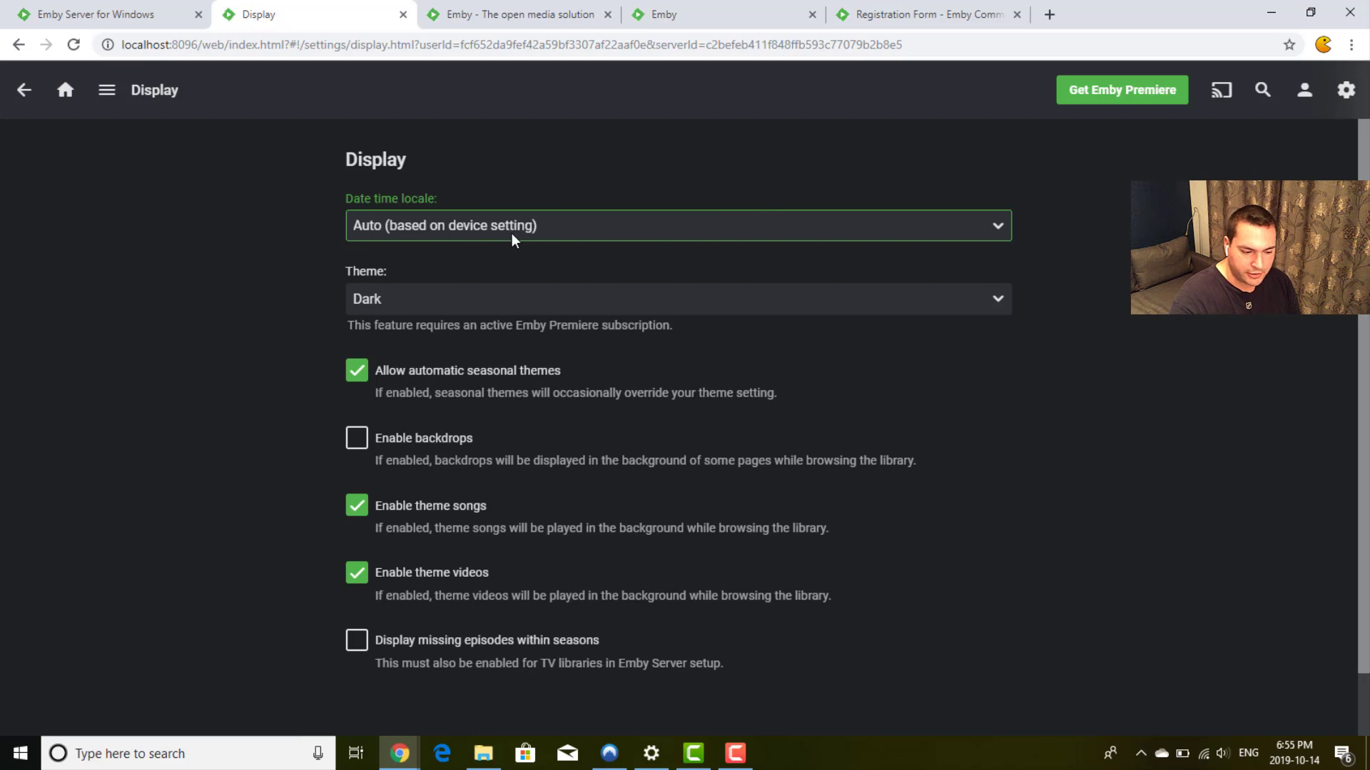
pyautogui.click(408, 301)
pyautogui.click(409, 301)
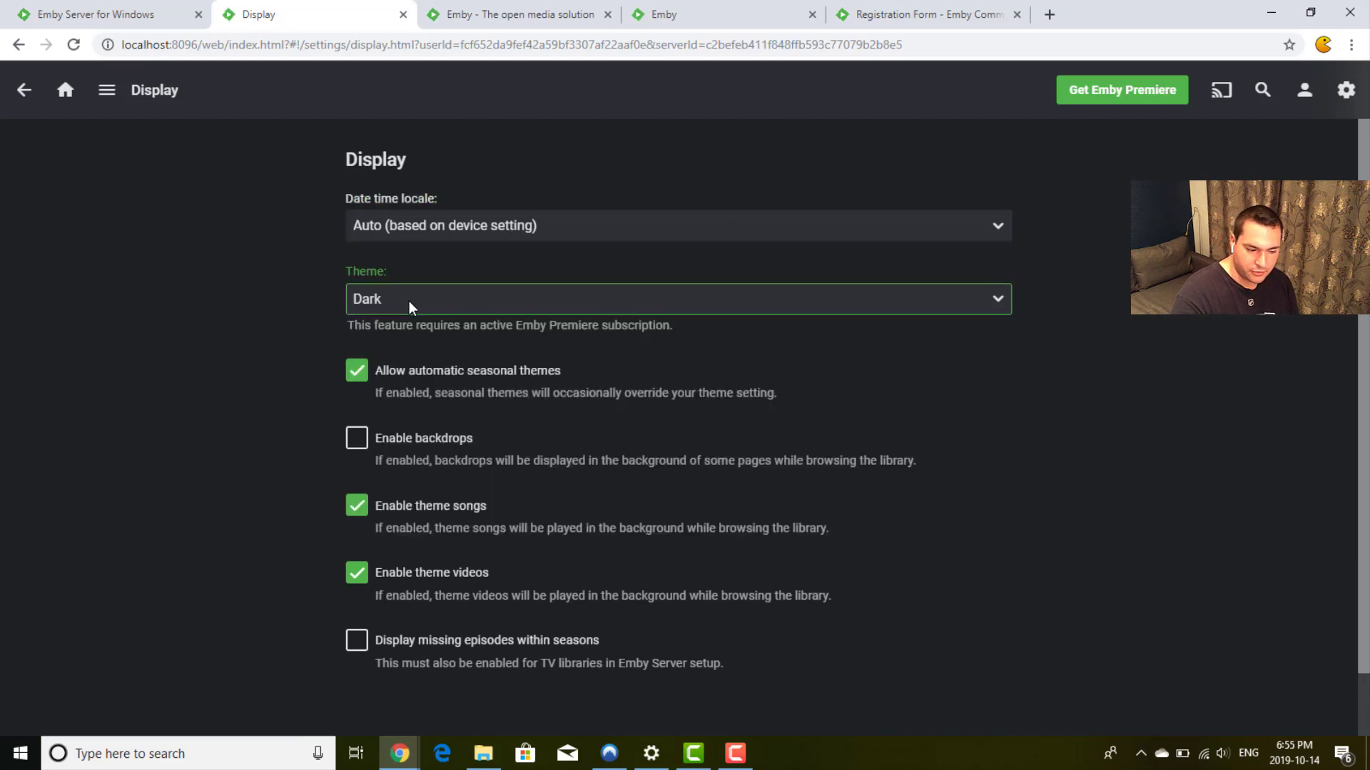
pyautogui.click(299, 332)
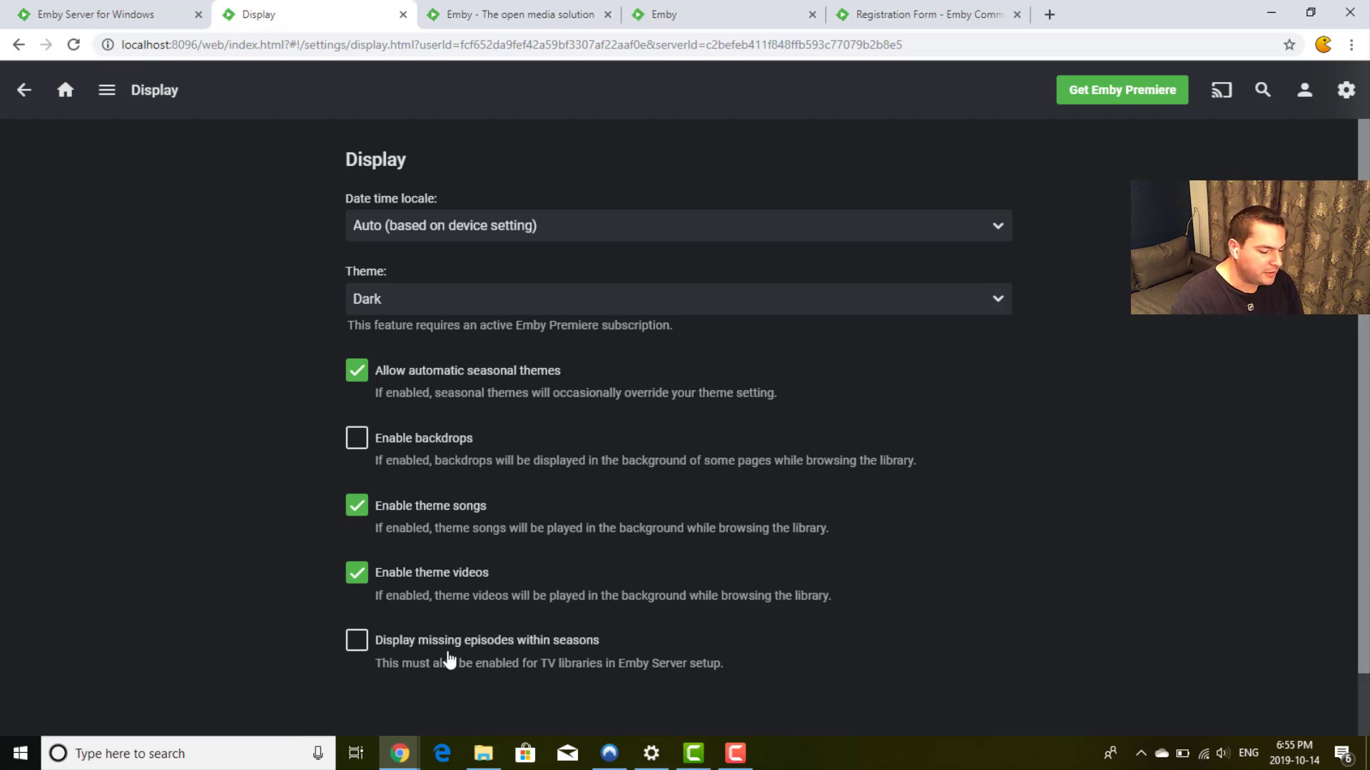
pyautogui.click(30, 102)
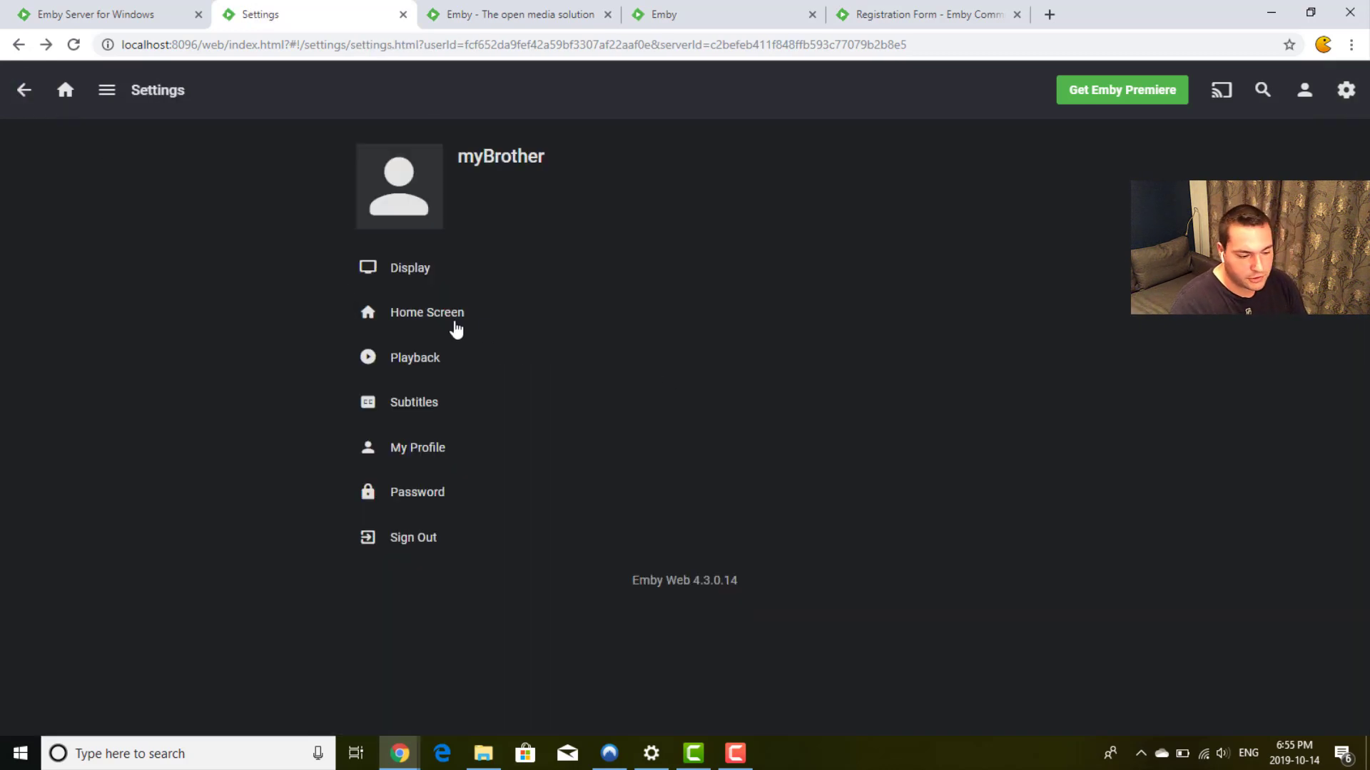
# Step: In Home Screen preferences, set the Movies default screen to Suggestions
pyautogui.click(418, 314)
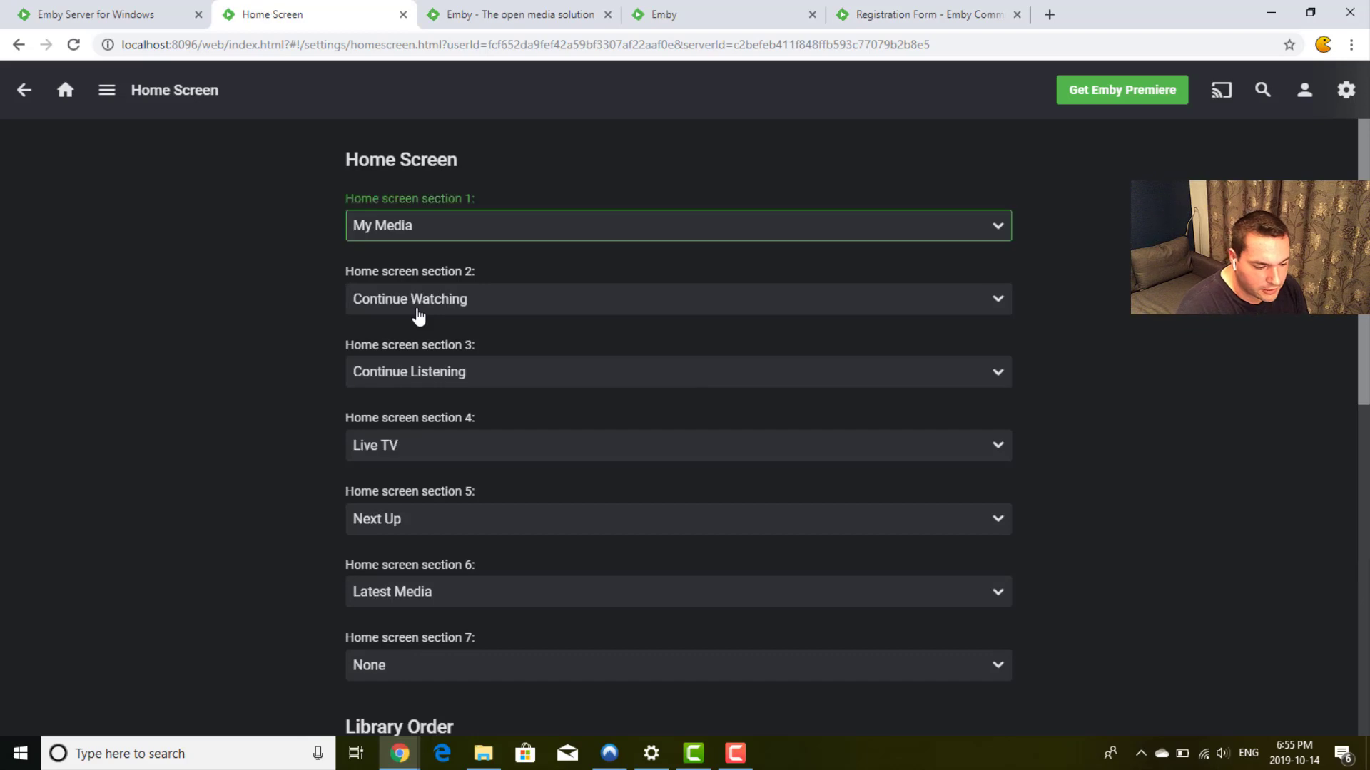
pyautogui.click(1087, 314)
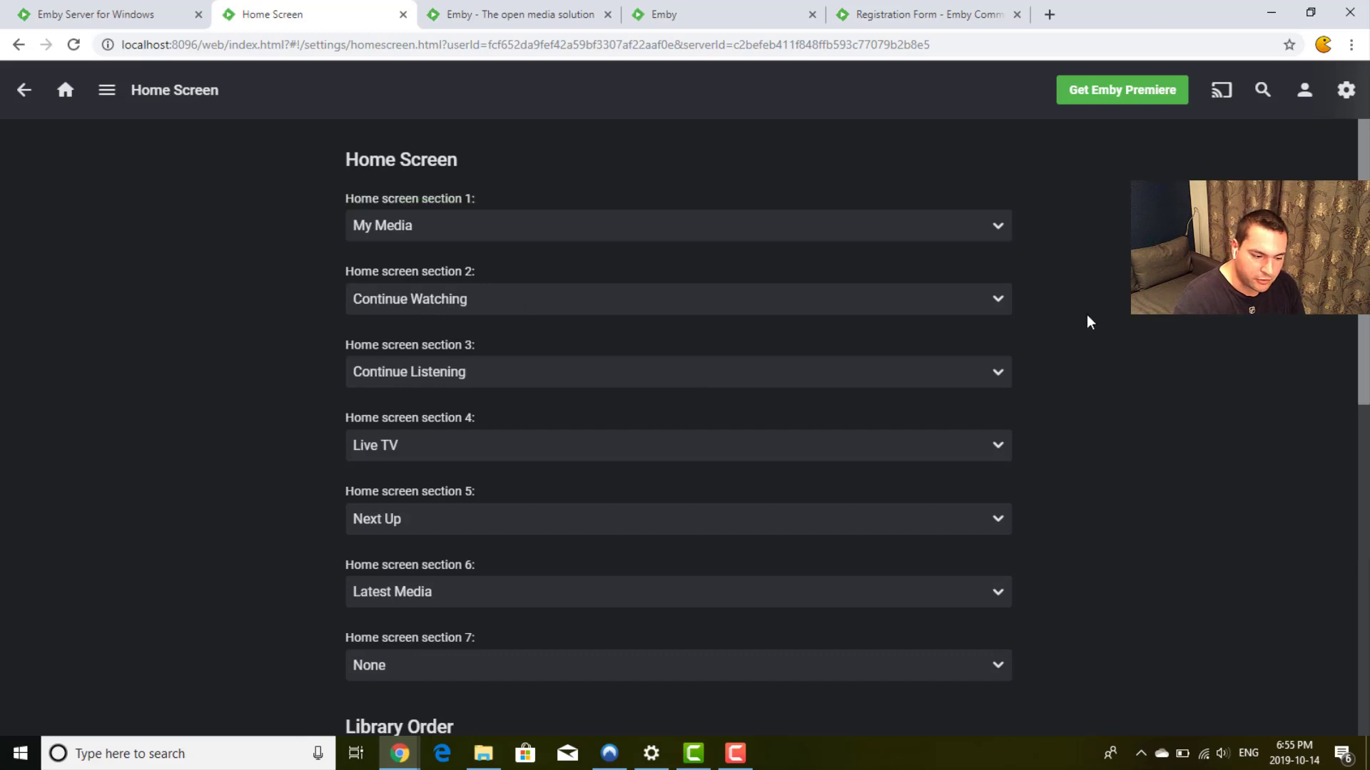
pyautogui.scroll(-5, 1087, 316)
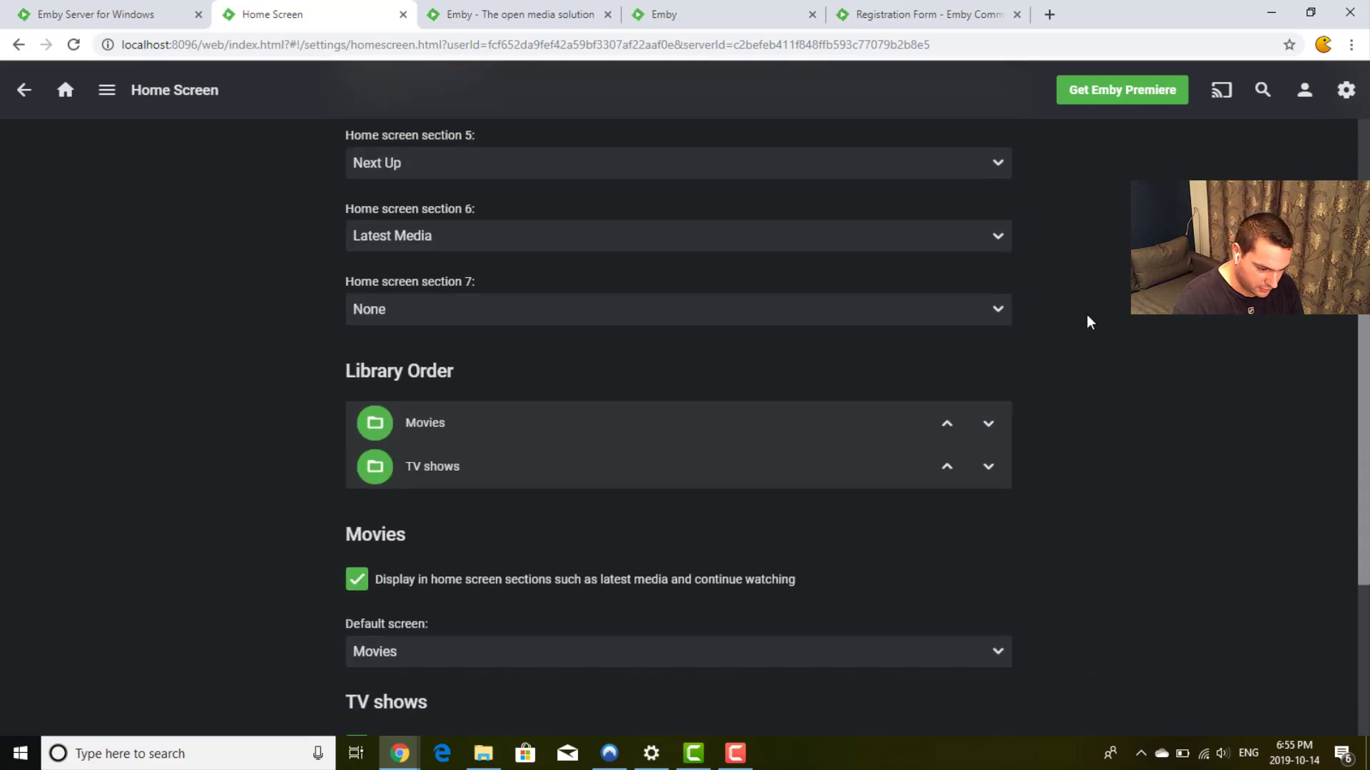
pyautogui.scroll(-1, 1088, 322)
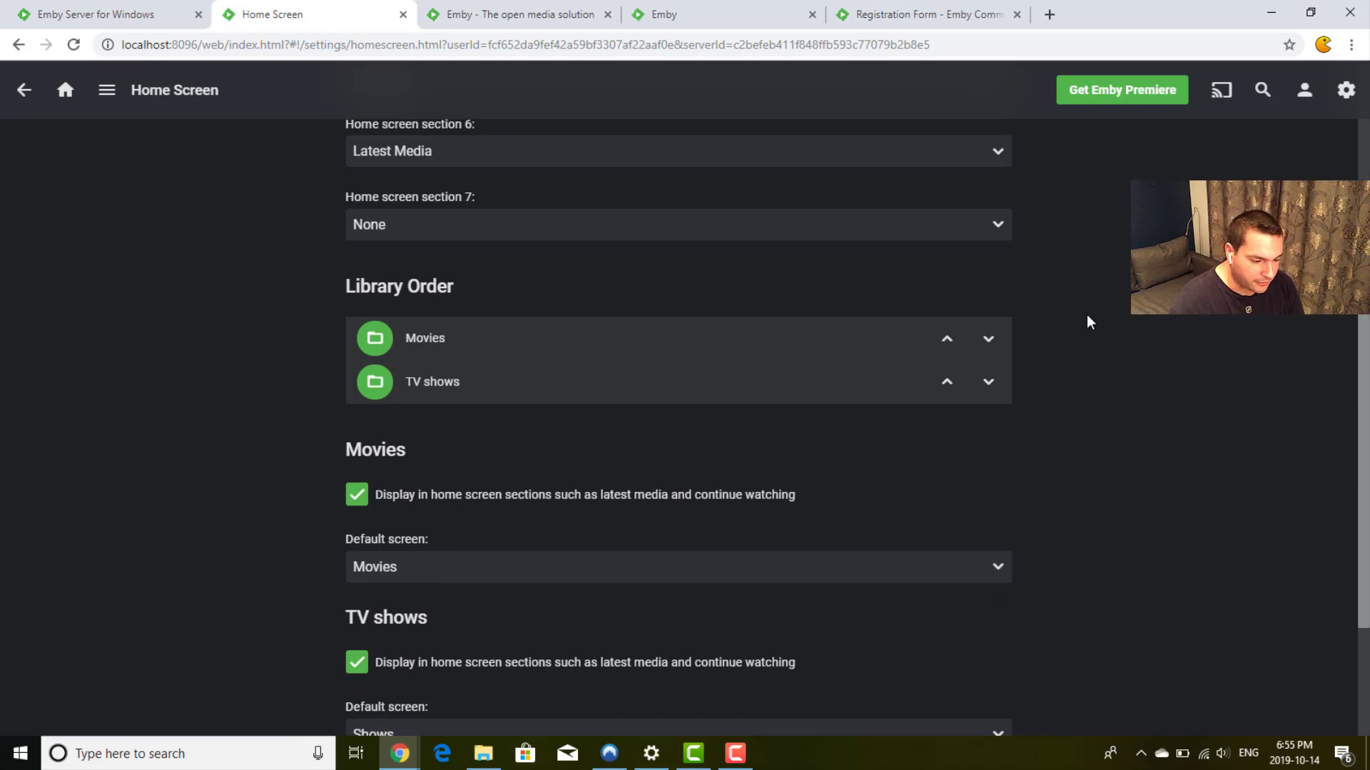
pyautogui.scroll(-2, 594, 413)
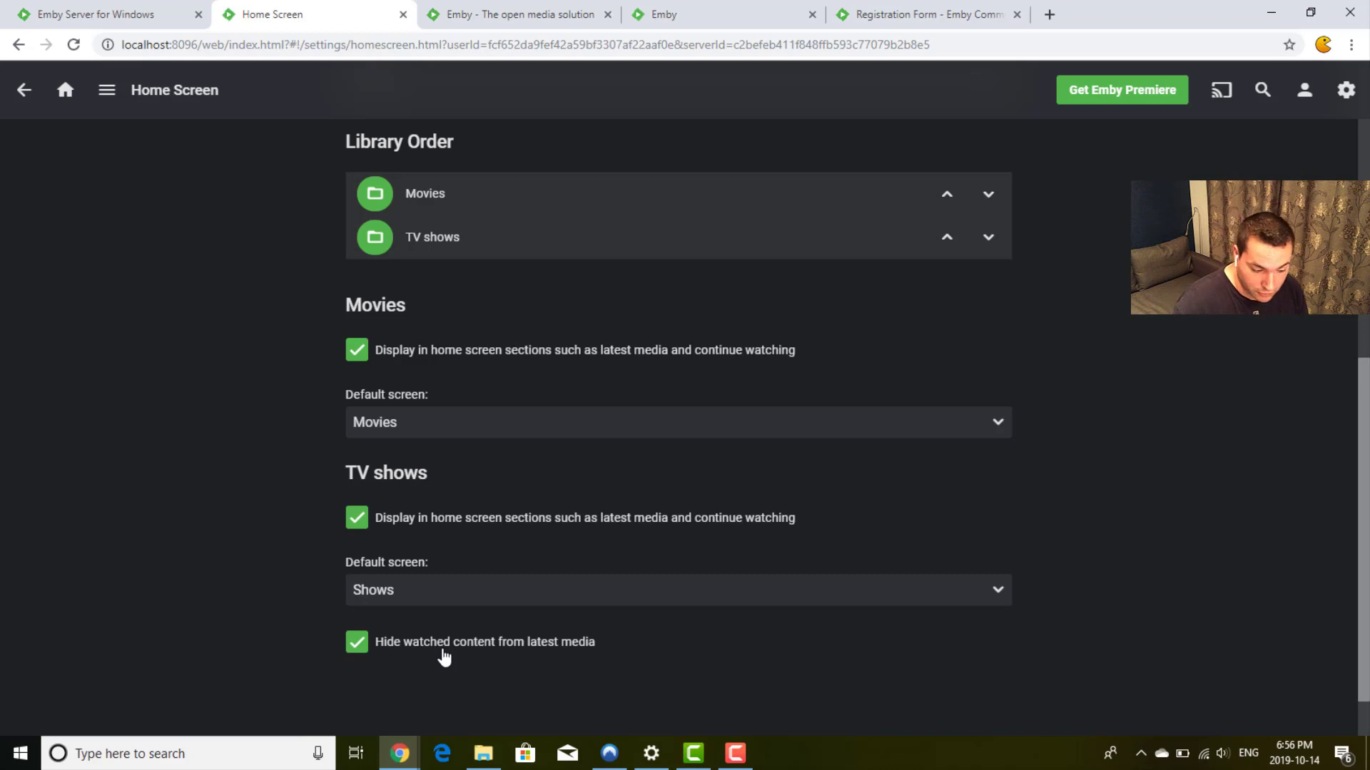
pyautogui.click(657, 425)
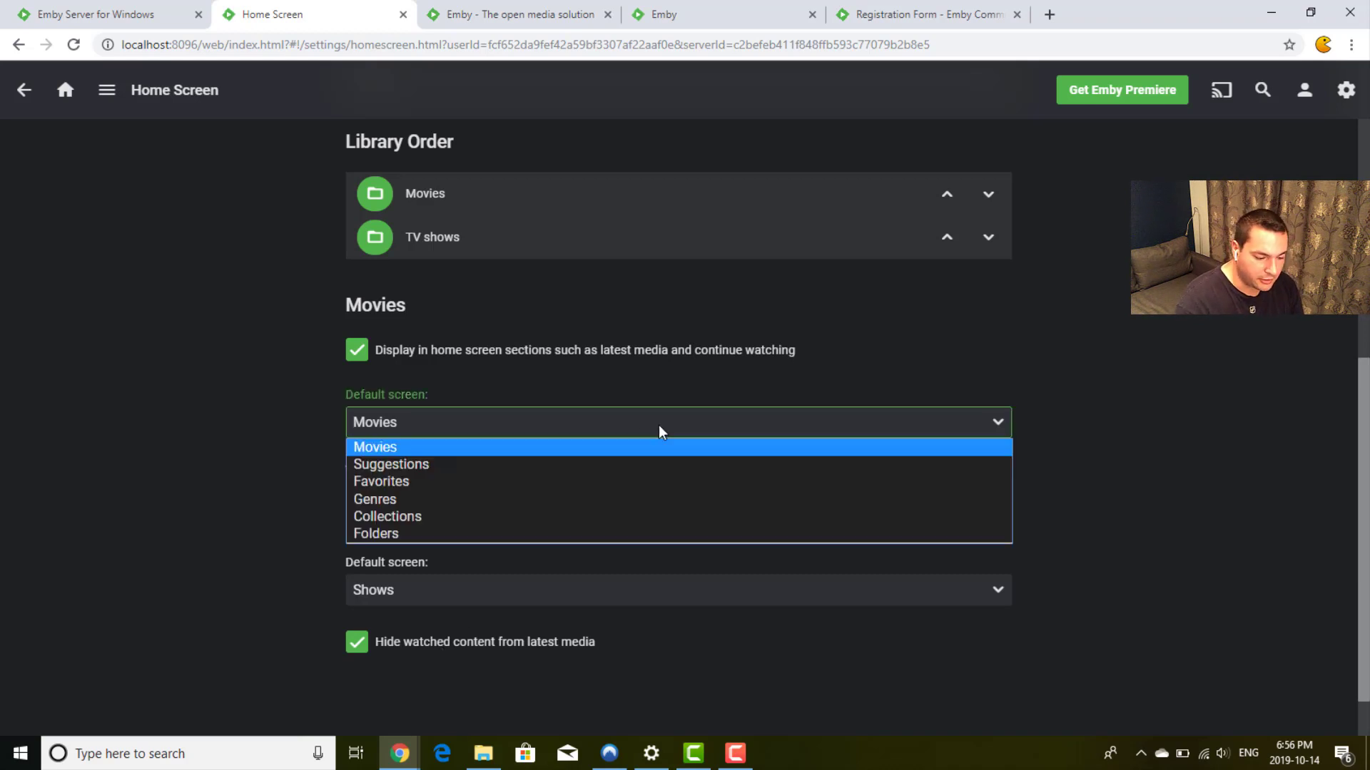
pyautogui.click(595, 427)
pyautogui.click(595, 426)
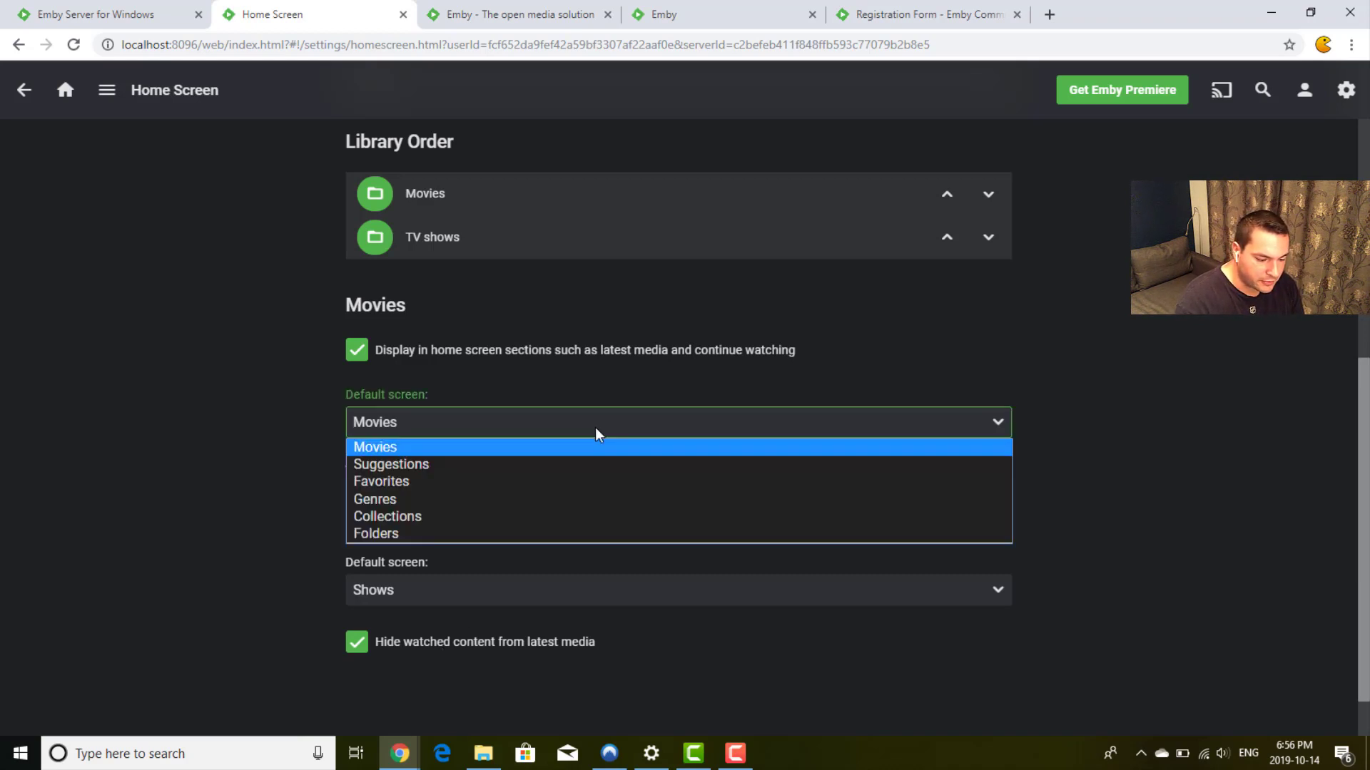
pyautogui.click(507, 464)
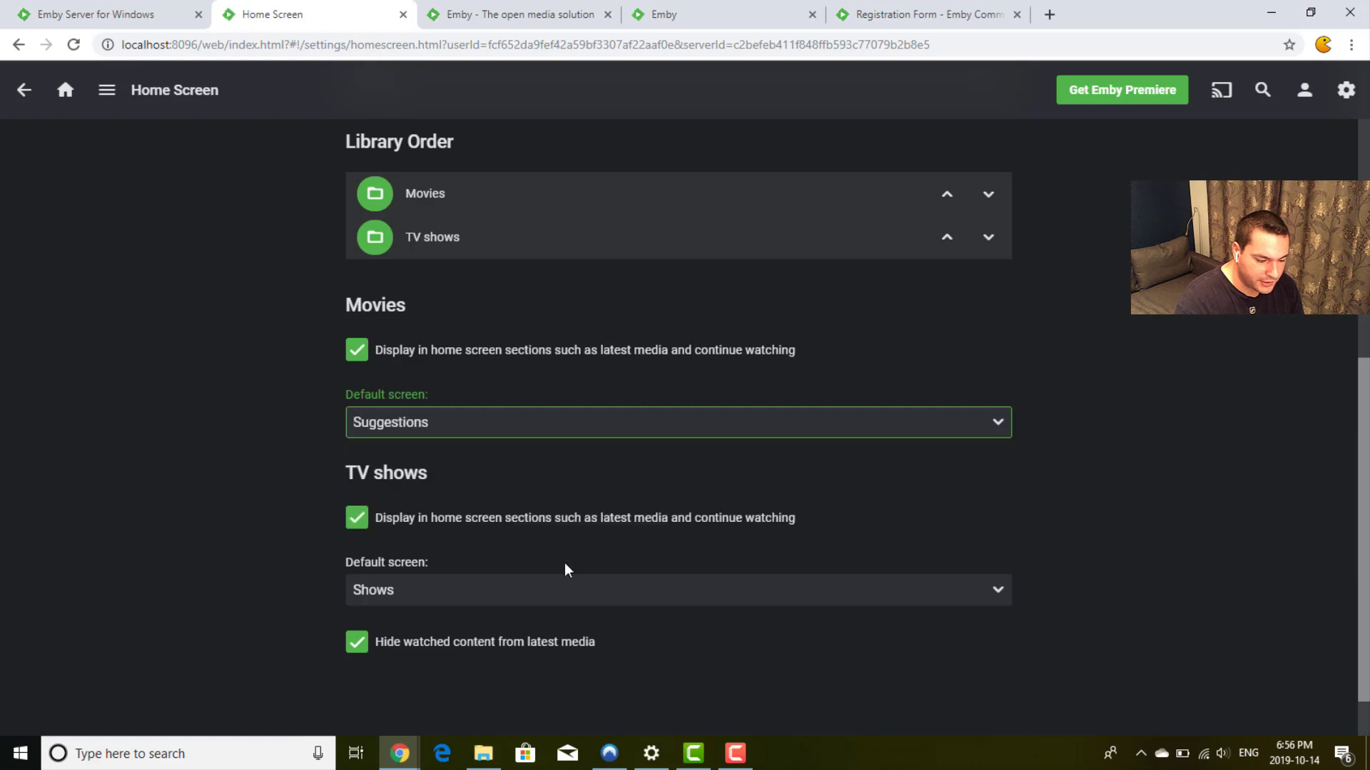
# Step: Set the TV shows default screen to Suggestions and go back to the preferences menu
pyautogui.click(513, 586)
pyautogui.click(502, 635)
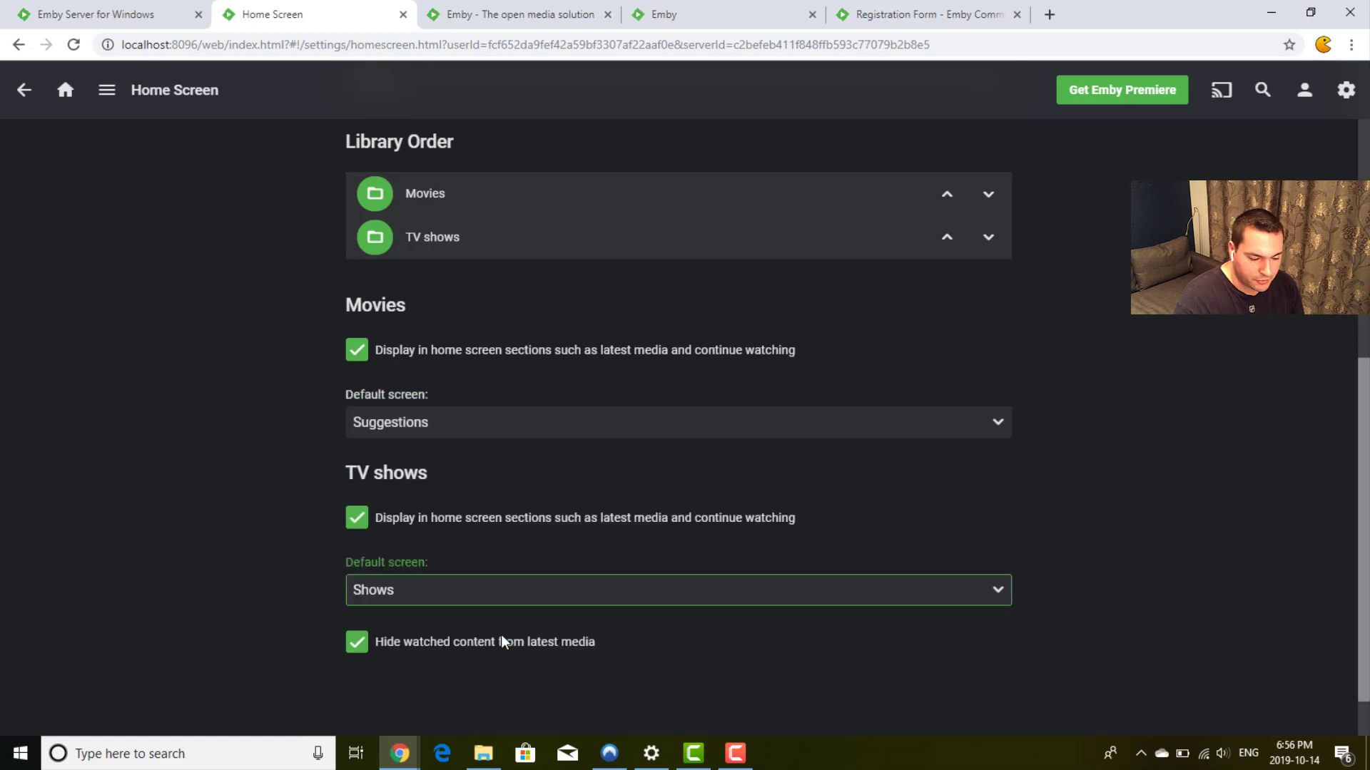
pyautogui.click(303, 581)
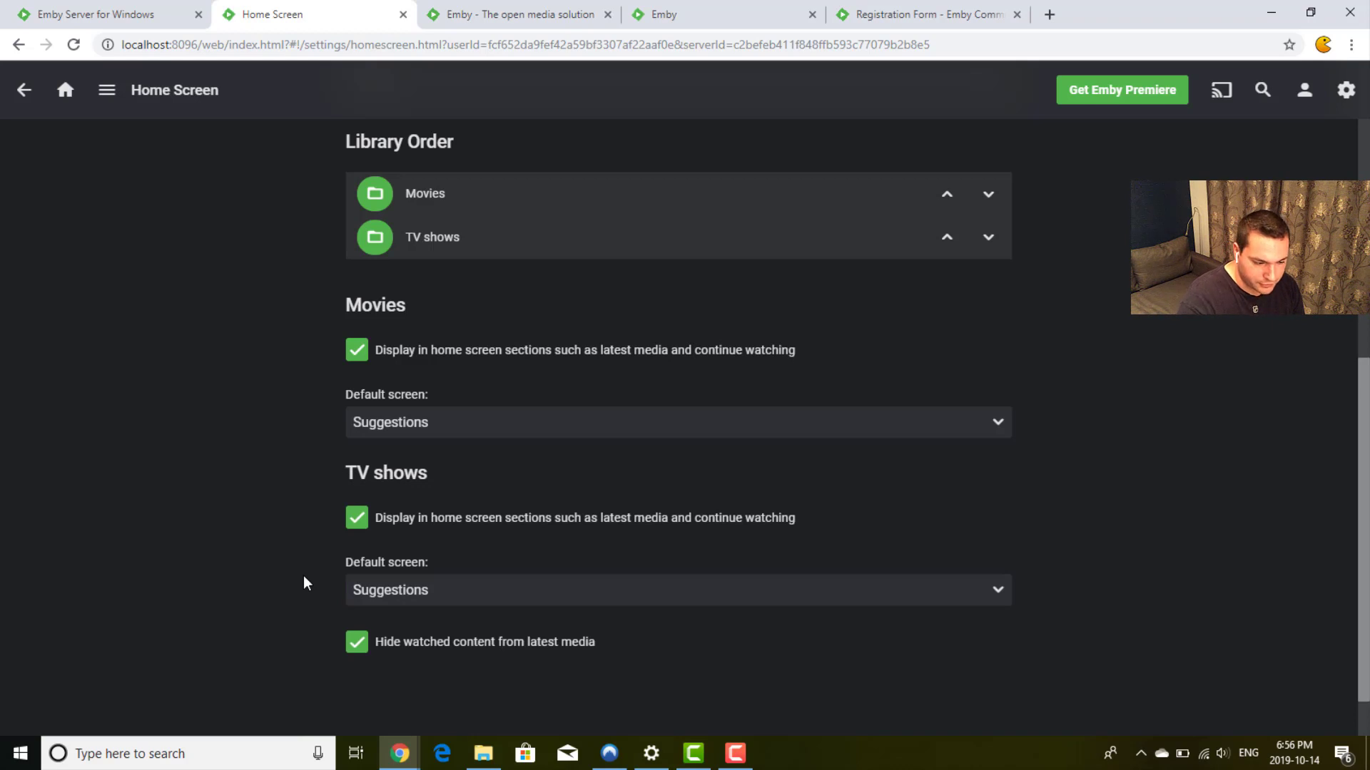
pyautogui.scroll(8, 302, 575)
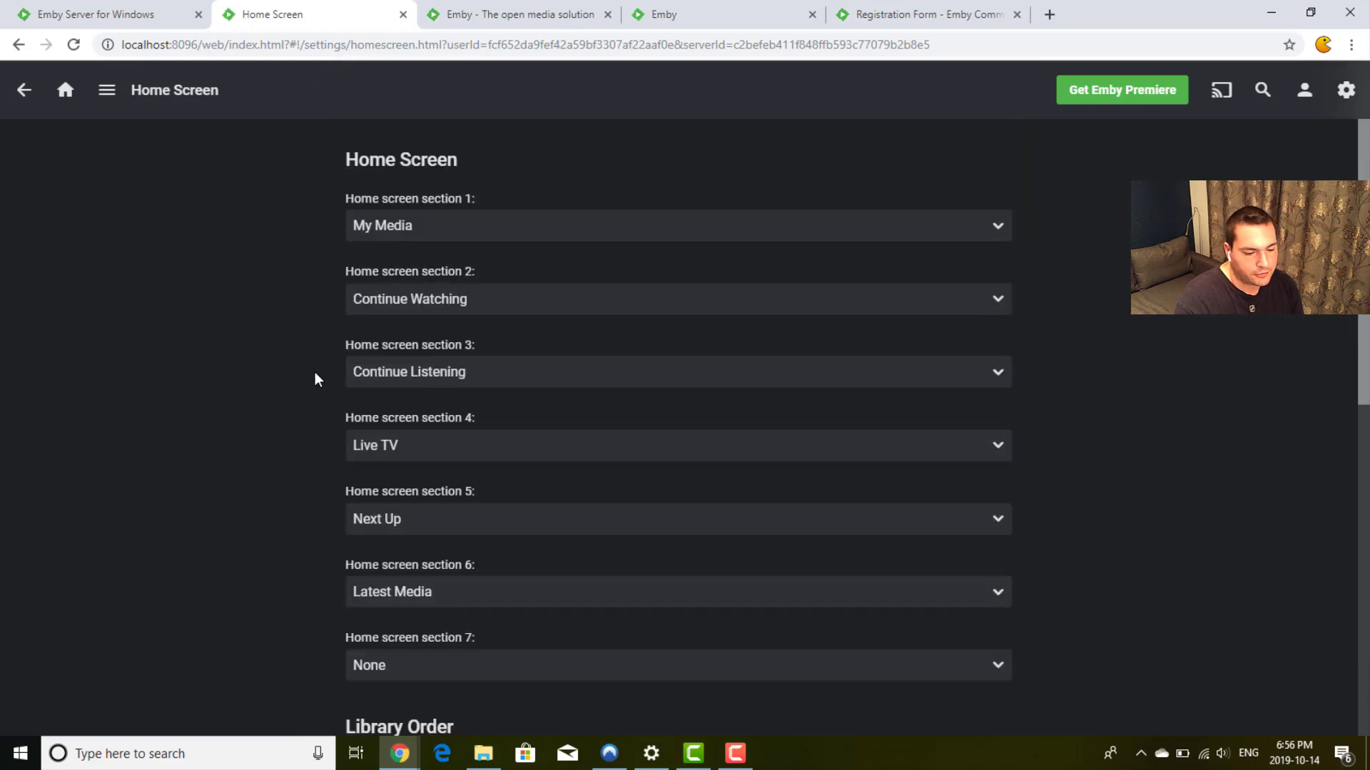
pyautogui.click(24, 90)
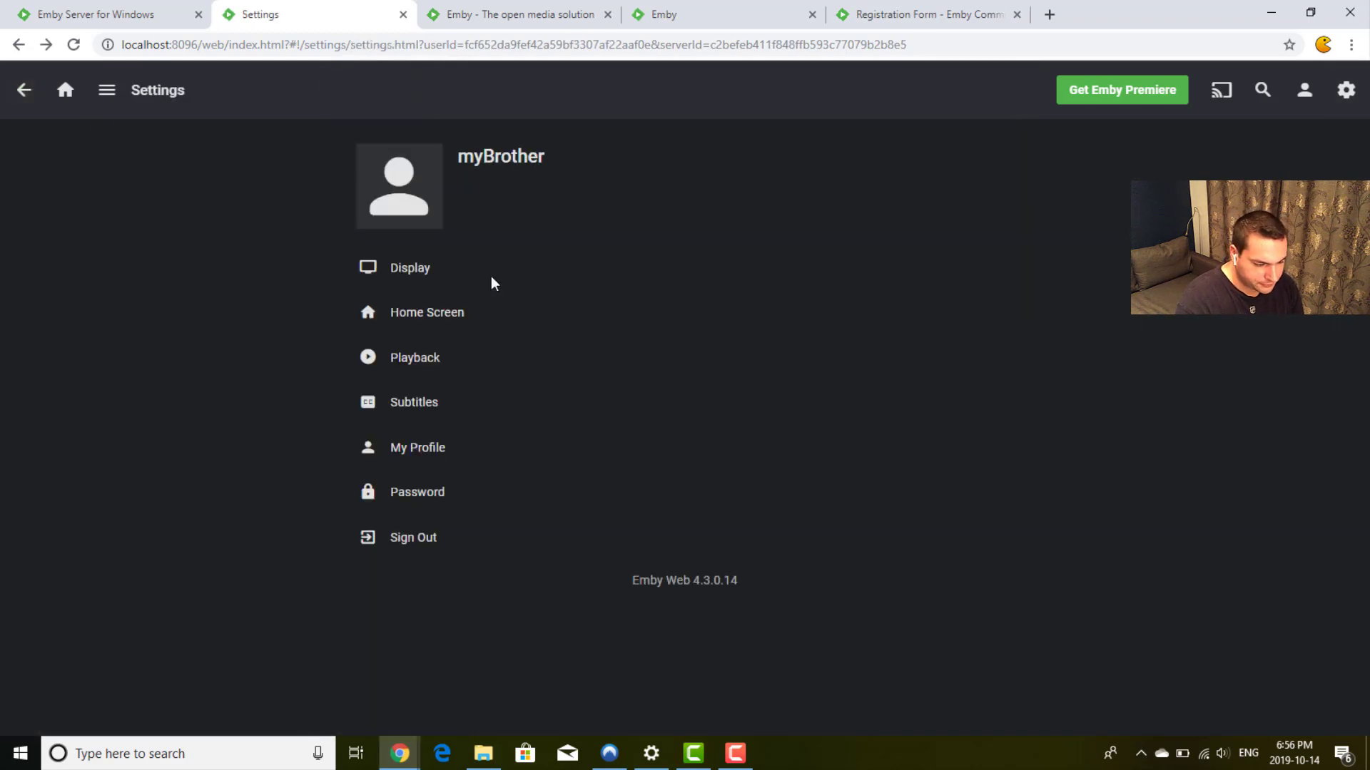
# Step: Review playback options with audio language left on any language, then go to Subtitles settings
pyautogui.click(424, 357)
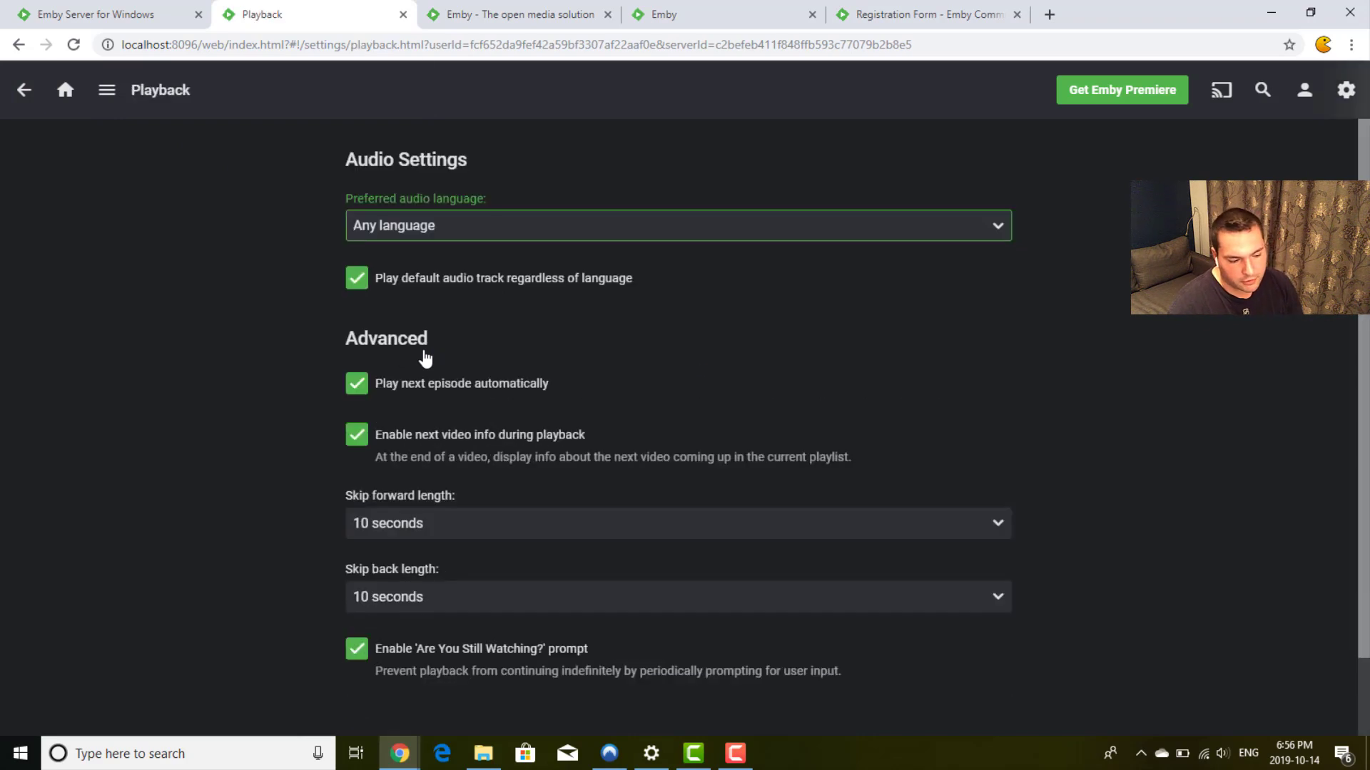
pyautogui.click(415, 225)
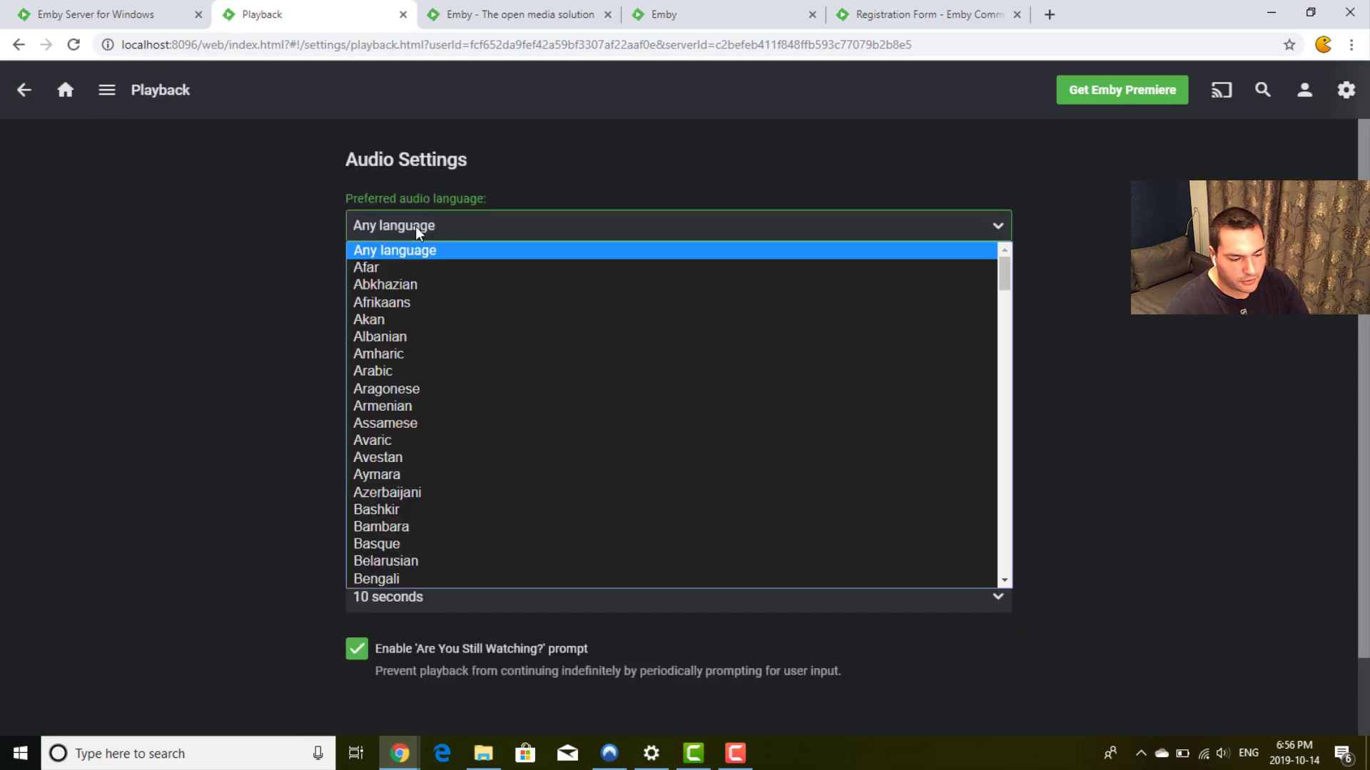
pyautogui.click(415, 225)
pyautogui.click(312, 283)
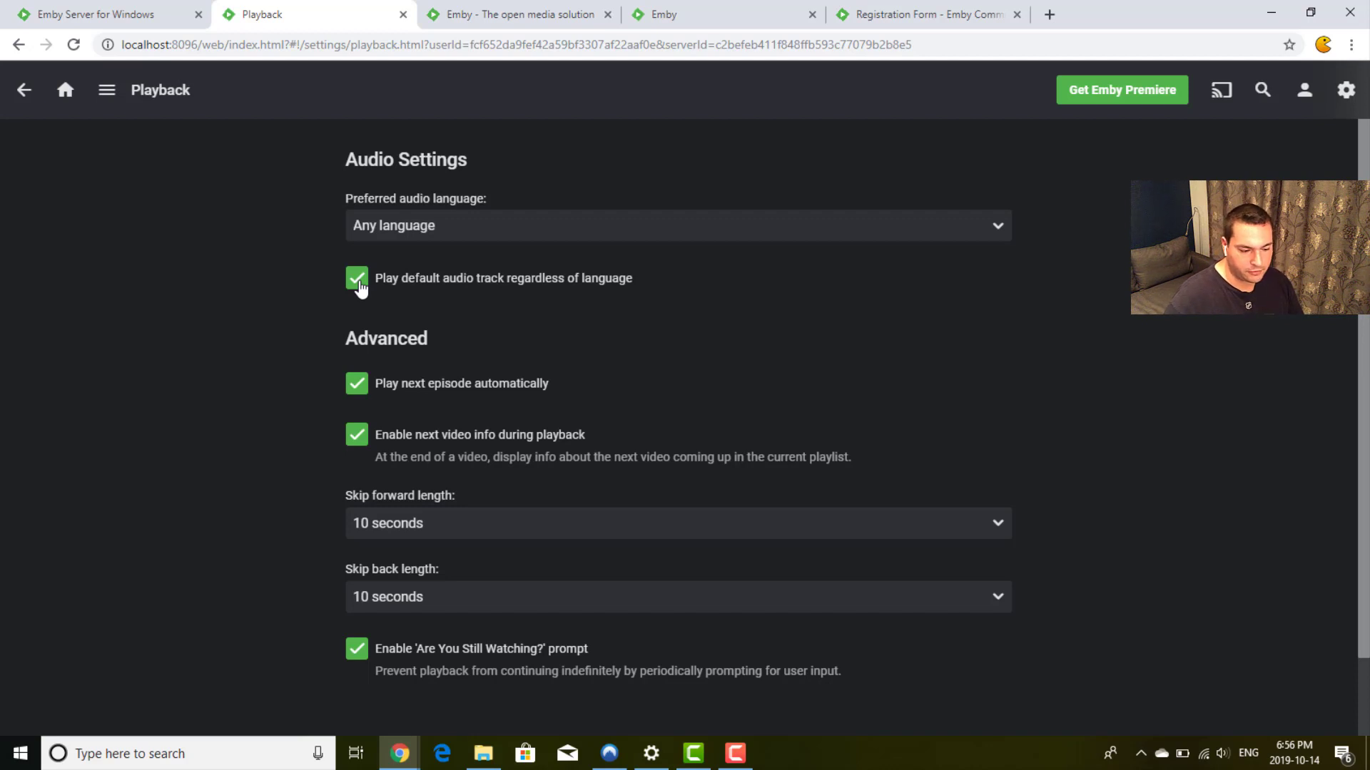
pyautogui.scroll(-1, 294, 312)
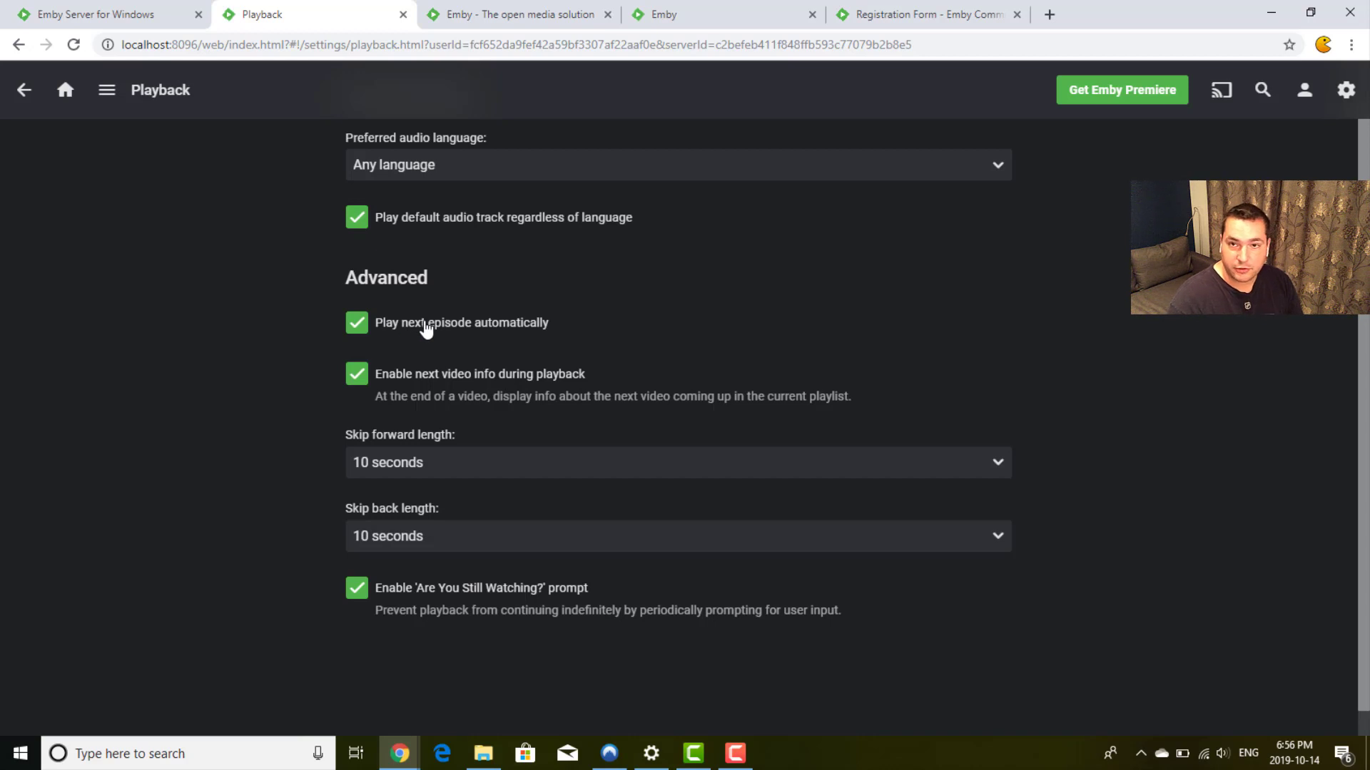
pyautogui.scroll(-1, 424, 328)
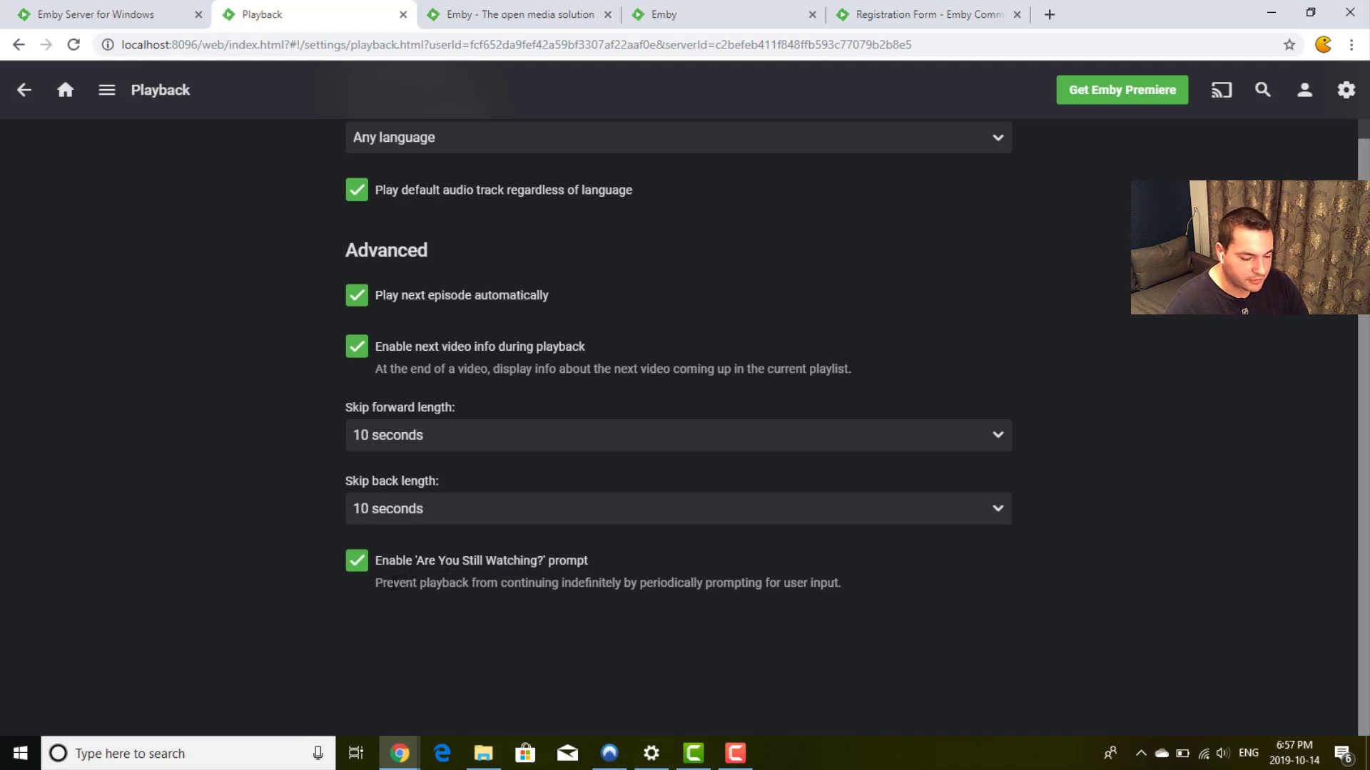
pyautogui.tripleClick(387, 585)
pyautogui.click(365, 596)
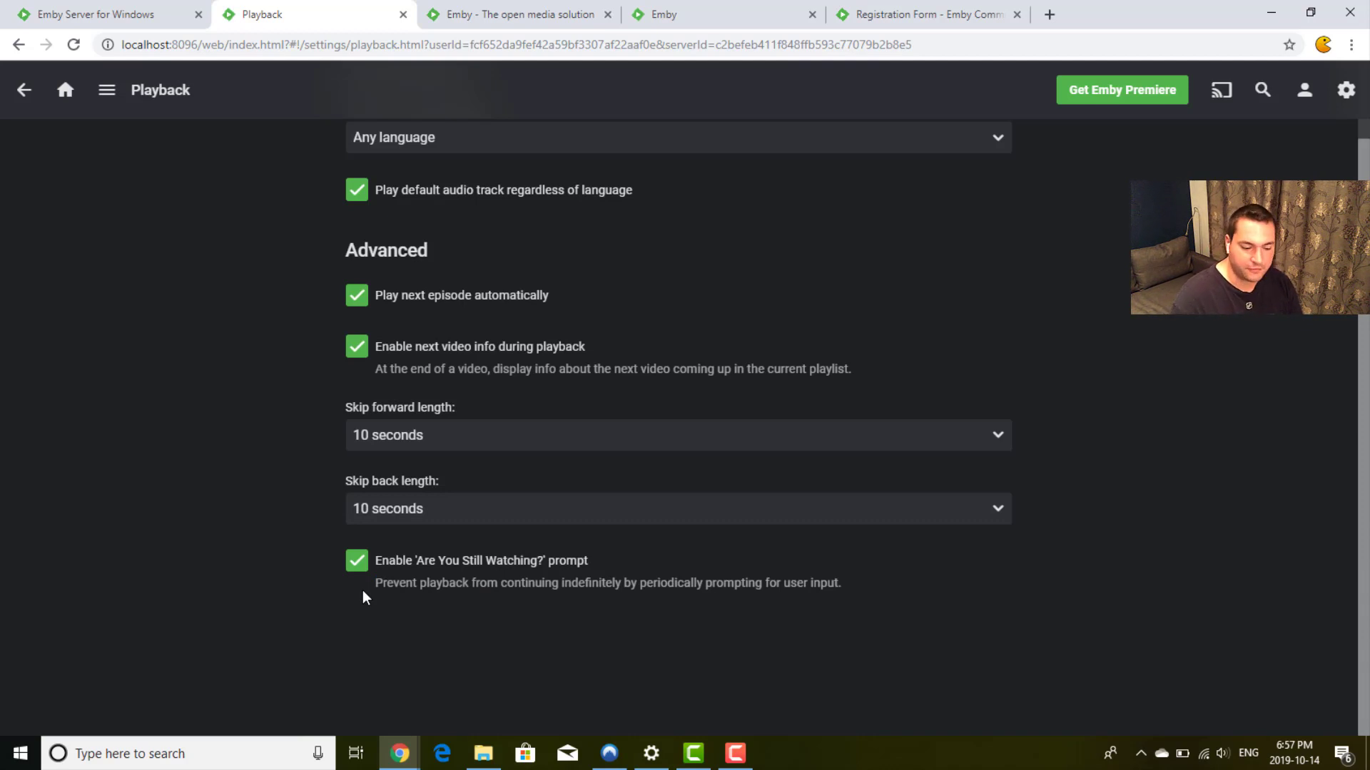
pyautogui.click(23, 90)
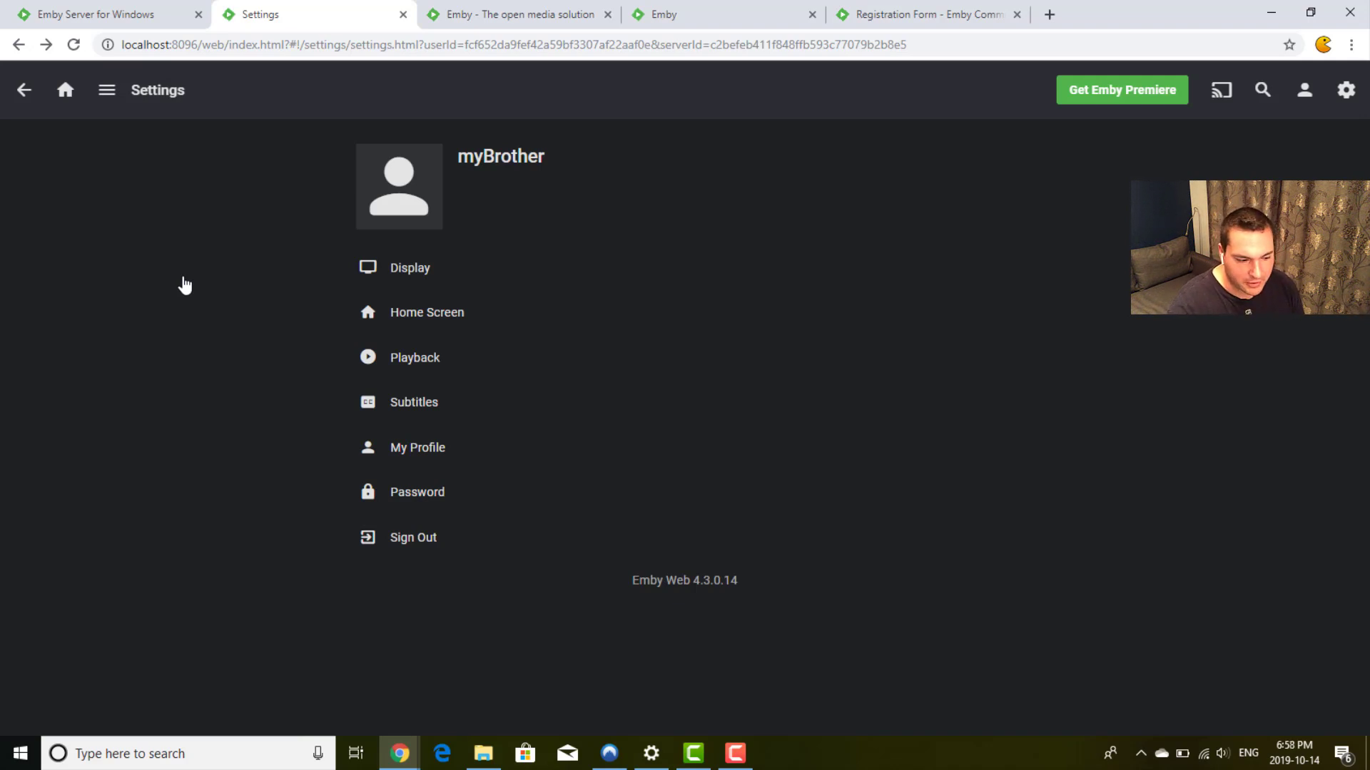
pyautogui.click(404, 404)
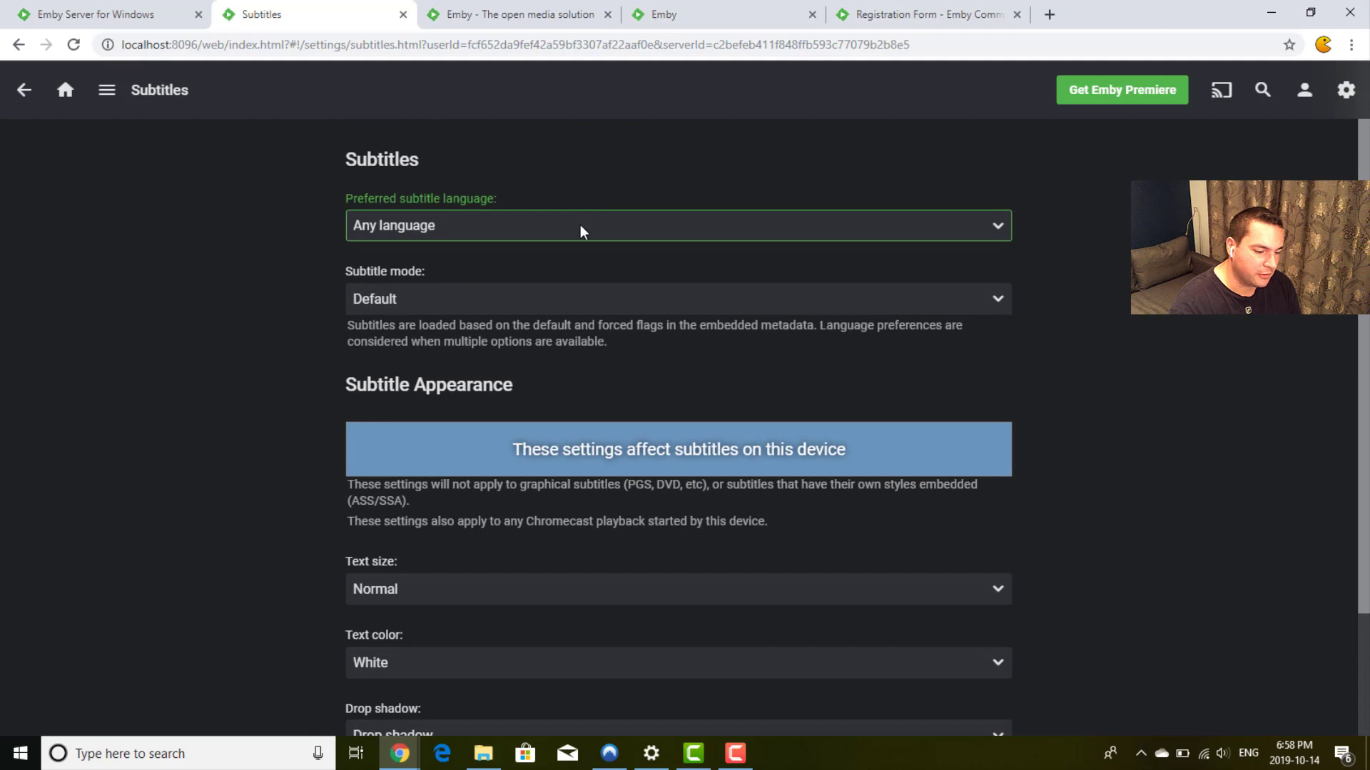
# Step: Keep subtitle language on Any language and Subtitle mode on Default, then return to settings
pyautogui.click(580, 225)
pyautogui.click(580, 224)
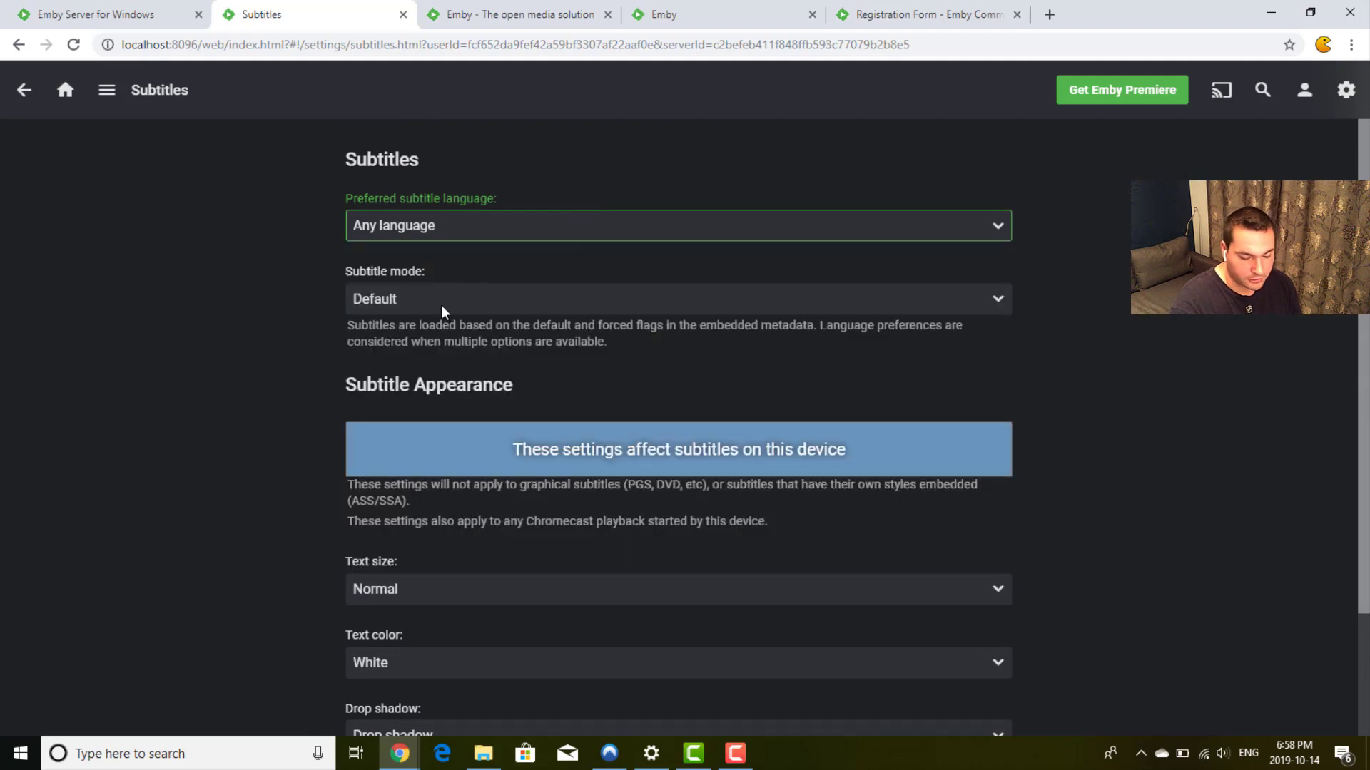
pyautogui.click(339, 315)
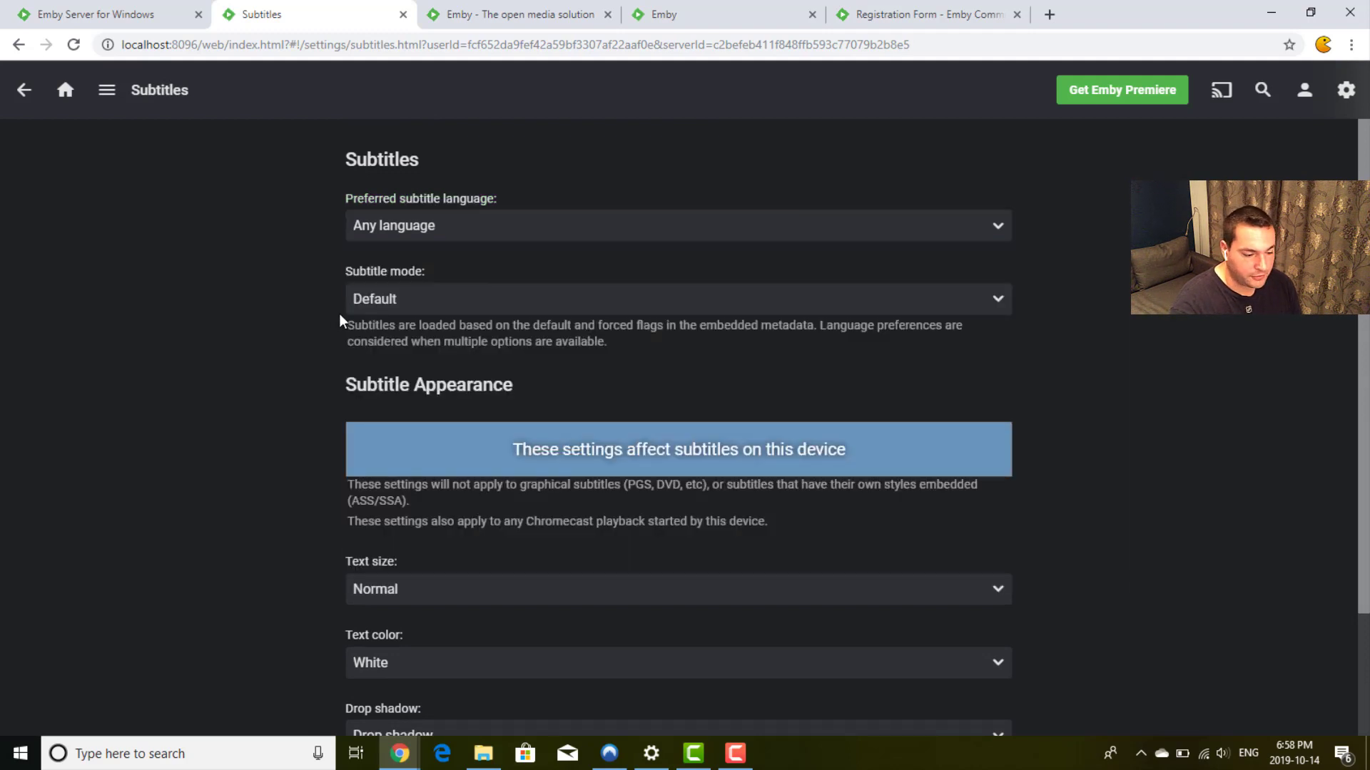
pyautogui.click(488, 303)
pyautogui.click(488, 303)
pyautogui.click(487, 303)
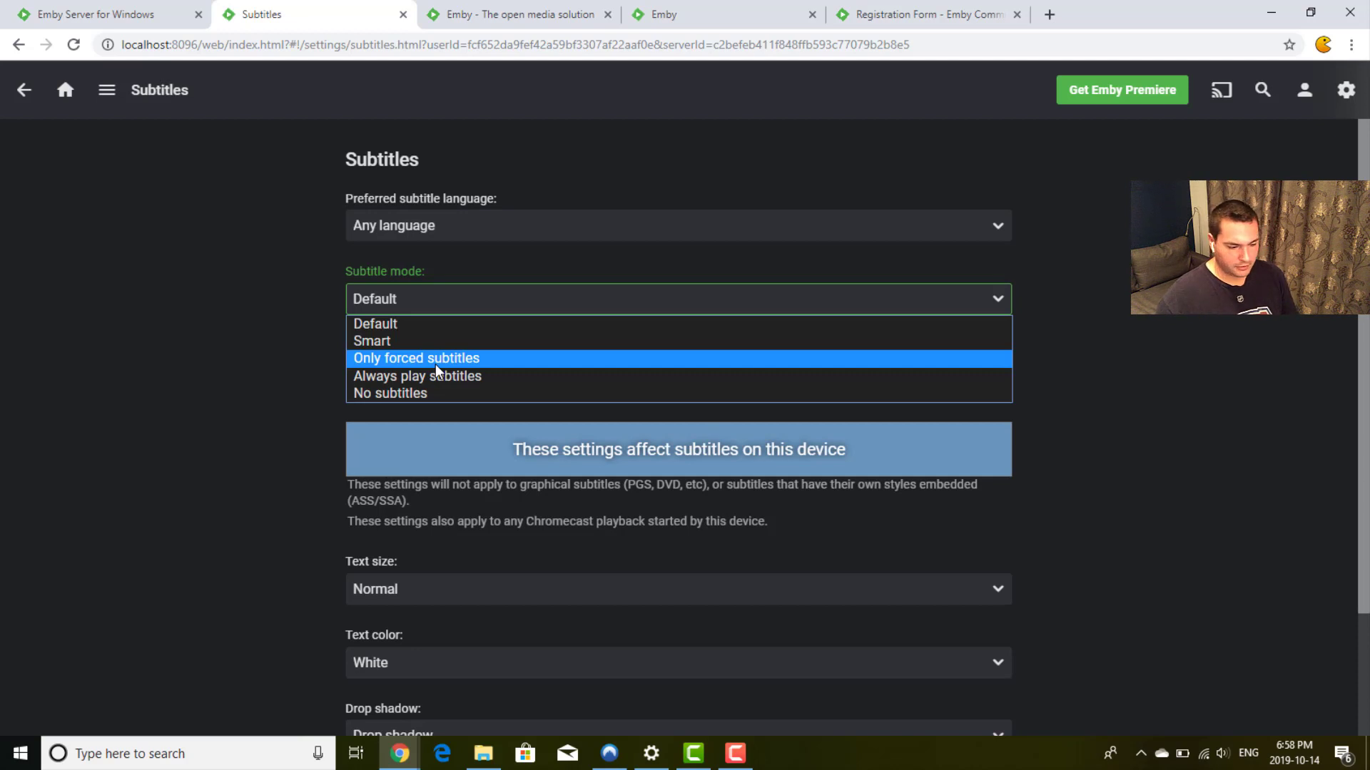
pyautogui.press('Escape')
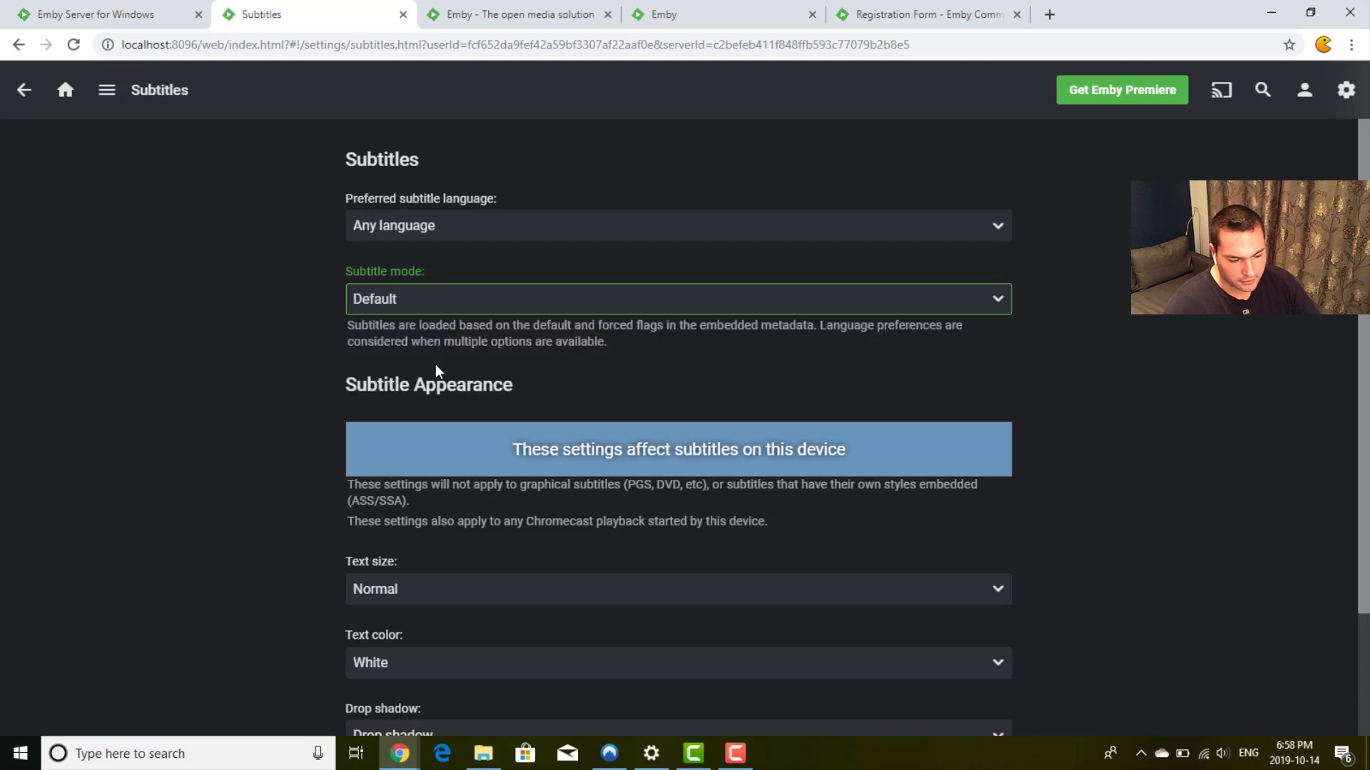
pyautogui.click(281, 386)
pyautogui.scroll(-3, 281, 386)
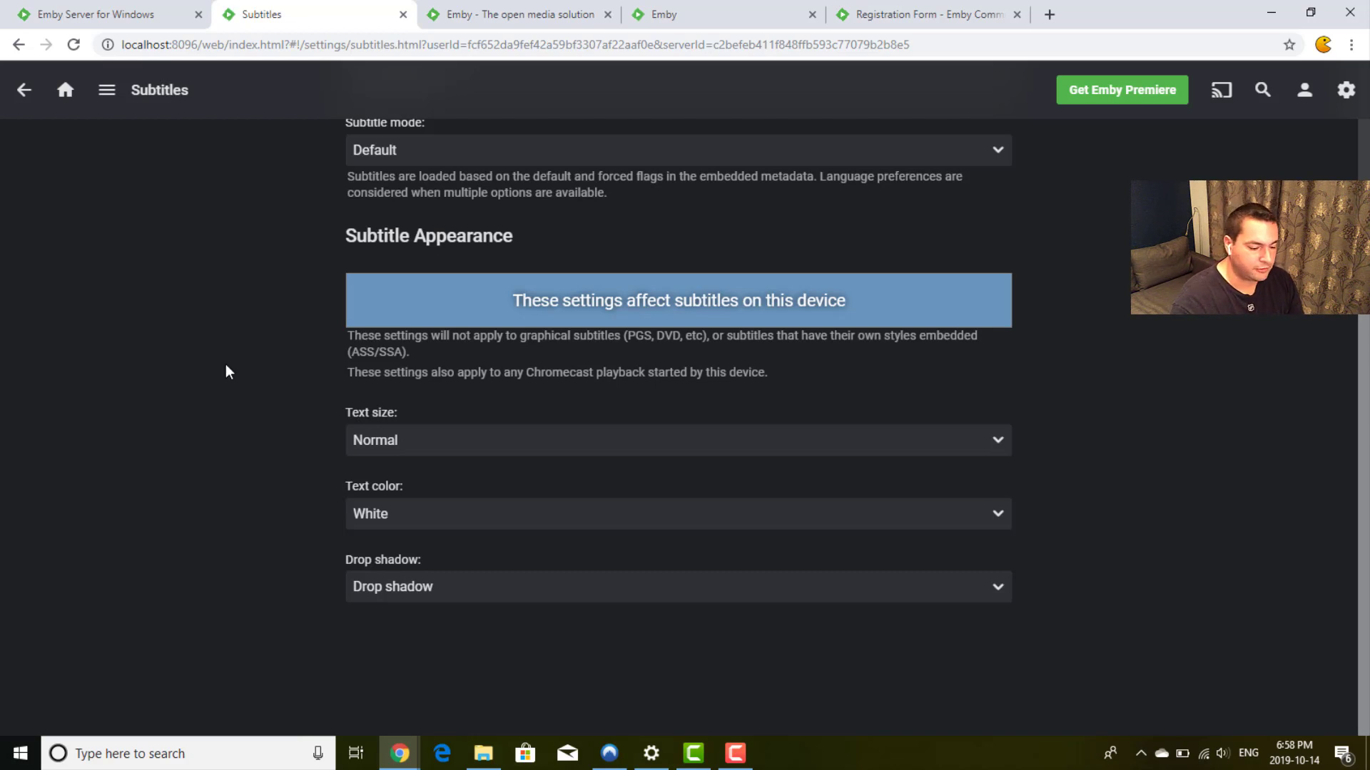
pyautogui.click(24, 90)
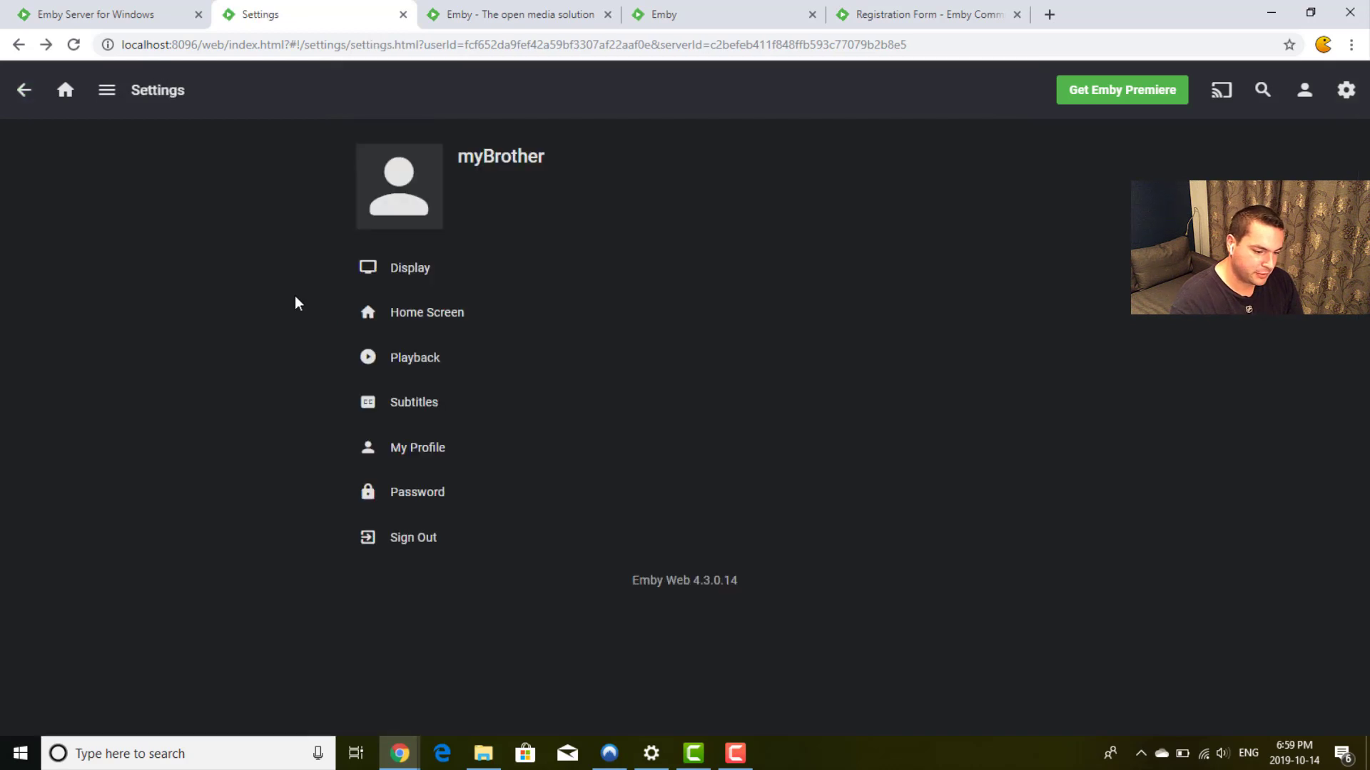
# Step: Glance at My Profile, return to the user edit page, then visit Users and Emby Premiere
pyautogui.click(434, 450)
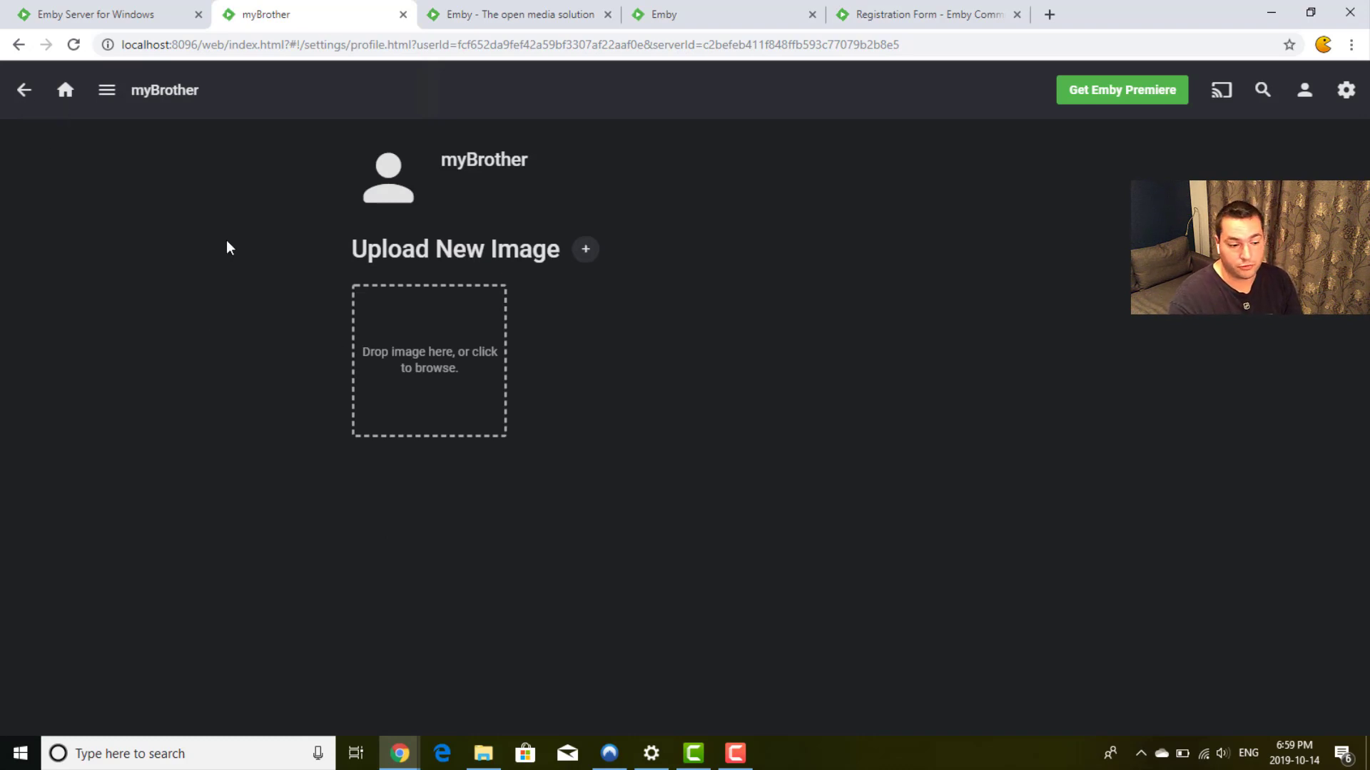
pyautogui.click(16, 93)
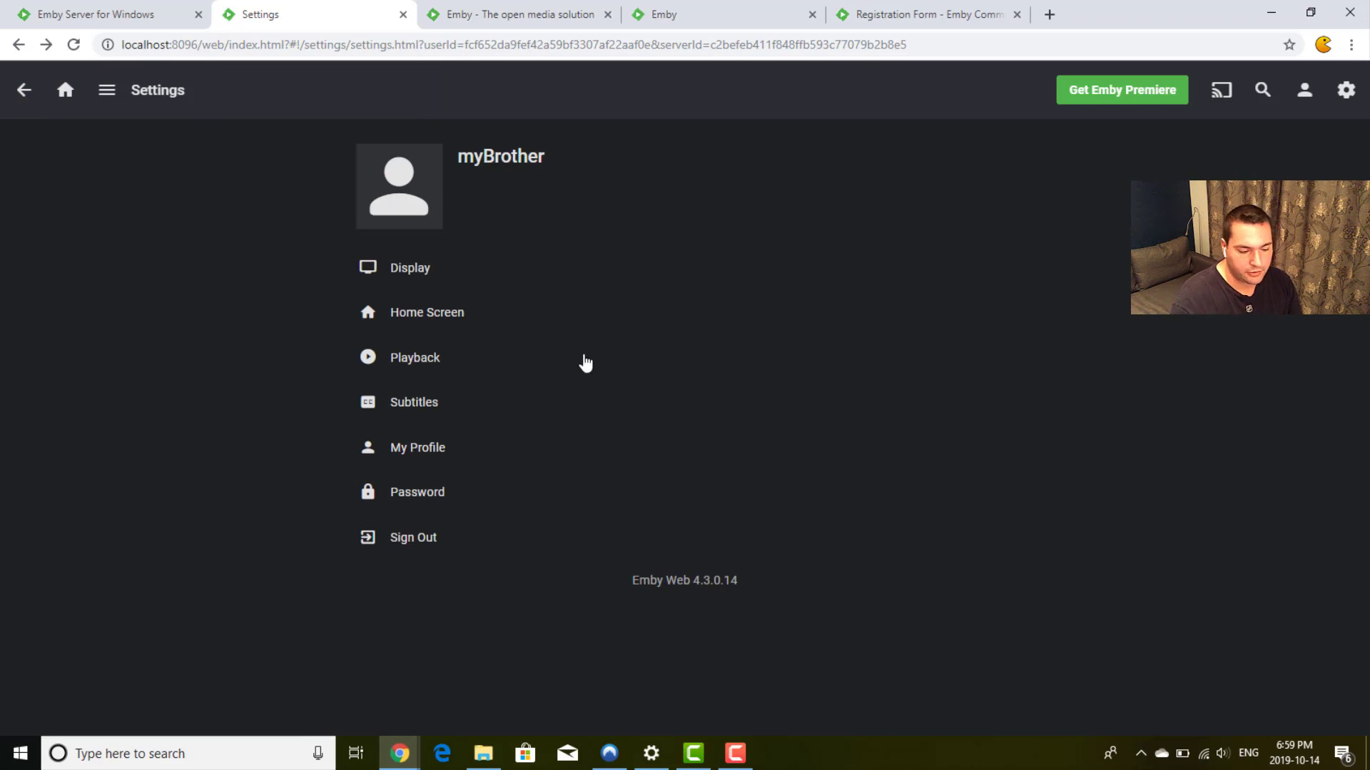
pyautogui.click(25, 91)
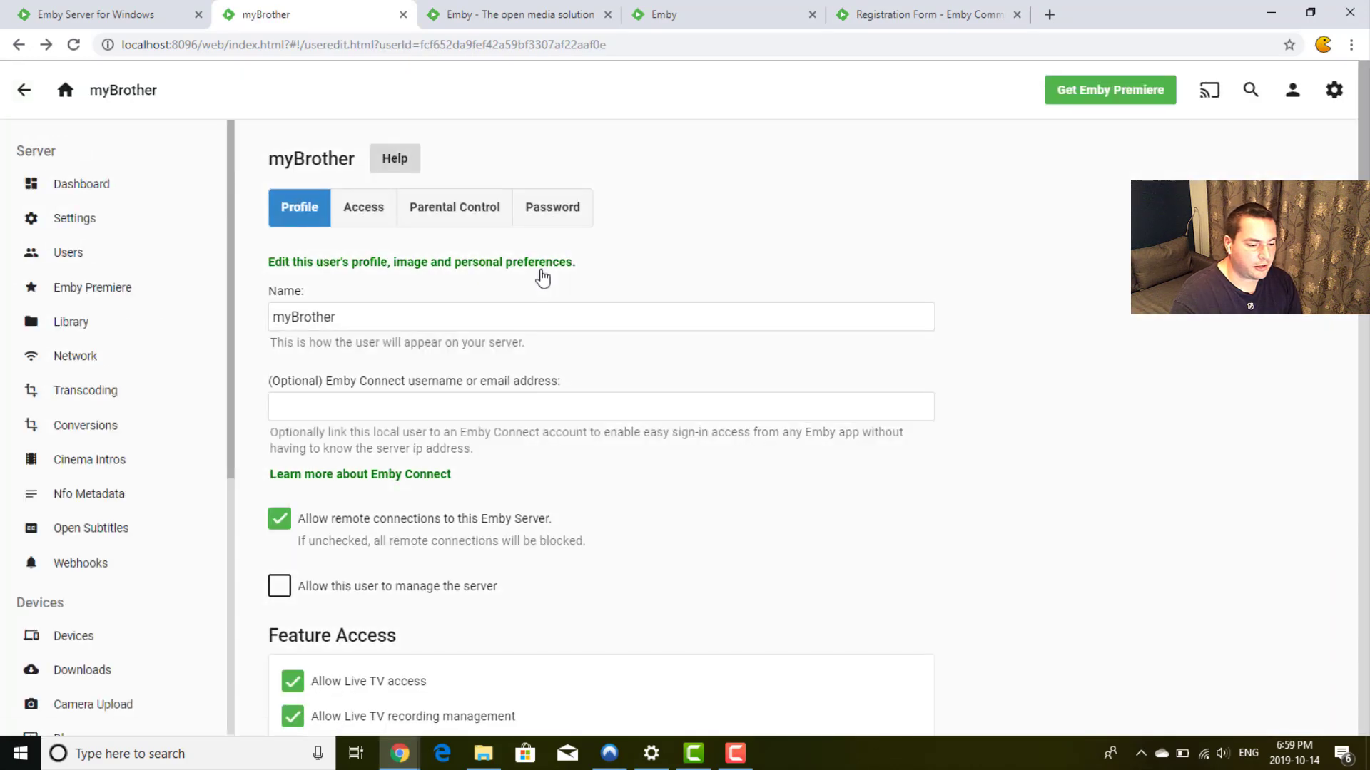
pyautogui.click(74, 257)
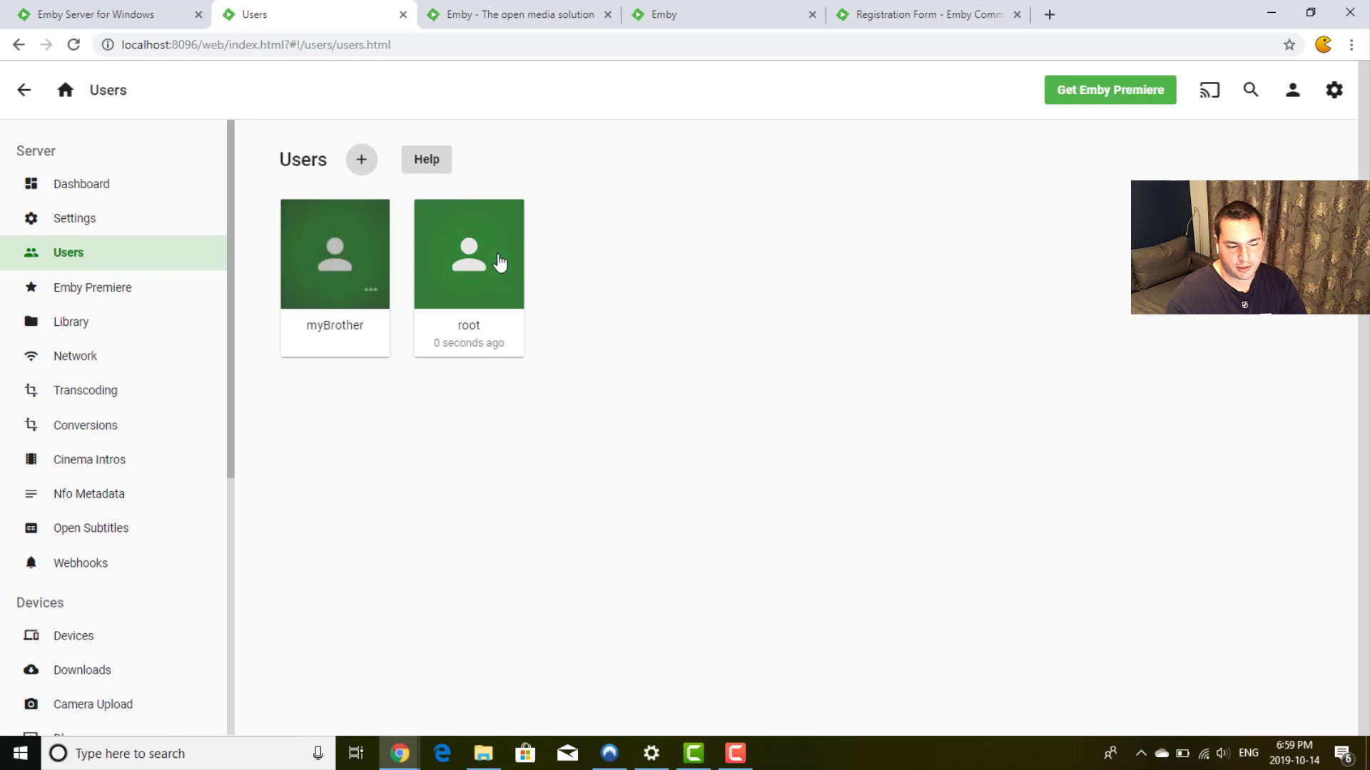
pyautogui.click(126, 300)
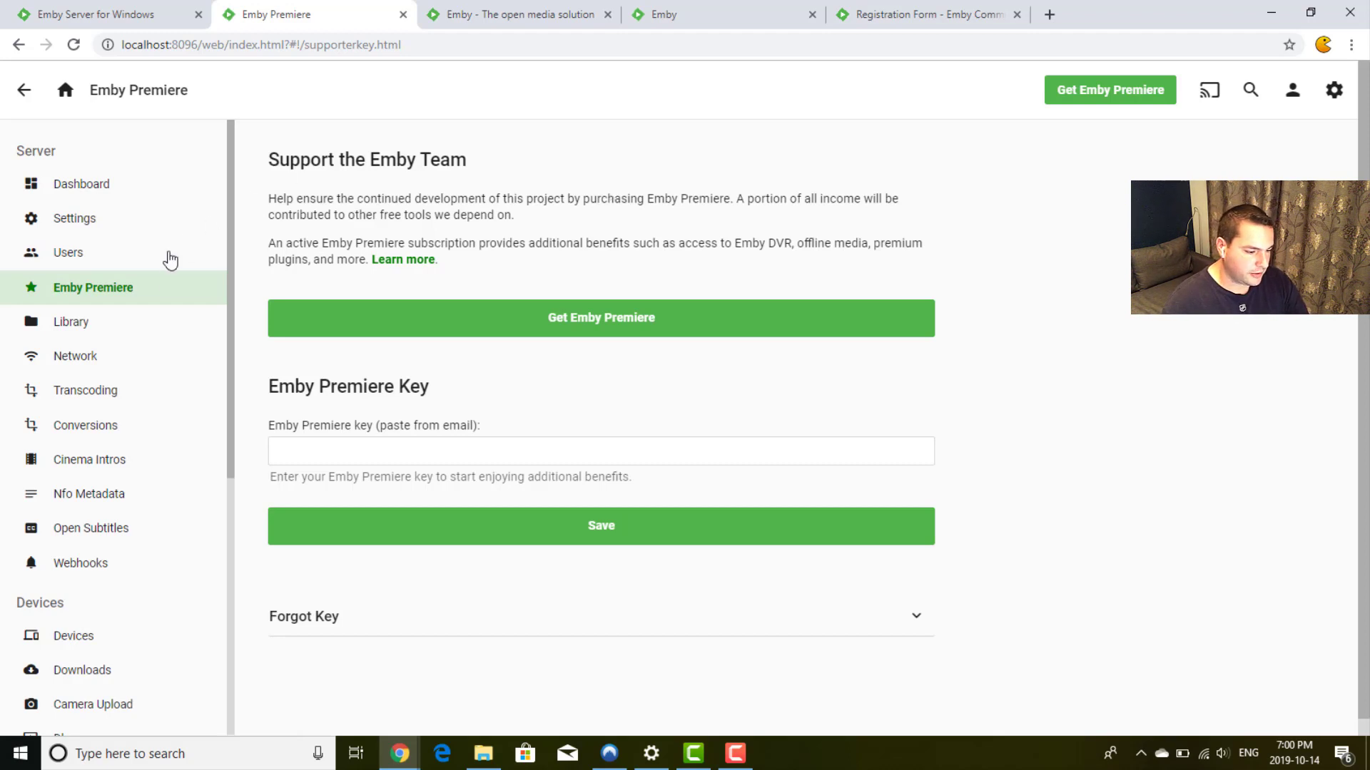
# Step: Review the Library page, English/United States metadata defaults, and the Advanced library settings
pyautogui.click(108, 330)
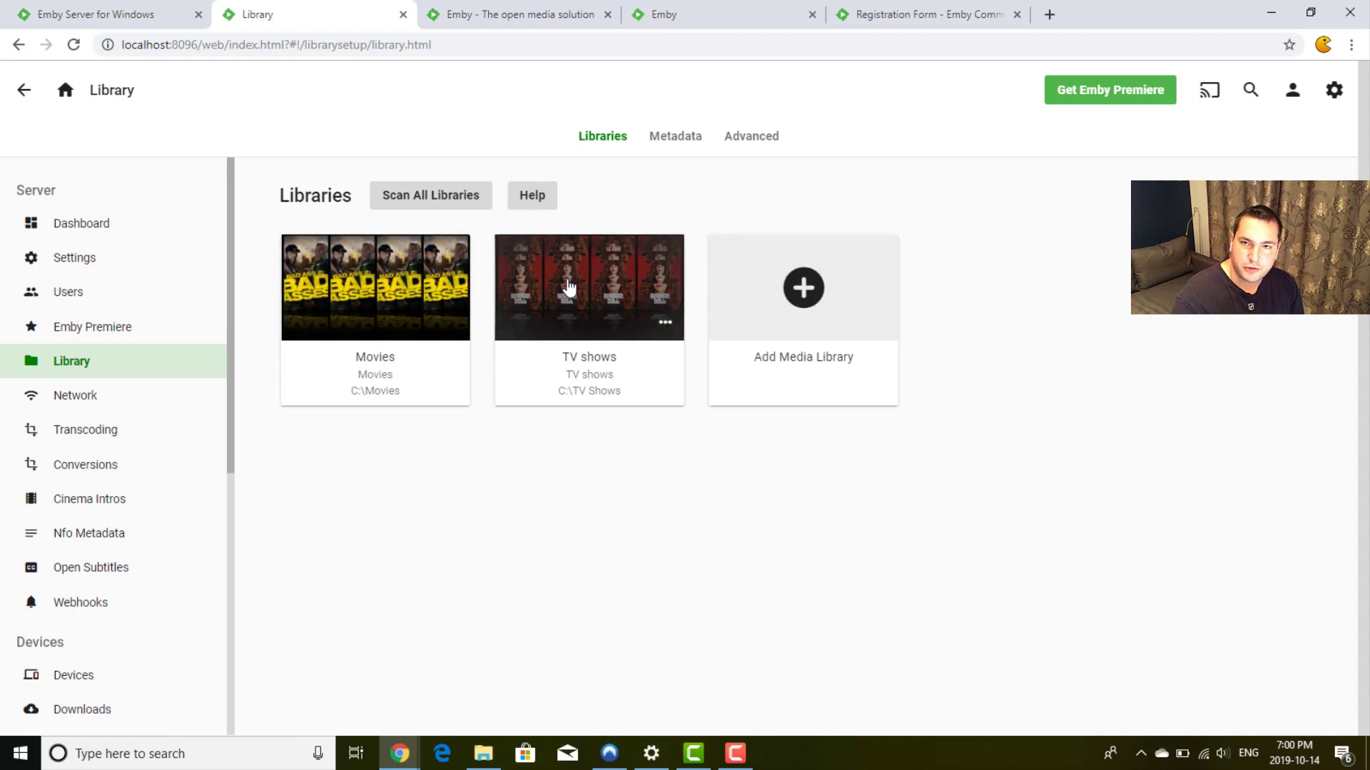
pyautogui.click(689, 135)
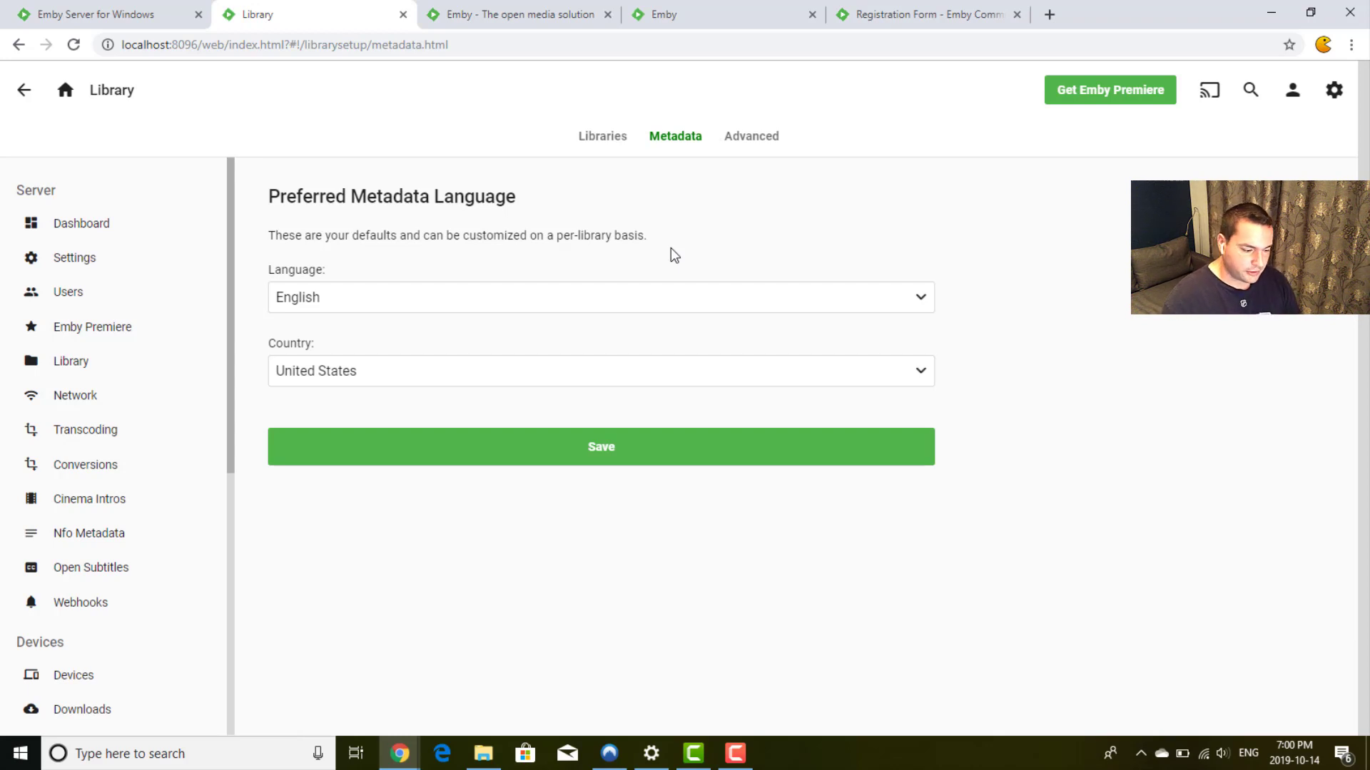
pyautogui.click(746, 138)
pyautogui.scroll(-3, 892, 218)
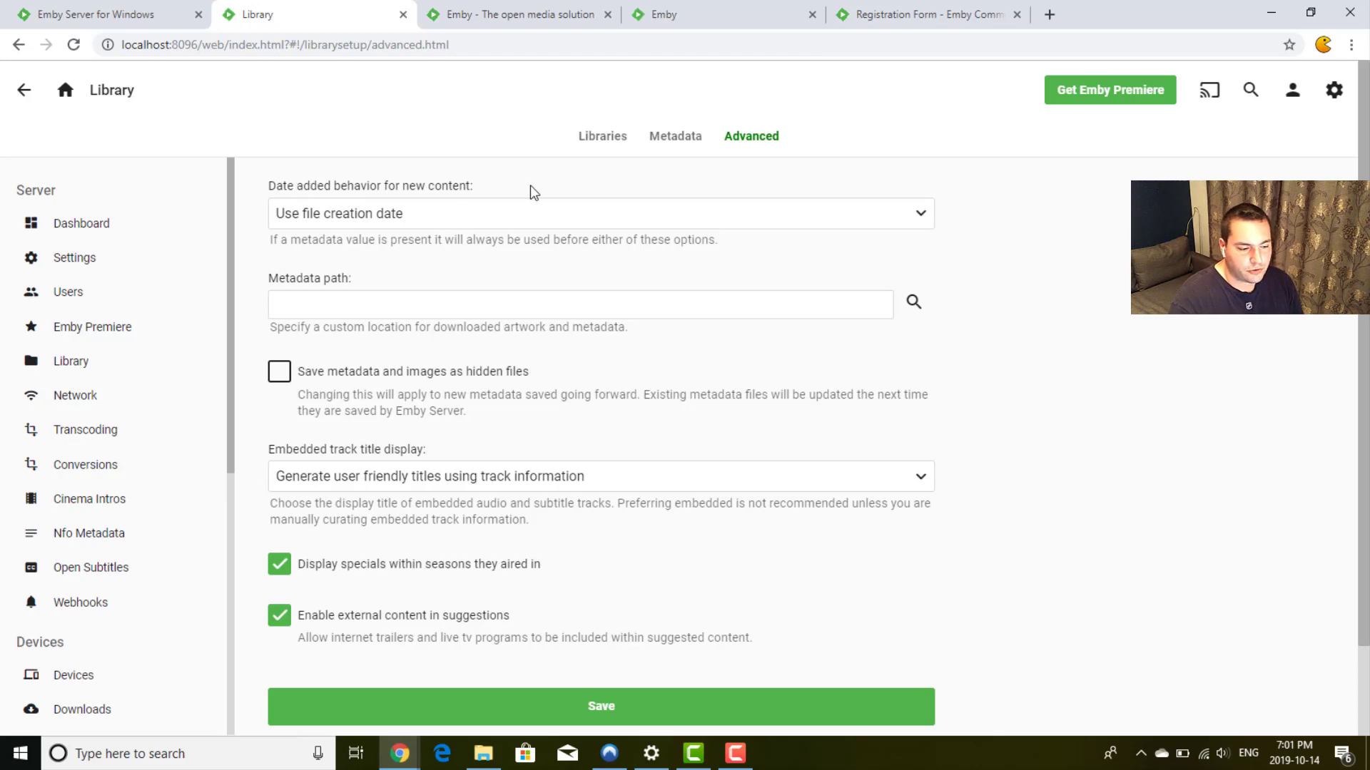
pyautogui.click(660, 225)
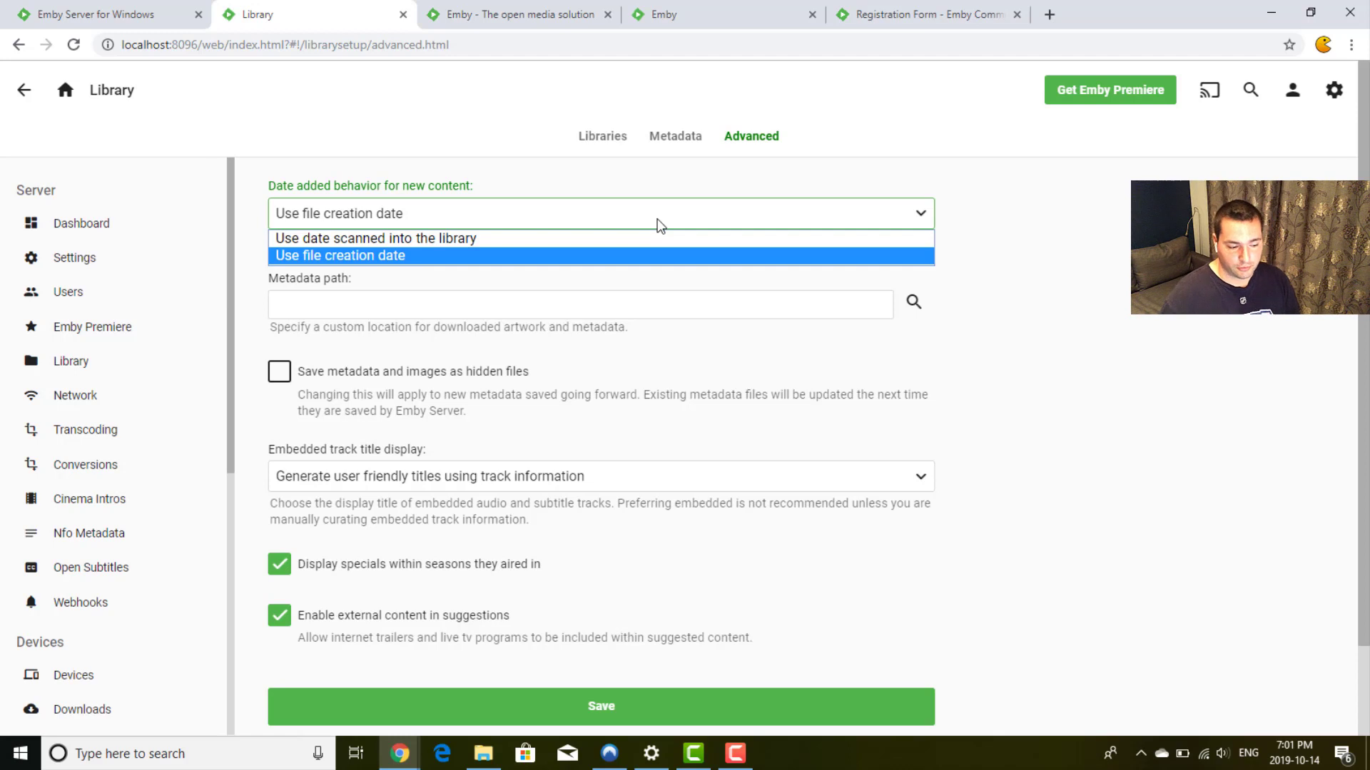
pyautogui.click(1141, 237)
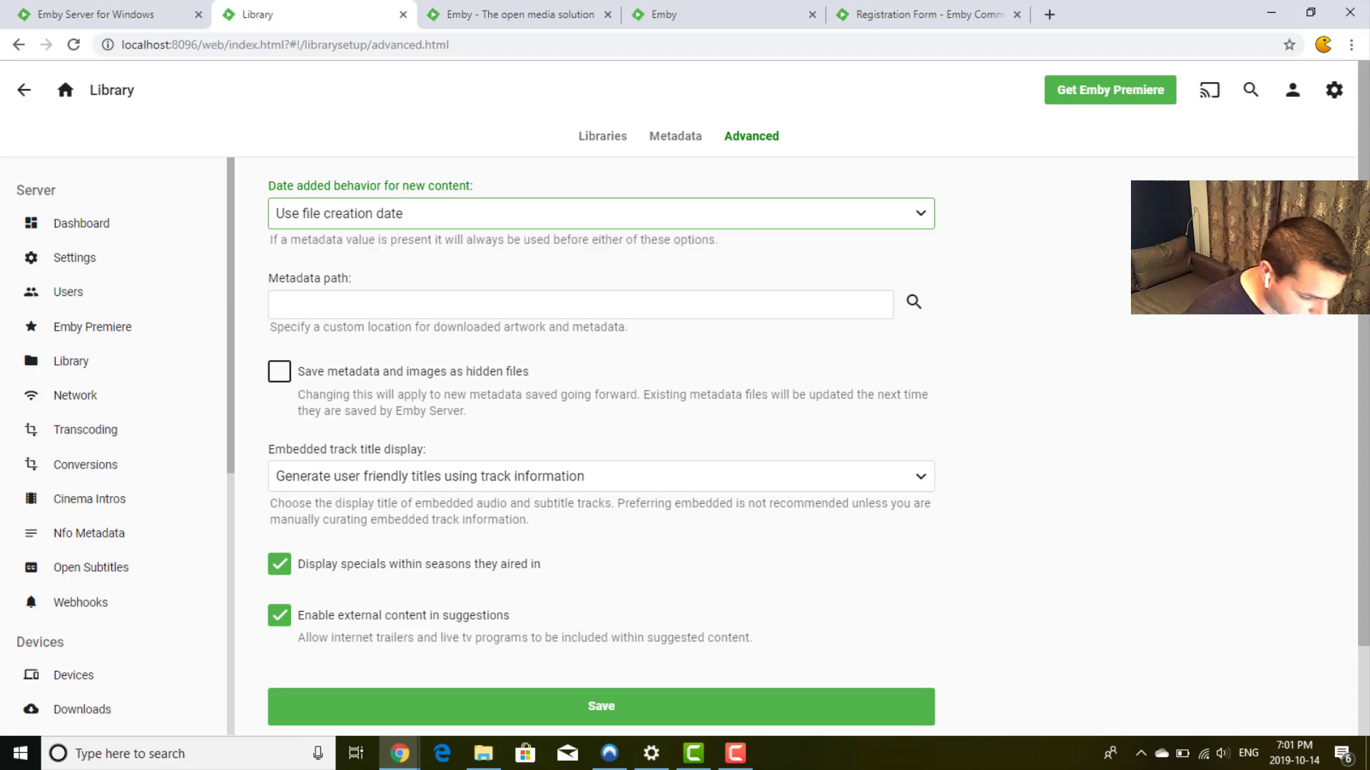
pyautogui.click(971, 234)
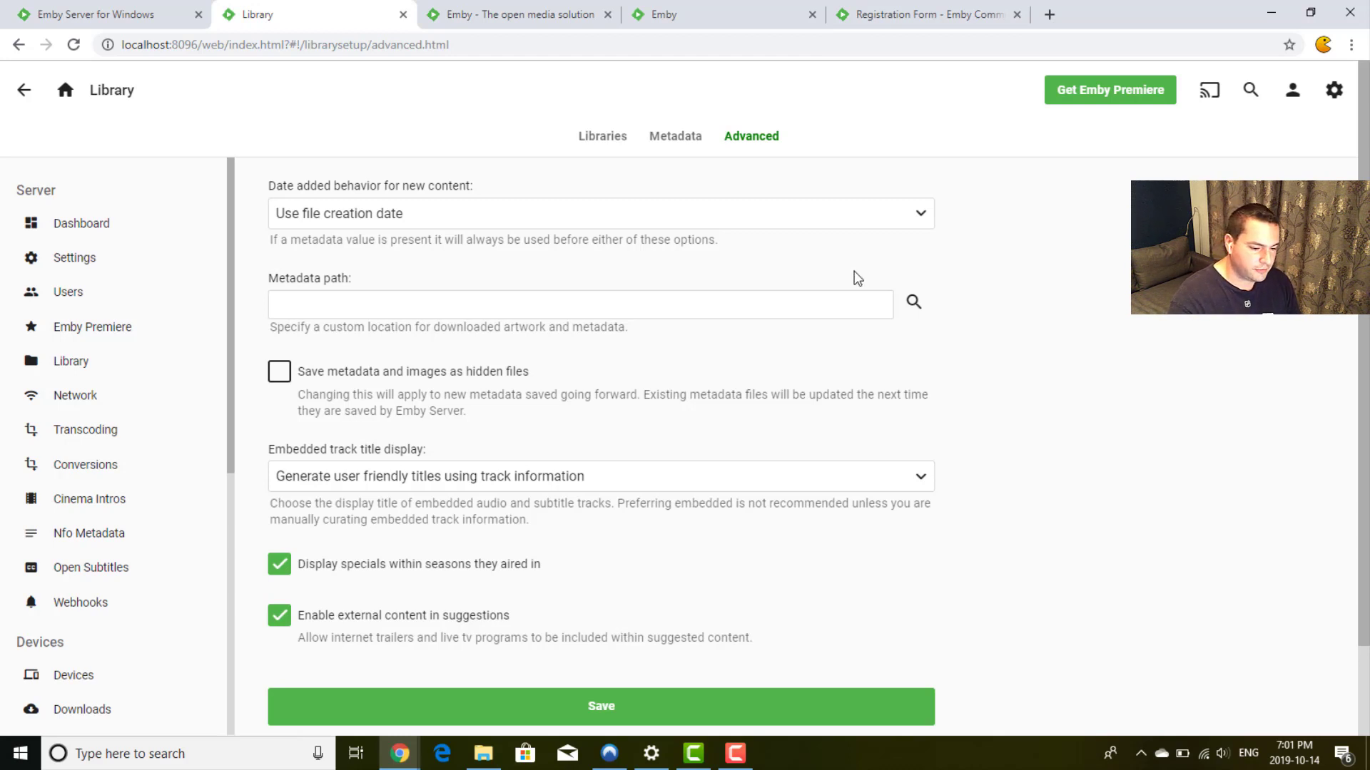
pyautogui.click(717, 301)
pyautogui.click(988, 340)
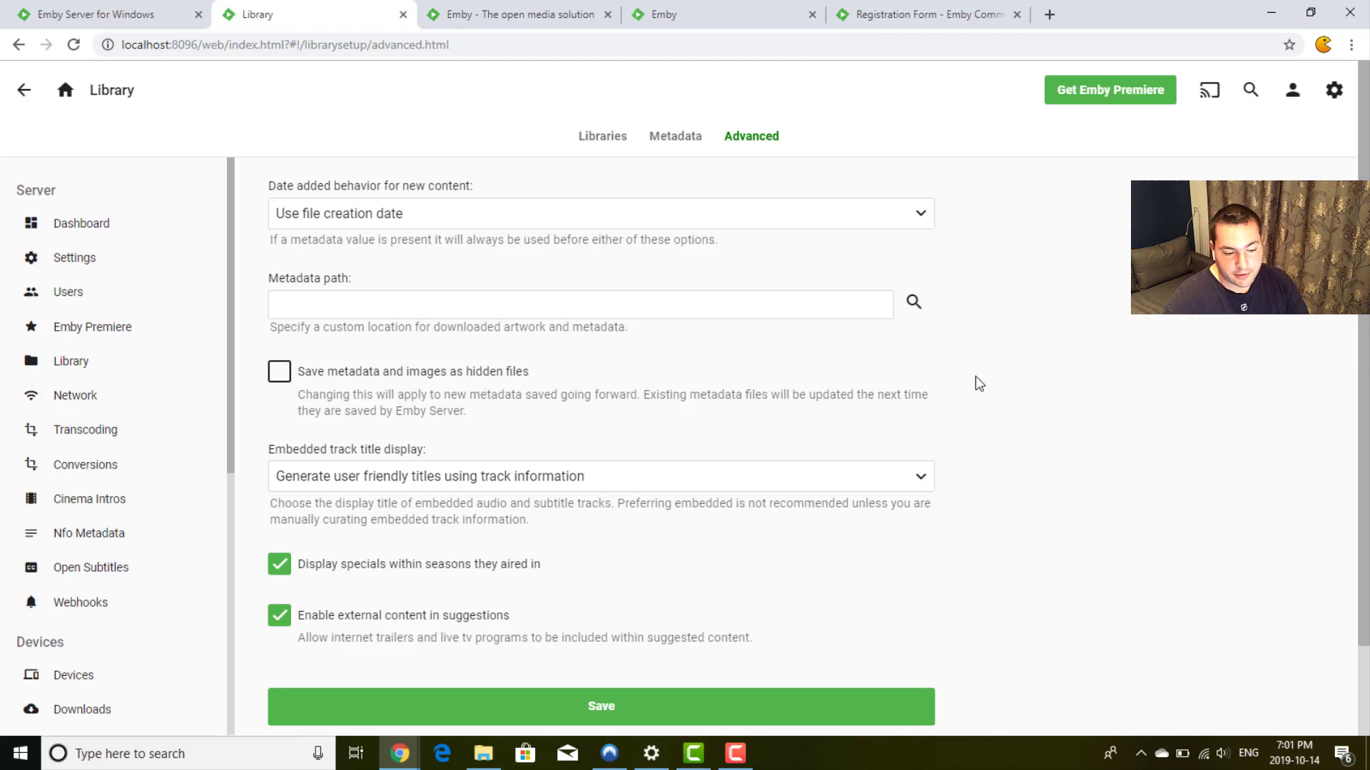
pyautogui.scroll(-2, 974, 375)
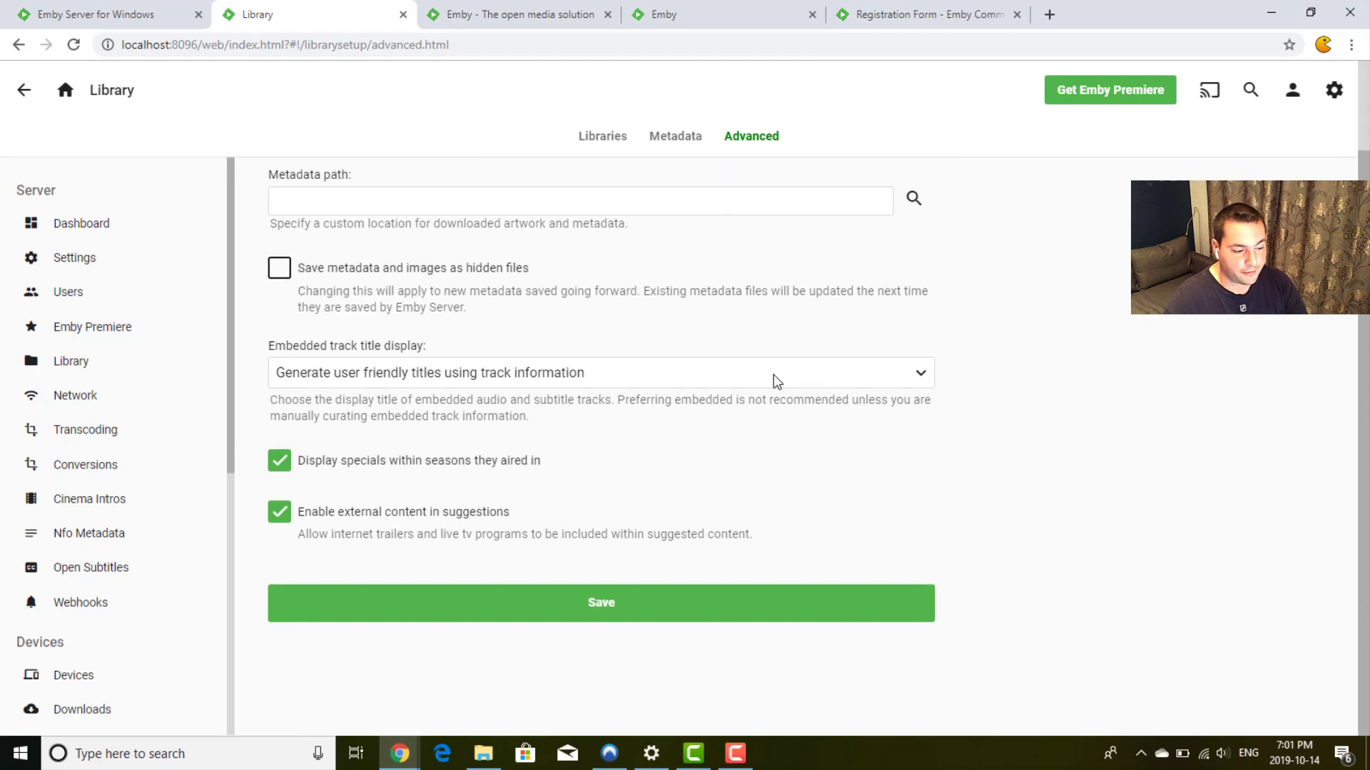
pyautogui.click(773, 374)
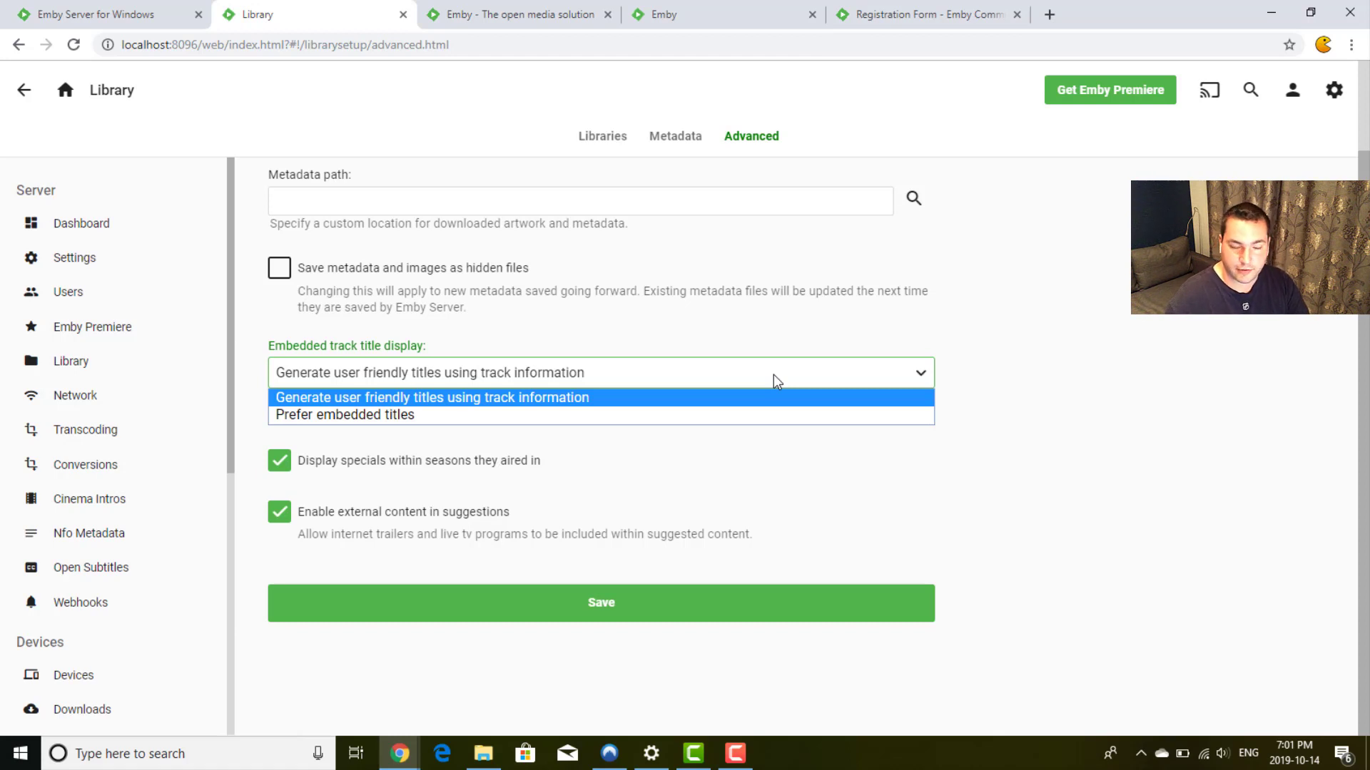
pyautogui.click(774, 375)
pyautogui.click(774, 375)
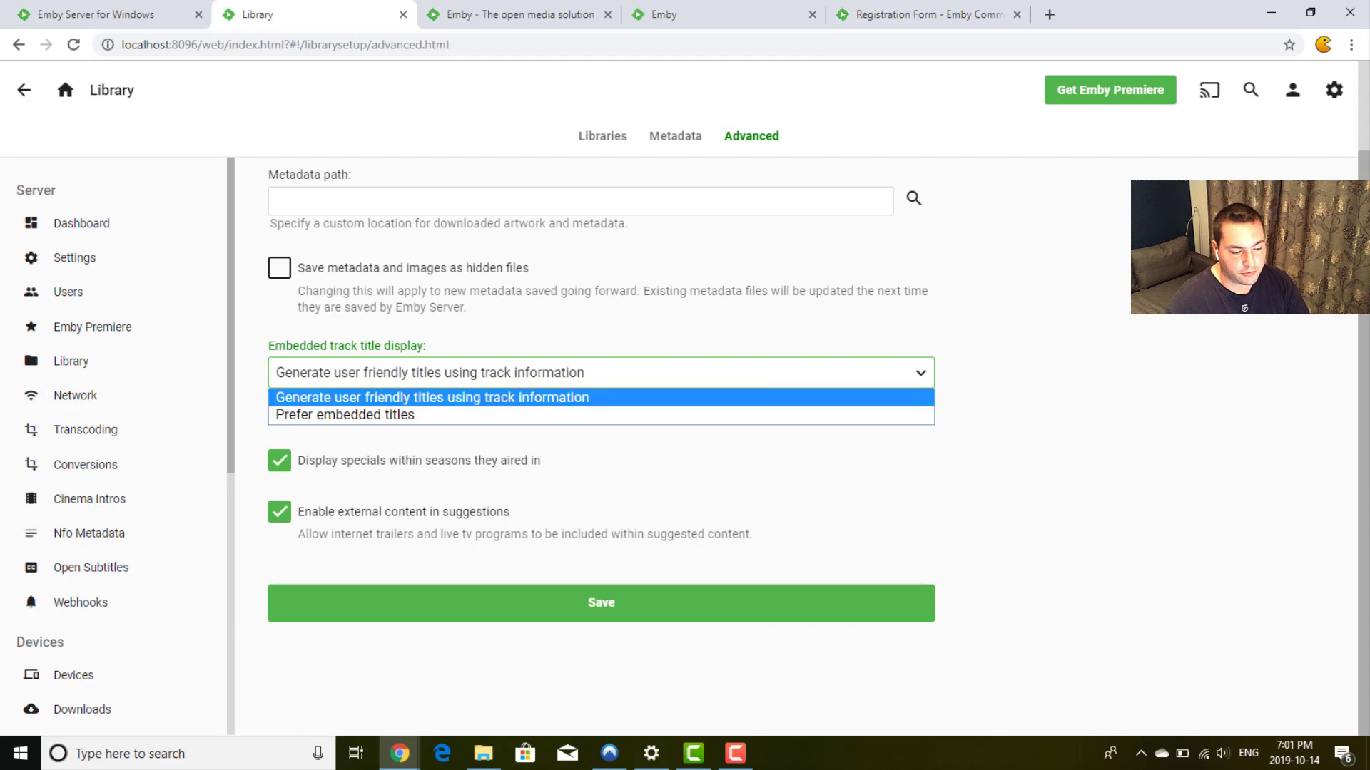
pyautogui.click(642, 378)
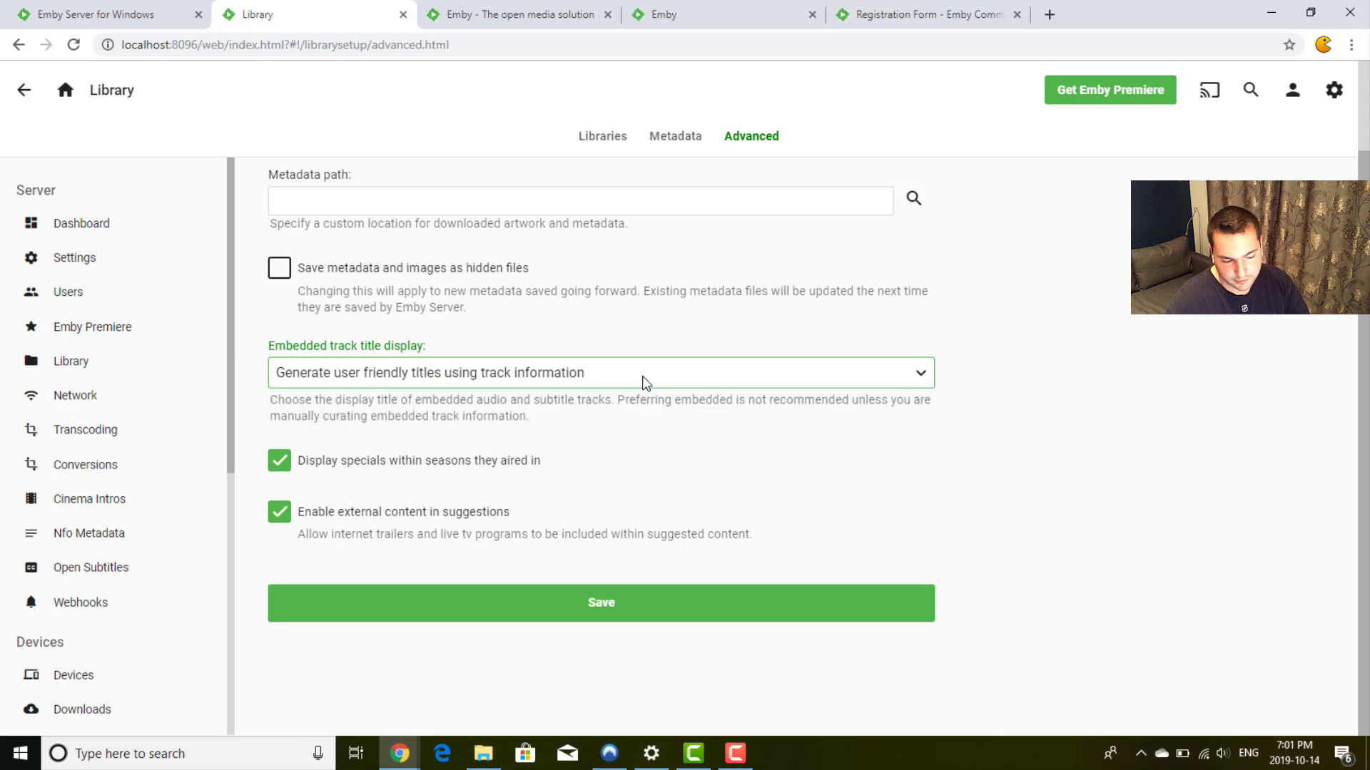
pyautogui.click(375, 433)
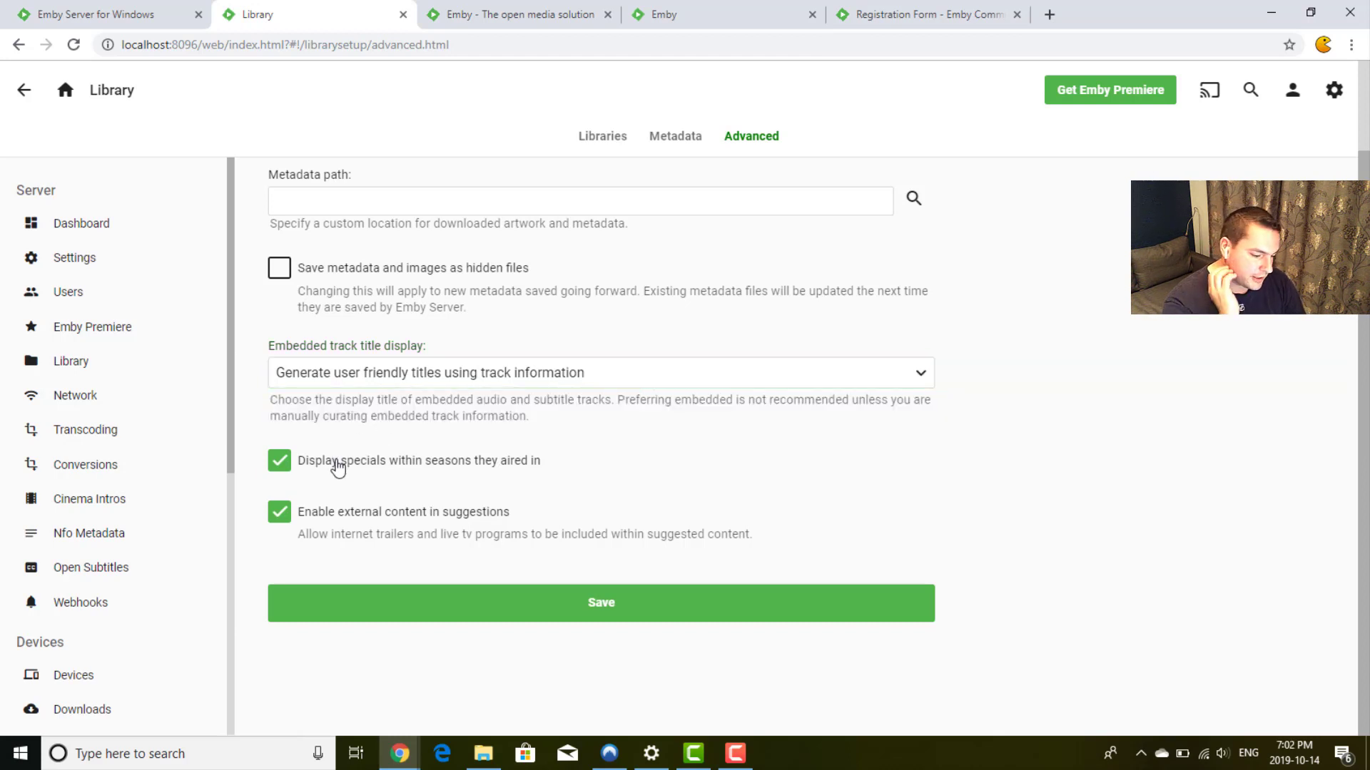
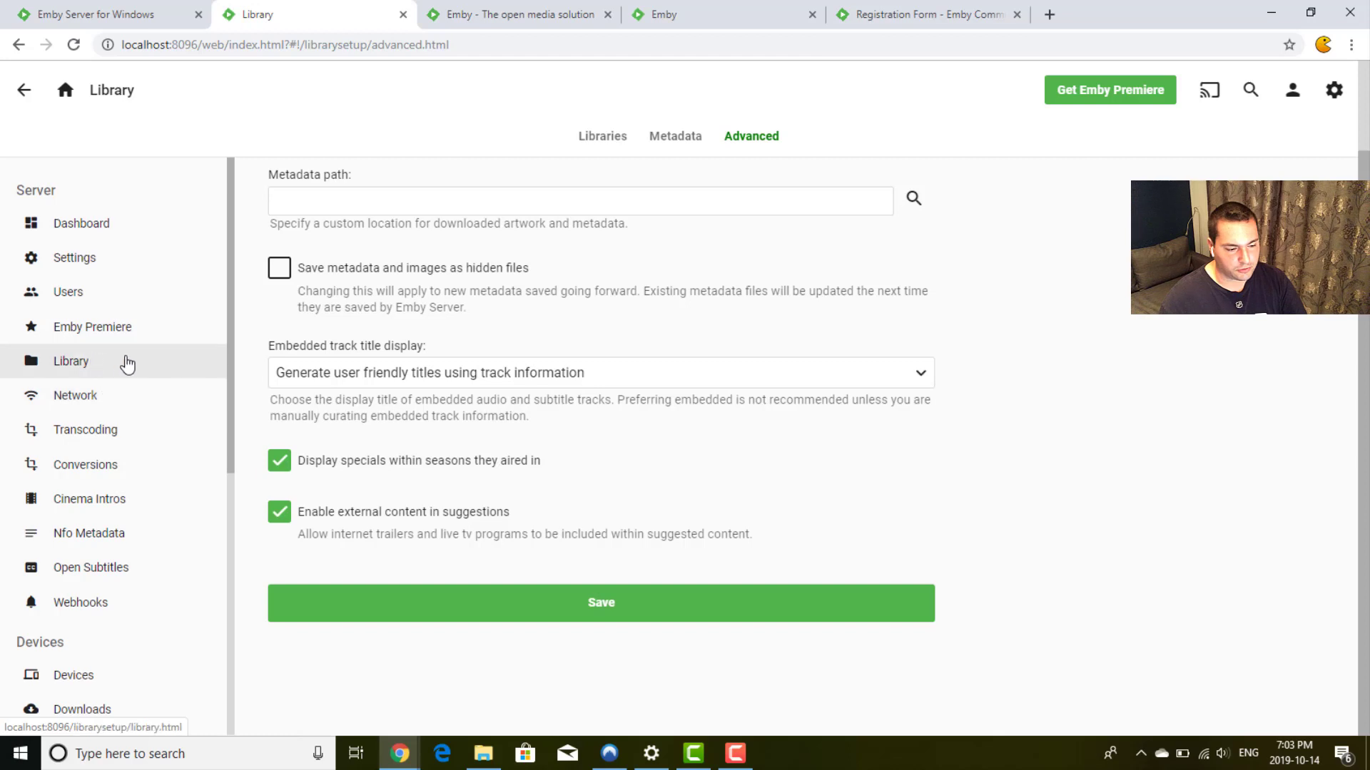
# Step: Open the Network page showing http port 8096, https port 8920 and remote connections allowed
pyautogui.click(107, 394)
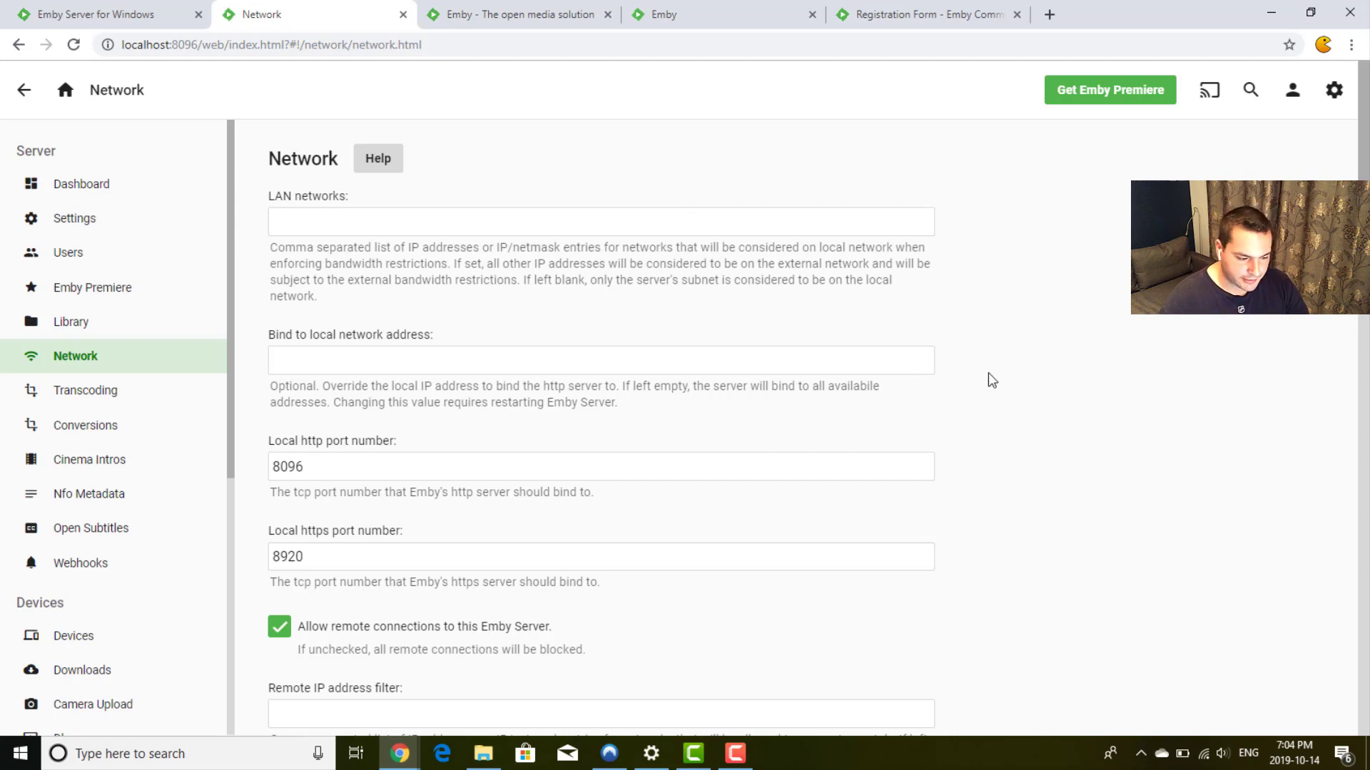
pyautogui.scroll(-2, 990, 379)
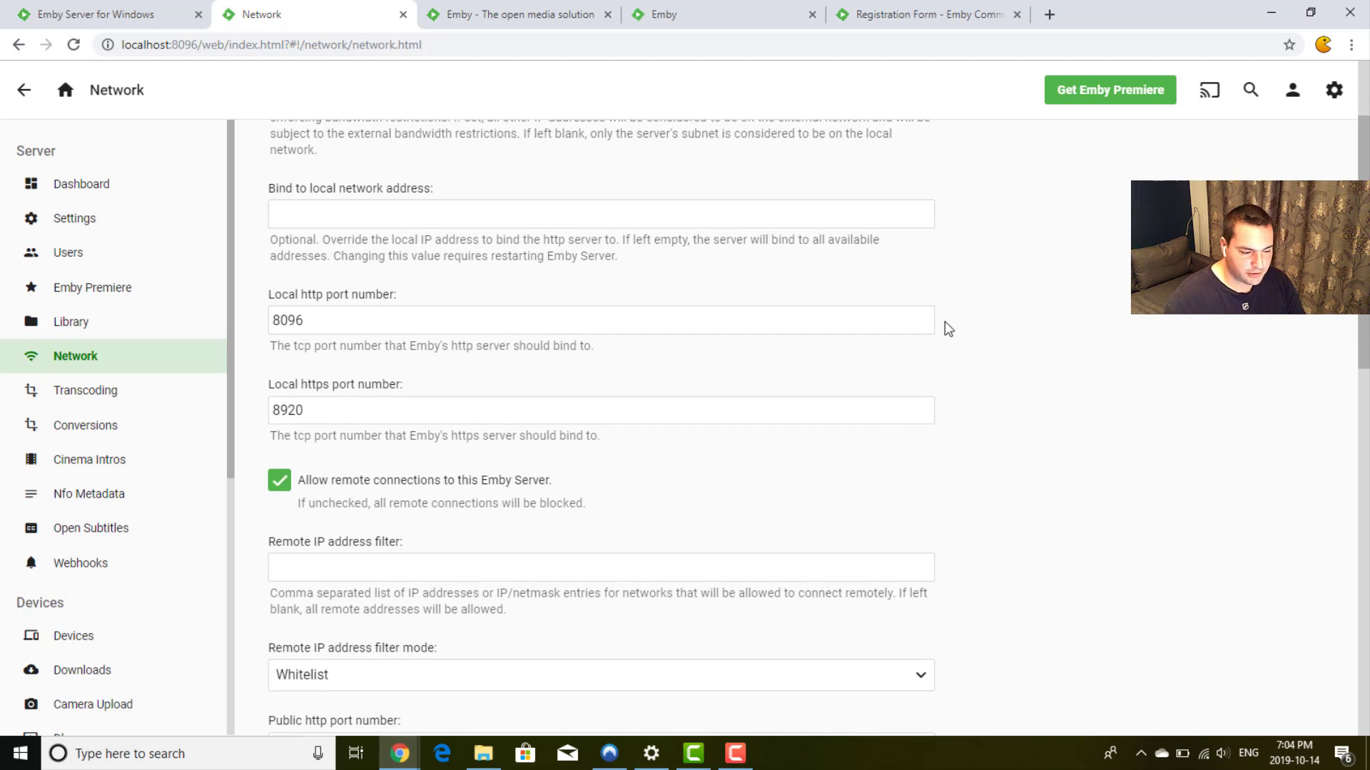
pyautogui.scroll(-3, 944, 322)
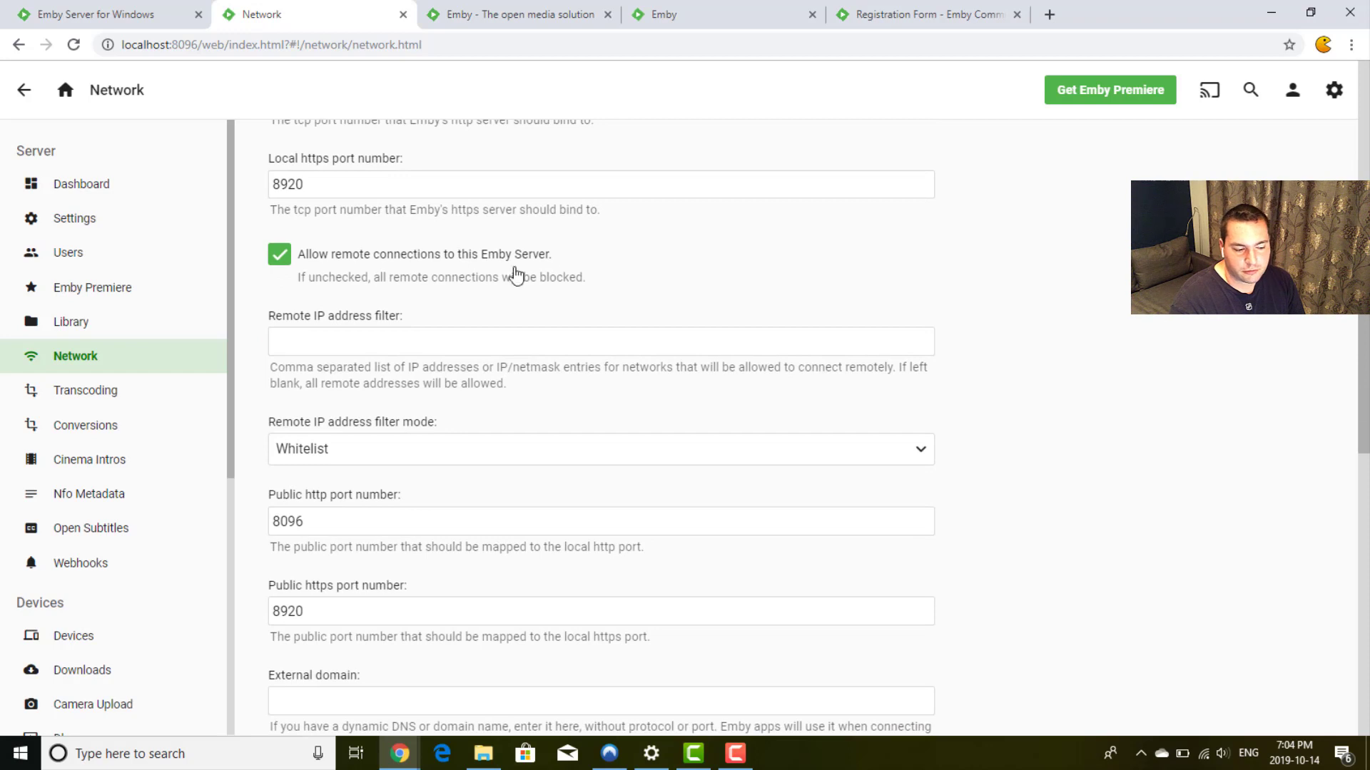
pyautogui.scroll(-1, 982, 295)
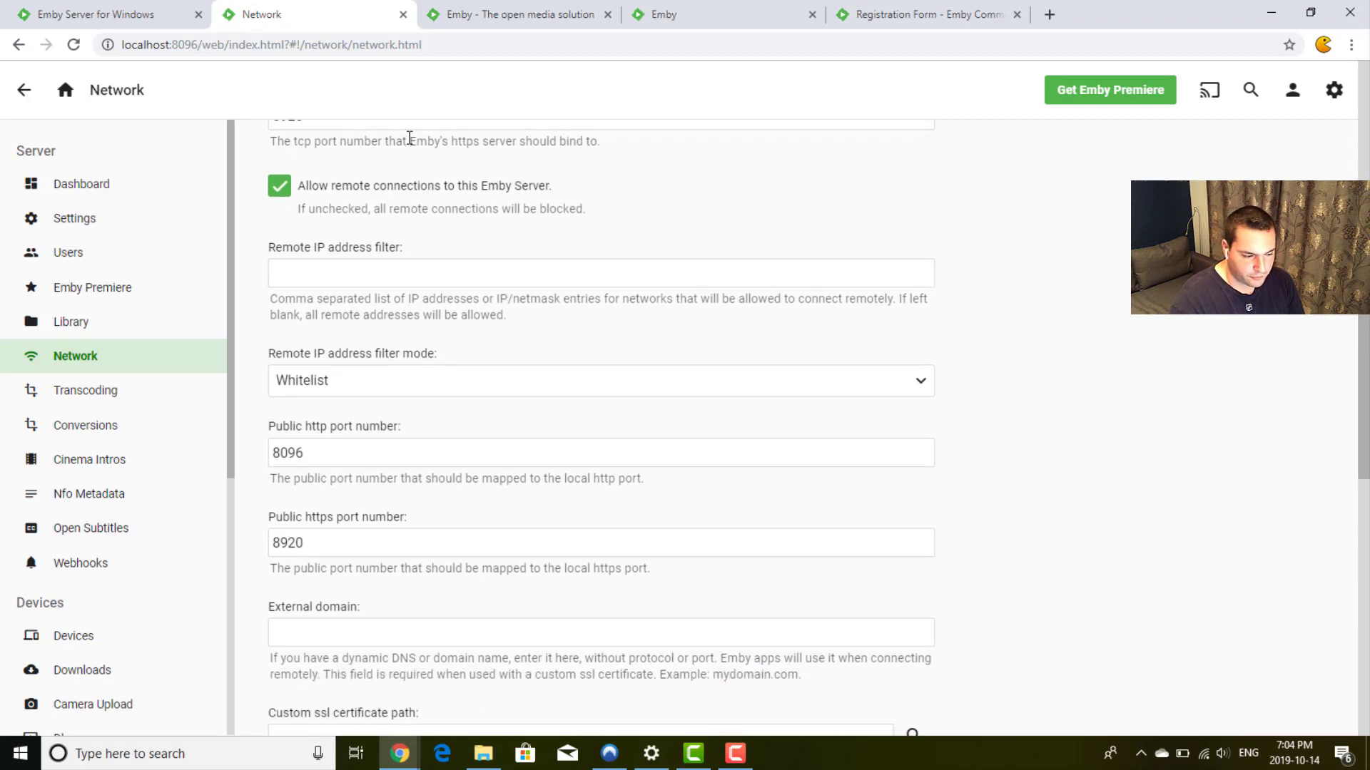
pyautogui.click(368, 189)
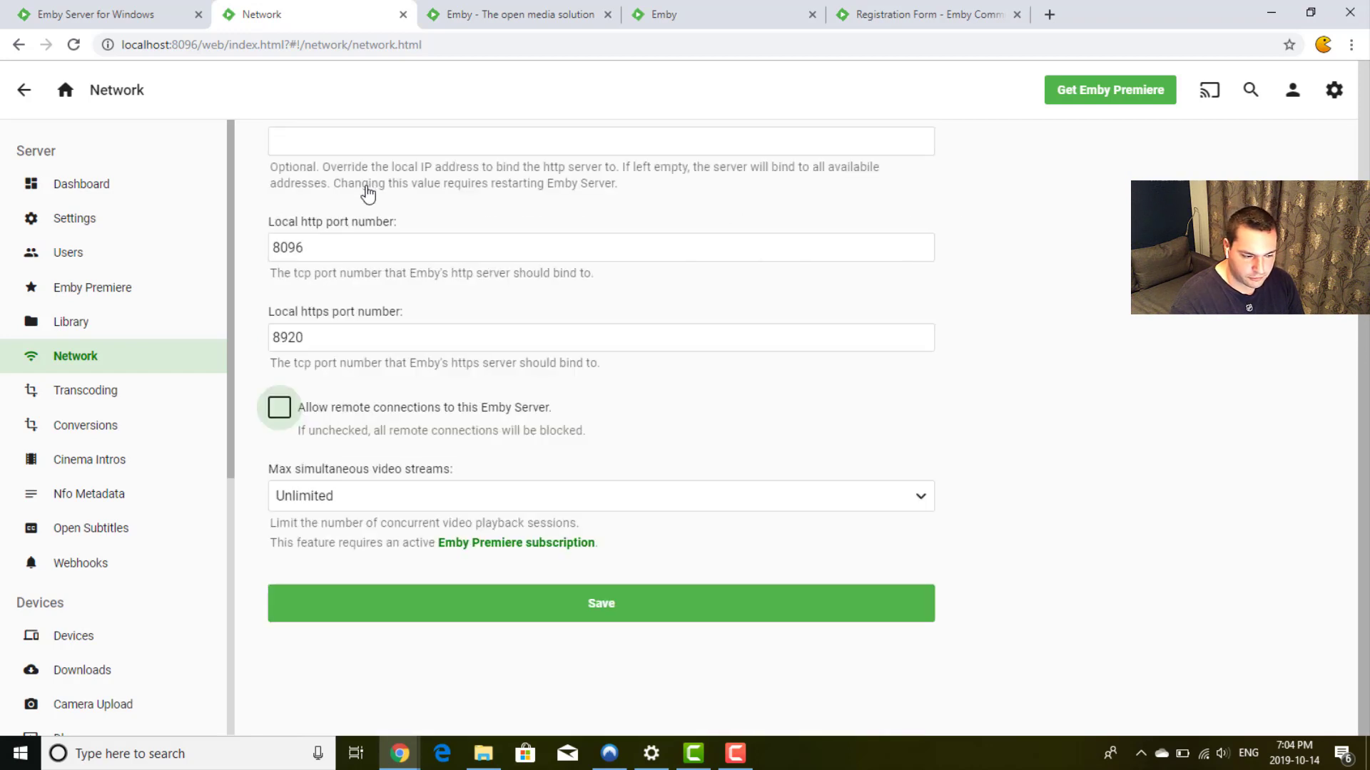
pyautogui.click(308, 406)
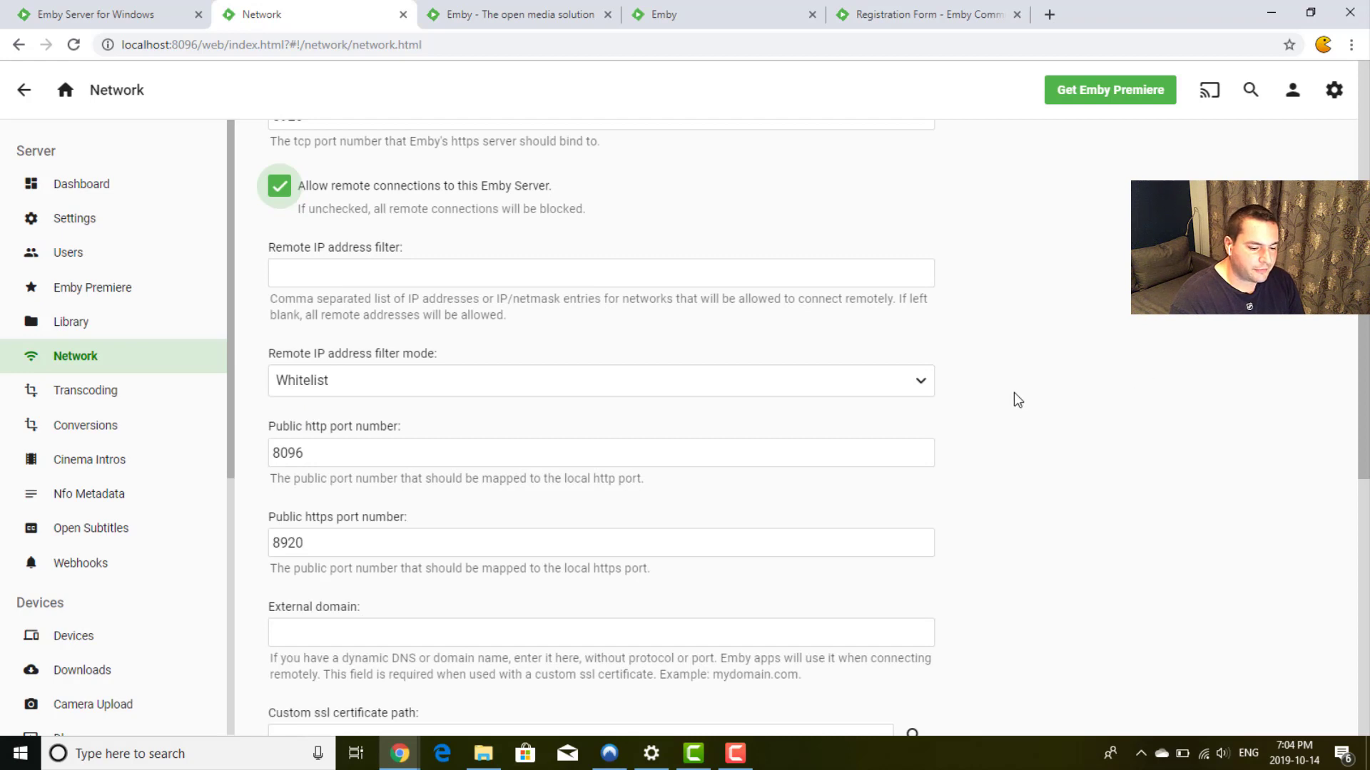
pyautogui.scroll(-1, 1015, 398)
pyautogui.scroll(-2, 1016, 399)
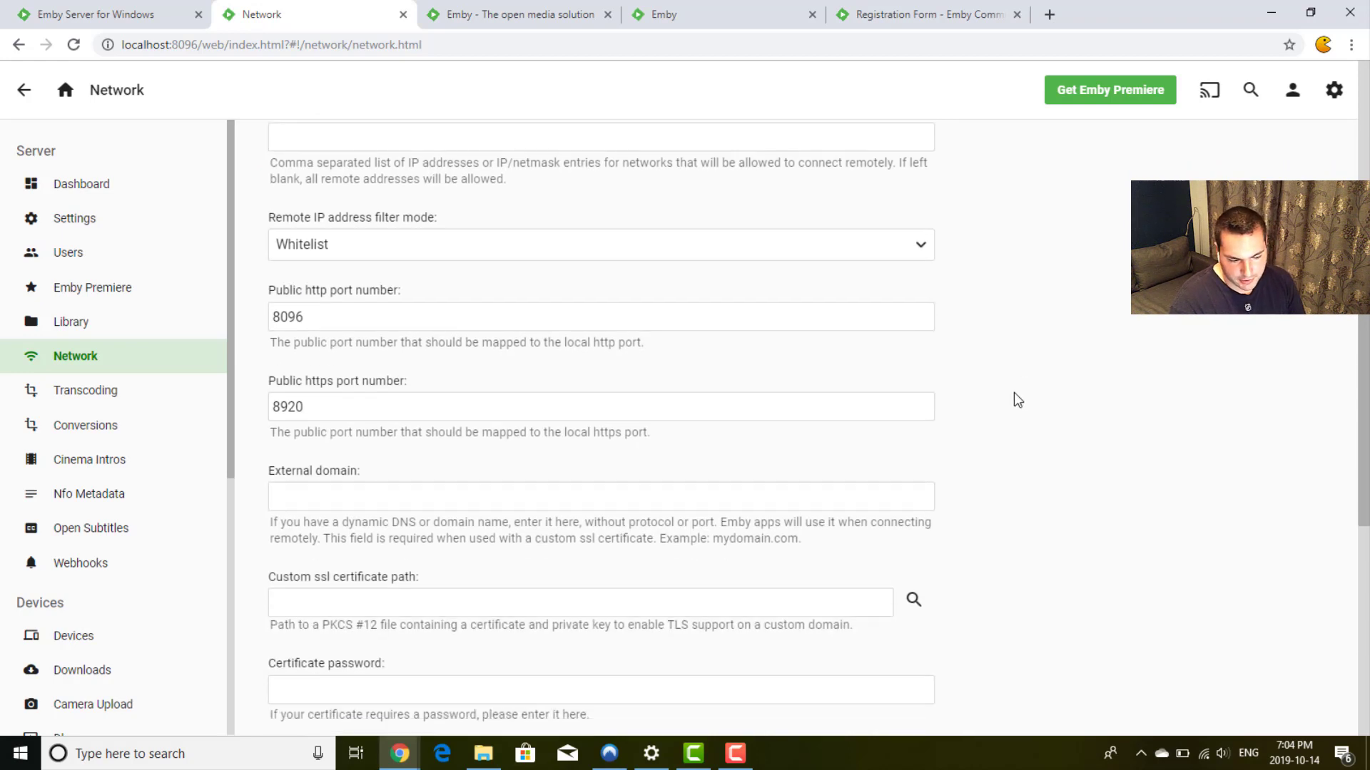
pyautogui.scroll(-3, 1018, 399)
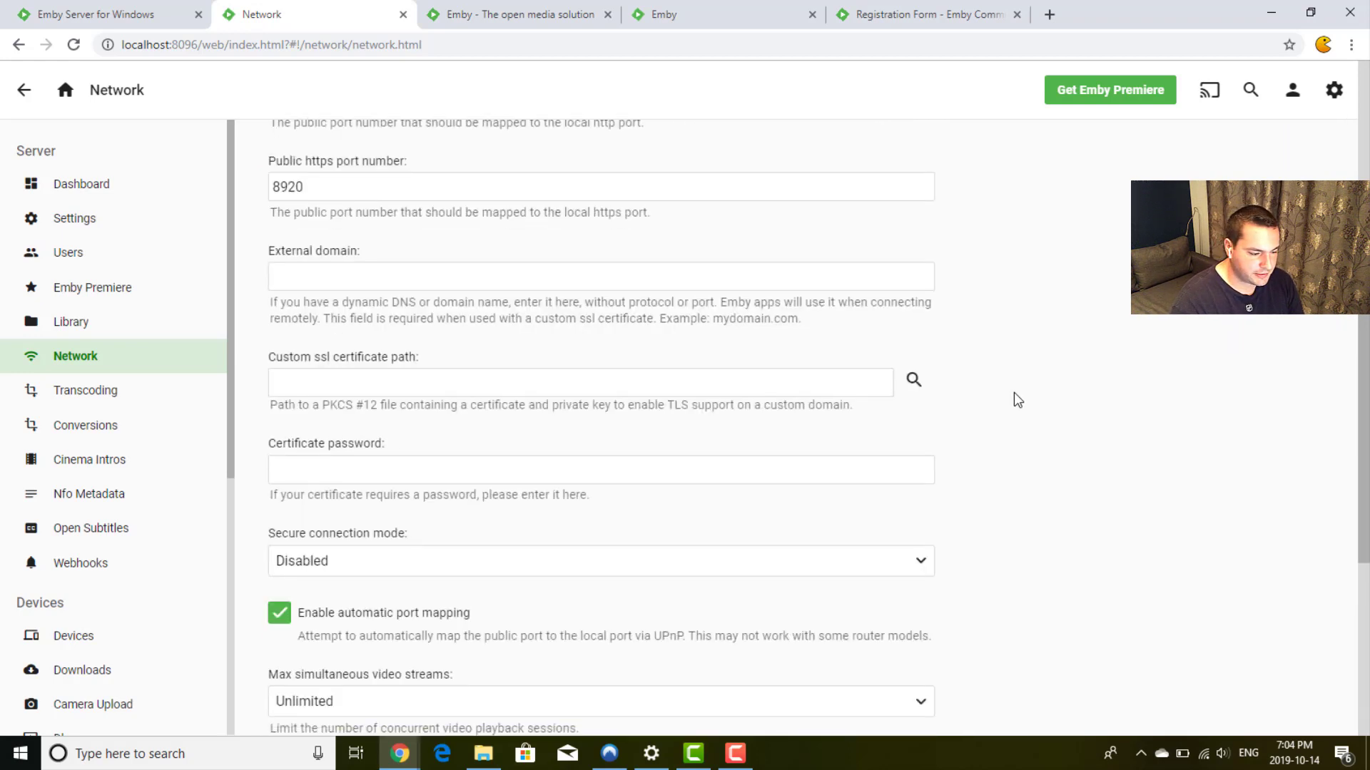
pyautogui.scroll(5, 1018, 400)
pyautogui.scroll(2, 1015, 397)
pyautogui.scroll(-6, 1015, 398)
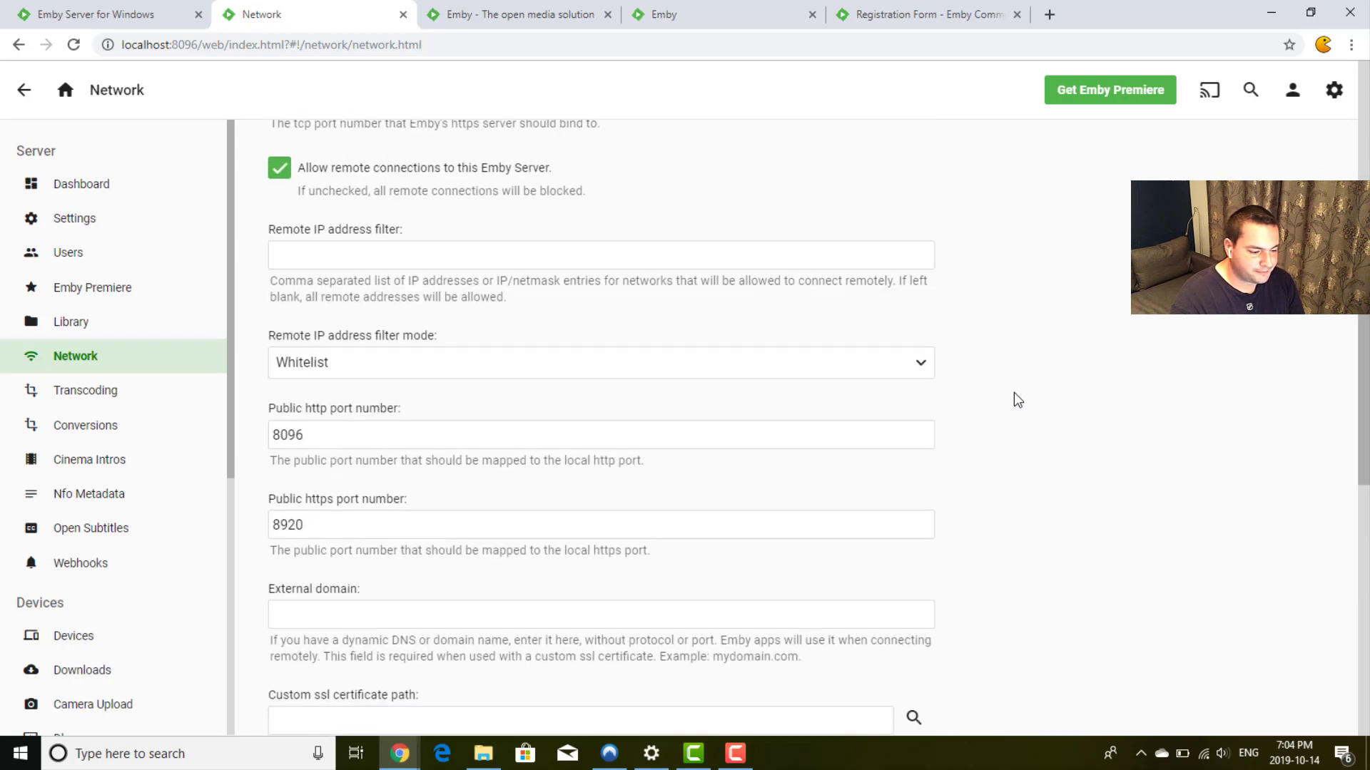
pyautogui.click(299, 275)
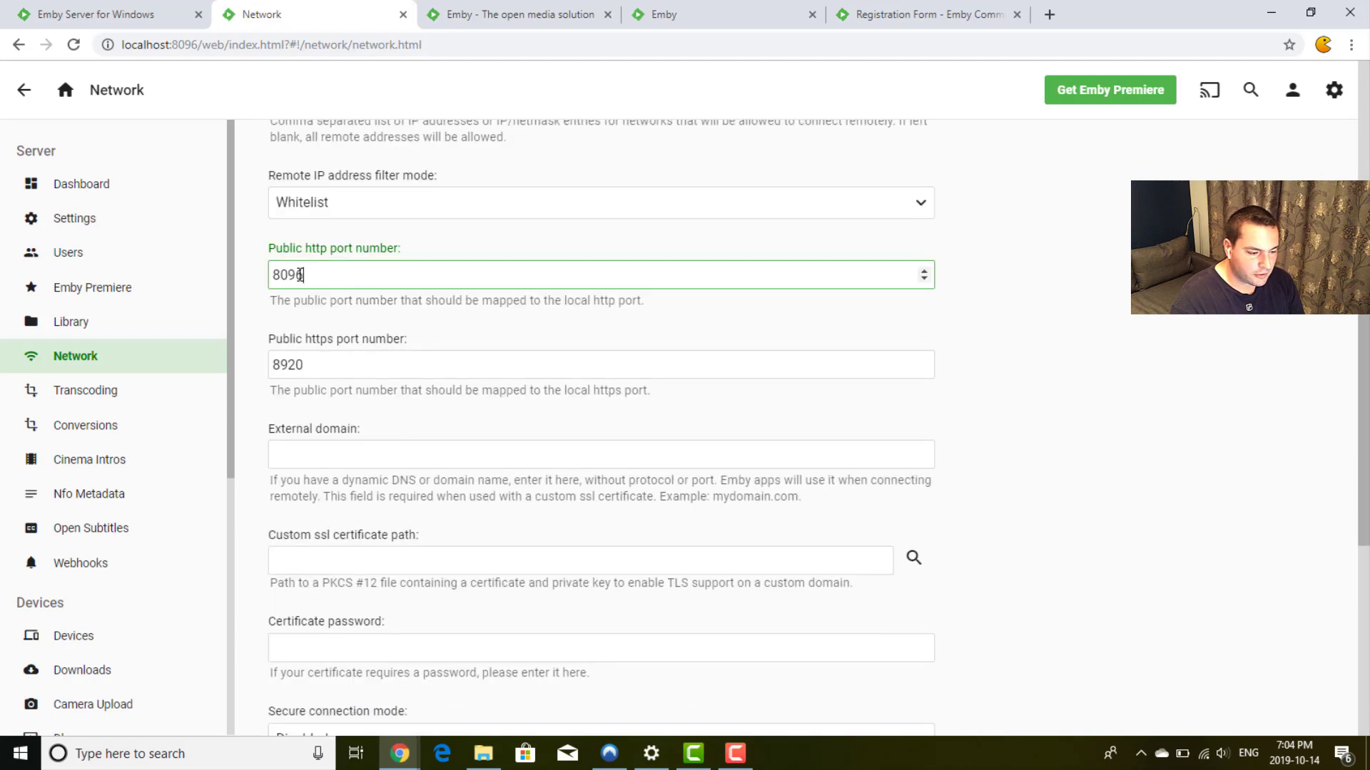
pyautogui.click(421, 368)
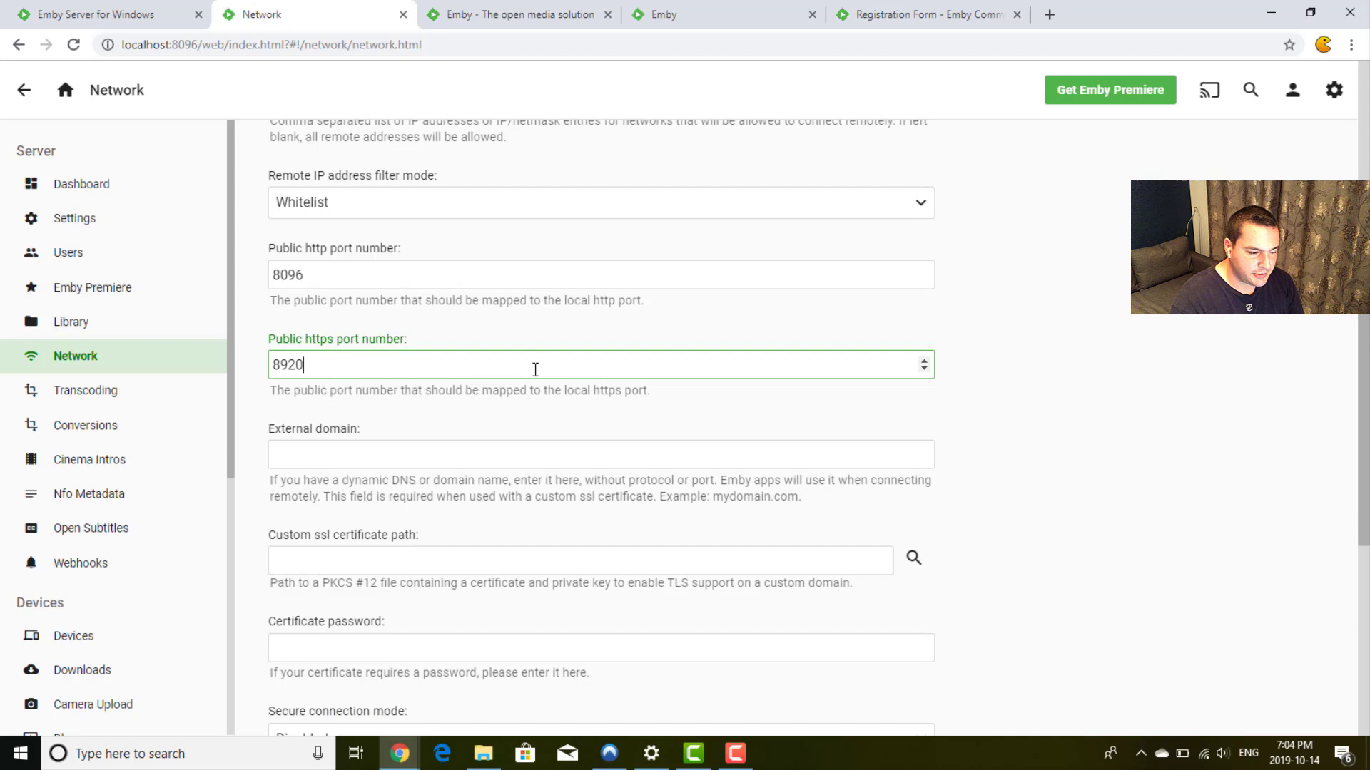
pyautogui.click(963, 407)
pyautogui.scroll(-2, 968, 409)
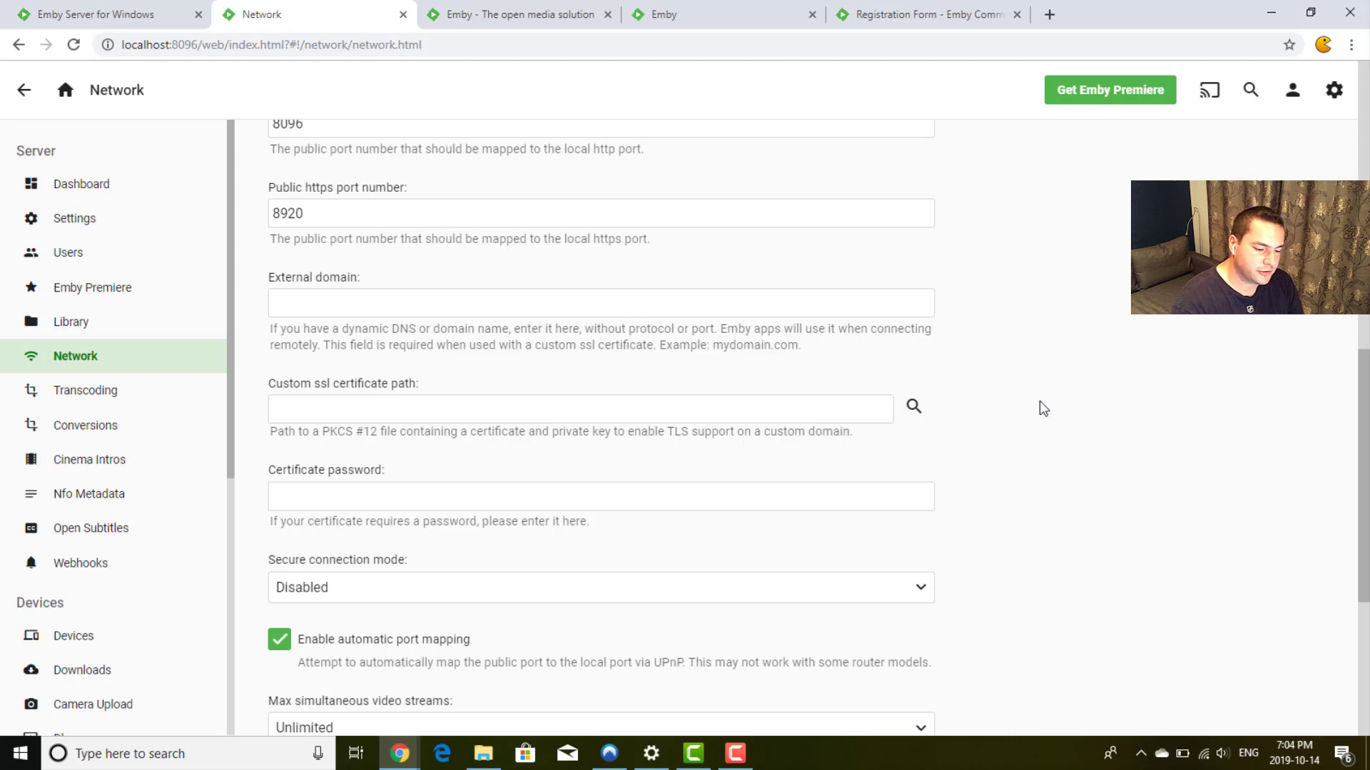
pyautogui.scroll(-2, 1038, 401)
pyautogui.click(475, 293)
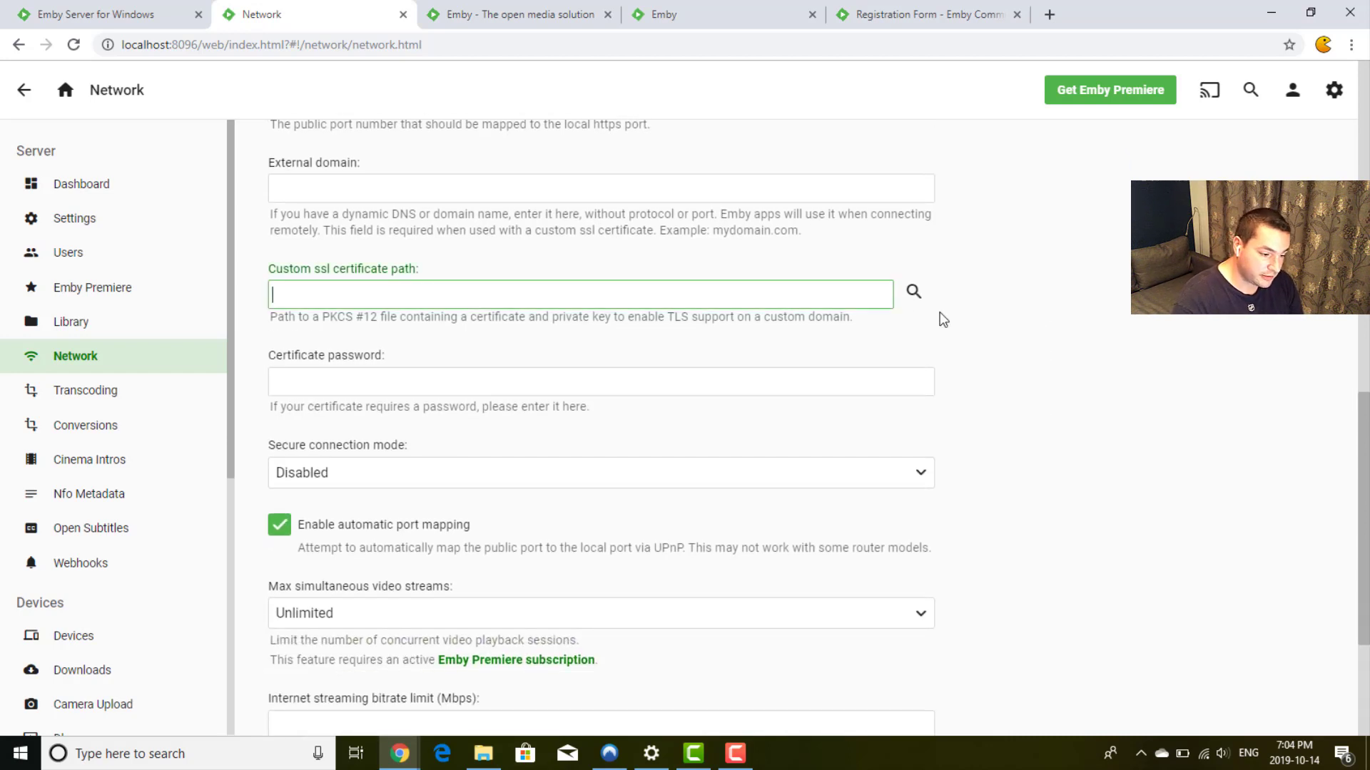
pyautogui.click(981, 328)
pyautogui.click(884, 191)
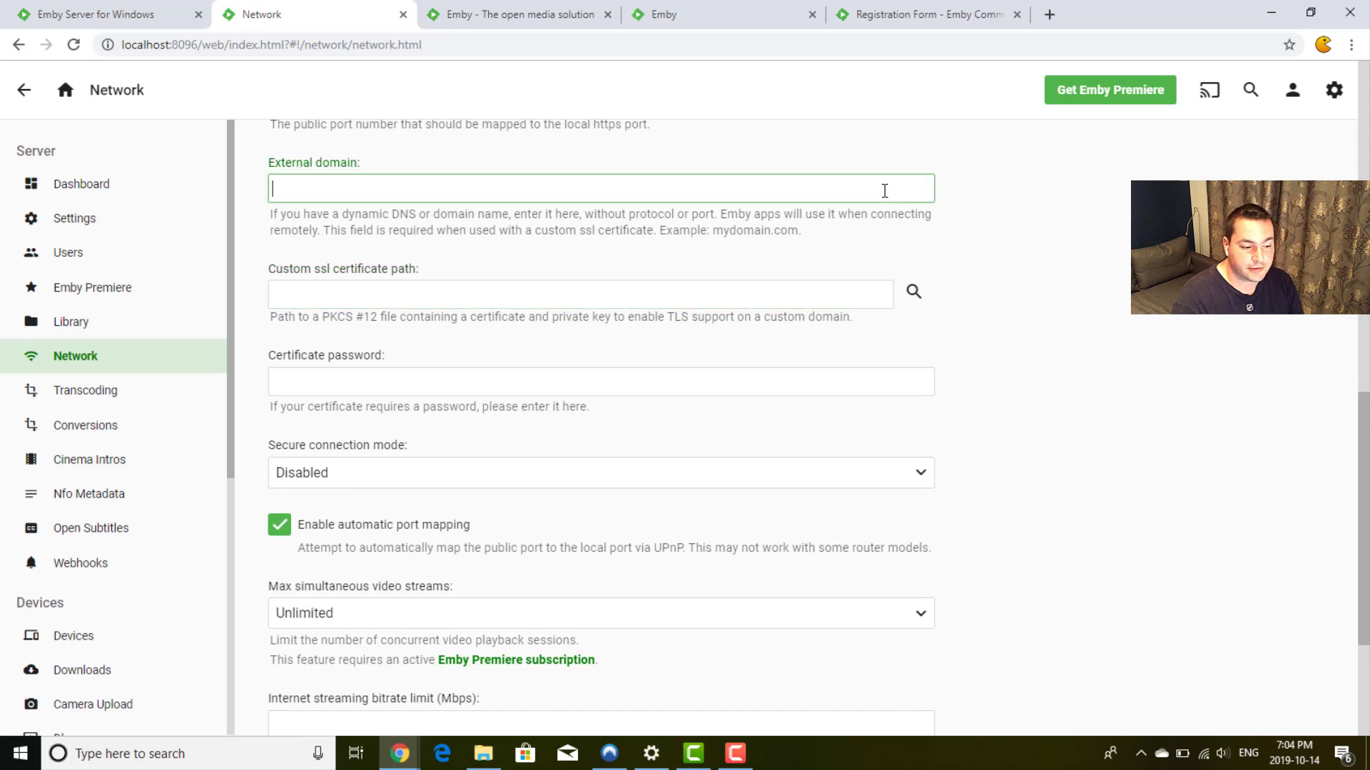
pyautogui.click(995, 359)
pyautogui.scroll(-3, 997, 359)
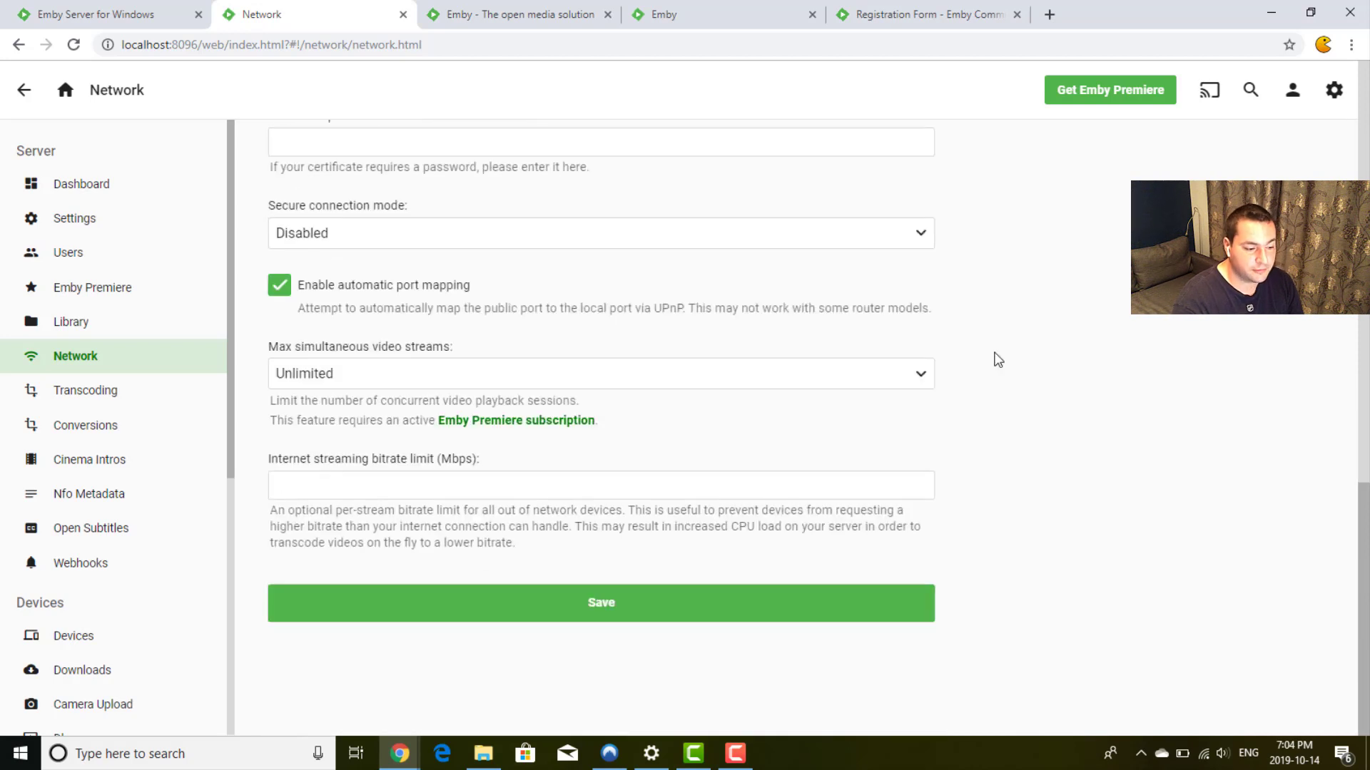
# Step: Keep secure connection mode Disabled and max video streams Unlimited, then go to Transcoding
pyautogui.click(497, 246)
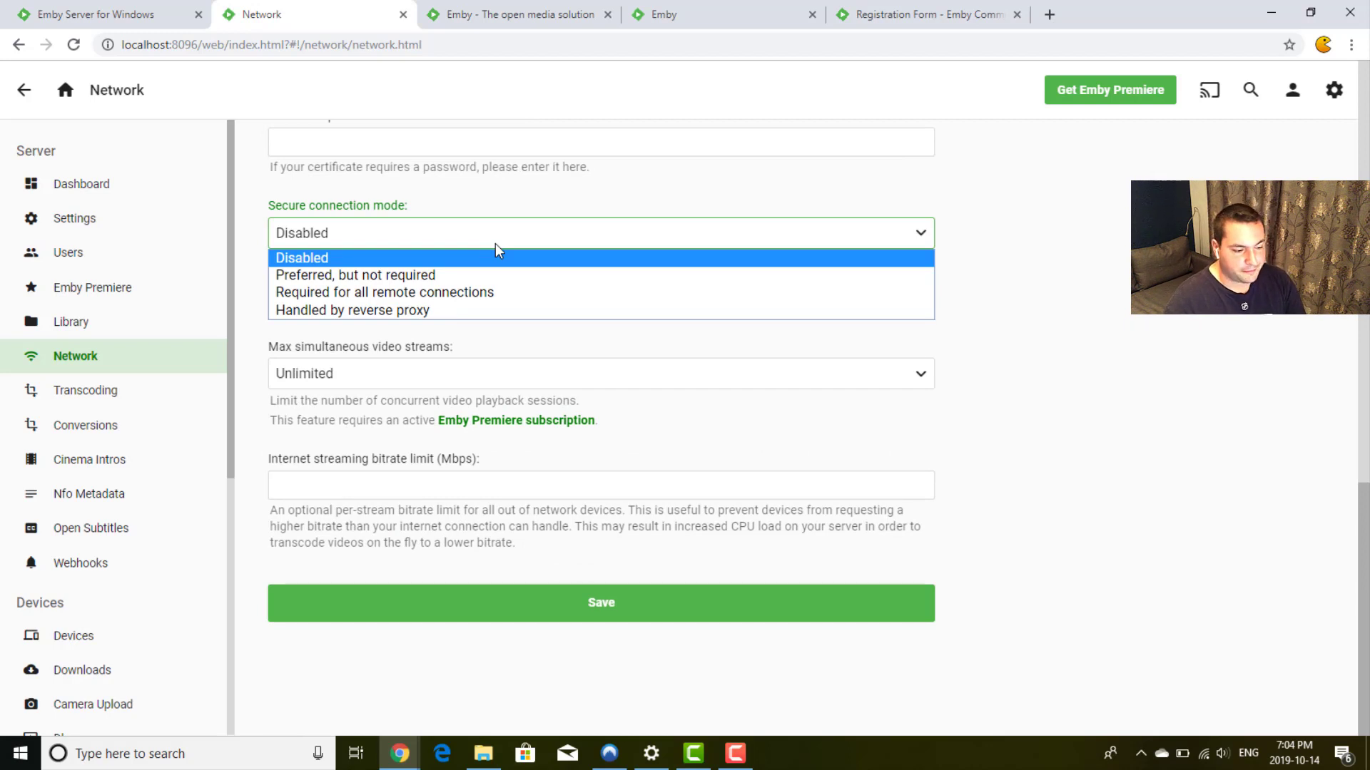
pyautogui.click(497, 246)
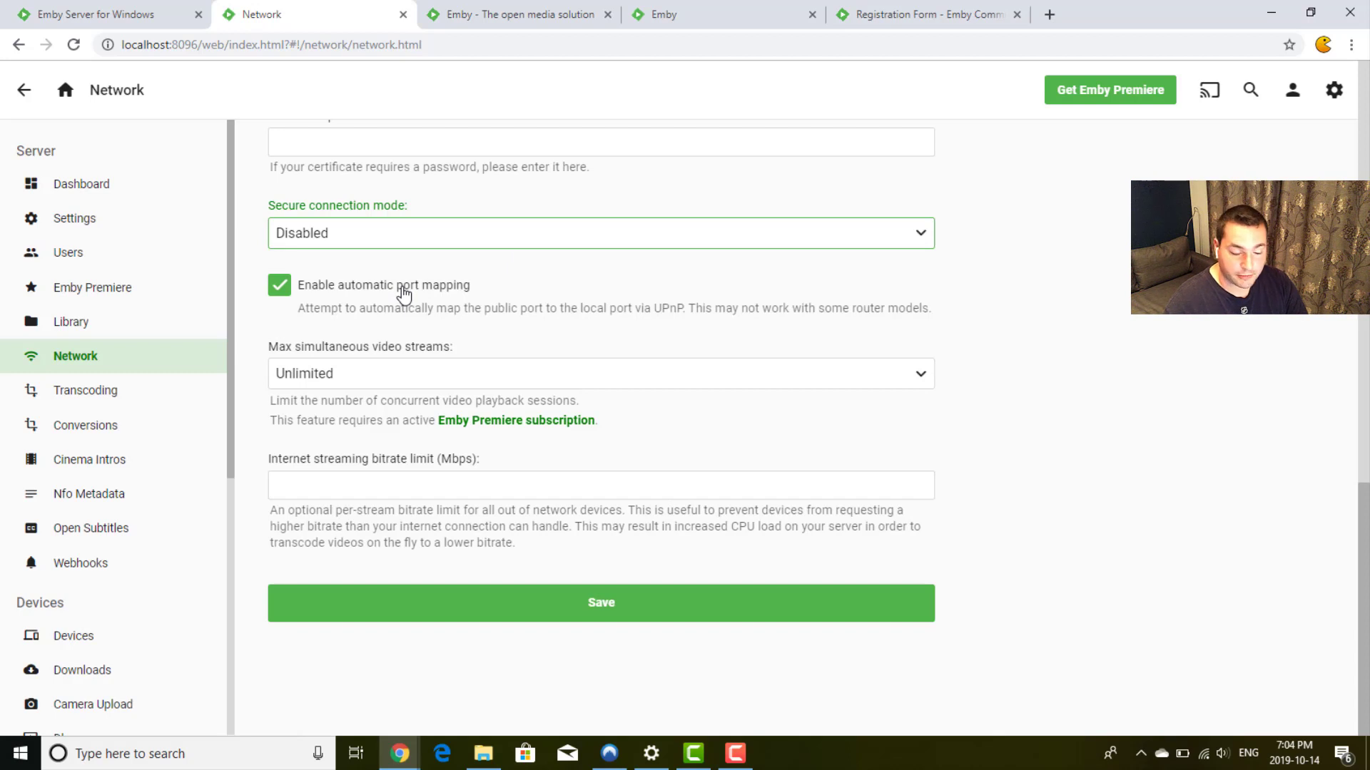
pyautogui.click(497, 382)
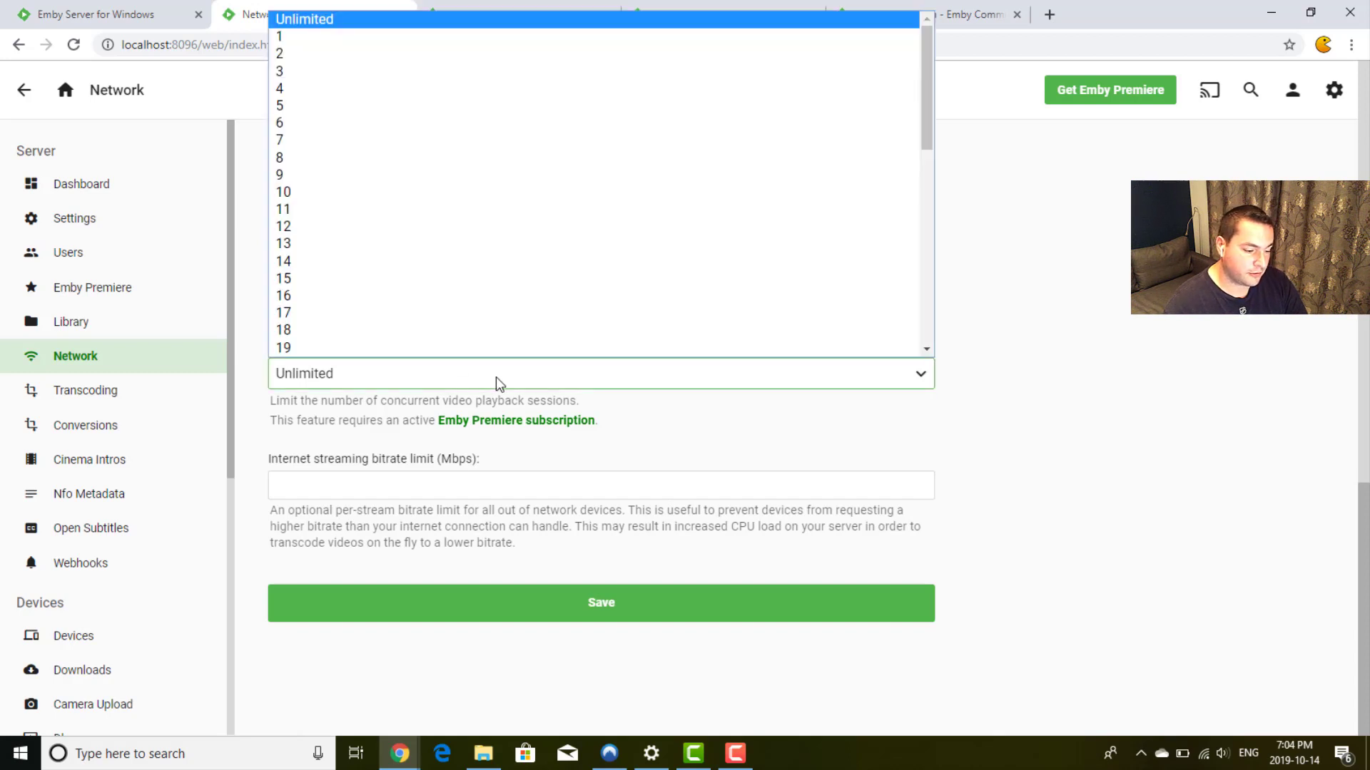
pyautogui.click(499, 383)
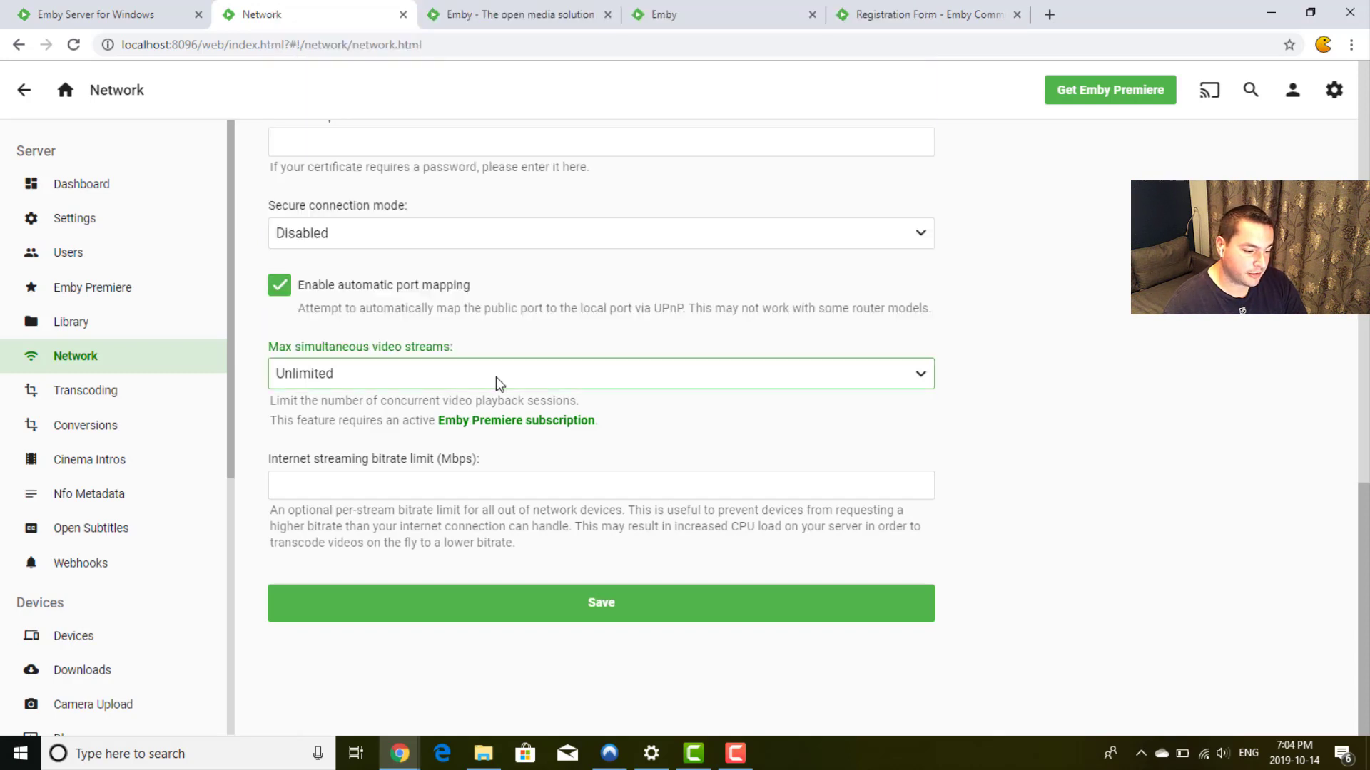
pyautogui.click(1011, 376)
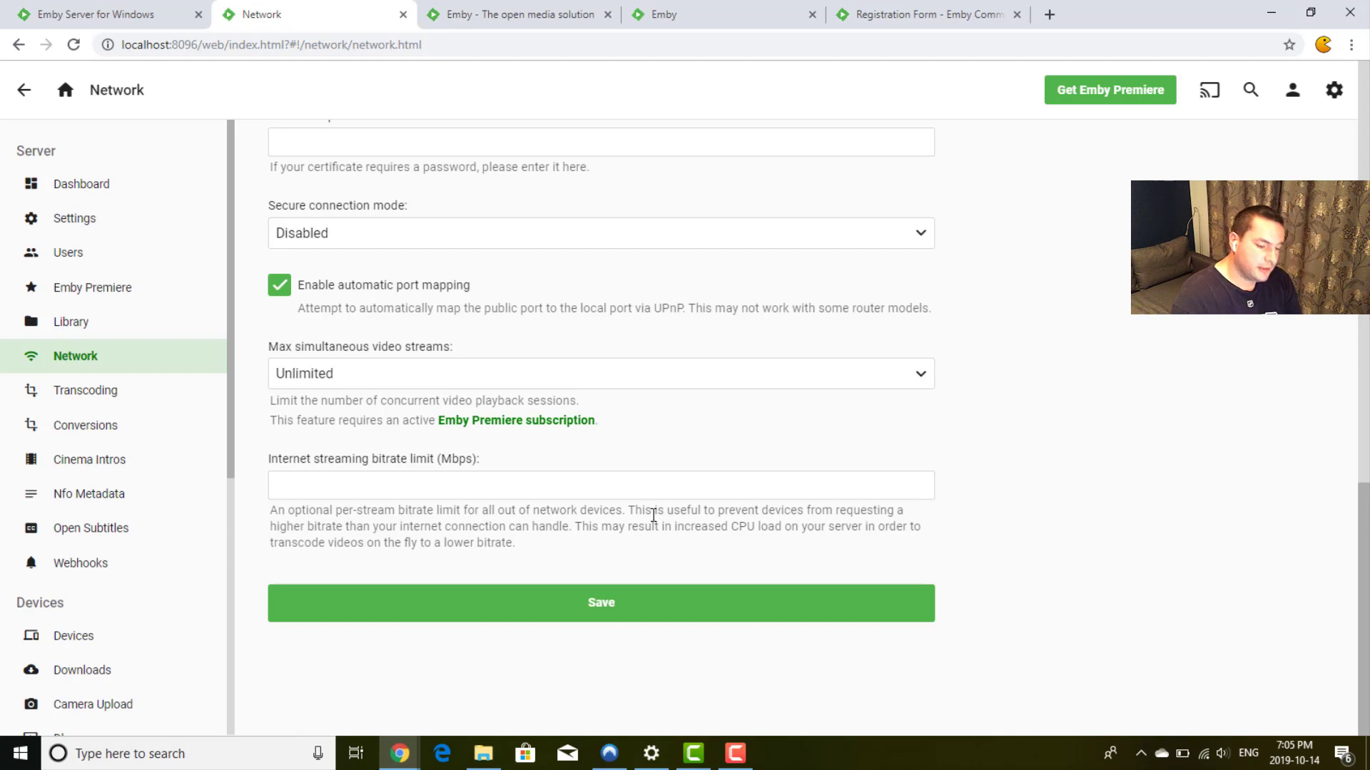
pyautogui.click(638, 488)
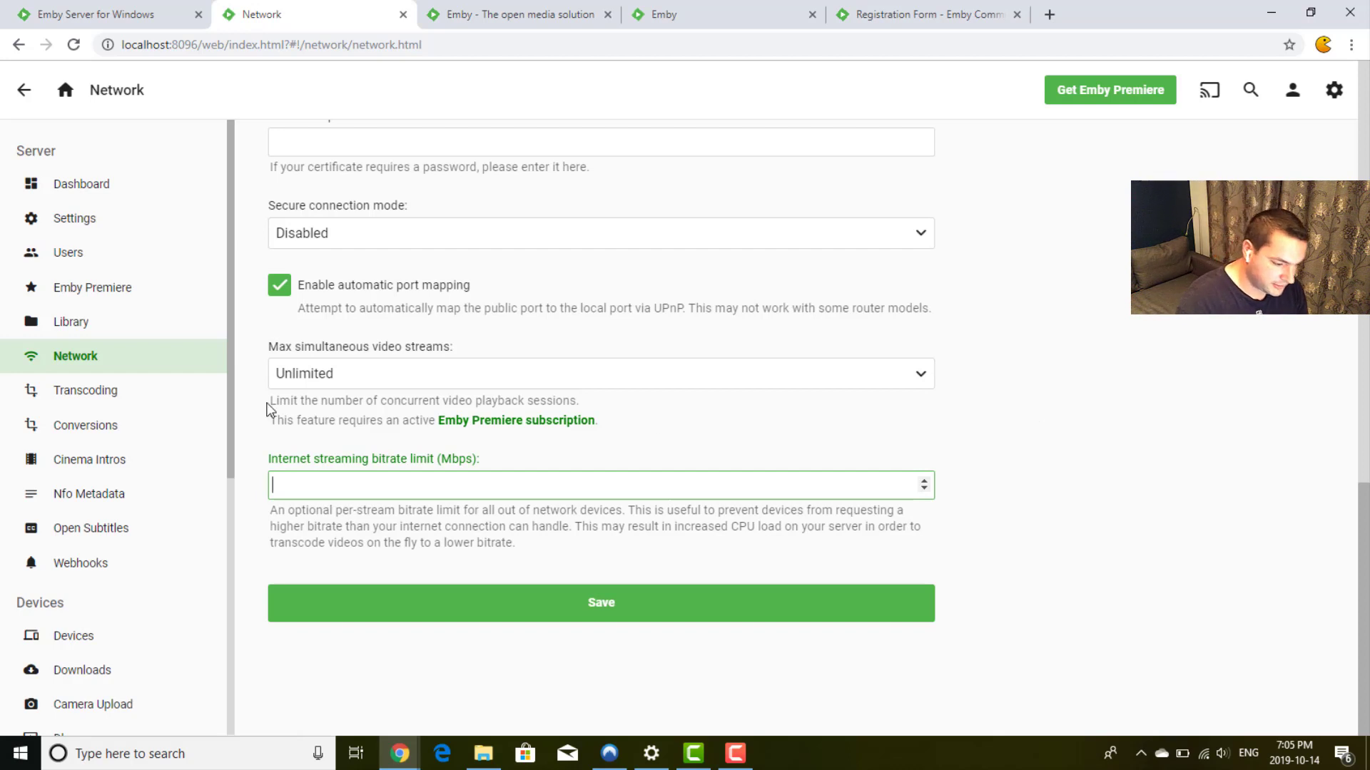
pyautogui.click(147, 403)
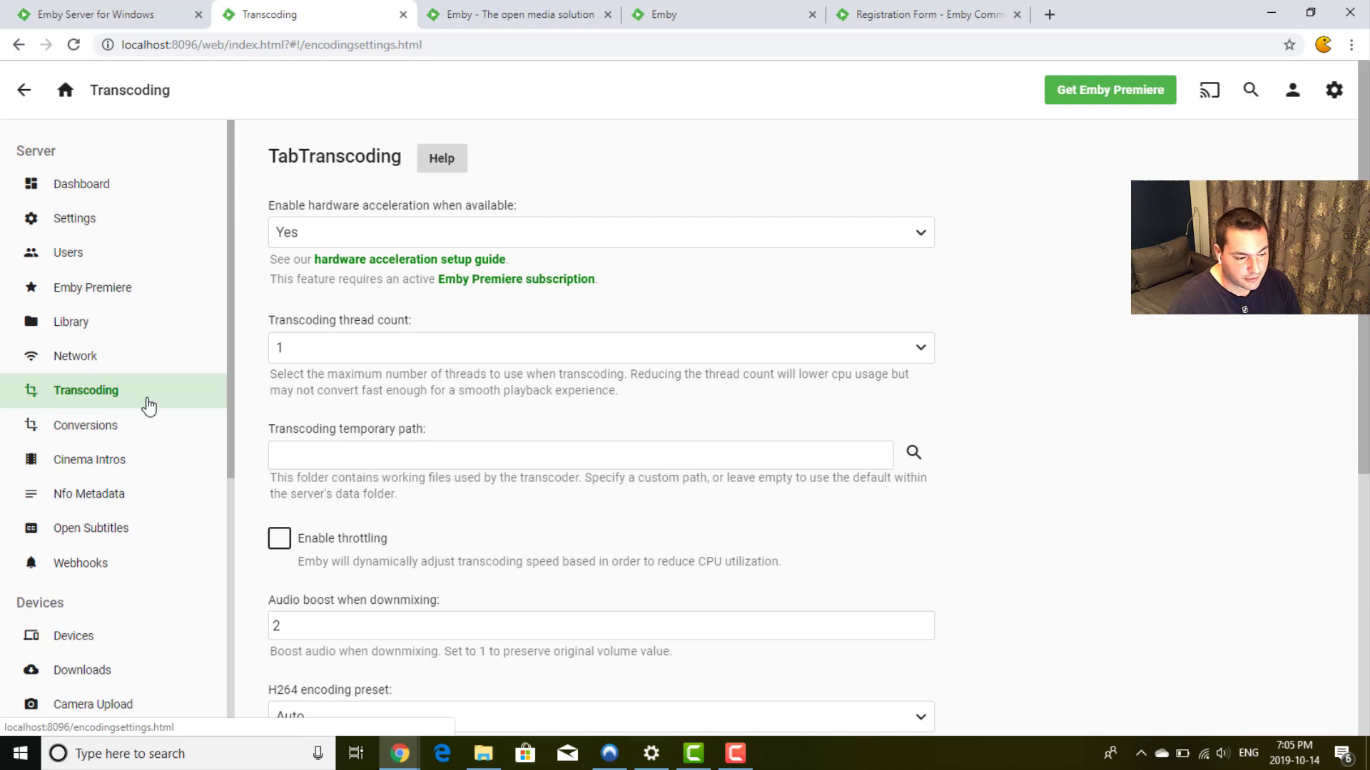
# Step: Show the hardware acceleration dropdown's Yes, No and Advanced choices
pyautogui.doubleClick(325, 155)
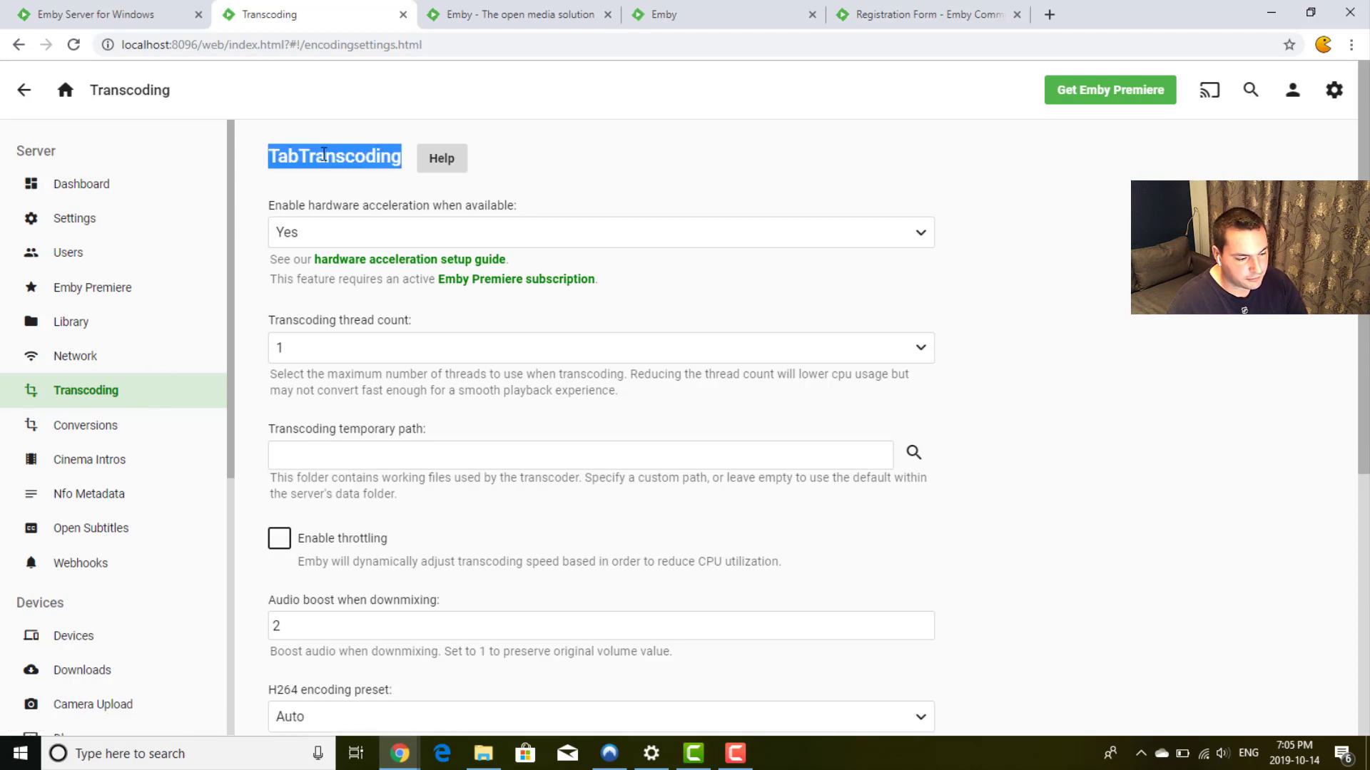
pyautogui.click(598, 161)
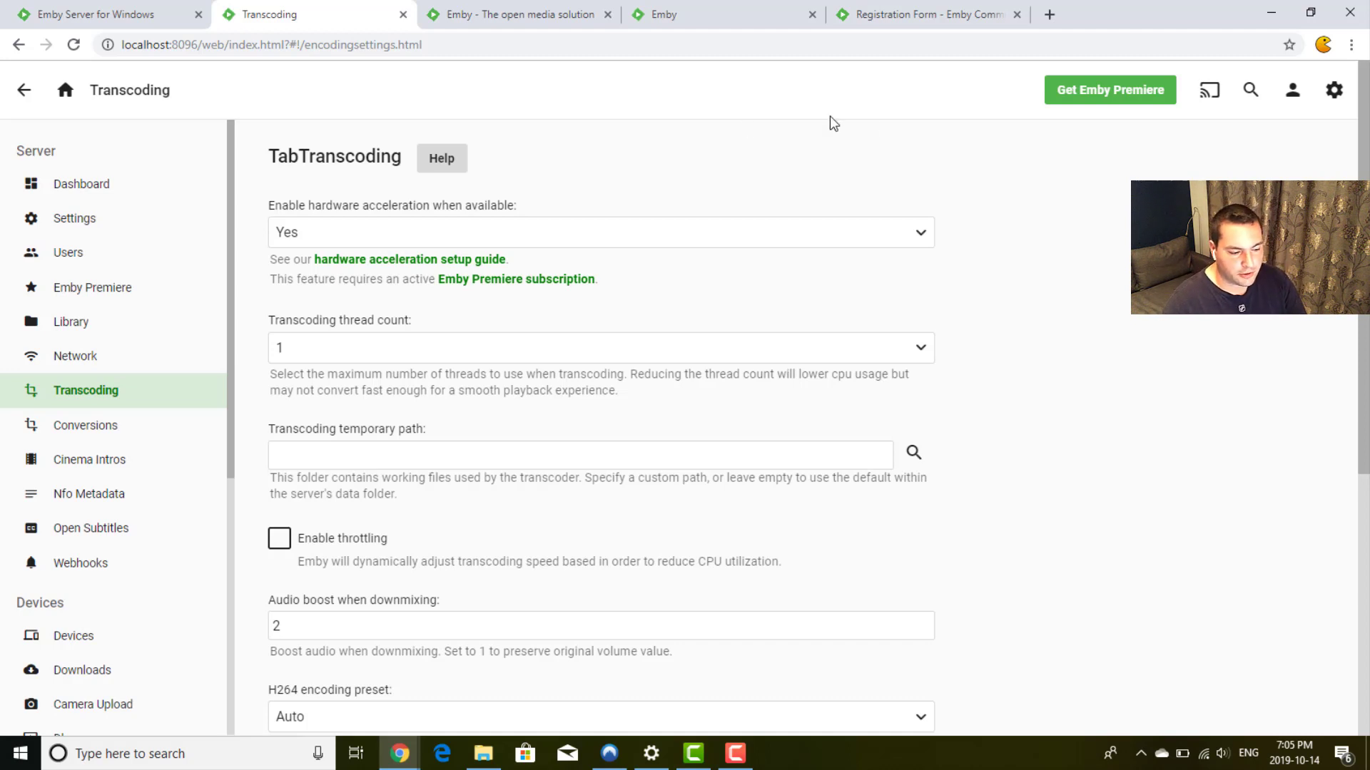
pyautogui.click(923, 234)
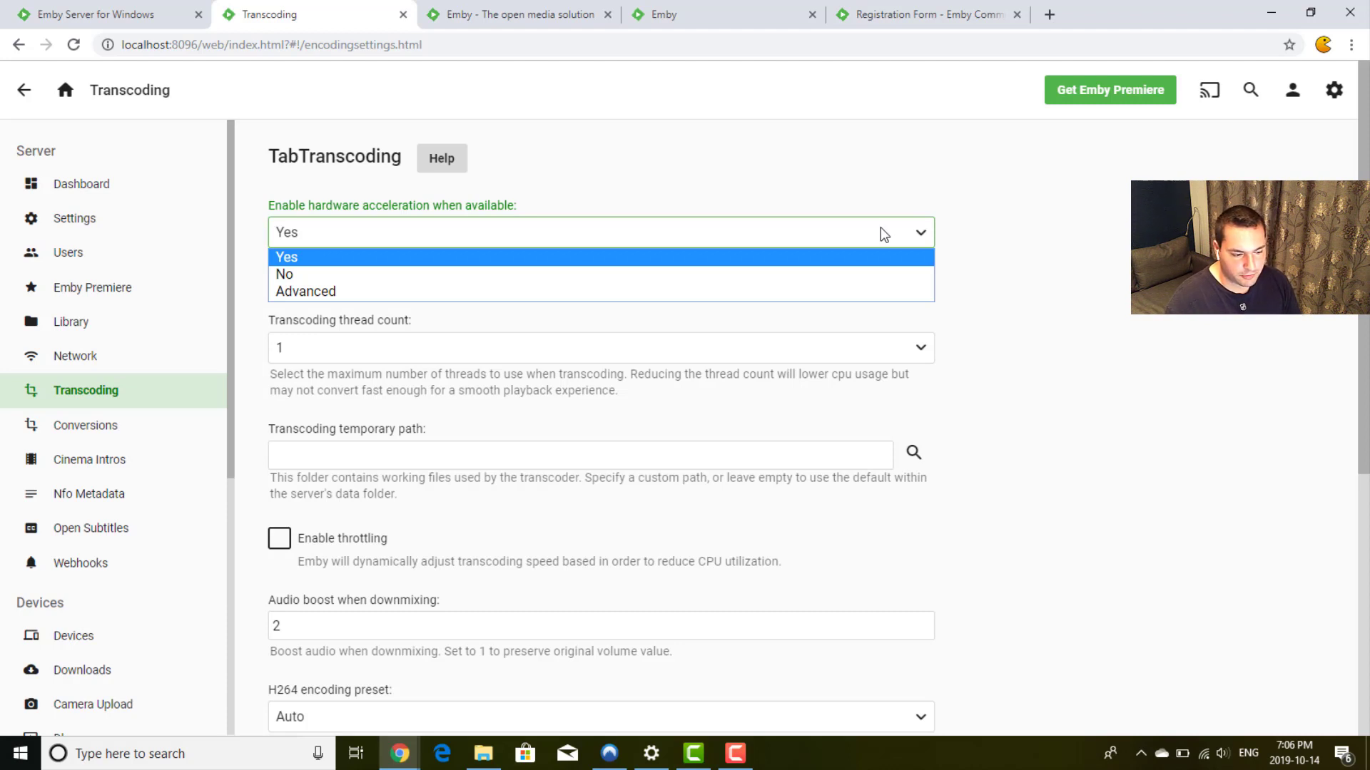
# Step: Try Advanced hardware acceleration briefly, then settle on Yes
pyautogui.click(592, 292)
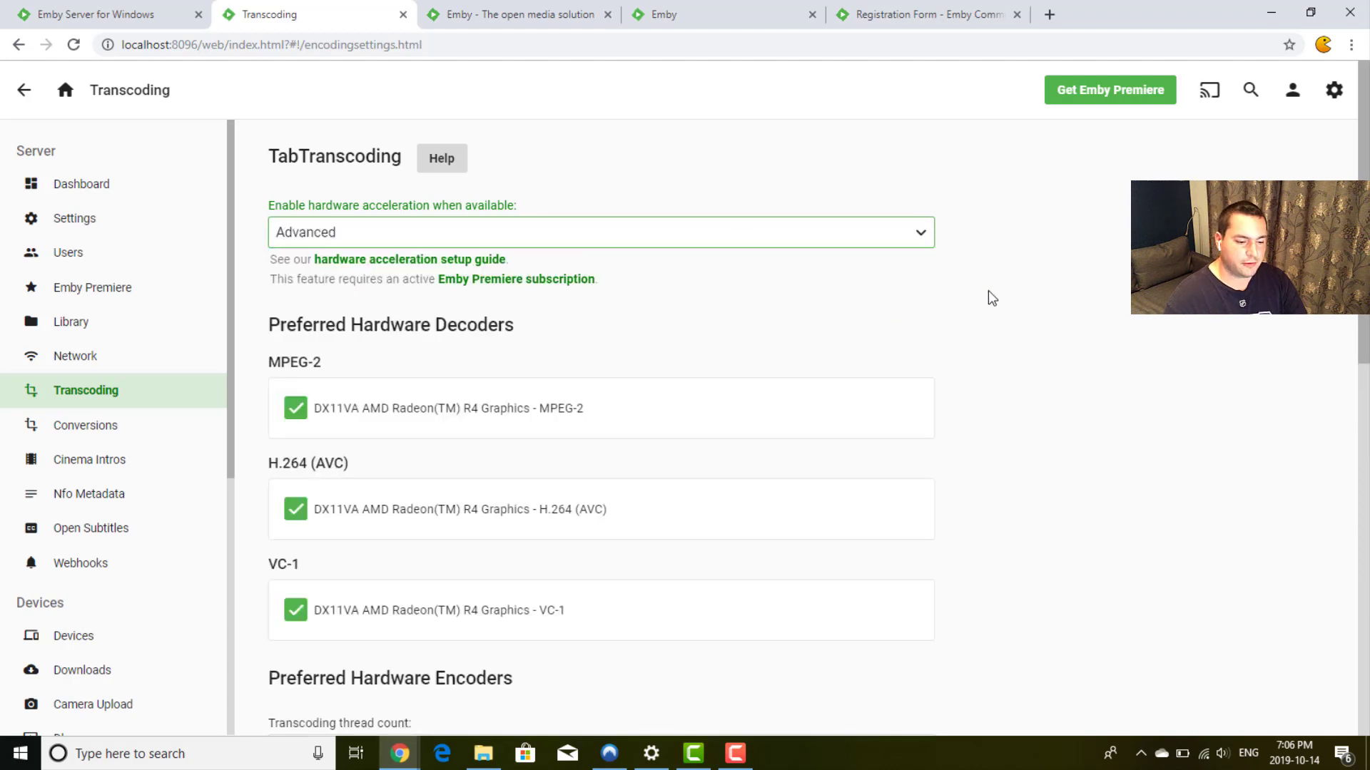
pyautogui.scroll(-2, 988, 293)
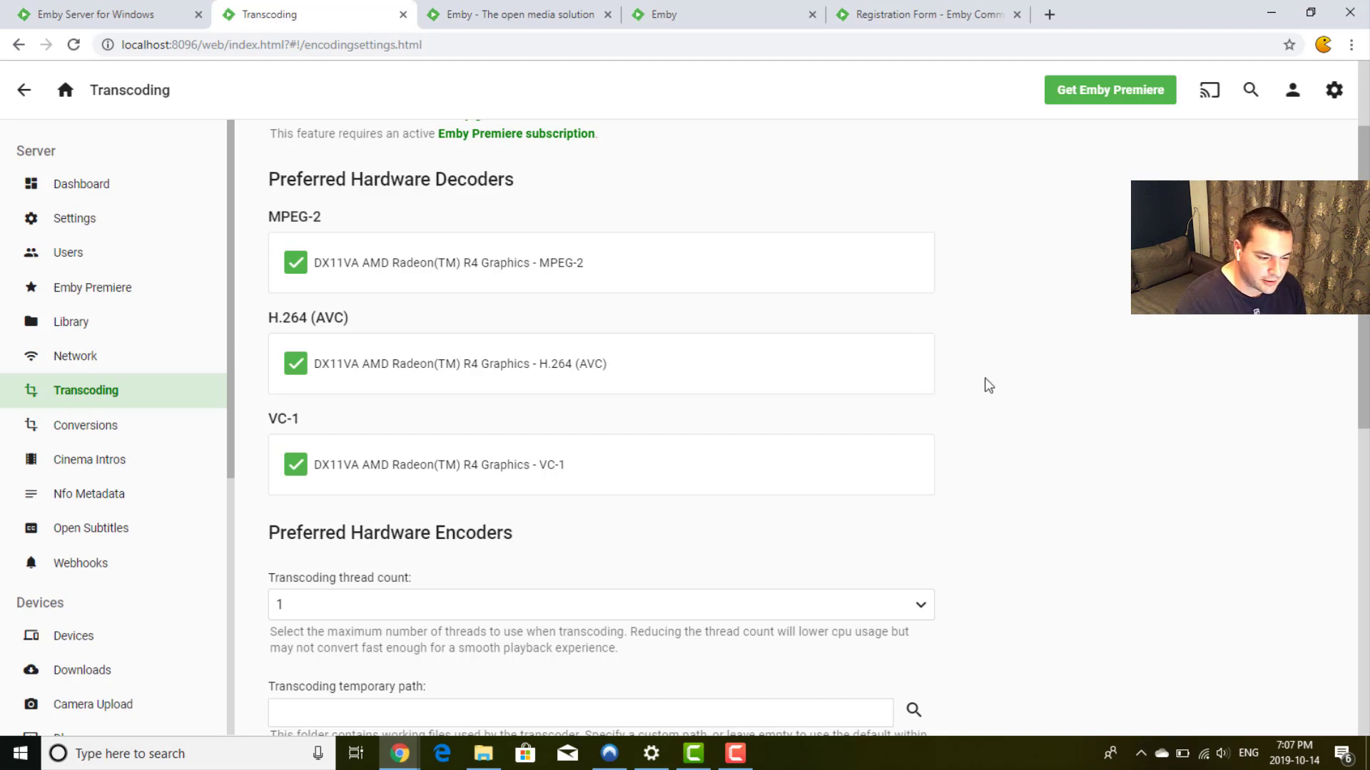
pyautogui.scroll(2, 984, 385)
pyautogui.click(676, 242)
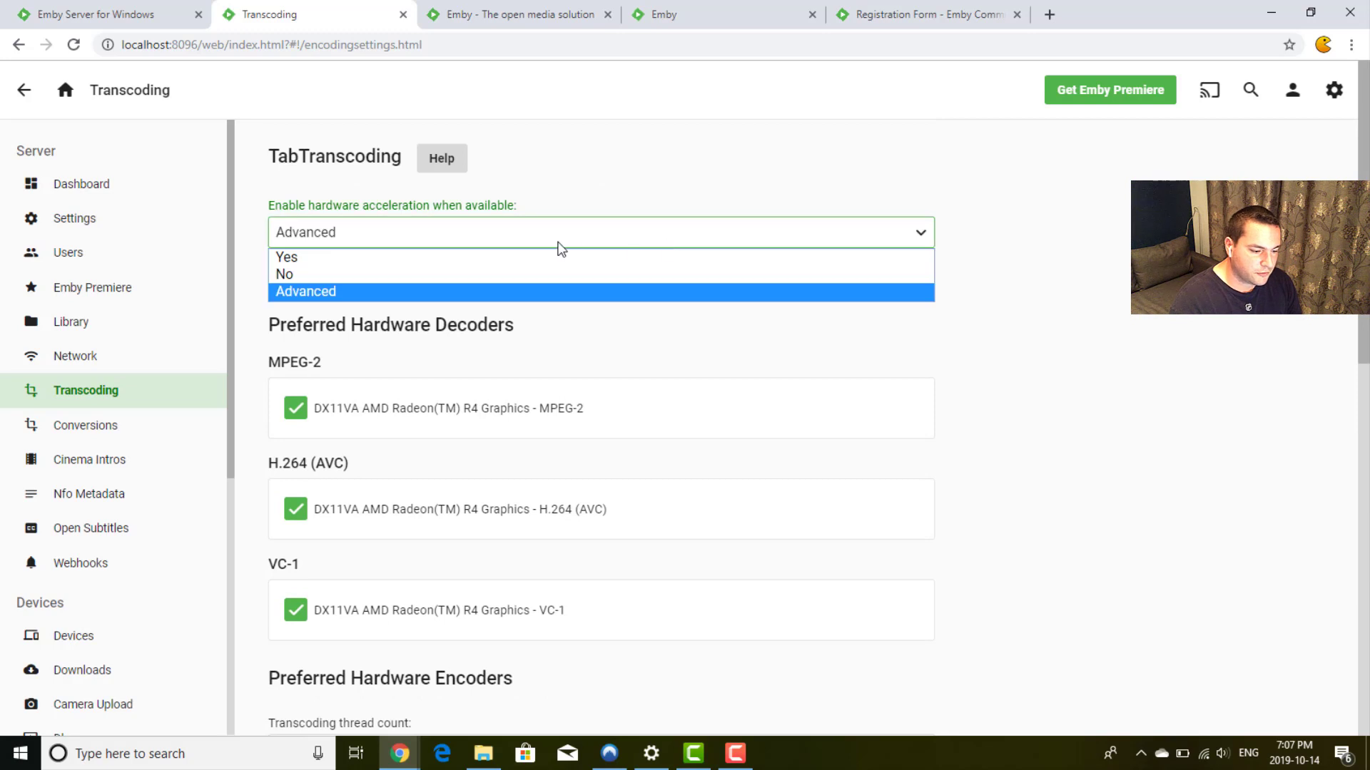
pyautogui.click(515, 260)
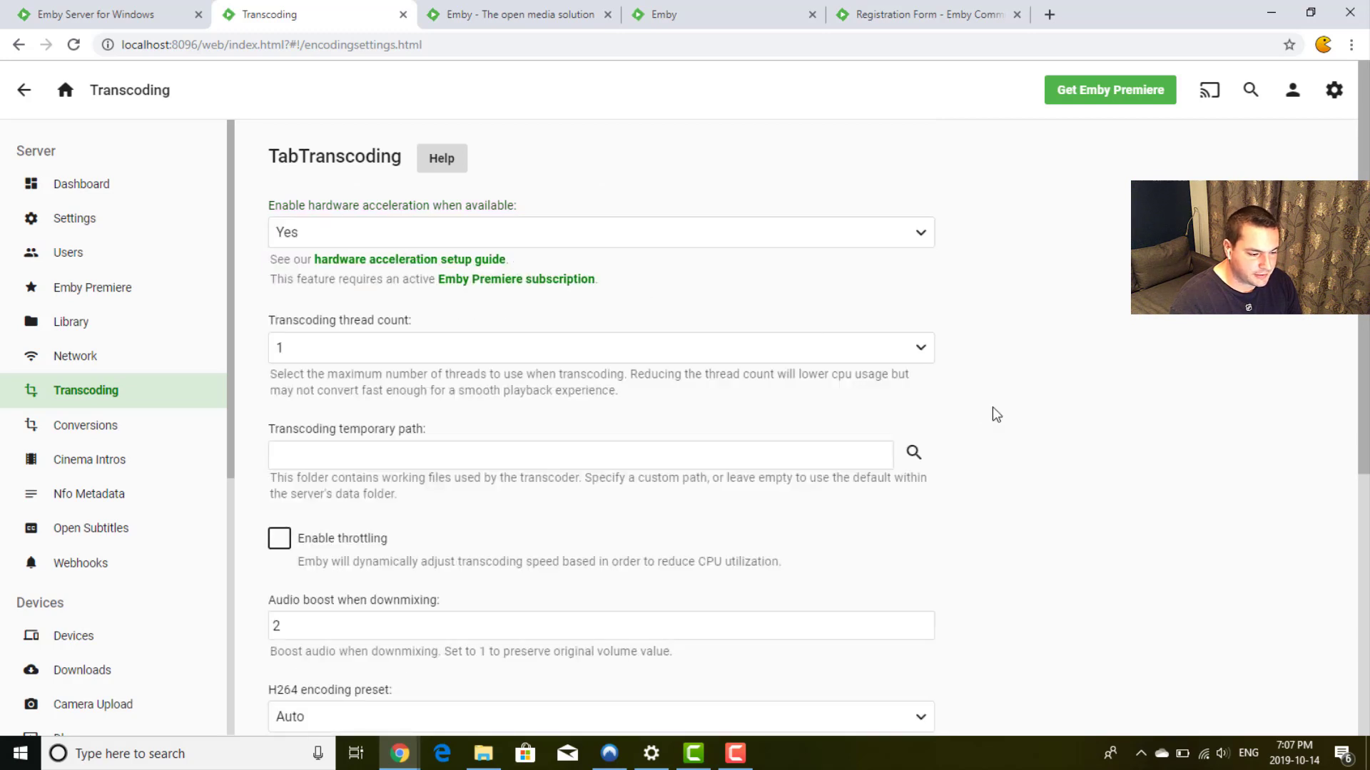
pyautogui.scroll(-1, 992, 409)
pyautogui.scroll(-1, 392, 251)
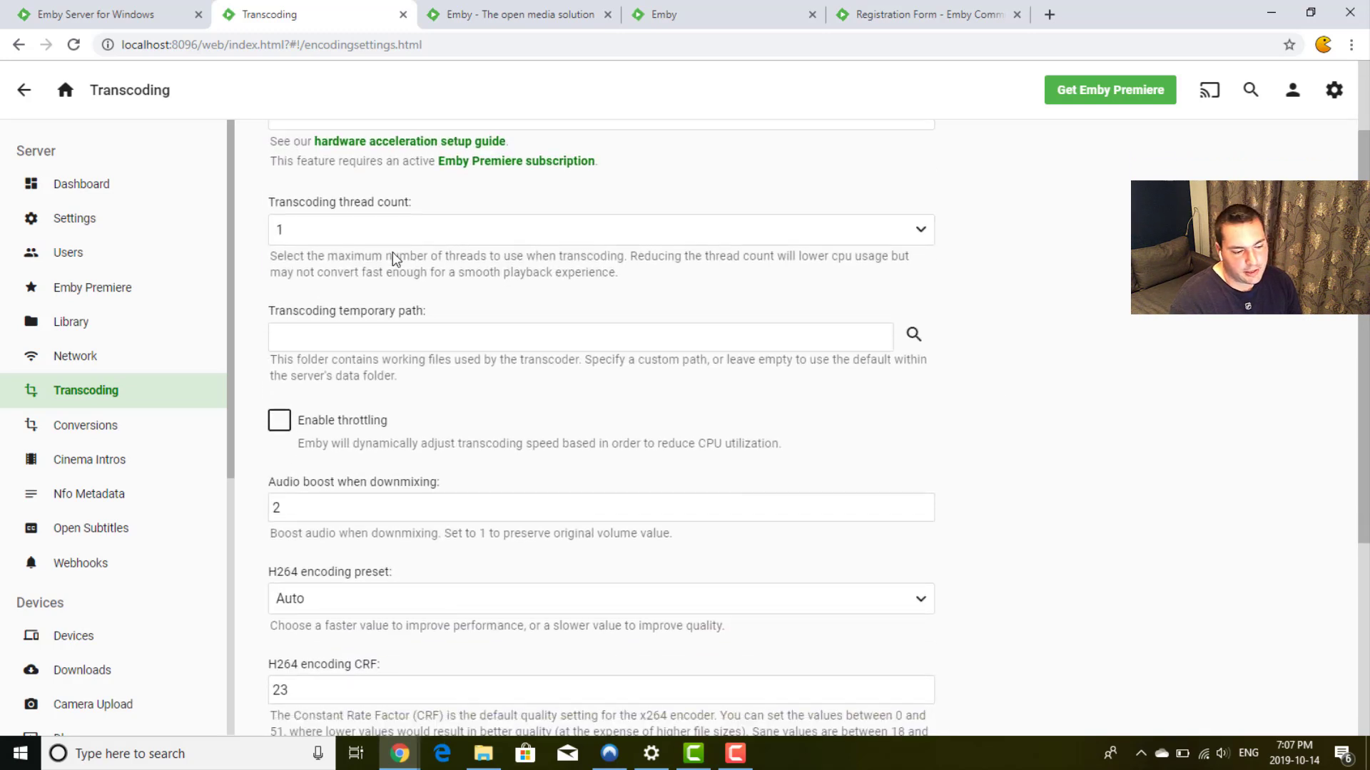
pyautogui.click(512, 225)
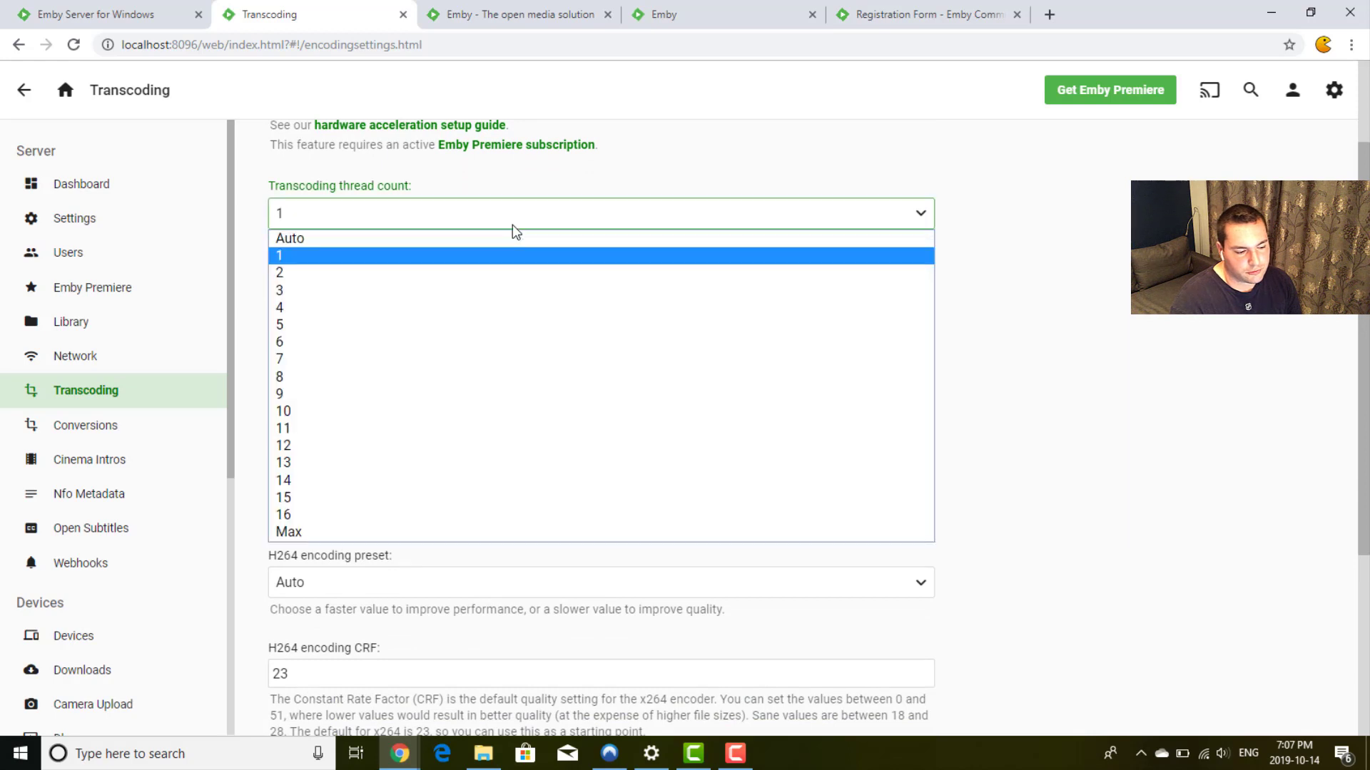
pyautogui.click(512, 225)
pyautogui.click(513, 224)
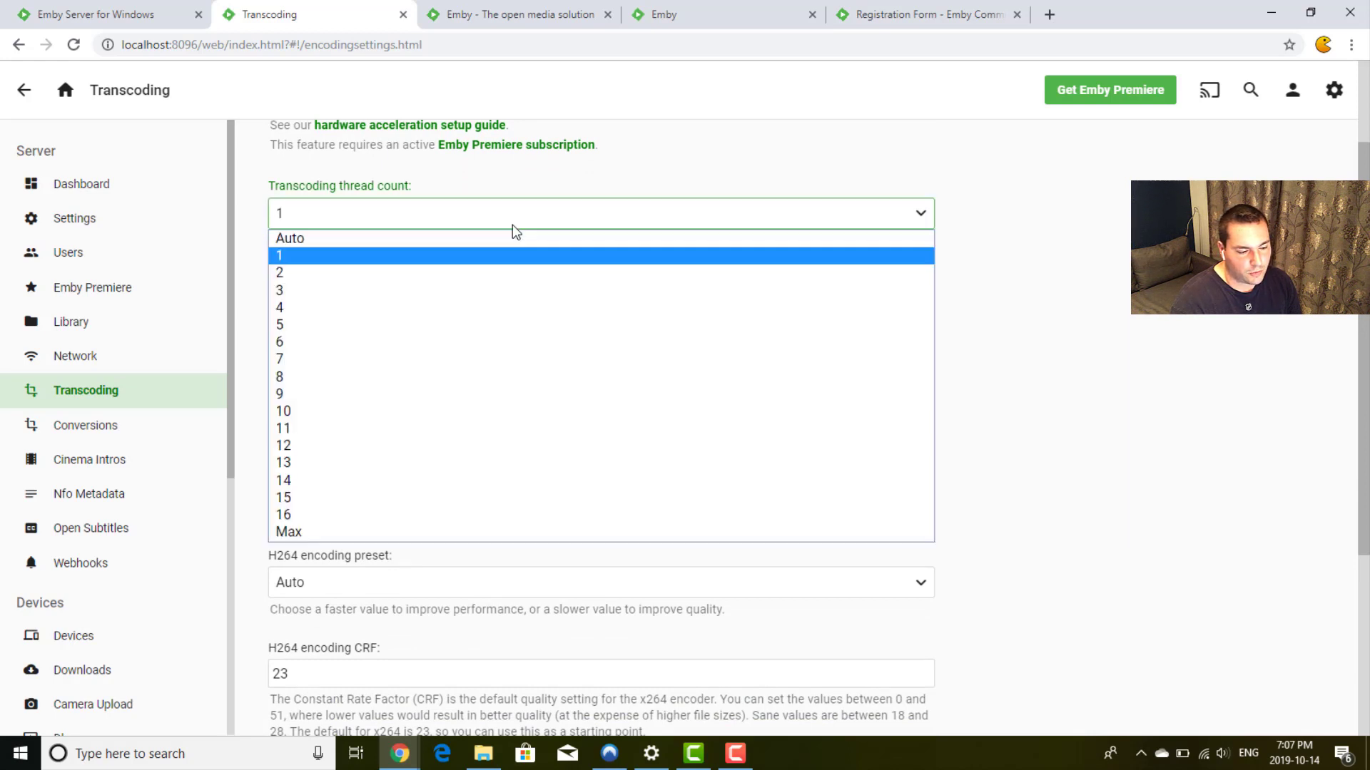
pyautogui.click(512, 224)
pyautogui.click(989, 291)
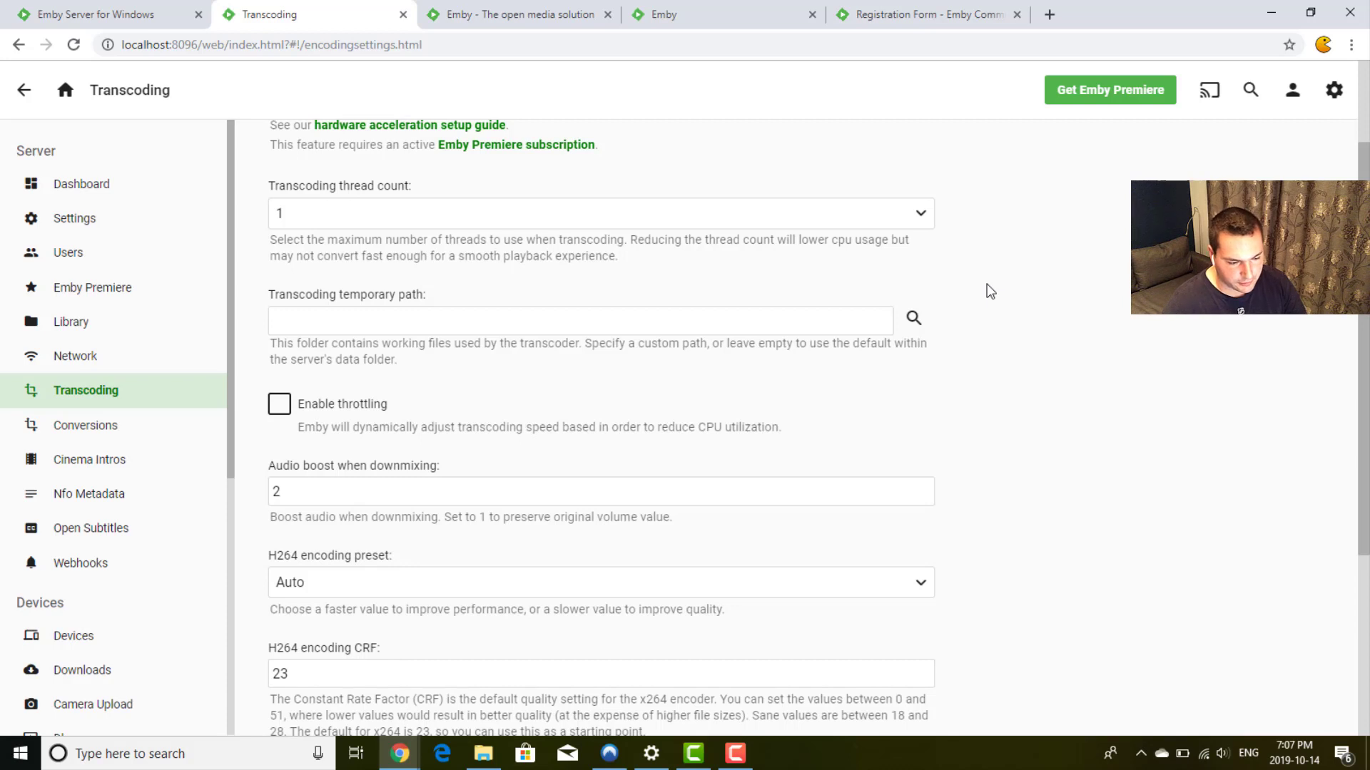
pyautogui.scroll(-1, 990, 291)
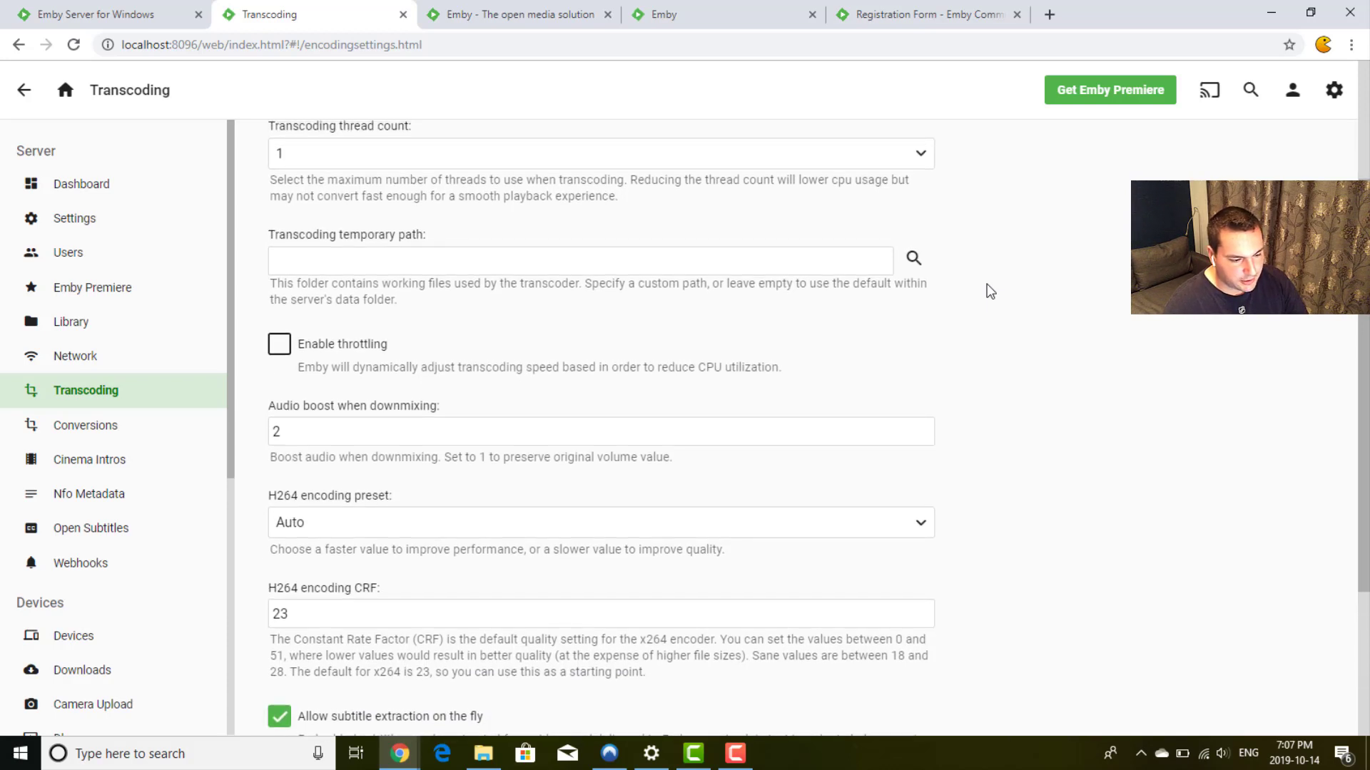
# Step: Tick Enable throttling below the transcoding temporary path field
pyautogui.click(435, 258)
pyautogui.scroll(-2, 989, 318)
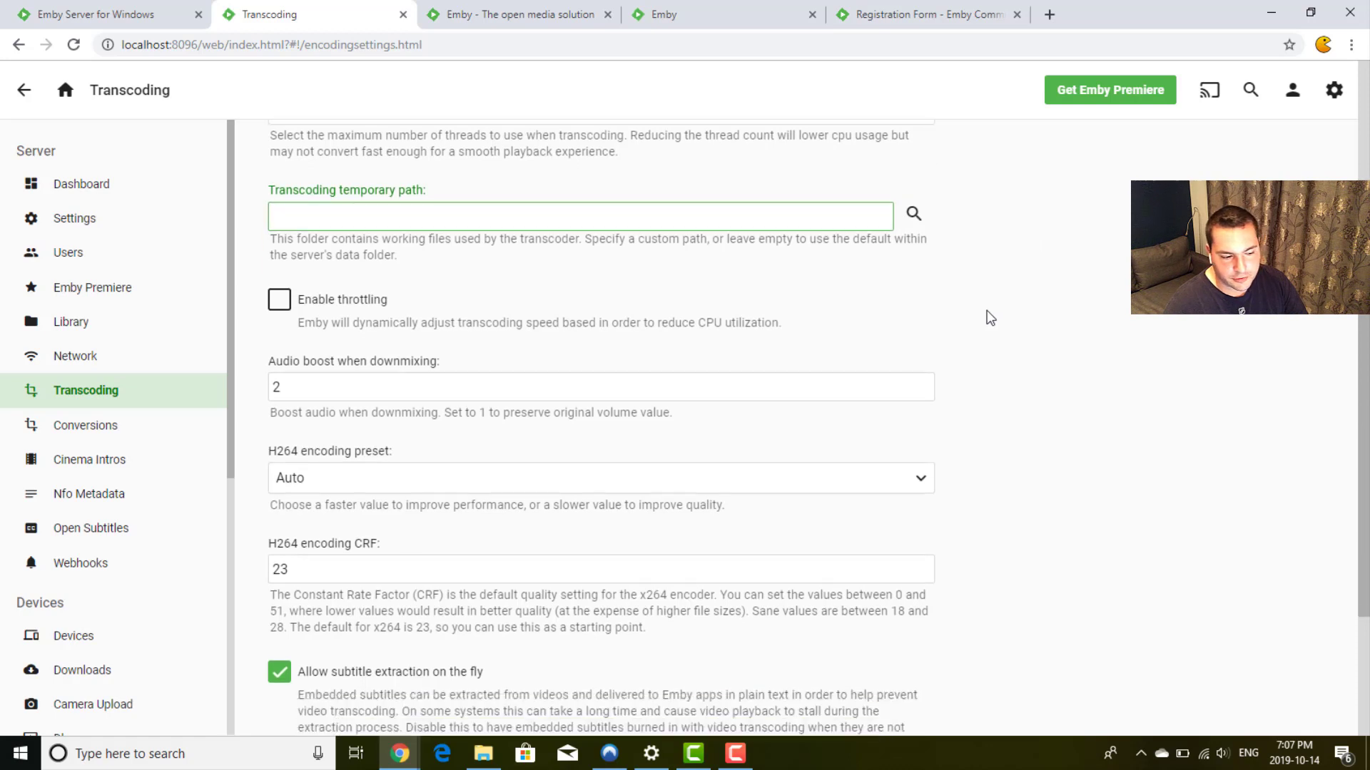
pyautogui.click(333, 230)
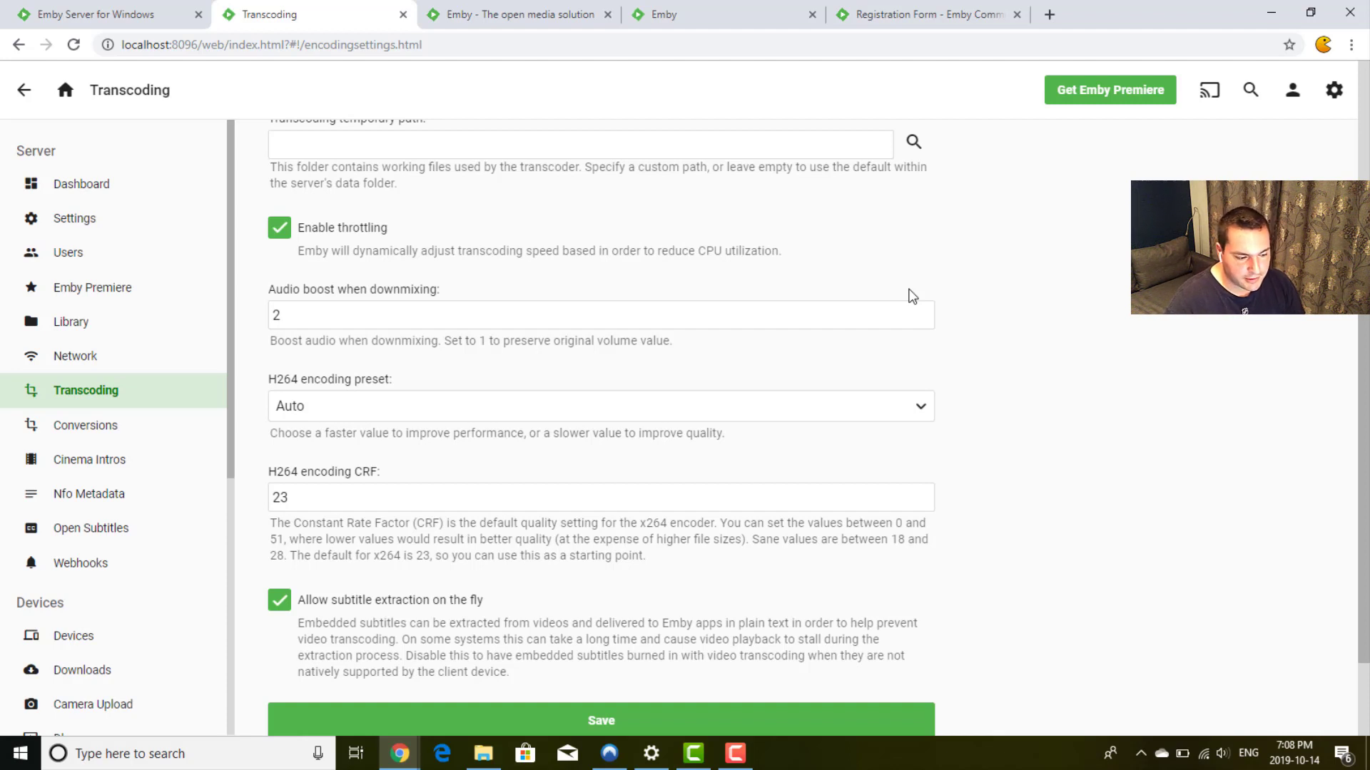
pyautogui.scroll(-2, 1044, 317)
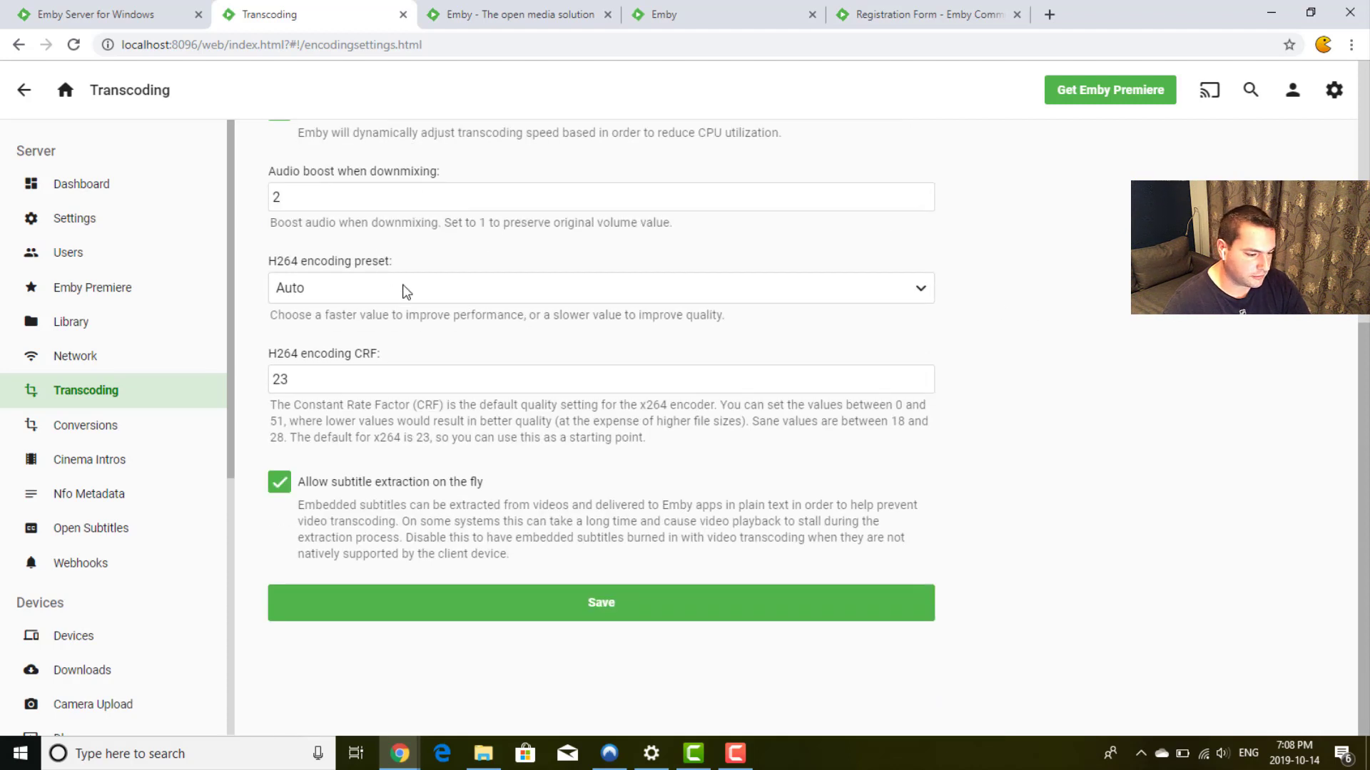
pyautogui.click(460, 296)
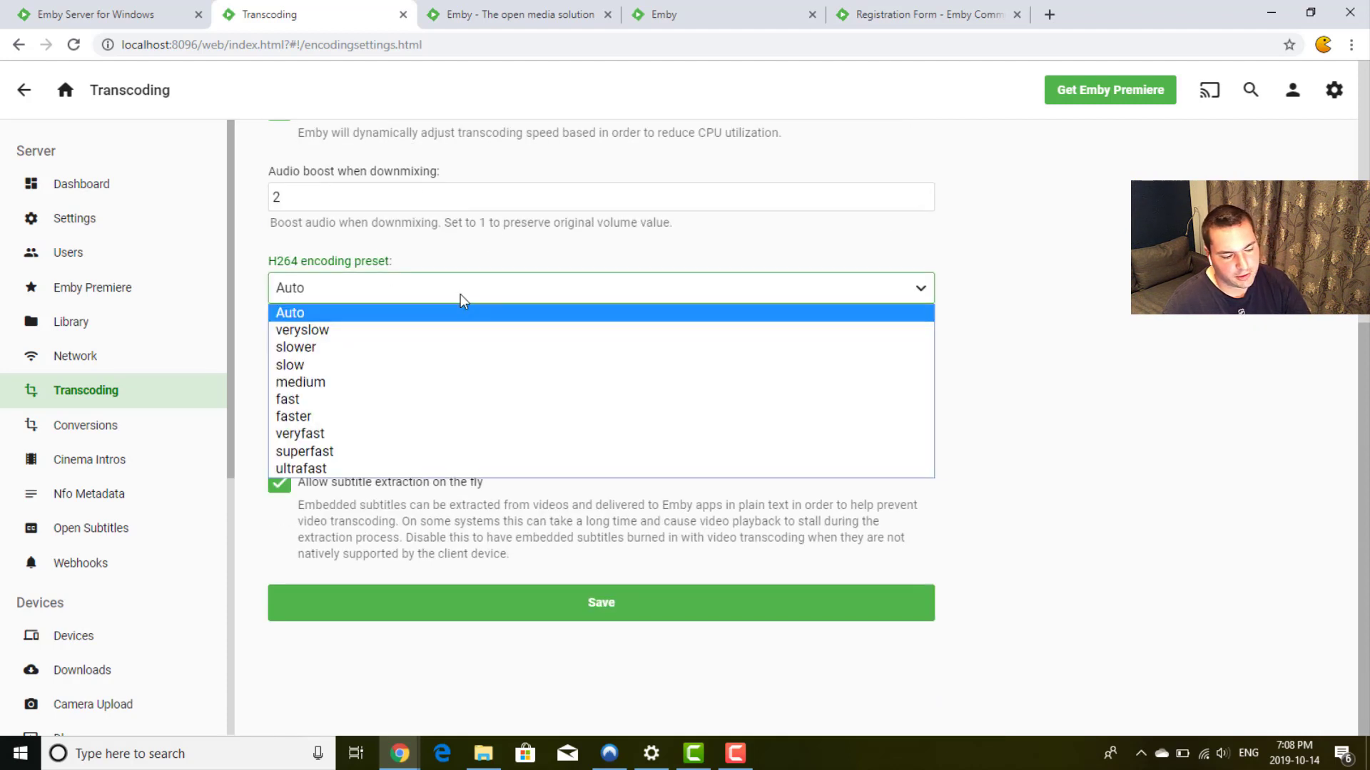
pyautogui.click(460, 294)
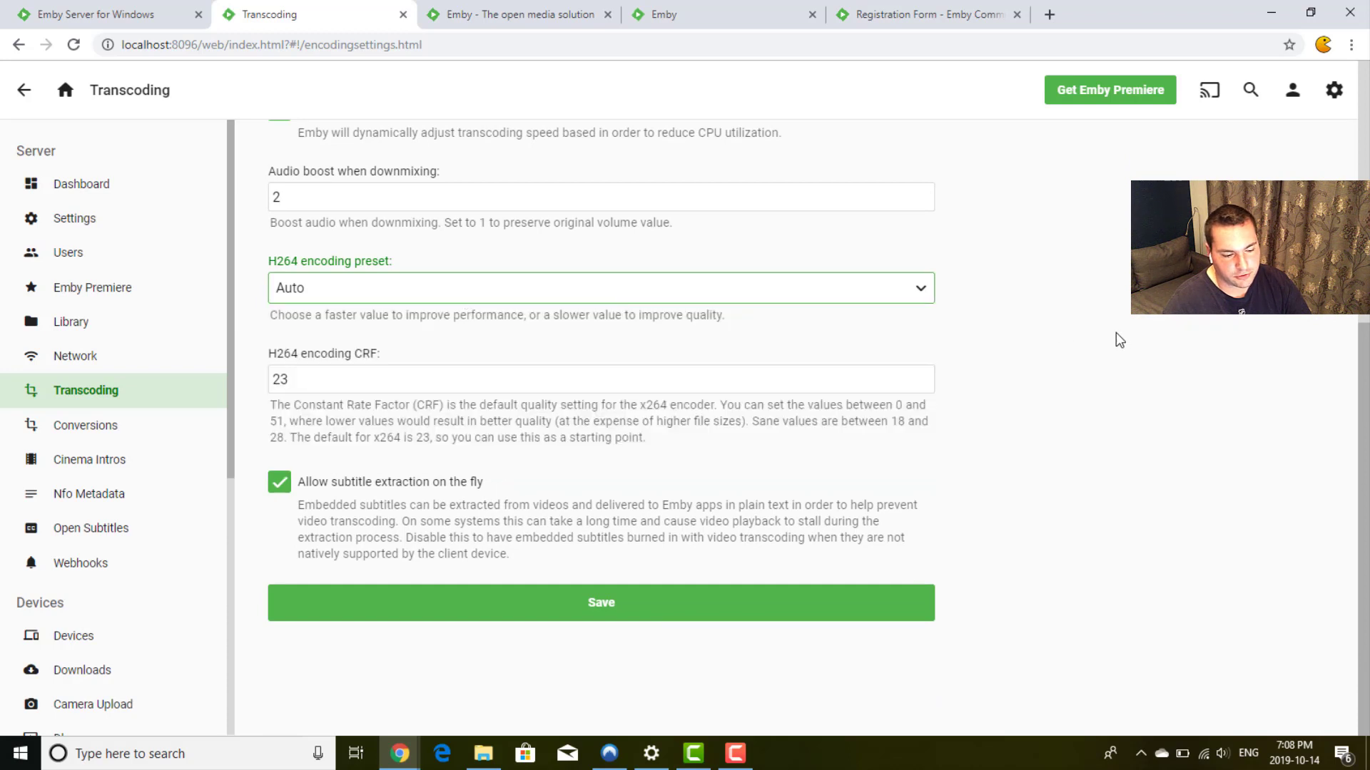
pyautogui.click(963, 320)
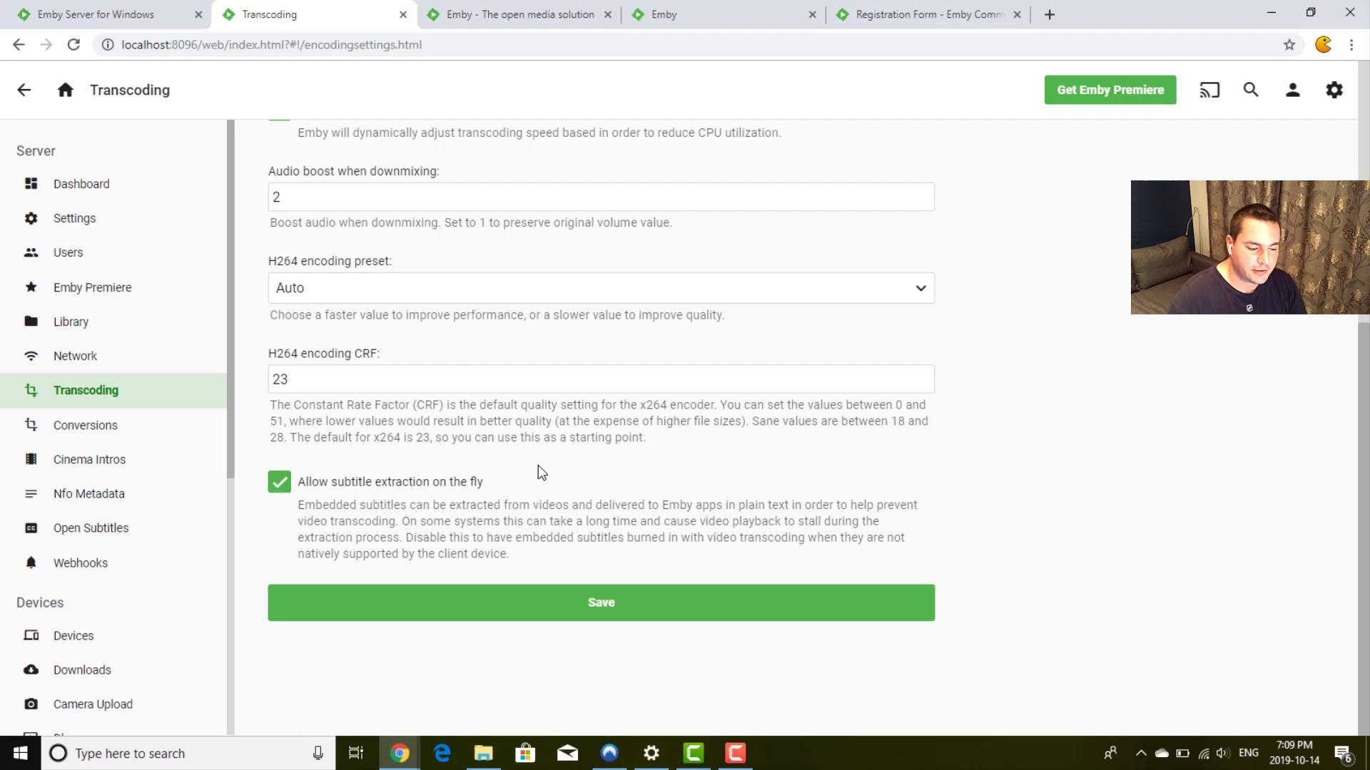
# Step: Look over the Conversions settings (temp path, upload speed limit), then go to Cinema Intros
pyautogui.click(120, 428)
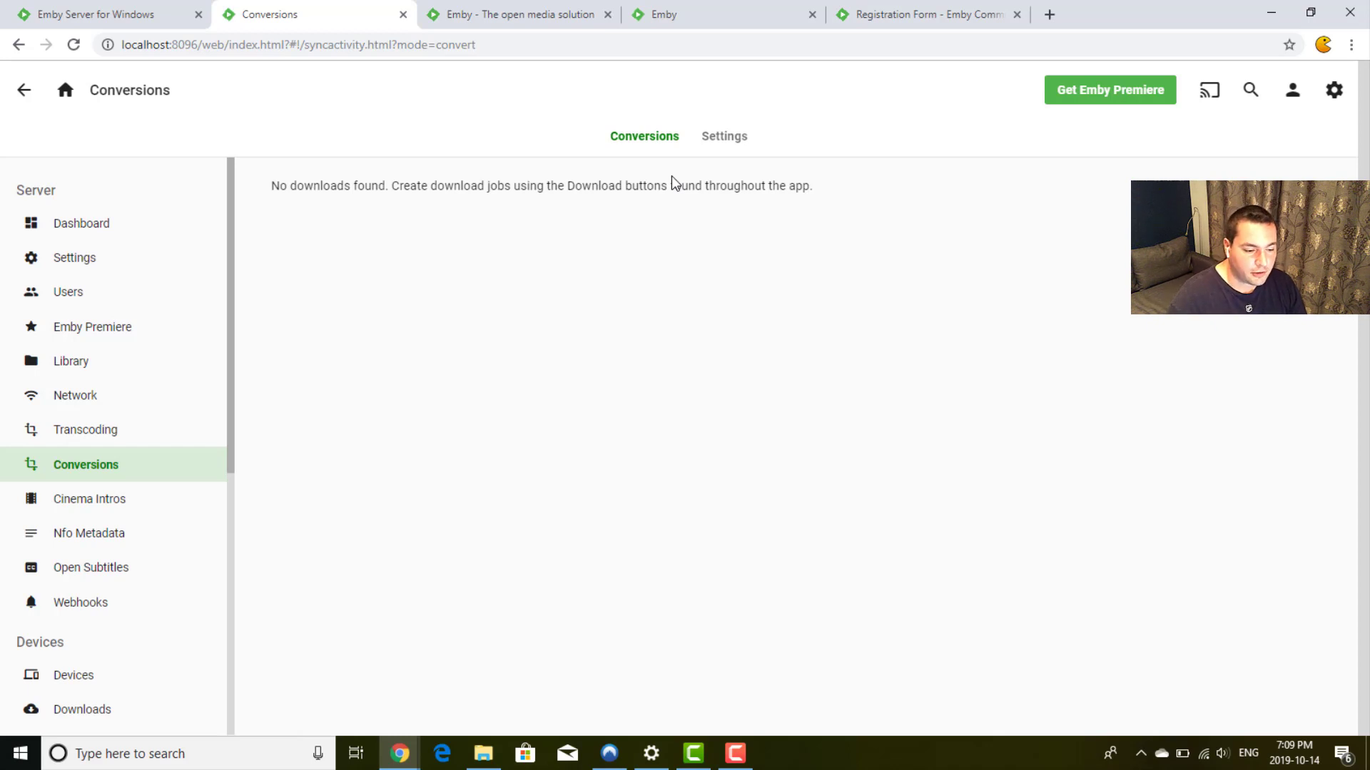
pyautogui.click(736, 145)
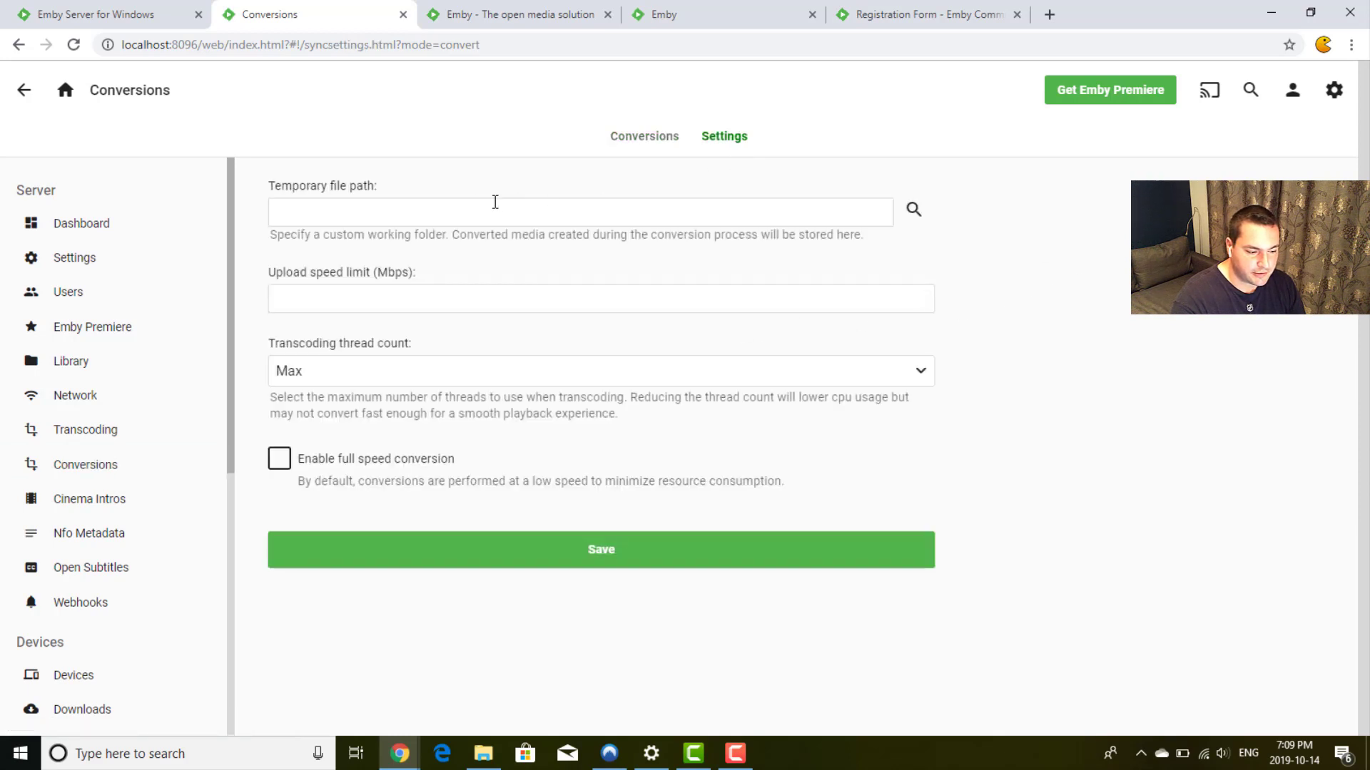
pyautogui.click(458, 202)
pyautogui.click(502, 300)
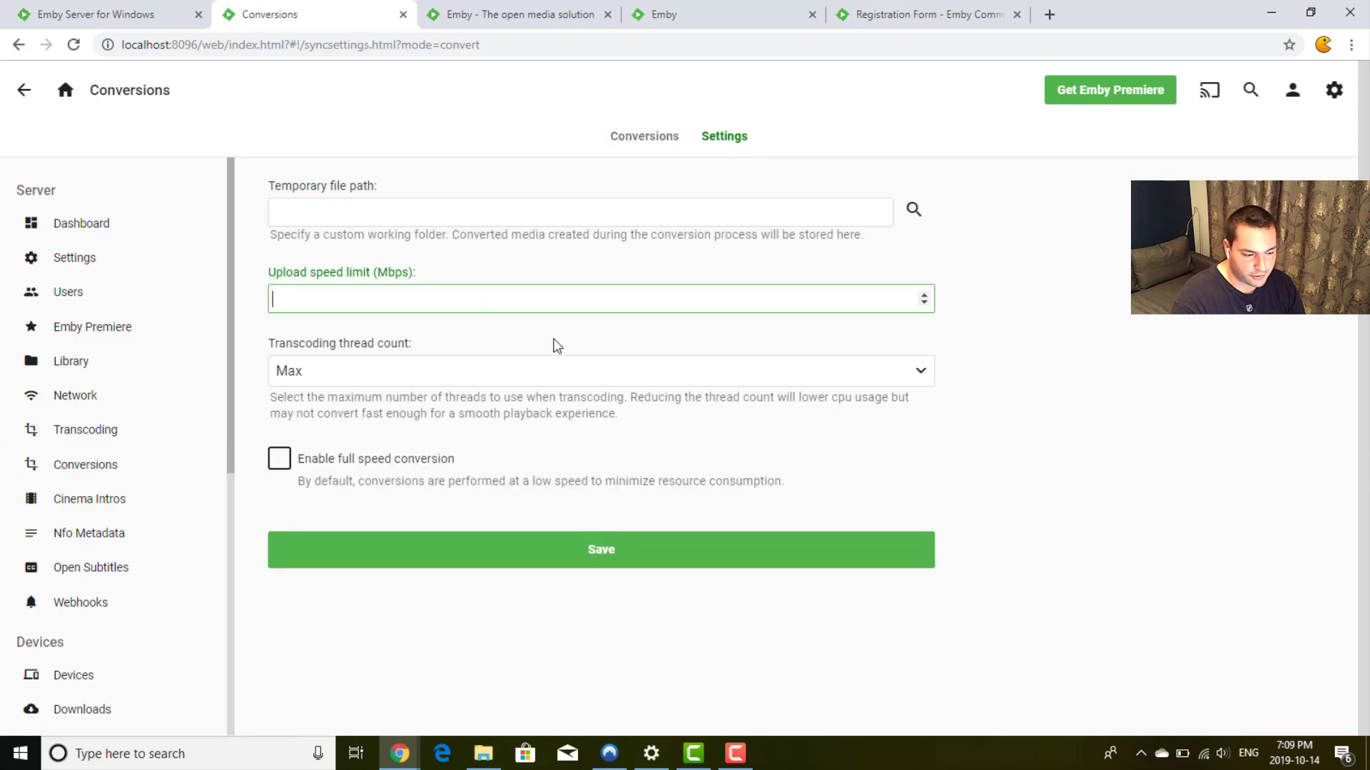
pyautogui.click(250, 331)
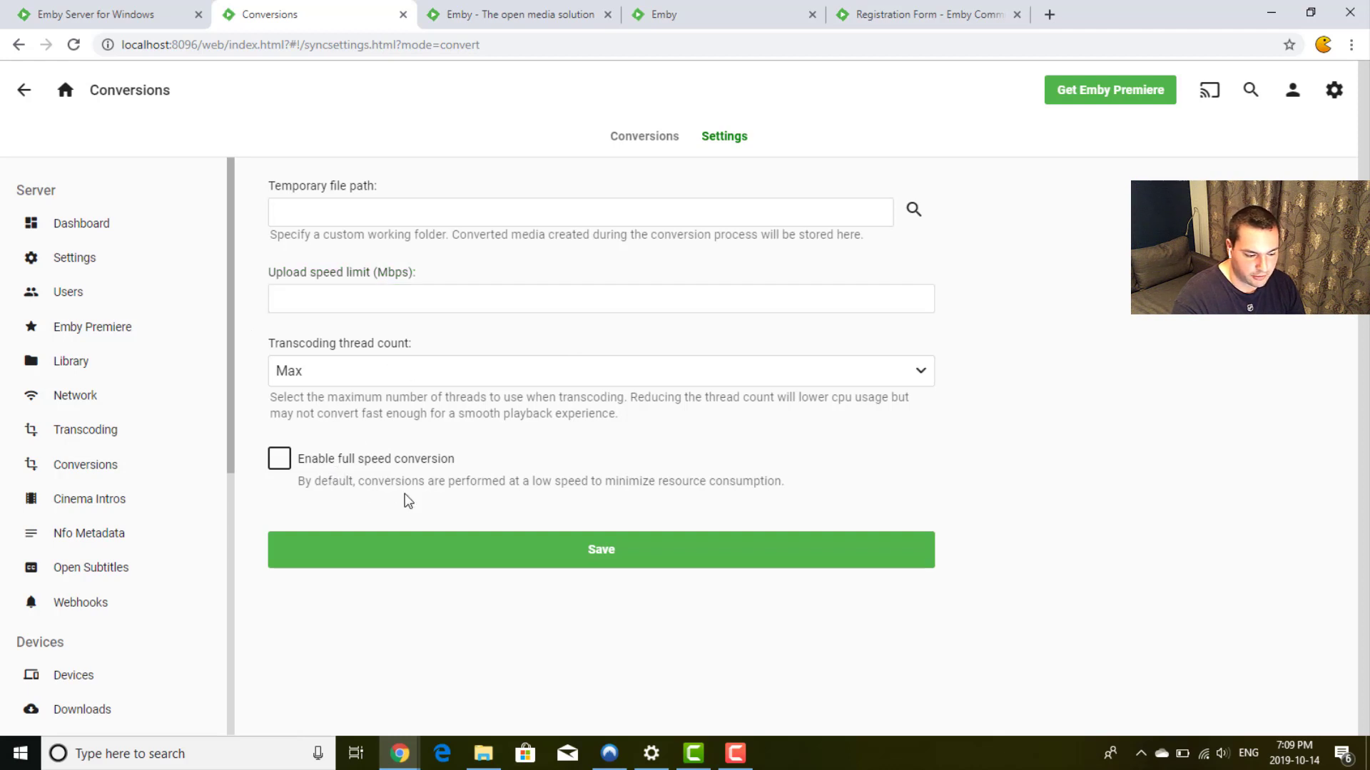
pyautogui.click(52, 508)
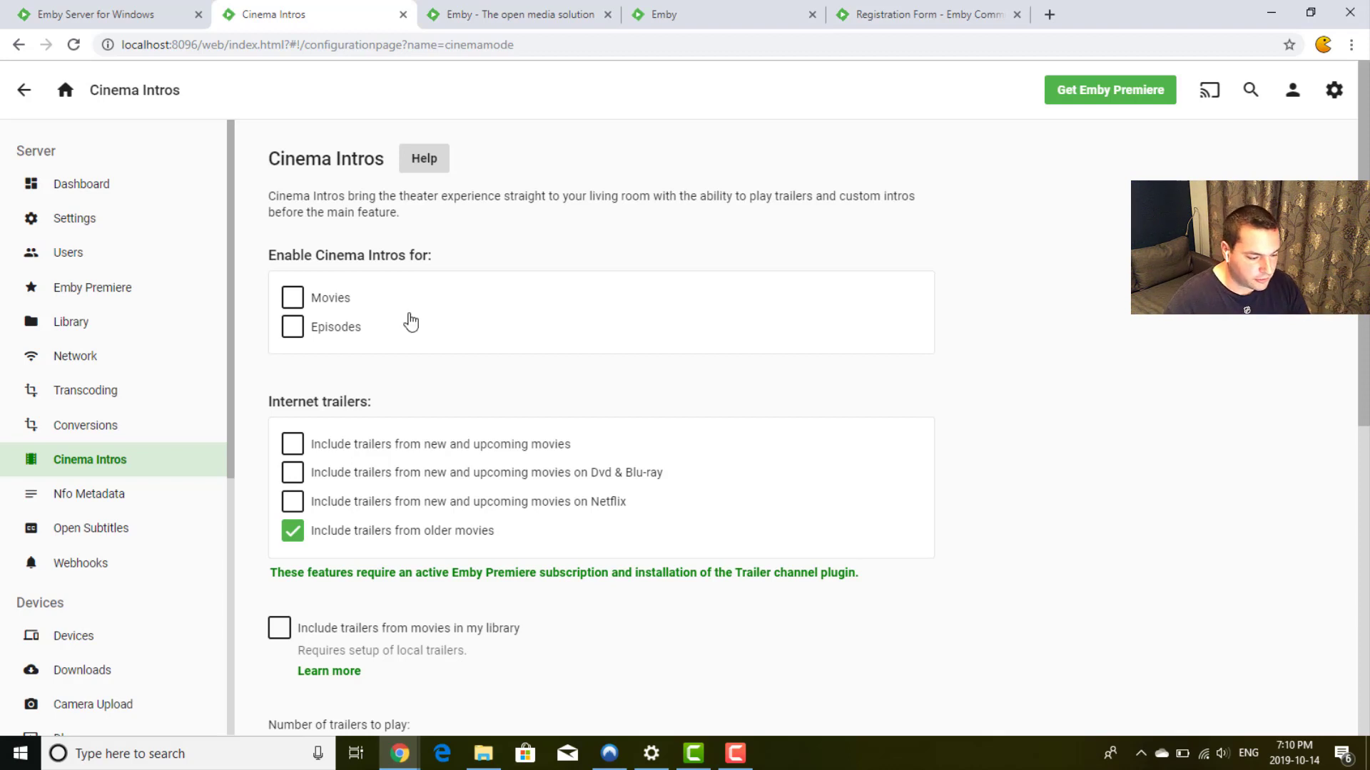
# Step: Open Nfo Metadata, showing watch data None and date format yyyy-MM-dd
pyautogui.click(105, 511)
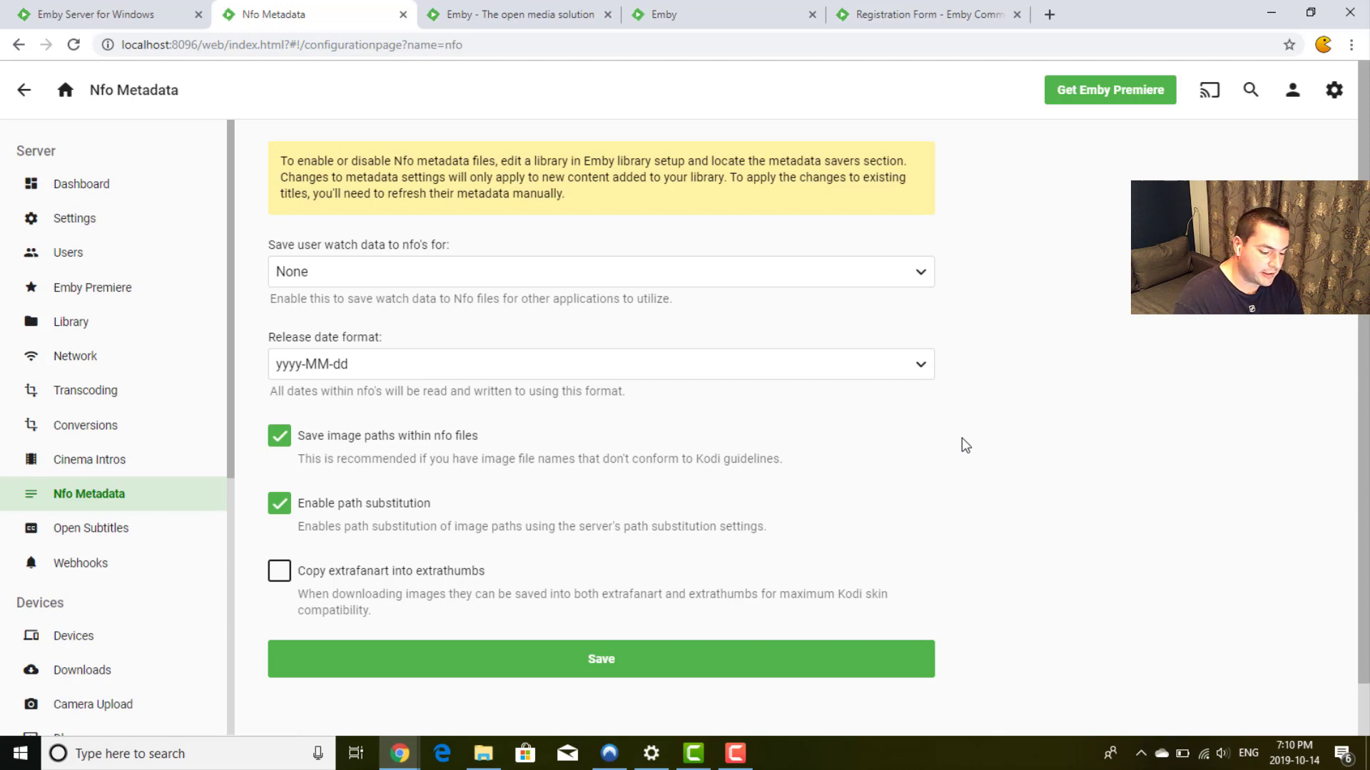
# Step: View the Open Subtitles settings, then go to the empty Webhooks page
pyautogui.click(123, 550)
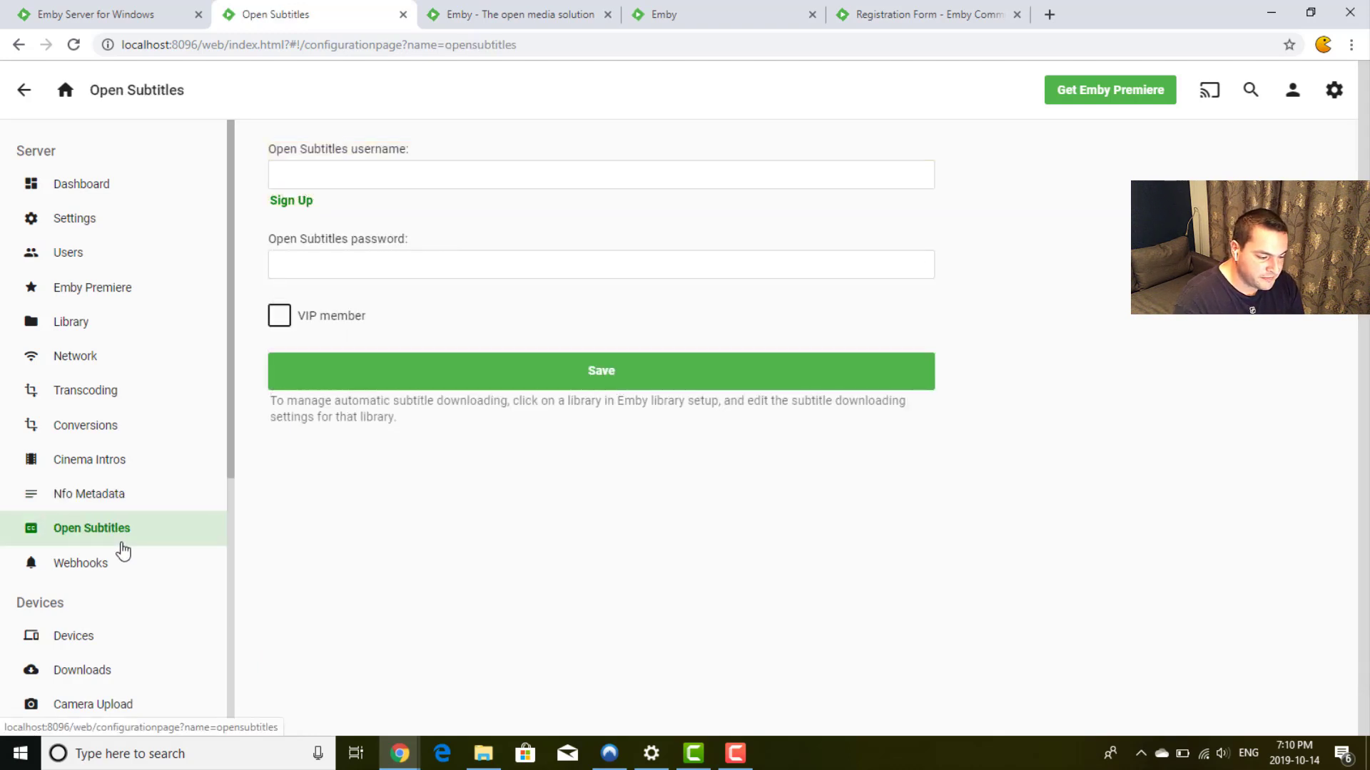
pyautogui.scroll(-2, 162, 465)
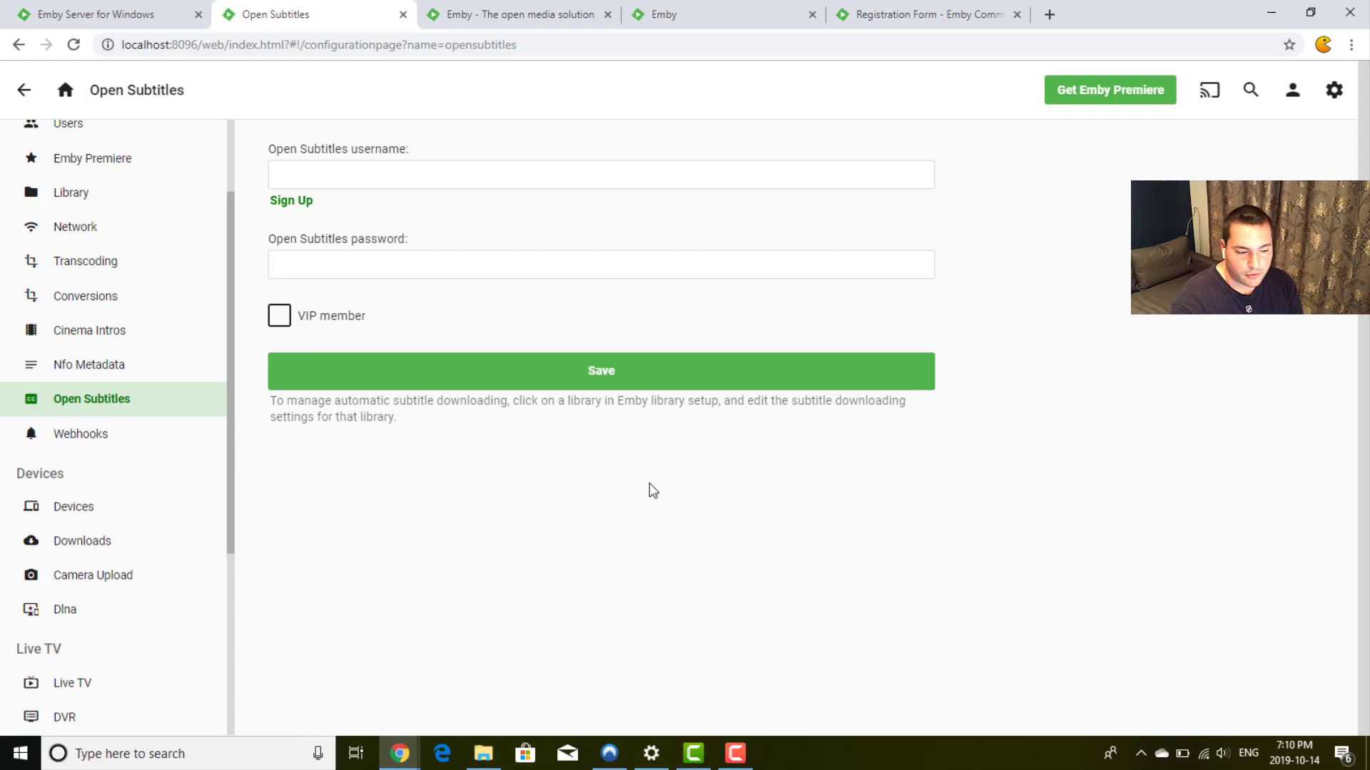
pyautogui.click(82, 435)
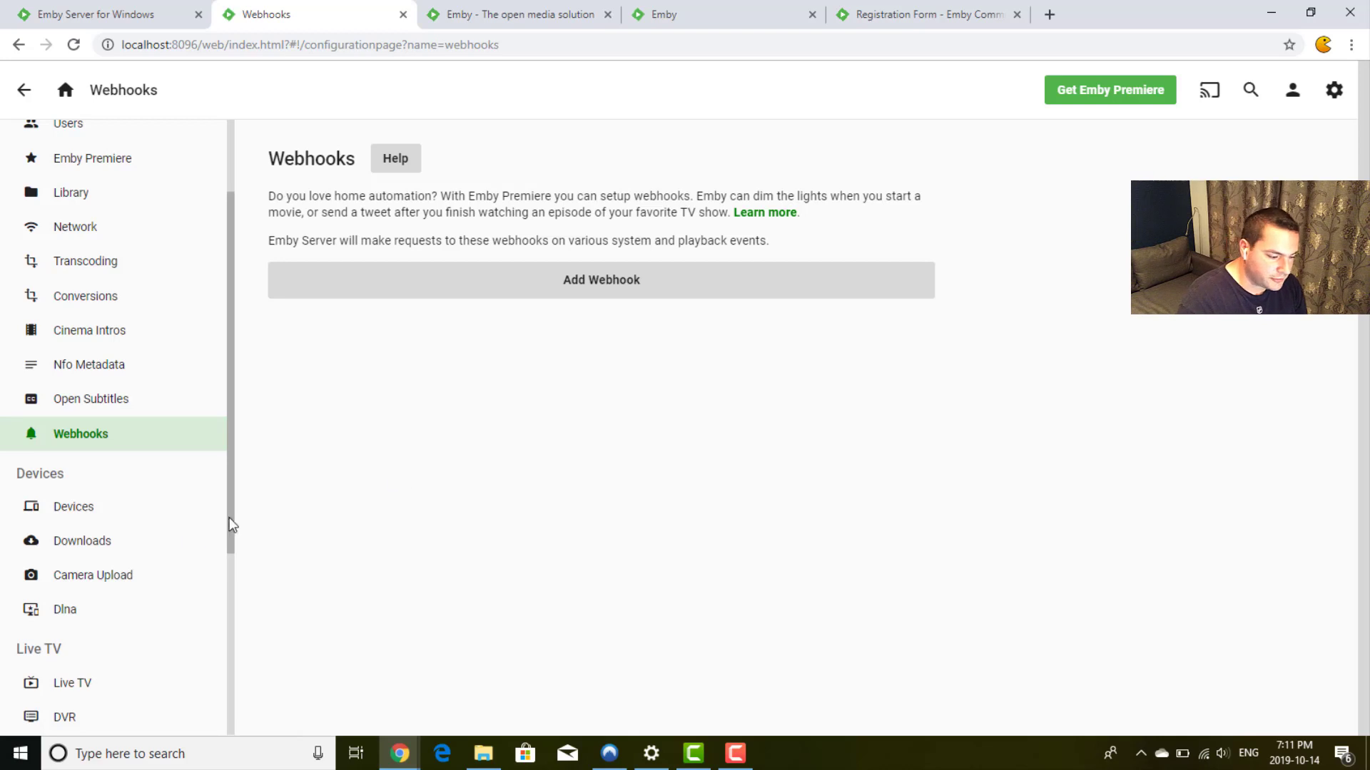
# Step: Look at the list of connected Devices
pyautogui.scroll(-2, 132, 559)
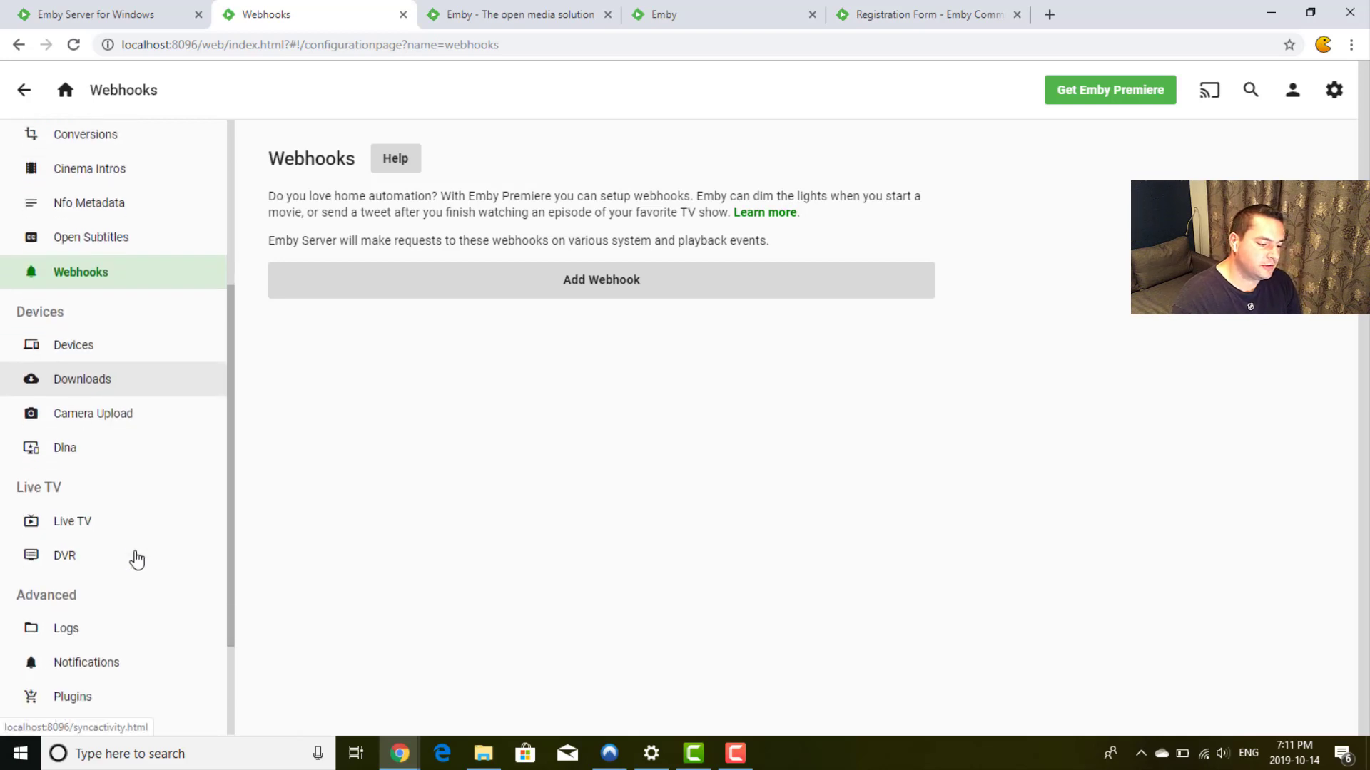
pyautogui.click(125, 349)
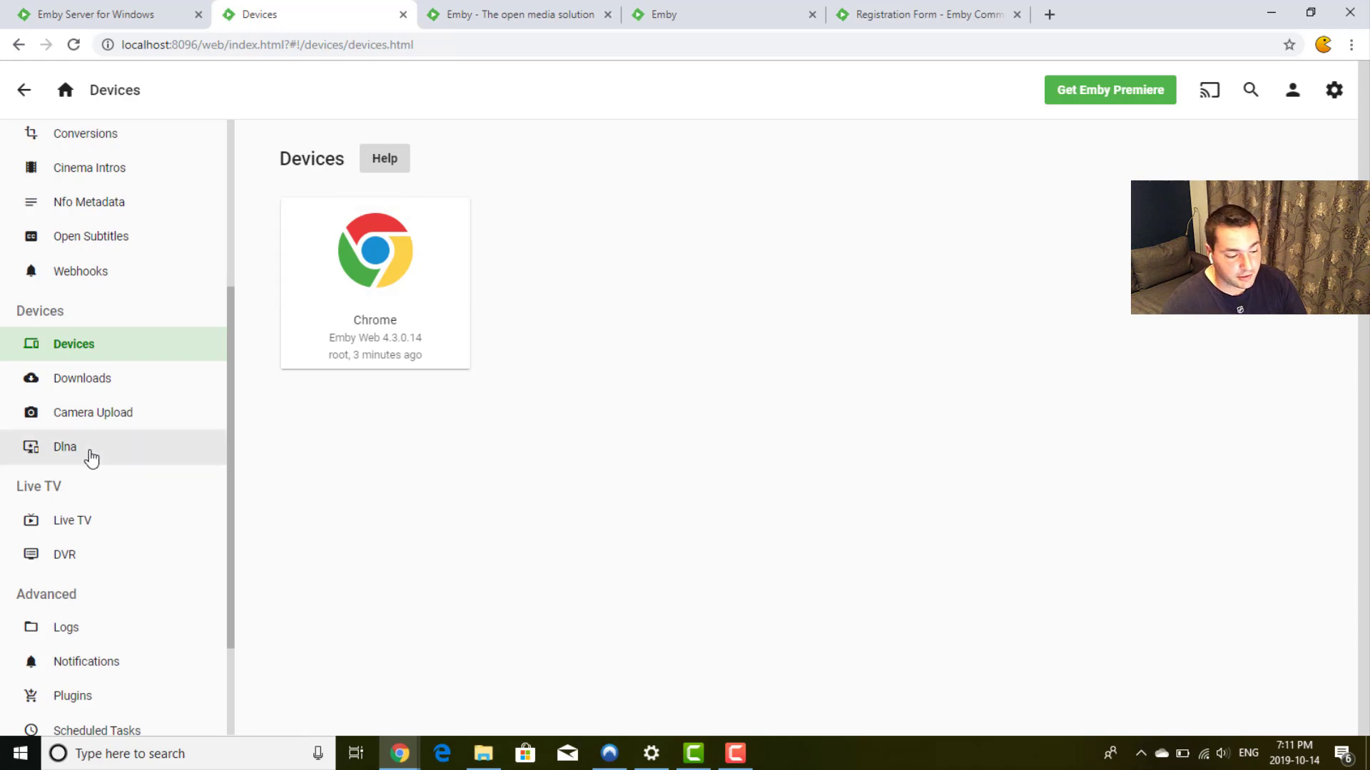
pyautogui.scroll(-2, 91, 458)
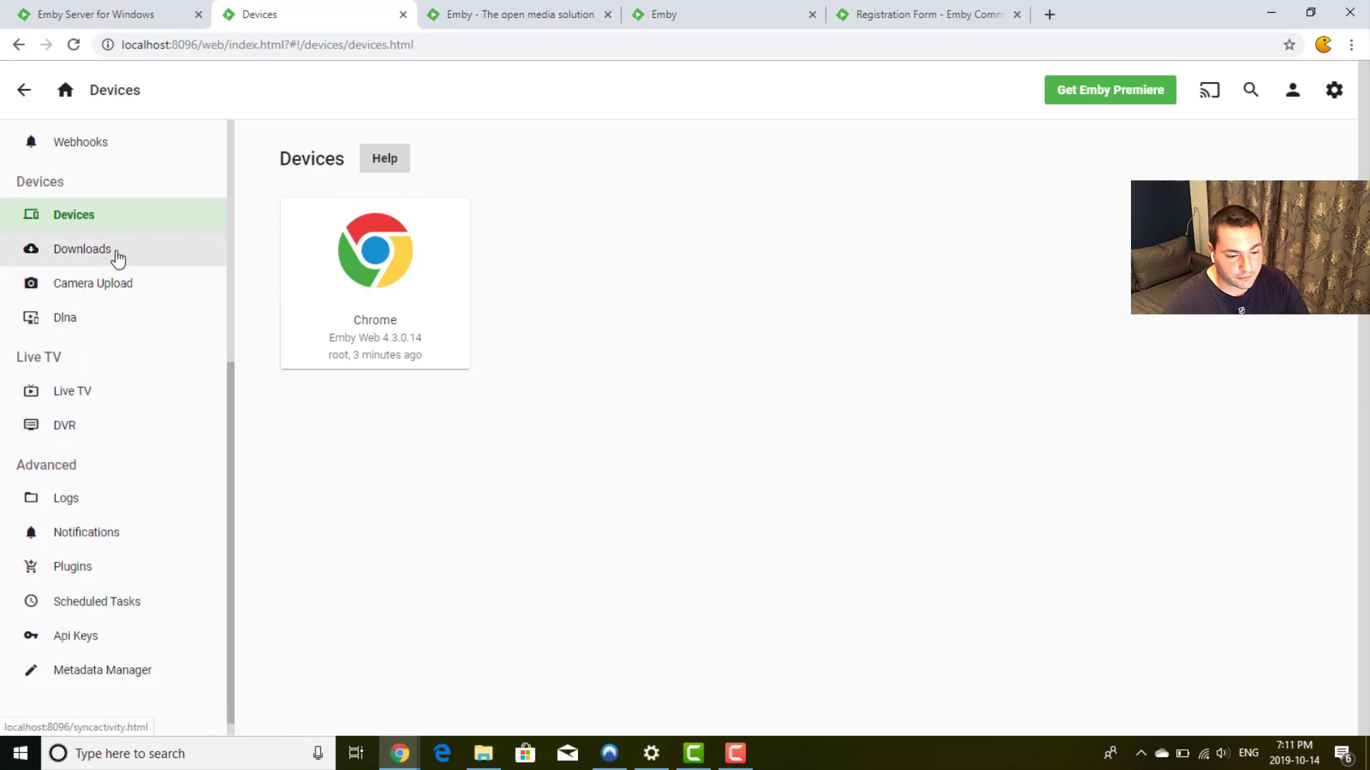
# Step: Check the Downloads list and its Settings tab, then go to Camera Upload
pyautogui.click(118, 257)
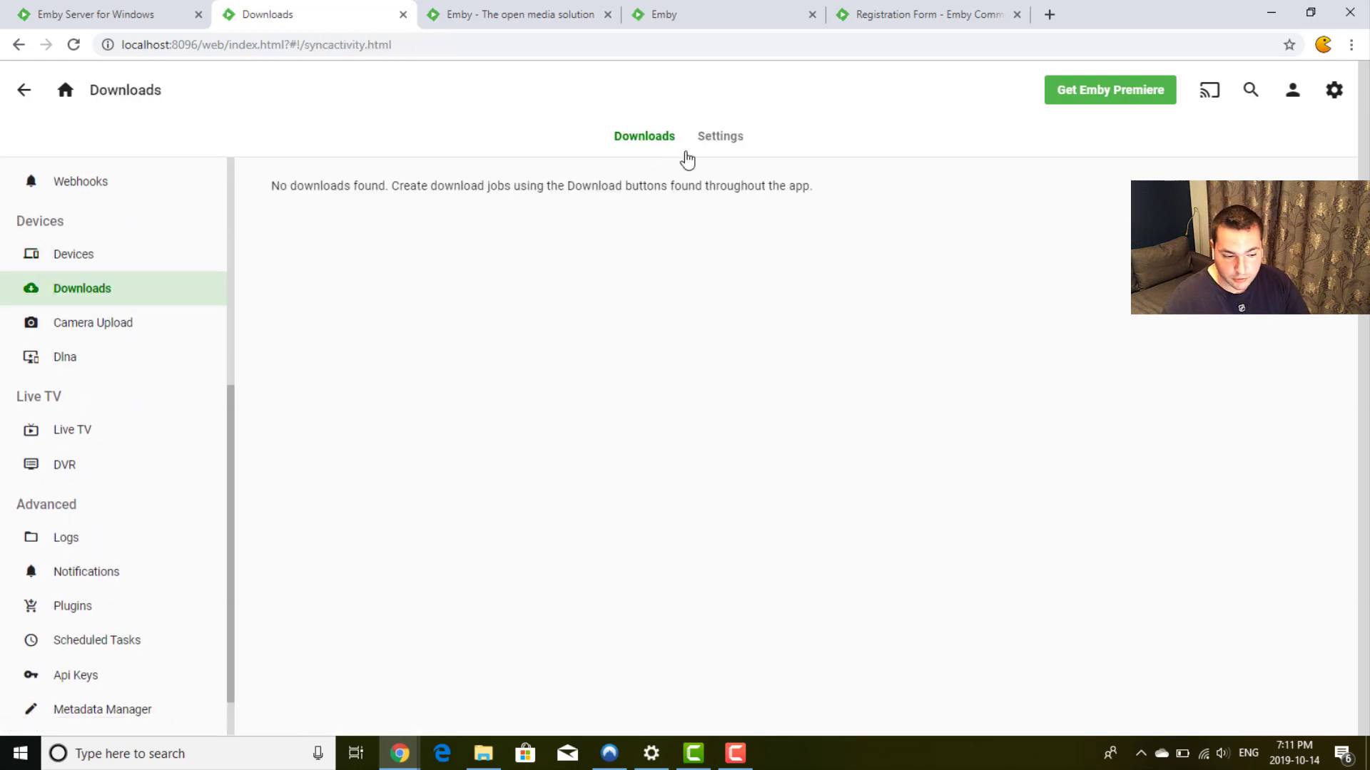
pyautogui.click(721, 139)
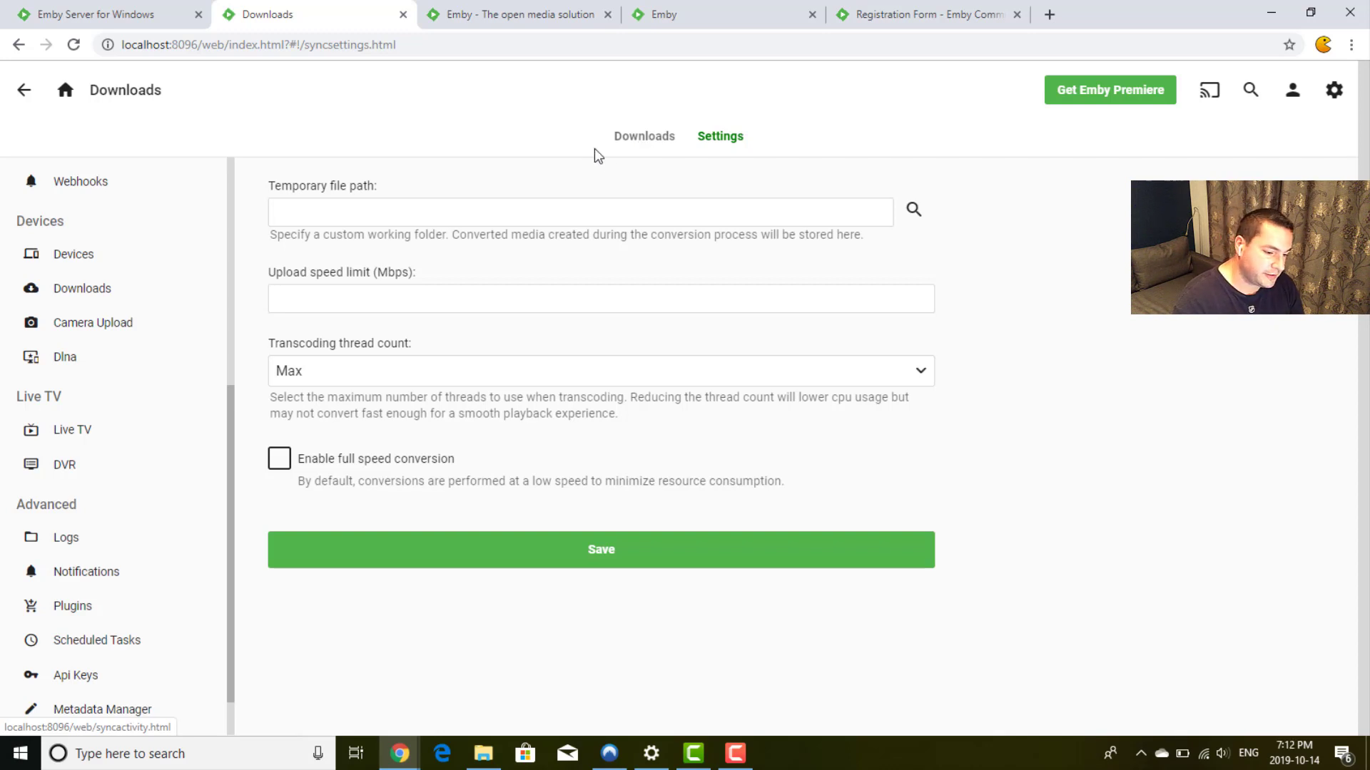
pyautogui.click(628, 143)
pyautogui.scroll(-1, 80, 532)
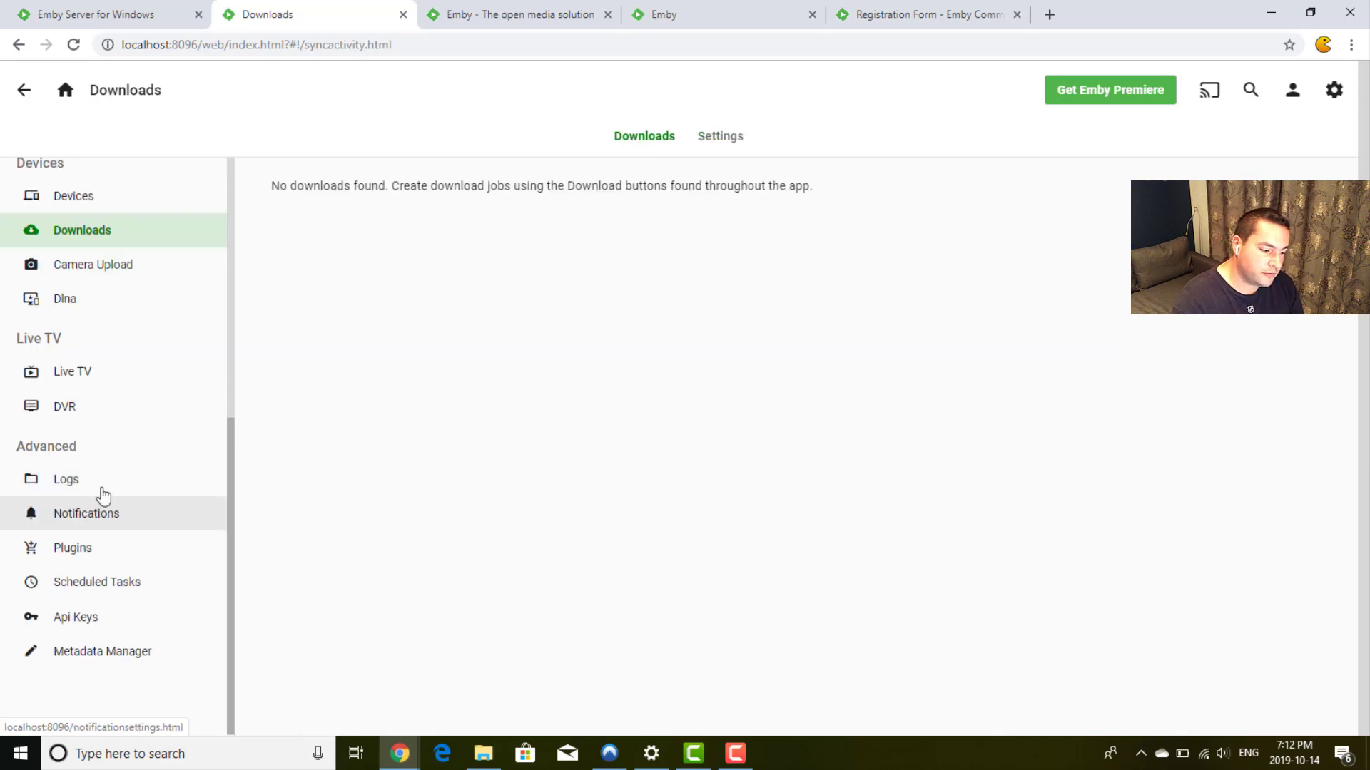
pyautogui.click(135, 266)
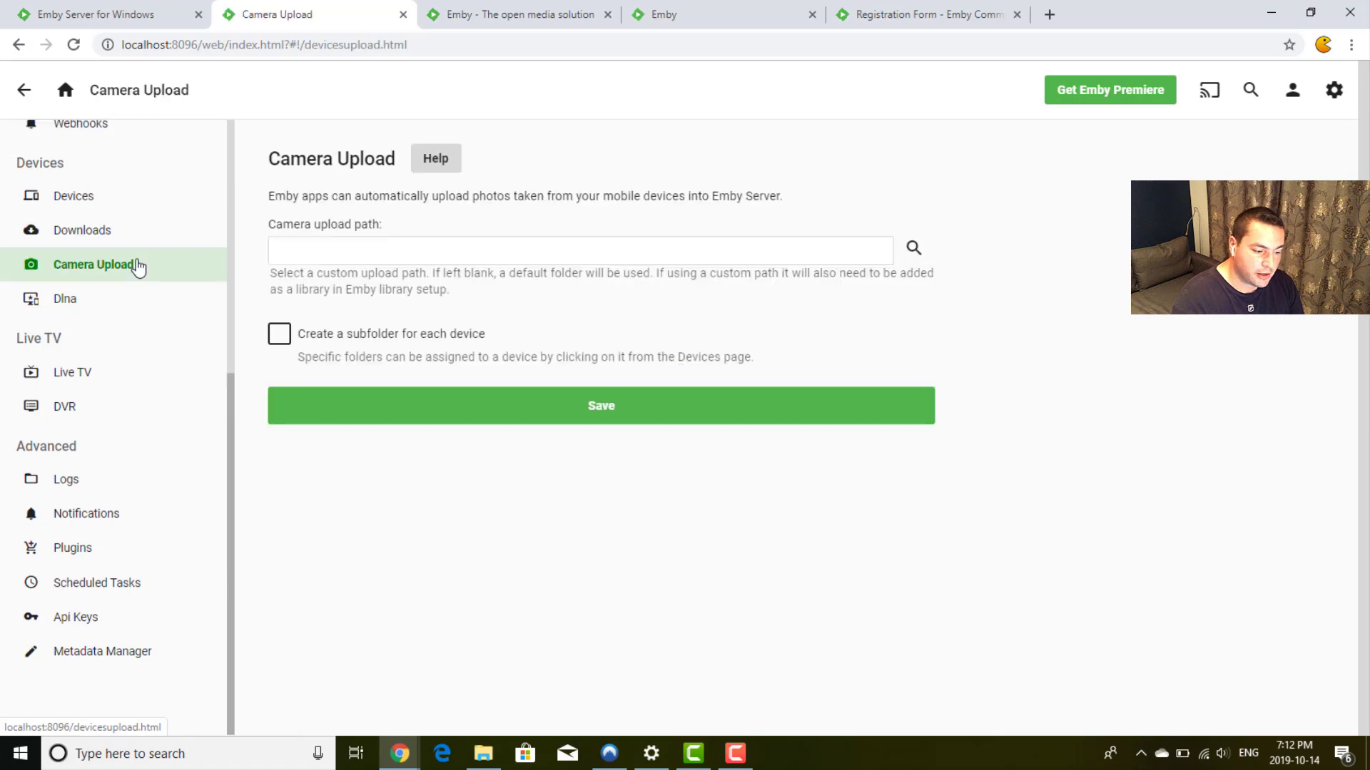
# Step: Leave Camera Upload unchanged and go to DLNA, with Play To enabled and discovery interval 60
pyautogui.tripleClick(612, 196)
pyautogui.click(672, 195)
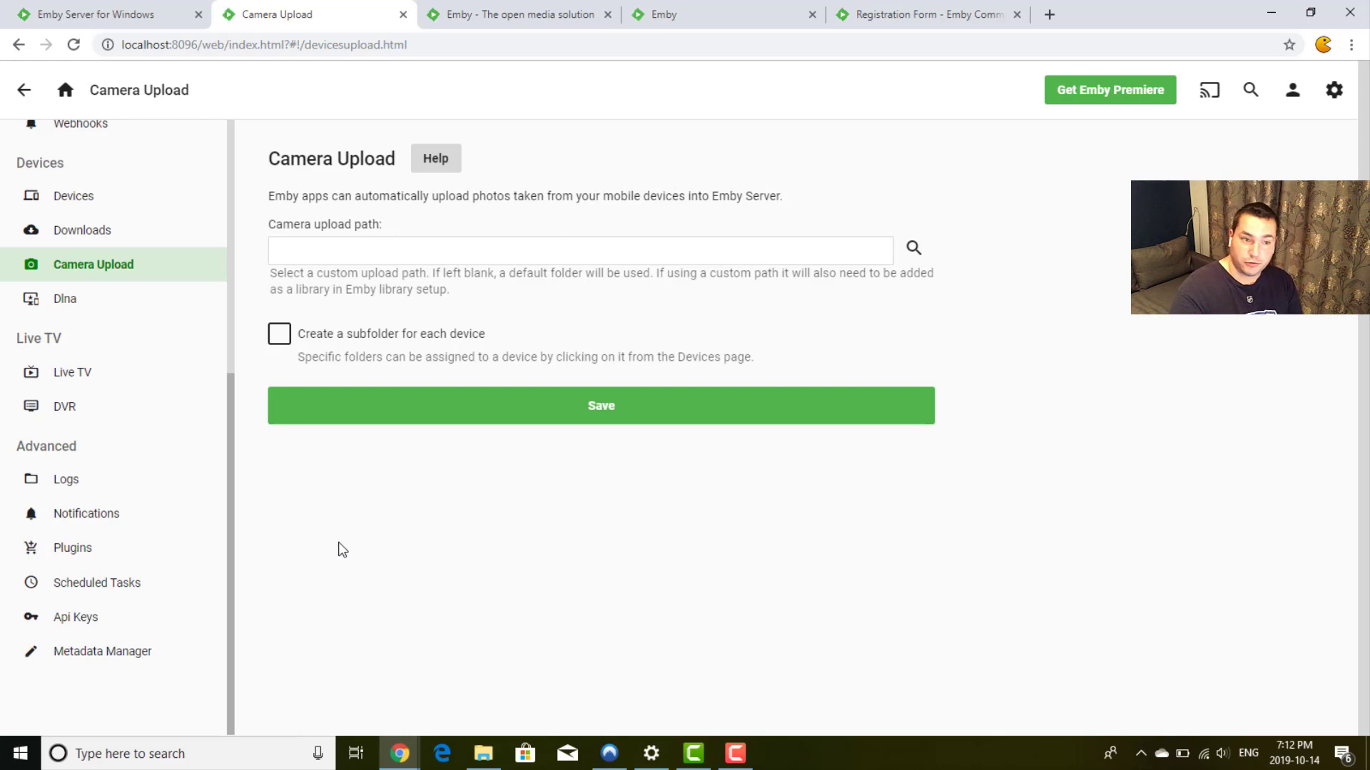
pyautogui.click(95, 306)
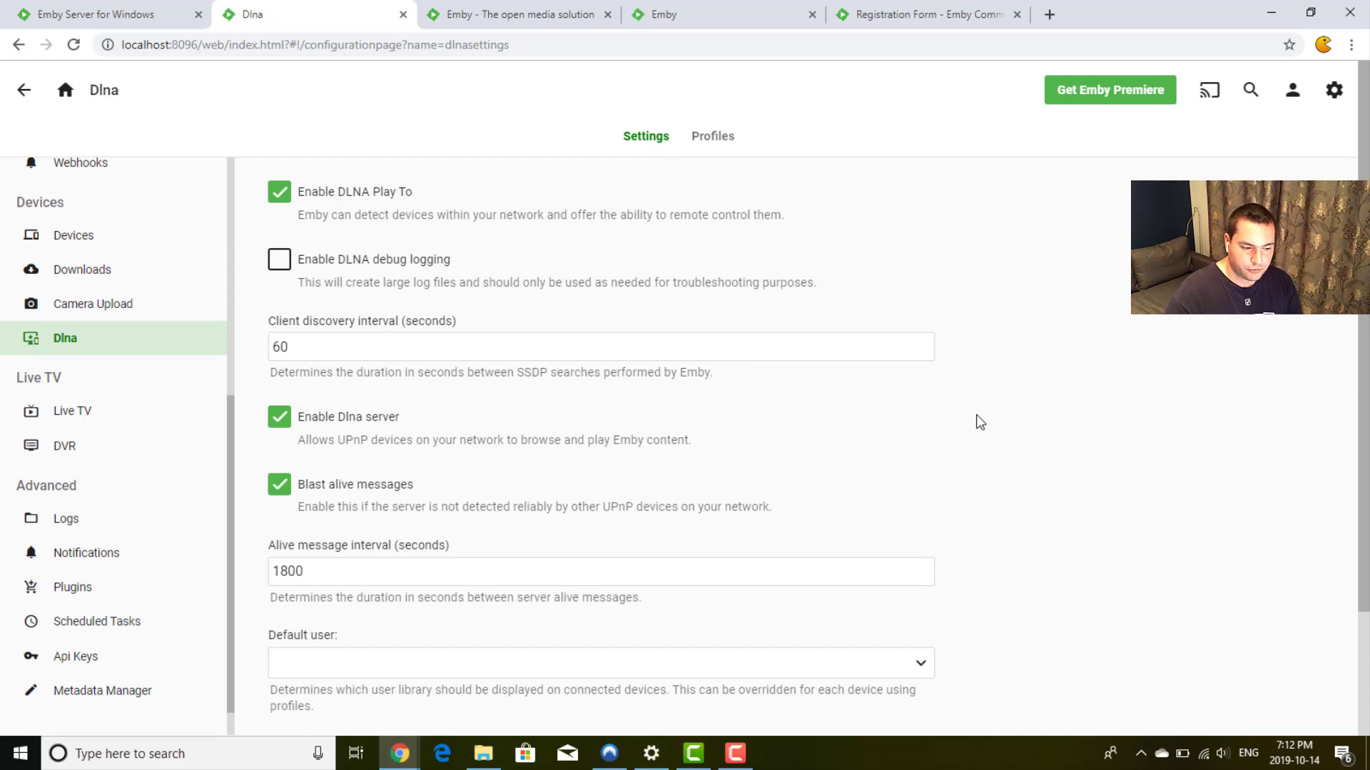
# Step: Scroll through the DLNA system profiles on the Profiles tab, then go to Live TV setup
pyautogui.scroll(-2, 975, 422)
pyautogui.scroll(2, 976, 423)
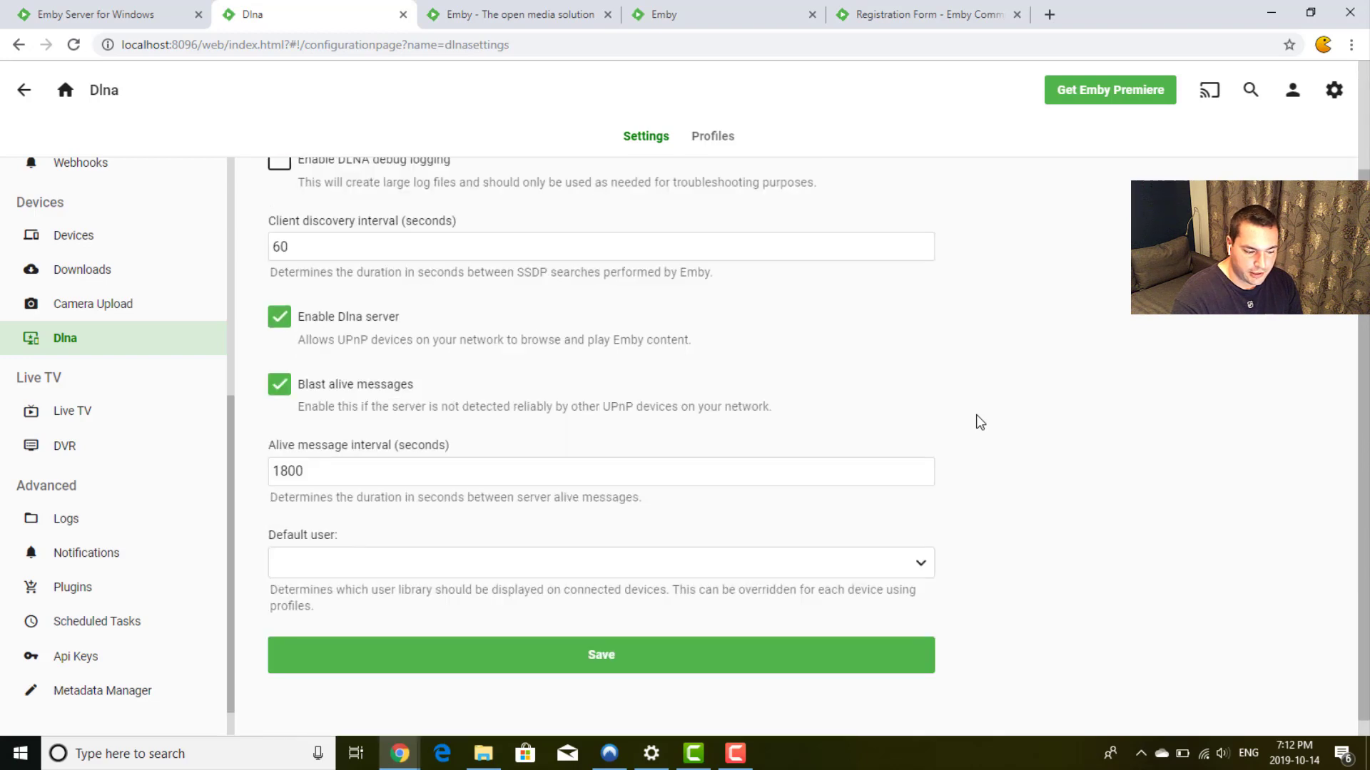
pyautogui.click(727, 142)
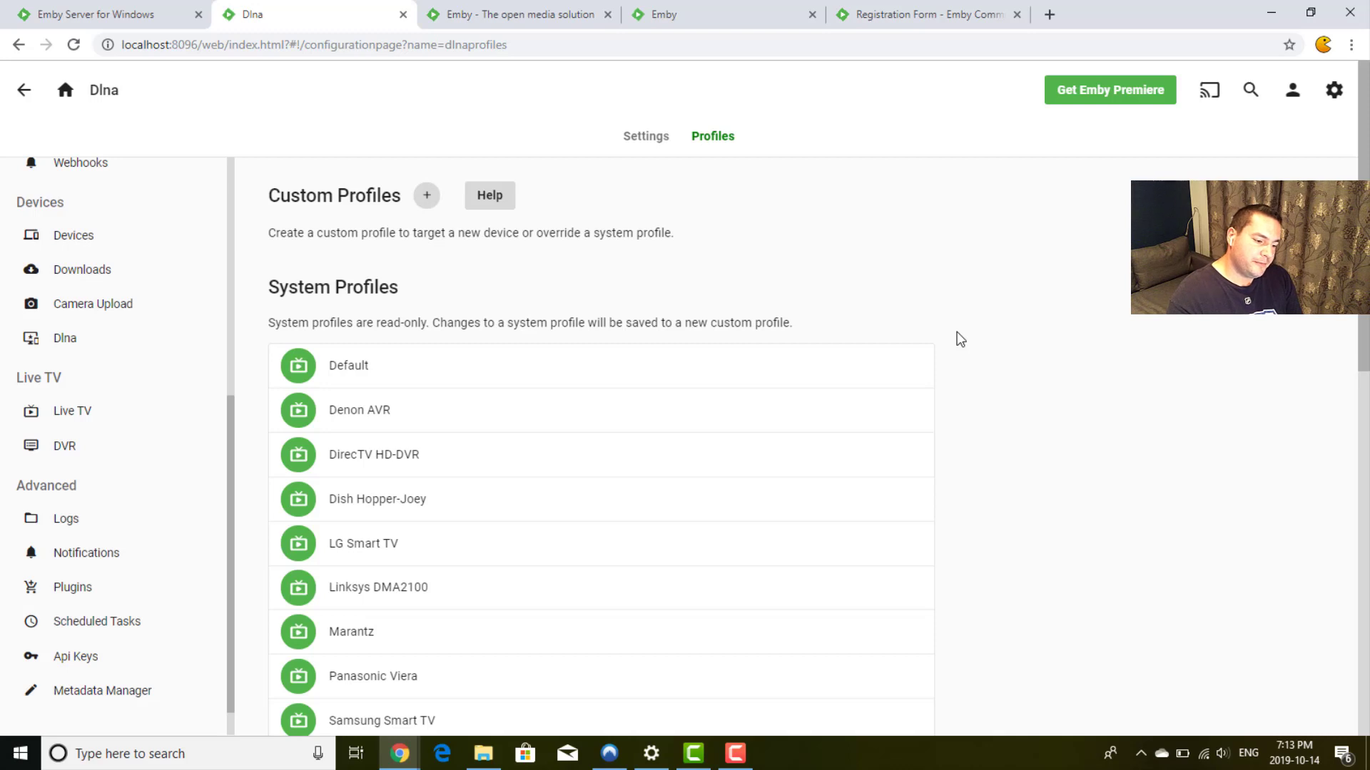
pyautogui.scroll(-4, 960, 339)
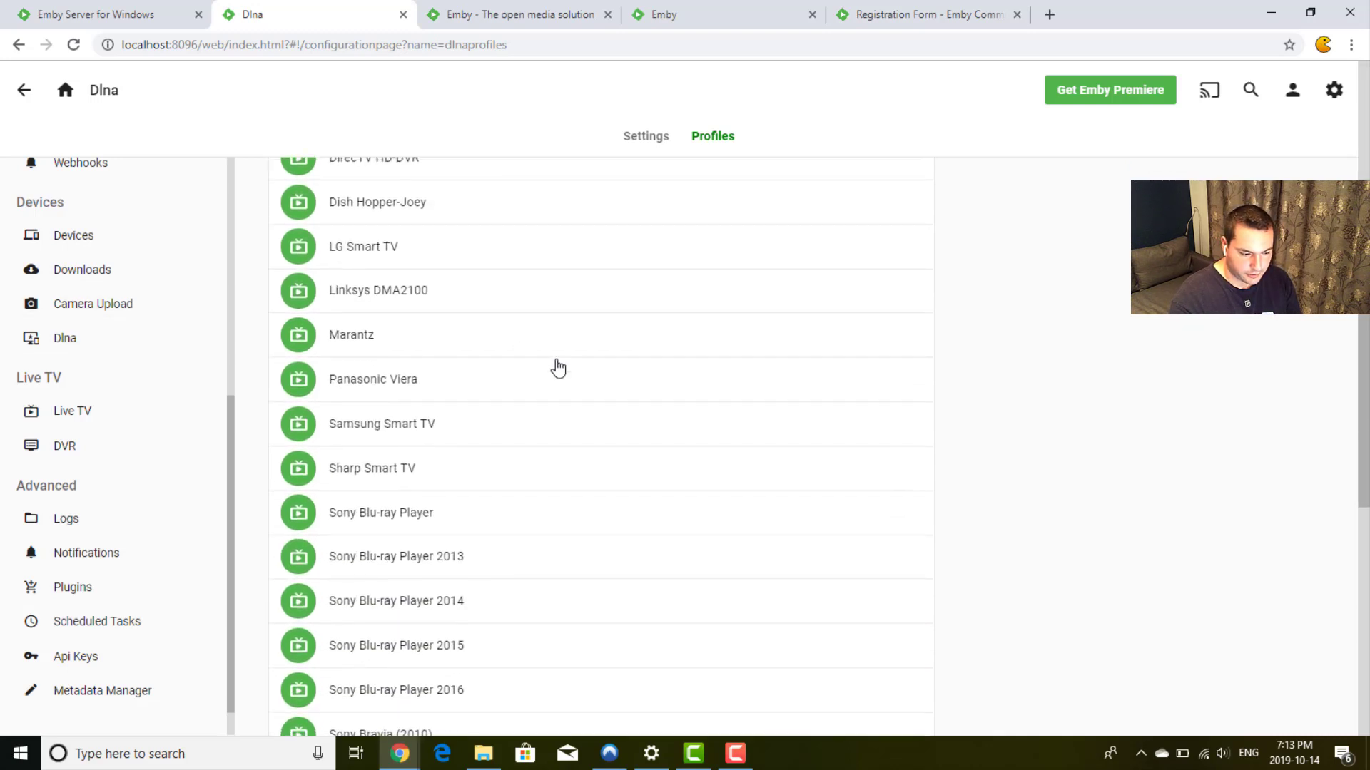
pyautogui.scroll(-4, 557, 367)
pyautogui.scroll(-3, 555, 367)
pyautogui.scroll(11, 555, 367)
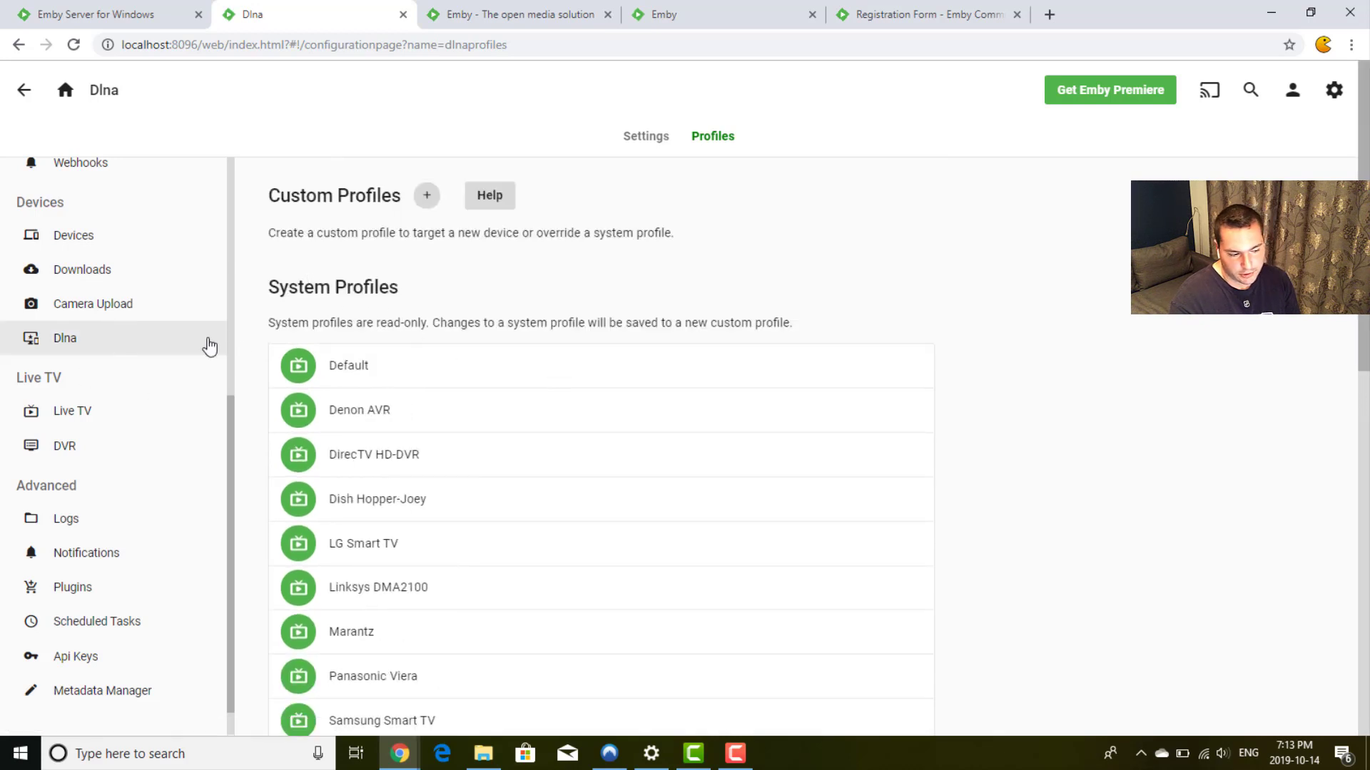
pyautogui.click(88, 419)
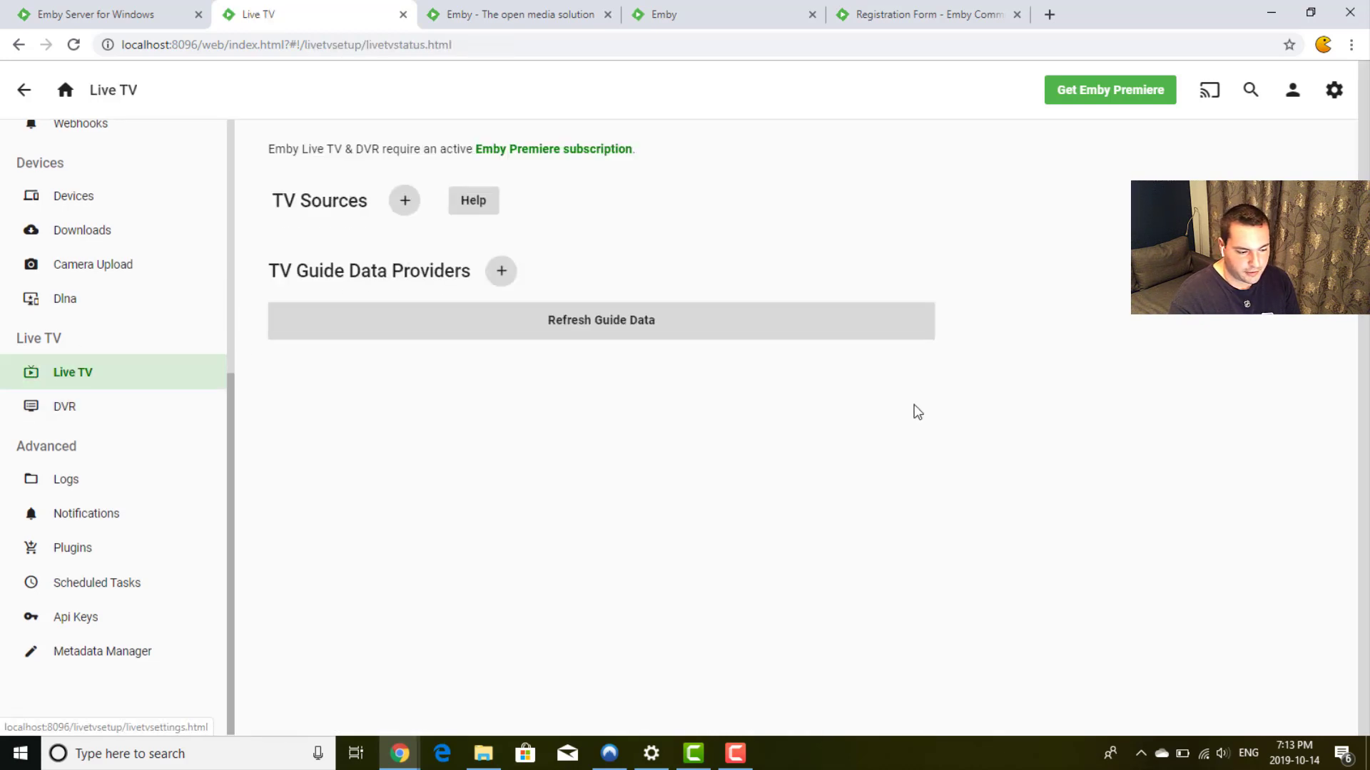
pyautogui.click(75, 405)
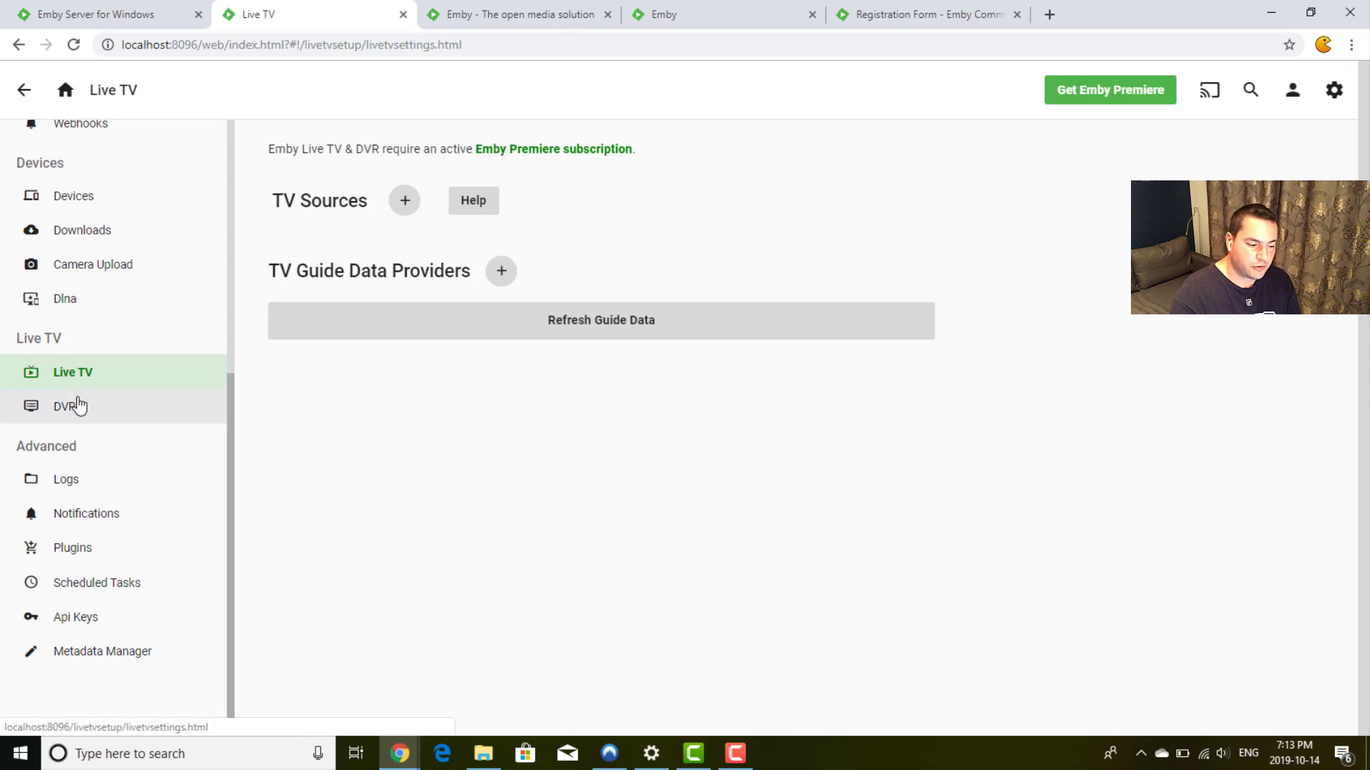
pyautogui.click(129, 373)
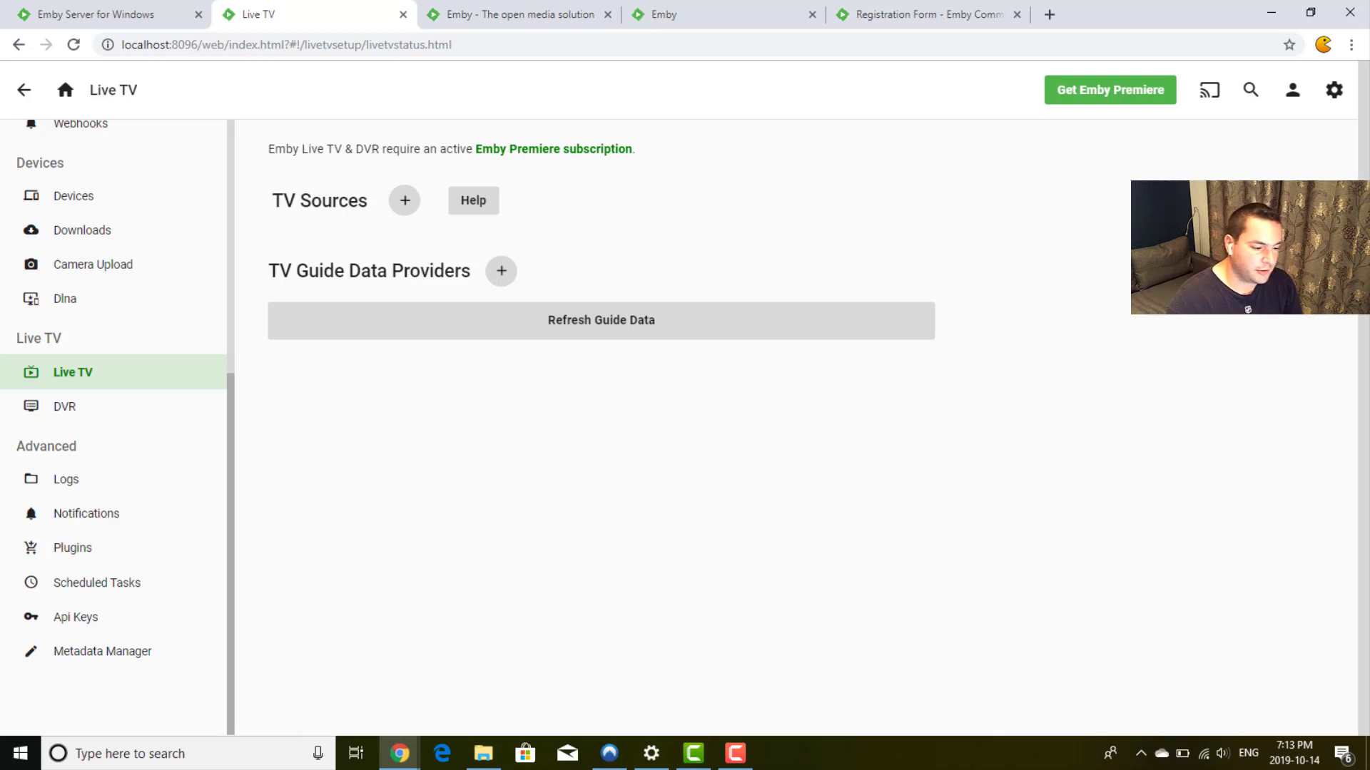
# Step: Visit Logs, Notifications, Plugins, Scheduled Tasks, Api Keys and Metadata Manager, then go back
pyautogui.click(47, 479)
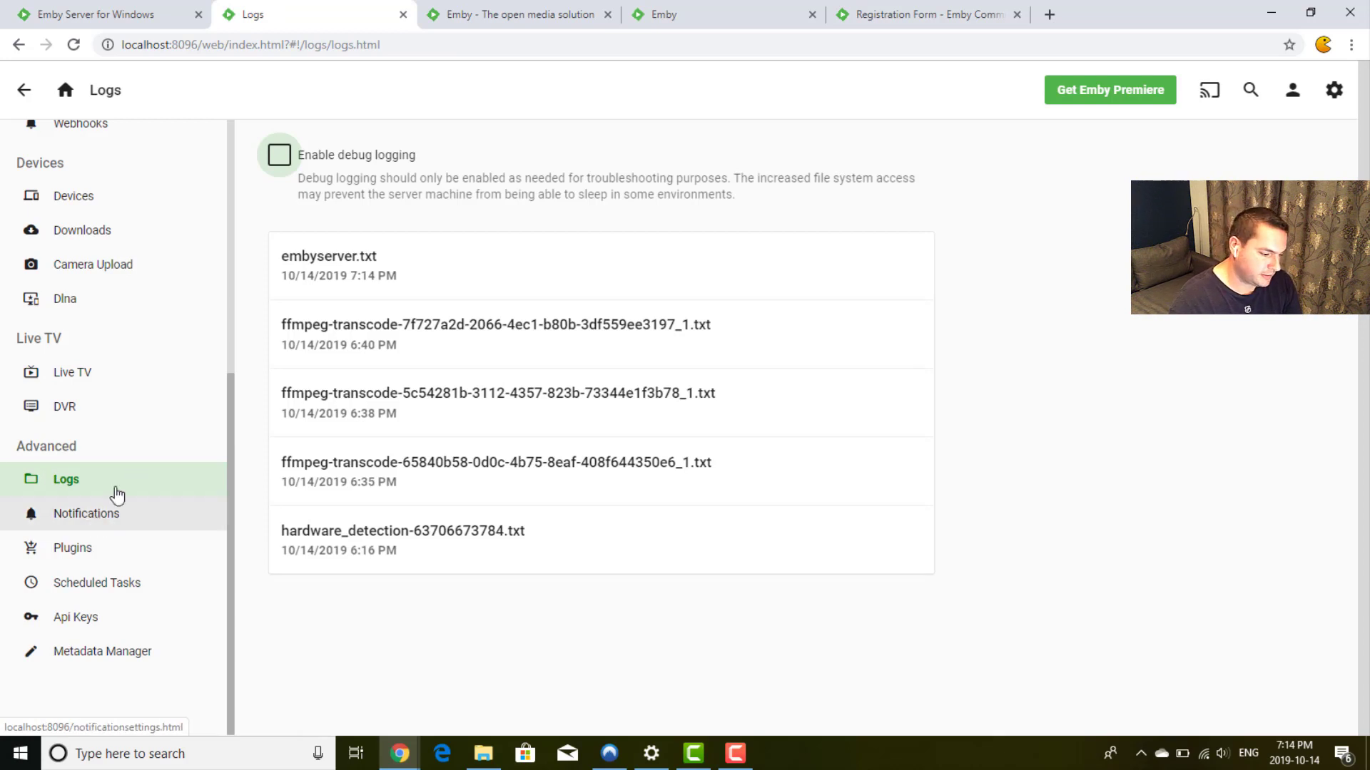
pyautogui.click(109, 527)
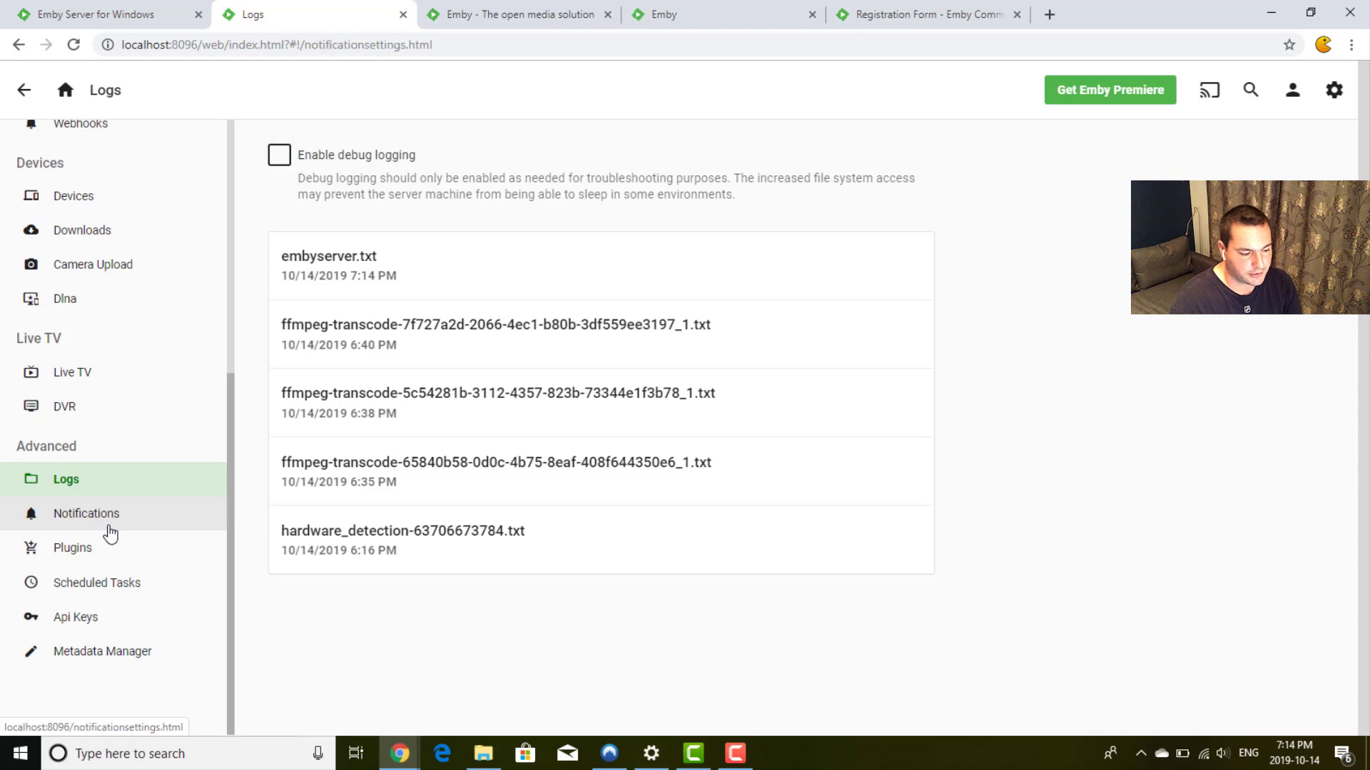
pyautogui.click(83, 547)
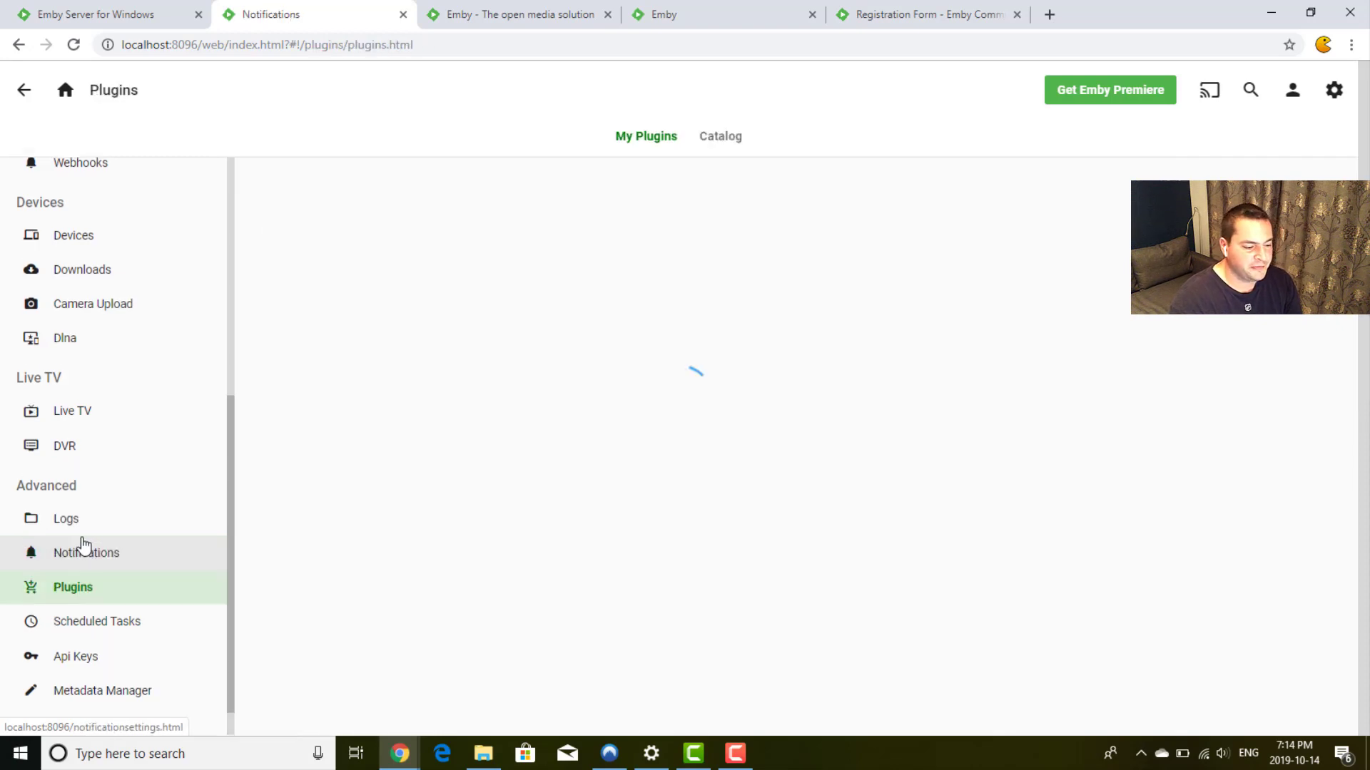
pyautogui.click(105, 624)
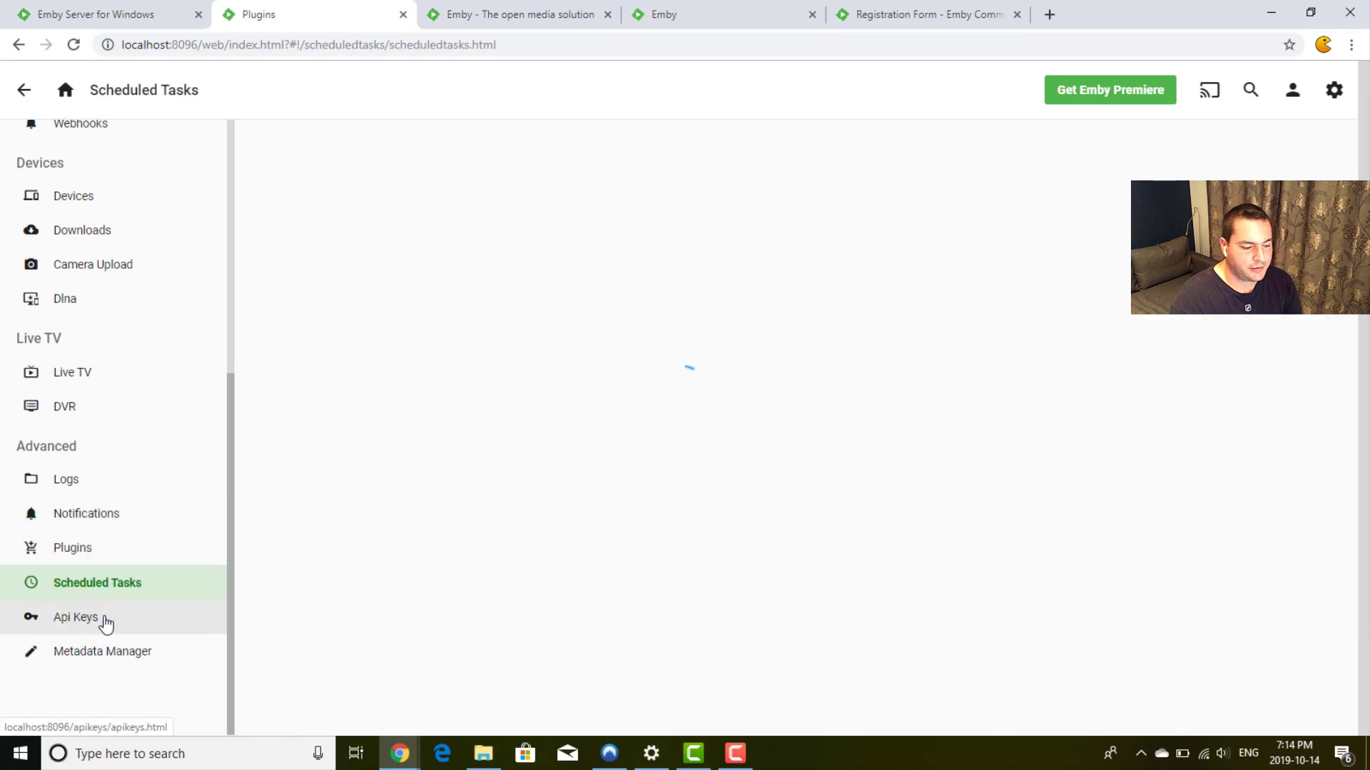
pyautogui.click(98, 634)
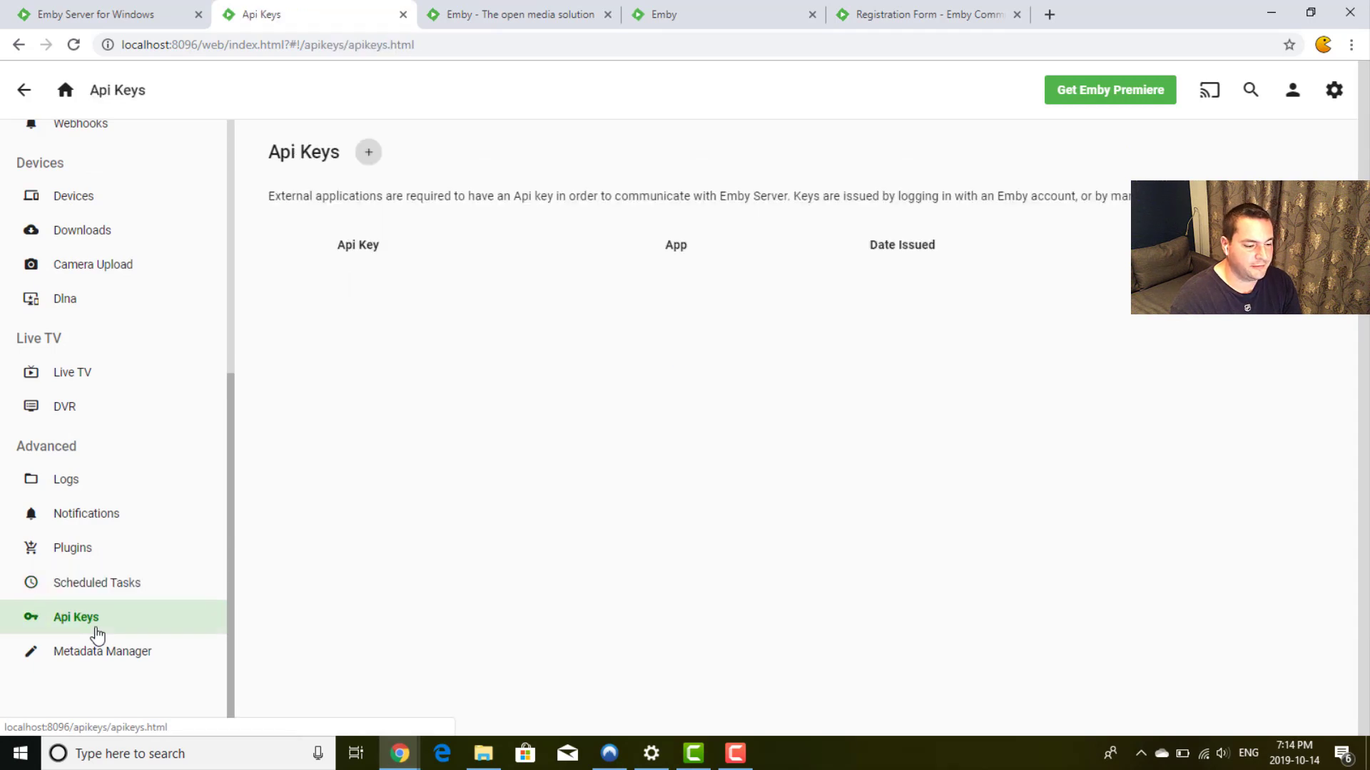
pyautogui.click(73, 656)
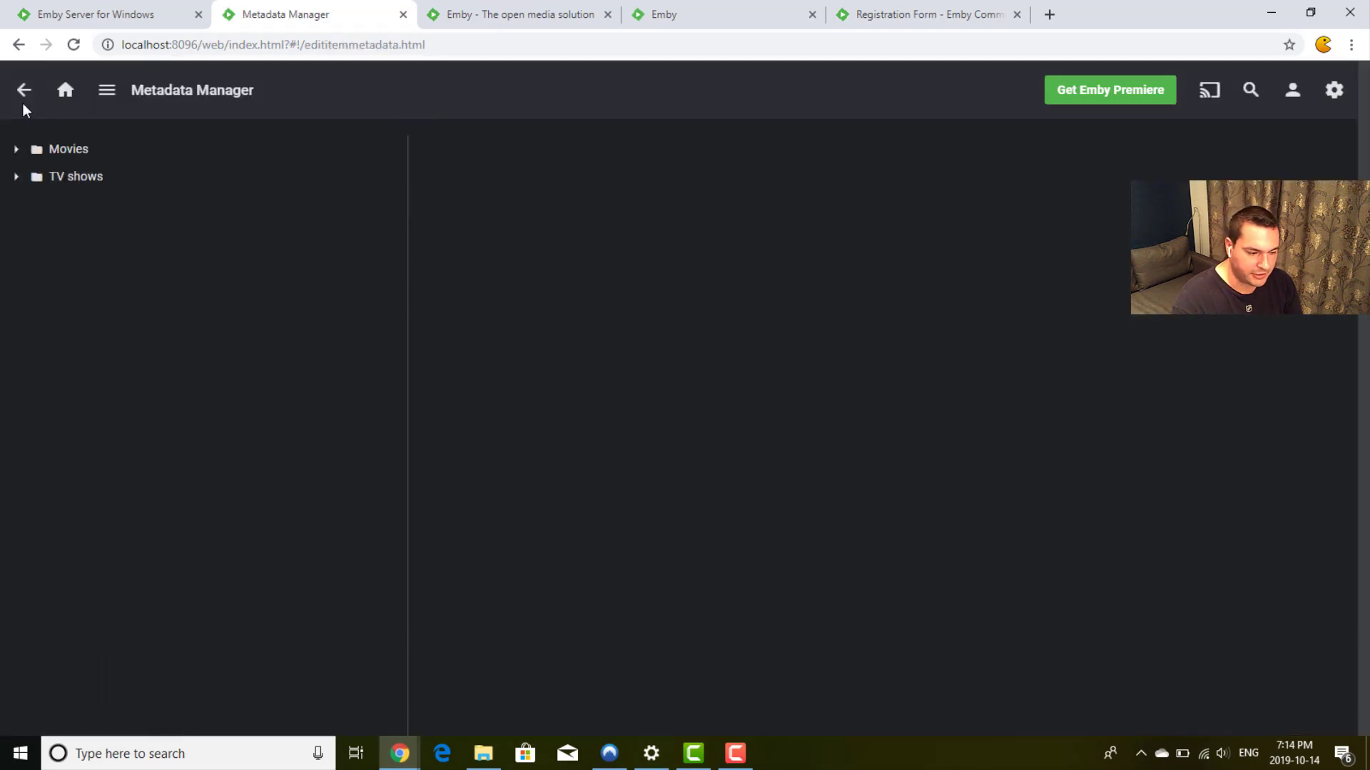
pyautogui.click(25, 95)
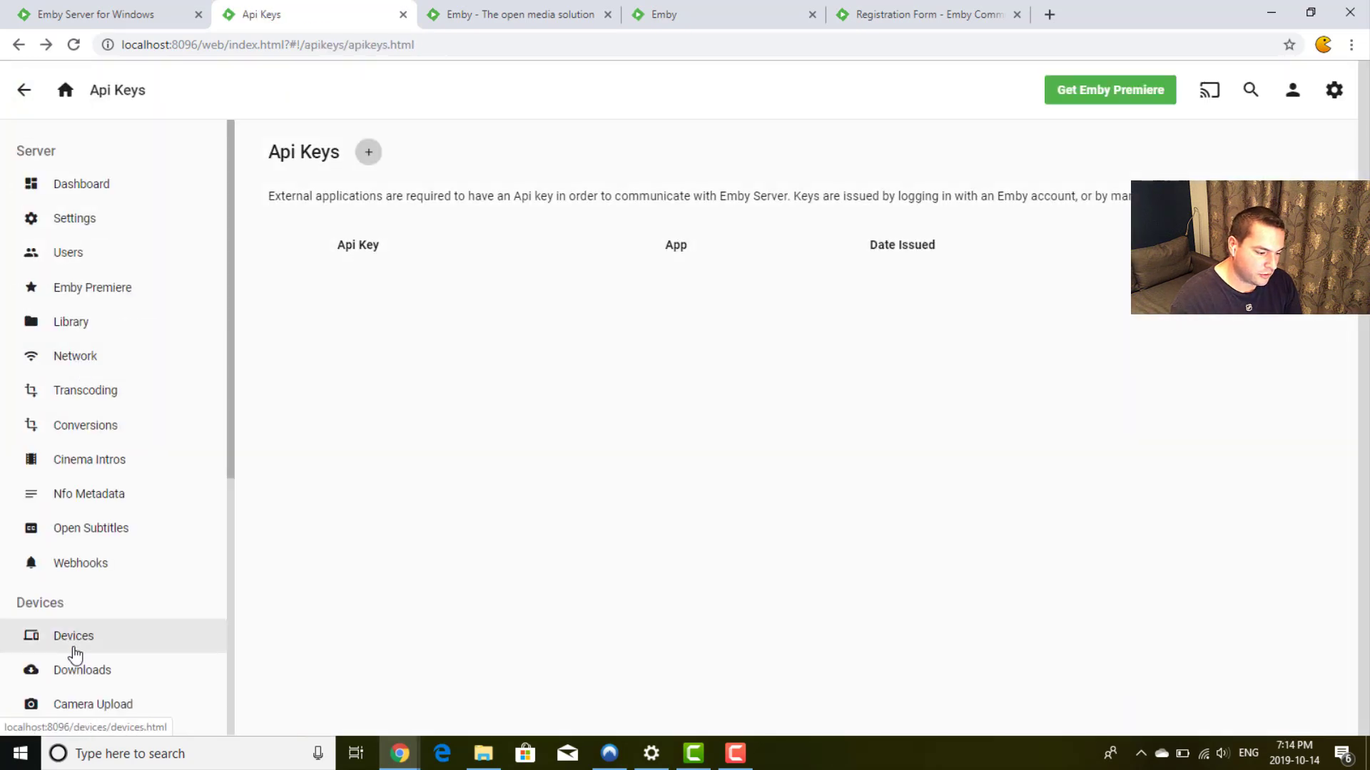
pyautogui.scroll(-6, 74, 652)
# Step: Review the Notifications settings down to the User section, where only User locked out is enabled
pyautogui.click(85, 528)
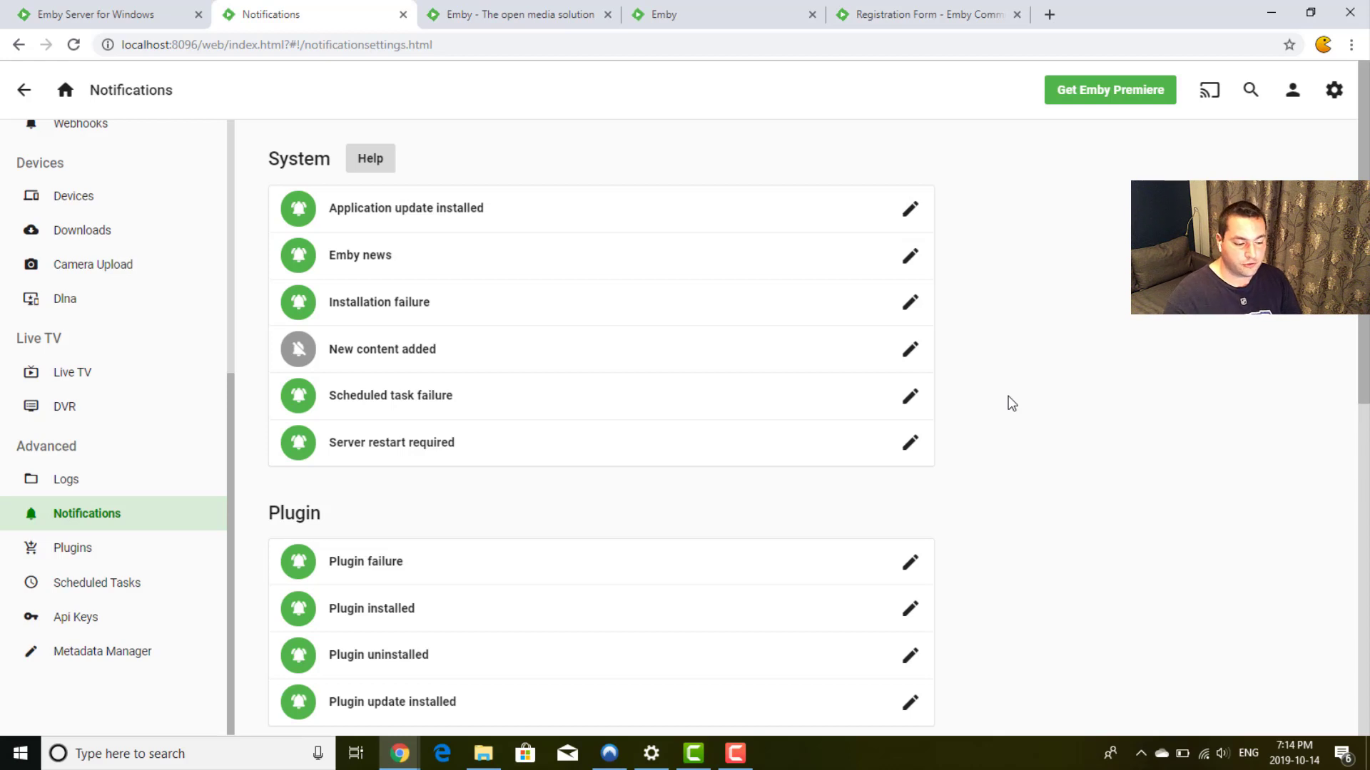
pyautogui.scroll(-9, 1011, 404)
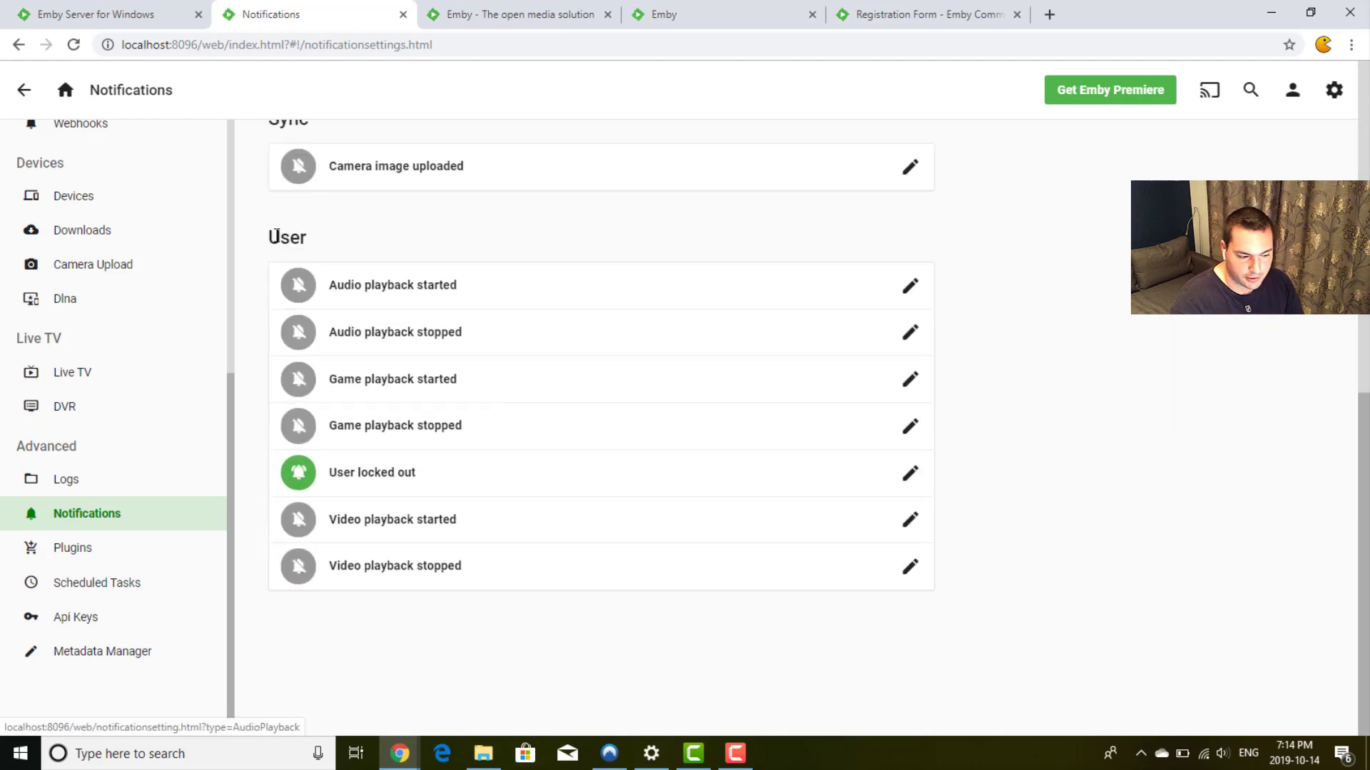
pyautogui.doubleClick(276, 236)
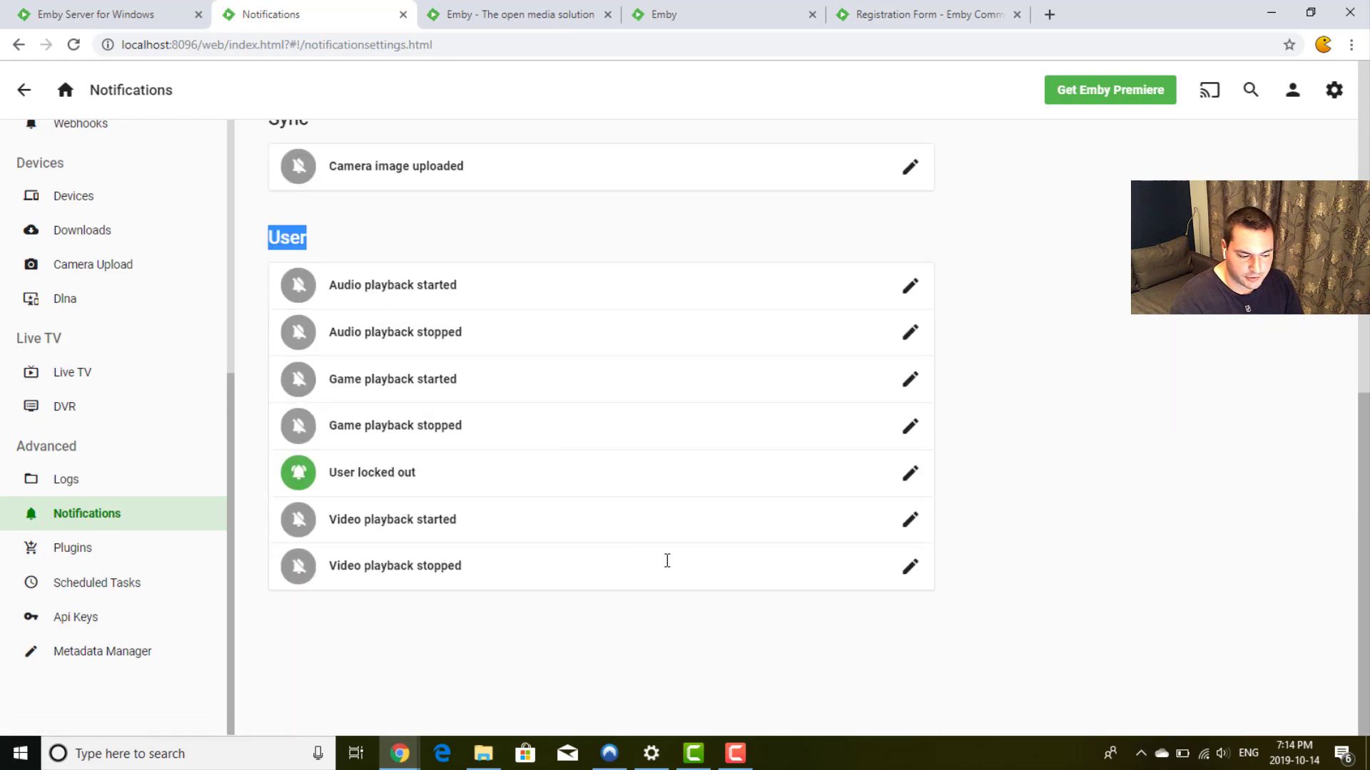
pyautogui.click(1025, 455)
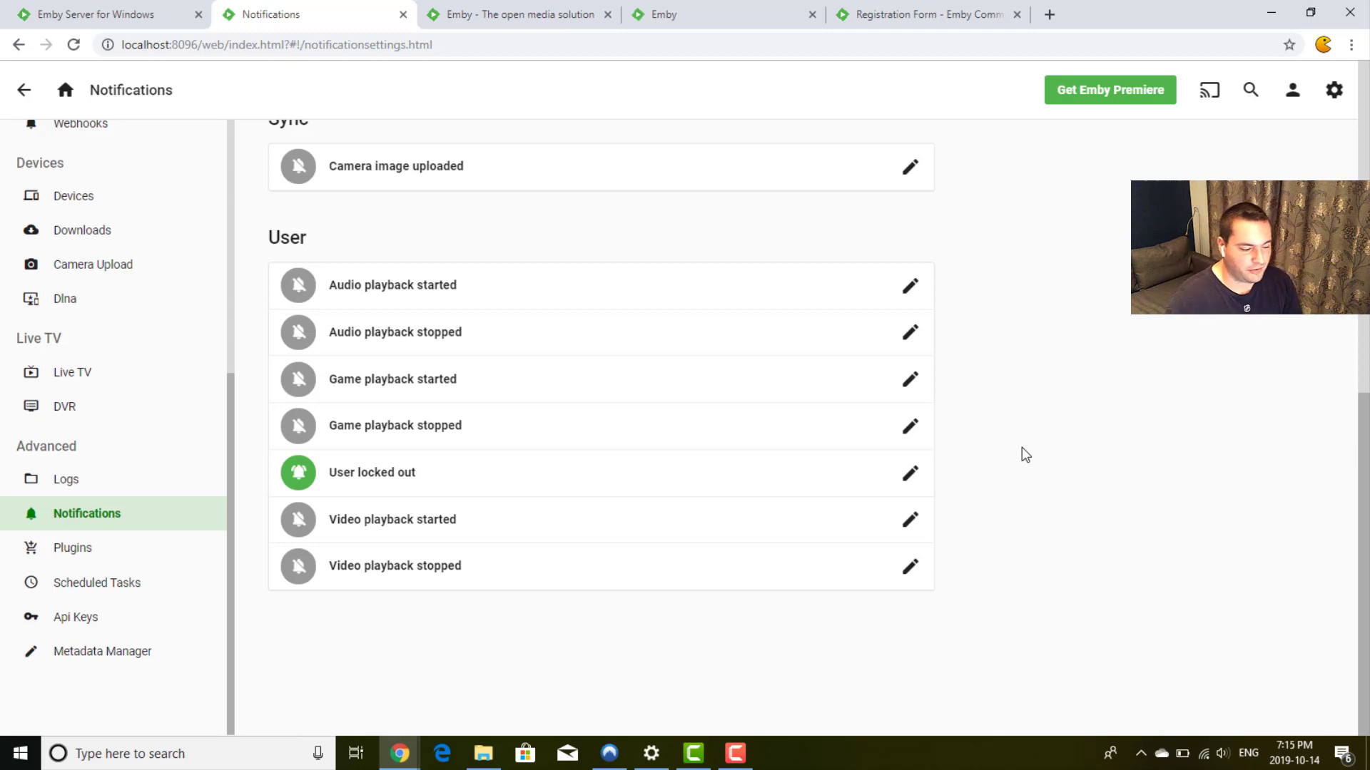
# Step: Browse the Plugins page listing Cinema Intros, MovieDb and Webhooks
pyautogui.click(76, 555)
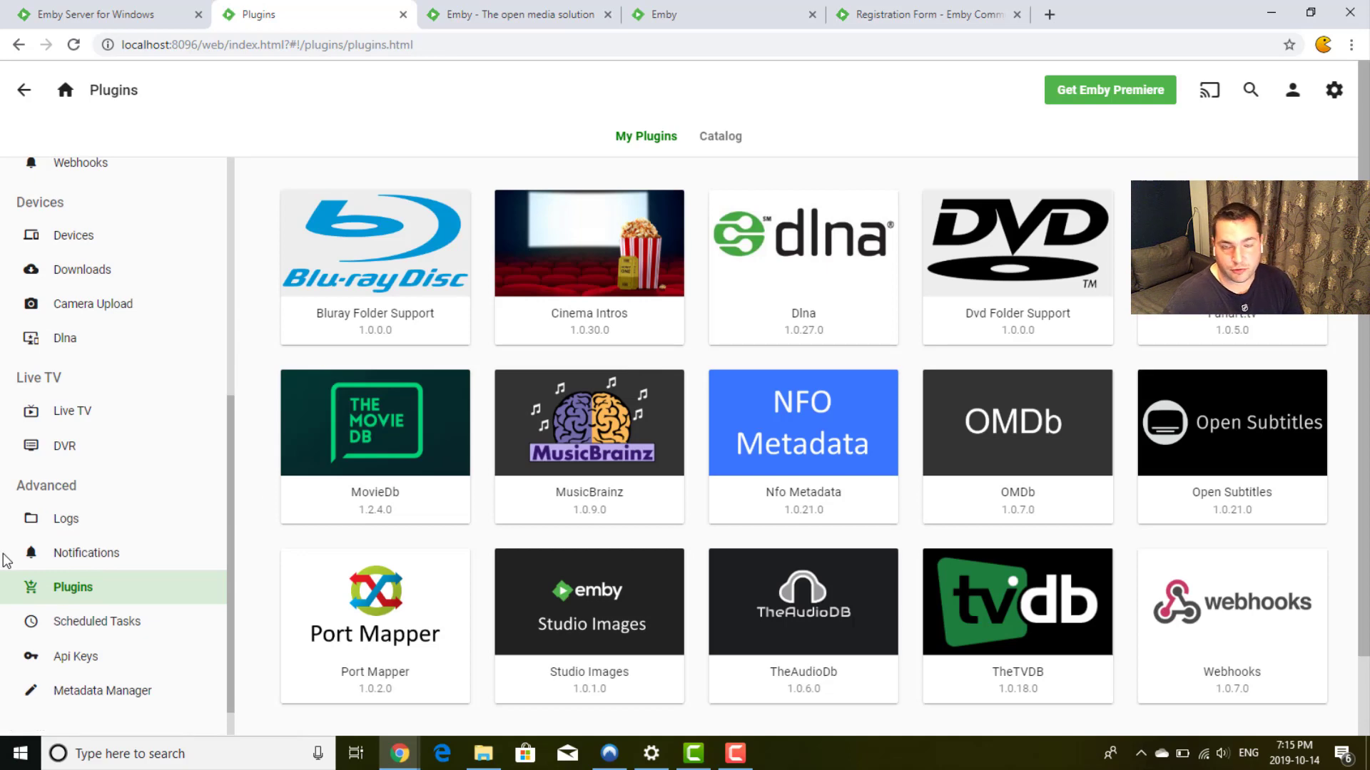
pyautogui.scroll(-2, 6, 560)
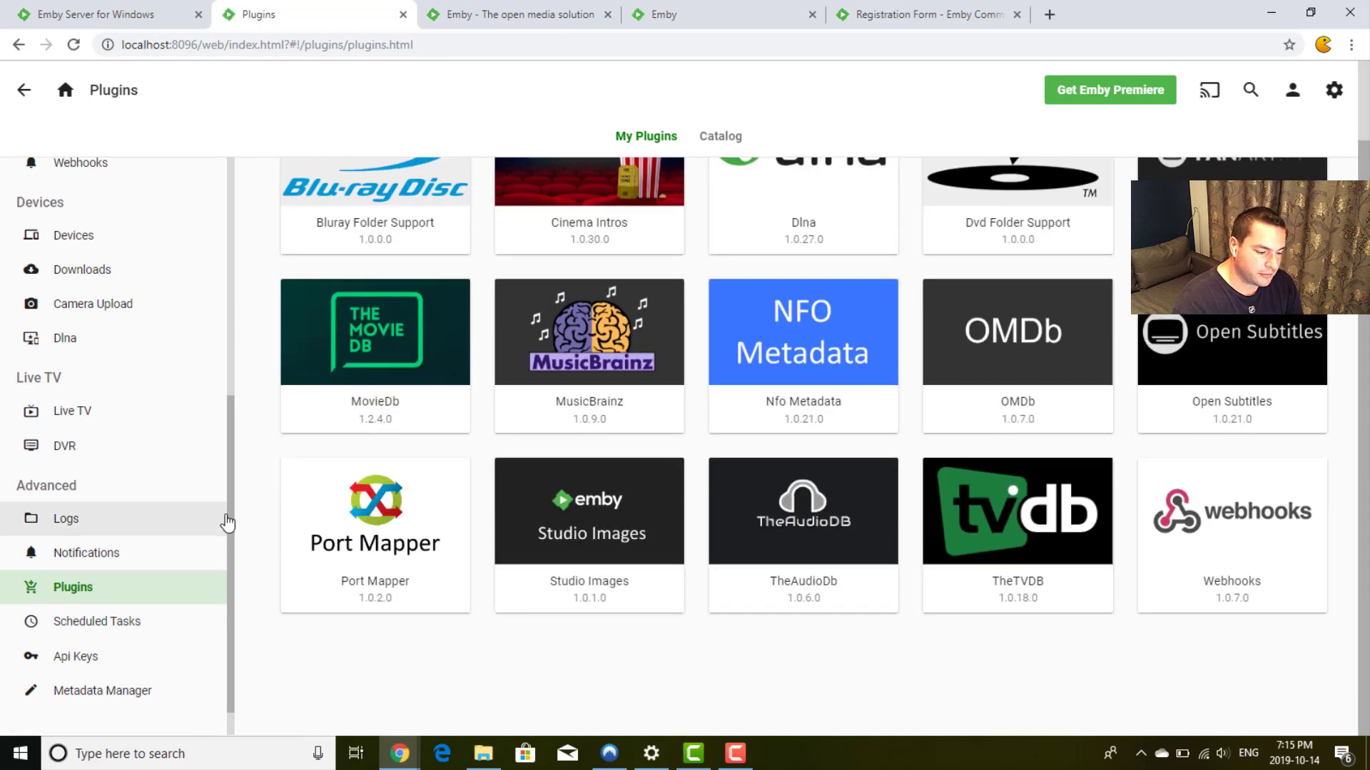
pyautogui.scroll(-1, 234, 575)
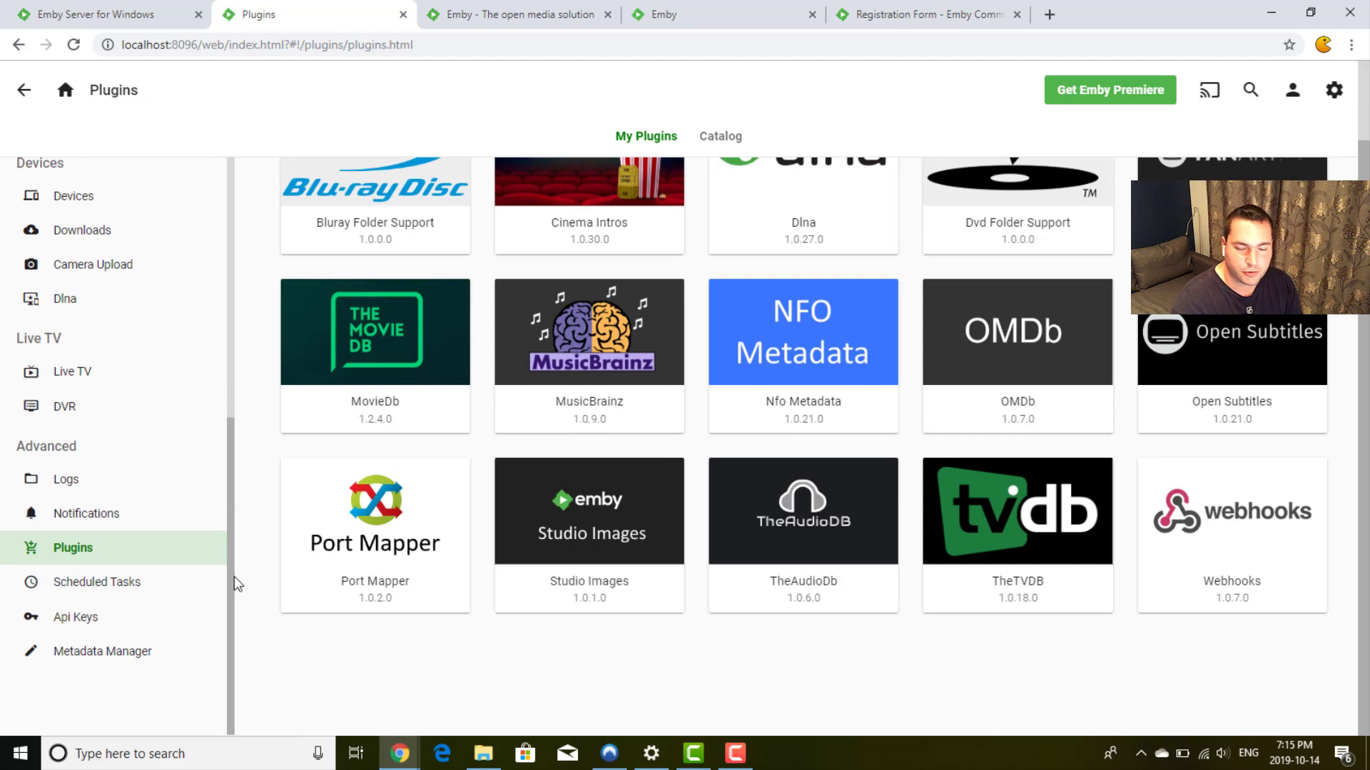
# Step: Look over Scheduled Tasks, then view the Api Keys page with no keys issued
pyautogui.click(75, 592)
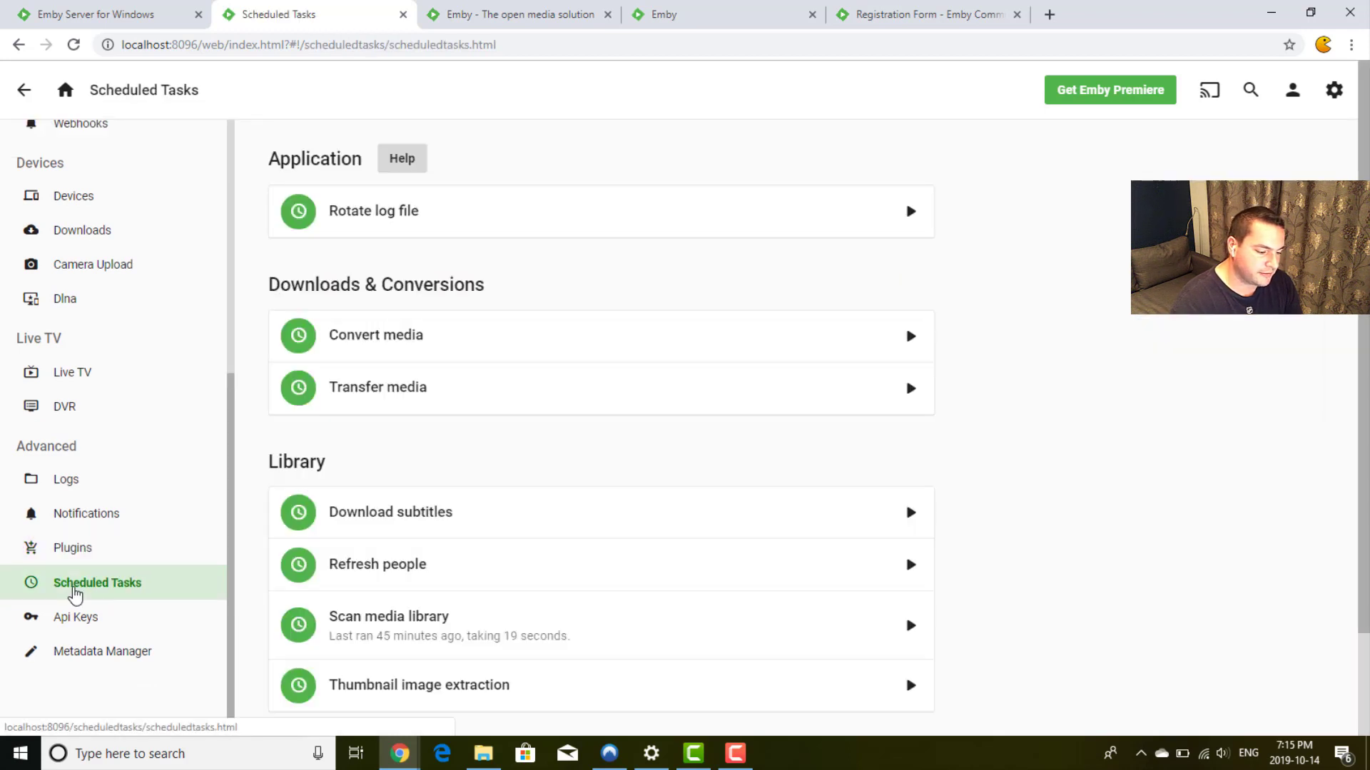
pyautogui.scroll(-1, 1045, 328)
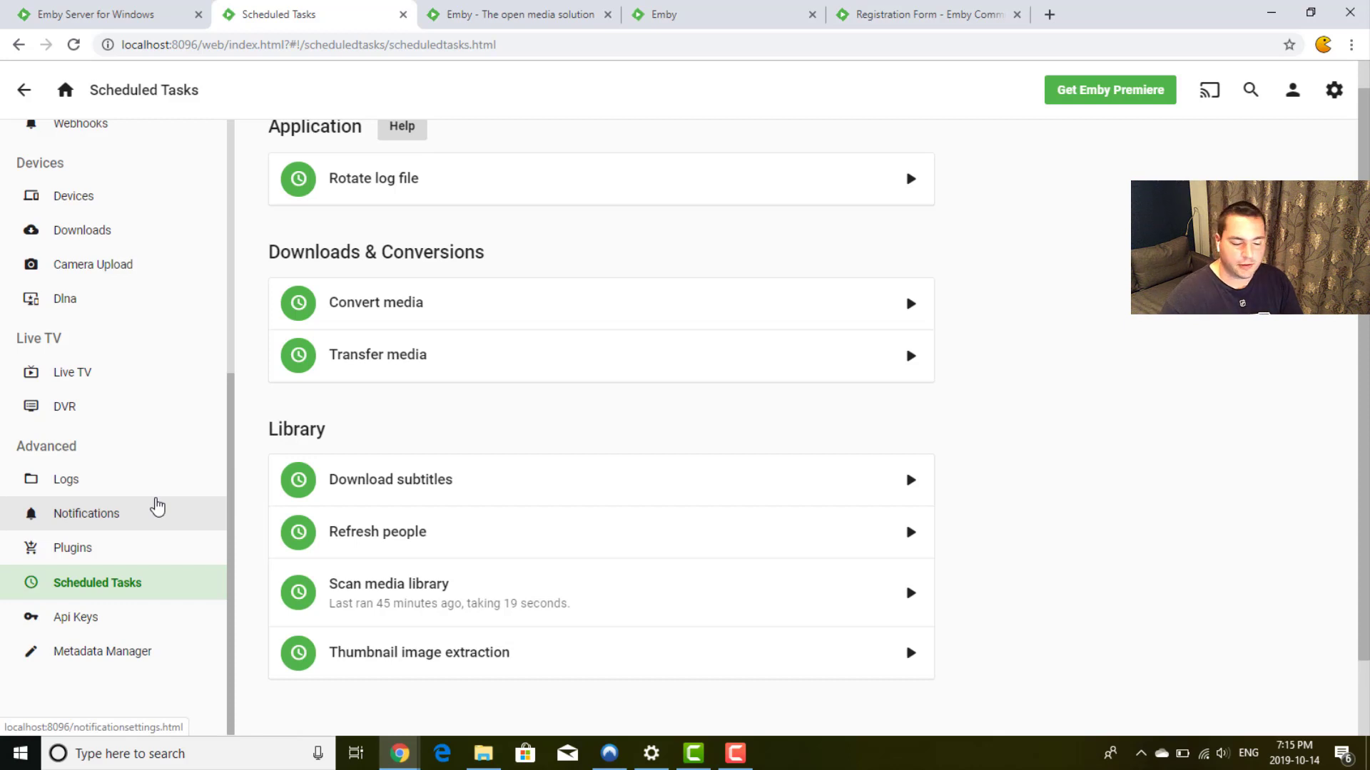
pyautogui.click(90, 618)
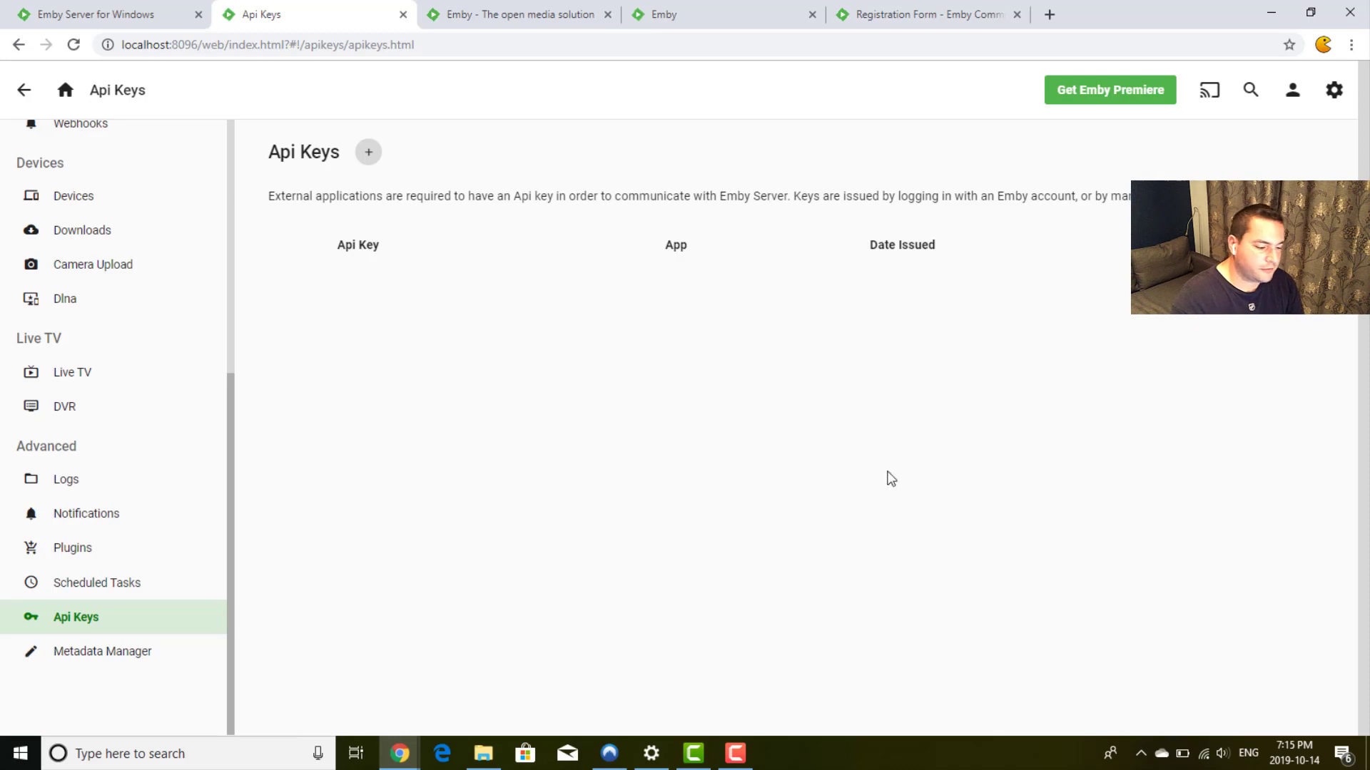
# Step: In Metadata Manager, open Bad Ass 2: Bad Asses under Movies and scroll its edit form to Tags
pyautogui.click(80, 653)
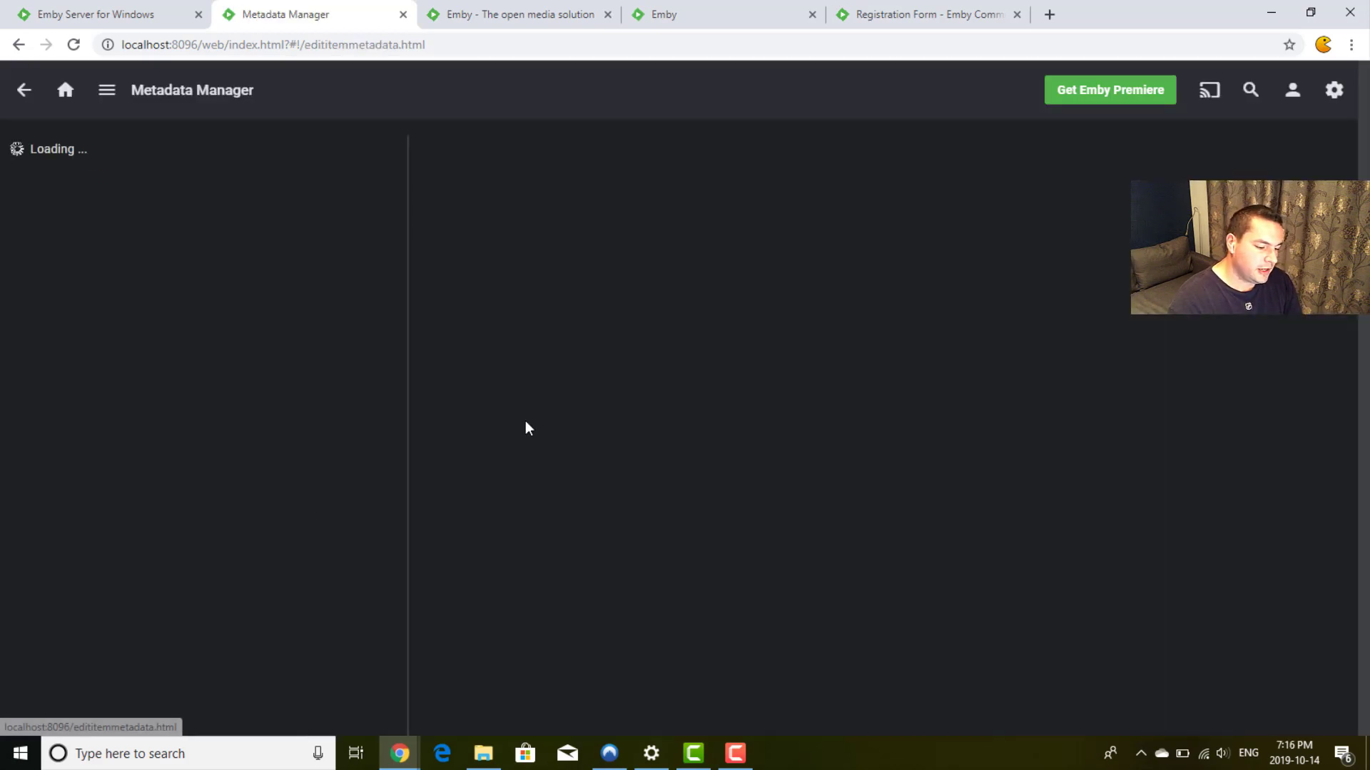
pyautogui.click(17, 151)
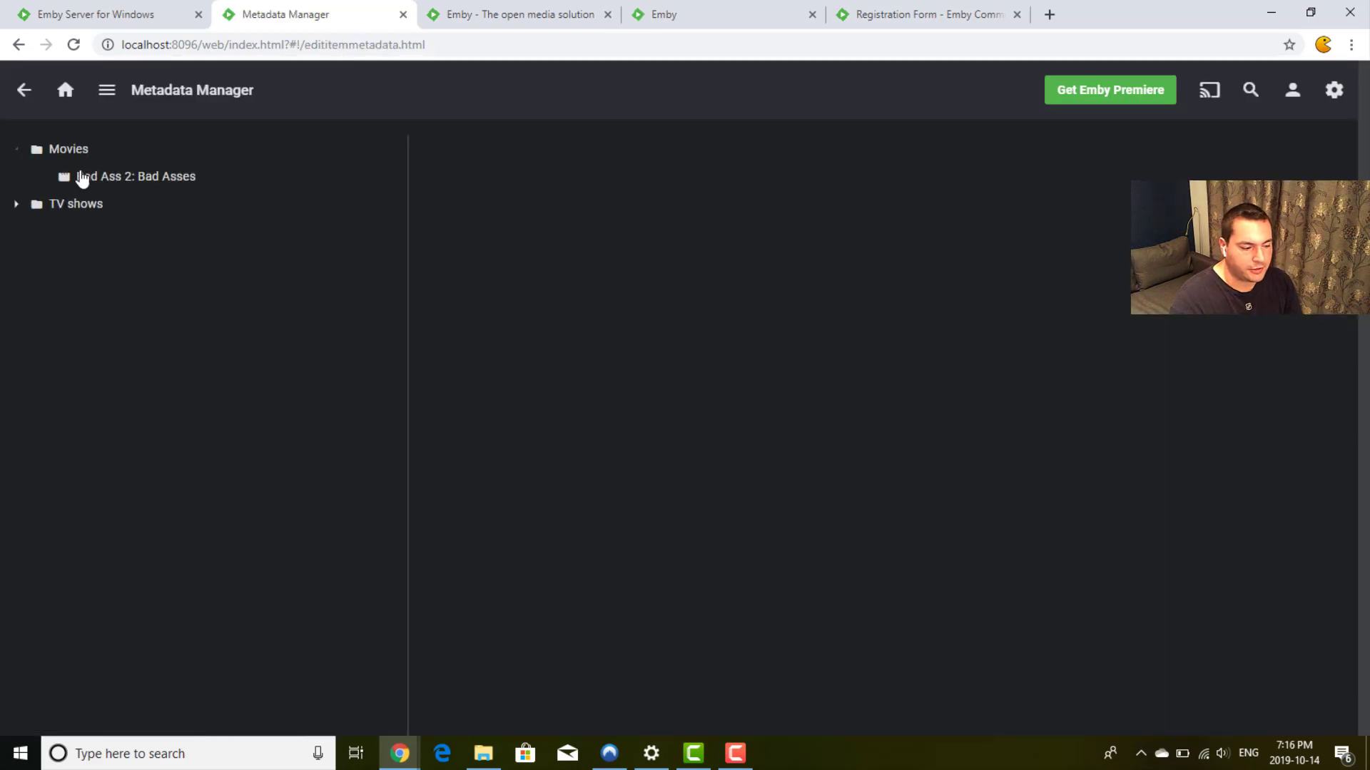
pyautogui.click(110, 176)
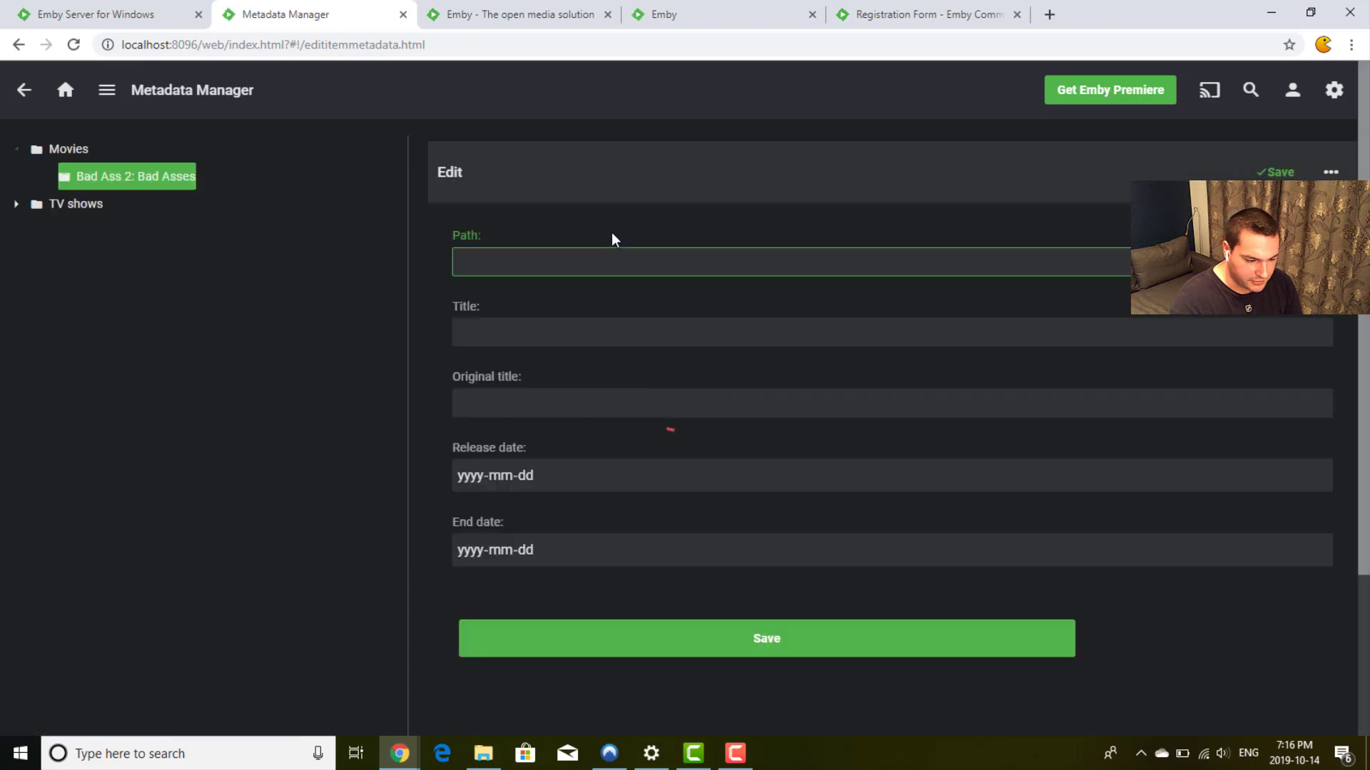
pyautogui.scroll(-12, 891, 428)
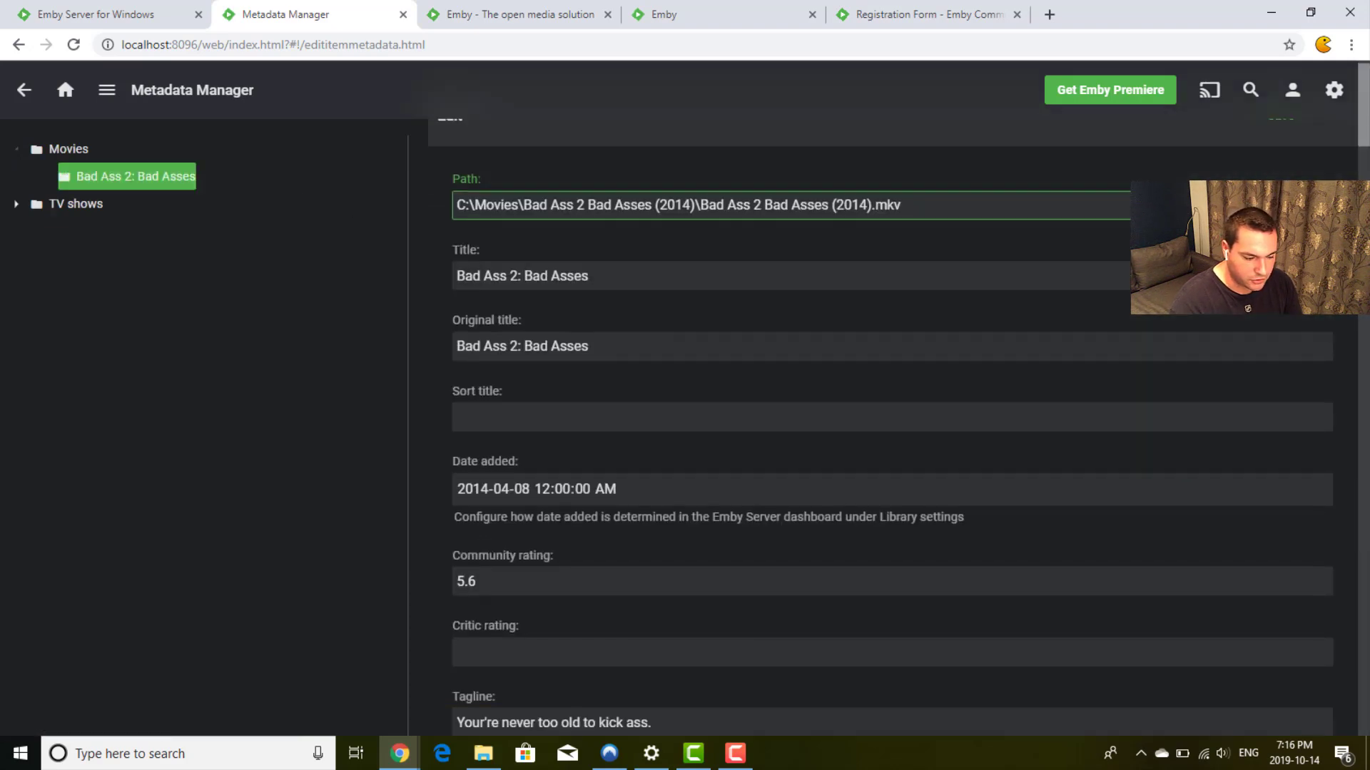
pyautogui.scroll(-15, 892, 428)
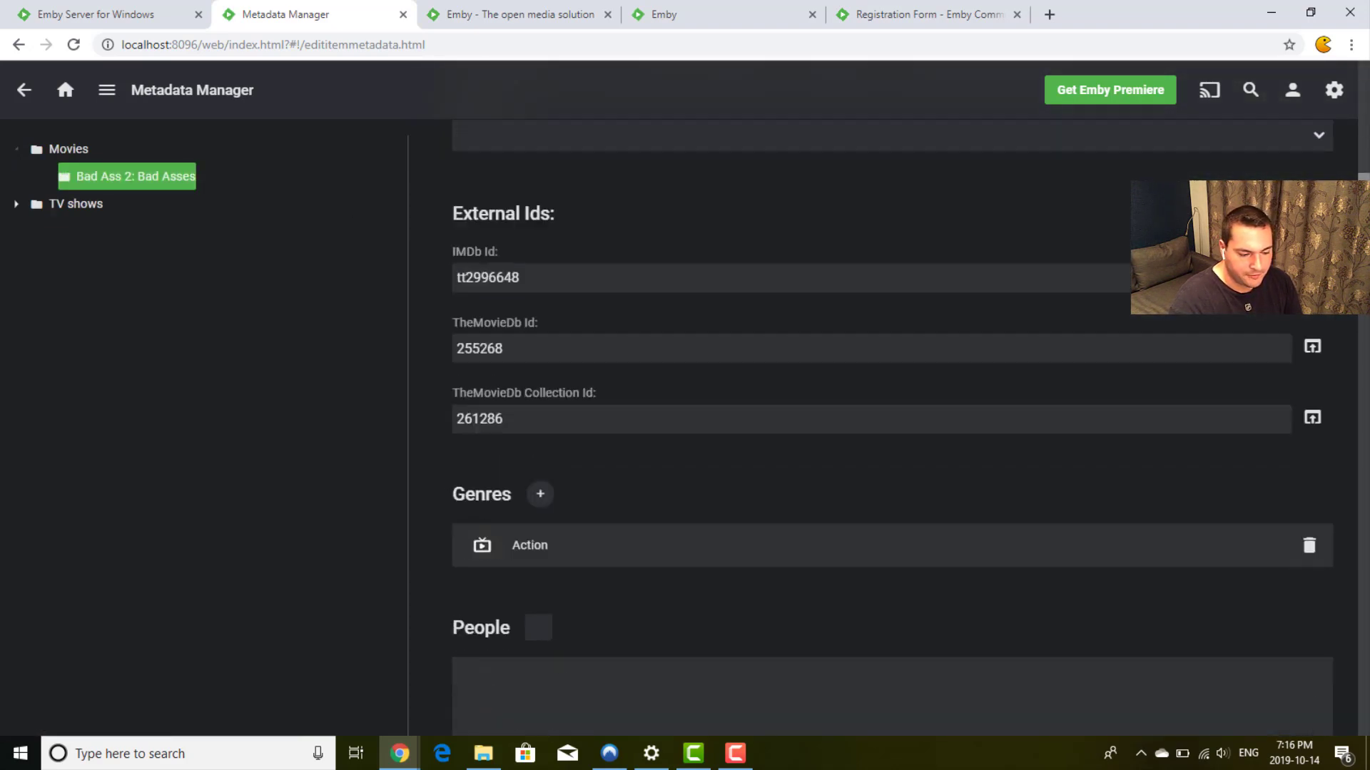
pyautogui.scroll(-20, 892, 428)
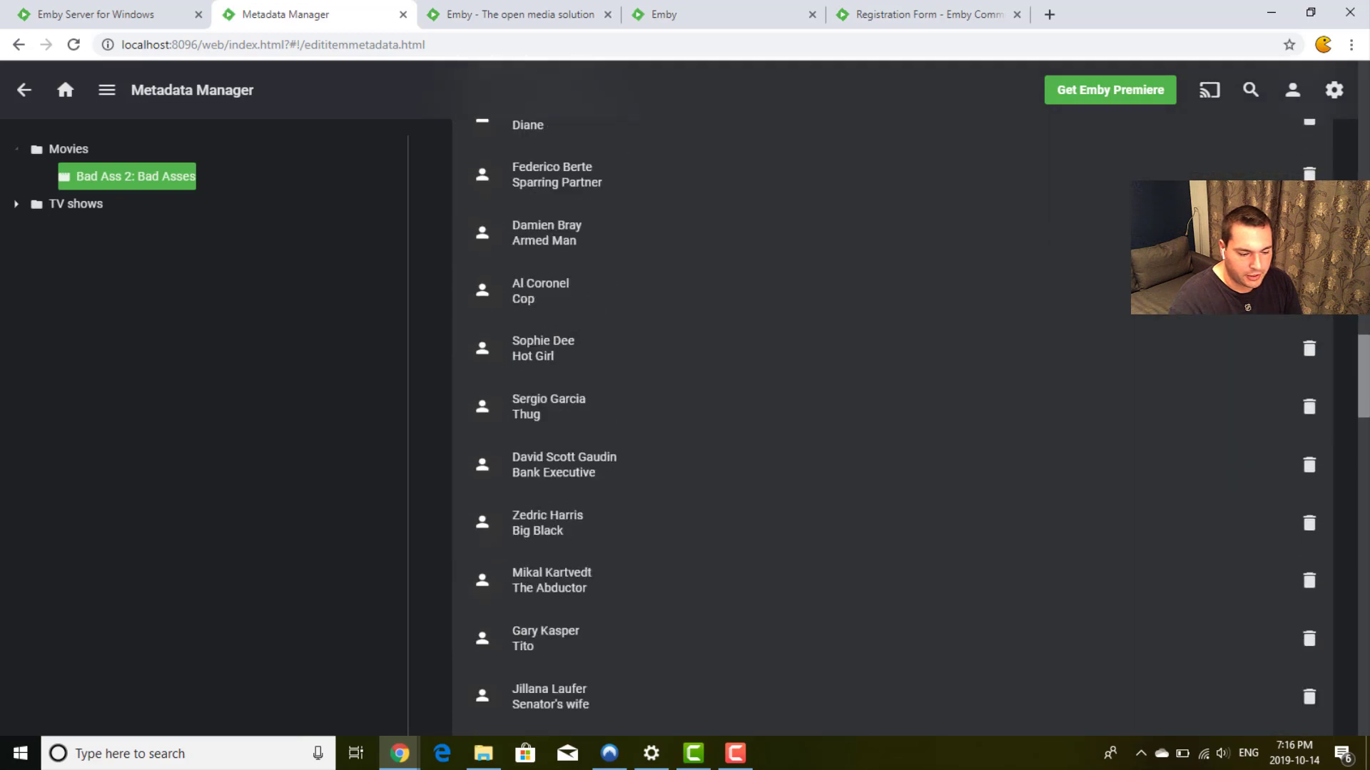
pyautogui.scroll(6, 892, 428)
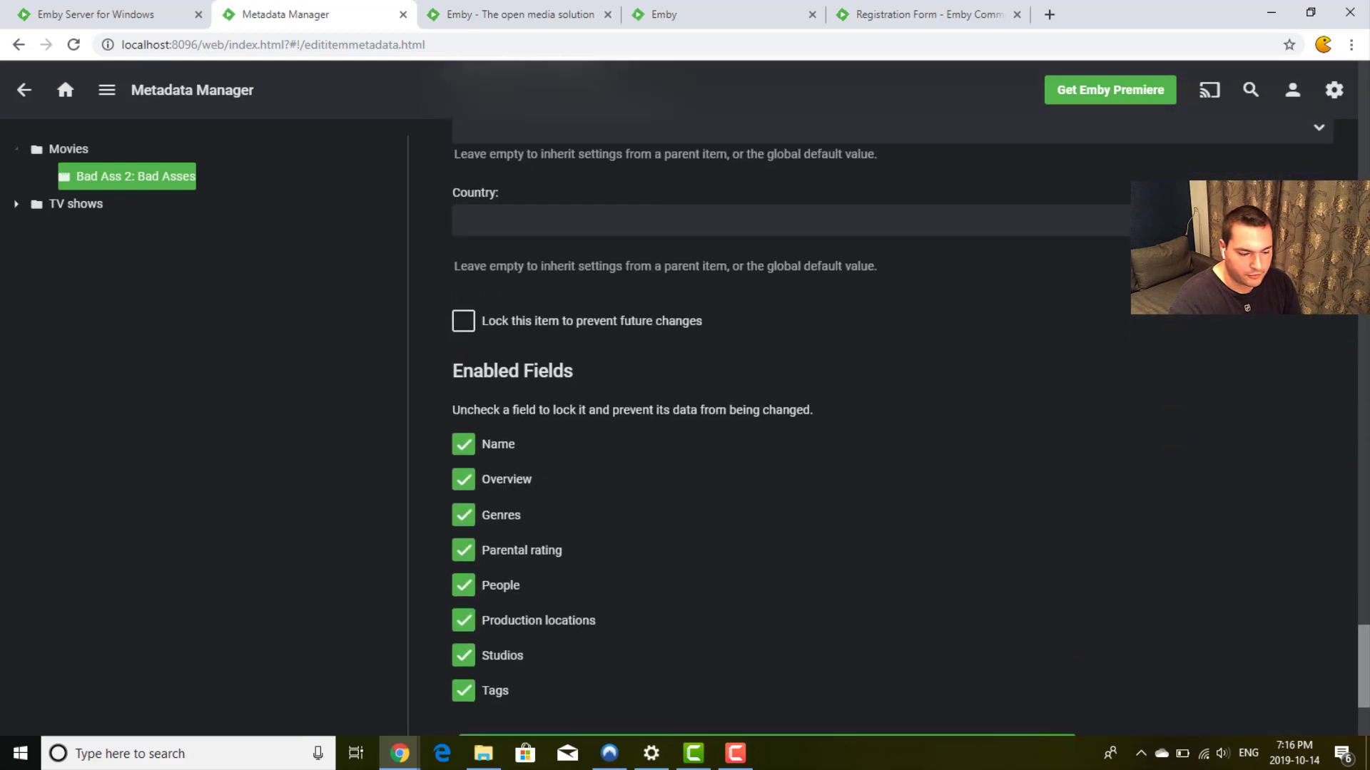
pyautogui.scroll(-1, 892, 428)
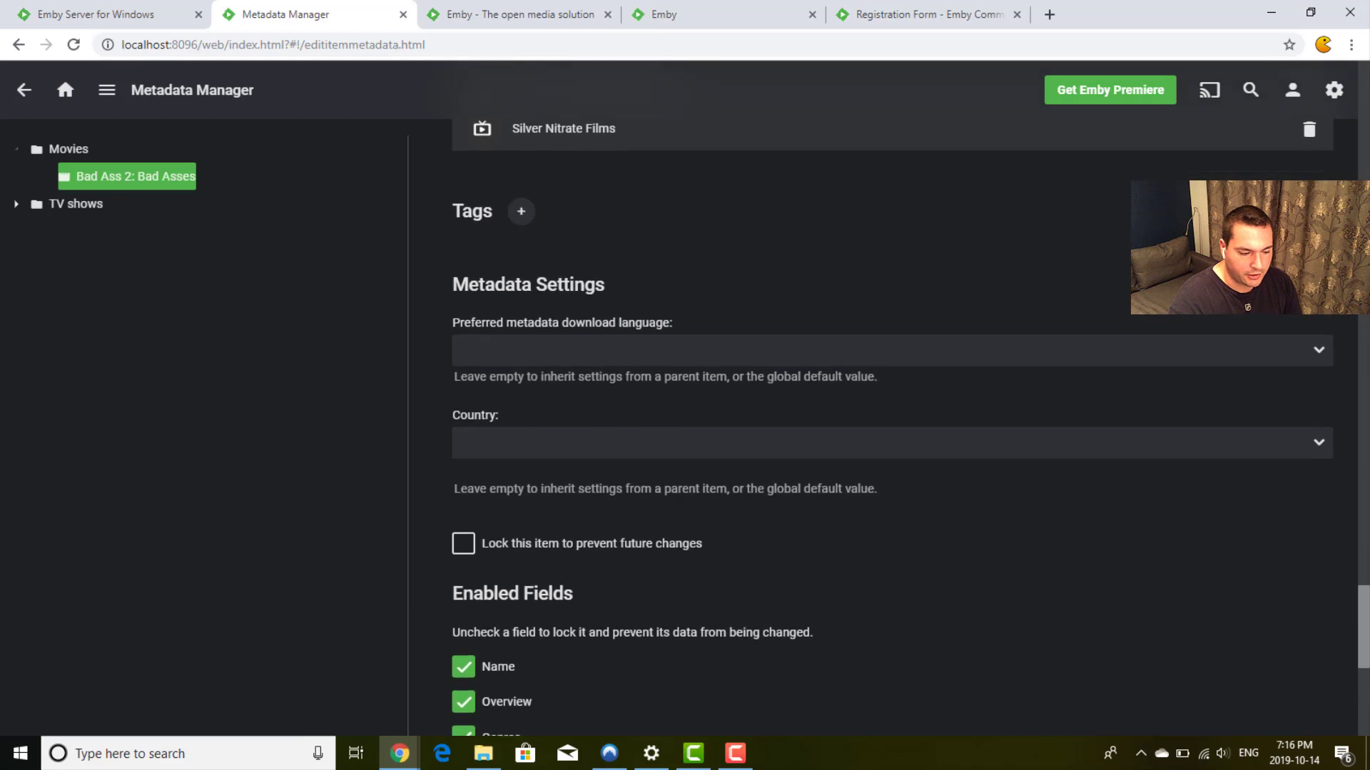
# Step: Add the tag 'brother' to the movie's Tags list
pyautogui.click(521, 213)
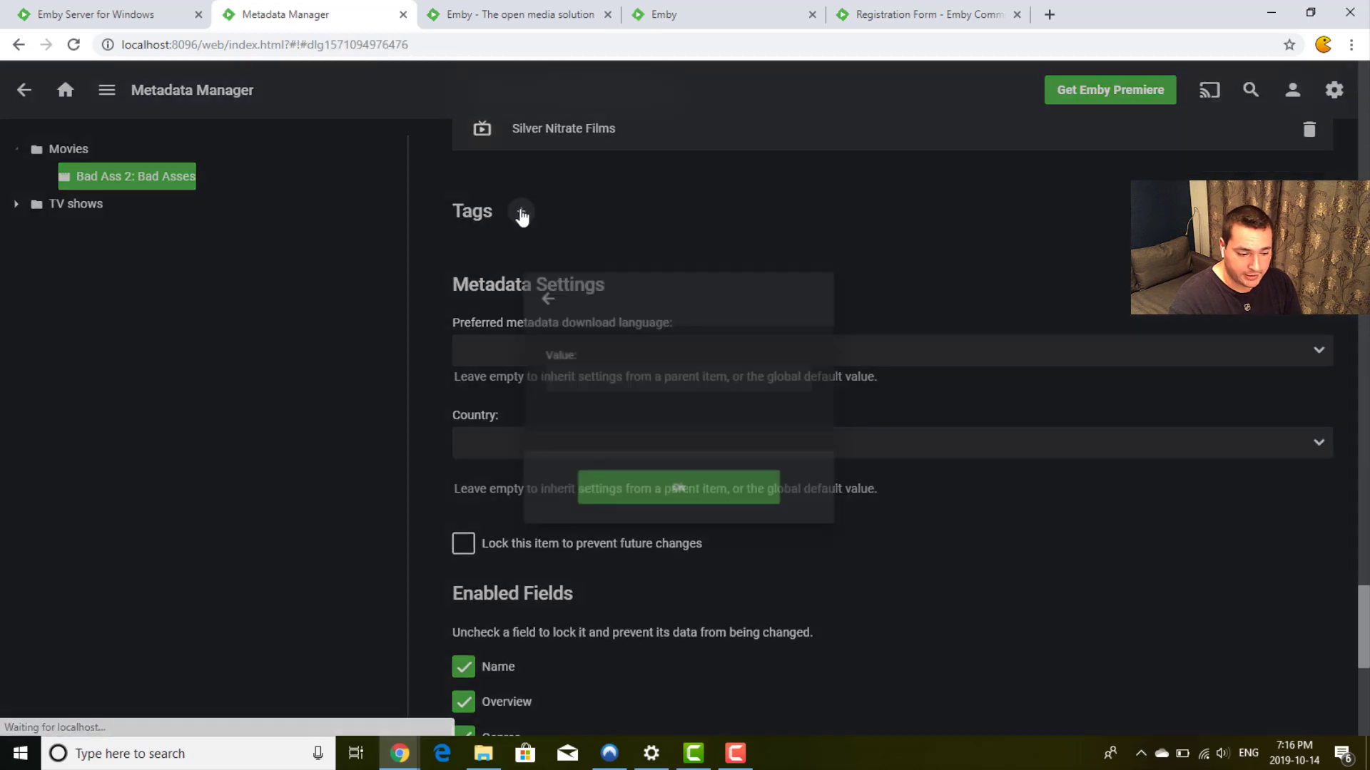
pyautogui.write('brother')
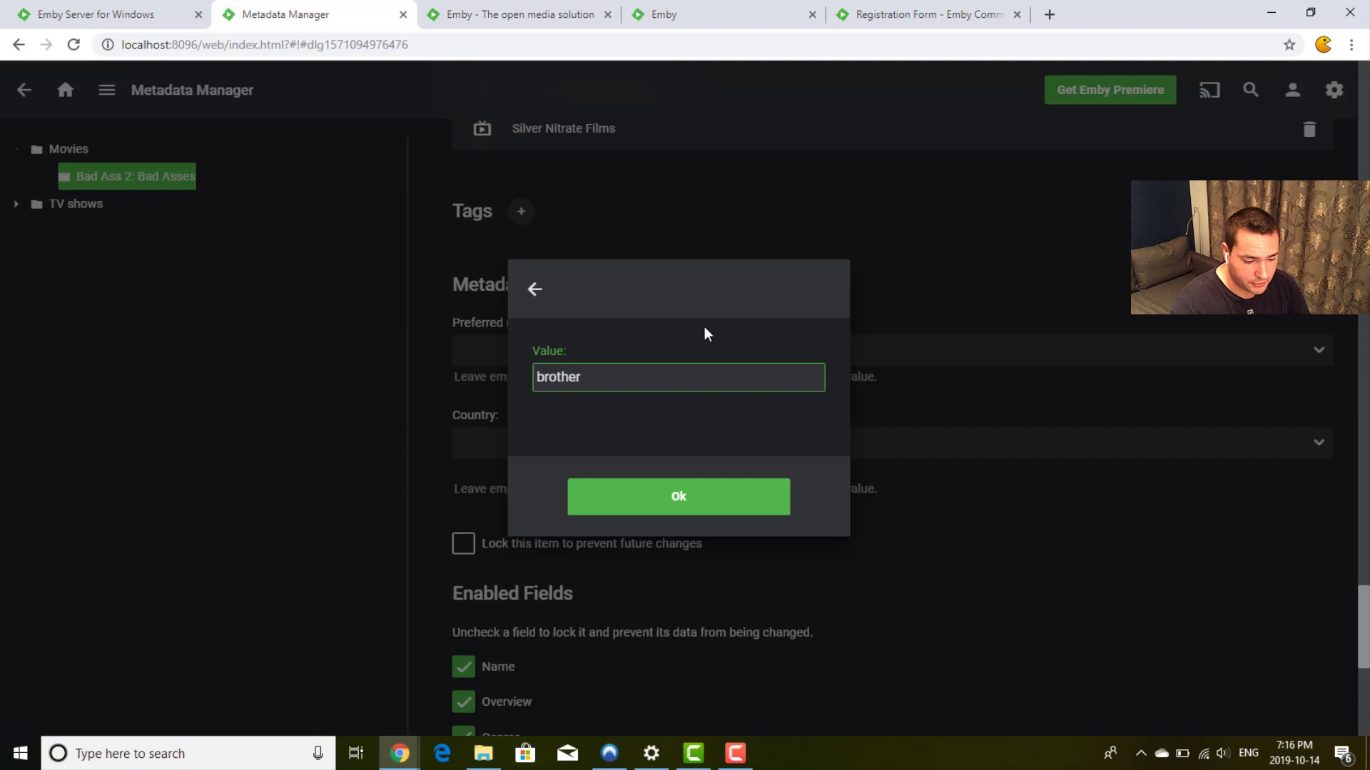
pyautogui.click(694, 498)
# Step: Save the movie's metadata changes and return to the Emby home page
pyautogui.scroll(-8, 901, 306)
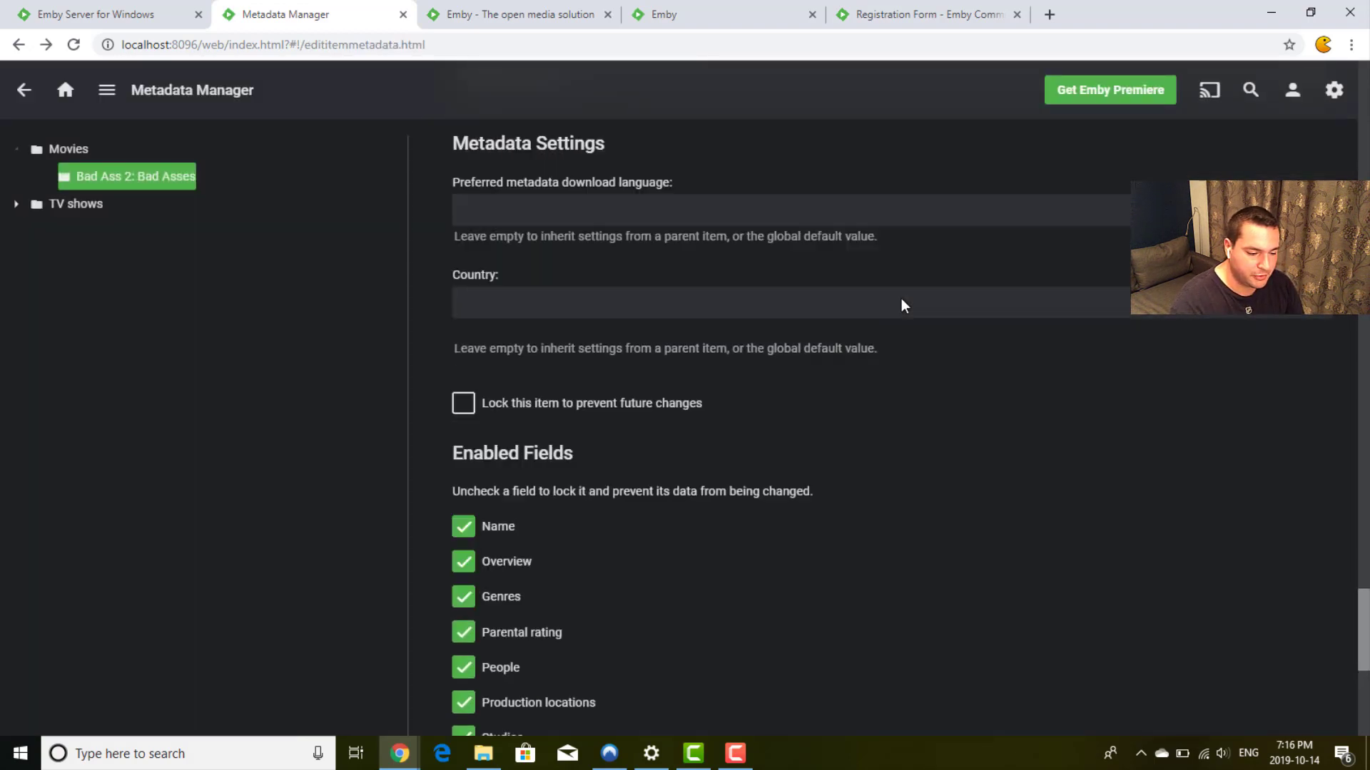
pyautogui.click(755, 434)
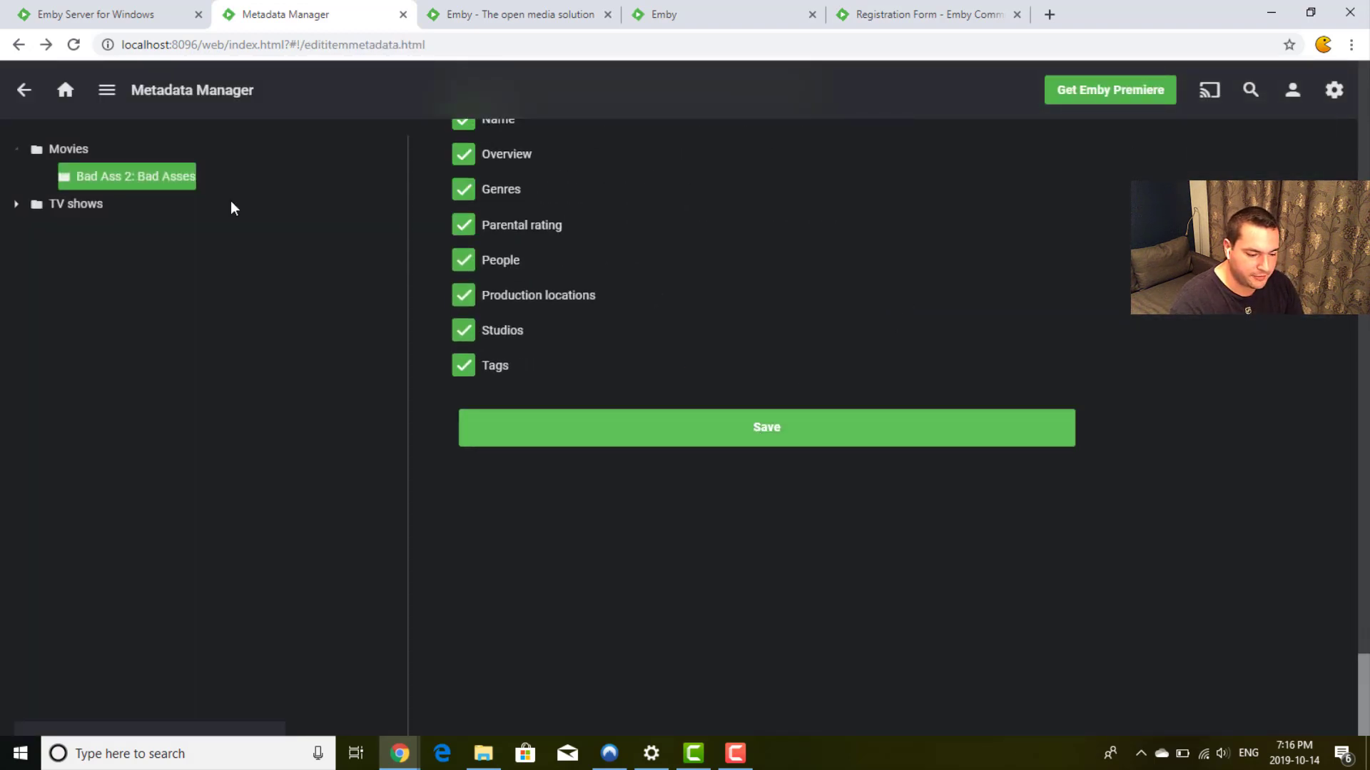
pyautogui.click(65, 92)
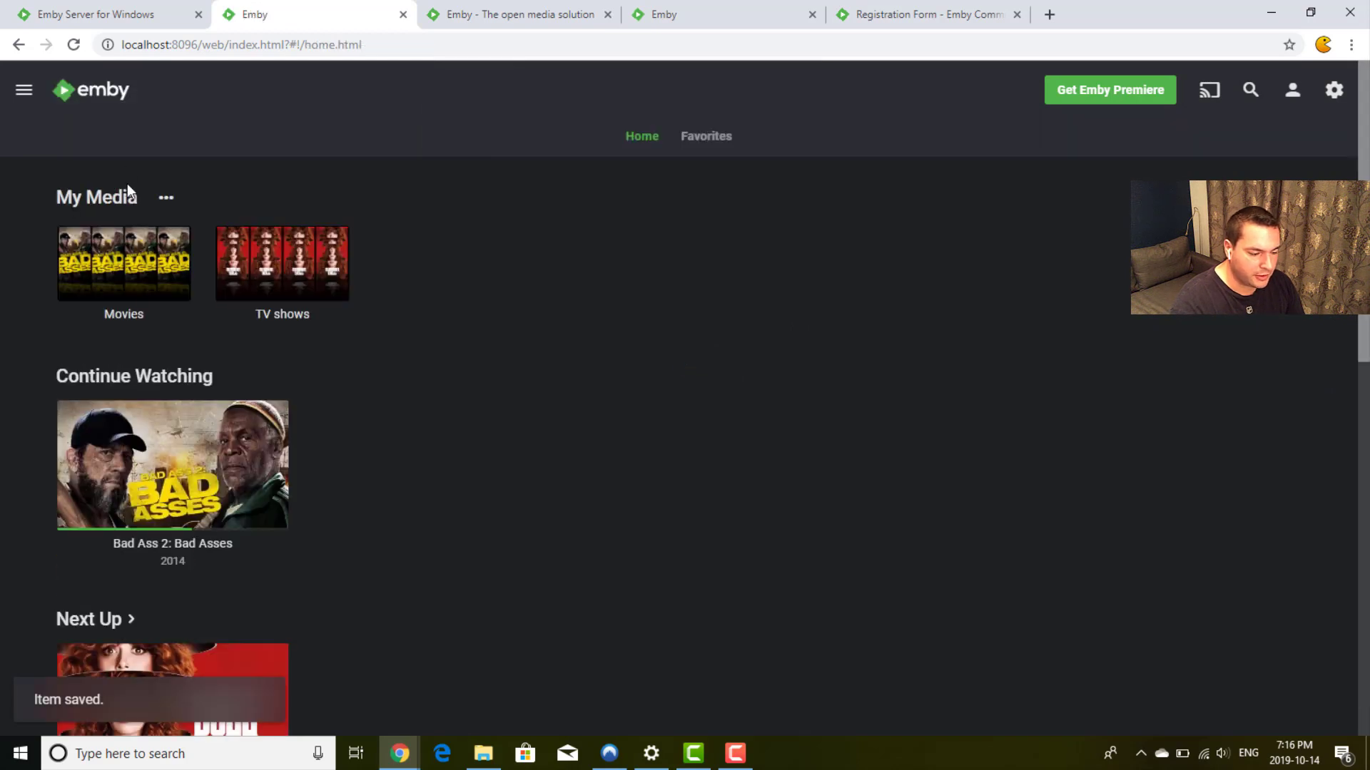
# Step: Filter the Movies library by tag 'brother', leaving only Bad Ass 2: Bad Asses (2014)
pyautogui.click(118, 251)
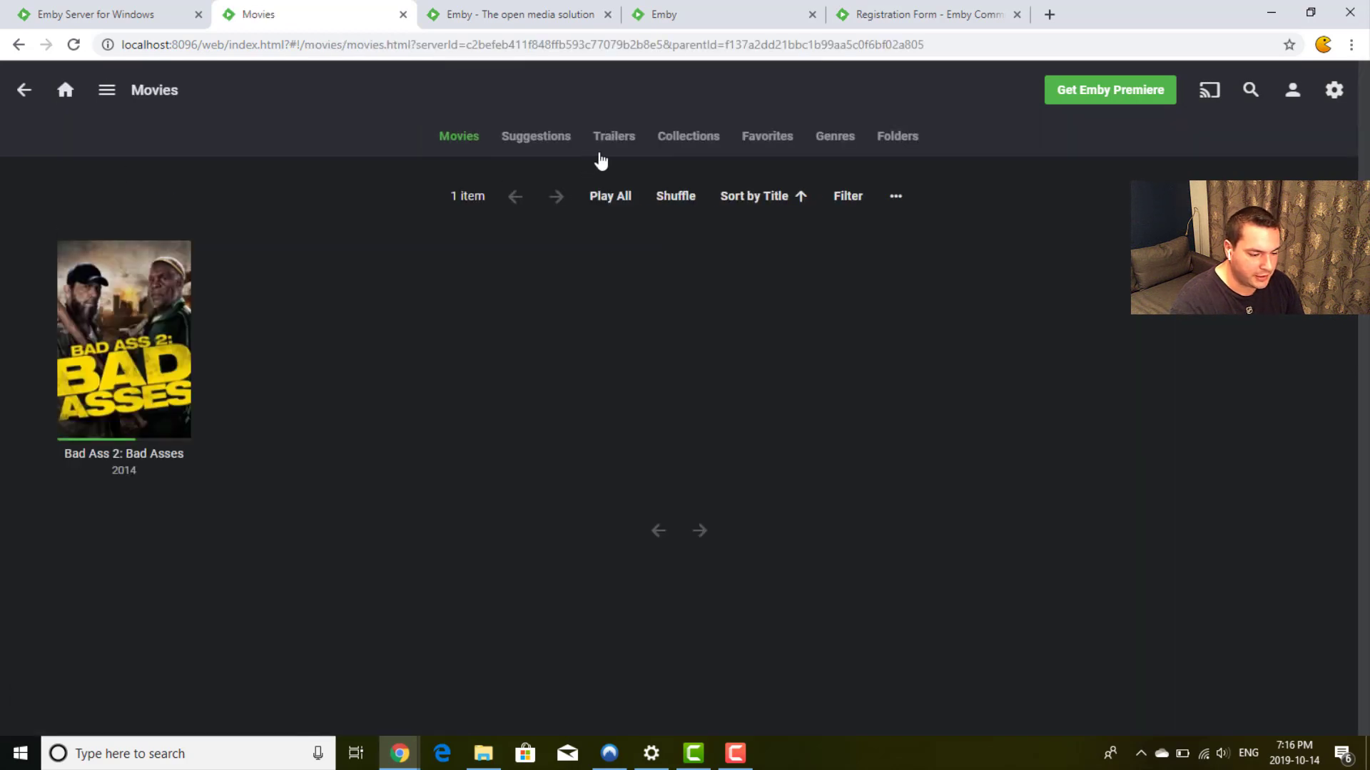
pyautogui.click(848, 203)
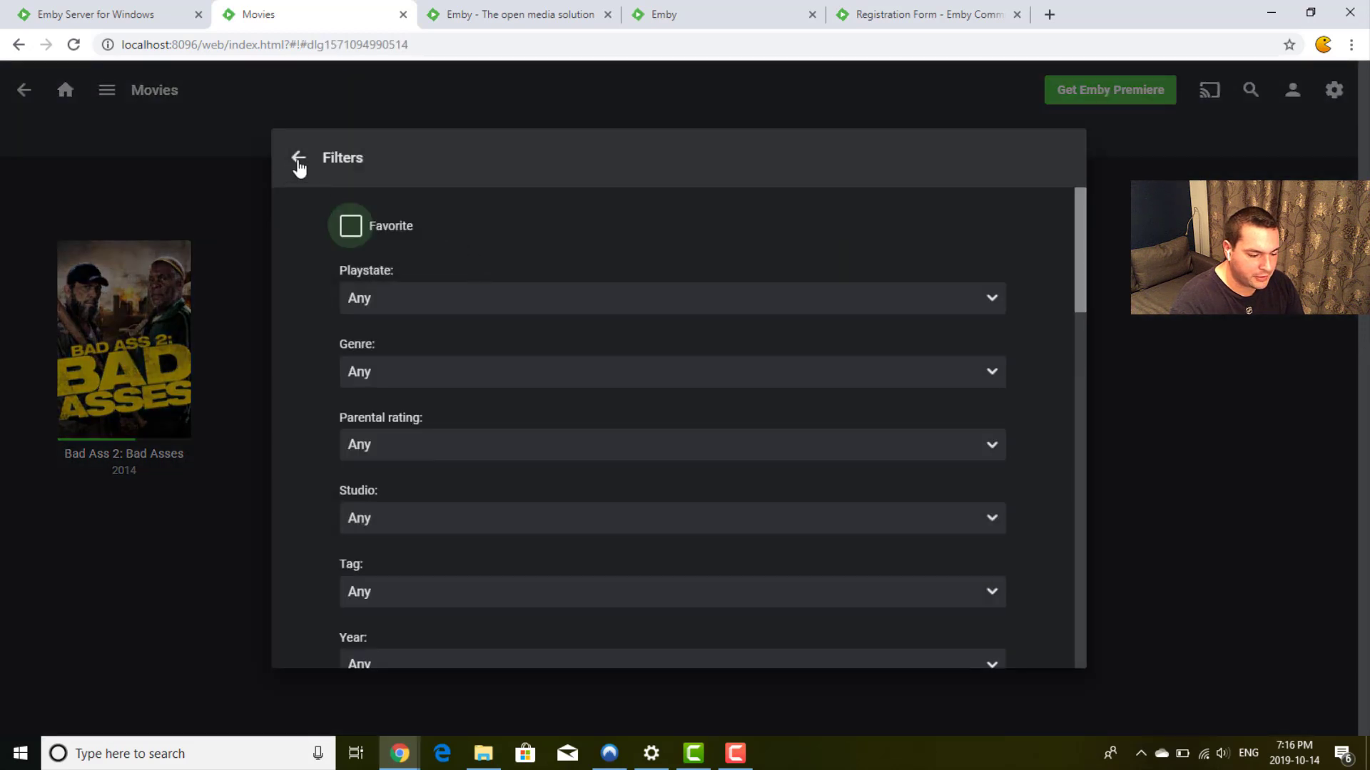
pyautogui.scroll(-1, 323, 402)
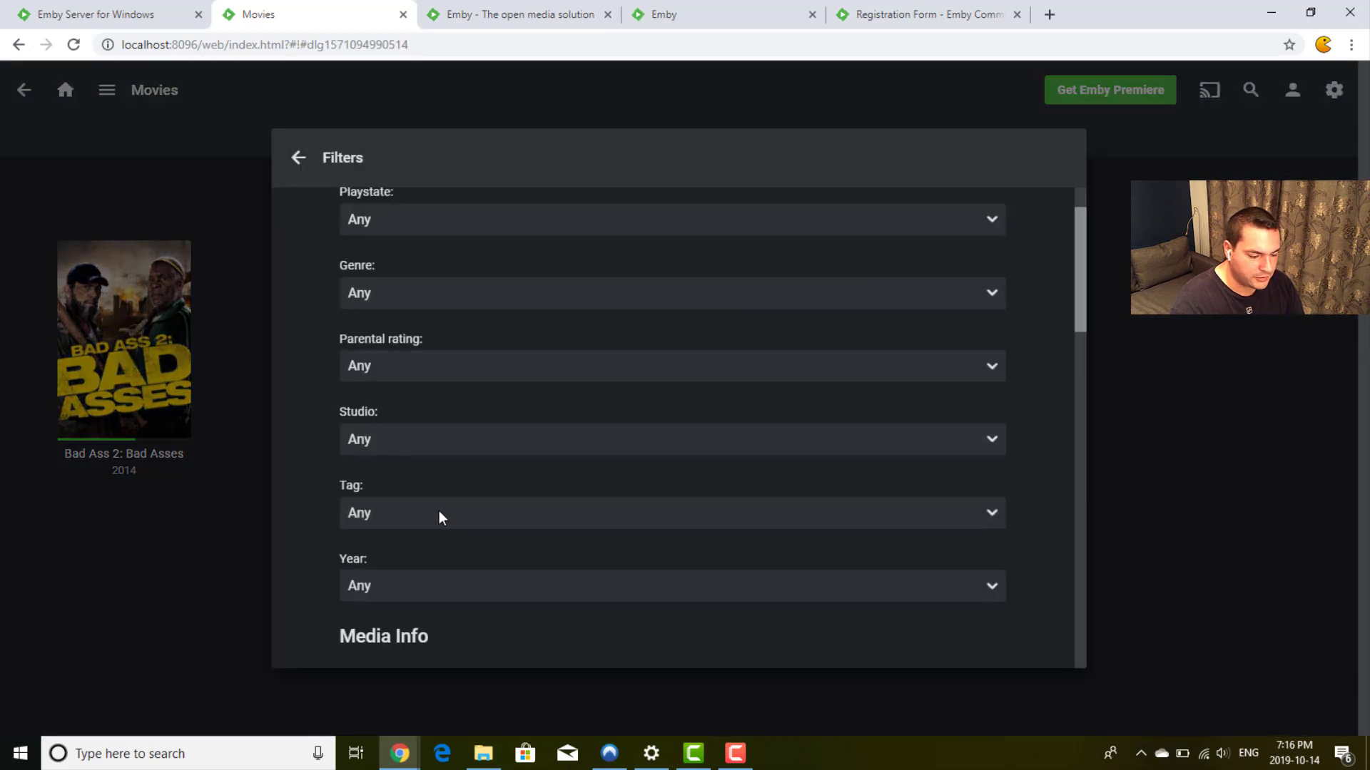
pyautogui.click(438, 511)
pyautogui.click(434, 554)
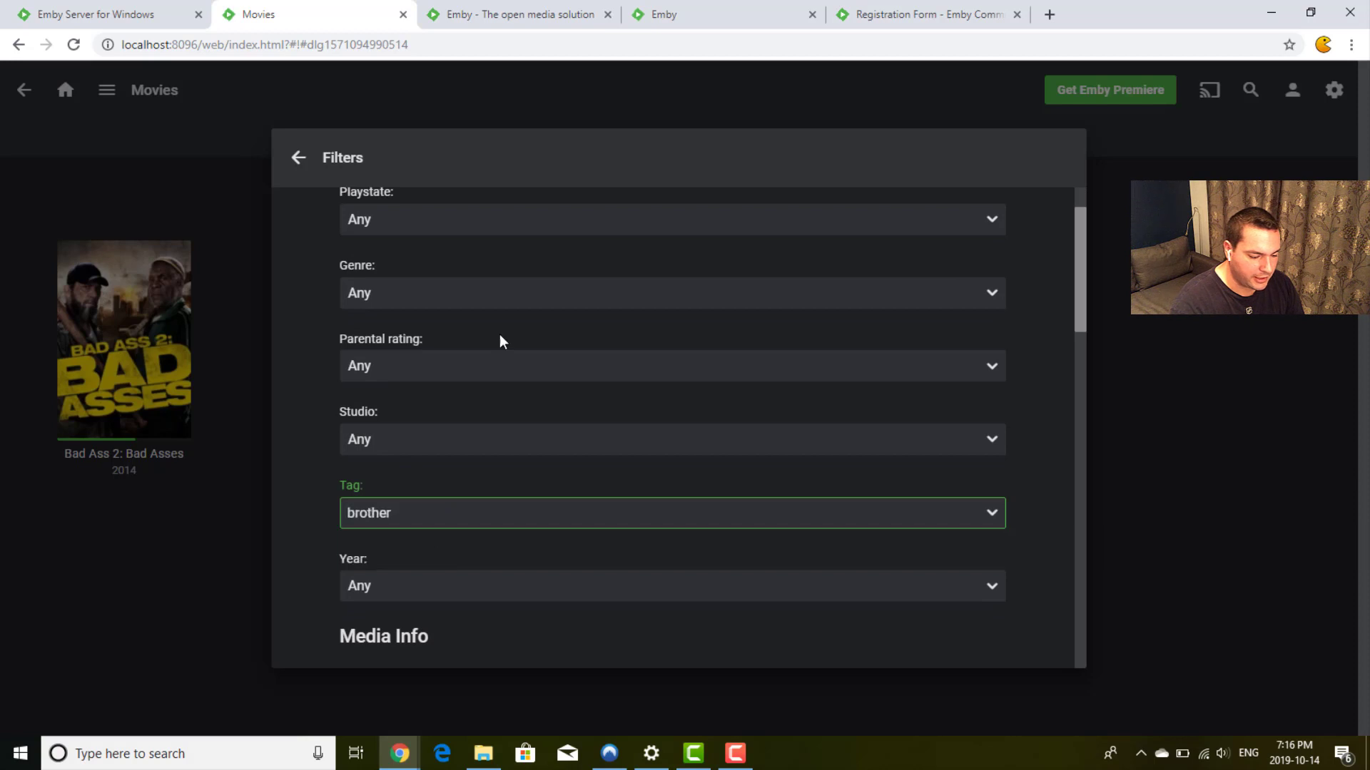
pyautogui.scroll(-10, 743, 464)
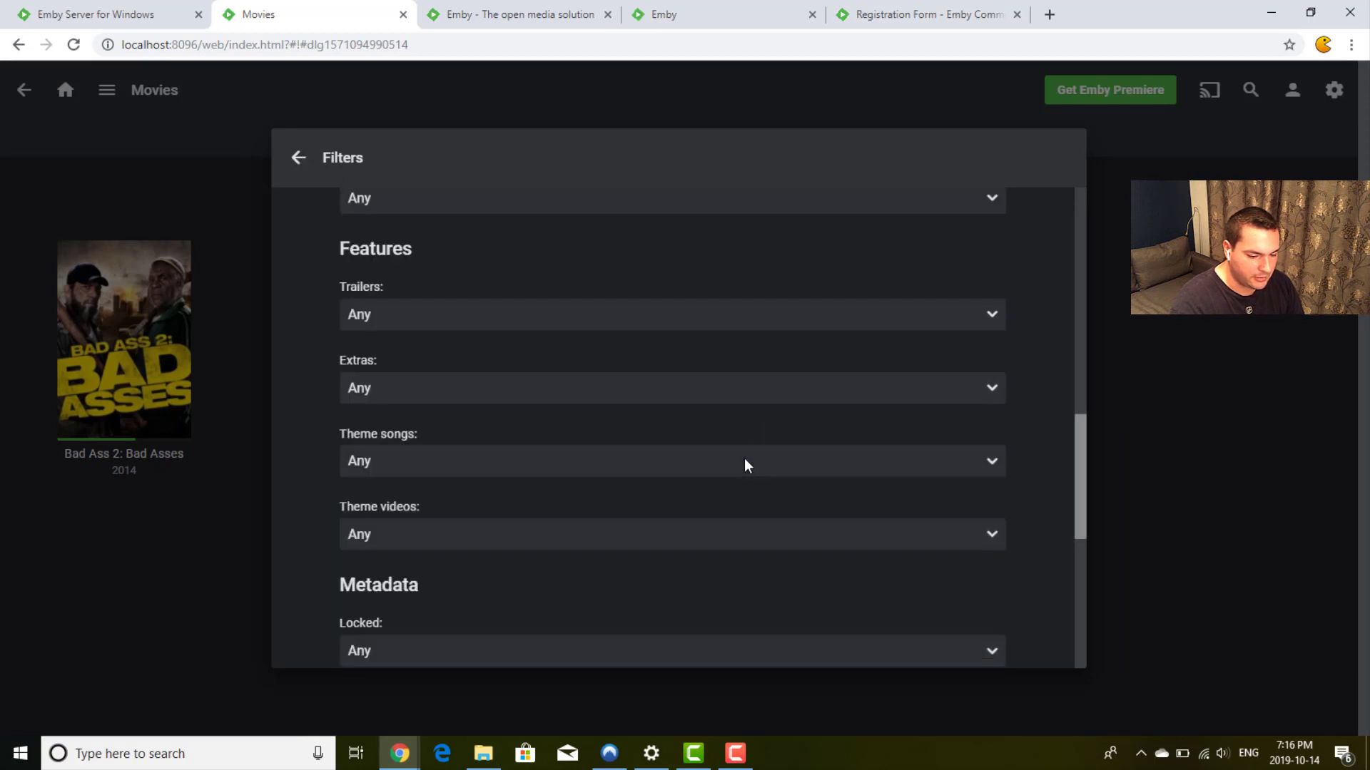
pyautogui.click(298, 157)
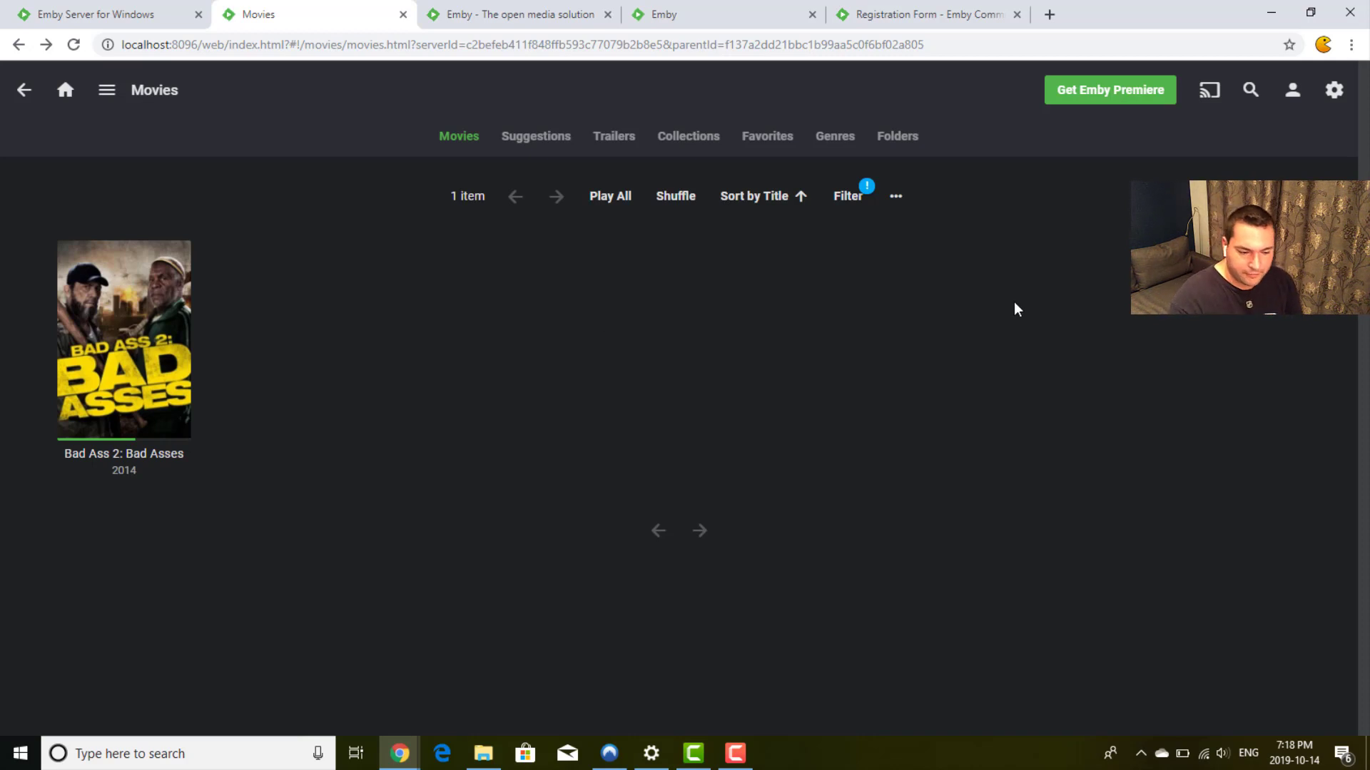
pyautogui.click(1217, 100)
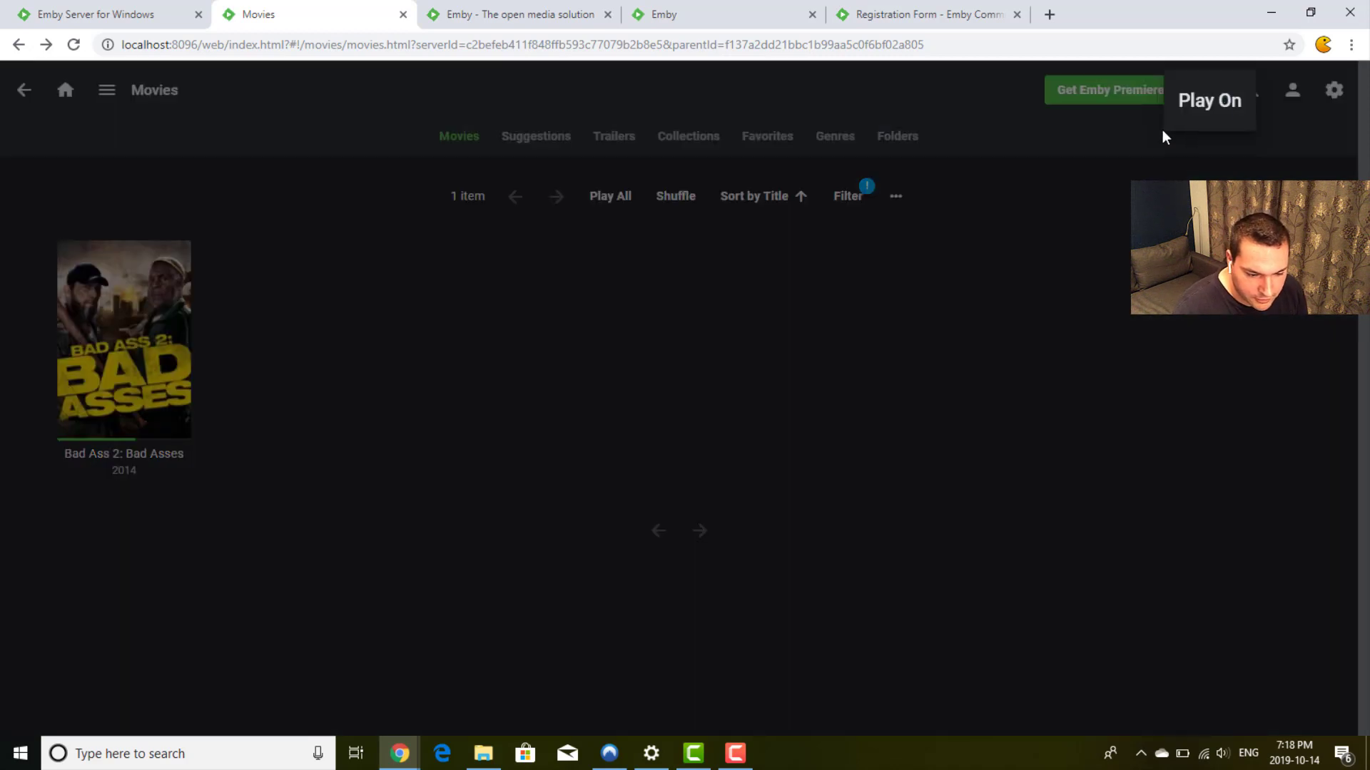
pyautogui.click(1081, 196)
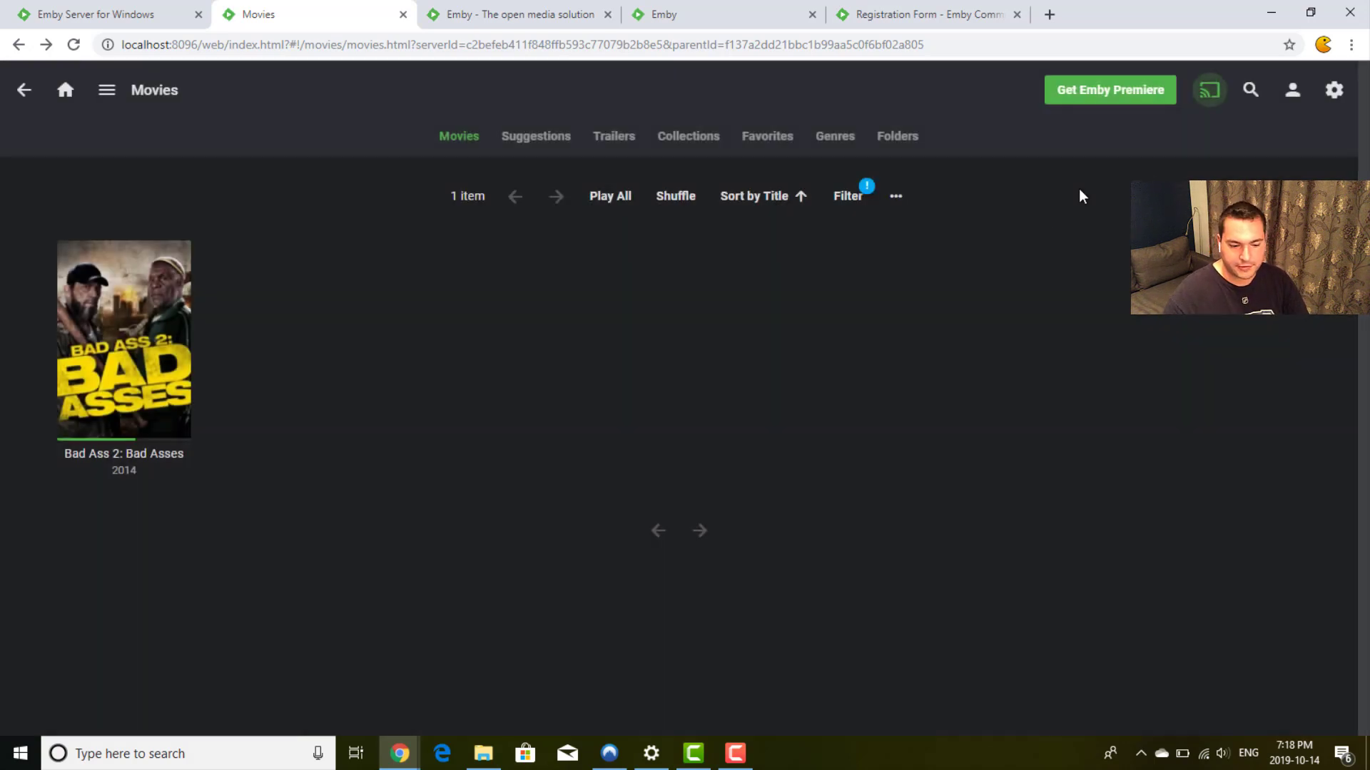